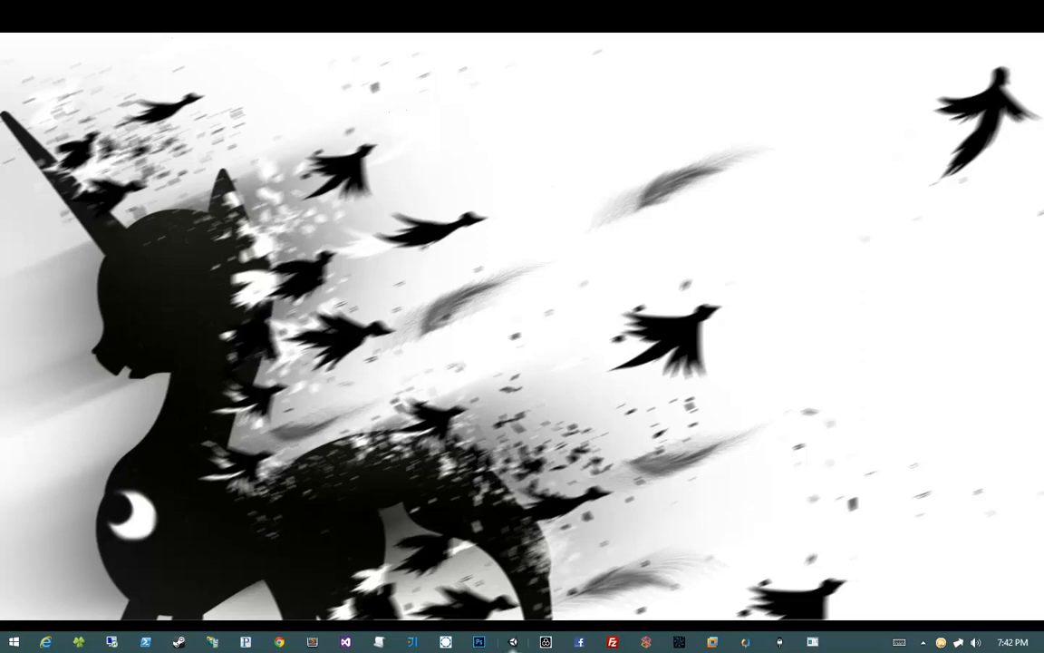
Step: Open Unity's project wizard and start a new project located in the BuzzSaw classes folder
click(511, 646)
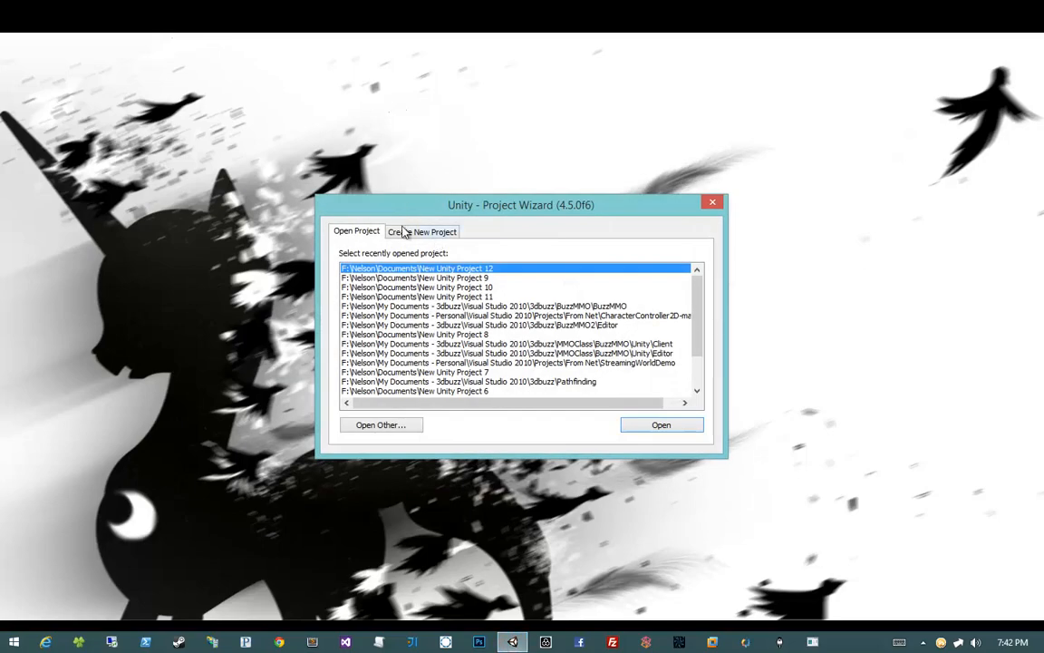
click(404, 232)
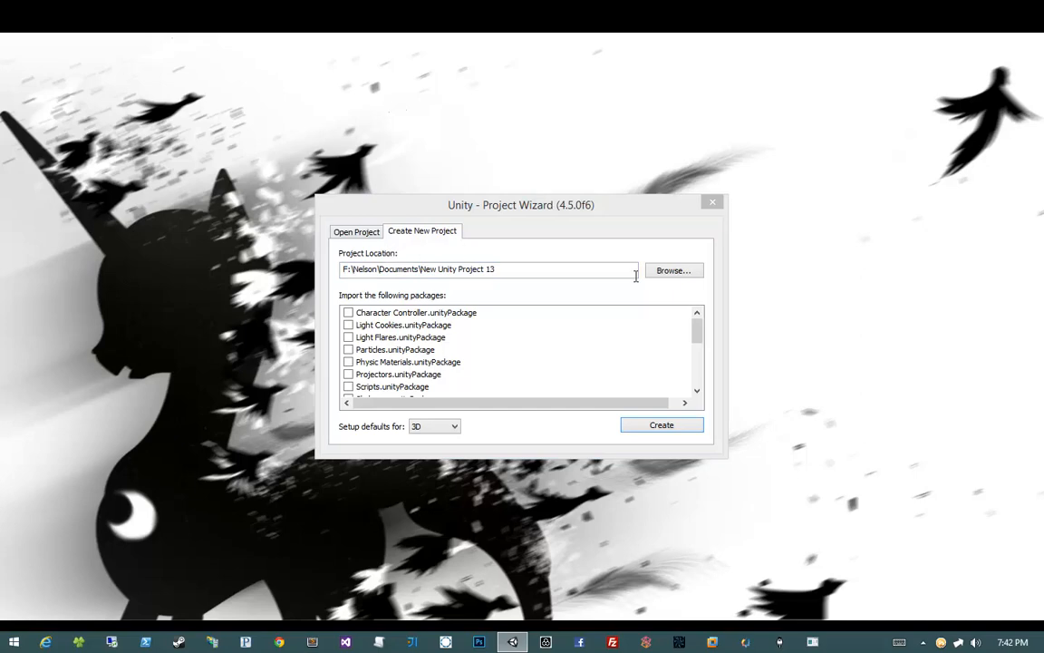
click(555, 204)
text(F:\Nelson\My Documents - 3dbuzz\Visual Studio 2010\3dbuzz\Classes\BuzzSaw)
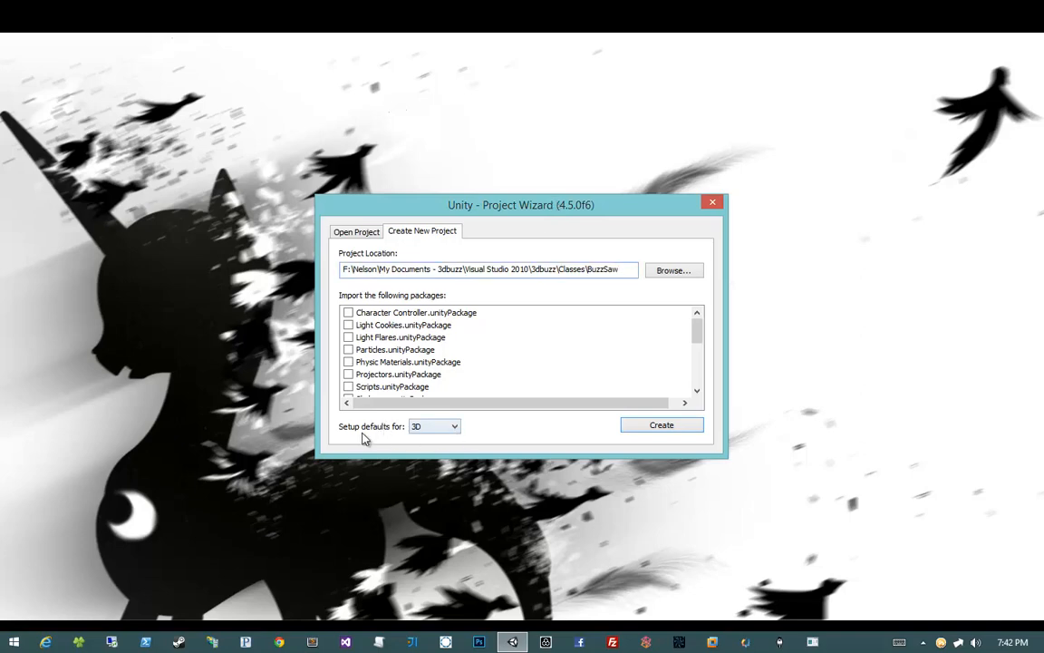
Step: Set the project defaults to 2D and create the project
click(420, 428)
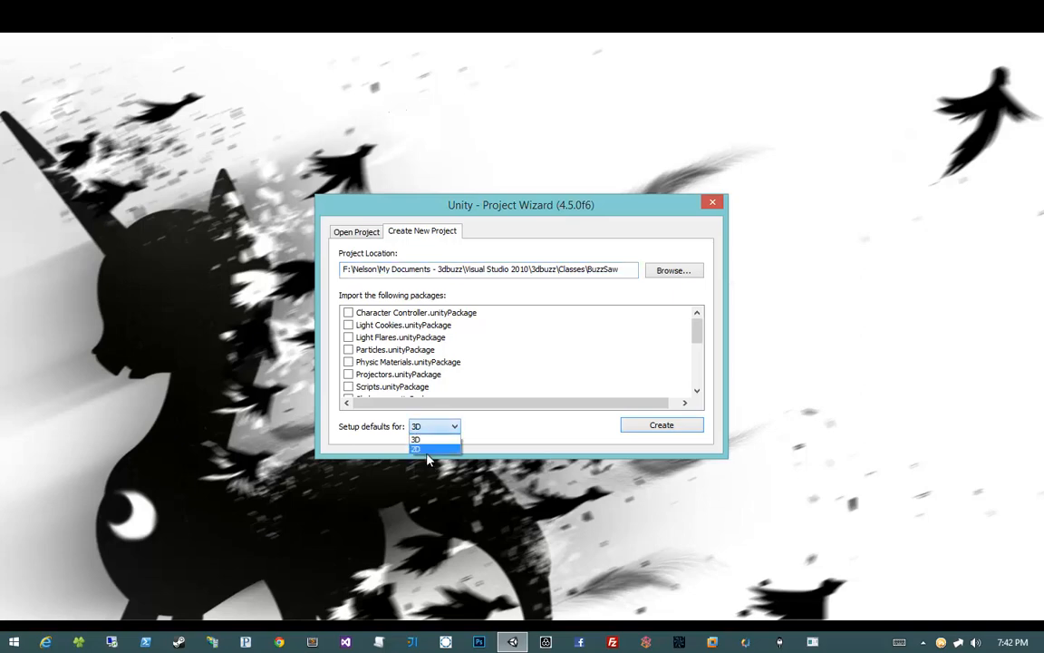
click(425, 450)
click(425, 441)
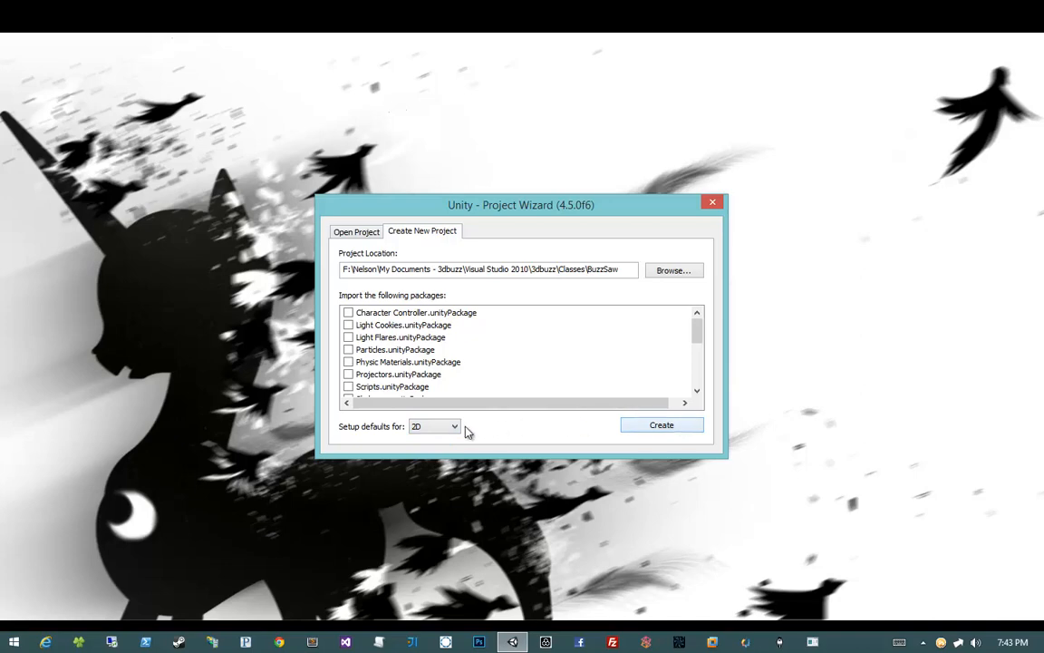
click(635, 428)
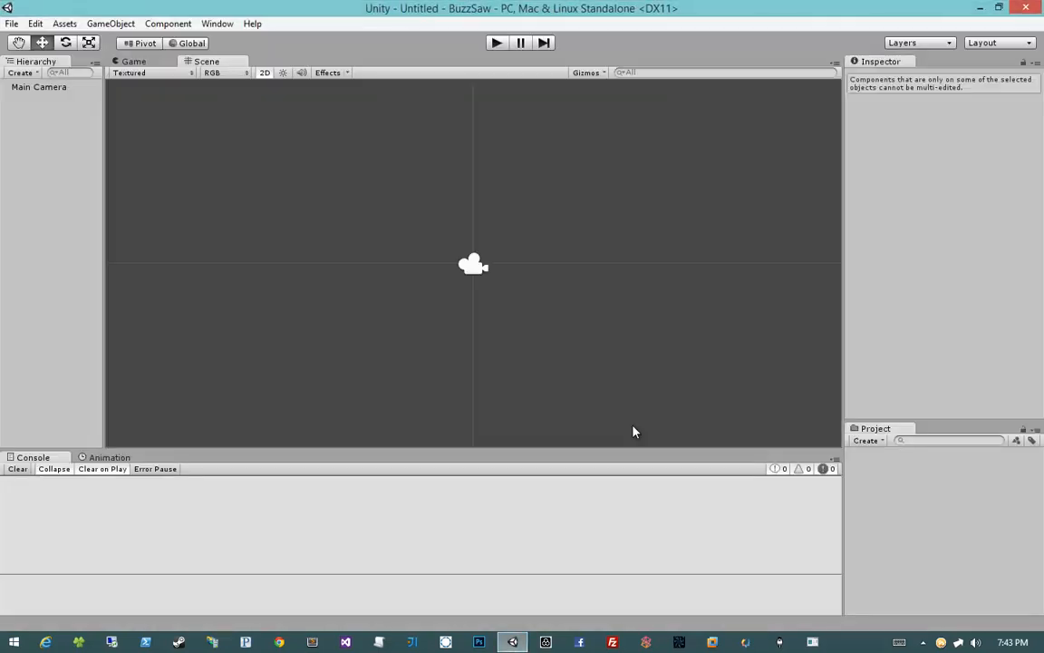
Step: Resize the console and hierarchy panels to enlarge the Scene view
drag(545, 342, 445, 245)
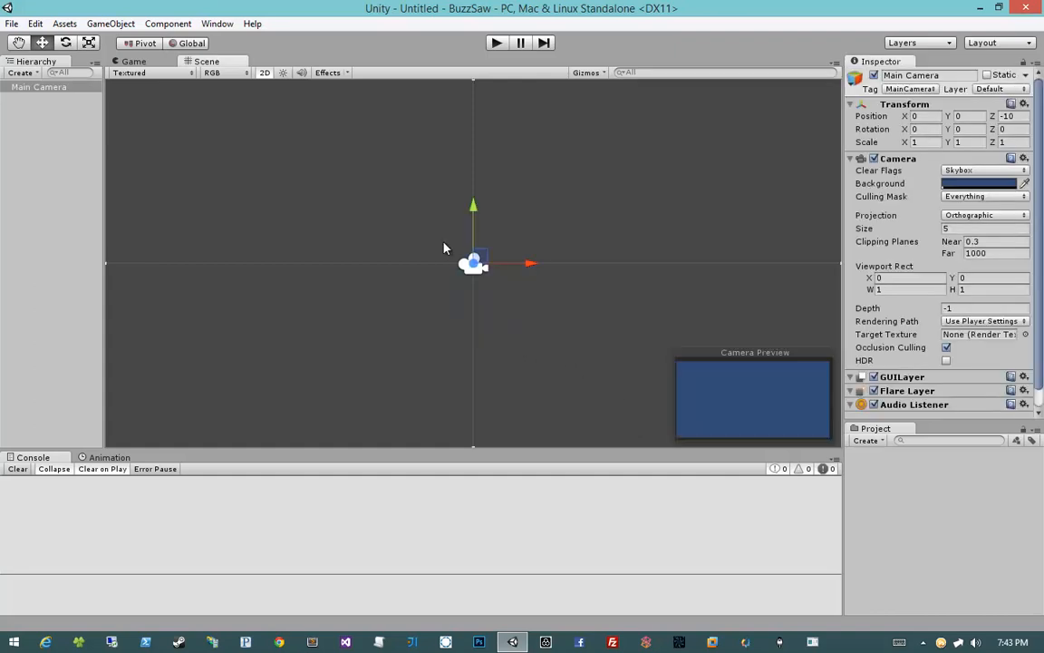
click(445, 246)
drag(845, 234, 874, 232)
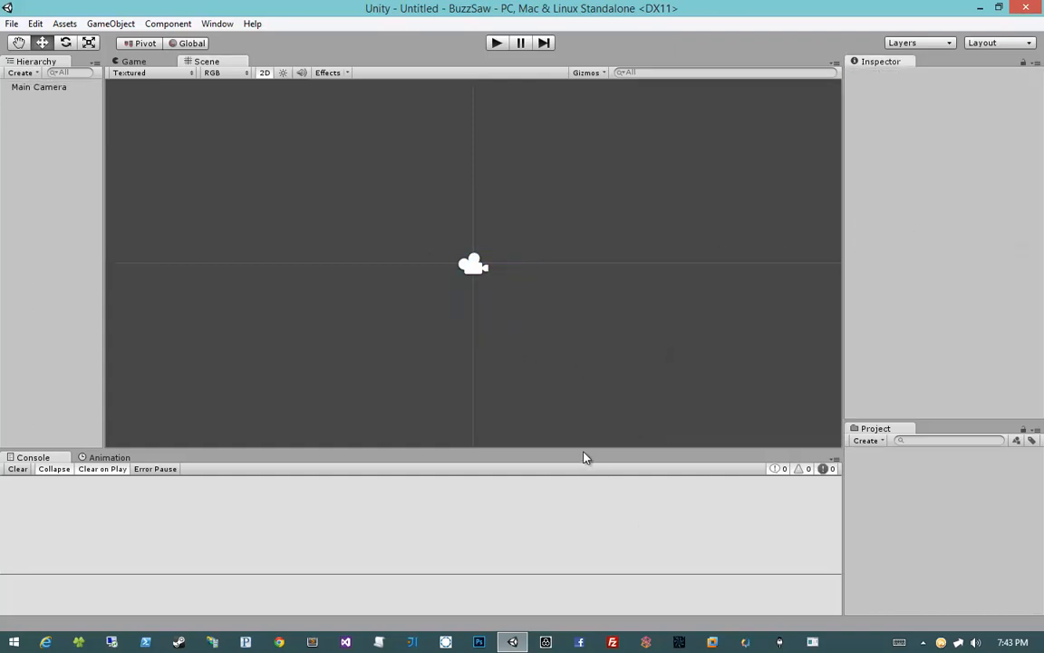
drag(584, 455, 583, 530)
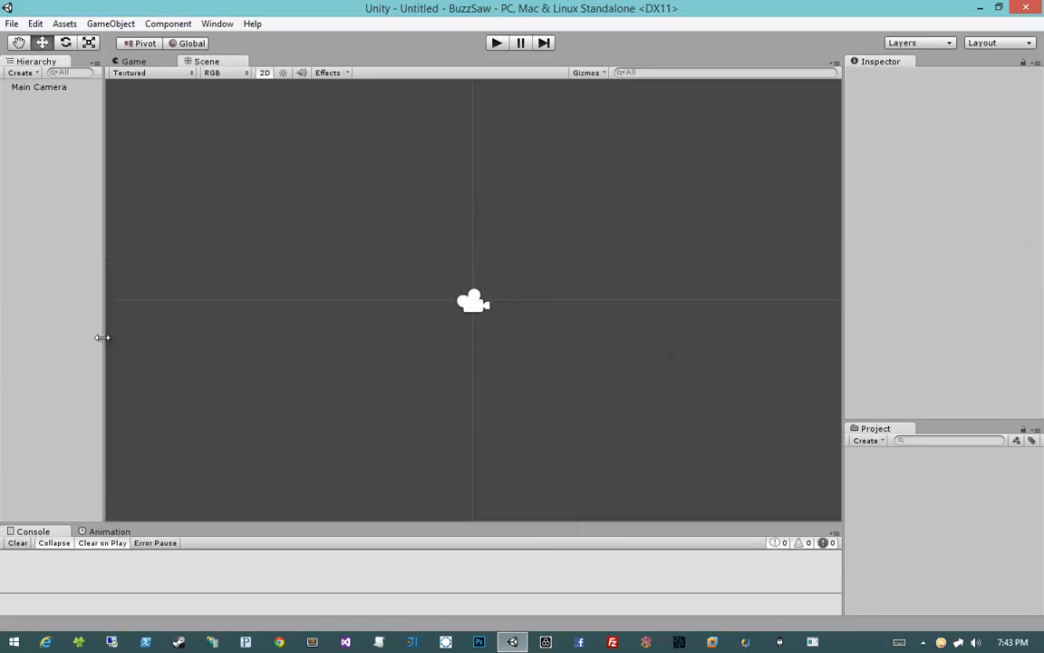
drag(103, 339, 83, 338)
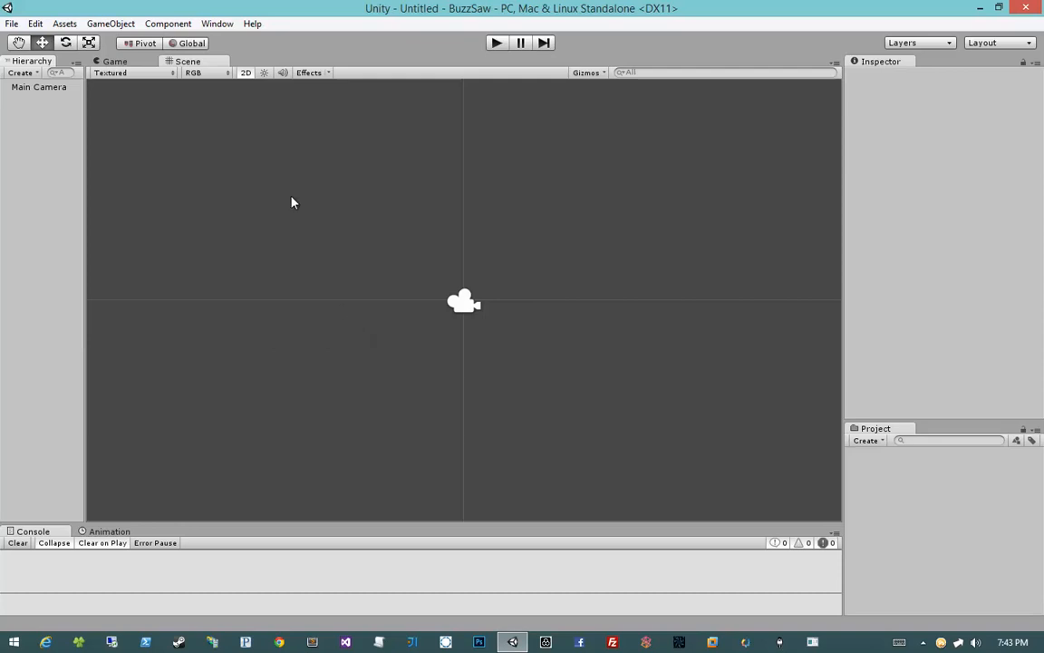
Step: Explore zooming and panning around the 2D Scene view
scroll(562, 296, down, 5)
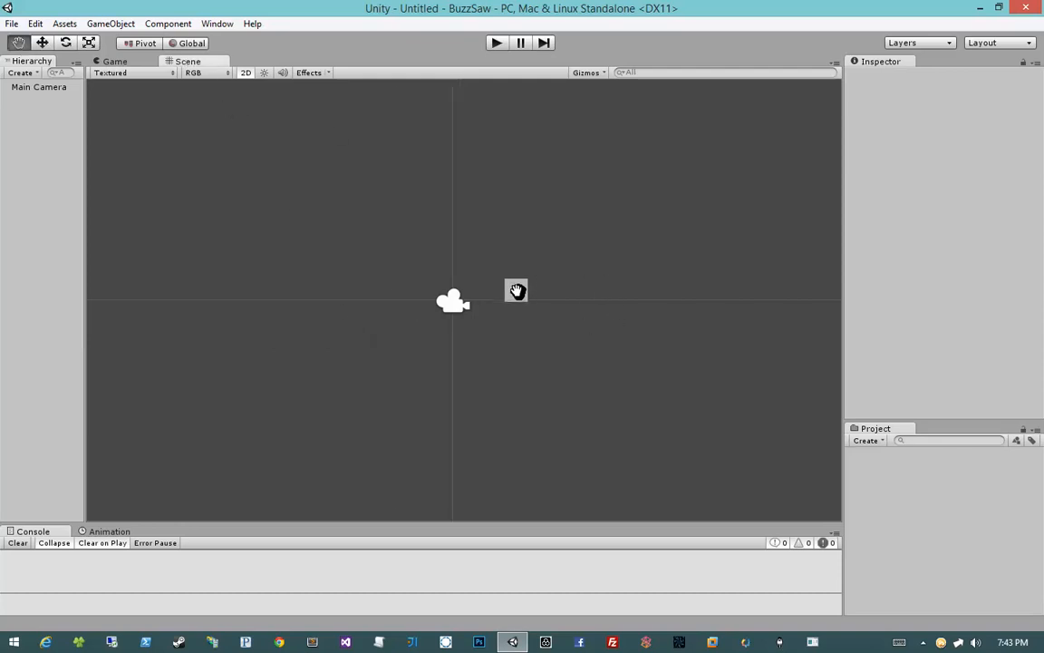
middle_drag(503, 296, 589, 310)
scroll(590, 313, up, 3)
scroll(590, 314, down, 2)
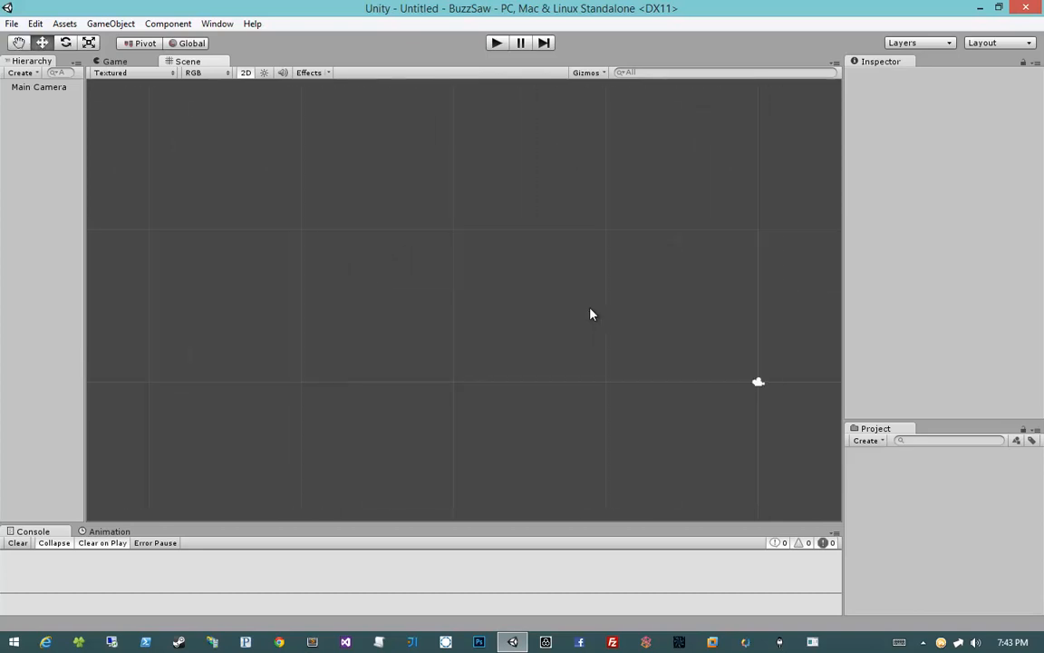
scroll(590, 313, up, 10)
scroll(592, 311, down, 7)
drag(647, 270, 553, 271)
middle_drag(553, 270, 370, 256)
middle_drag(702, 264, 558, 250)
scroll(582, 252, down, 4)
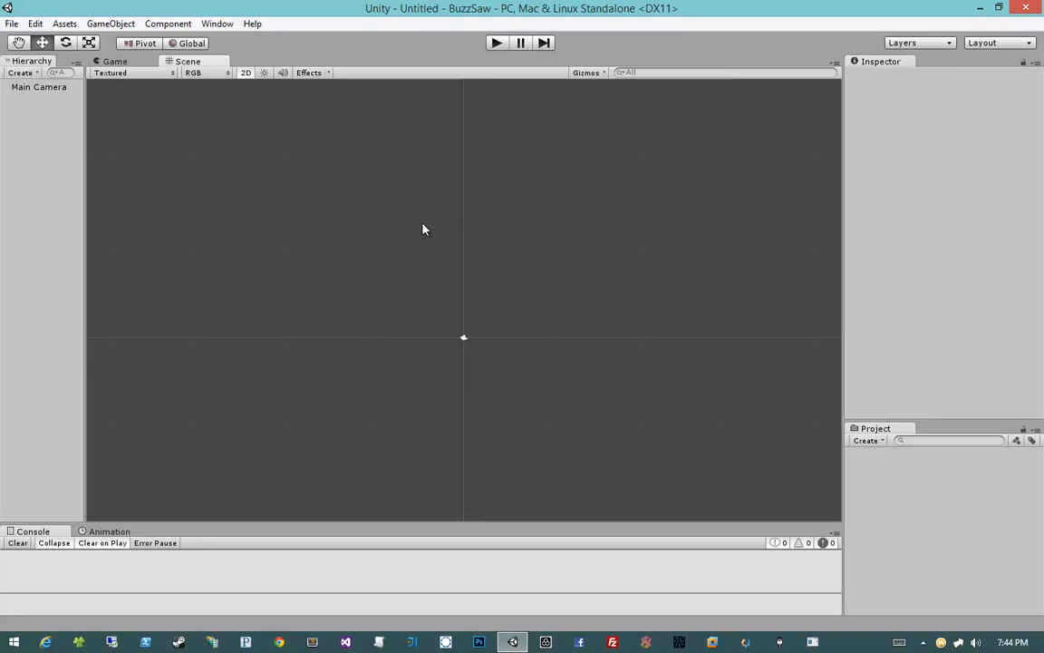
middle_drag(443, 281, 473, 228)
scroll(483, 284, up, 3)
middle_drag(483, 278, 443, 318)
scroll(386, 332, down, 6)
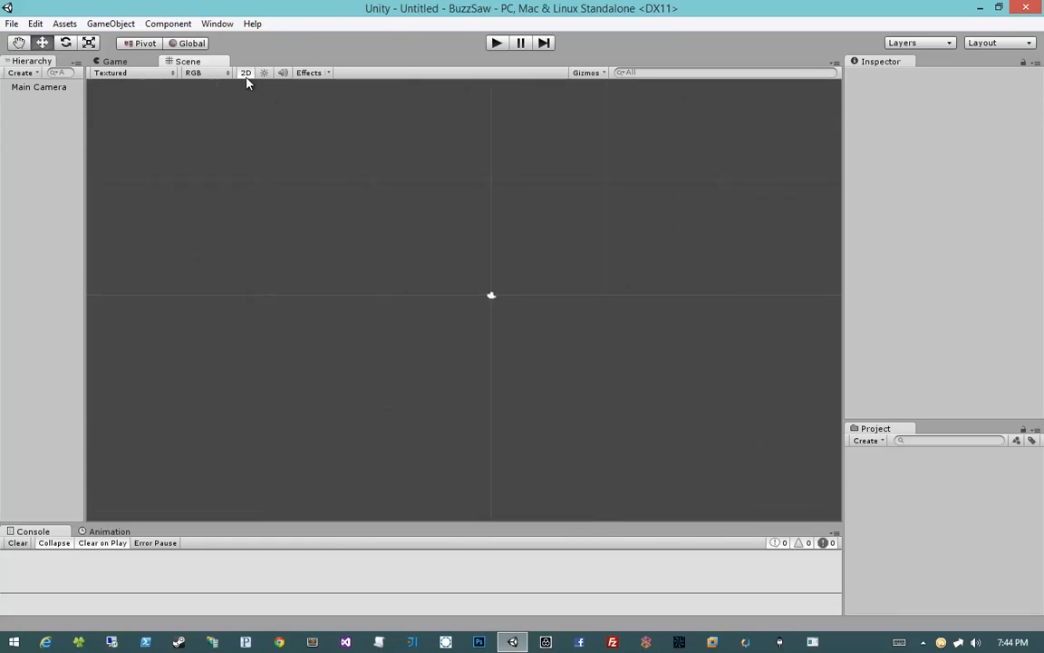
Step: Toggle the Scene view between 2D and 3D modes and orbit the 3D view
click(247, 76)
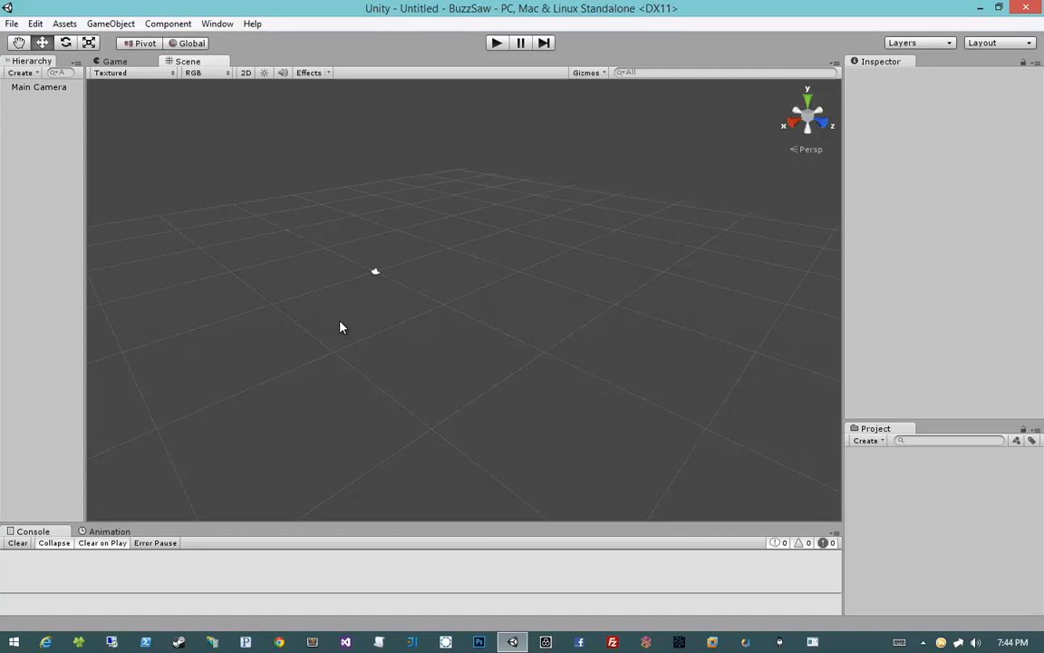
middle_drag(323, 307, 382, 310)
drag(317, 338, 466, 223)
click(331, 297)
scroll(330, 298, up, 5)
scroll(324, 263, down, 2)
scroll(324, 261, down, 2)
click(244, 79)
click(243, 79)
click(244, 72)
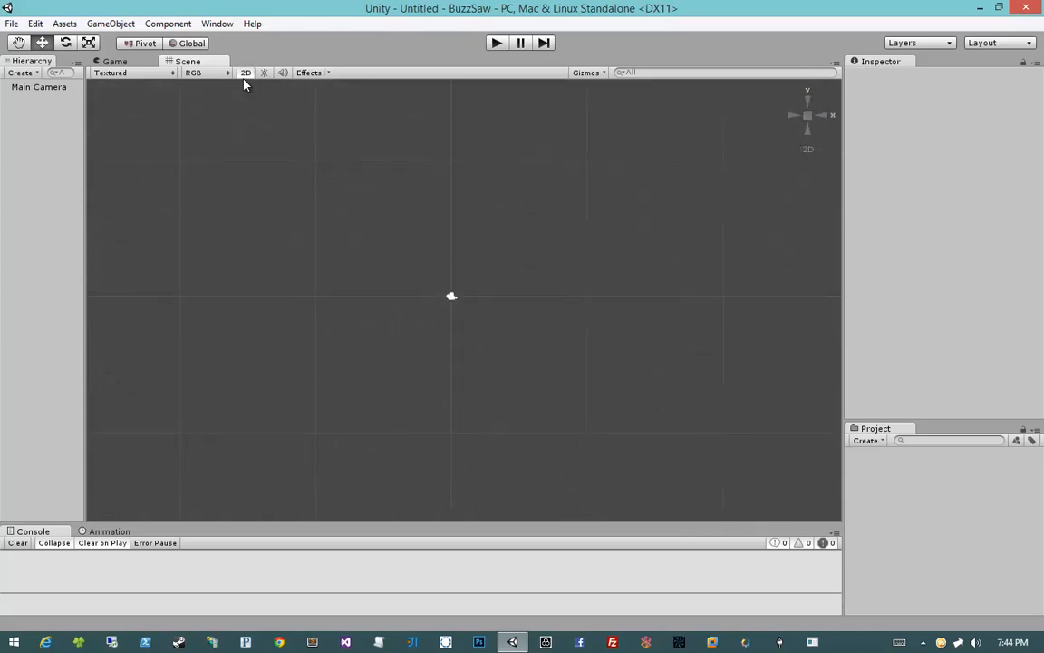
click(244, 73)
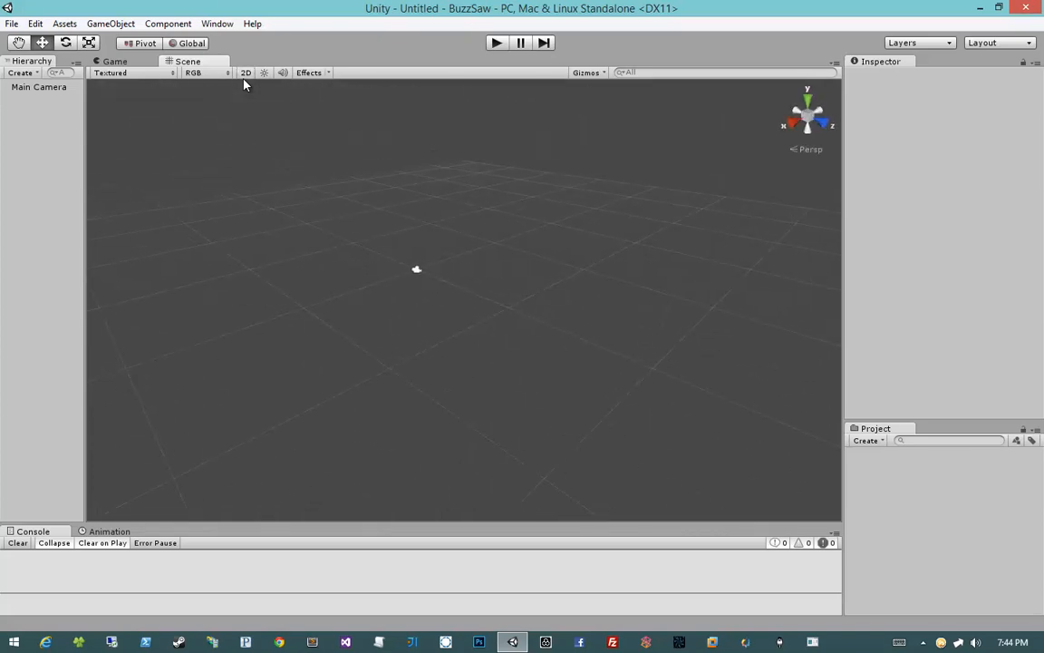
click(244, 79)
click(244, 79)
click(243, 78)
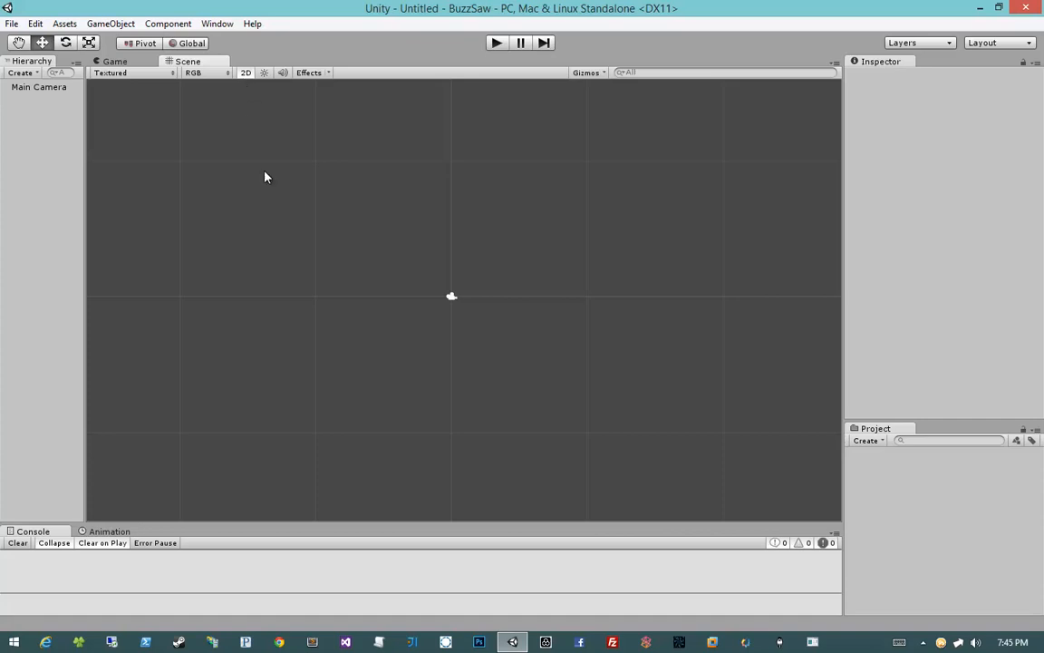
Step: Select the Main Camera and examine its view volume from different angles in 3D scene mode
click(56, 87)
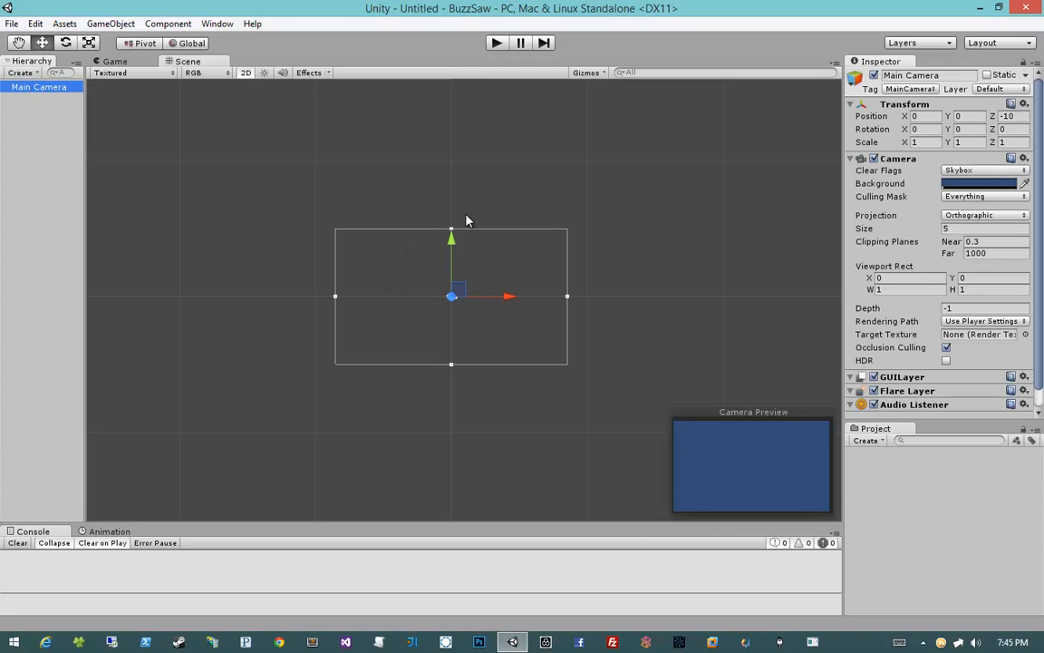
click(245, 73)
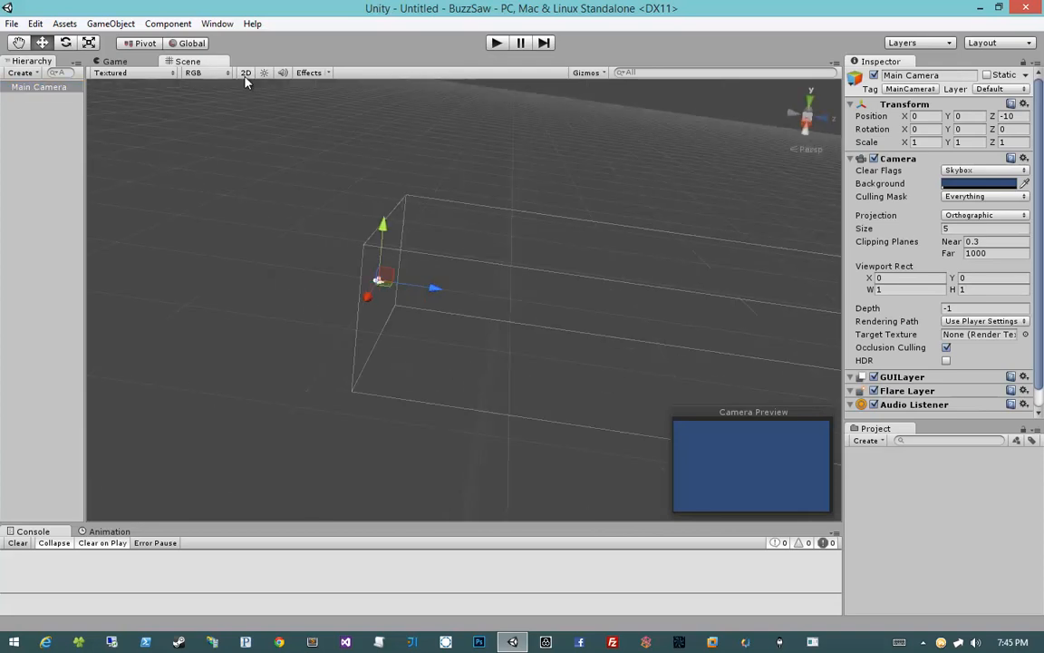
right_drag(459, 221, 584, 220)
middle_drag(377, 220, 626, 219)
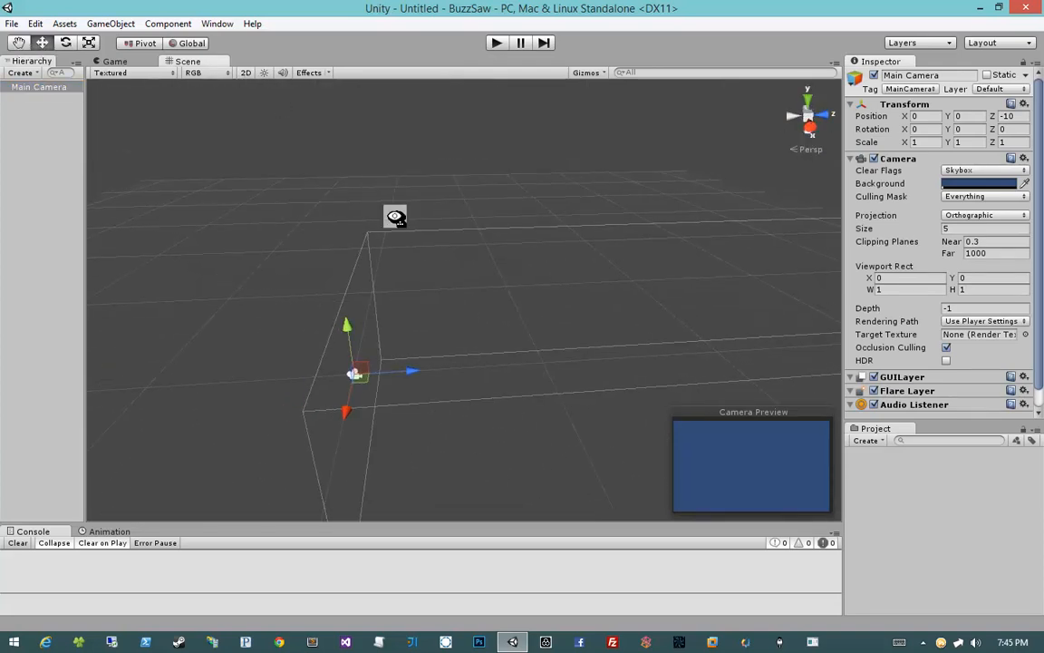
right_drag(395, 215, 555, 198)
middle_drag(448, 287, 558, 178)
right_drag(416, 224, 518, 201)
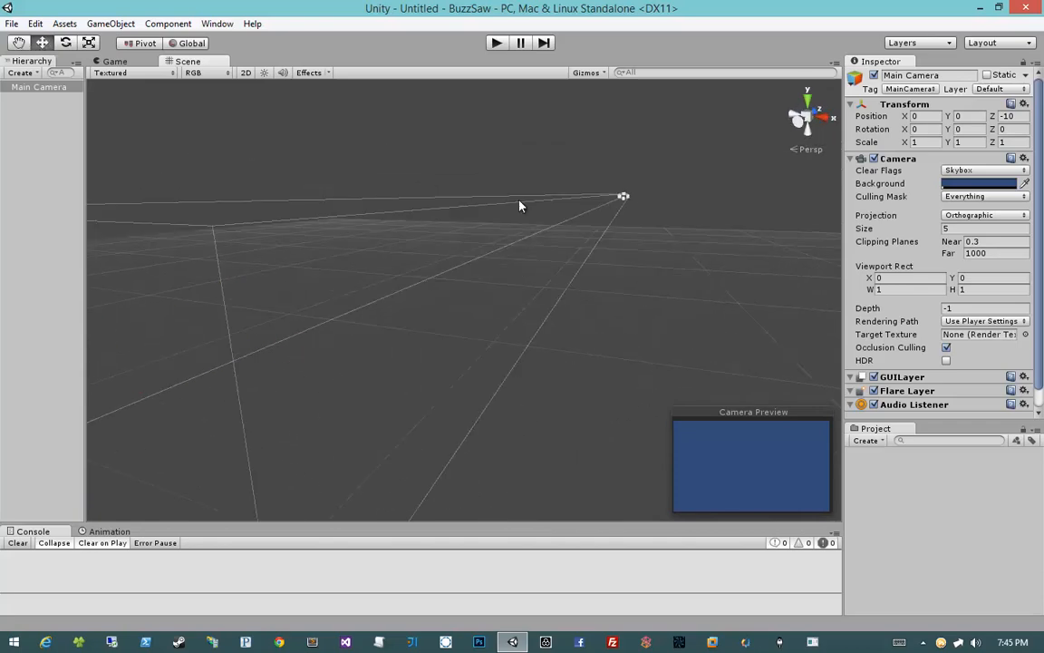
middle_drag(380, 255, 508, 233)
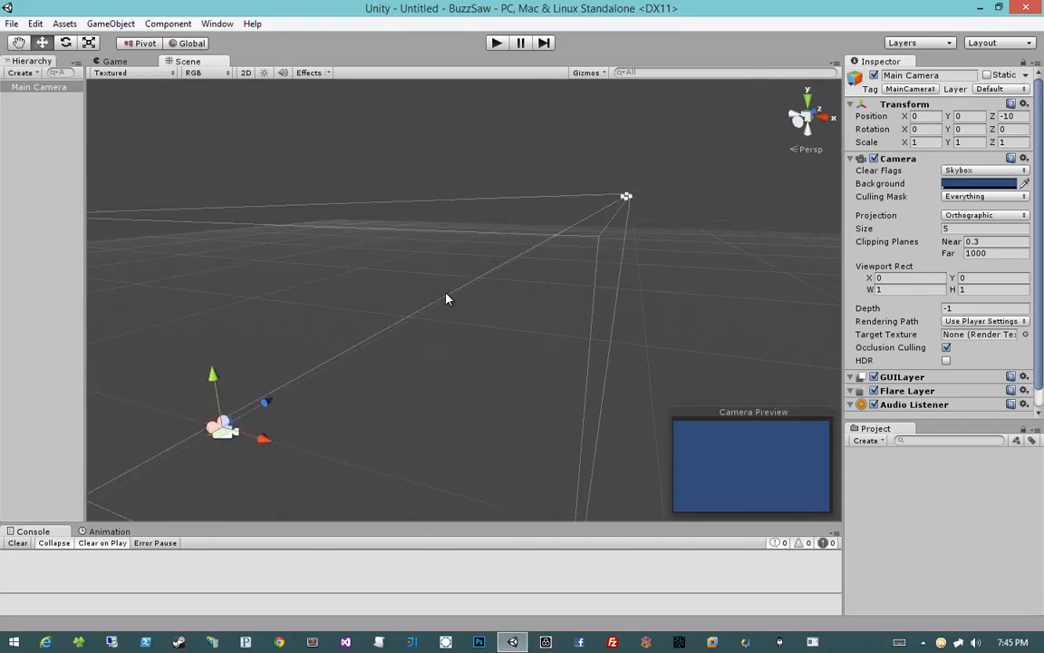
middle_drag(518, 241, 454, 400)
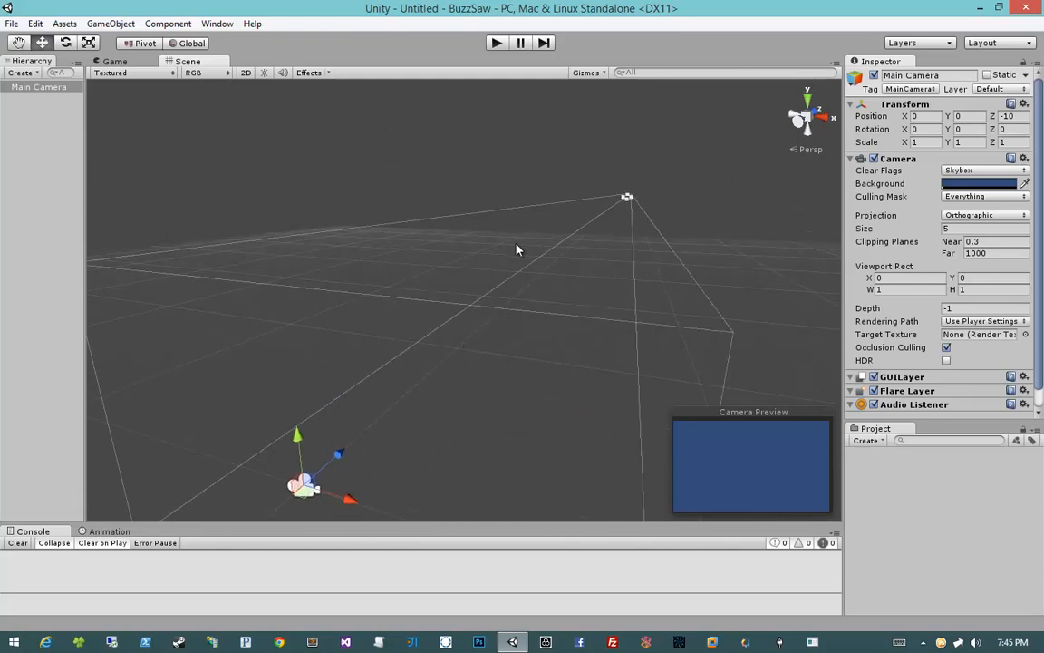
mouse_move(516, 245)
right_down()
mouse_move(488, 277)
mouse_move(536, 249)
right_up()
middle_drag(570, 242, 476, 291)
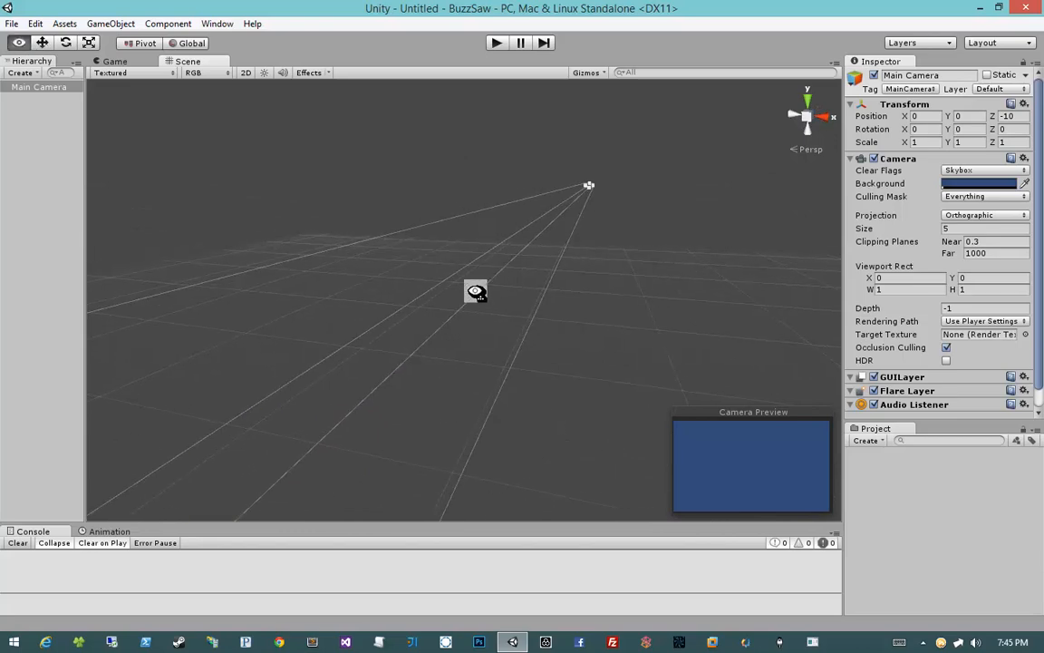
right_drag(476, 291, 352, 405)
scroll(350, 400, down, 5)
right_drag(643, 252, 616, 242)
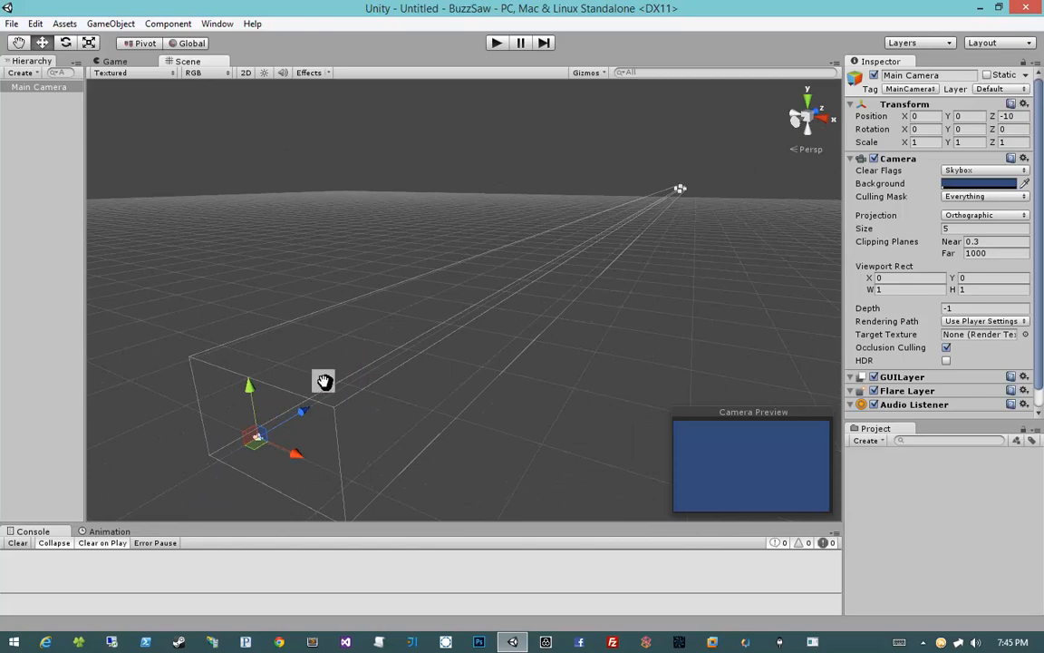
middle_drag(326, 379, 407, 307)
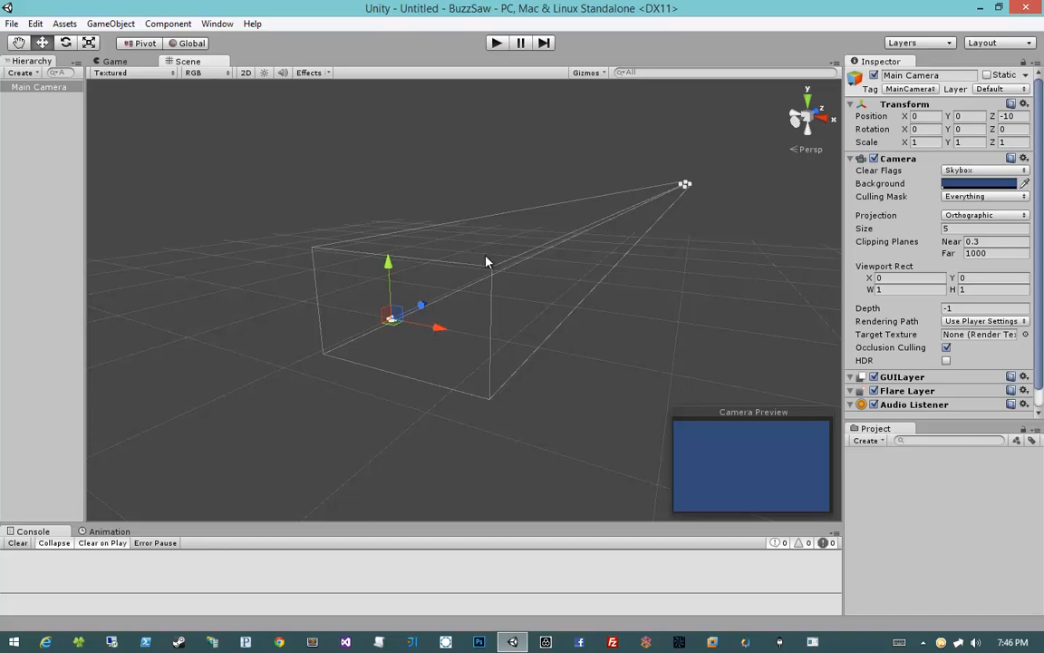
alt+drag(526, 277, 589, 296)
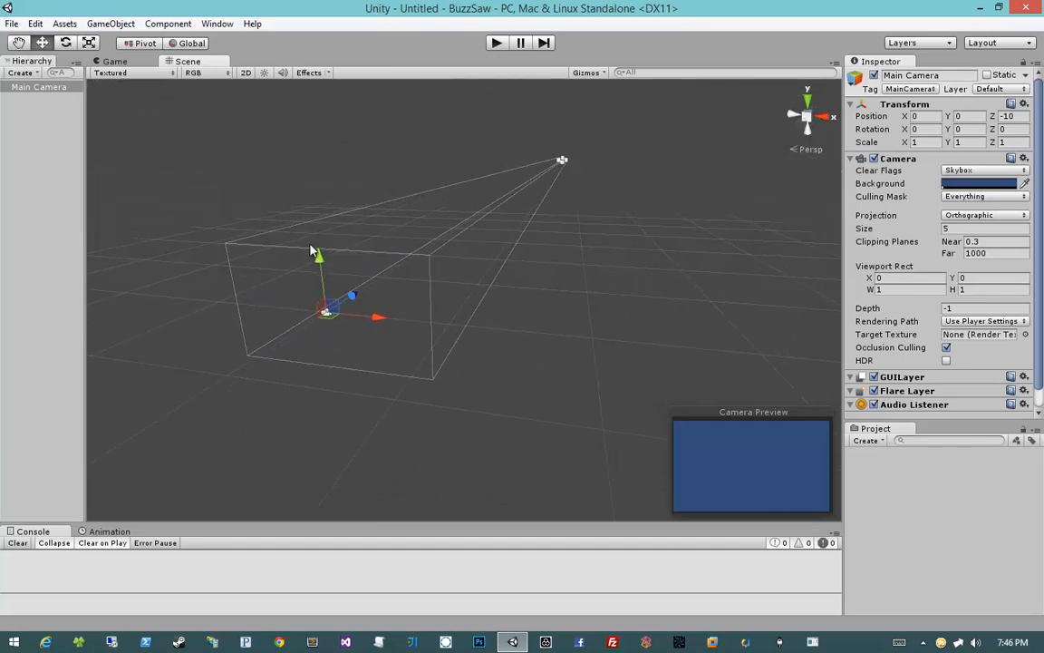
drag(316, 339, 344, 286)
alt+drag(438, 228, 312, 249)
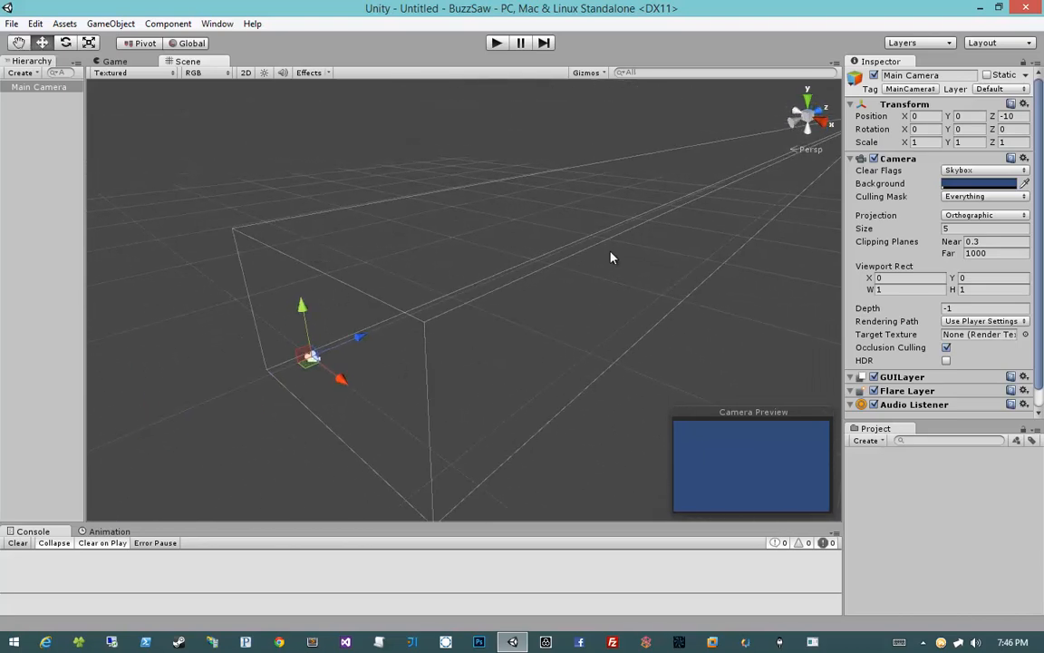
alt+drag(562, 334, 590, 253)
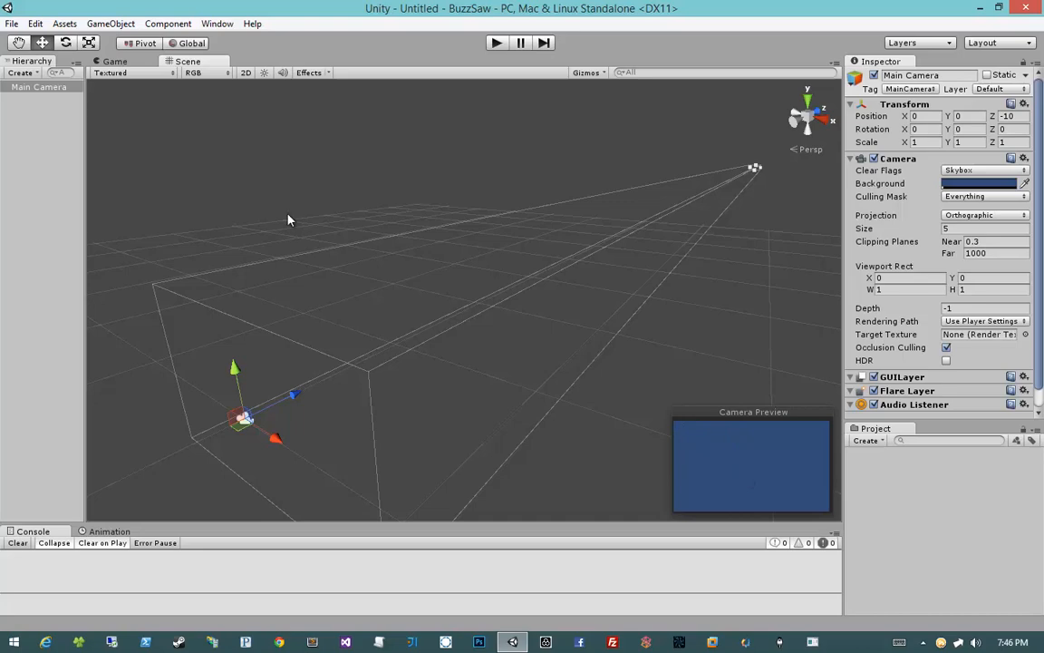
Step: Create a Cube game object
click(109, 24)
mouse_move(87, 71)
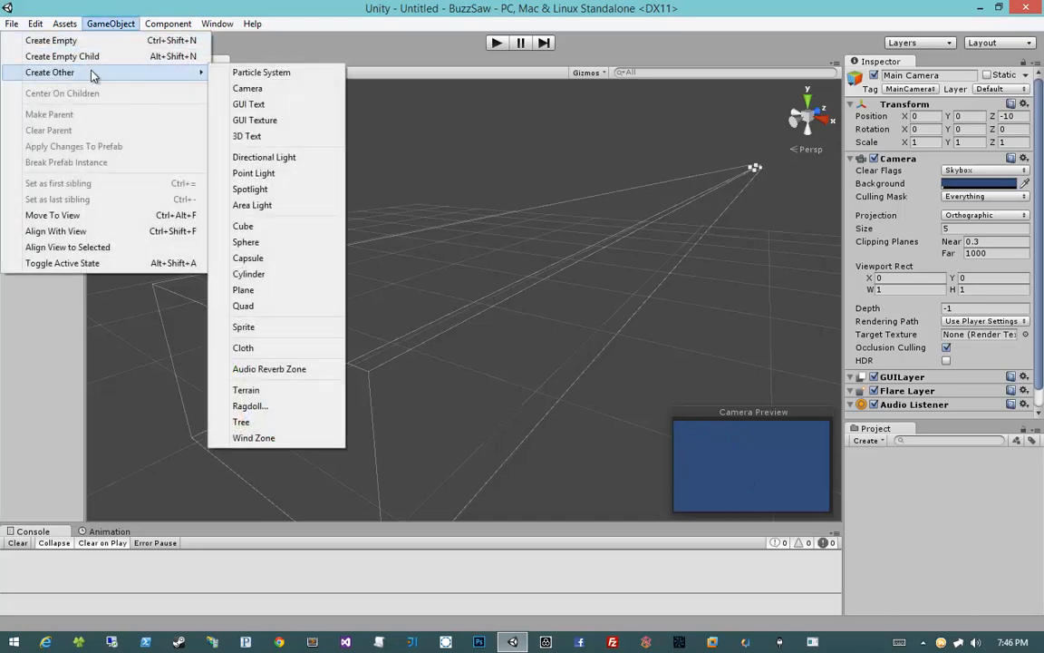
click(281, 226)
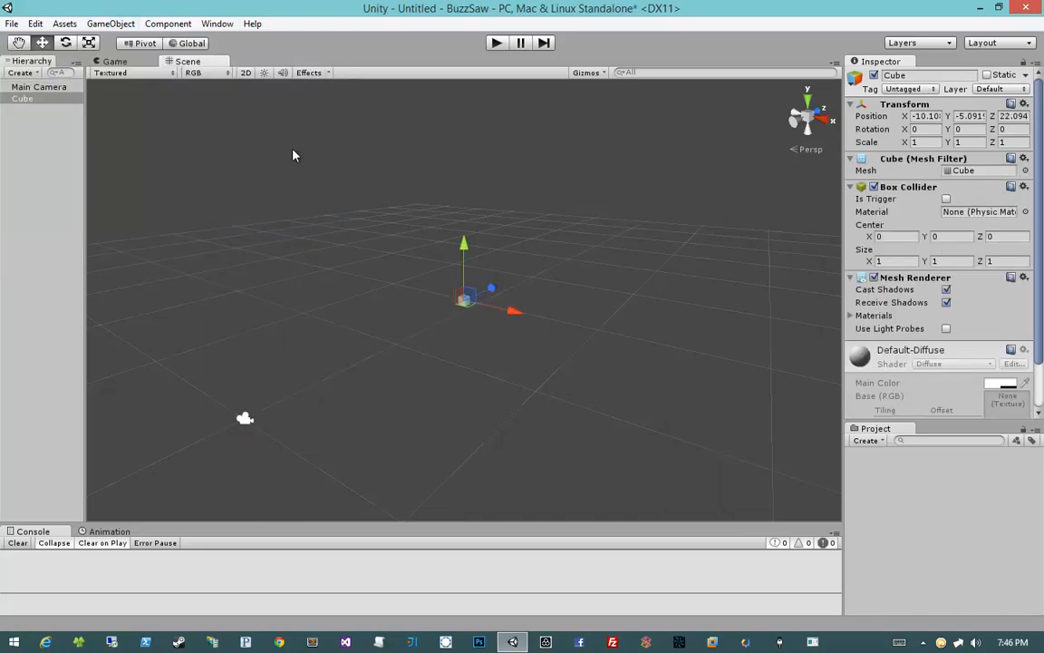
Step: Dock the Game view beside the Scene view and move the cube into the camera's view
drag(190, 67, 629, 236)
drag(589, 197, 434, 199)
drag(644, 303, 582, 297)
alt+drag(507, 321, 641, 306)
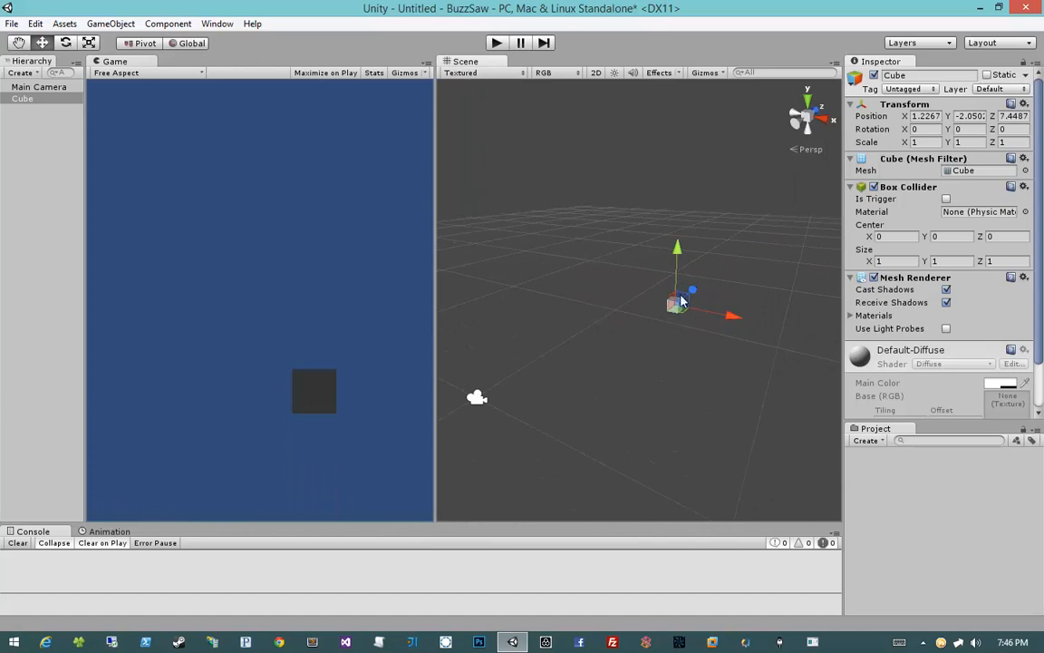
click(306, 395)
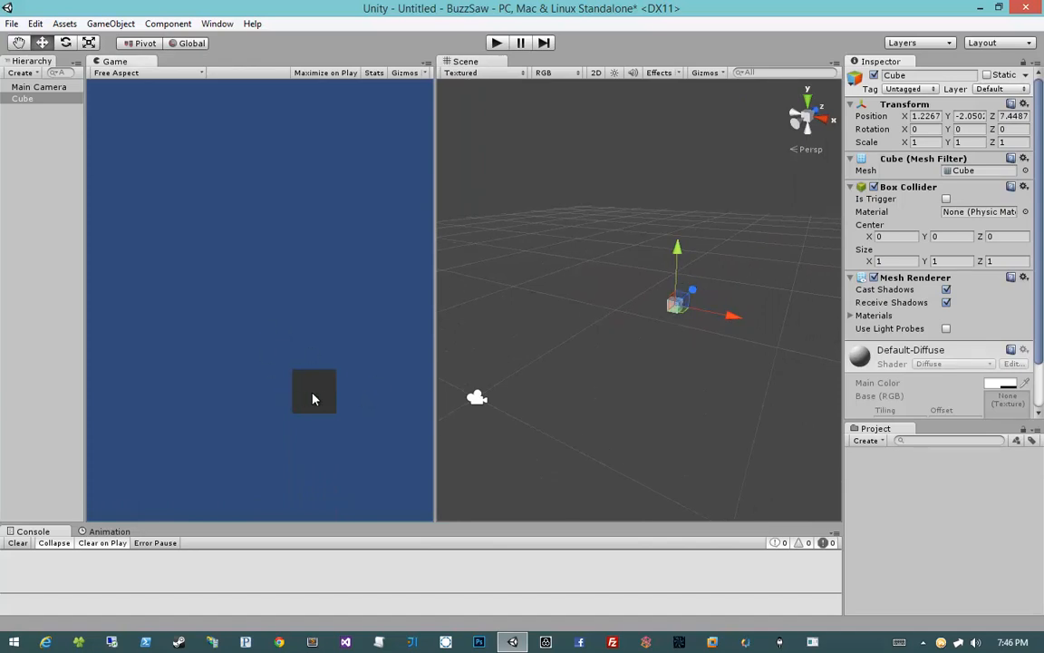
drag(678, 308, 697, 281)
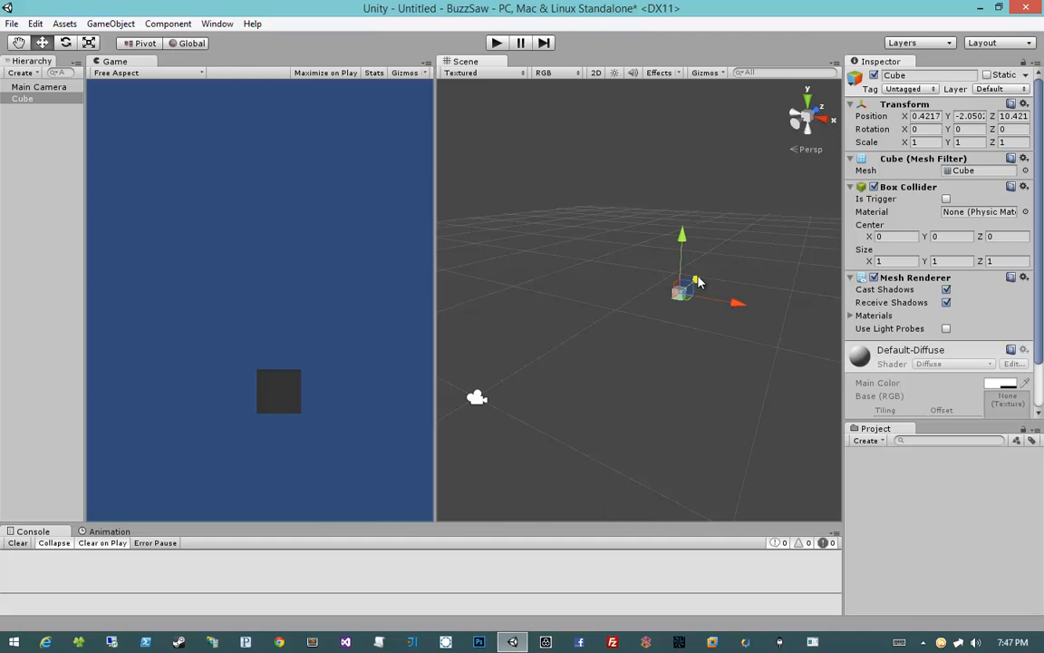
Step: Move the cube along its depth axis while orbiting the Scene view slightly
drag(696, 281, 683, 291)
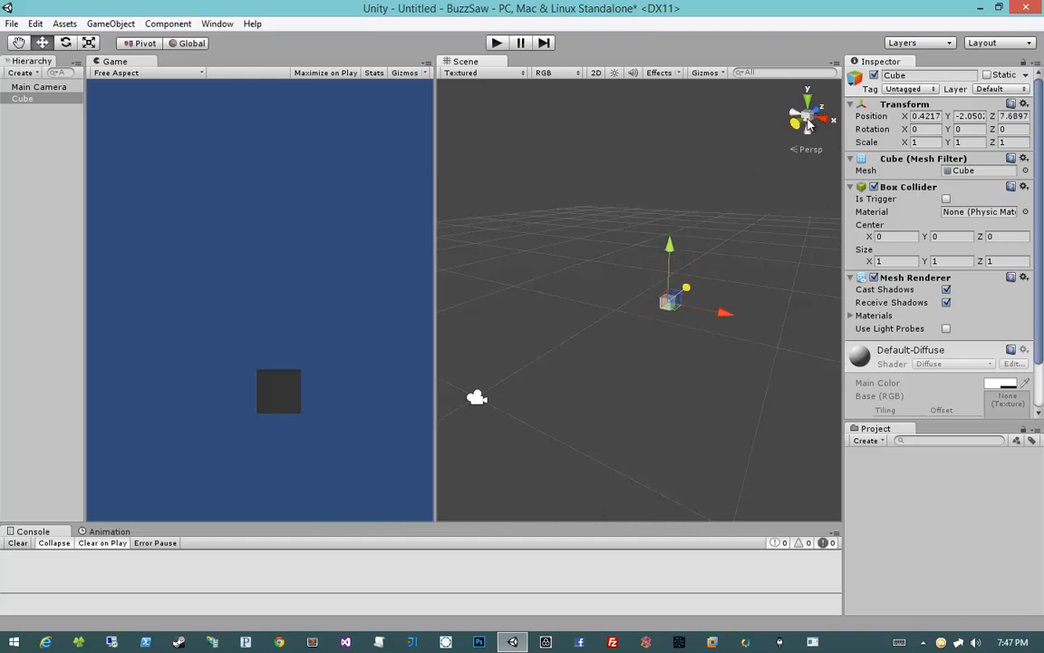
right_drag(748, 205, 764, 211)
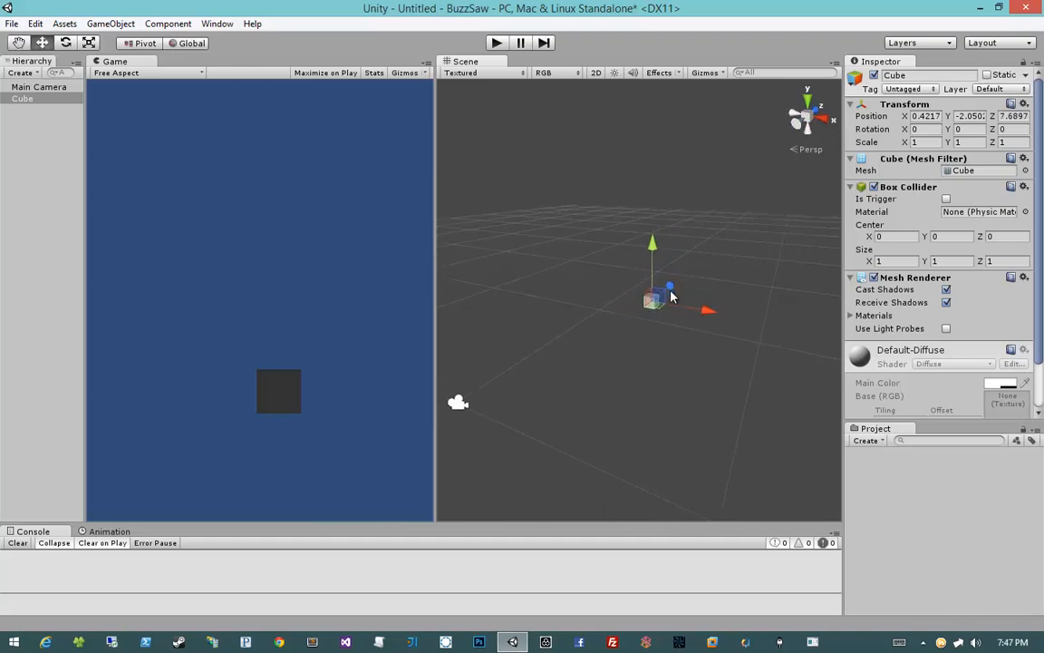
drag(671, 295, 675, 288)
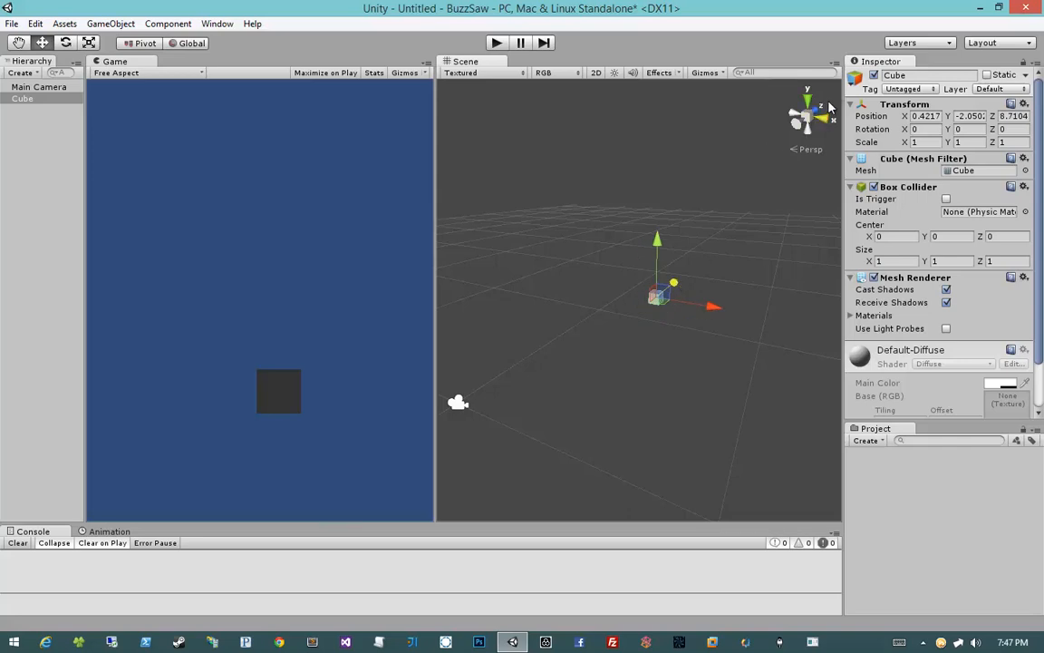
Step: Duplicate the cube and move the copy beside the original so both appear in the camera view
drag(666, 290, 581, 350)
key(ctrl+d)
drag(611, 315, 724, 257)
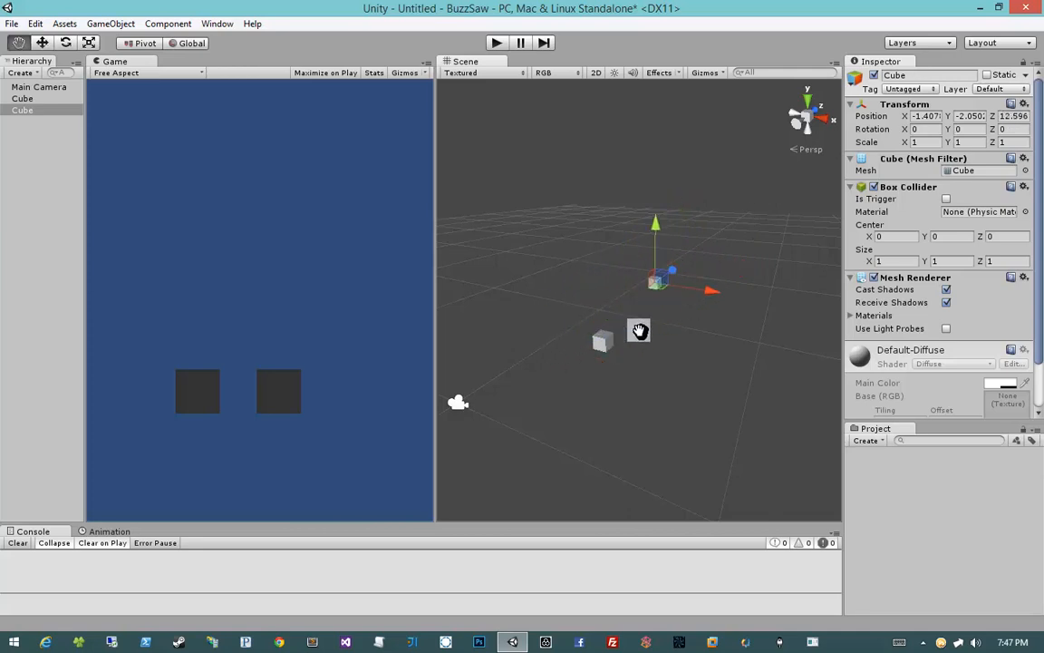
Step: Select the Main Camera and set its Projection to Perspective
middle_drag(638, 331, 617, 326)
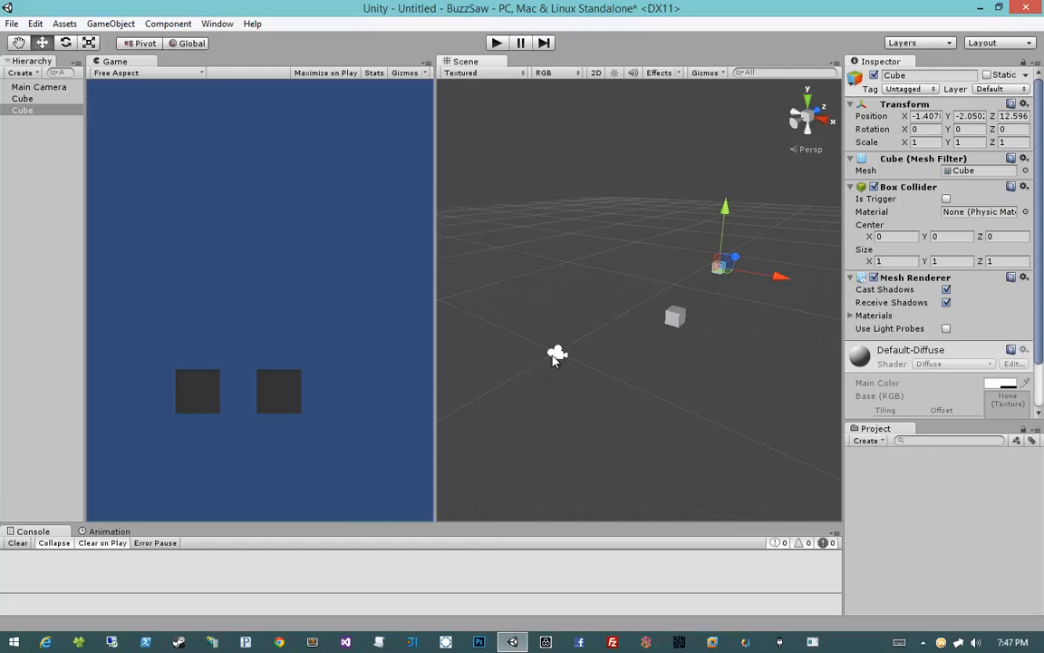
click(556, 355)
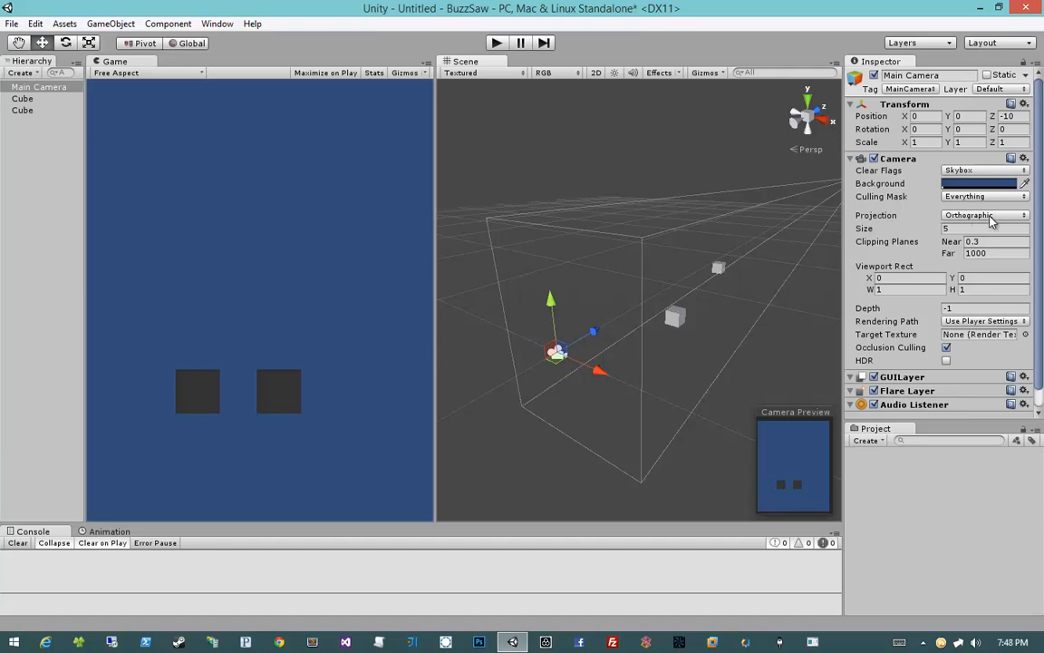
click(887, 217)
click(966, 218)
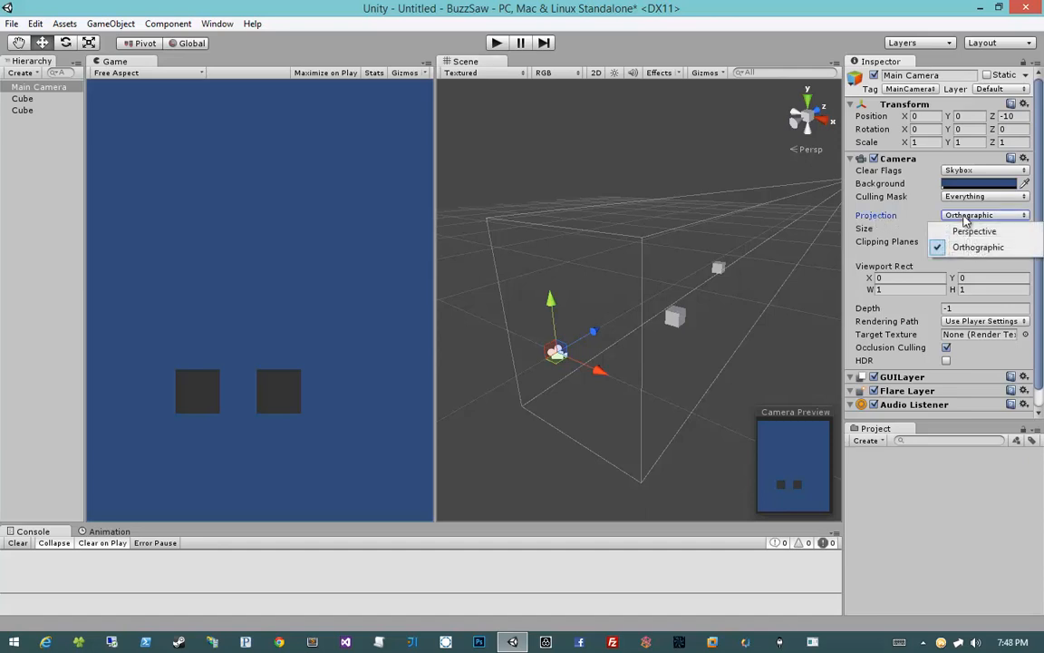
click(916, 294)
Step: Move one cube along its depth axis to compare its size under the perspective camera
alt+drag(772, 271, 609, 321)
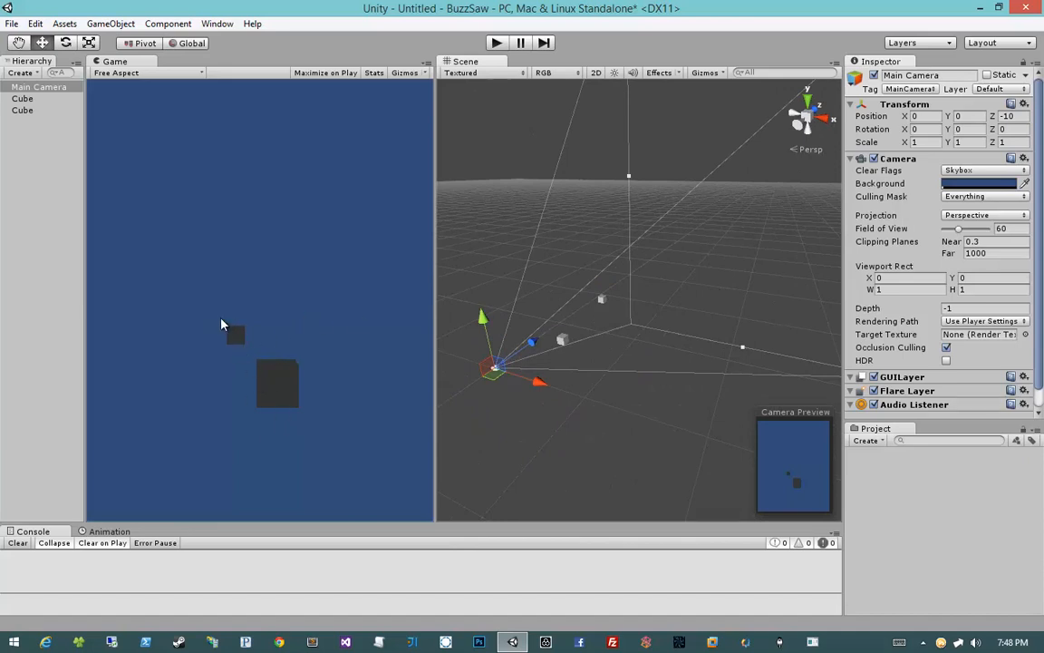
click(562, 341)
drag(591, 320, 625, 304)
click(603, 298)
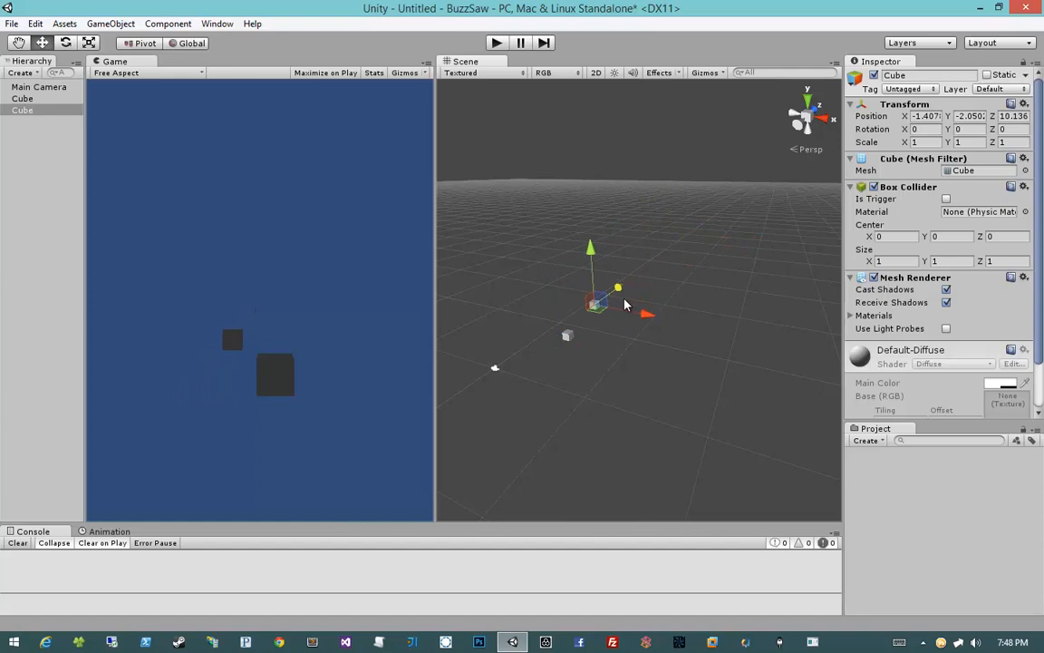
Step: Select the Main Camera again and set its Projection back to Orthographic
click(494, 370)
click(494, 368)
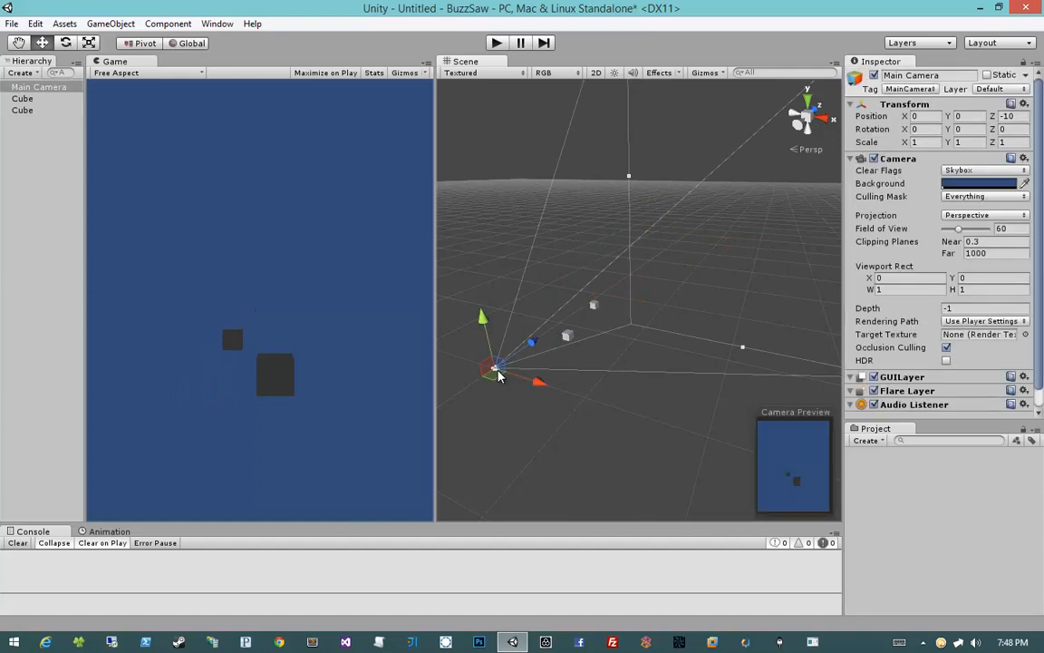
click(976, 197)
click(914, 199)
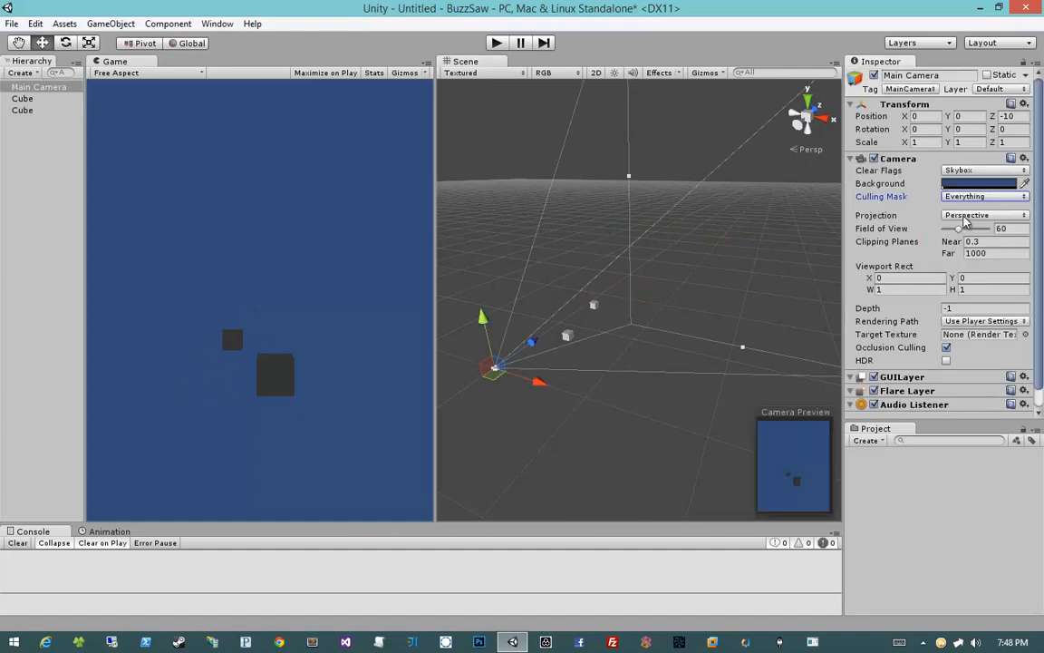
click(964, 216)
click(966, 246)
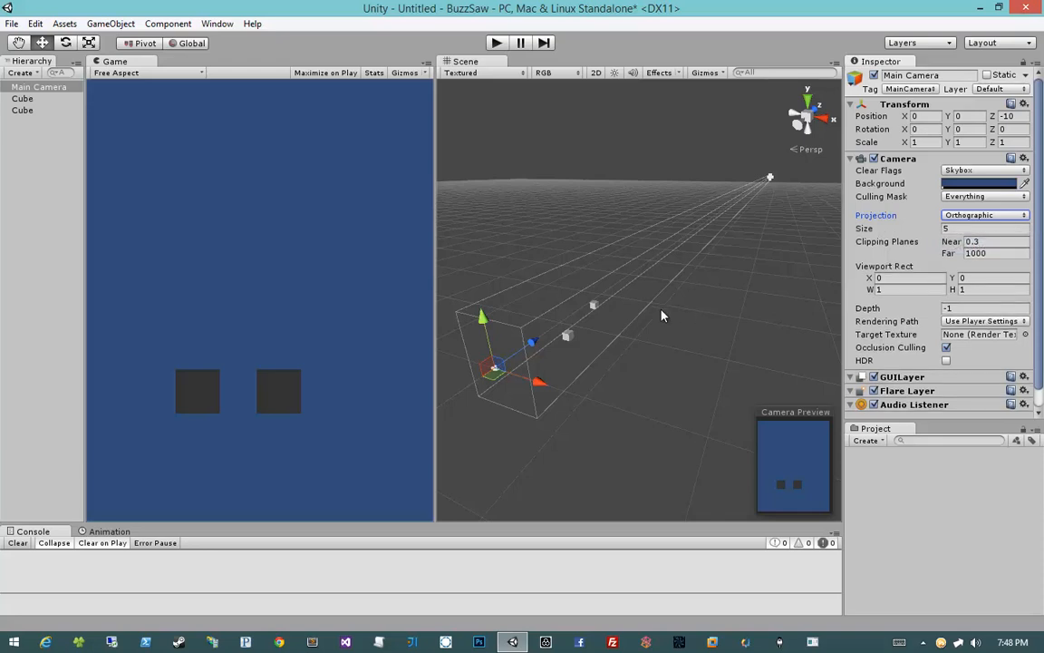
Step: Move the other cube along its depth axis to compare sizes under the orthographic camera
click(590, 304)
click(593, 306)
mouse_move(617, 290)
mouse_down()
mouse_move(527, 364)
mouse_move(615, 290)
mouse_move(606, 307)
mouse_up()
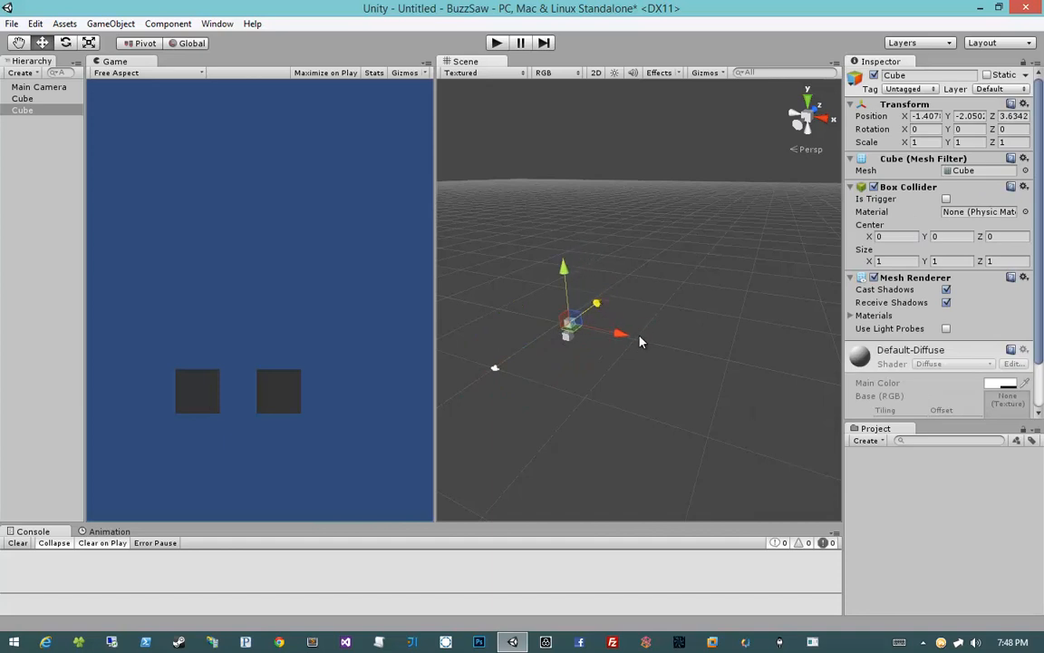
middle_drag(643, 341, 795, 272)
Step: Dock the Scene view as a tab beside the Game view and switch it to 2D mode
drag(465, 61, 142, 61)
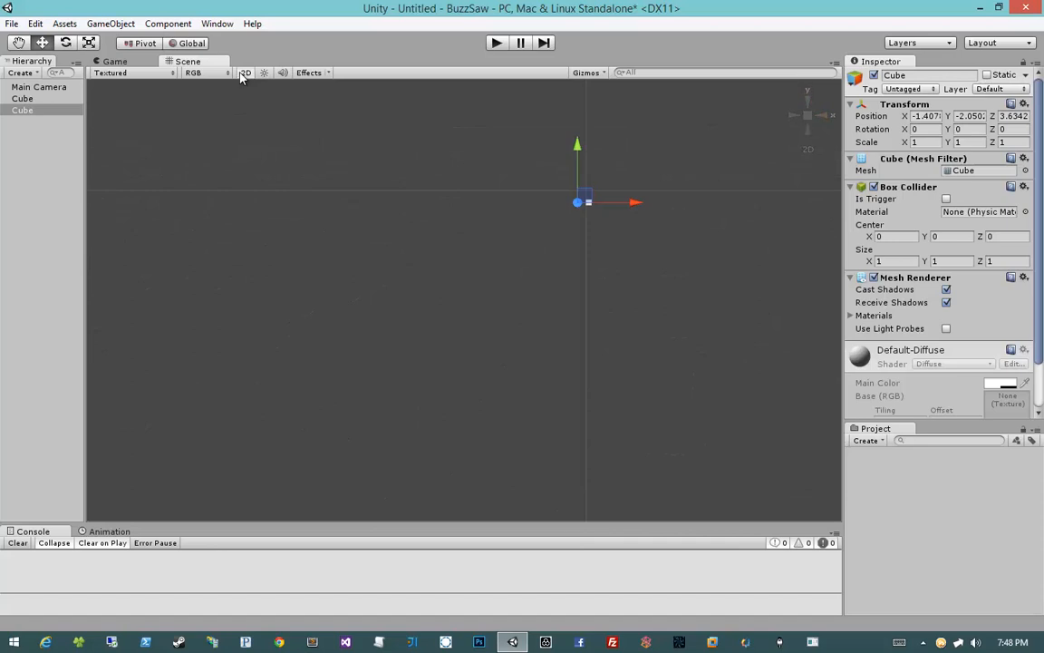
click(241, 74)
Step: Examine the Main Camera's view in the Scene view, toggling 2D mode and zooming in
click(573, 241)
alt+drag(573, 240, 533, 317)
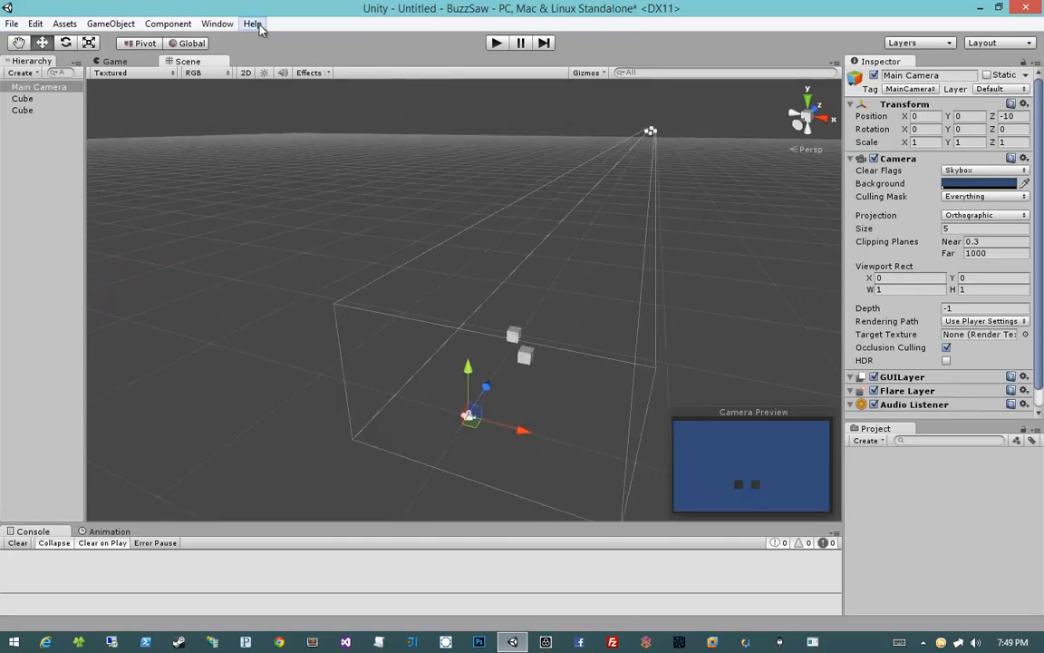
click(246, 72)
click(446, 214)
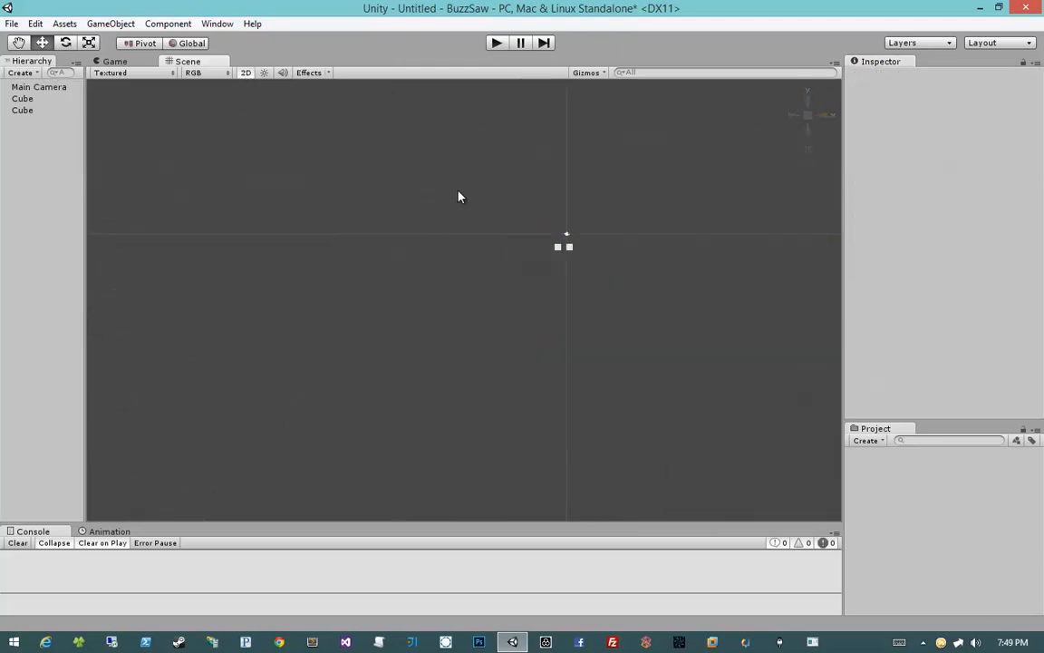
middle_drag(459, 196, 344, 235)
scroll(344, 235, up, 4)
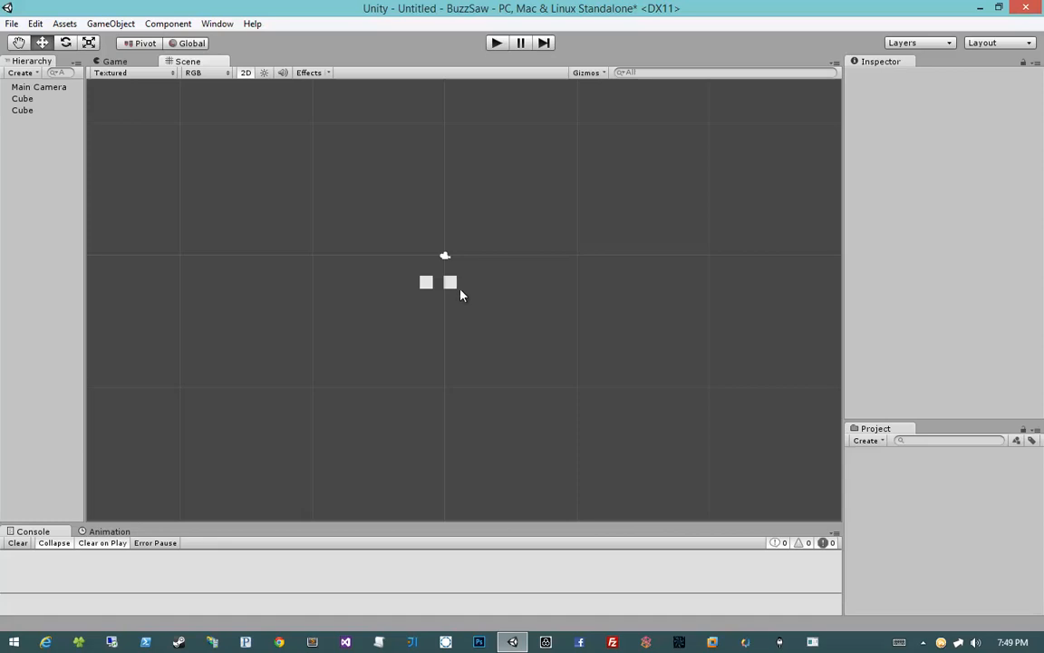
Step: Pan and zoom around the two cubes and the camera in the 2D Scene view
click(444, 257)
click(499, 372)
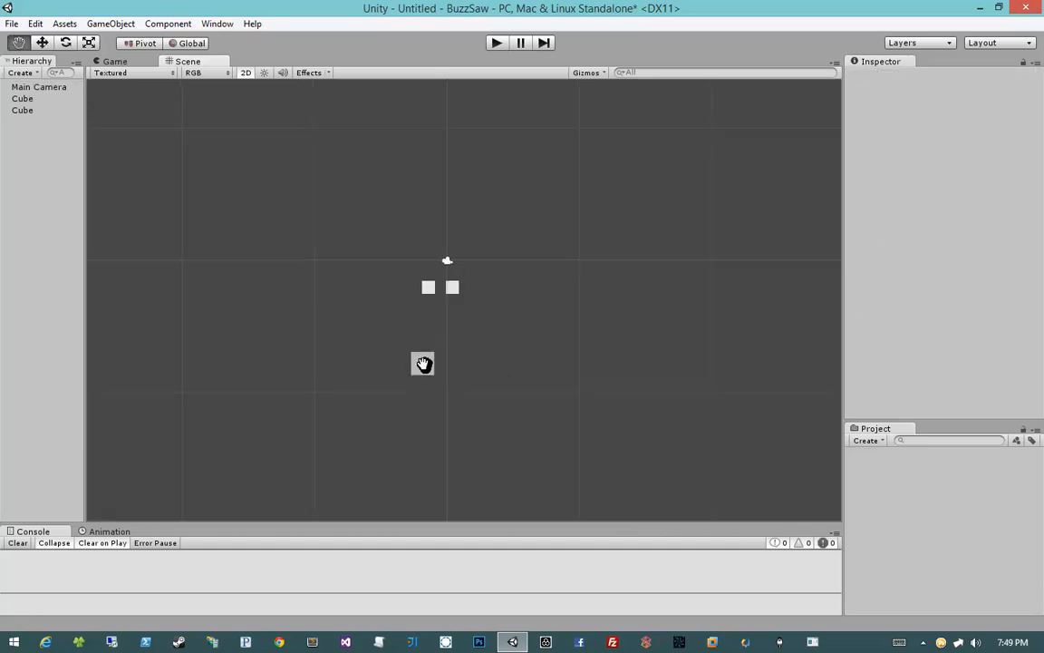
middle_drag(422, 363, 441, 383)
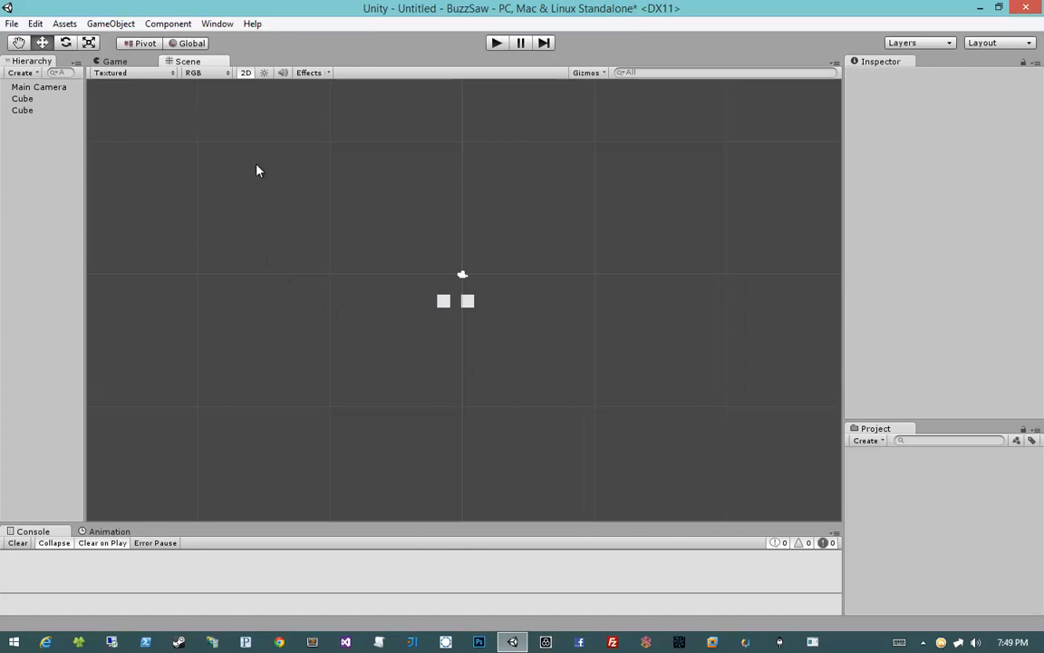
scroll(421, 373, up, 3)
scroll(421, 372, down, 2)
middle_drag(420, 372, 387, 346)
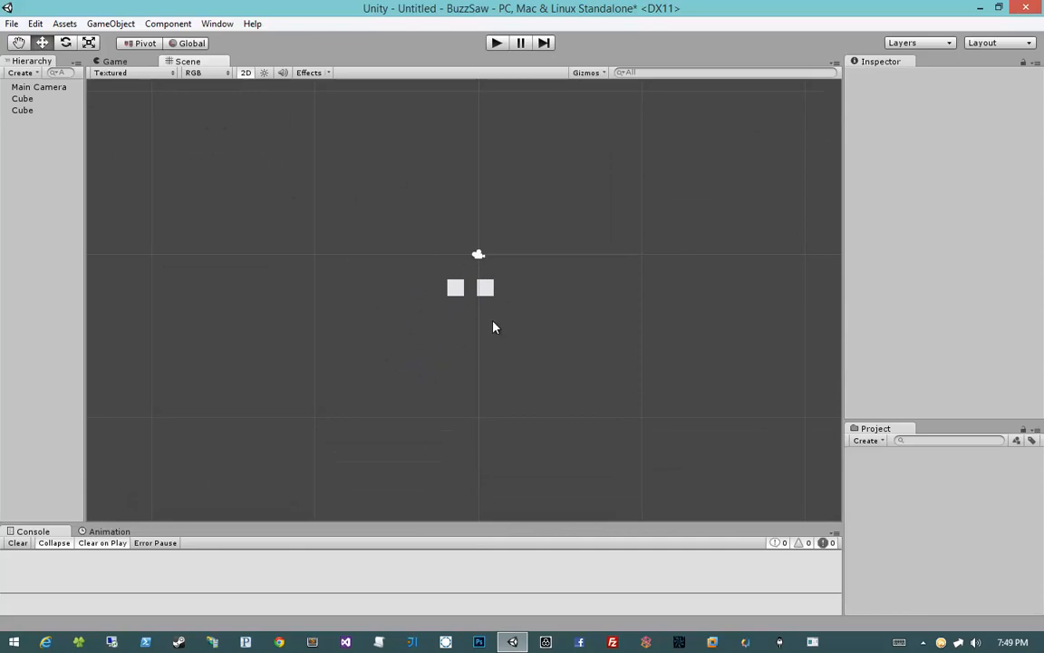
middle_drag(557, 307, 489, 303)
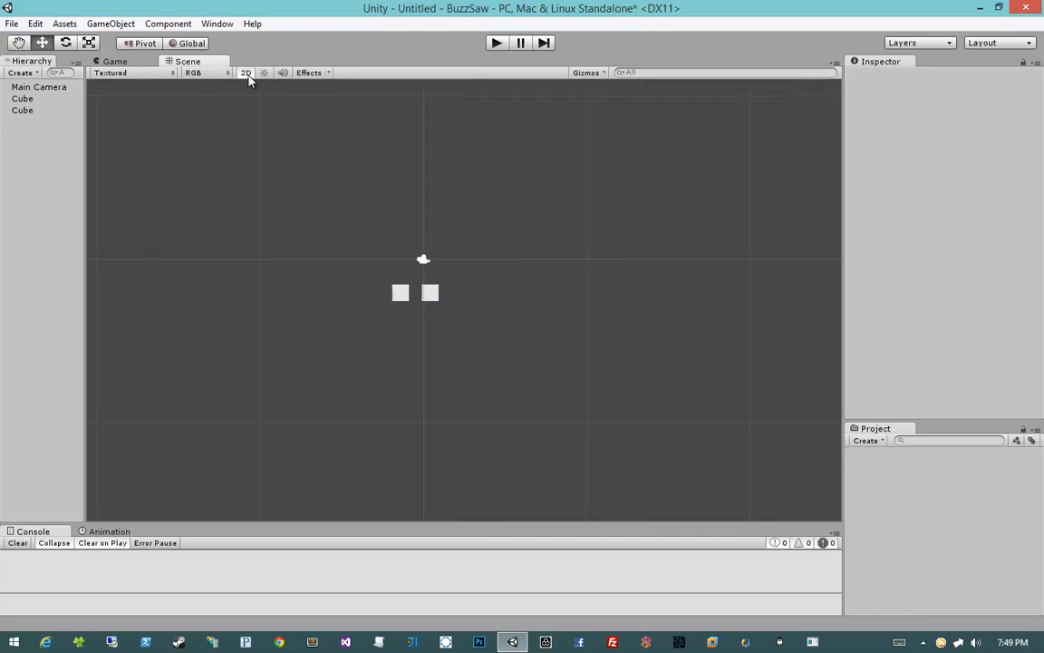
Step: Toggle 2D mode repeatedly and examine the Main Camera's view volume in both 2D and 3D modes
click(245, 73)
middle_drag(434, 408, 476, 201)
scroll(459, 238, down, 8)
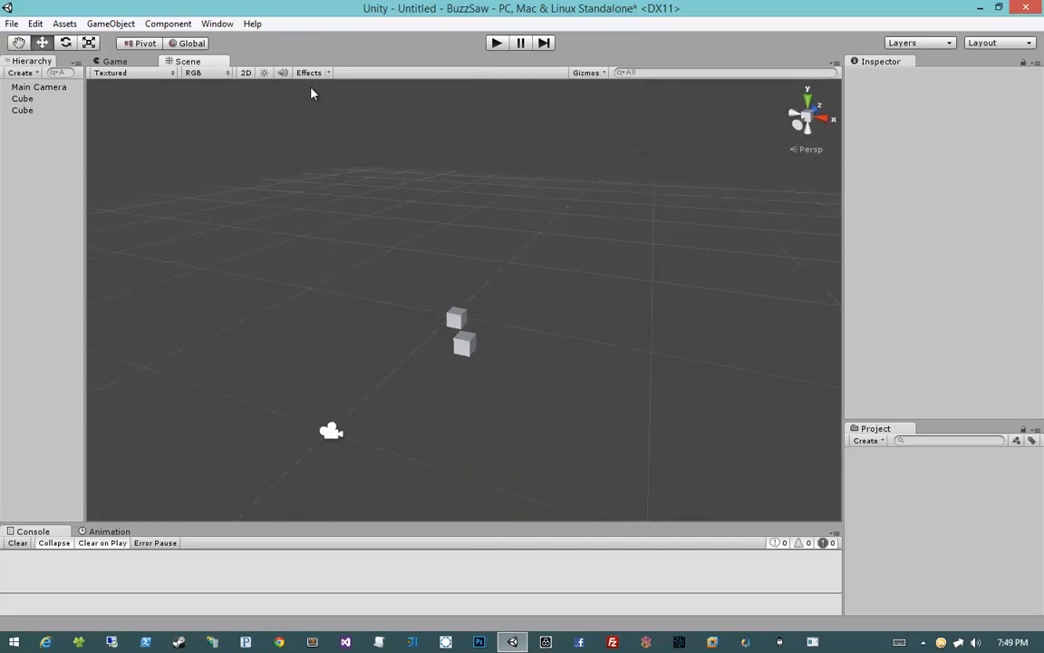
click(245, 75)
click(246, 74)
click(330, 432)
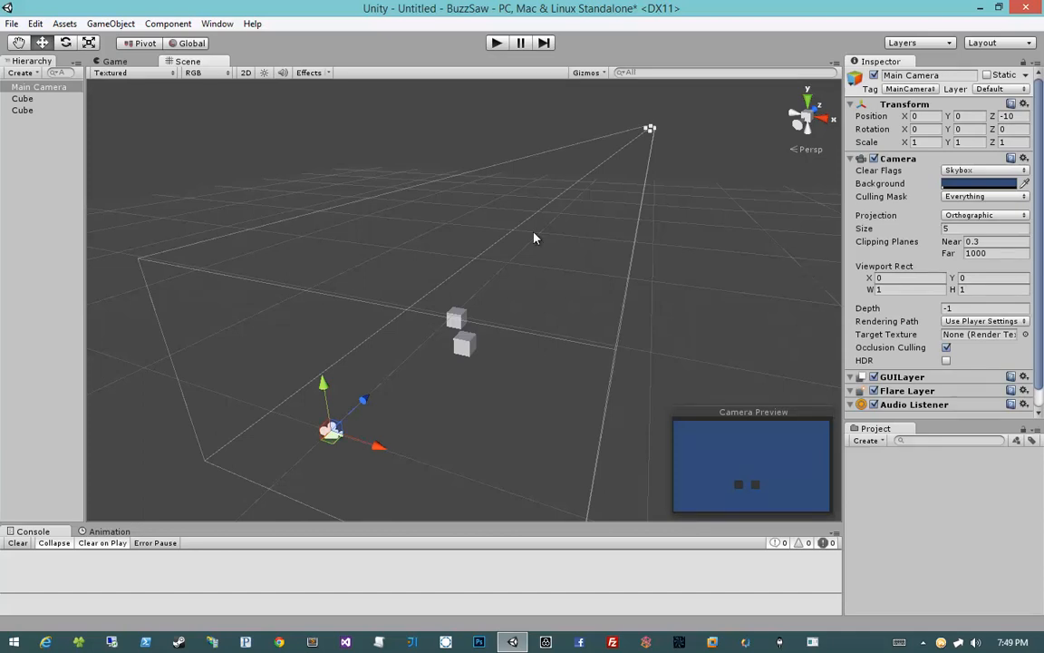
alt+drag(417, 300, 404, 245)
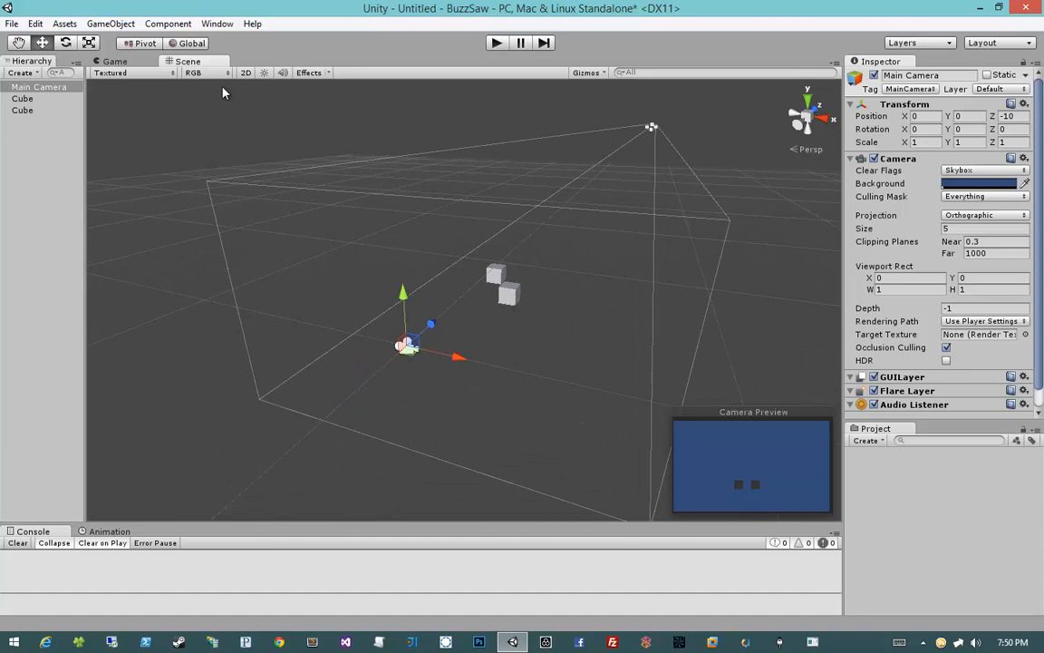
click(246, 73)
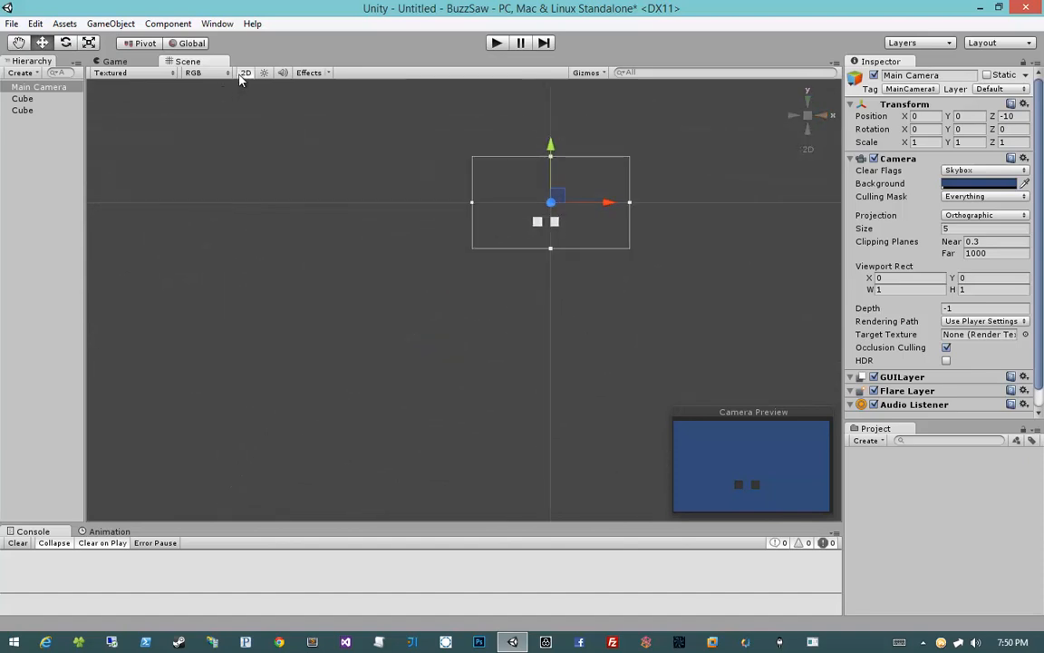
middle_drag(343, 177, 304, 263)
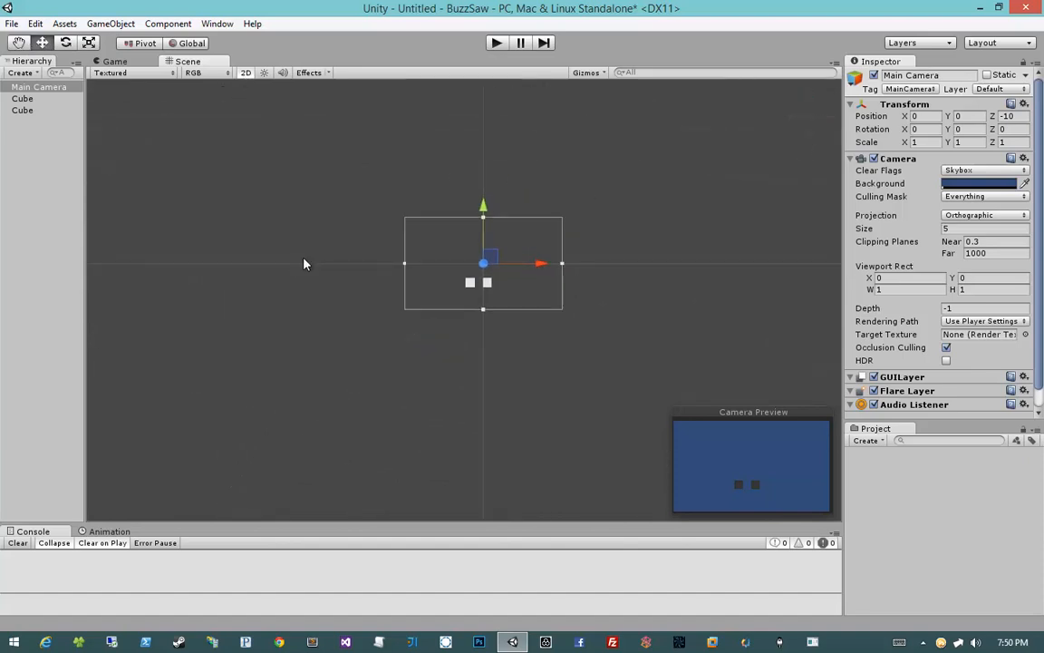
click(244, 73)
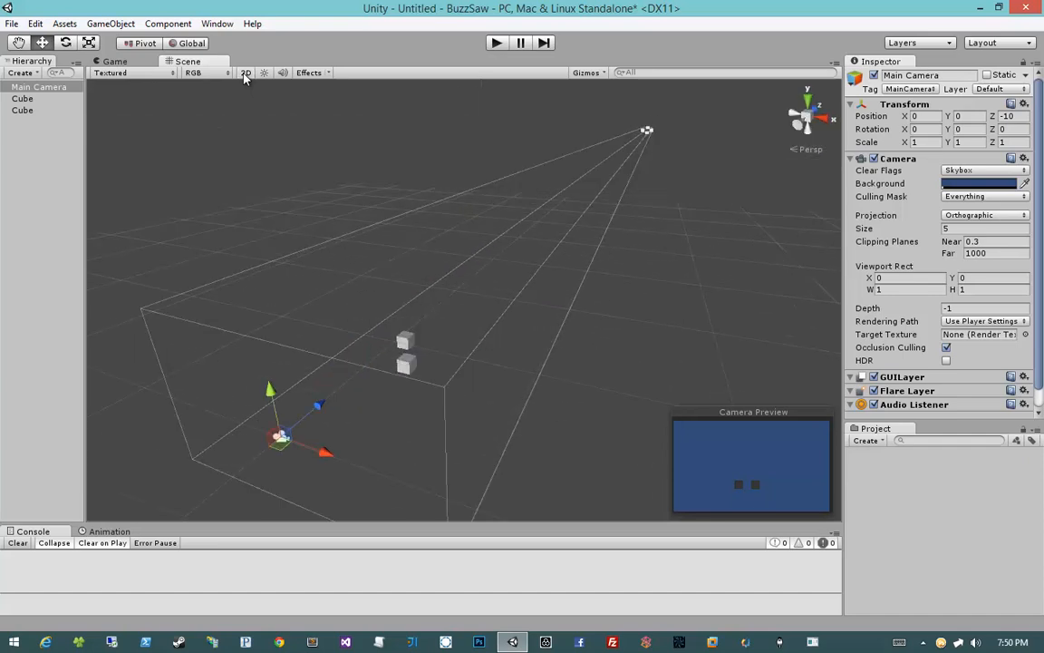
Step: Select a cube, frame it, and move it behind the camera along its depth axis
click(405, 342)
key(f)
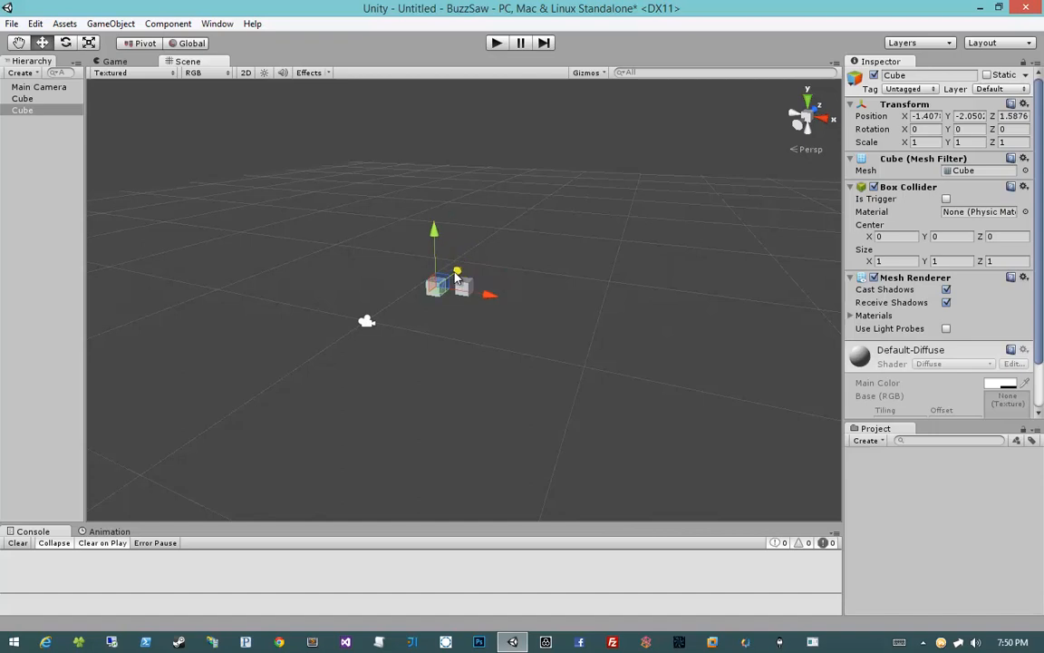
drag(456, 277, 385, 322)
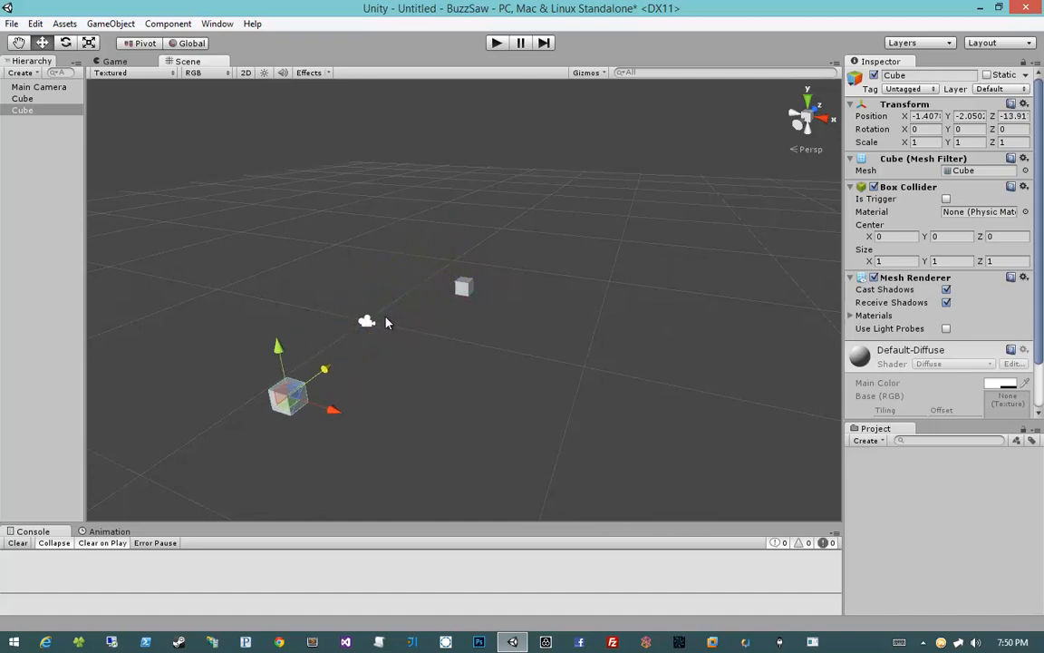
Step: Switch to 2D mode and inspect the cubes in the Scene view and the Game view
click(248, 77)
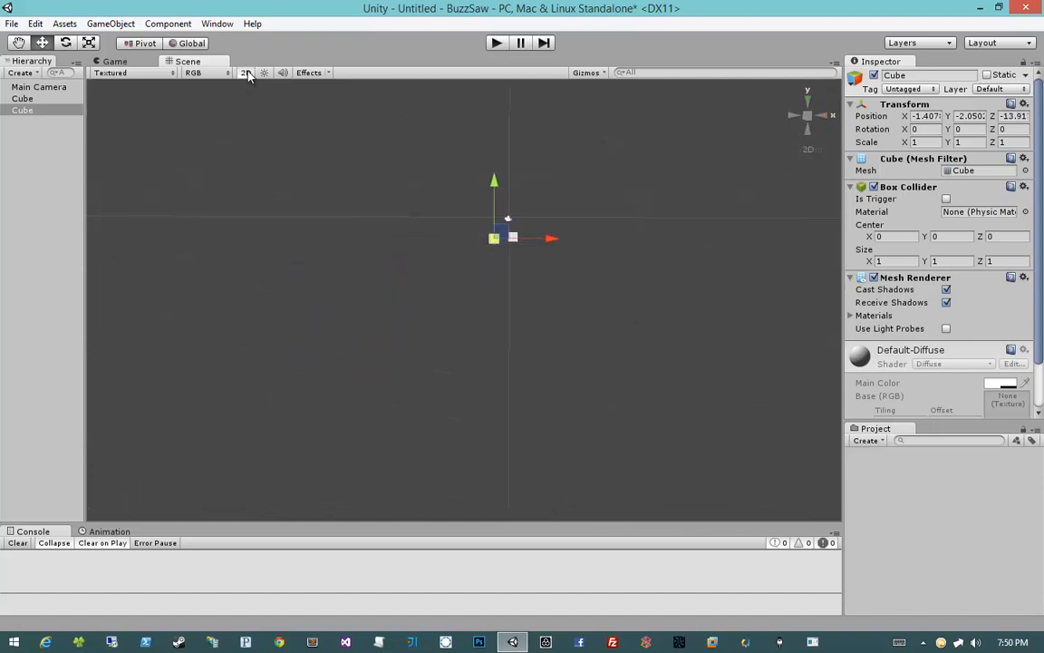
click(501, 343)
scroll(538, 300, up, 12)
middle_drag(534, 248, 371, 333)
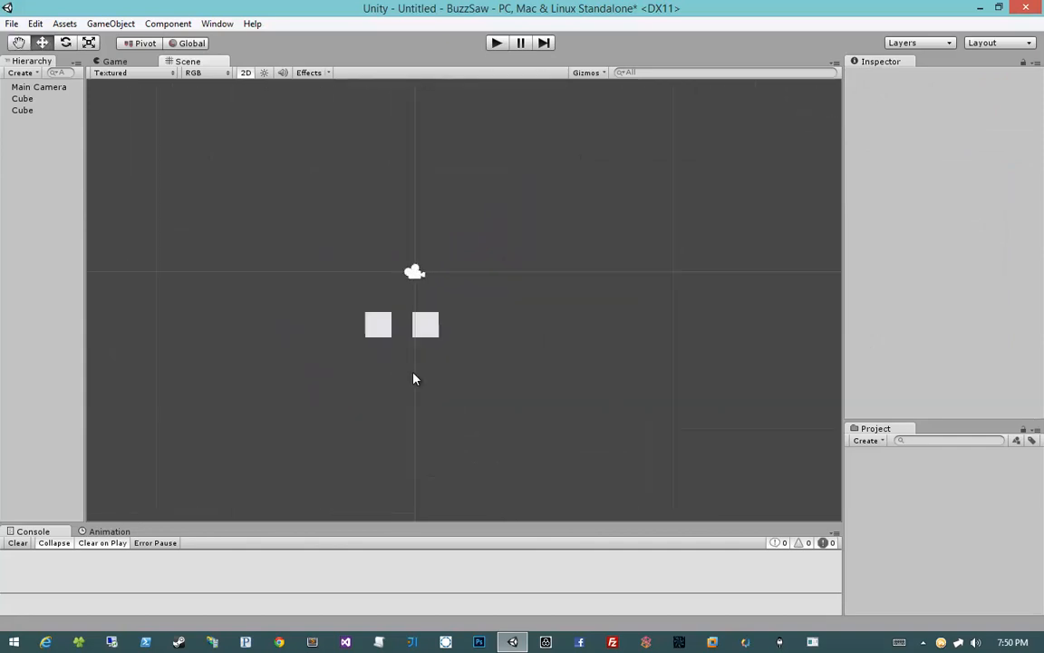
click(367, 329)
click(419, 316)
click(476, 330)
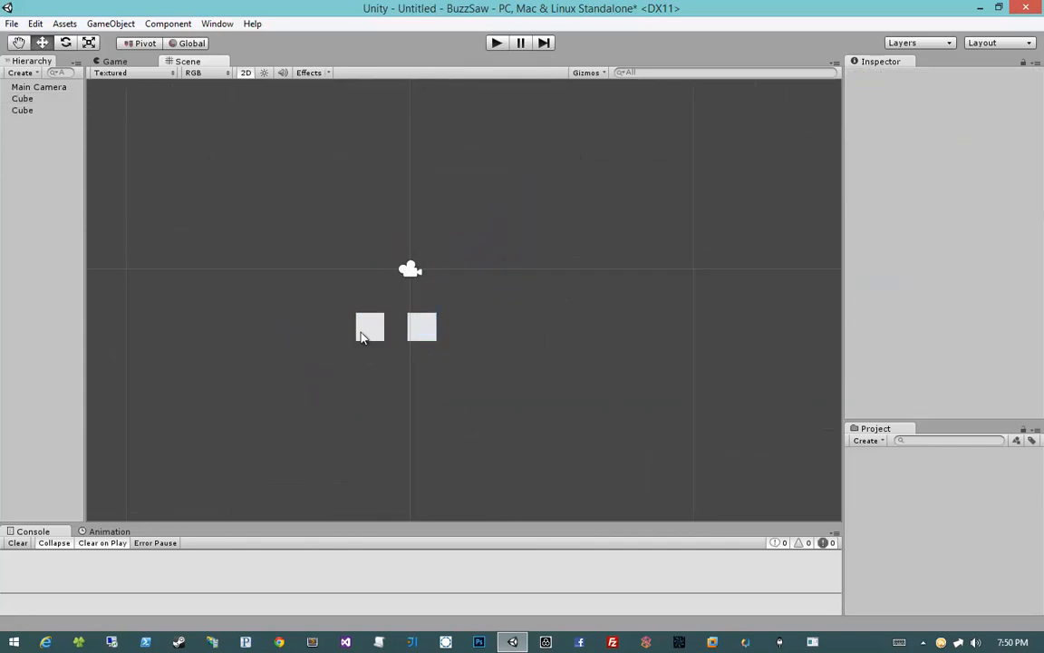
click(361, 332)
click(435, 332)
click(458, 384)
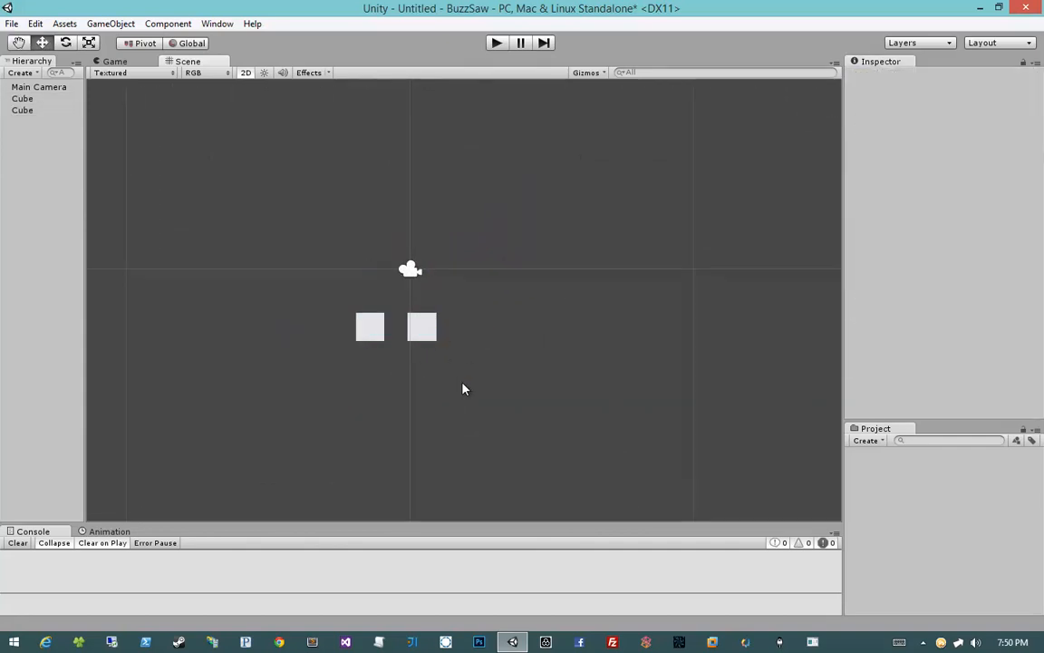
click(116, 62)
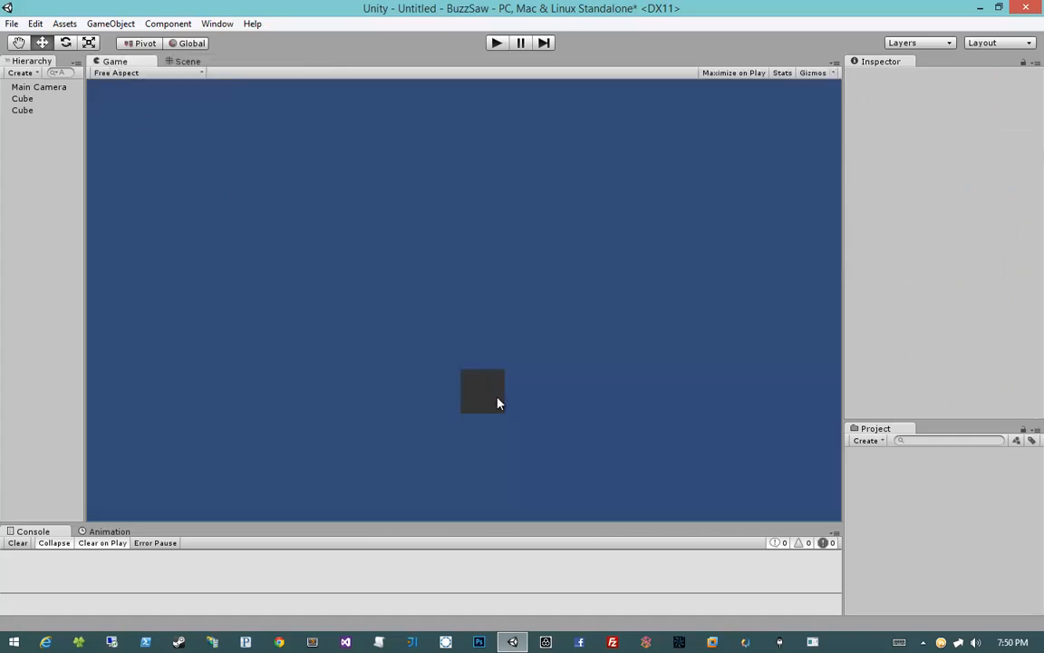
click(196, 61)
Step: Switch back to 3D mode, select the Main Camera and move it forward along its depth axis
click(246, 73)
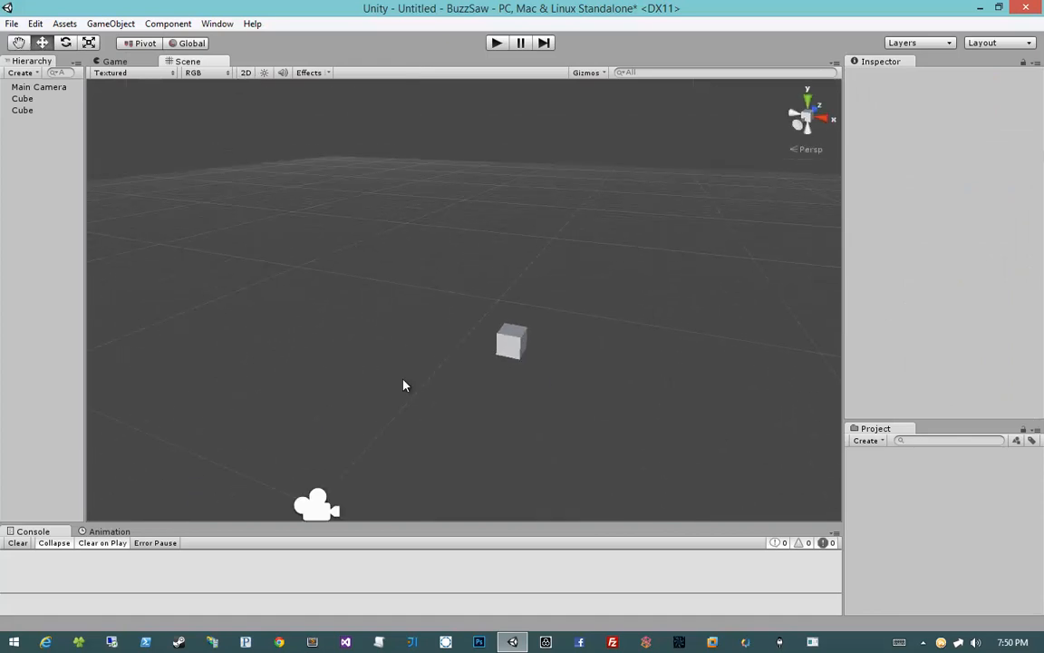
click(316, 504)
scroll(405, 343, down, 6)
middle_drag(420, 341, 290, 317)
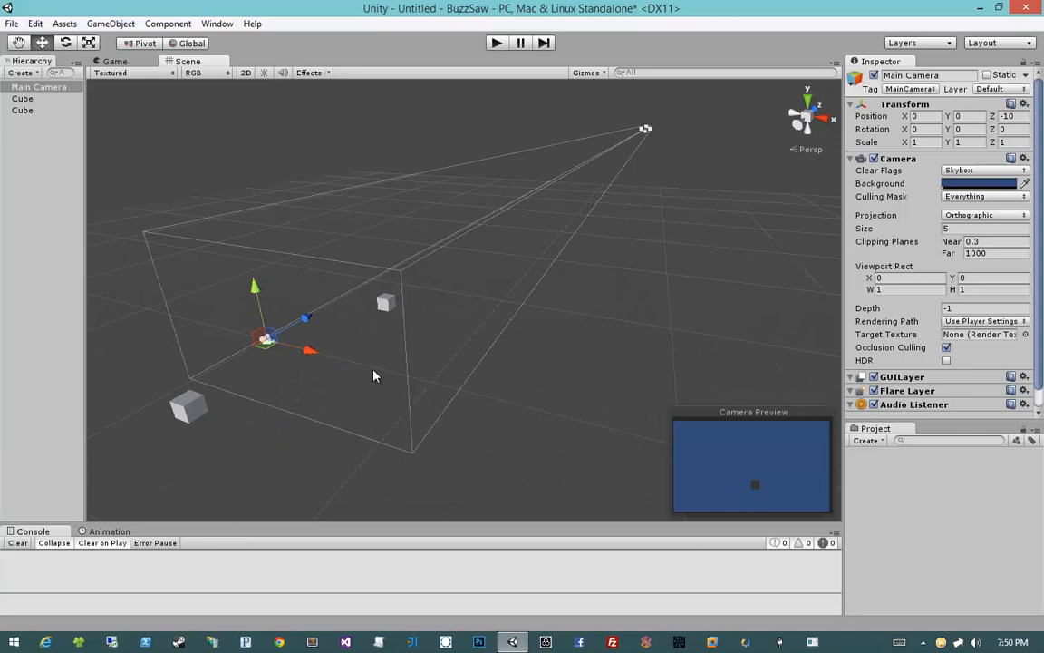
drag(307, 315, 334, 289)
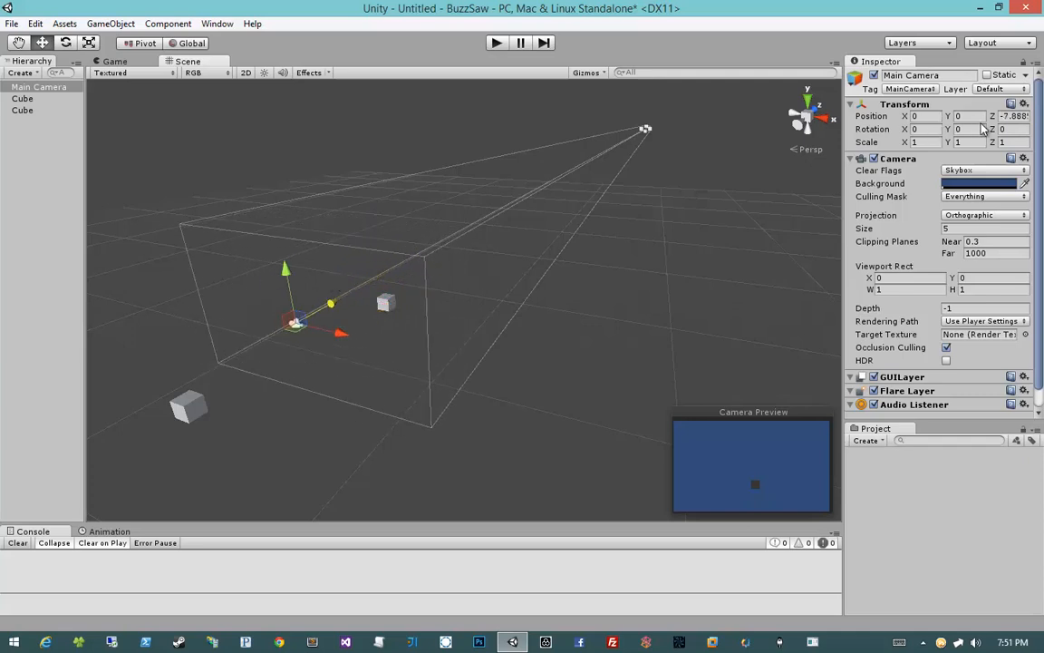
Step: Set the Main Camera's Z position to -10
click(1011, 116)
text(-10)
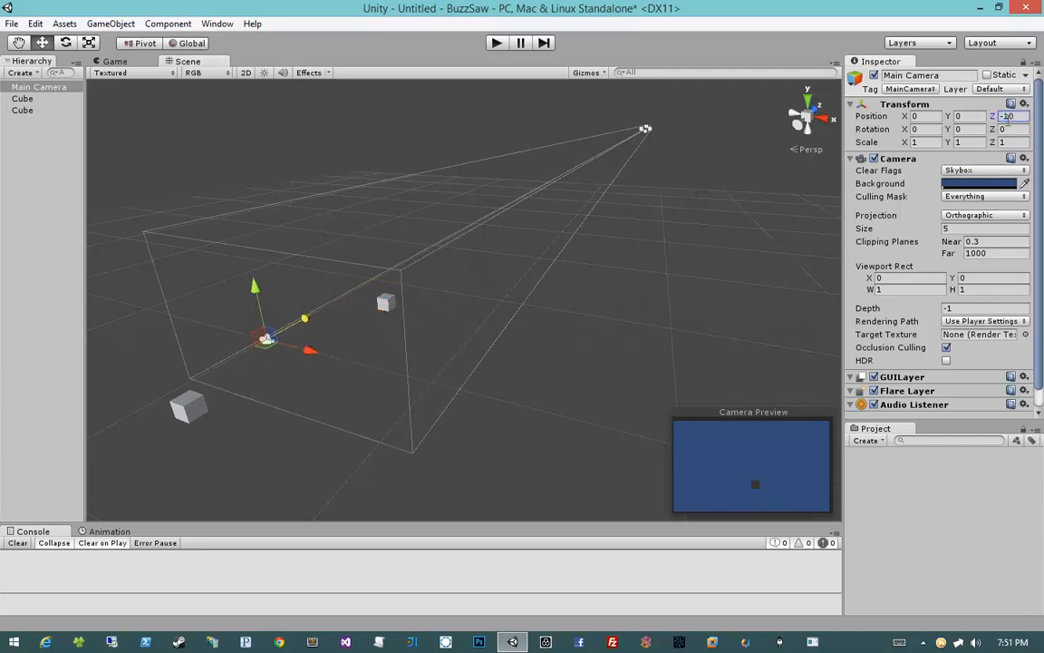
Step: Select the cube behind the camera and move it forward along its depth axis in front of the camera
click(187, 408)
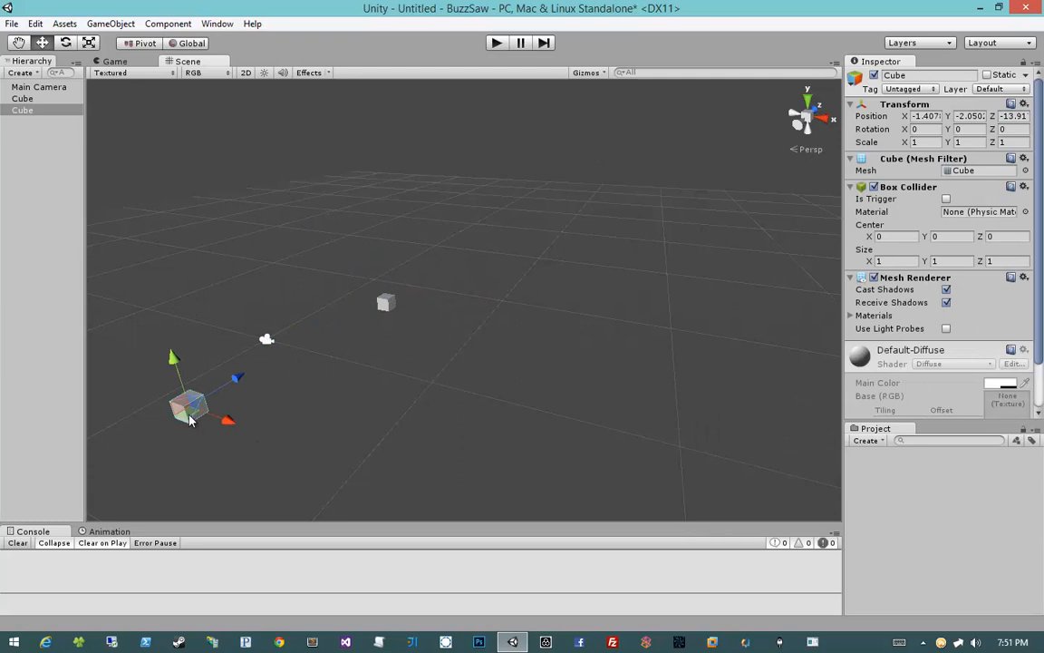
drag(189, 417, 338, 324)
Step: Orbit and zoom the Scene view to examine the two cubes in 3D and 2D modes
click(286, 401)
middle_drag(285, 400, 430, 384)
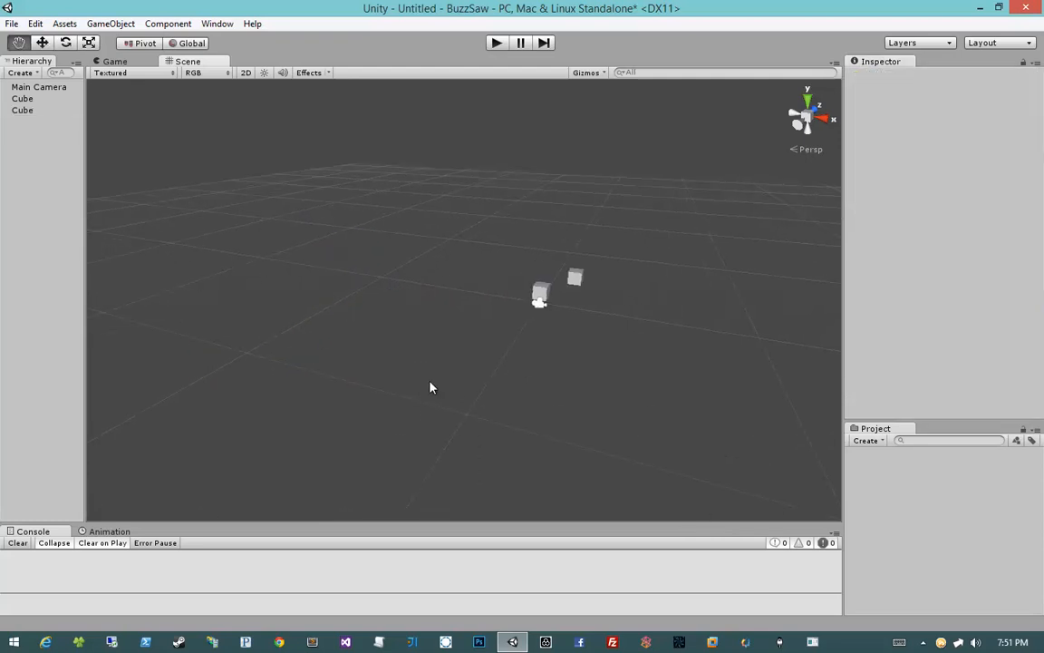
scroll(431, 387, up, 5)
right_drag(430, 387, 517, 345)
middle_drag(554, 403, 527, 392)
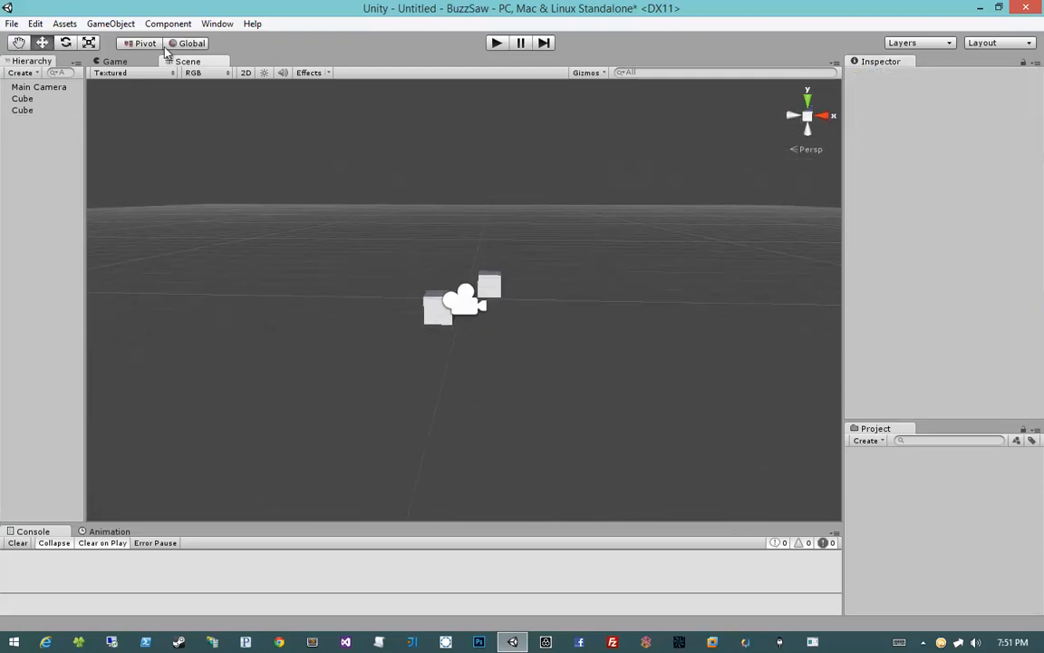
click(245, 73)
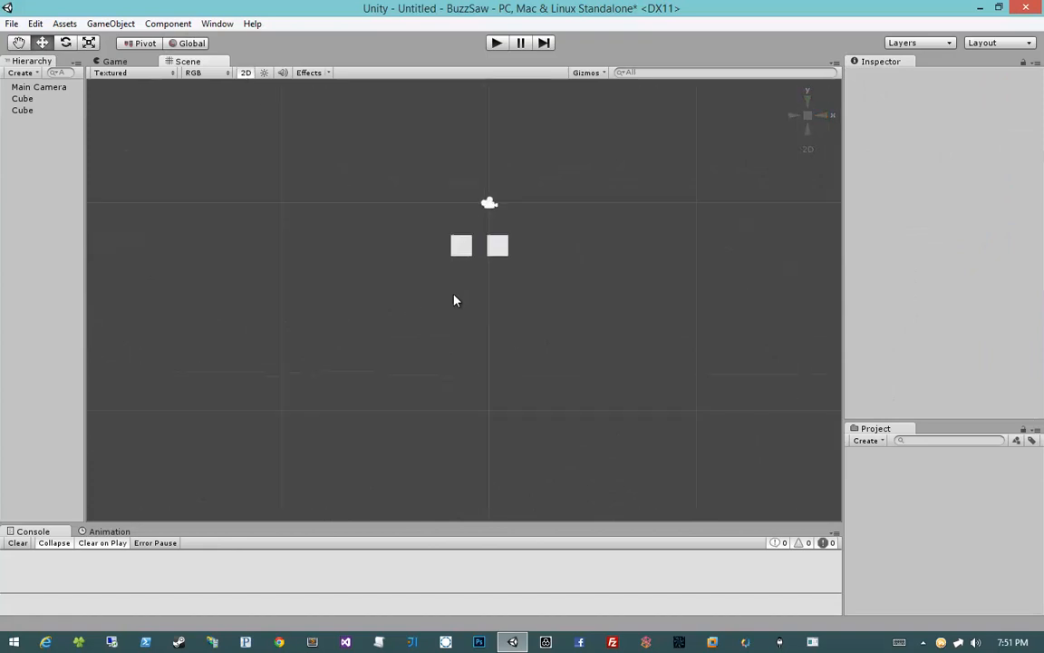
scroll(455, 300, up, 2)
middle_drag(447, 289, 425, 336)
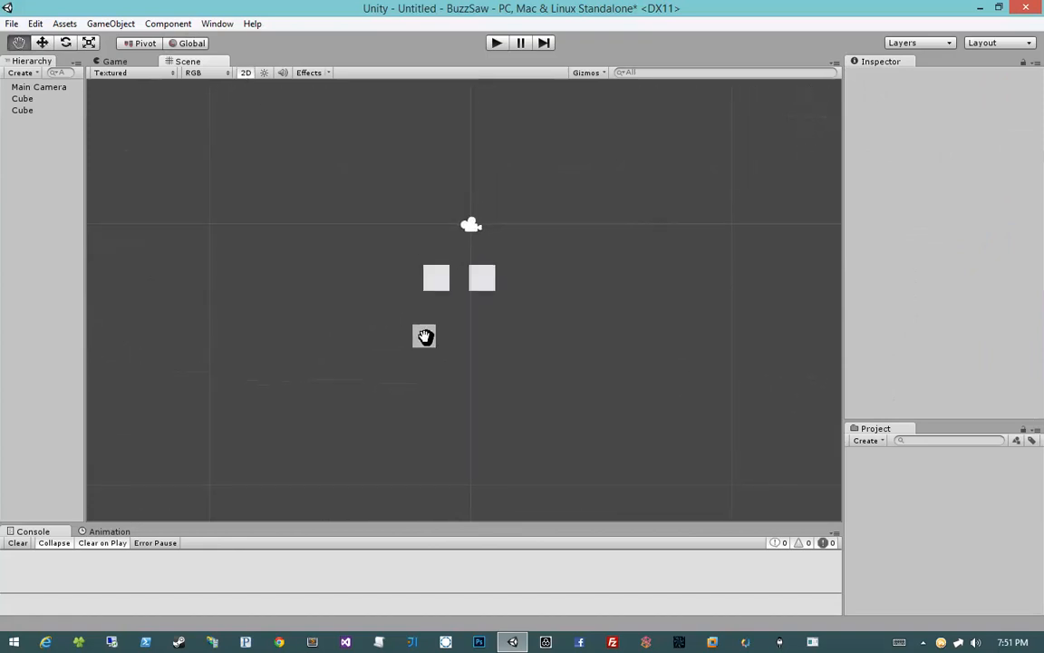
key(w)
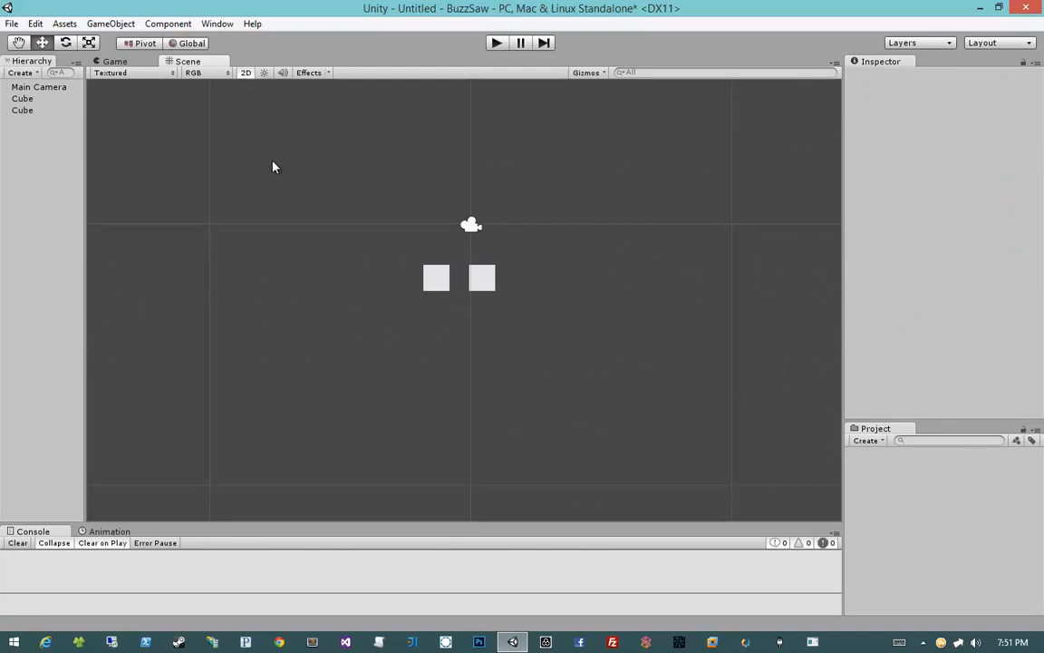
drag(273, 166, 387, 166)
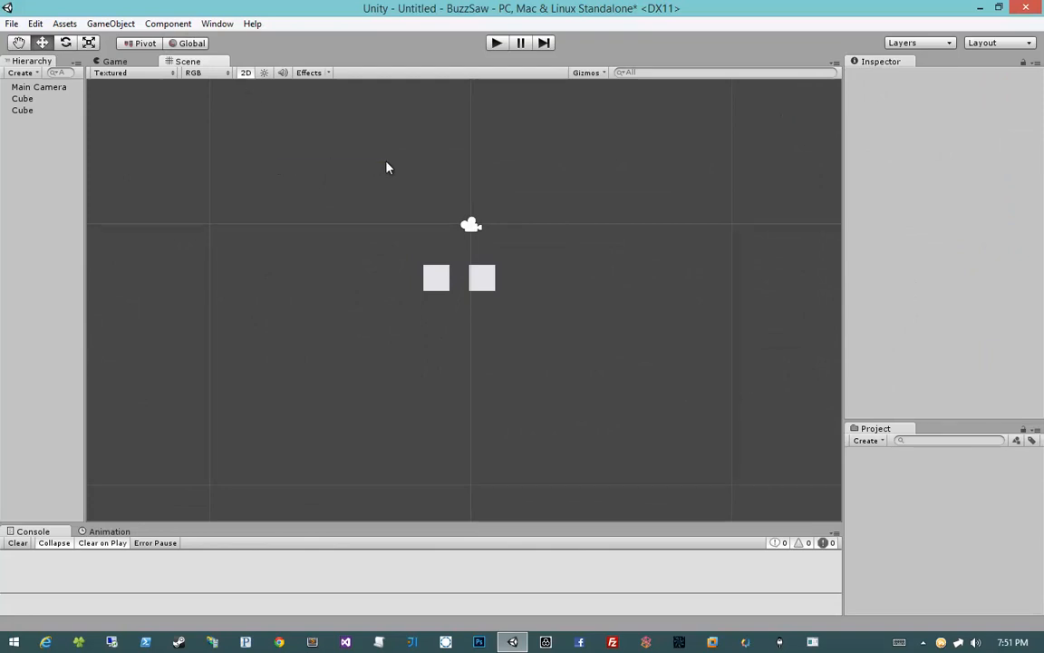
click(243, 74)
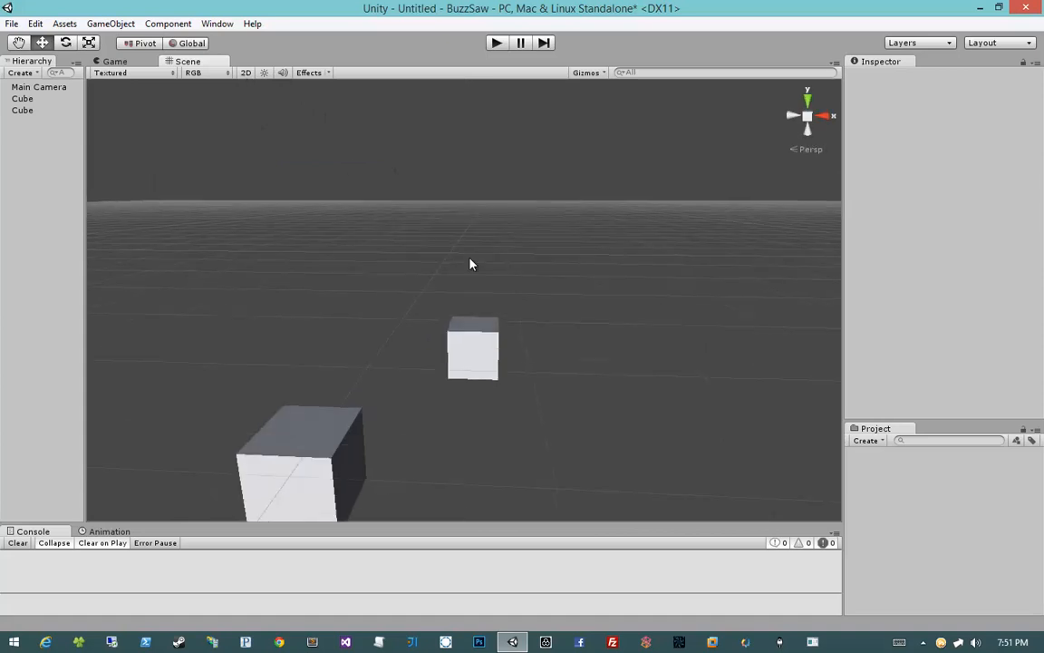
Step: Select the Main Camera and drag it forward along its depth axis
click(434, 387)
right_drag(437, 345, 249, 343)
middle_drag(507, 325, 425, 333)
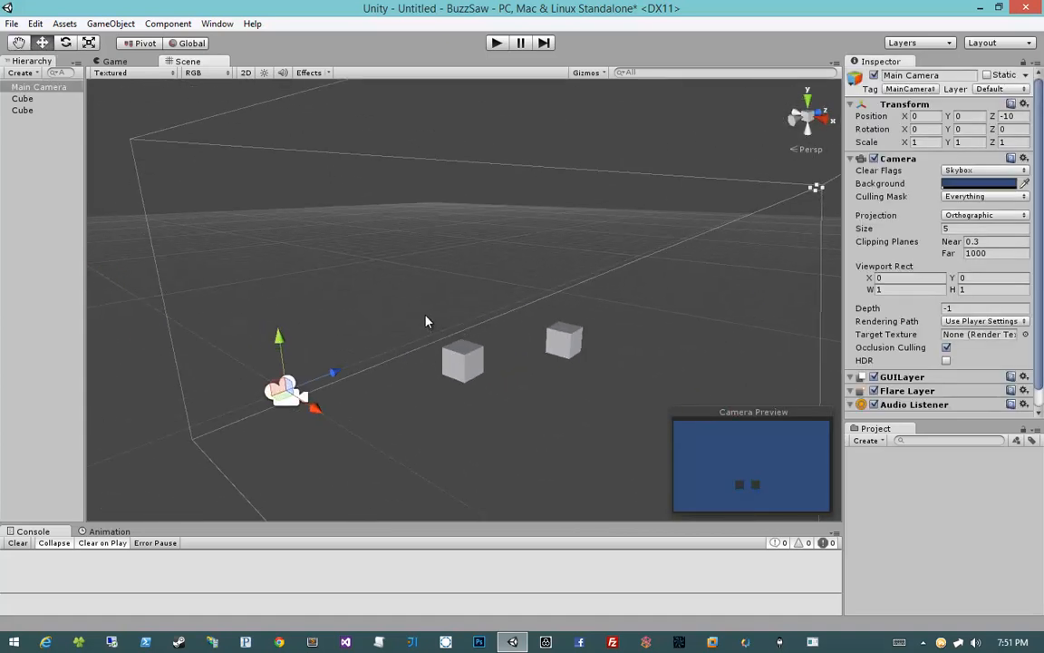
drag(333, 371, 628, 218)
Step: Set the Main Camera's Z position back to -10 and deselect it
click(1011, 117)
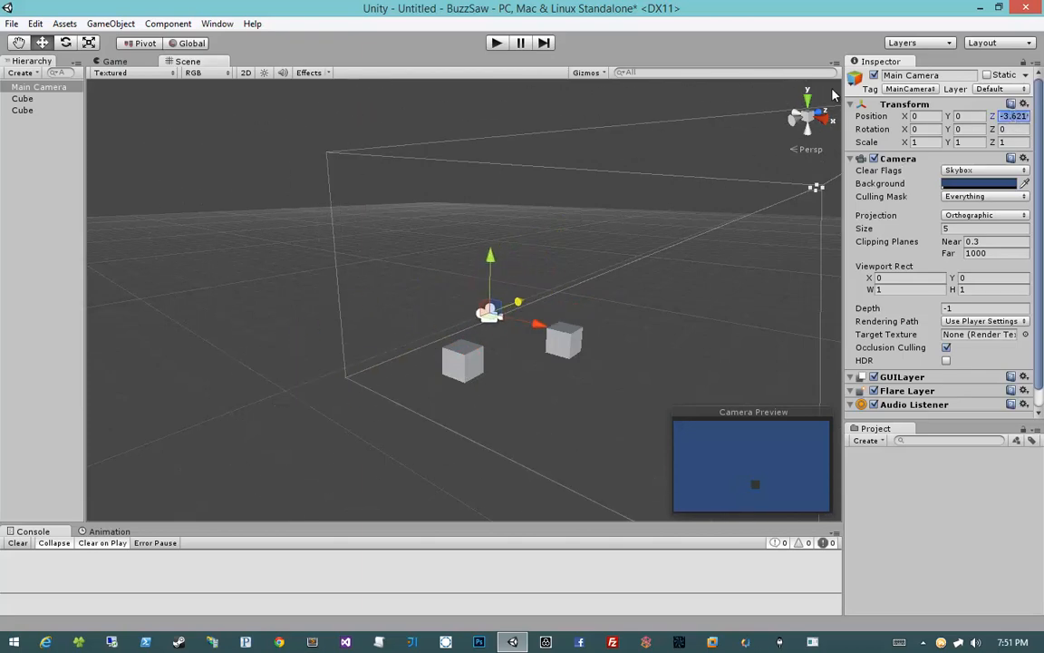
text(-10)
right_drag(333, 265, 318, 246)
click(316, 247)
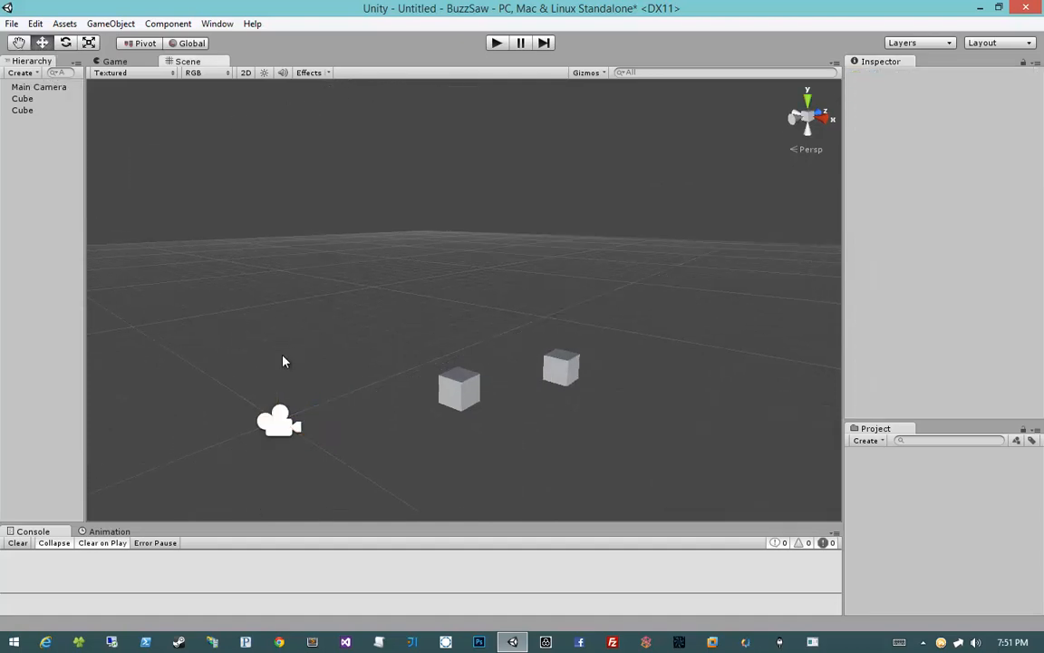
Step: Orbit the view around the camera and cubes, view them from the side, and switch to 2D mode
click(282, 428)
right_drag(503, 379, 595, 362)
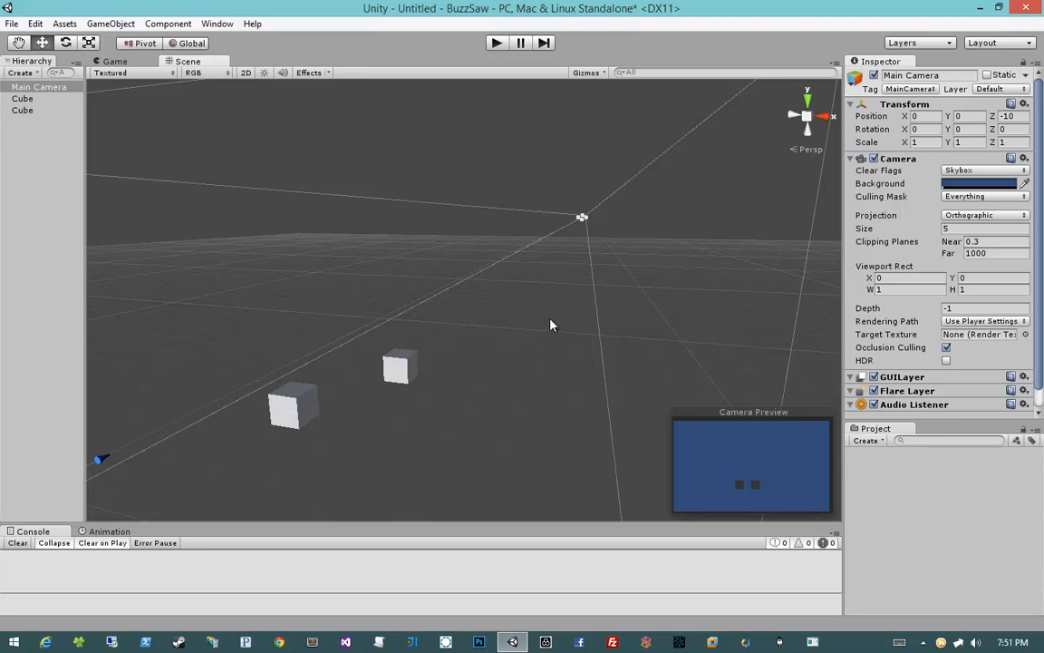
alt+drag(552, 323, 462, 315)
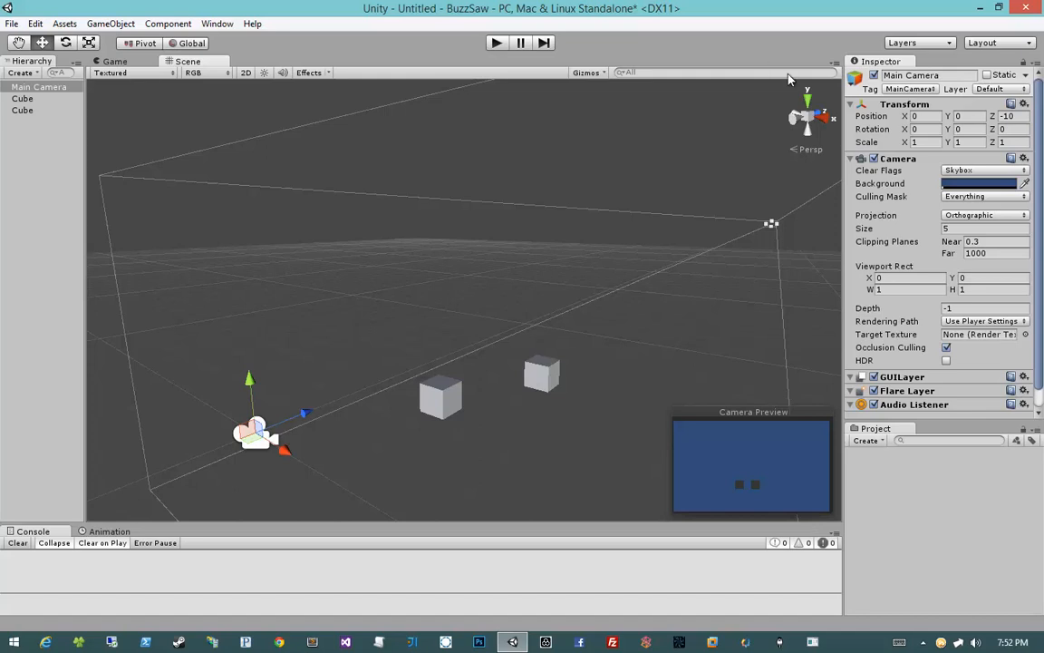
click(827, 116)
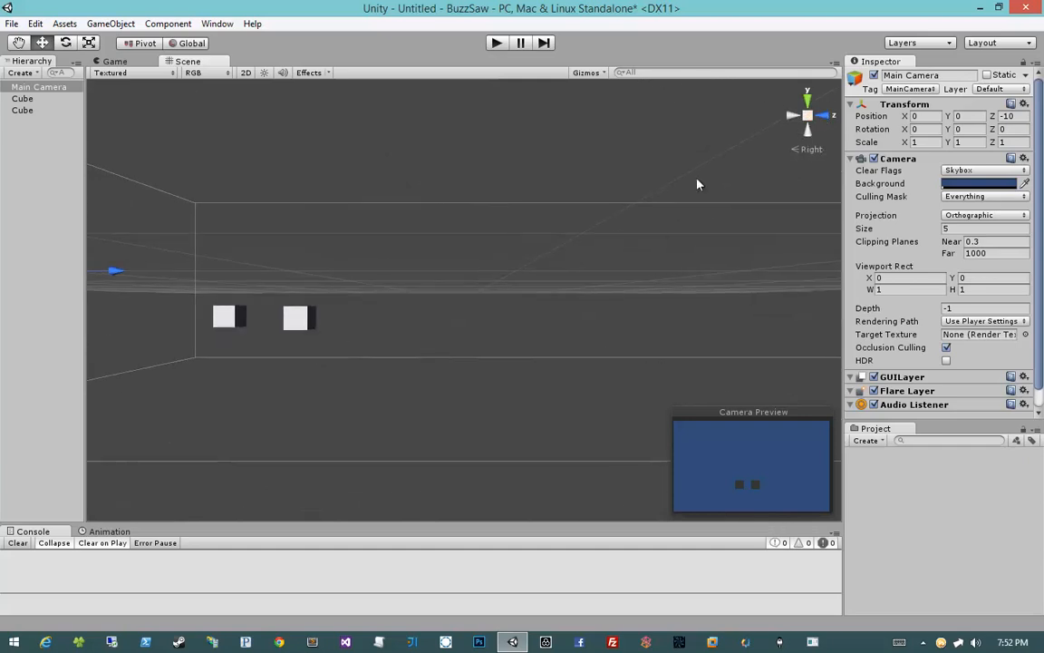
click(792, 119)
middle_drag(664, 252, 552, 258)
click(246, 72)
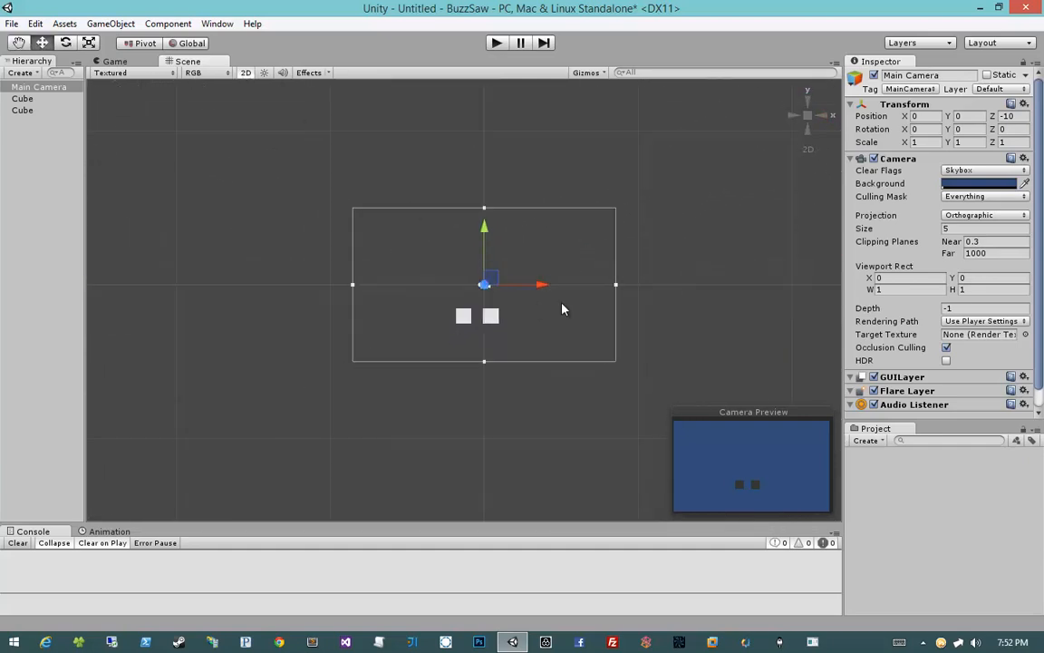
Step: Zoom the 2D view, select the Main Camera, and toggle 2D mode repeatedly to compare its view volume
scroll(559, 306, up, 3)
click(611, 295)
middle_drag(611, 296, 596, 303)
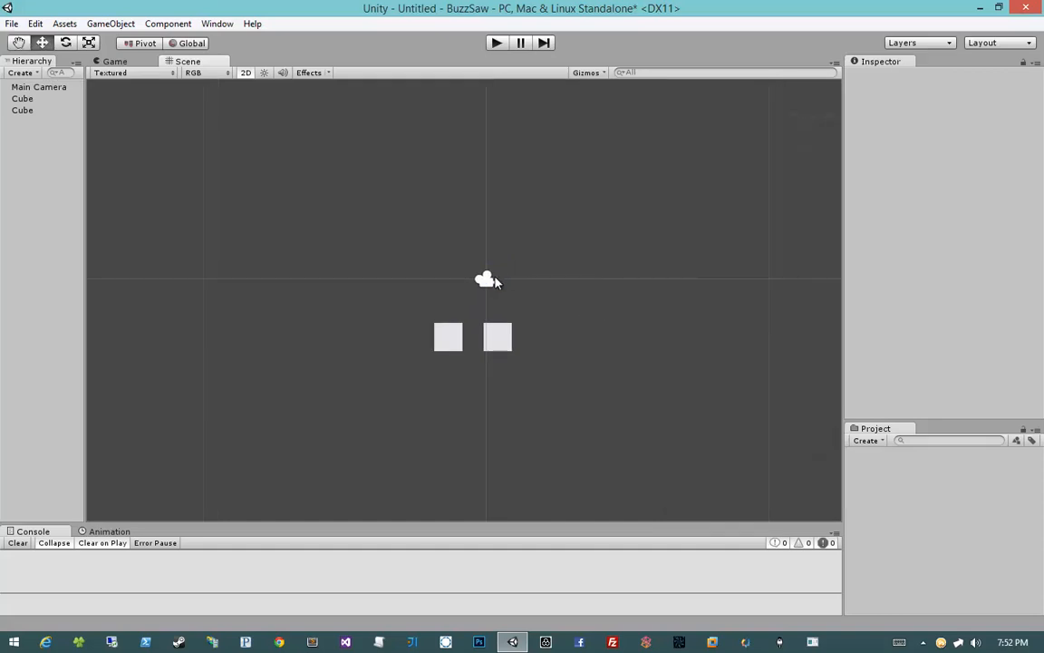
click(493, 277)
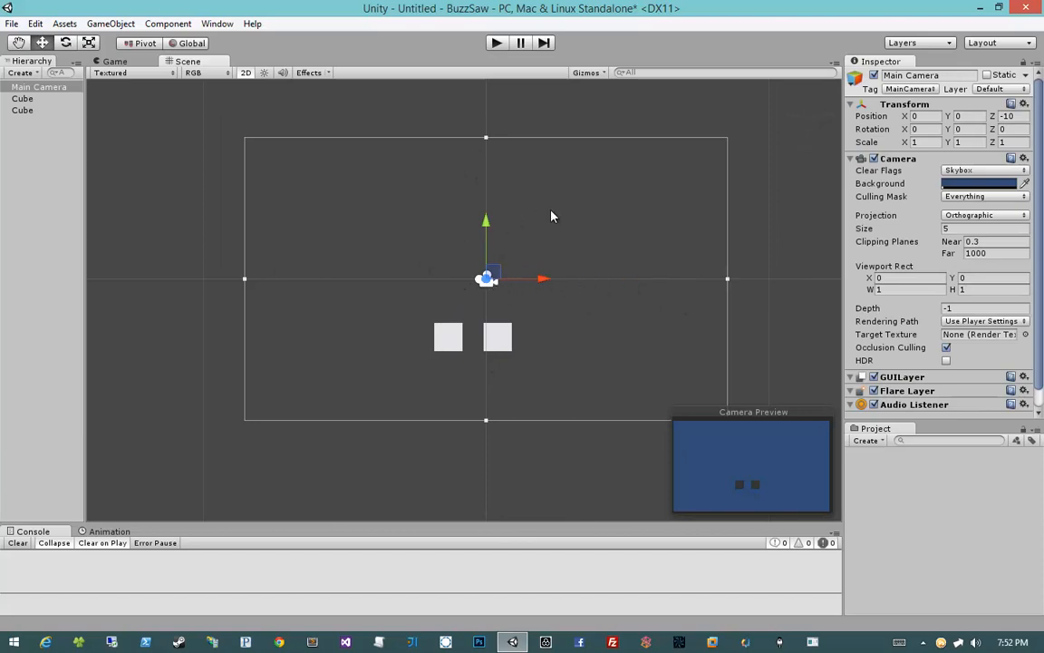
middle_drag(552, 215, 538, 249)
scroll(538, 260, down, 2)
scroll(539, 259, down, 1)
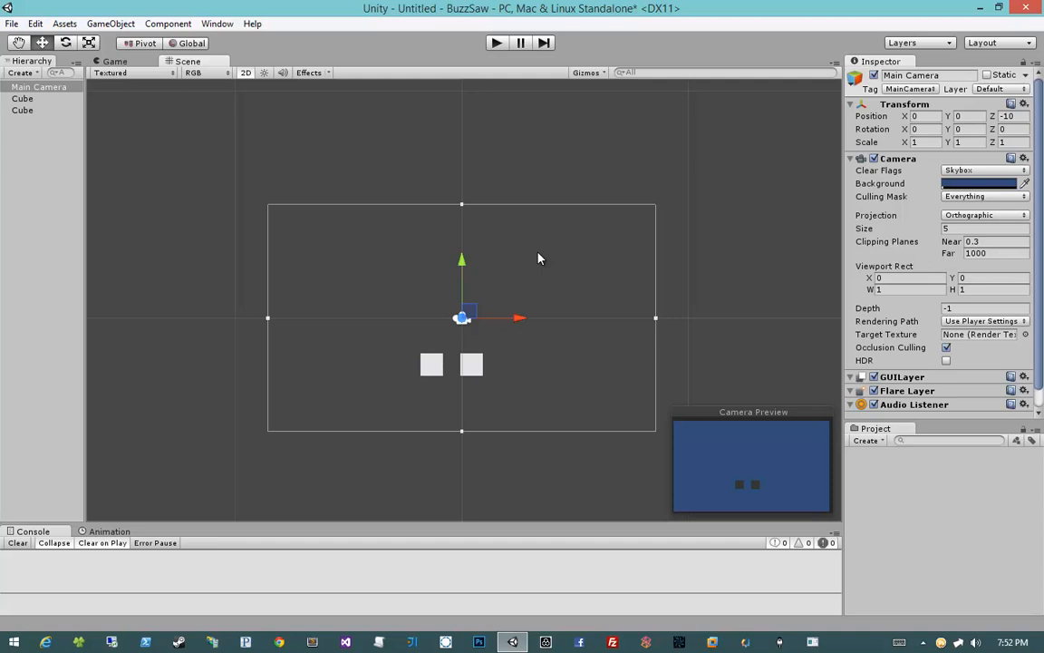
click(538, 259)
click(460, 318)
middle_drag(368, 303, 393, 281)
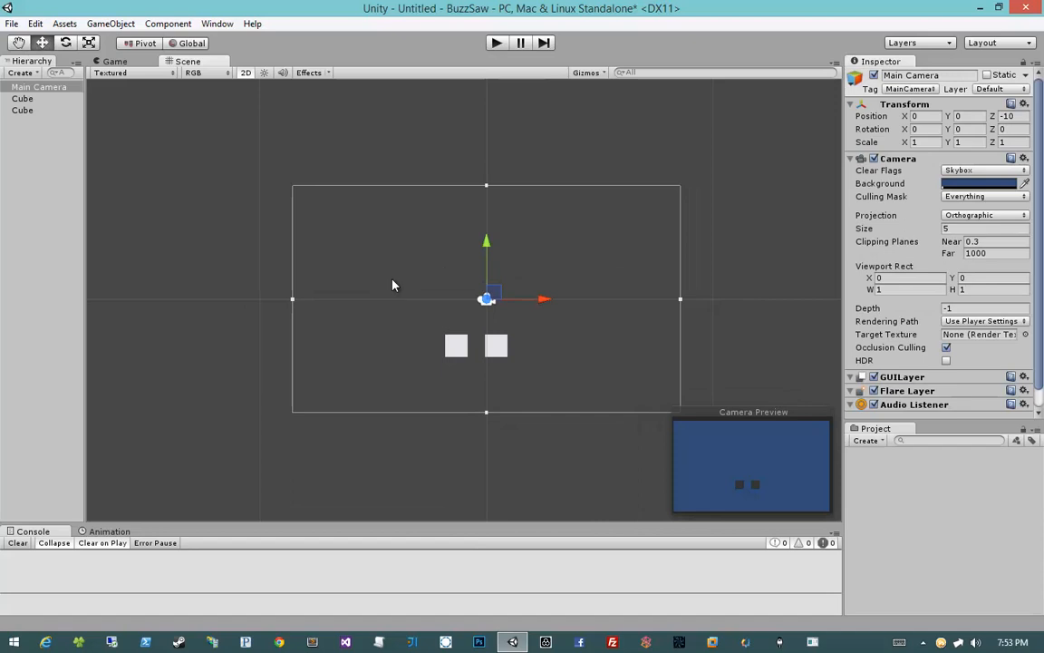
click(245, 73)
click(245, 73)
click(245, 74)
click(245, 74)
drag(283, 185, 594, 359)
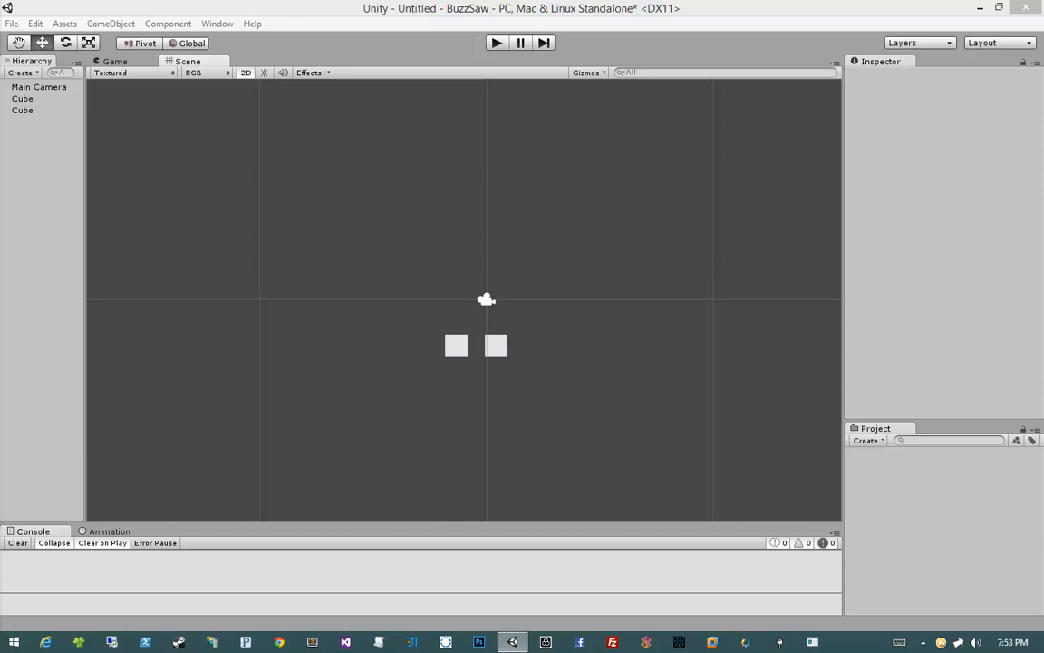
middle_drag(442, 247, 439, 233)
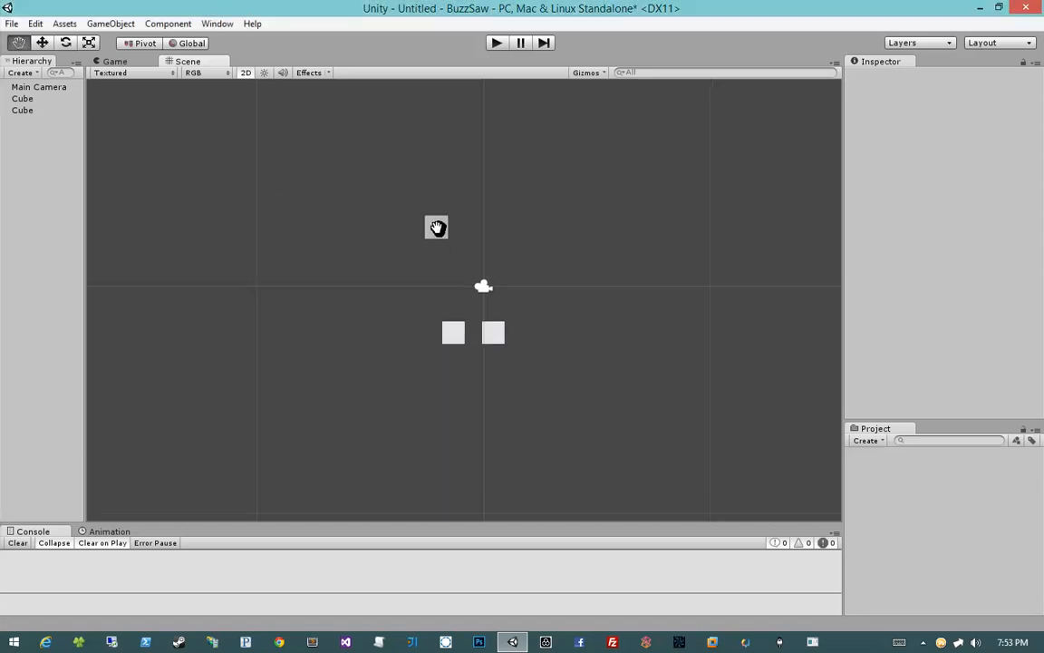
Step: Select the camera and each cube in turn, toggling 2D mode to compare how they appear
click(487, 288)
click(452, 332)
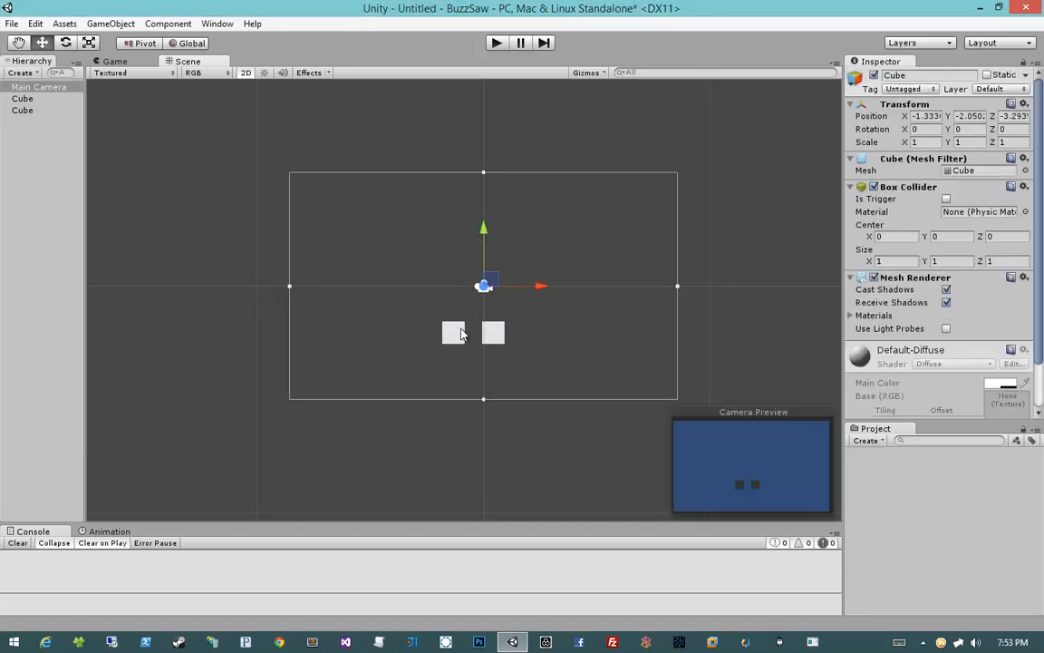
click(493, 350)
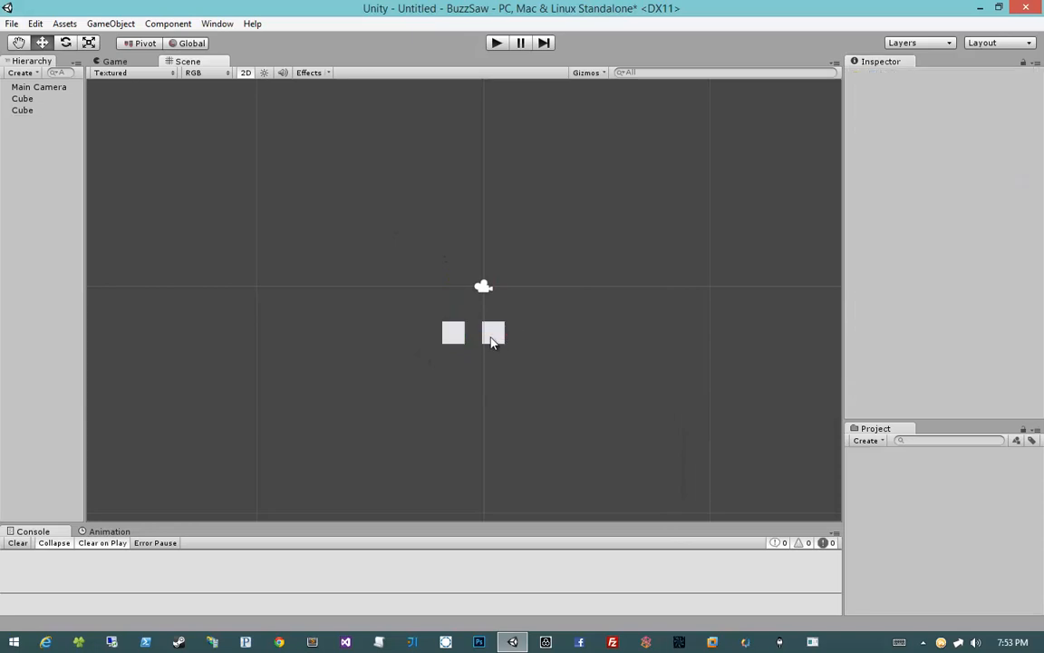
click(493, 334)
click(452, 333)
click(403, 241)
drag(402, 235, 583, 371)
click(583, 372)
click(244, 73)
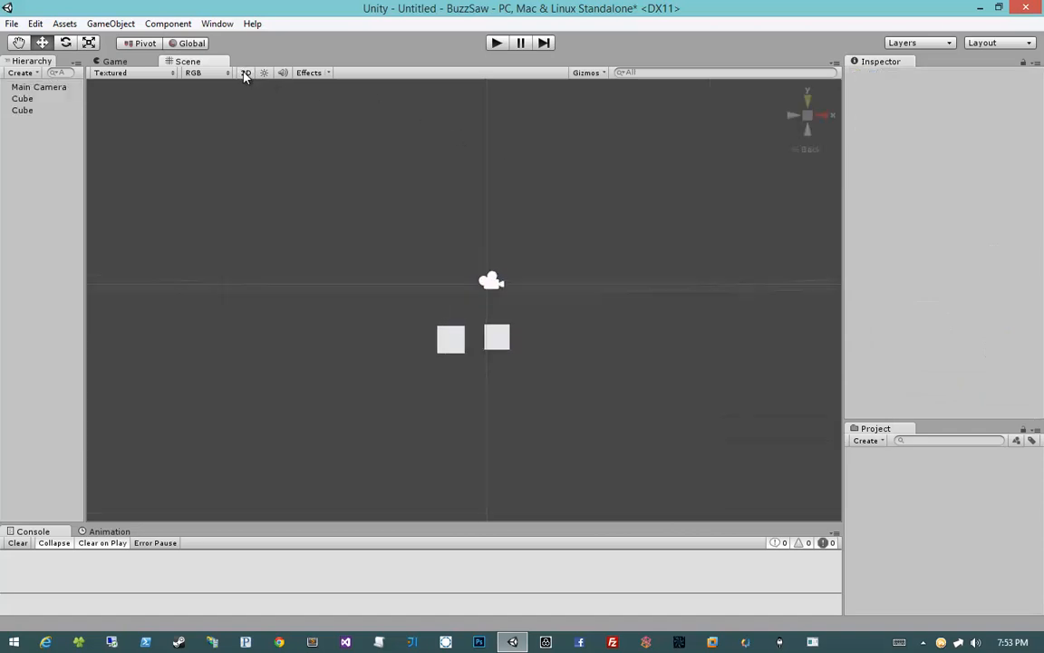
click(245, 74)
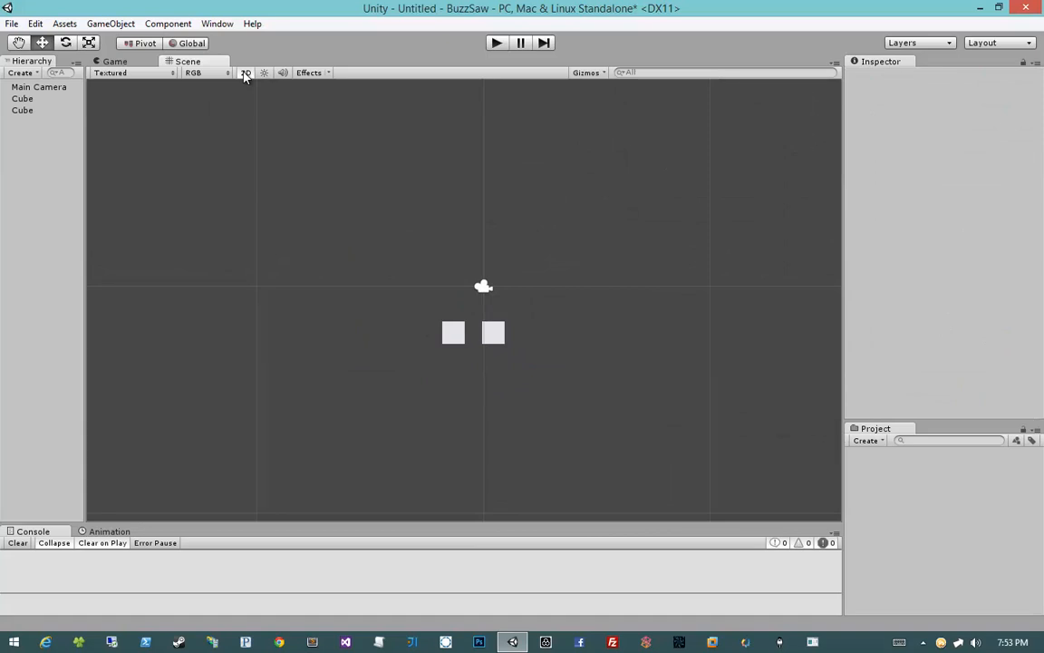
click(245, 74)
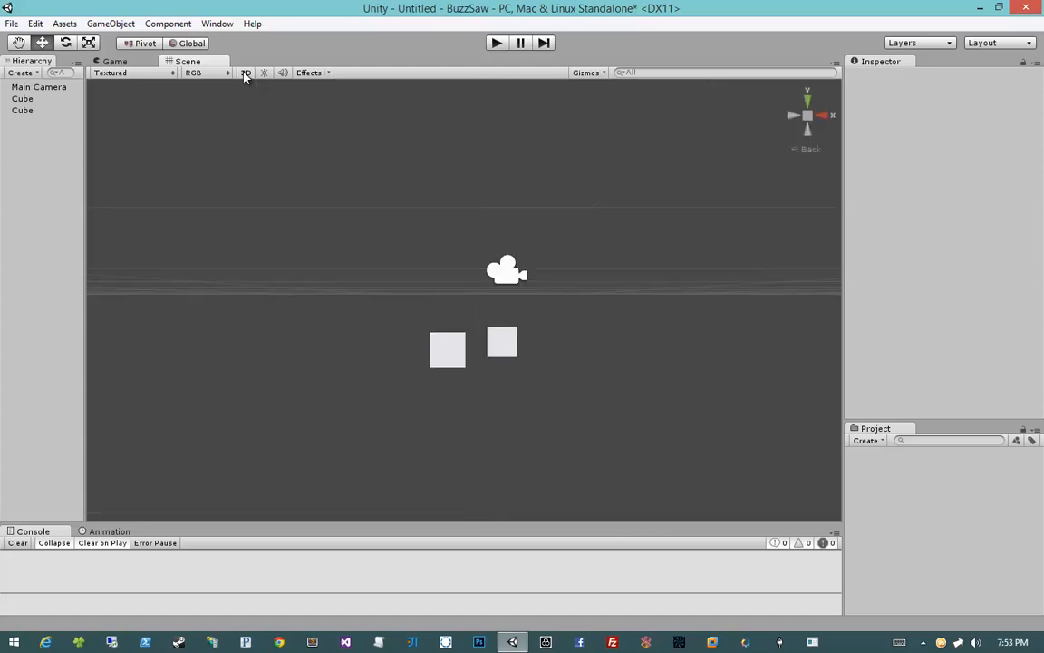
click(246, 74)
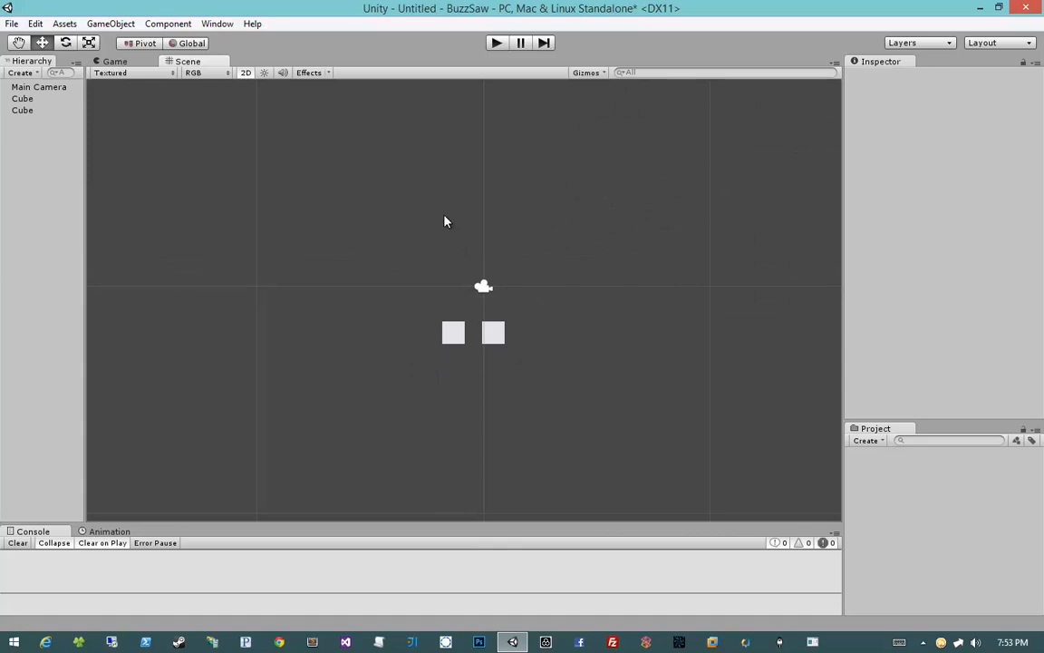
middle_drag(444, 221, 422, 226)
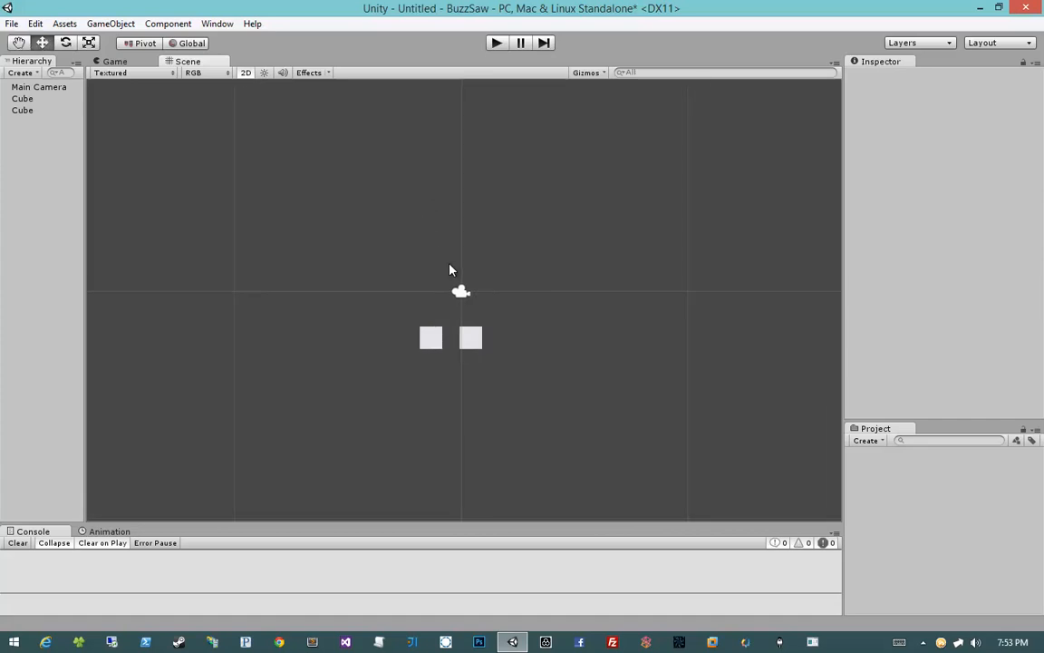
scroll(442, 359, down, 2)
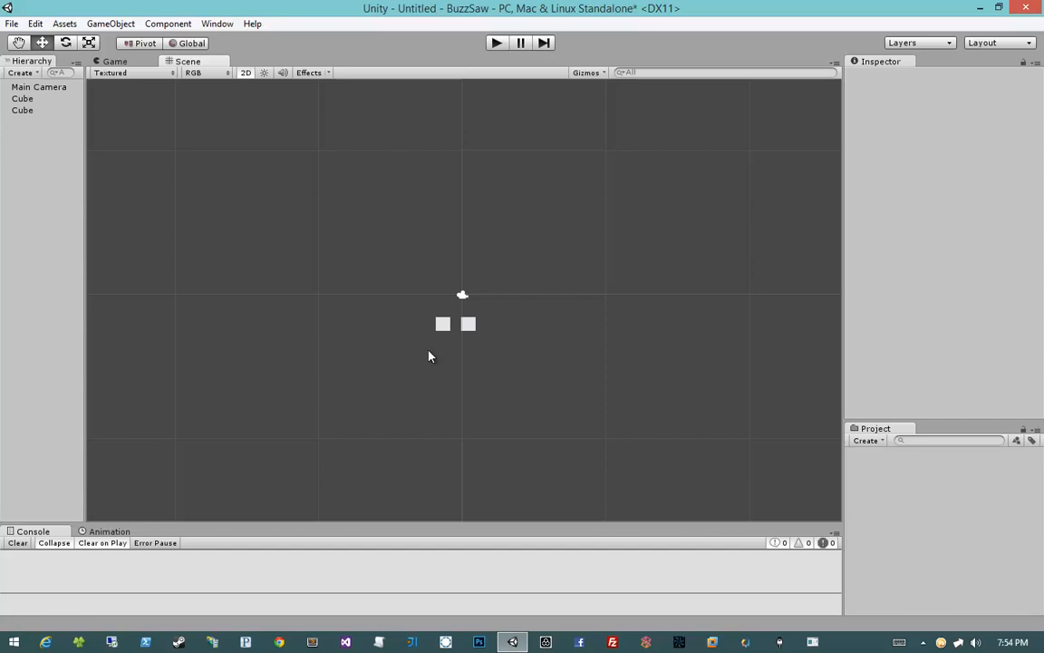
scroll(424, 353, up, 3)
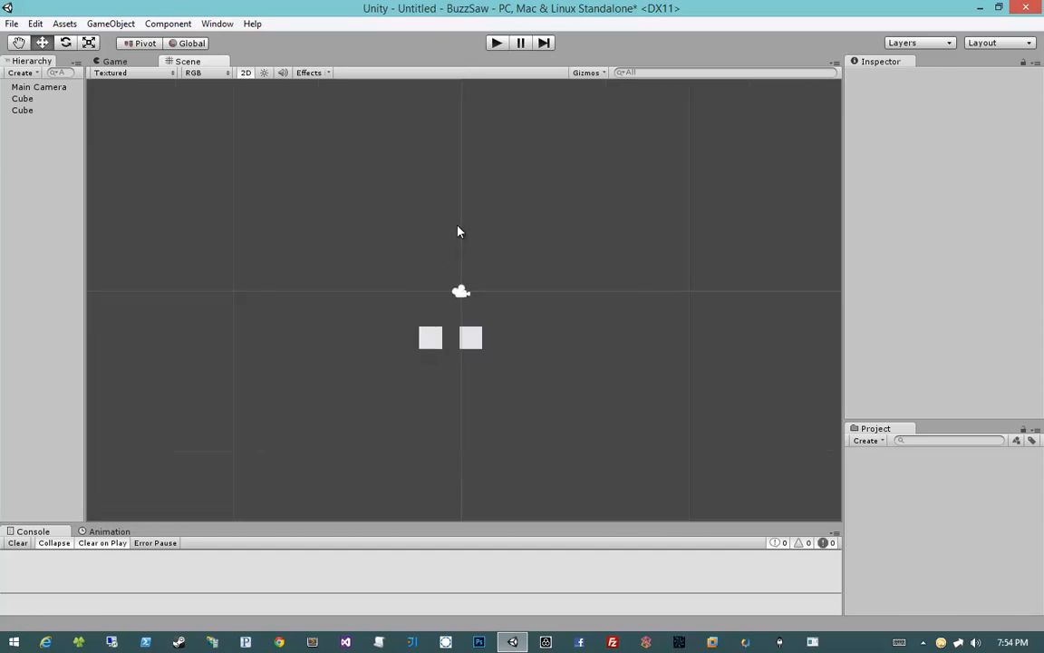
Step: Select both cubes with a selection box and delete them
click(460, 291)
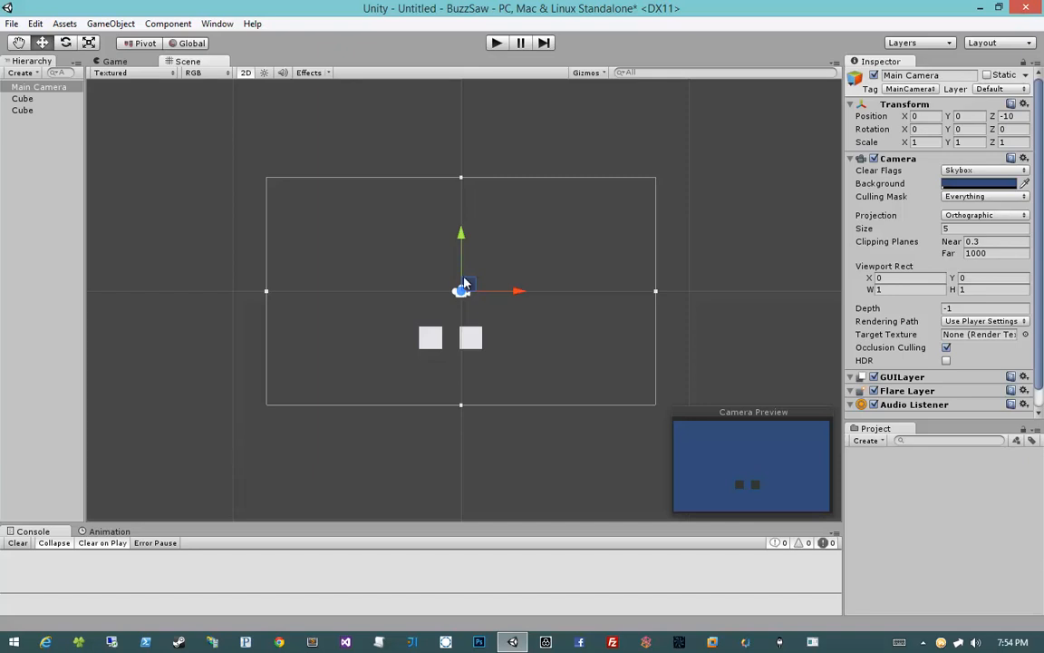
click(499, 242)
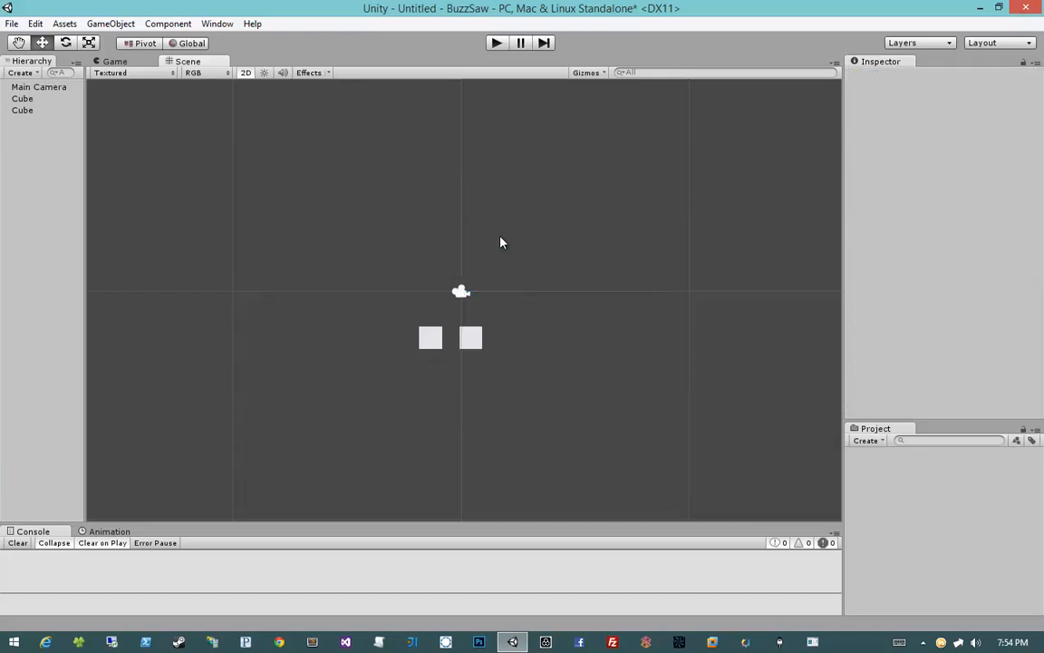
click(457, 295)
click(519, 254)
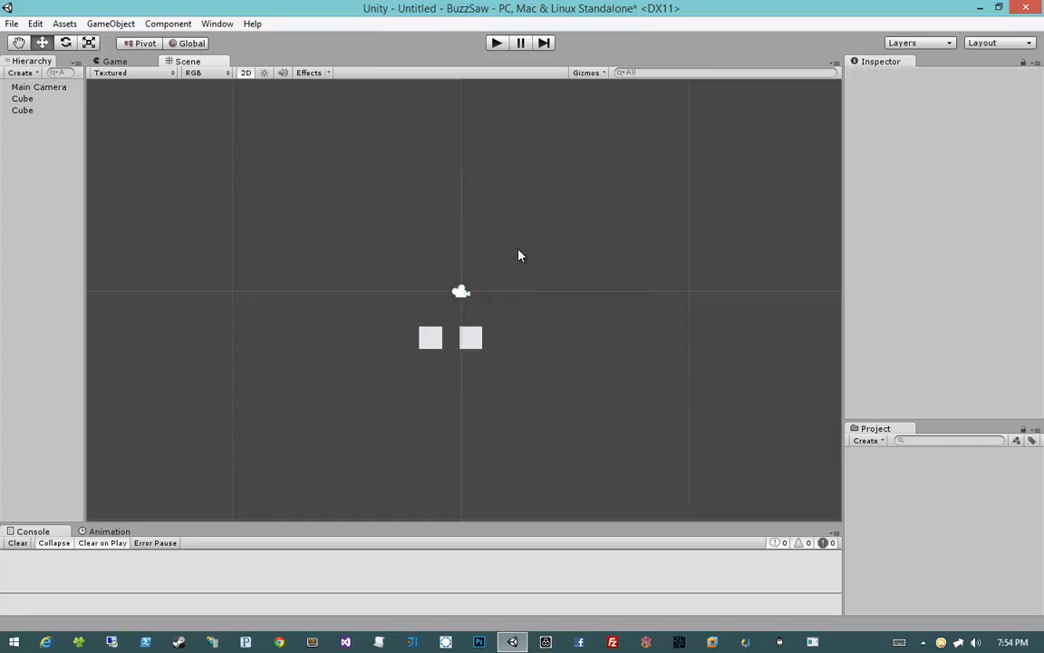
click(460, 292)
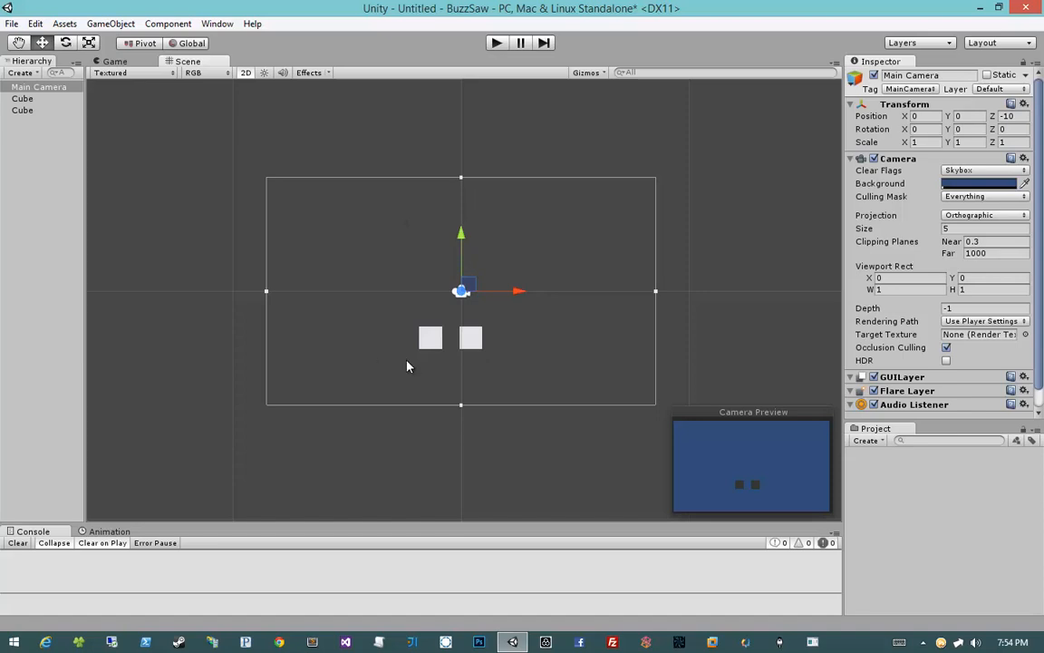
drag(407, 366, 508, 331)
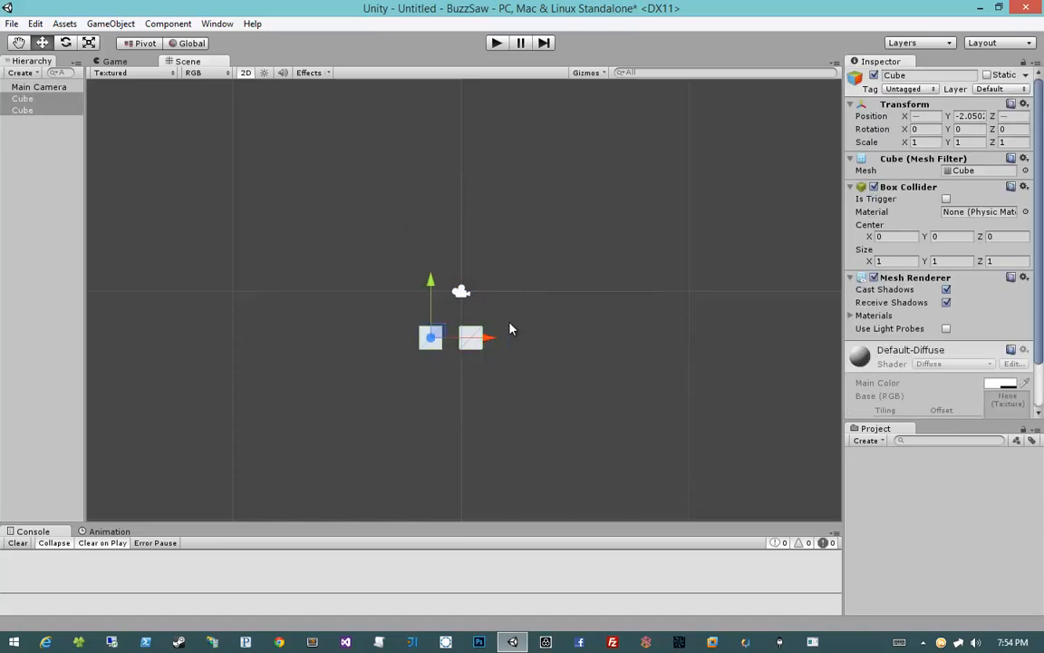
key(Delete)
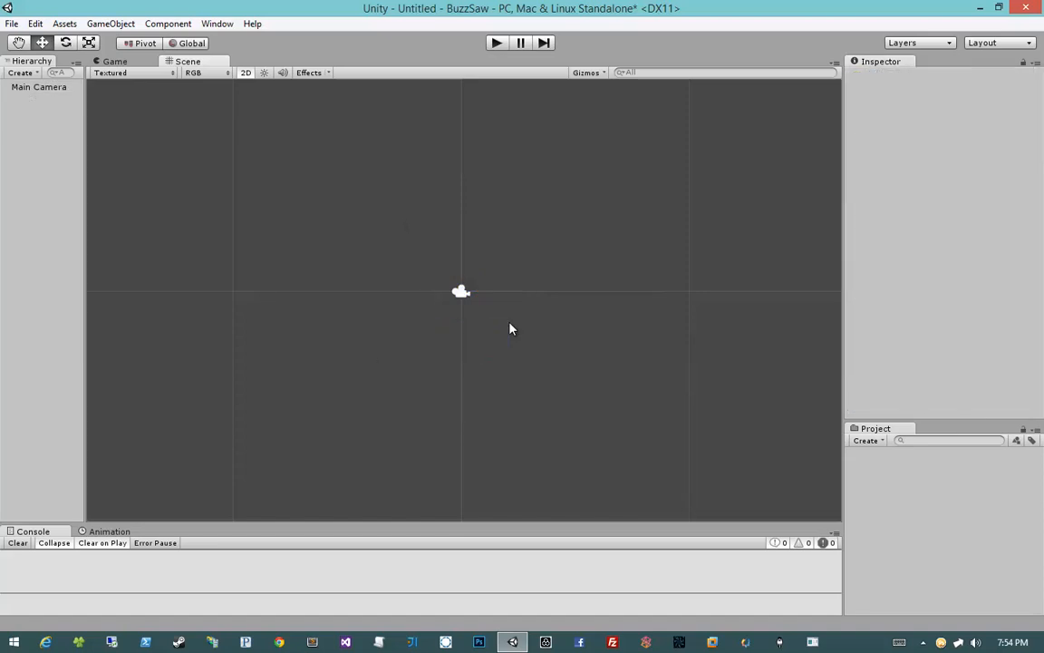
key(ctrl+s)
key(Escape)
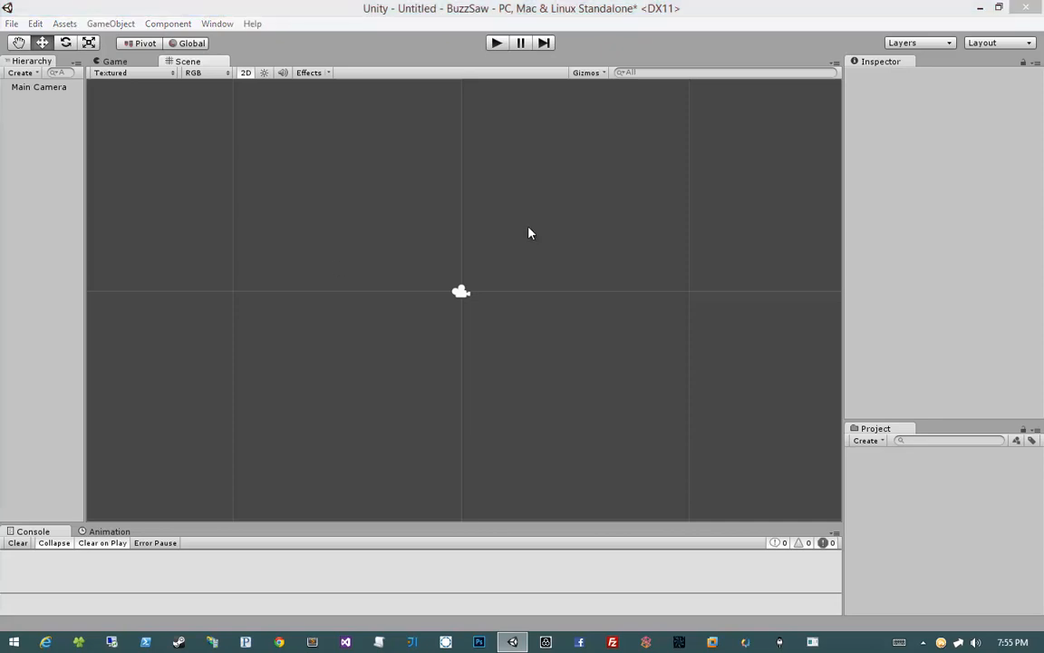
mouse_move(531, 233)
middle_down()
mouse_move(503, 249)
mouse_move(515, 256)
mouse_move(545, 239)
middle_up()
scroll(541, 291, up, 3)
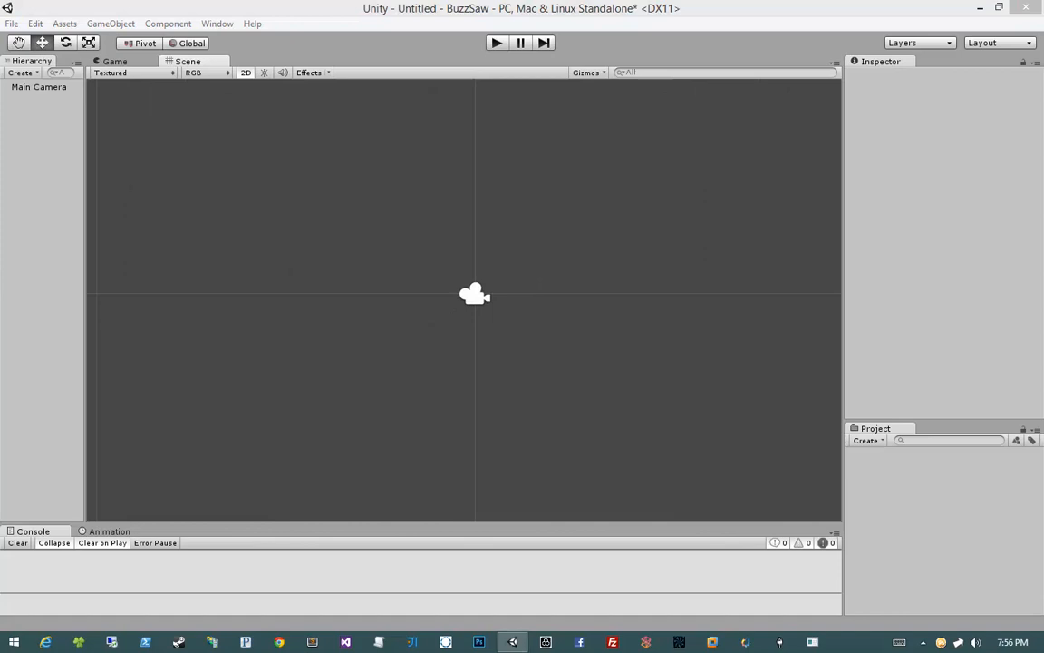
Step: Create a new folder in the project assets named Textures
click(866, 441)
click(864, 440)
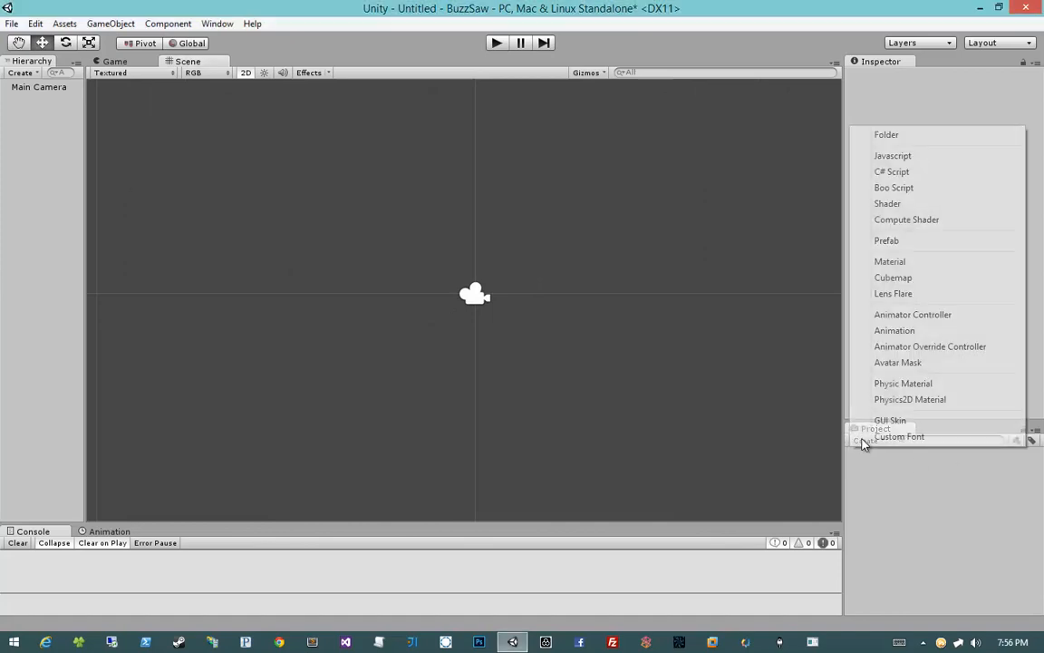
click(902, 145)
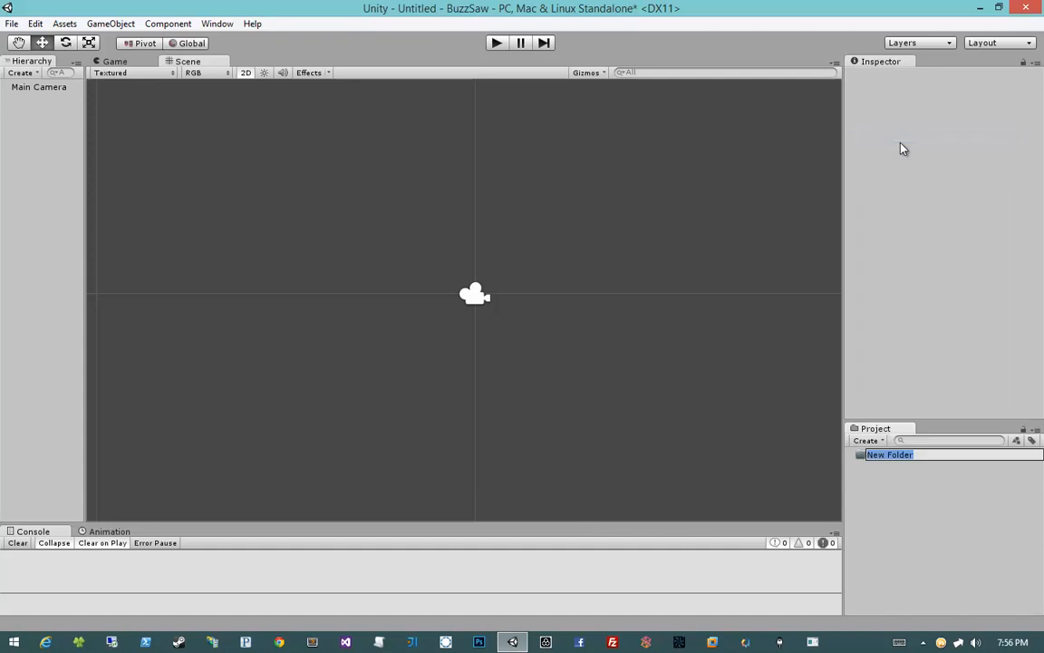
text(Textures)
key(Return)
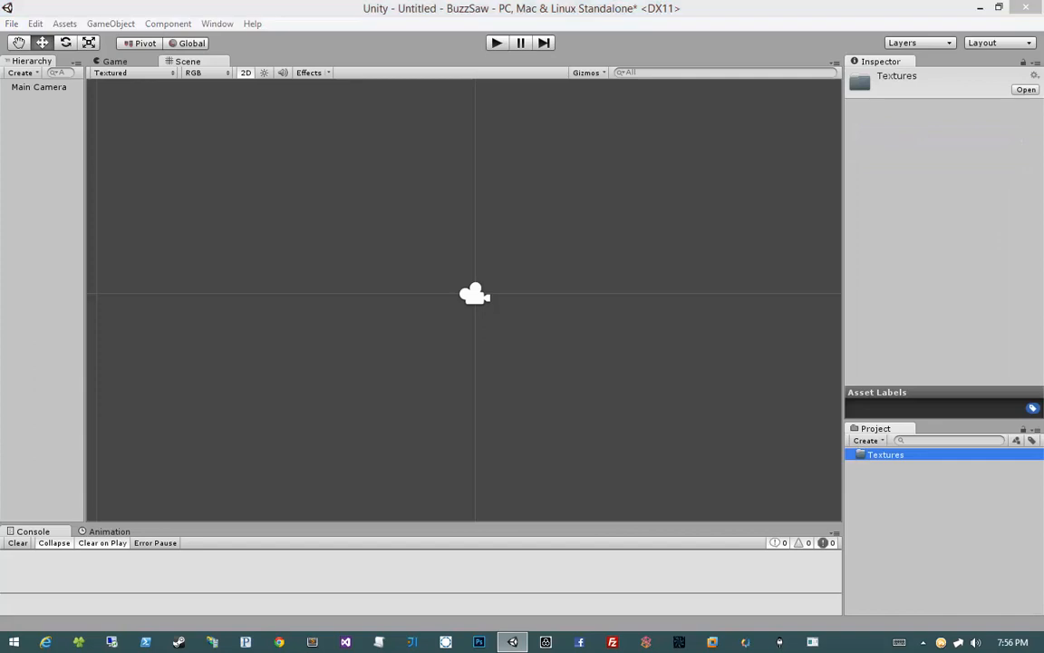
Step: Import the five PSD files BG Atlas, BG Atlas 2, Start, Talented Ball and Texture Atlas Main into the Textures folder
drag(0, 125, 182, 134)
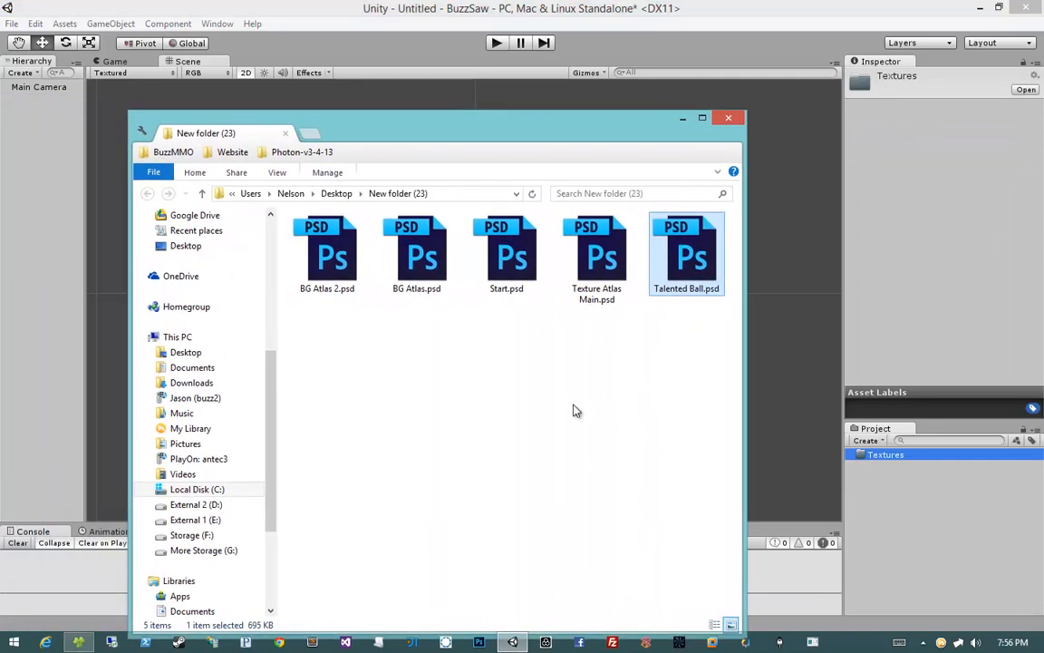
click(324, 272)
click(431, 276)
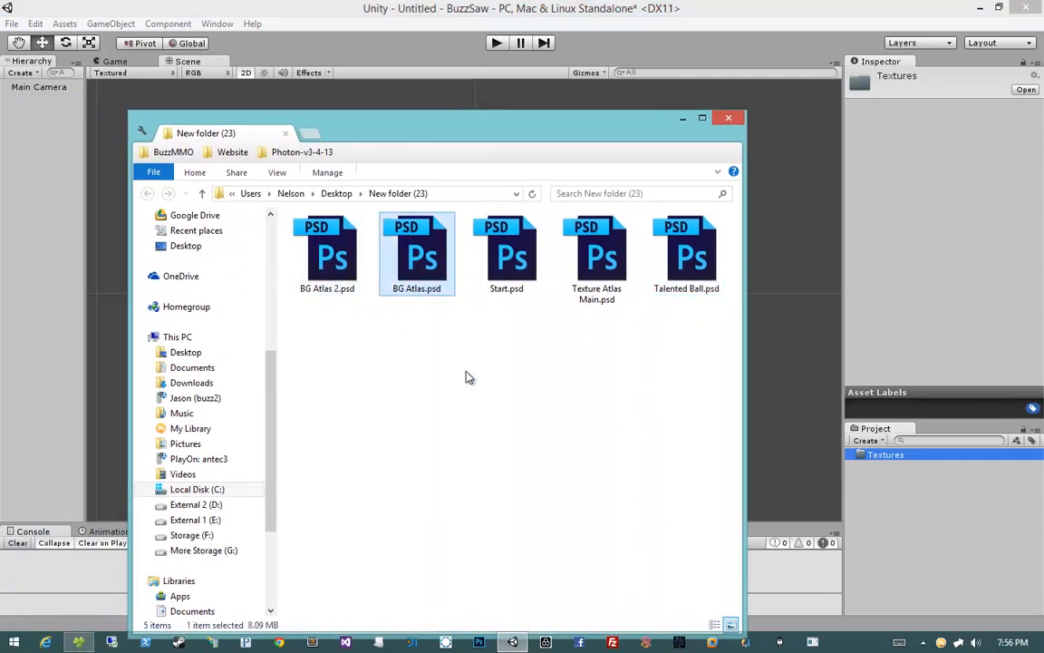
click(492, 291)
click(591, 306)
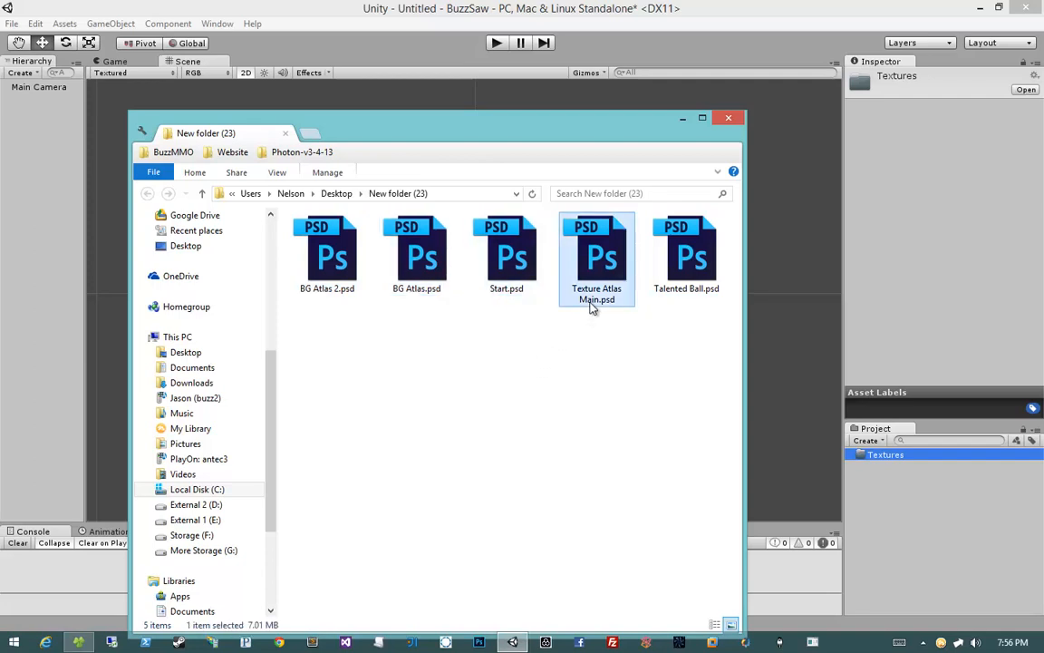
click(692, 298)
click(664, 354)
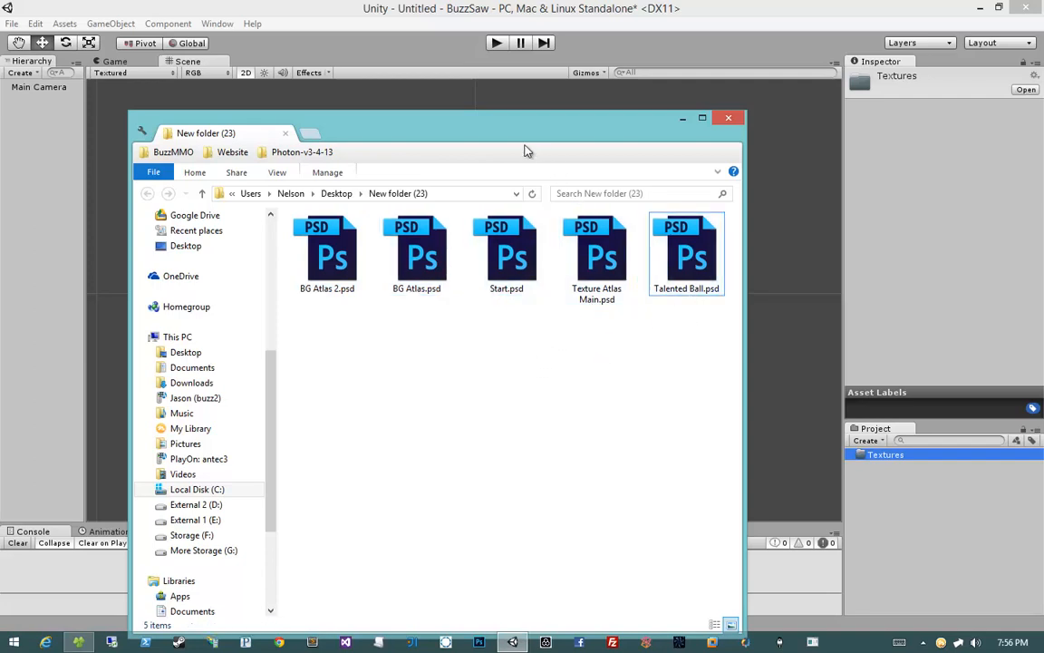
drag(691, 352, 888, 458)
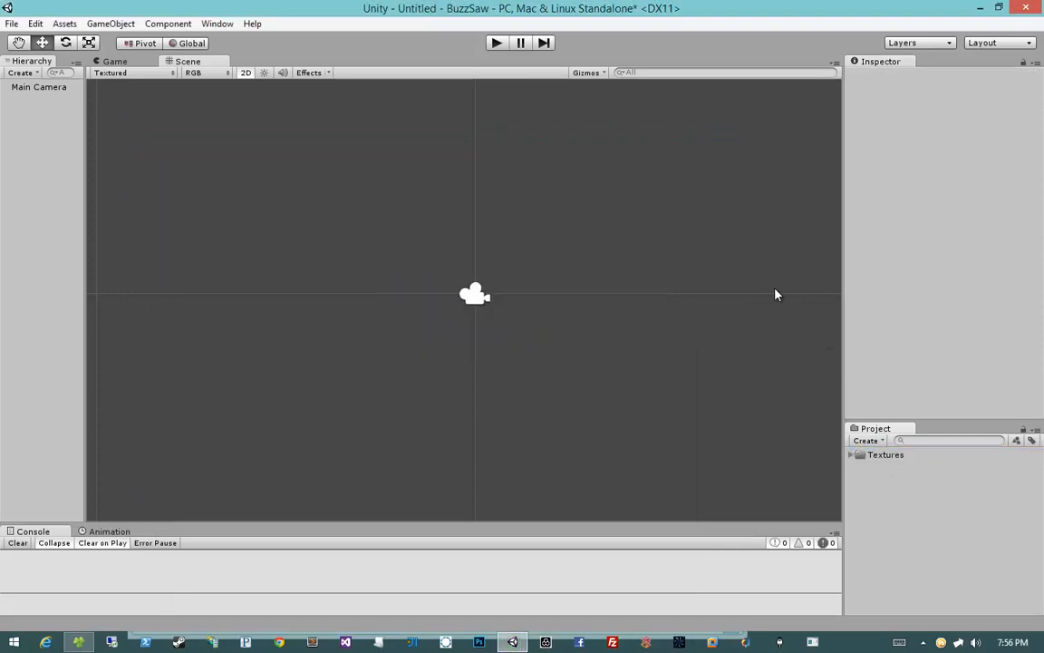
Step: Expand the Textures folder, enlarge the Project panel, and expand the imported textures to view their sprites
click(853, 455)
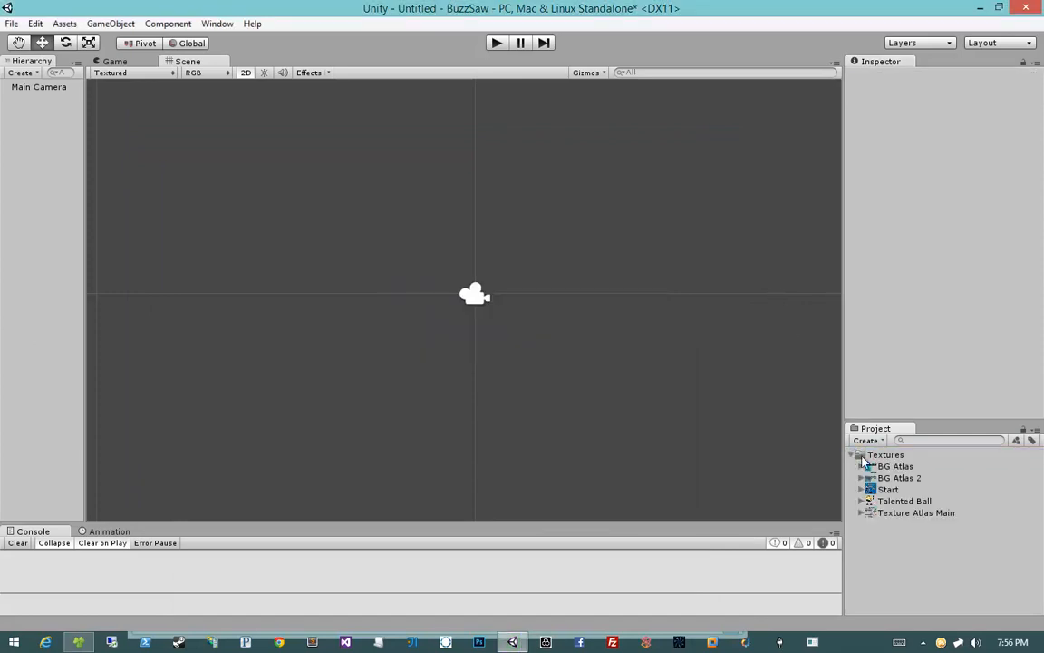
drag(892, 421, 886, 376)
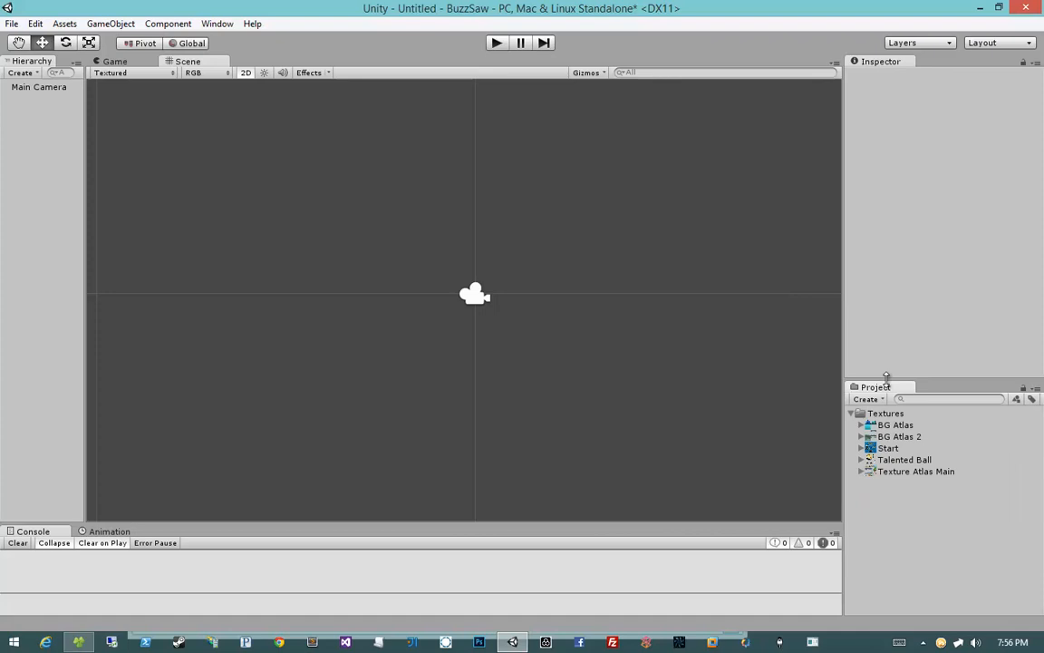
click(861, 425)
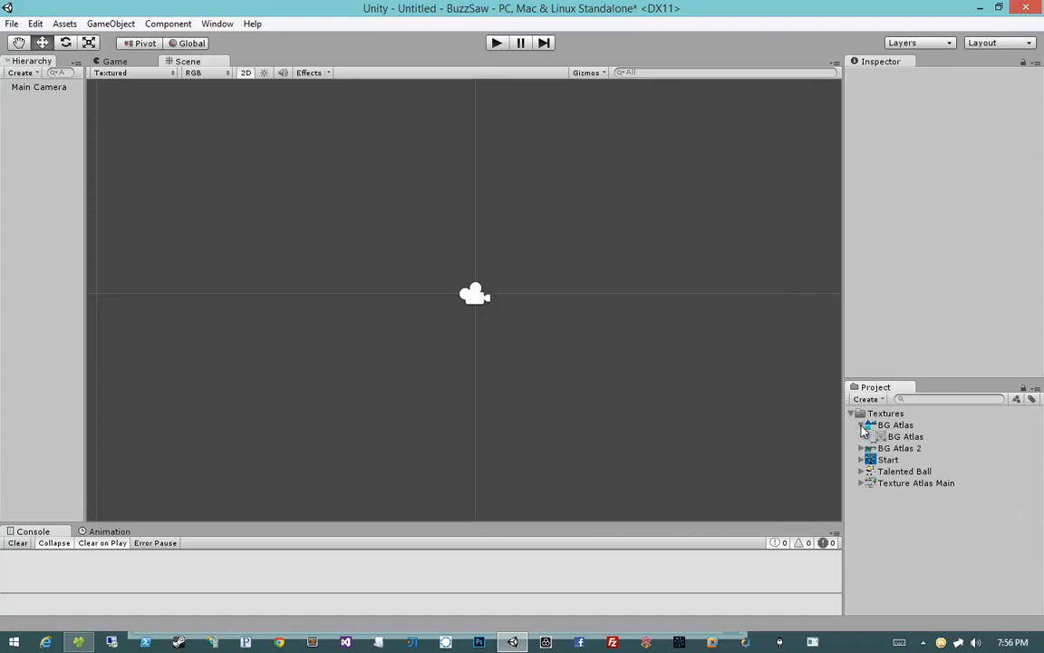
click(861, 425)
click(861, 437)
click(861, 437)
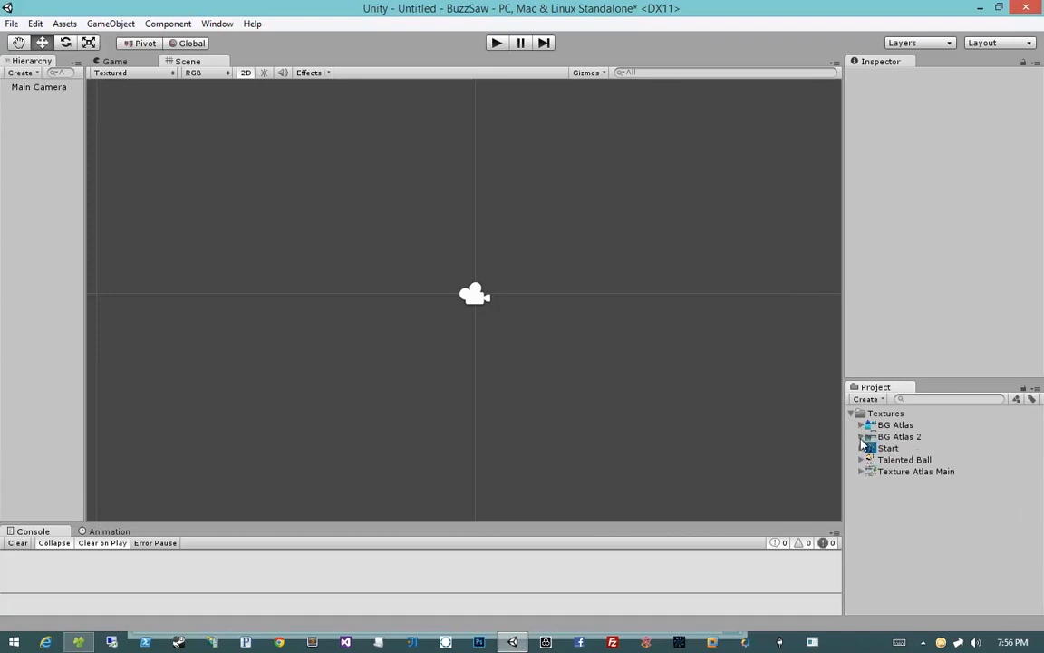
click(861, 448)
click(861, 448)
click(861, 459)
click(911, 472)
click(861, 483)
click(915, 494)
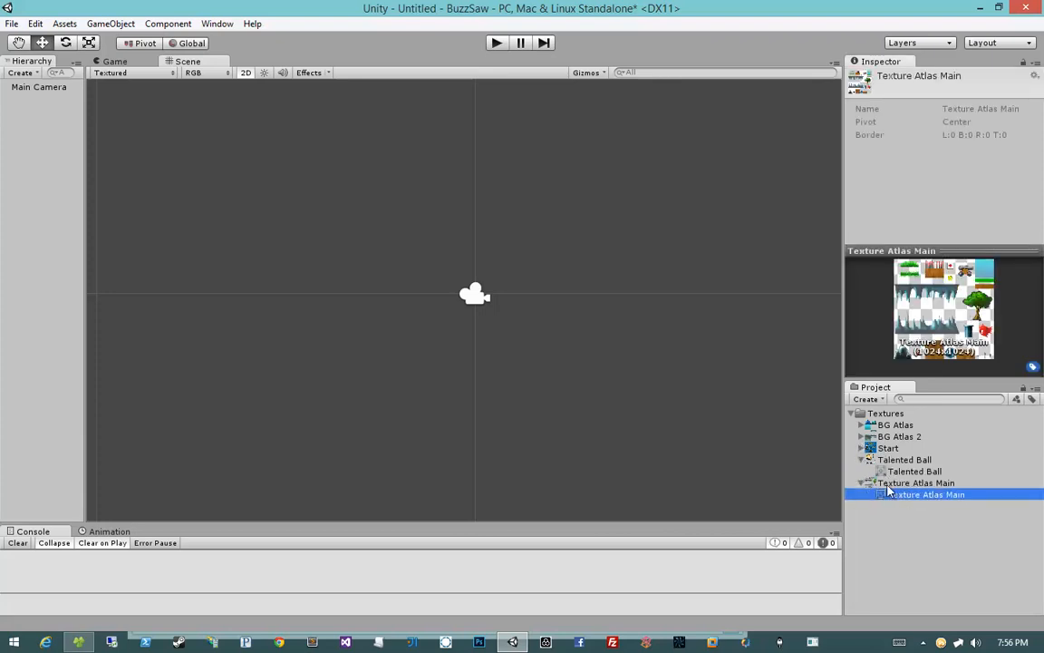
Step: Select each imported texture in turn to examine its import settings and preview
click(911, 471)
click(861, 448)
click(897, 460)
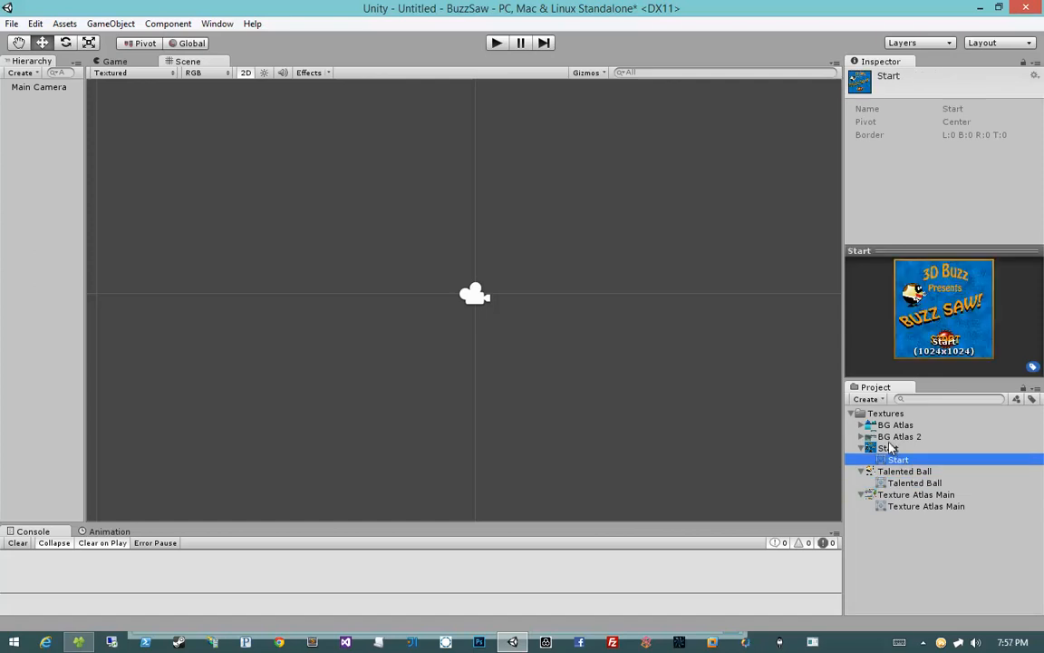
click(897, 436)
click(861, 448)
click(861, 459)
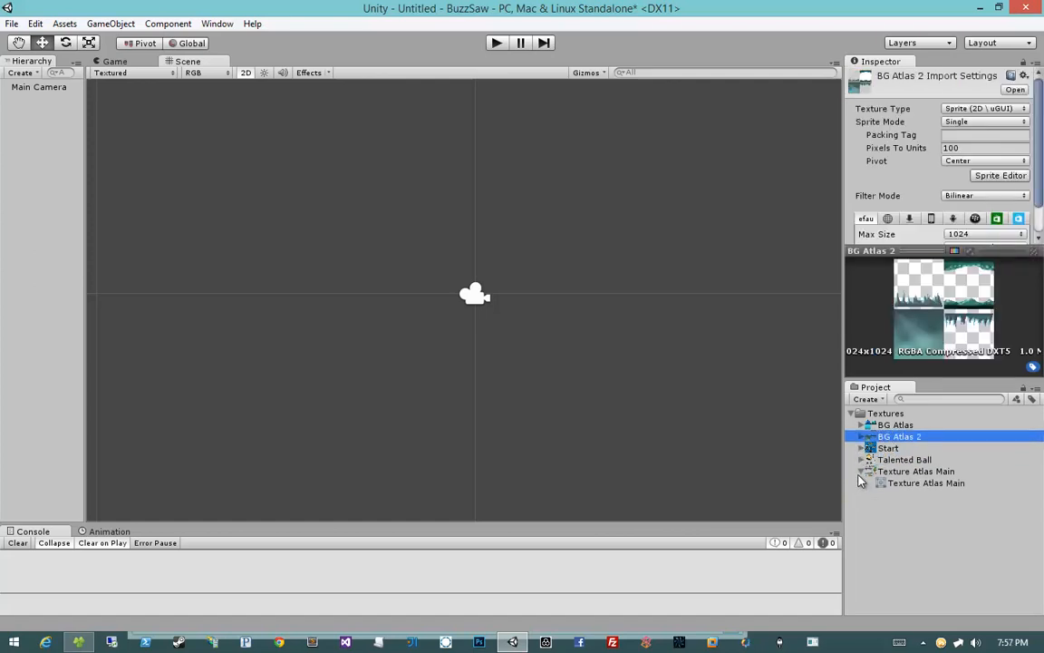
click(861, 472)
click(873, 447)
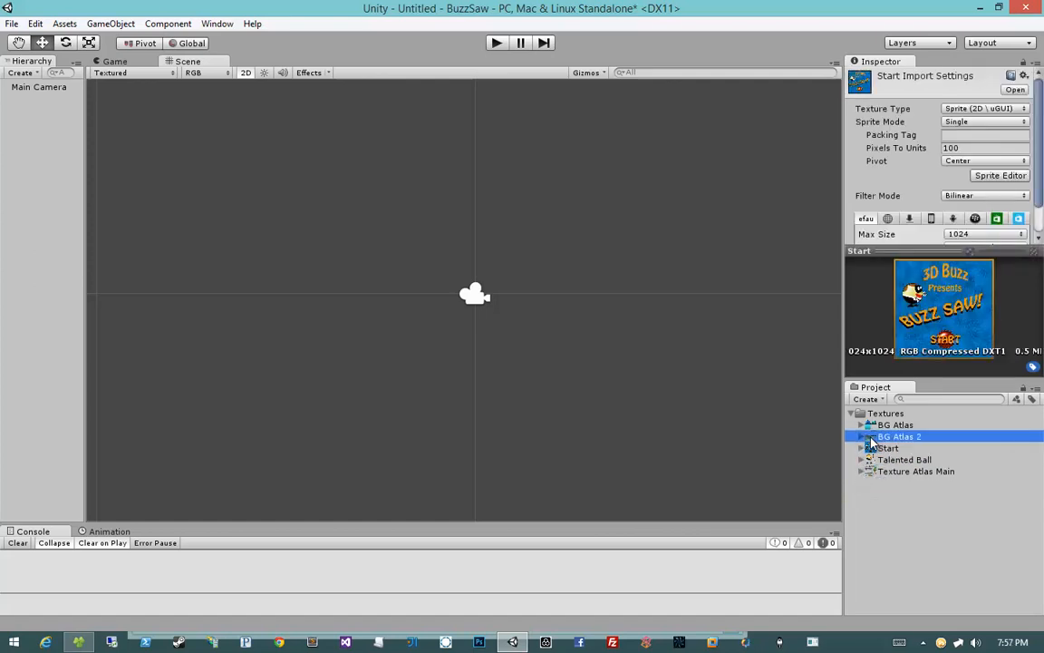
click(861, 424)
click(867, 425)
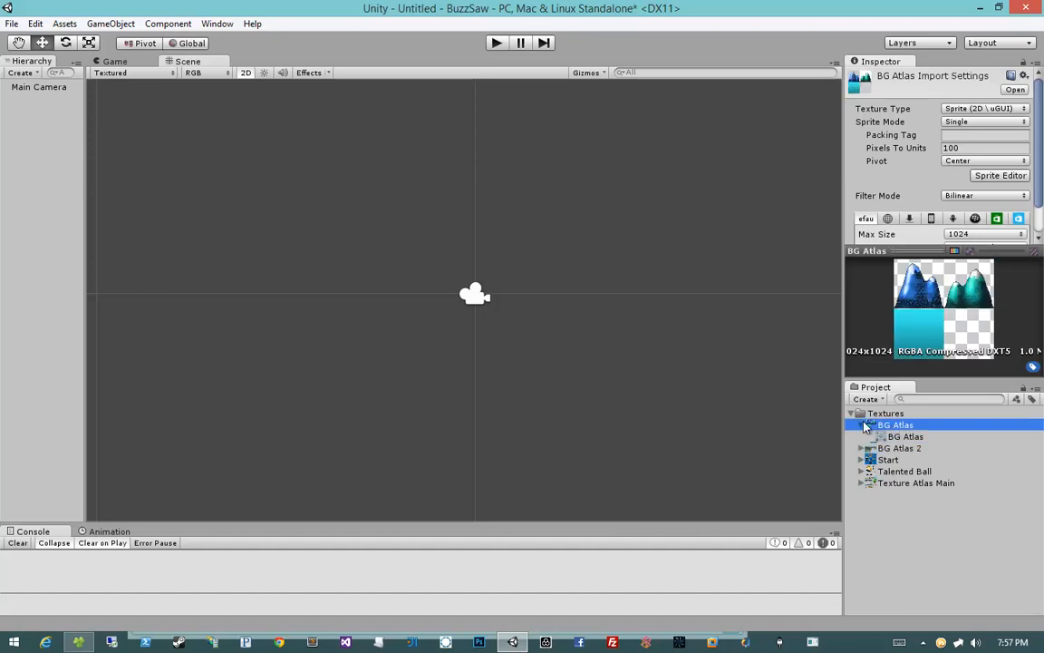
click(863, 425)
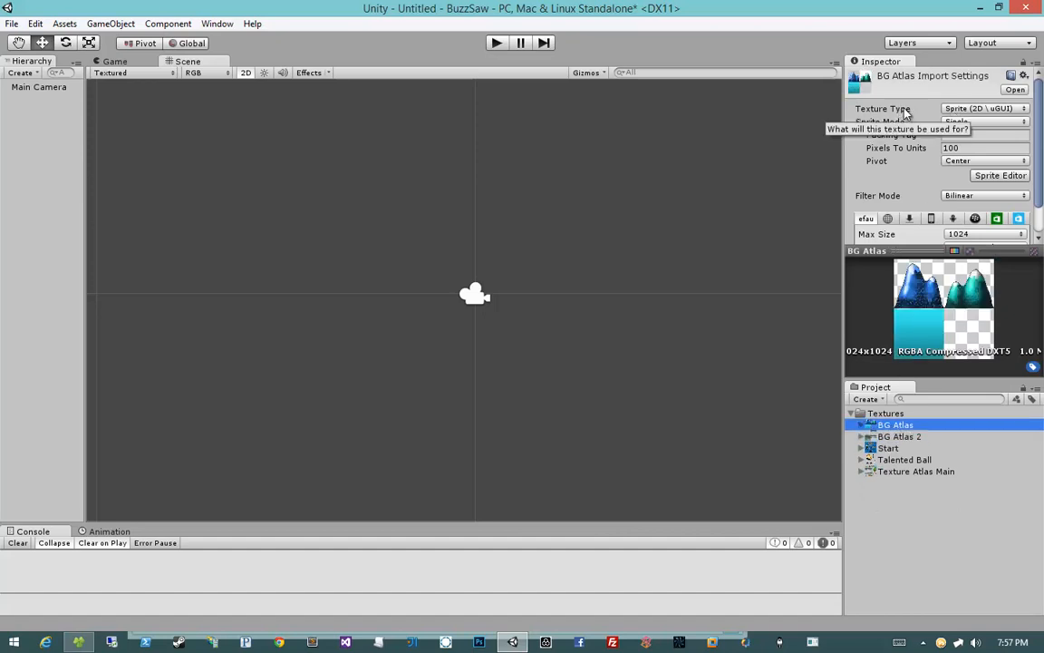
Step: Set BG Atlas's texture type to Sprite (2D \ uGUI) and apply the import settings
click(981, 109)
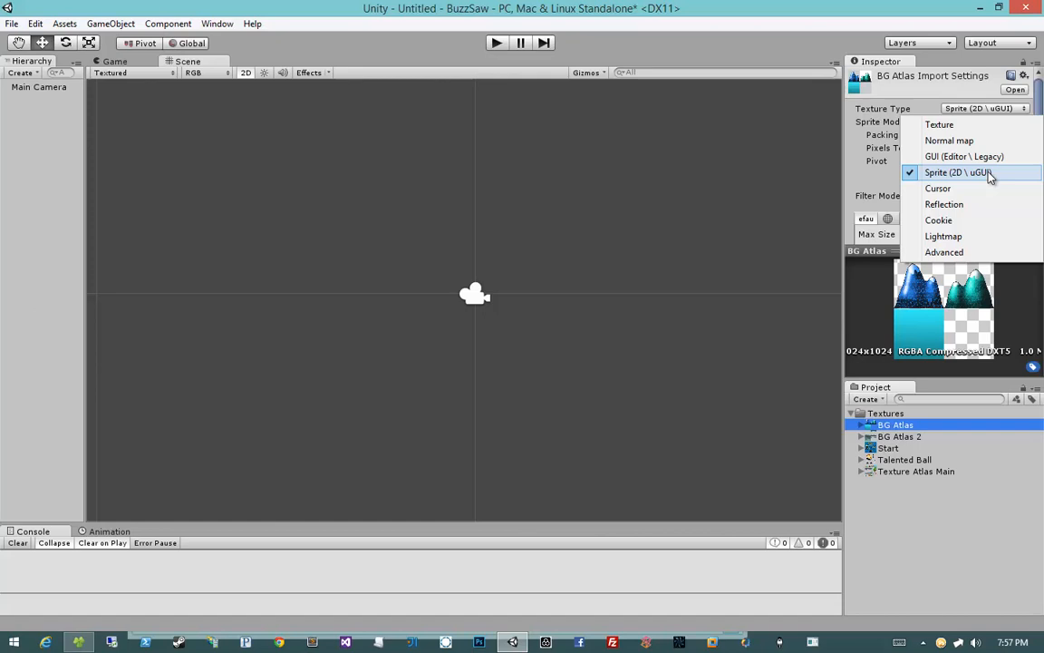
click(989, 173)
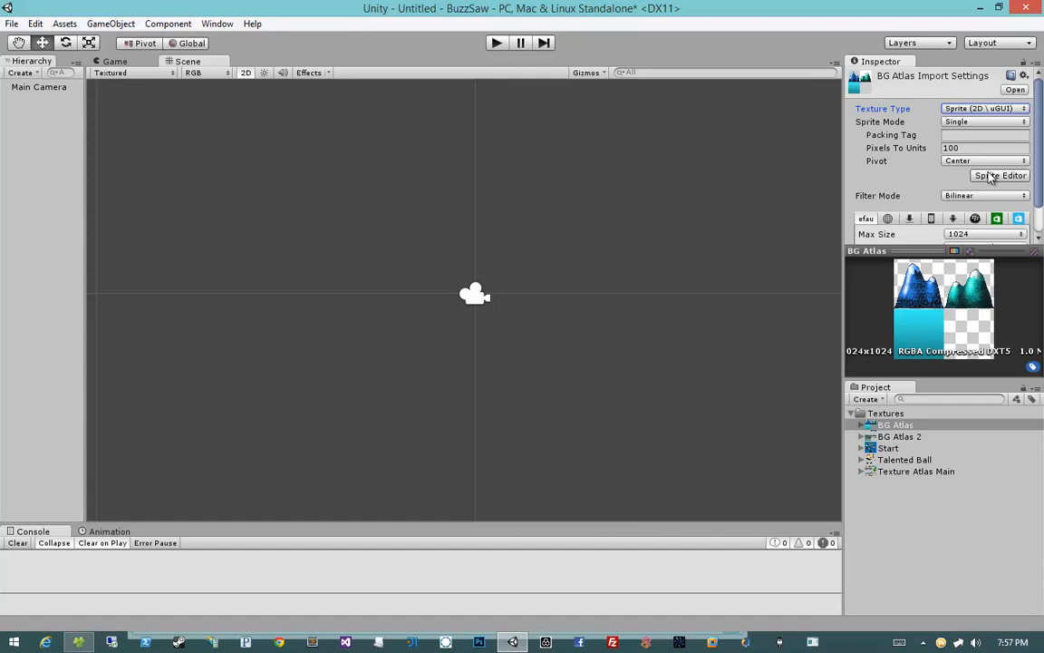
click(911, 437)
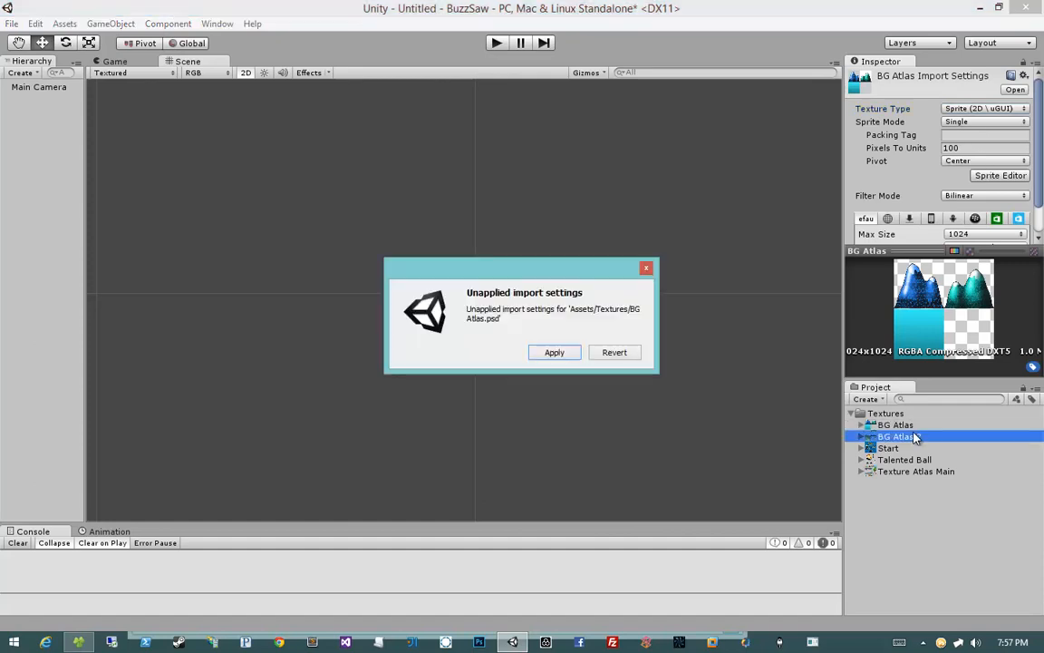
click(554, 352)
Step: Browse through the textures to compare their sprite import settings
click(904, 460)
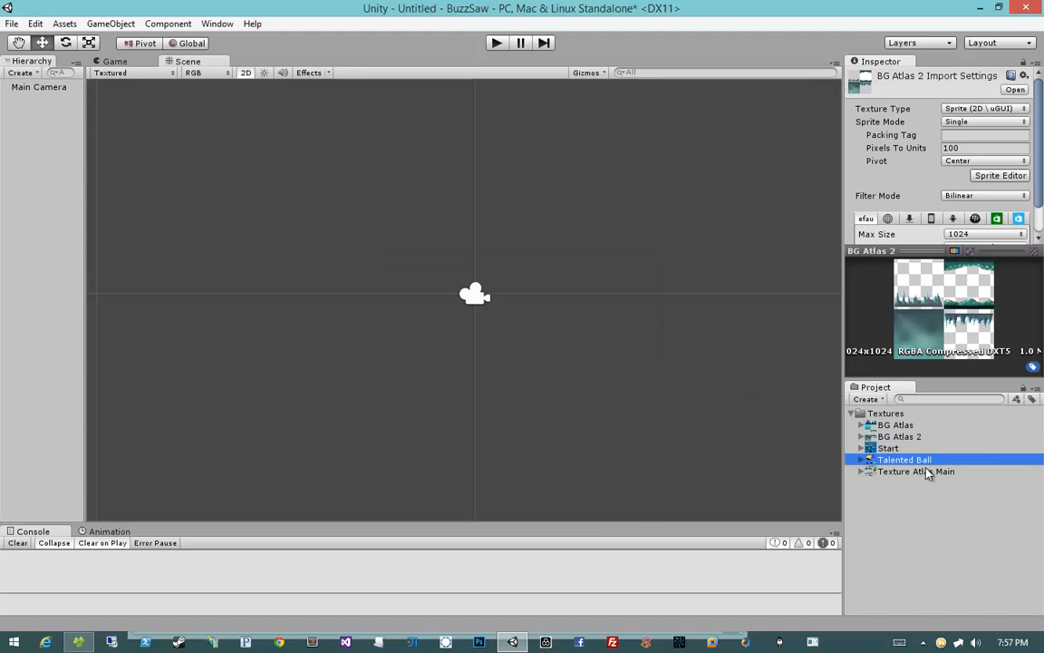
click(895, 426)
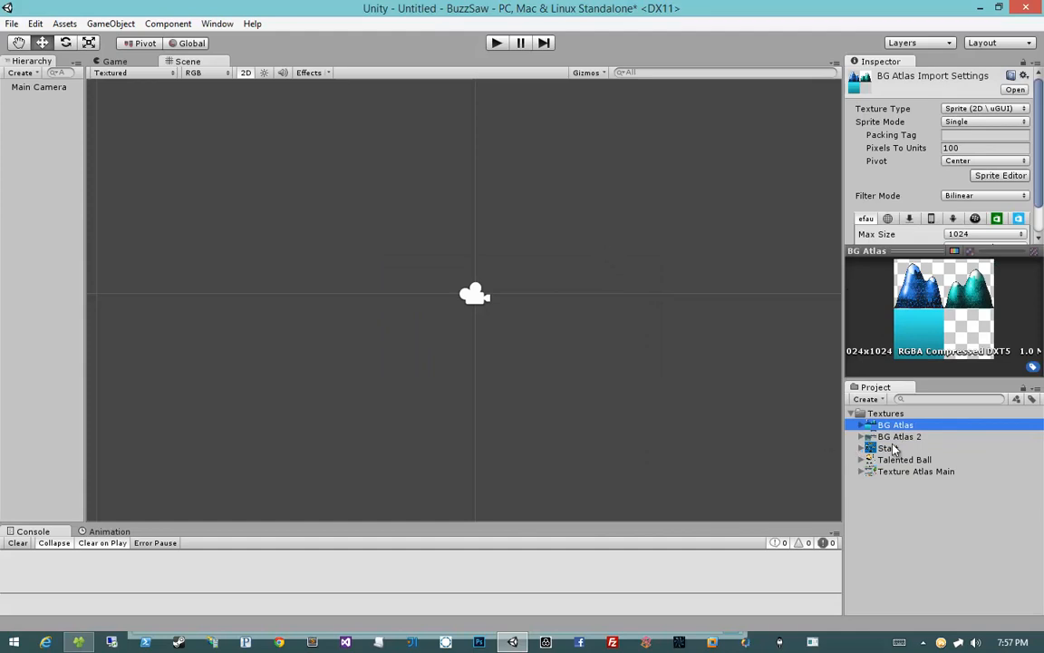
key(Down)
key(Down)
key(Down)
key(Up)
key(Up)
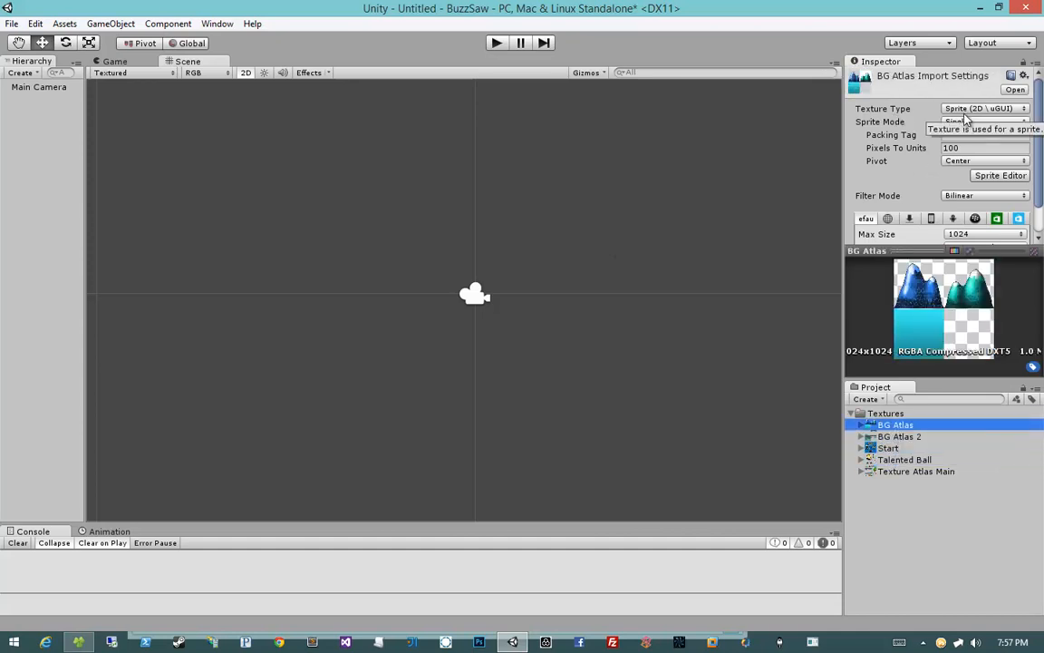
Step: Open the Editor project settings and check the Default Behavior Mode options
click(34, 24)
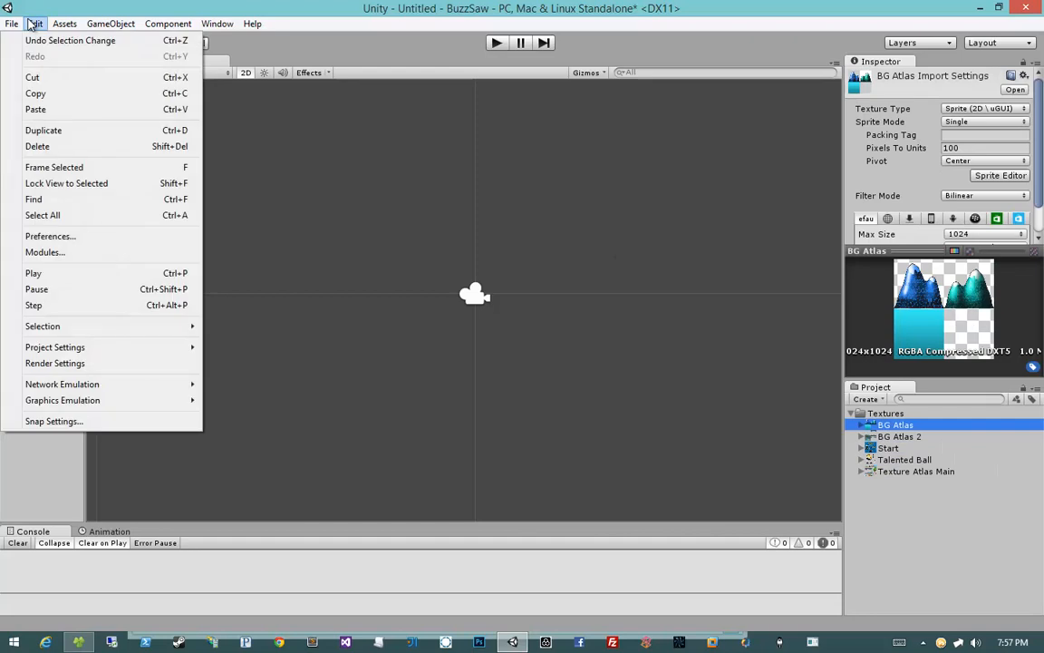
mouse_move(75, 353)
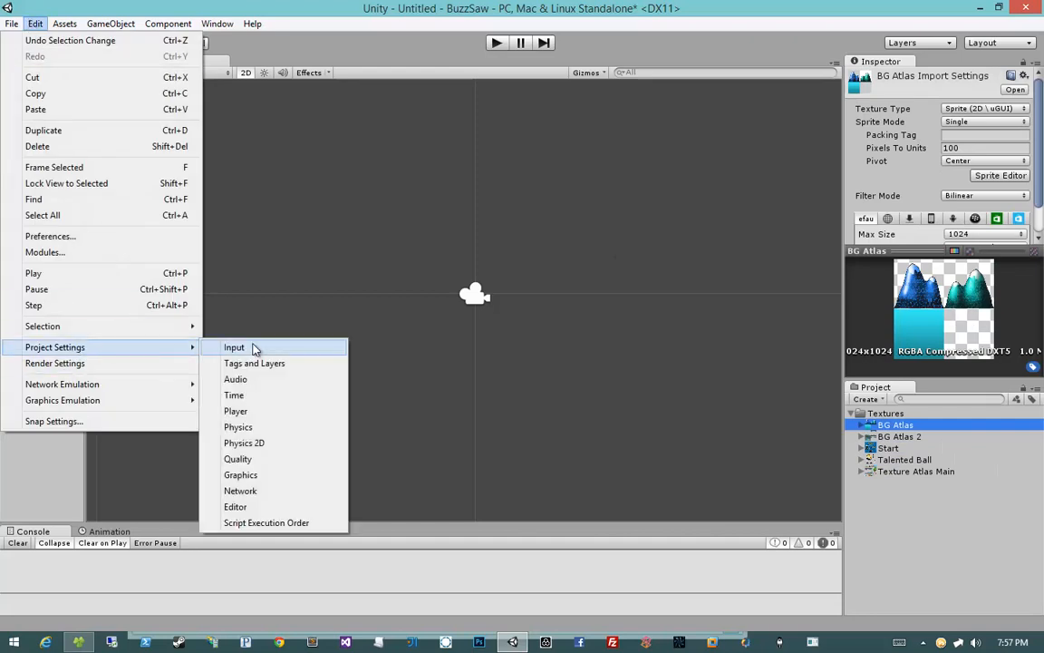
click(260, 512)
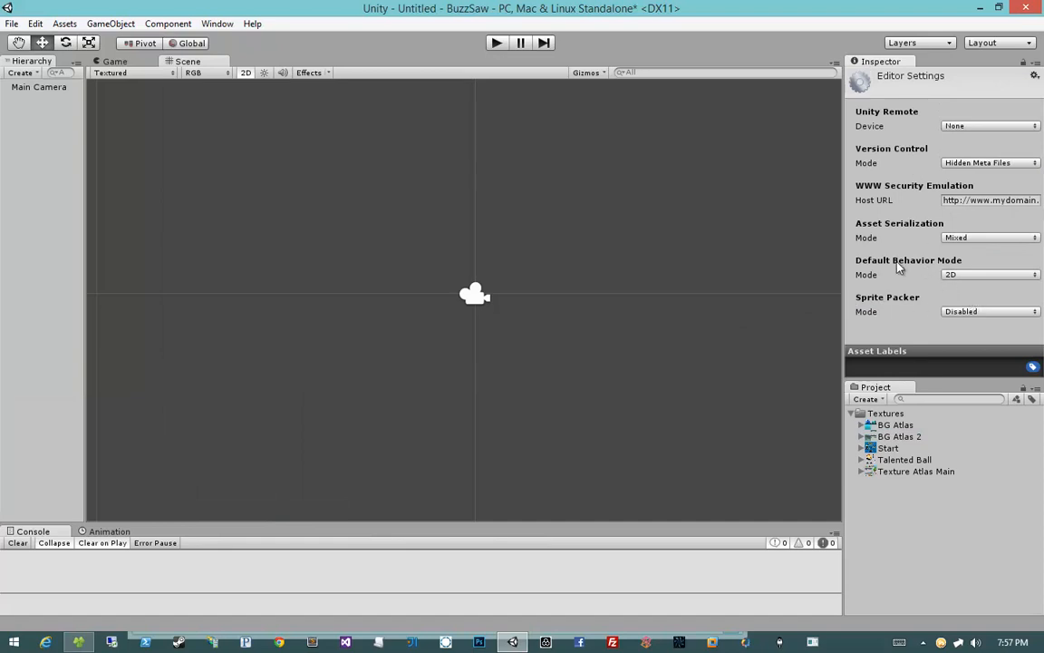
click(957, 276)
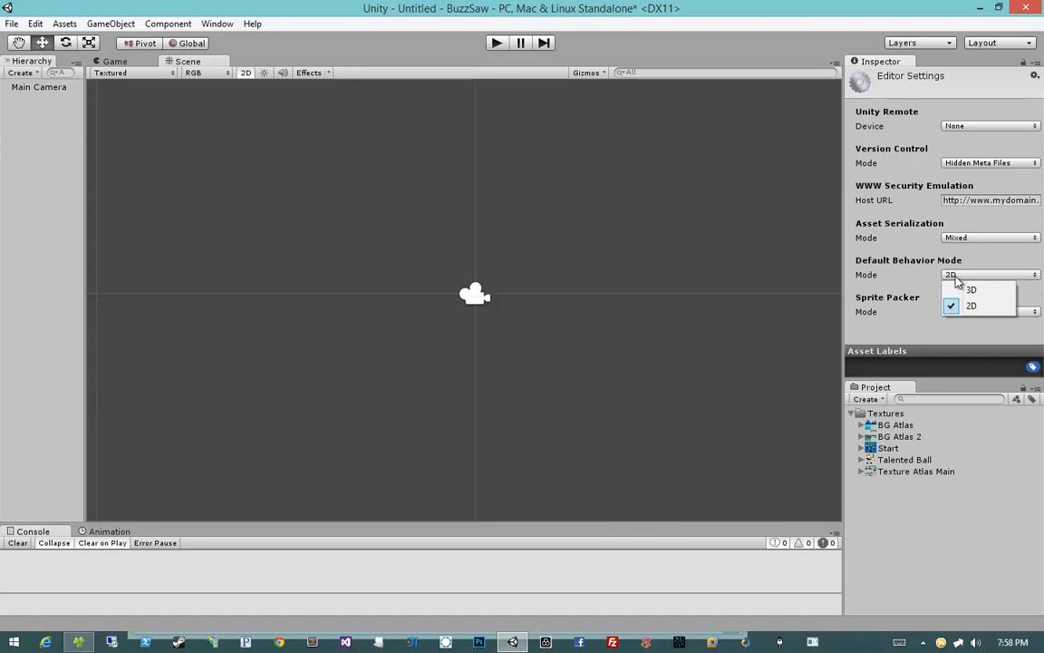
click(902, 513)
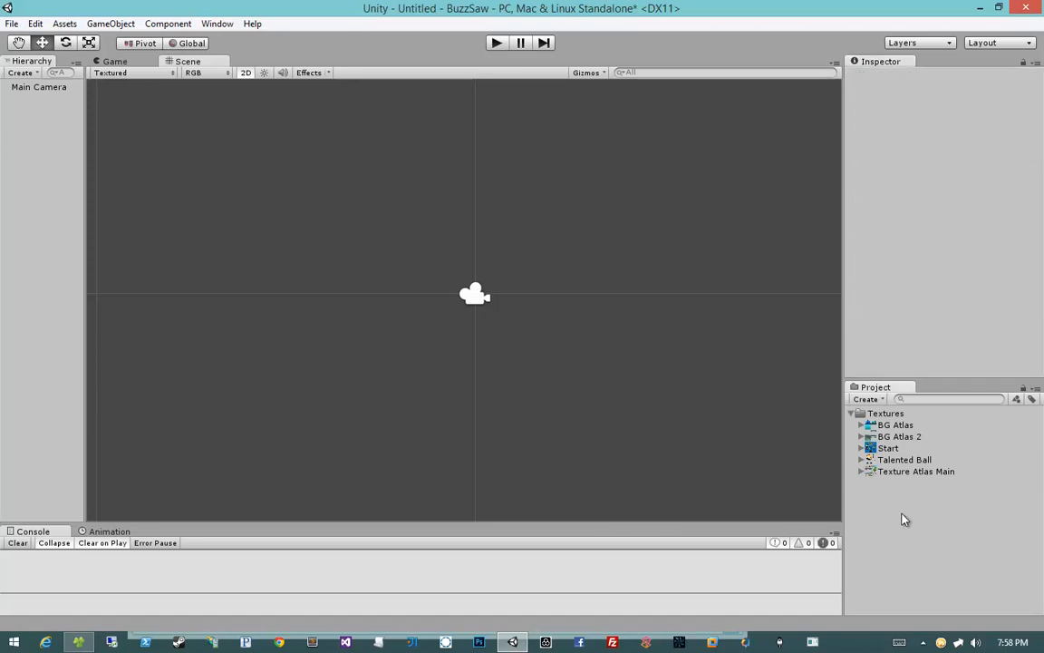
Step: Expand BG Atlas, BG Atlas 2 and Start in the Textures folder to show their sprites
click(893, 424)
key(Right)
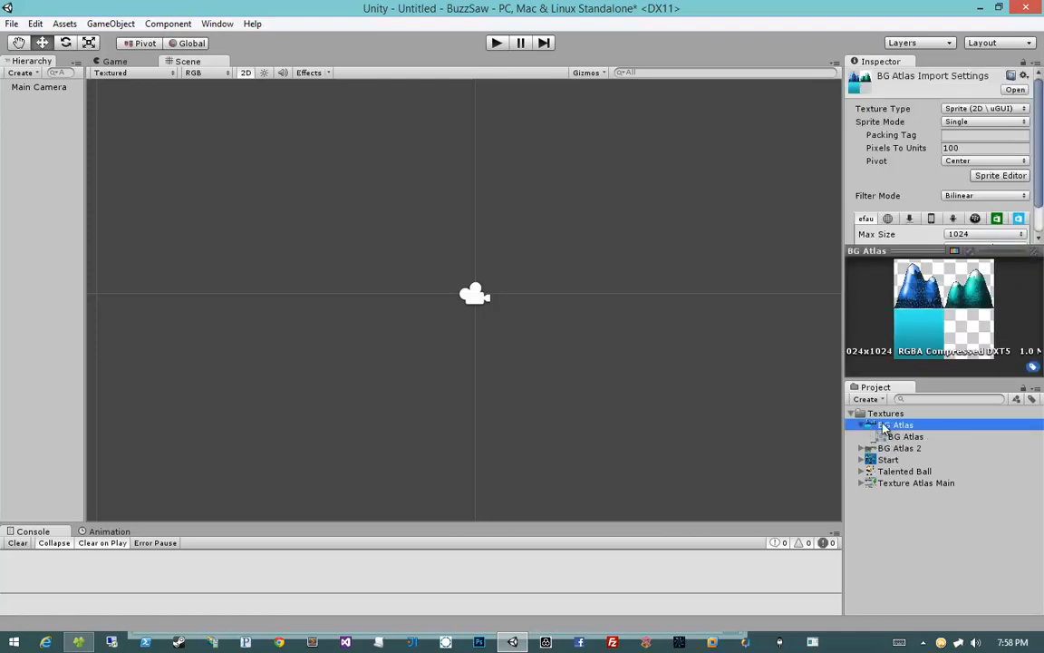
click(886, 449)
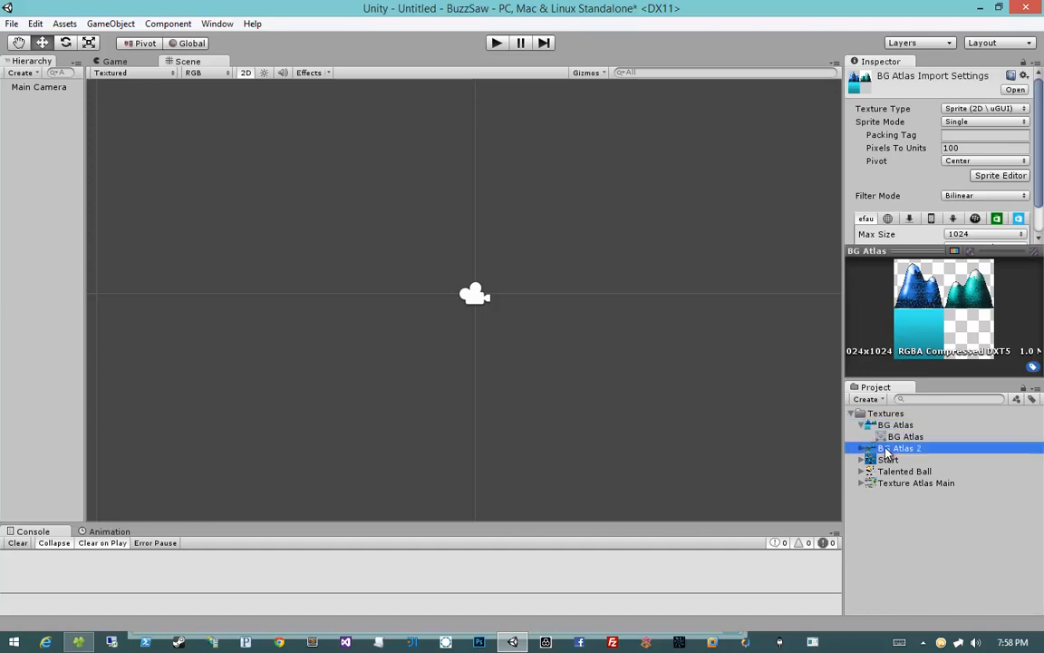
click(872, 460)
click(861, 460)
click(911, 471)
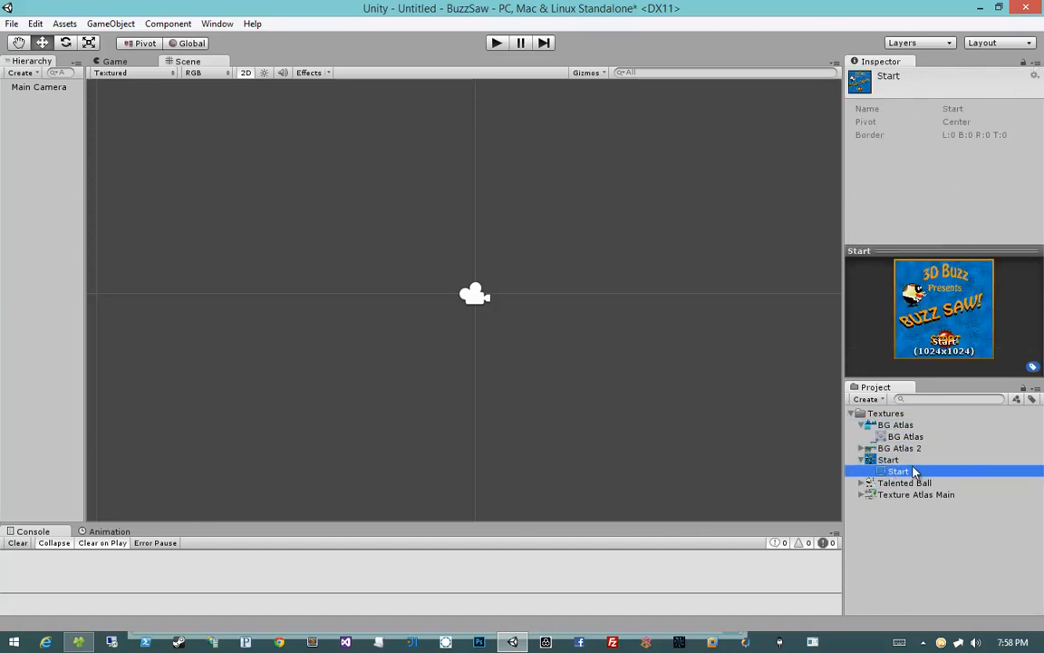
click(861, 449)
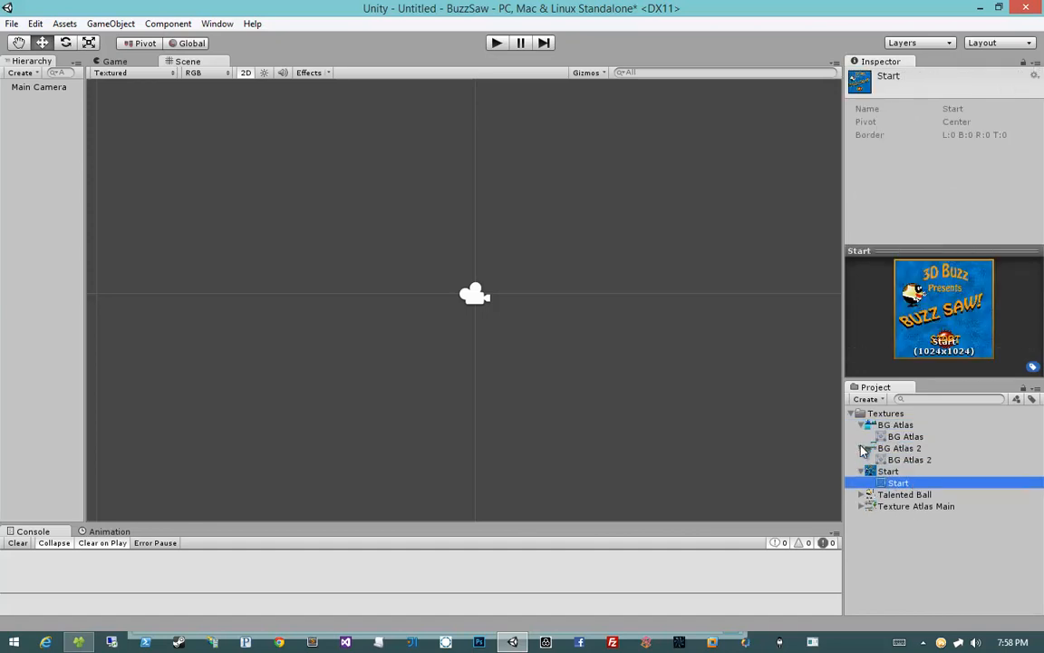
Step: Drag the Start sprite into the scene and move it up and to the left
click(861, 495)
click(861, 495)
drag(899, 489, 510, 354)
scroll(510, 354, down, 6)
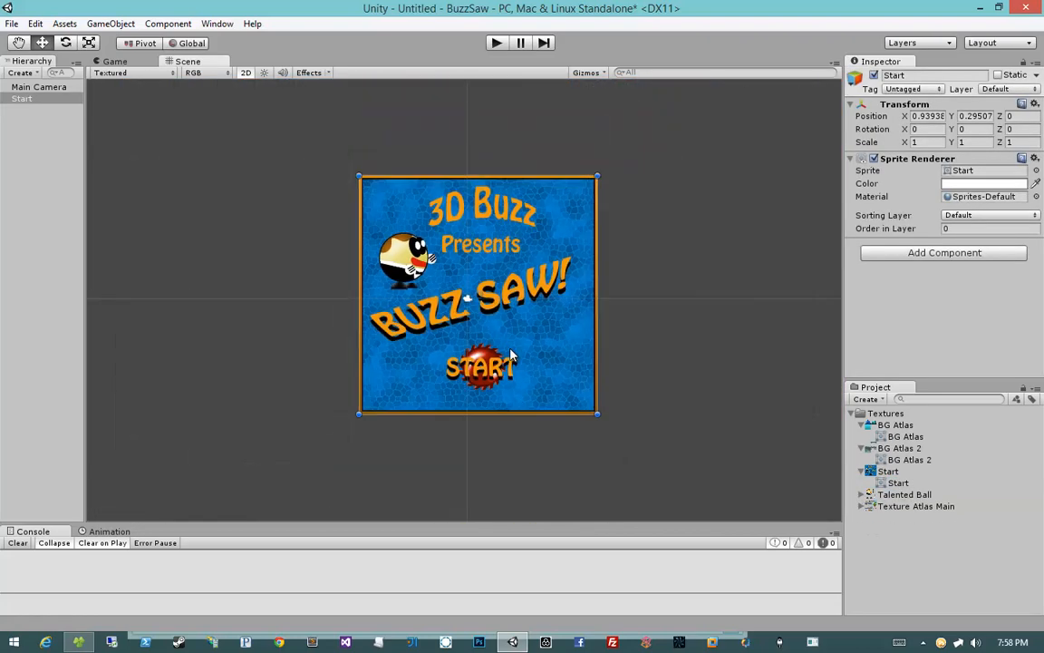
middle_drag(502, 314, 451, 310)
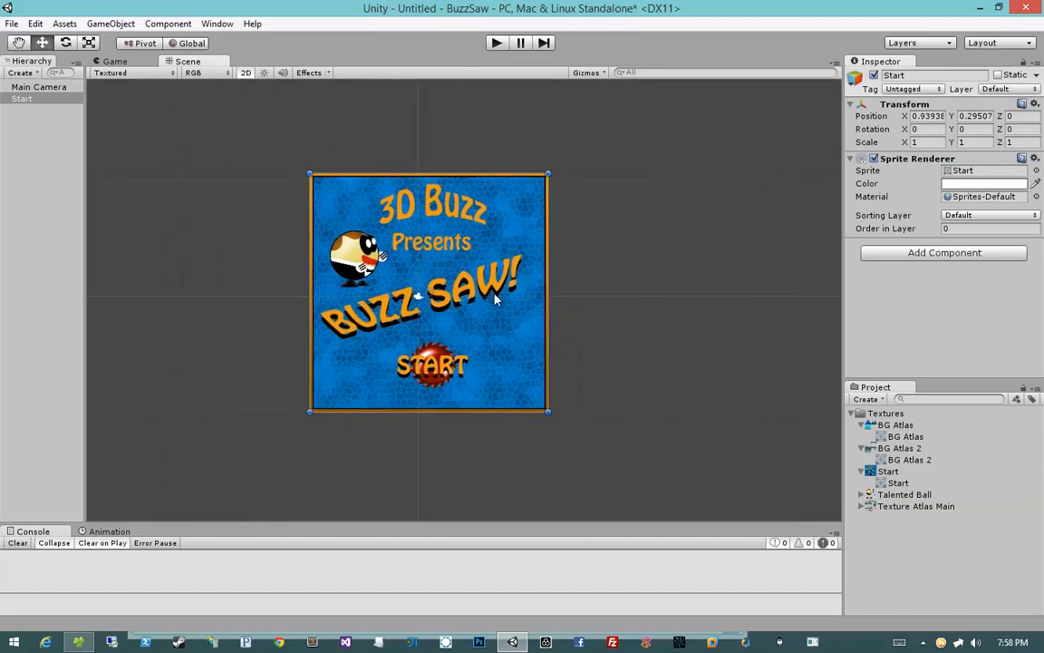
drag(495, 300, 430, 276)
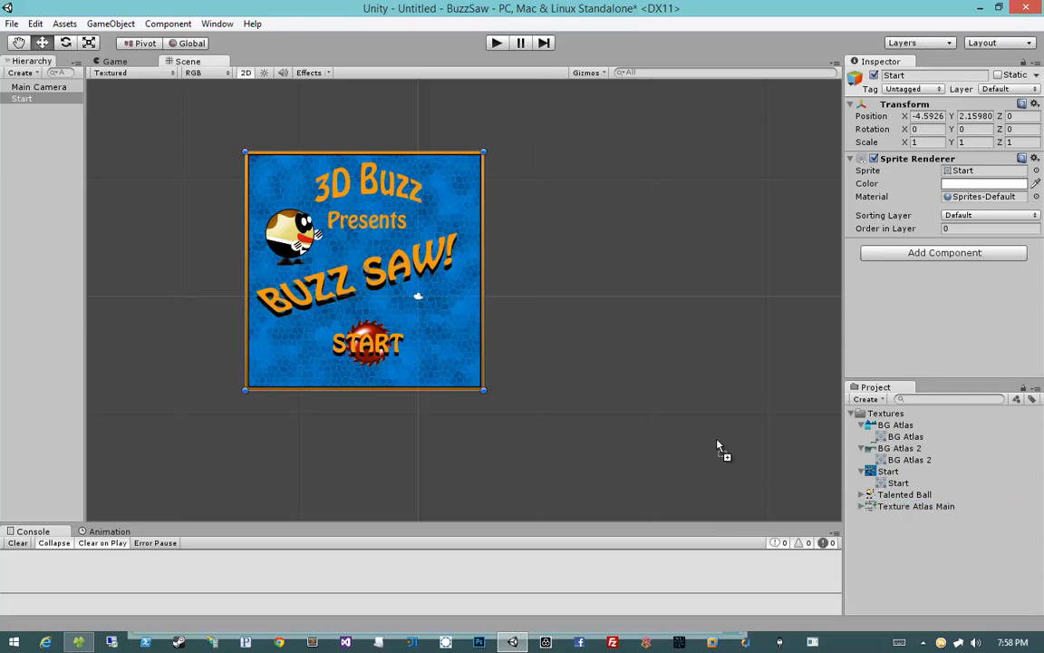
Step: Drag the Texture Atlas Main sprite into the scene to the right of Start
drag(581, 281, 646, 273)
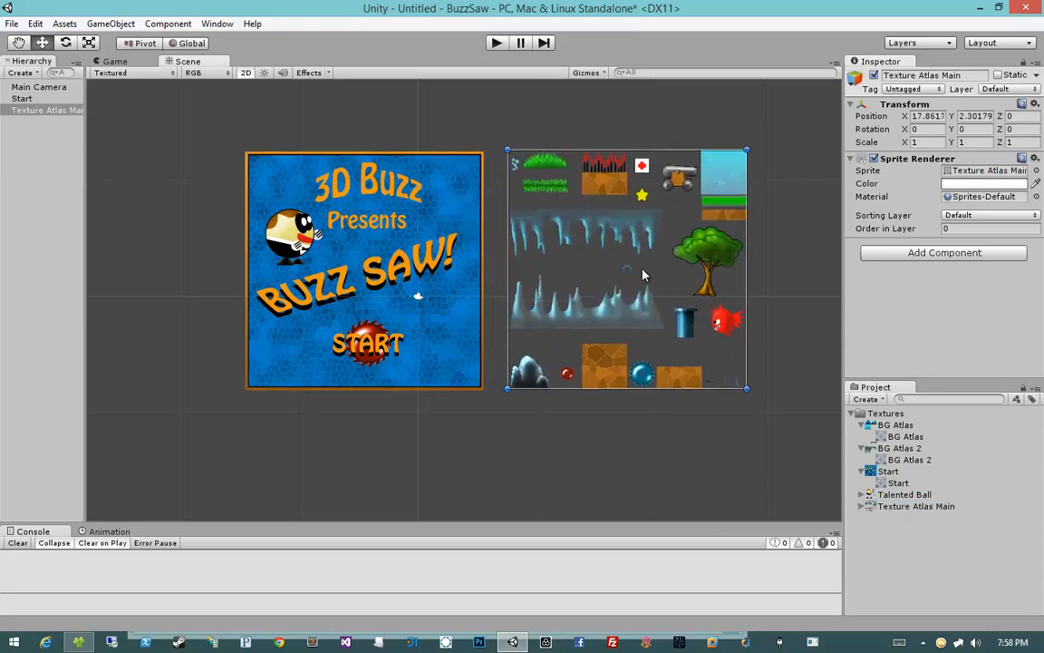
scroll(544, 363, down, 1)
scroll(523, 290, up, 4)
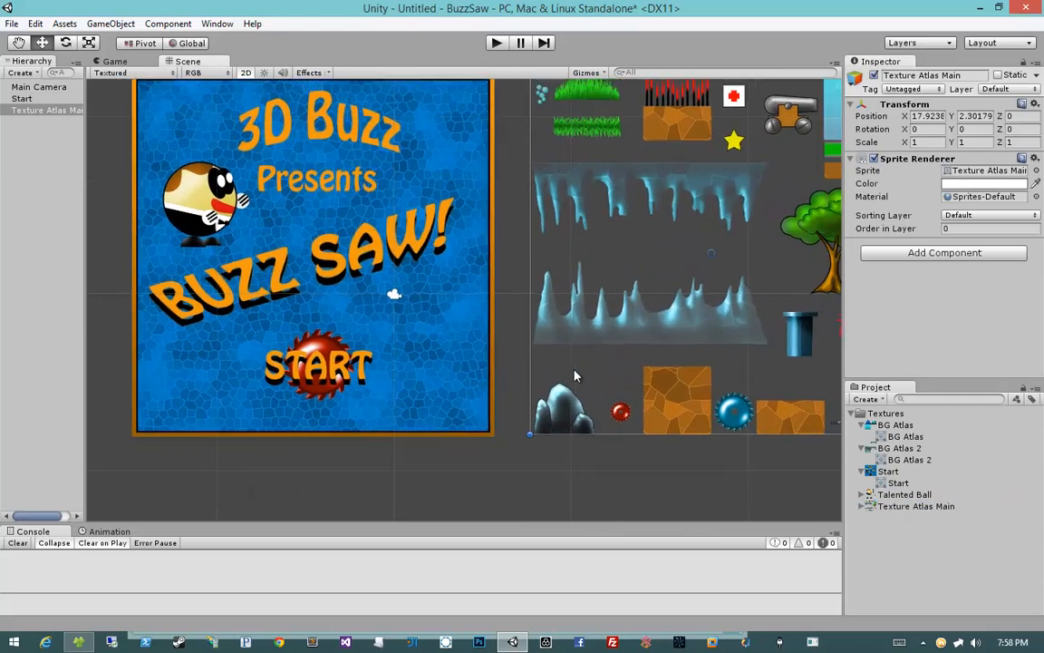
Step: Zoom and pan around the scene to examine the Start and Texture Atlas Main sprites
scroll(562, 380, down, 2)
scroll(551, 376, up, 1)
scroll(544, 372, up, 1)
scroll(547, 407, down, 1)
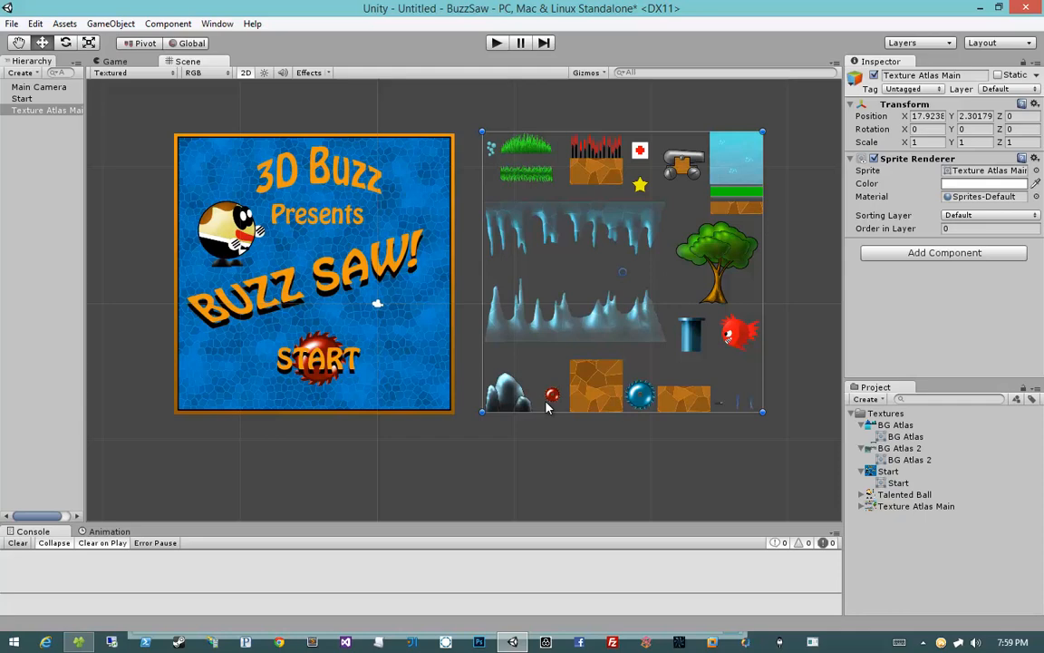
scroll(599, 306, up, 5)
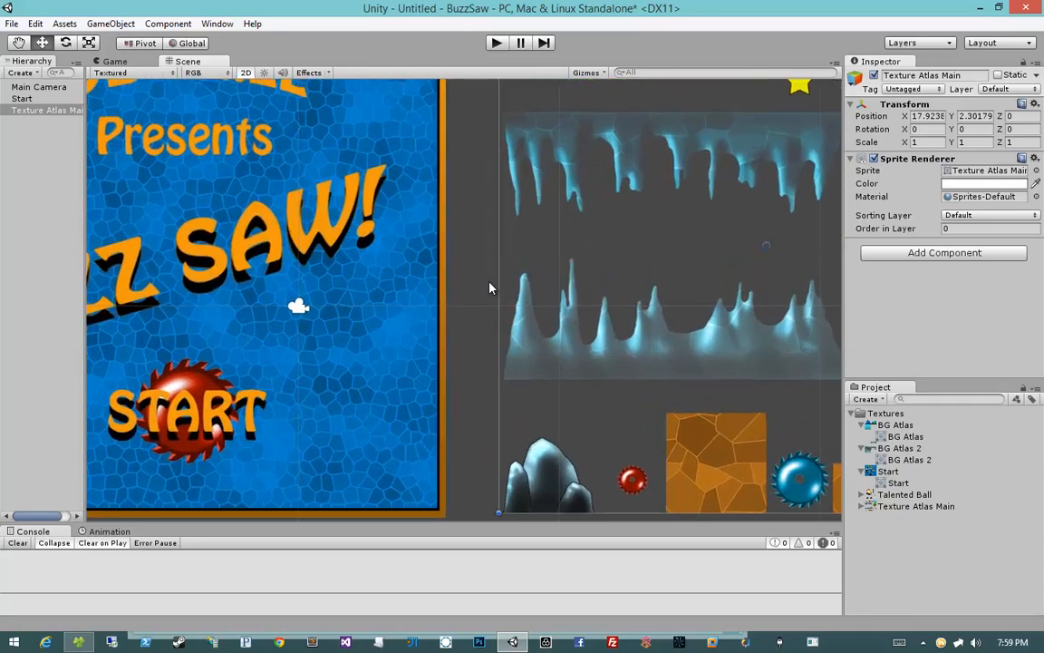
middle_drag(646, 330, 411, 337)
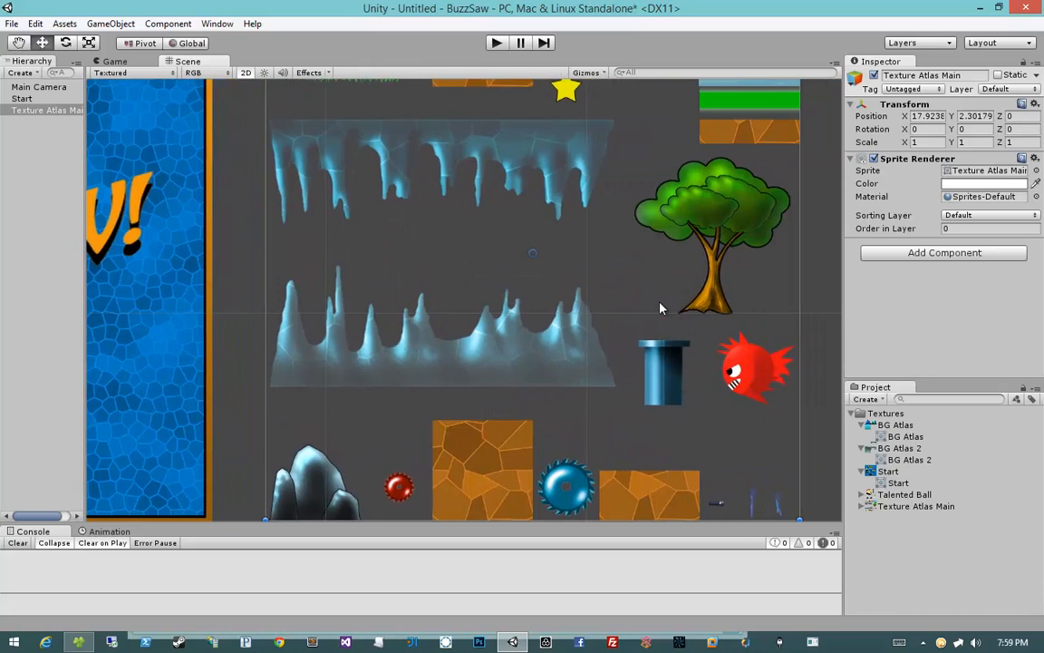
scroll(660, 308, down, 4)
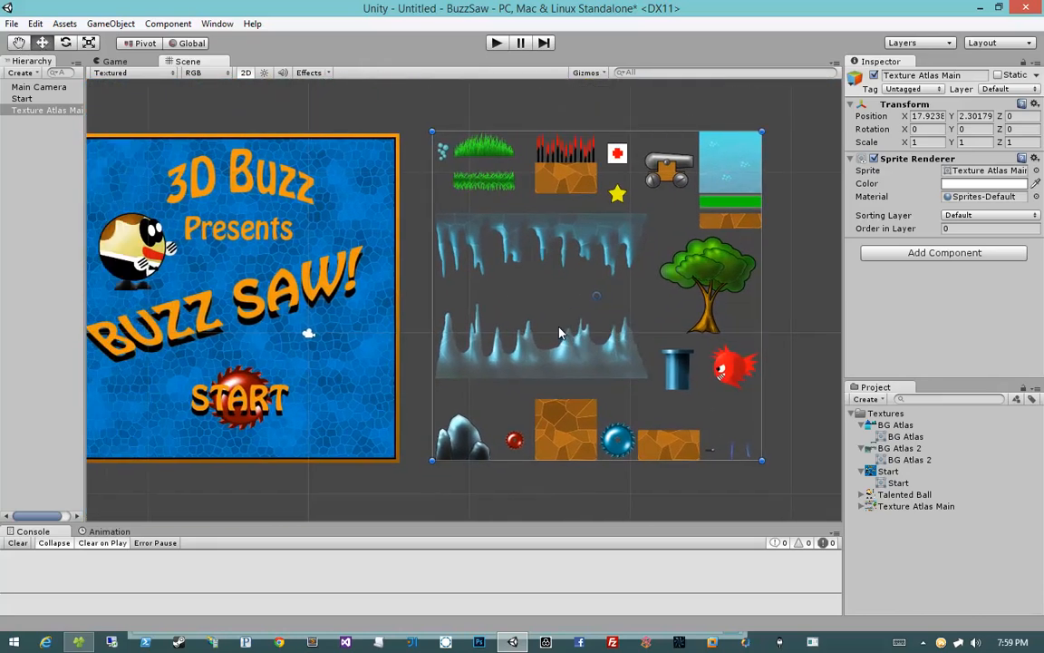
middle_drag(429, 312, 468, 309)
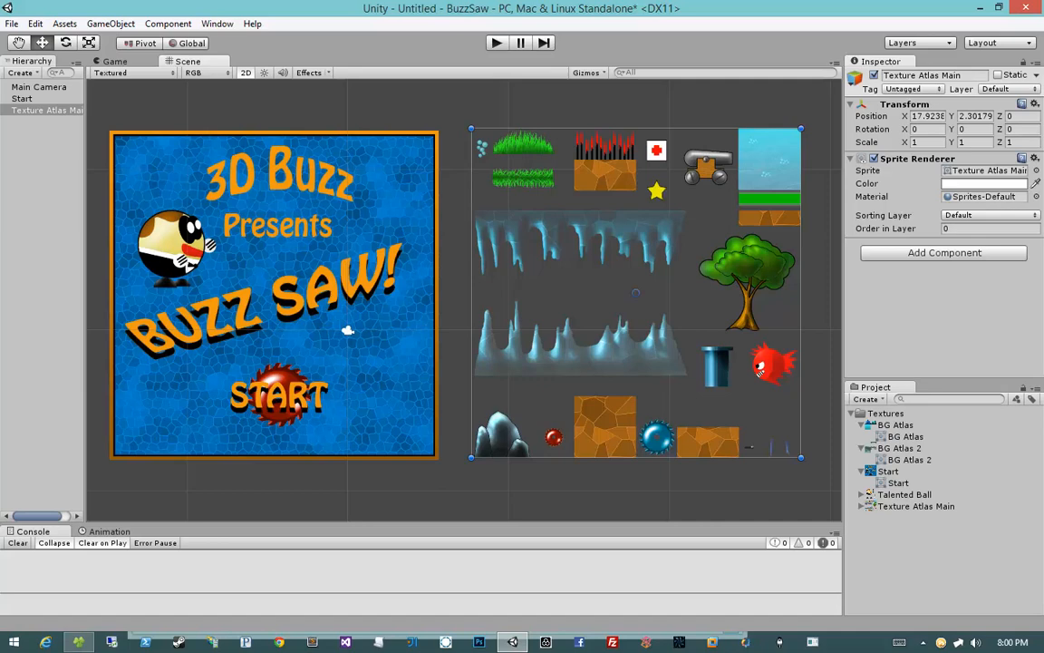
middle_drag(660, 188, 728, 176)
middle_drag(714, 240, 650, 241)
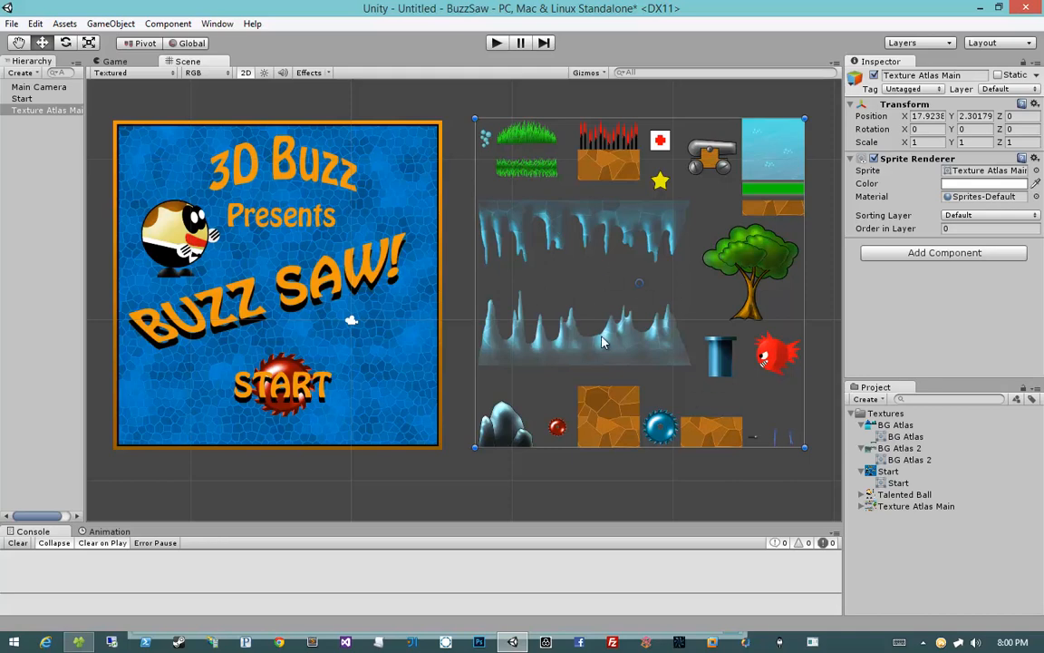
middle_drag(589, 323, 612, 327)
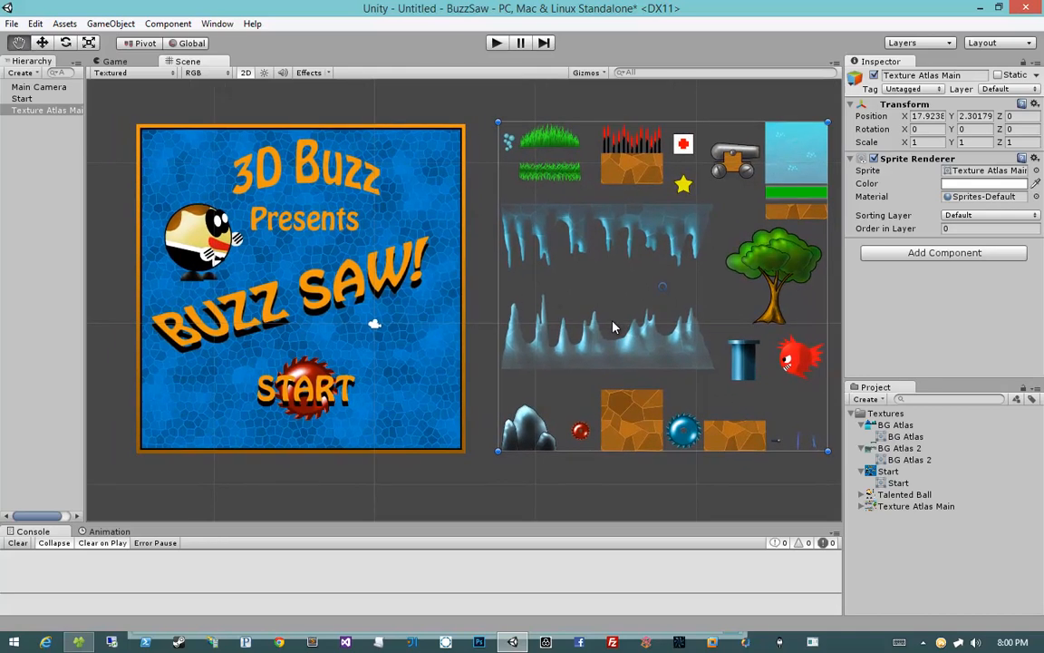
Step: Alternately select the Start and Texture Atlas Main sprites in the scene
click(403, 243)
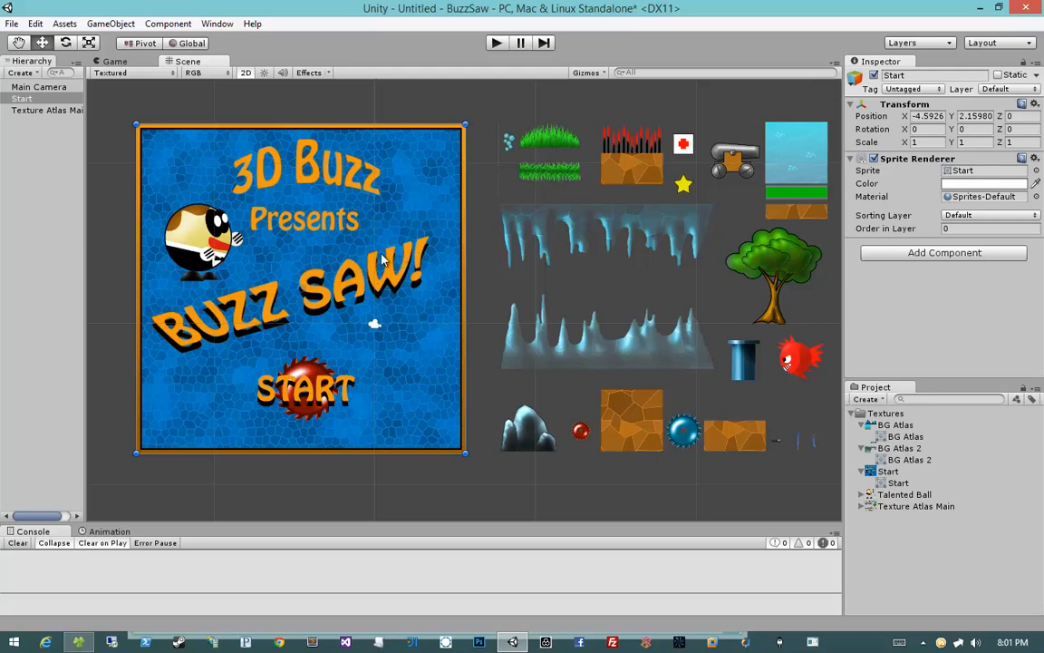
click(510, 201)
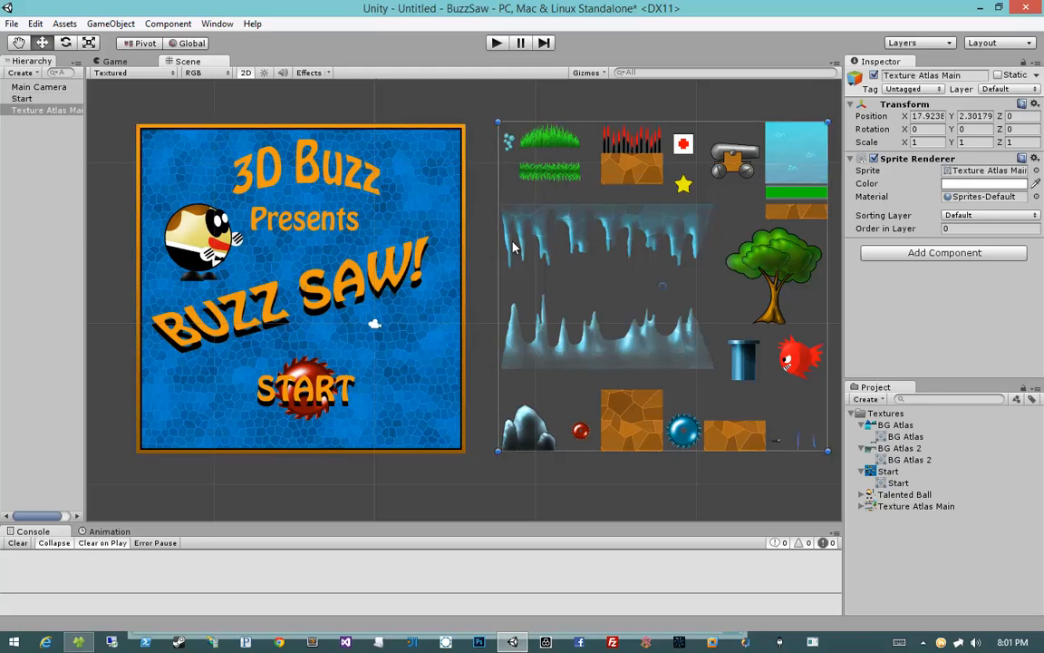
click(380, 217)
click(533, 210)
Step: Scale the Texture Atlas Main sprite down to about 0.14 and duplicate it five times
shift+drag(827, 122, 756, 310)
key(ctrl+d)
key(ctrl+d)
key(ctrl+d)
key(ctrl+d)
key(ctrl+d)
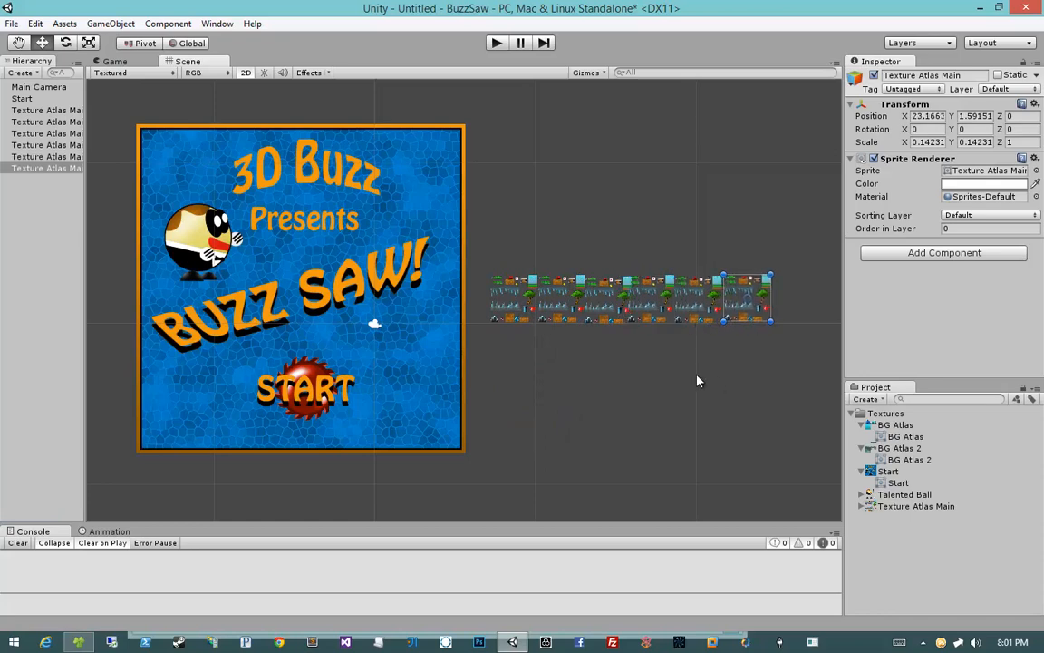
Step: Undo the duplications and the scaling of the Texture Atlas Main sprite
key(ctrl+z)
key(ctrl+z)
key(ctrl+z)
key(ctrl+z)
key(ctrl+z)
key(ctrl+z)
key(ctrl+z)
key(ctrl+z)
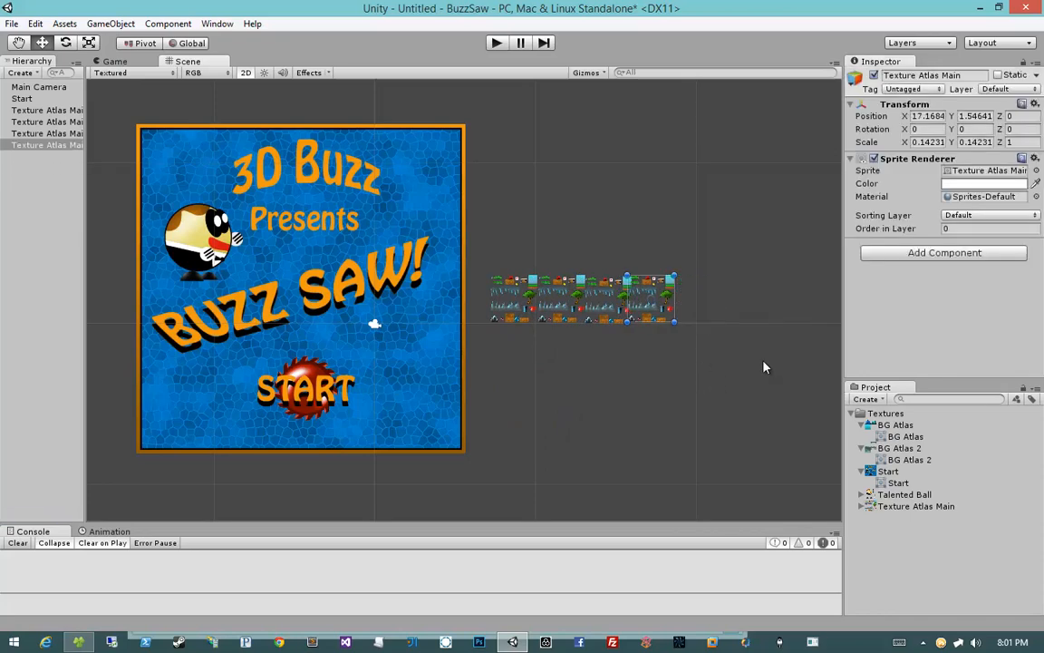
key(ctrl+z)
key(ctrl+z)
key(ctrl+z)
key(ctrl+z)
key(ctrl+z)
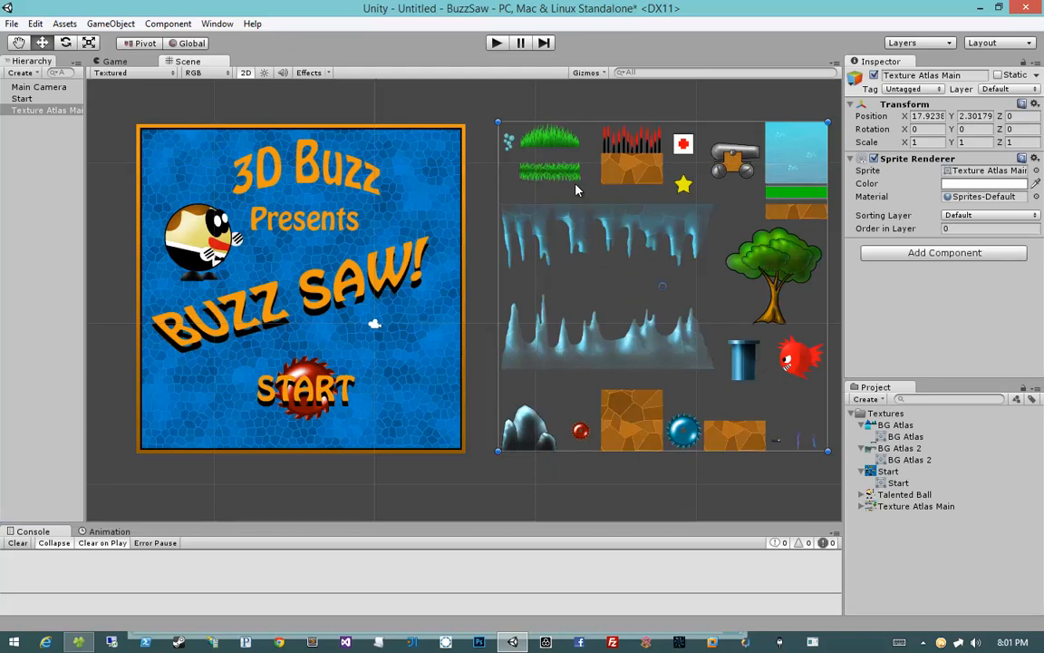
Step: Delete the Texture Atlas Main sprite from the scene
click(317, 238)
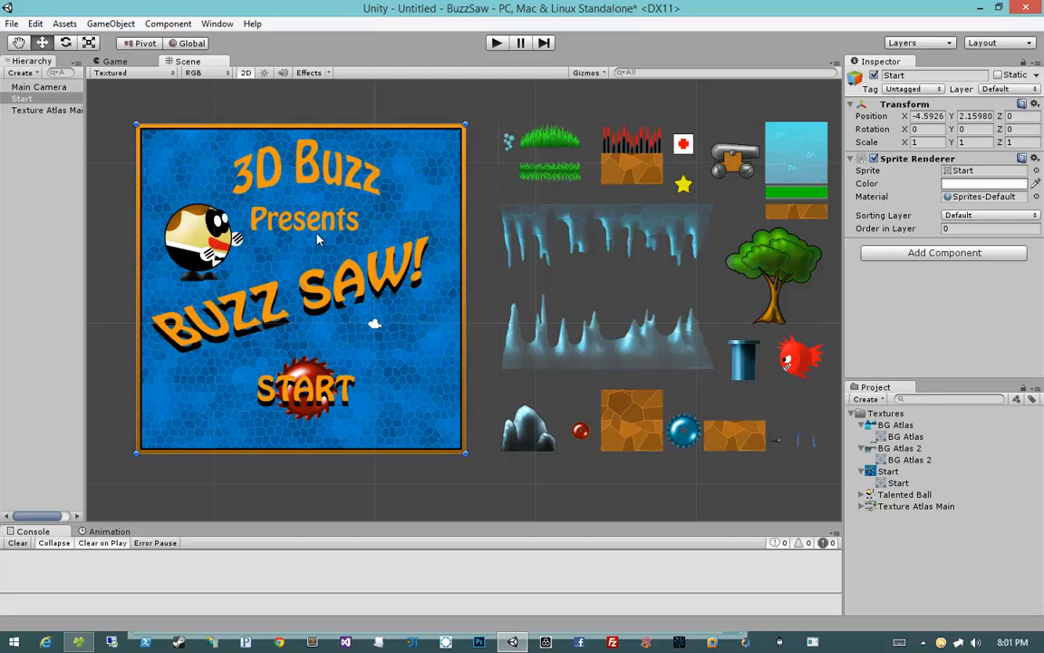
click(622, 174)
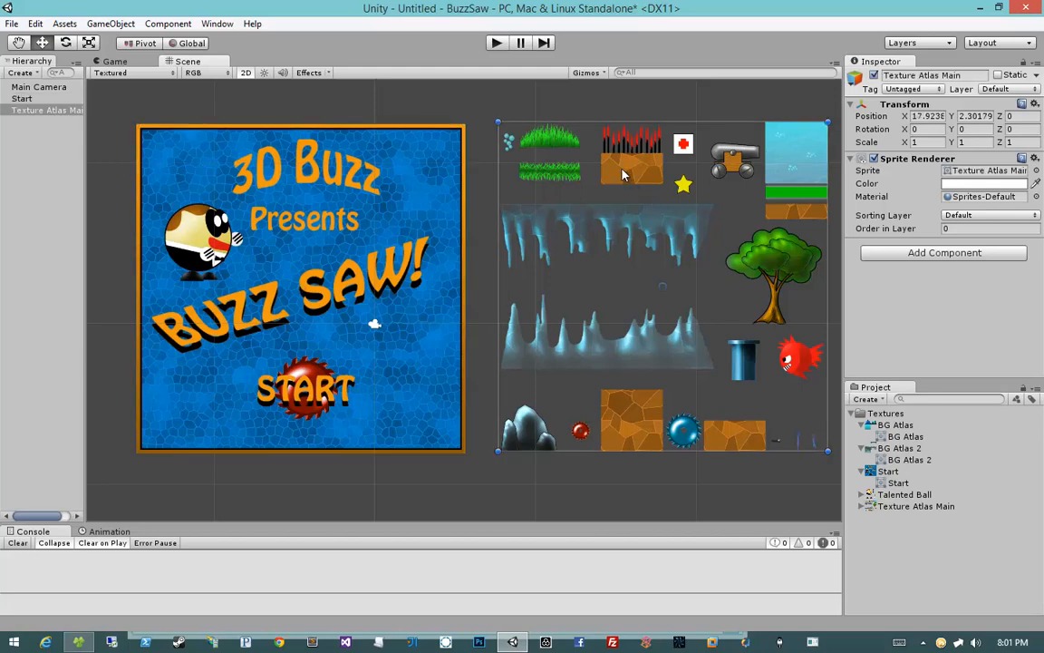
key(Delete)
Step: Move the Start sprite to the right and delete it from the scene
drag(400, 210, 650, 209)
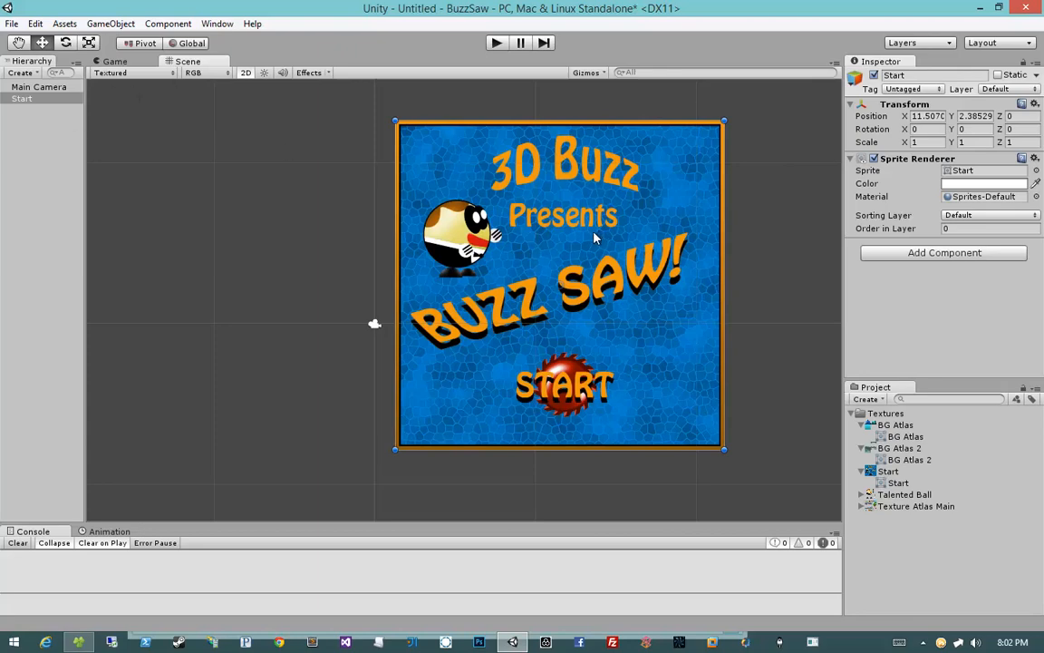
key(Delete)
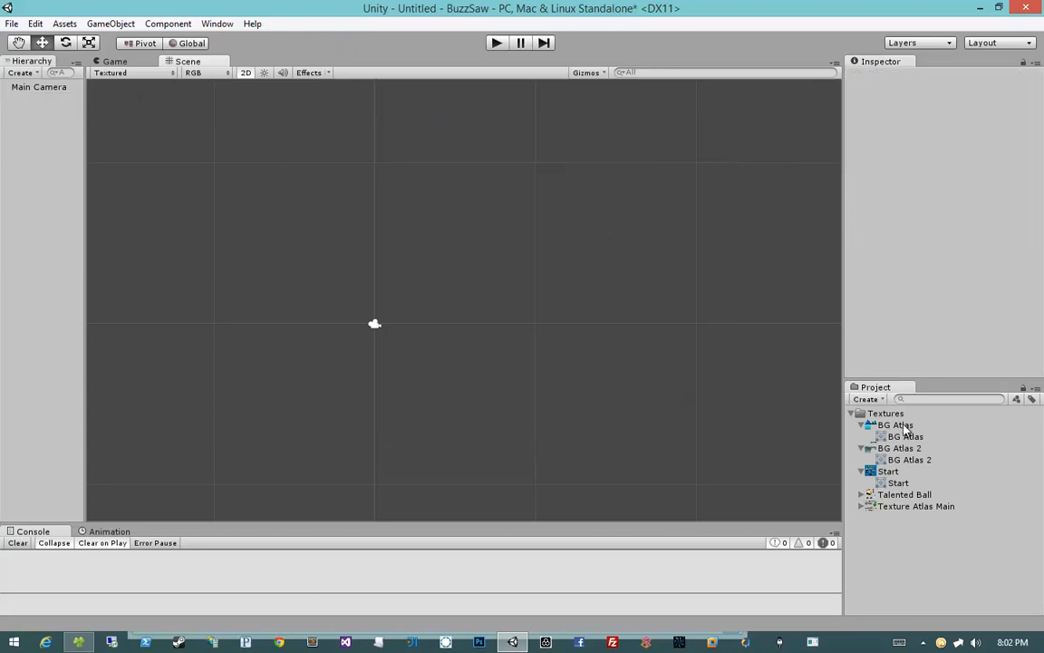
Step: Select the Start texture and its sprite, then collapse BG Atlas and BG Atlas 2 in the Textures folder
click(886, 472)
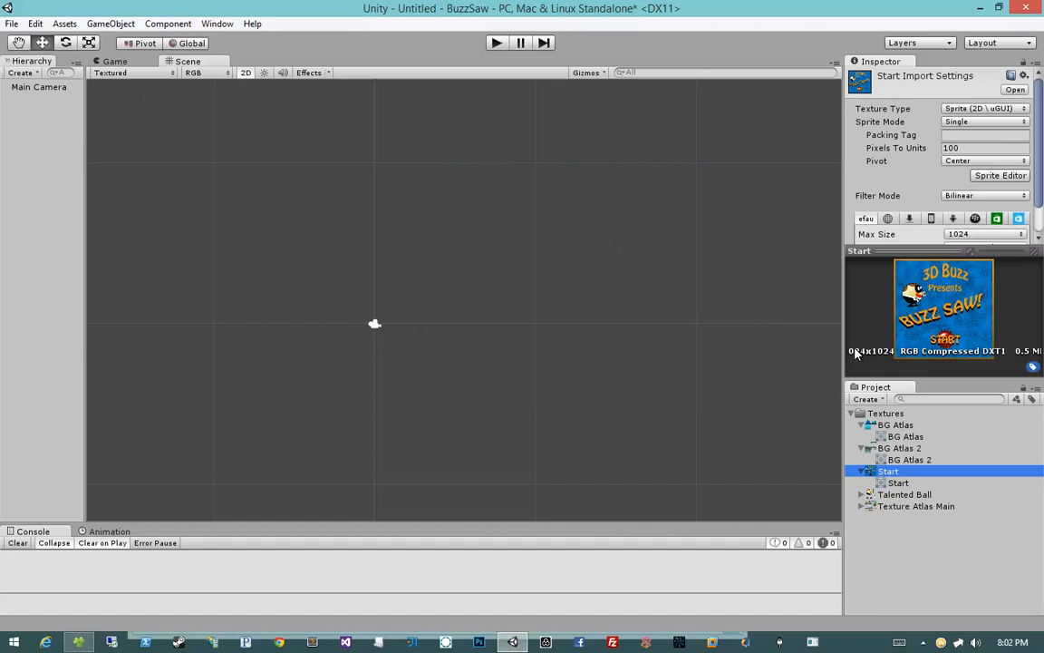
click(898, 483)
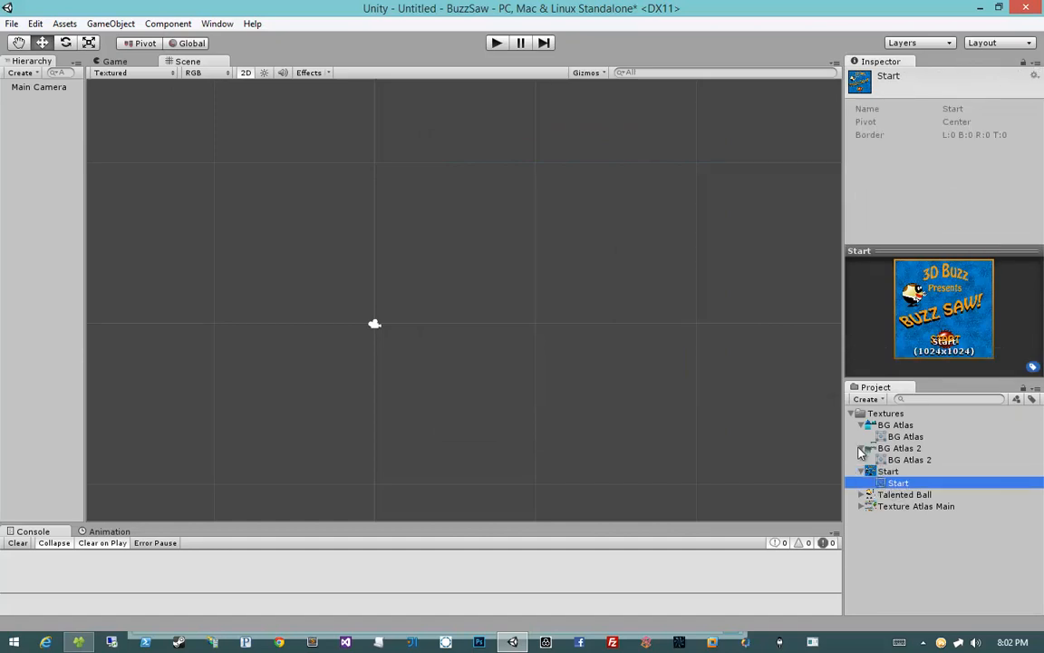
click(862, 448)
click(863, 425)
Step: Drag the Start texture into the centre of the scene
drag(886, 448, 510, 292)
click(887, 448)
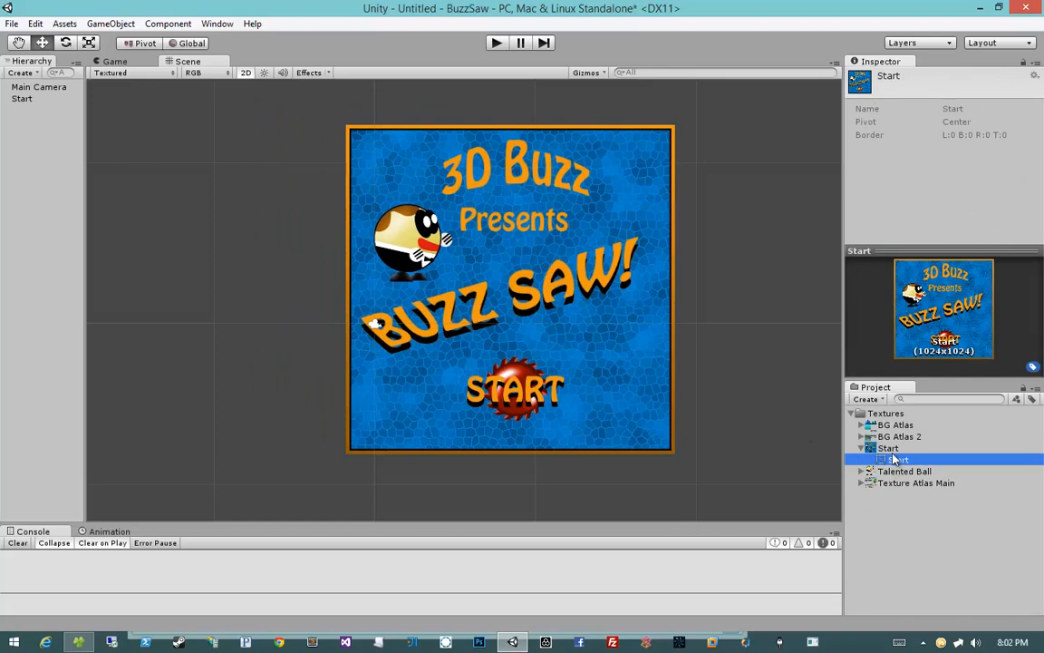
Step: Add two more copies of the Start sprite to the scene and undo both placements
click(897, 460)
drag(897, 459, 288, 296)
drag(898, 459, 715, 335)
key(ctrl+z)
key(ctrl+z)
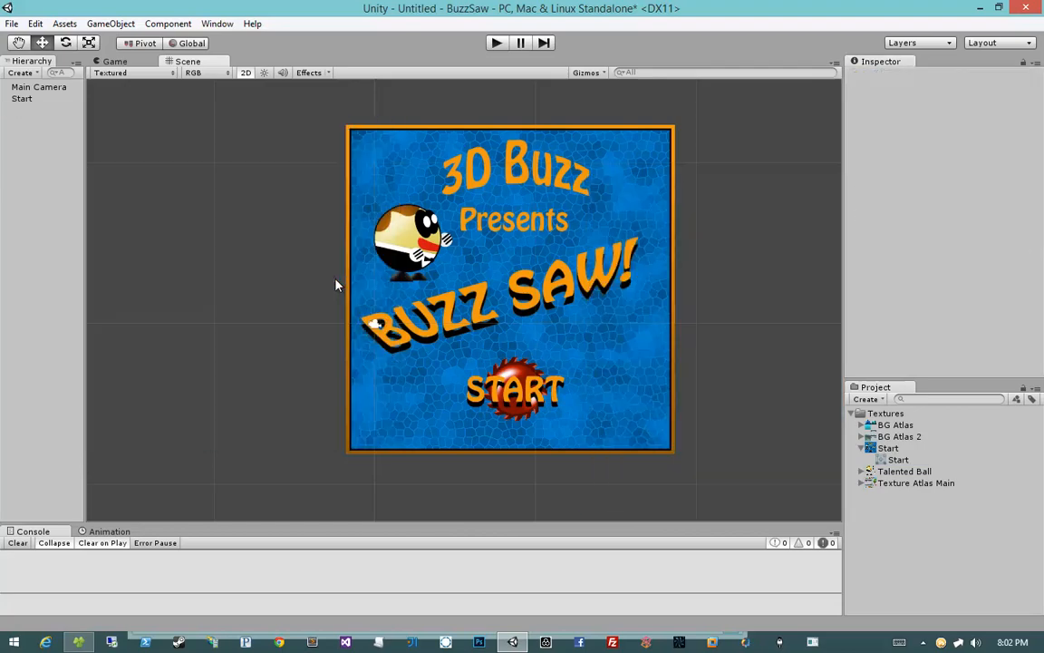
Step: Alternately select the Start texture and its Start sprite to compare their Inspector views
click(897, 460)
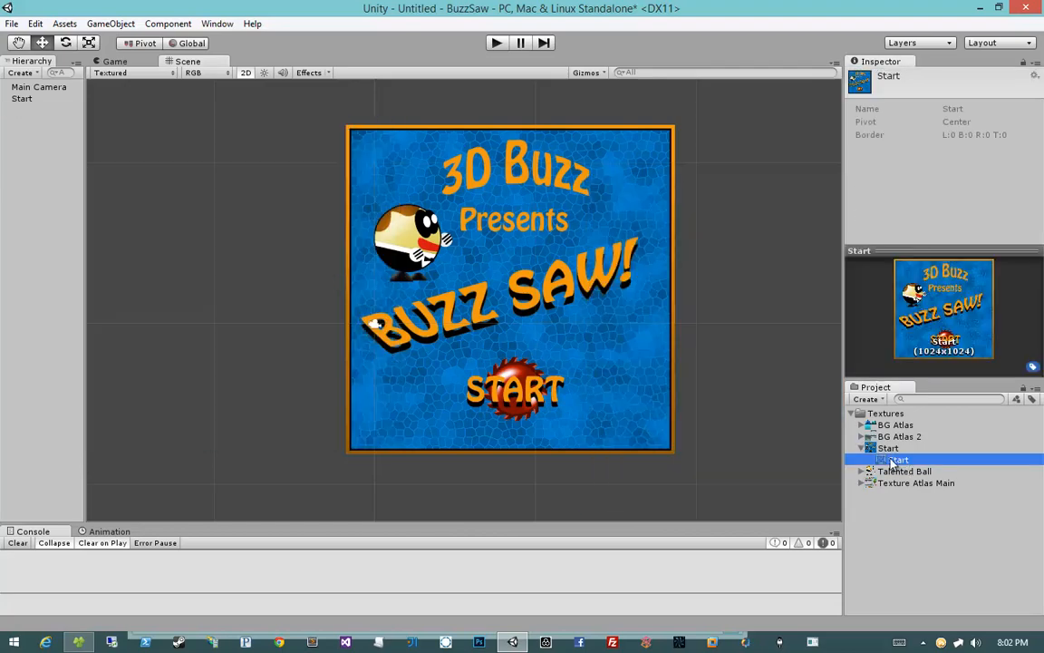
click(888, 449)
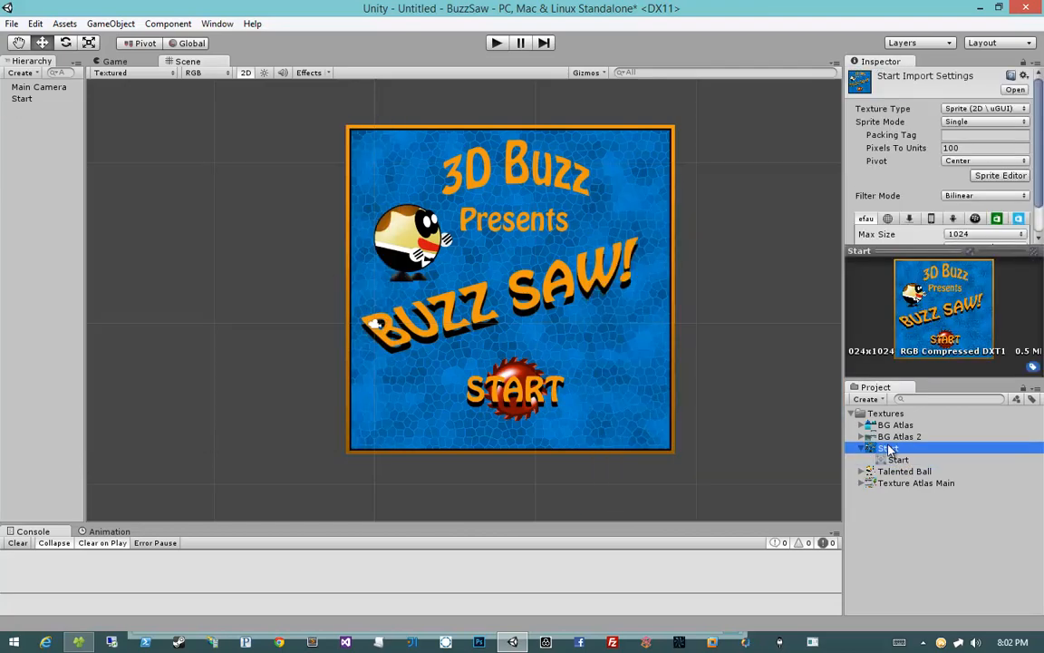
click(895, 460)
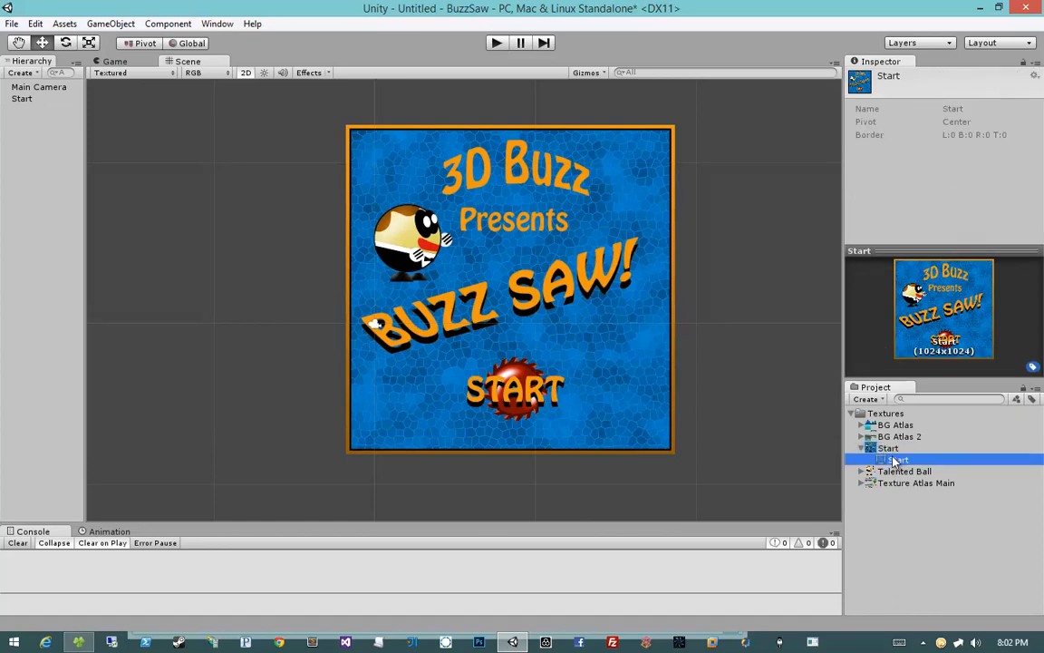
click(890, 450)
click(893, 462)
click(889, 450)
click(891, 461)
click(904, 449)
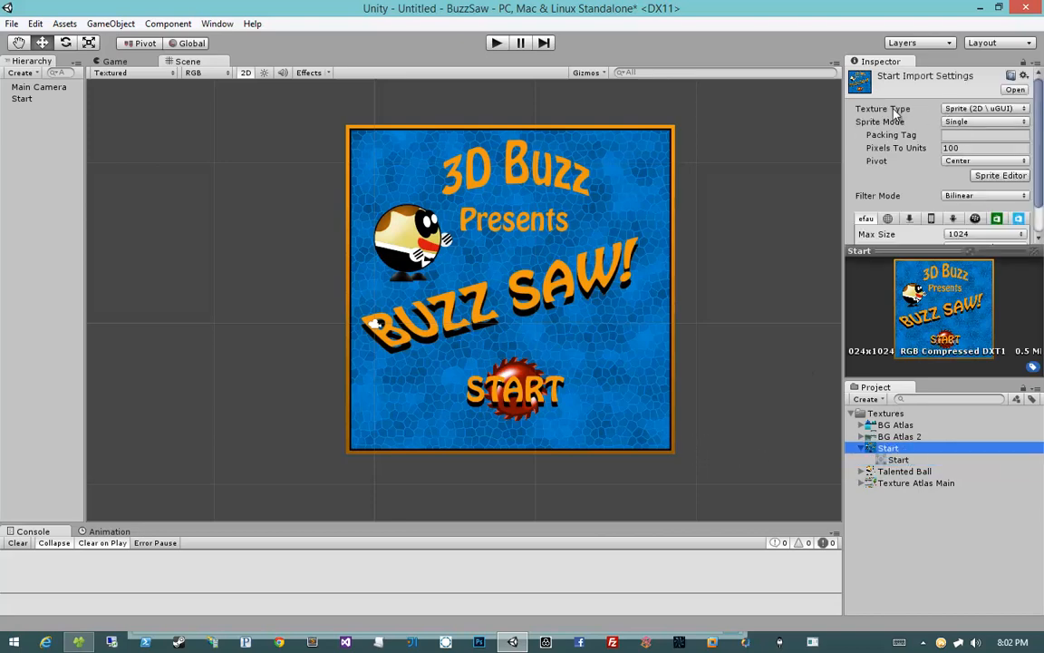
click(897, 459)
Step: Select the Start object and locate its sprite asset from the Sprite Renderer's Sprite field
click(593, 283)
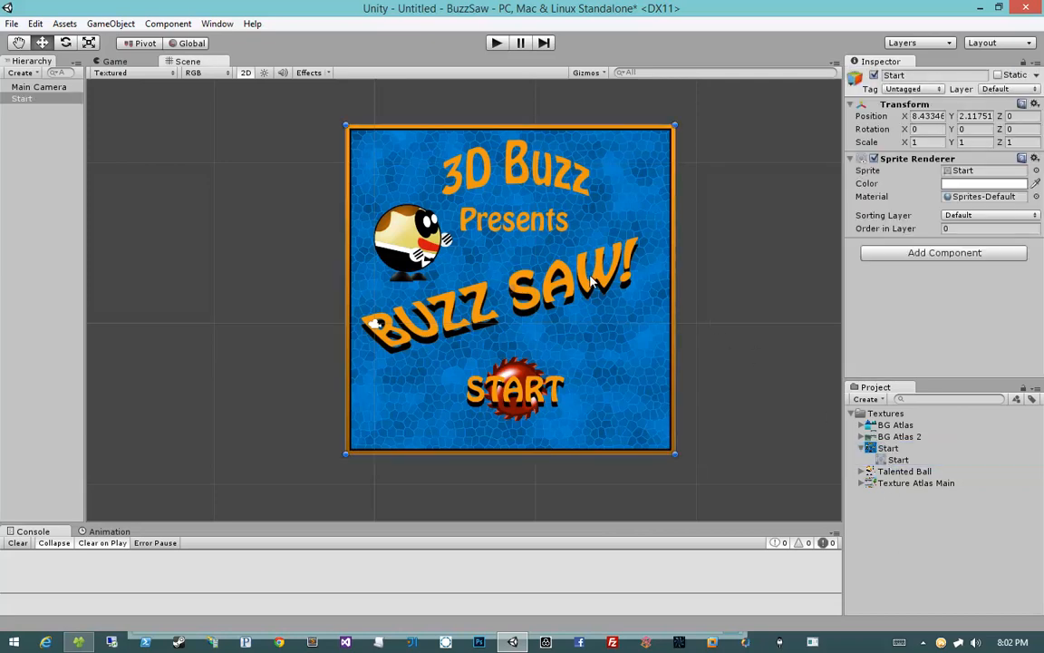
click(34, 100)
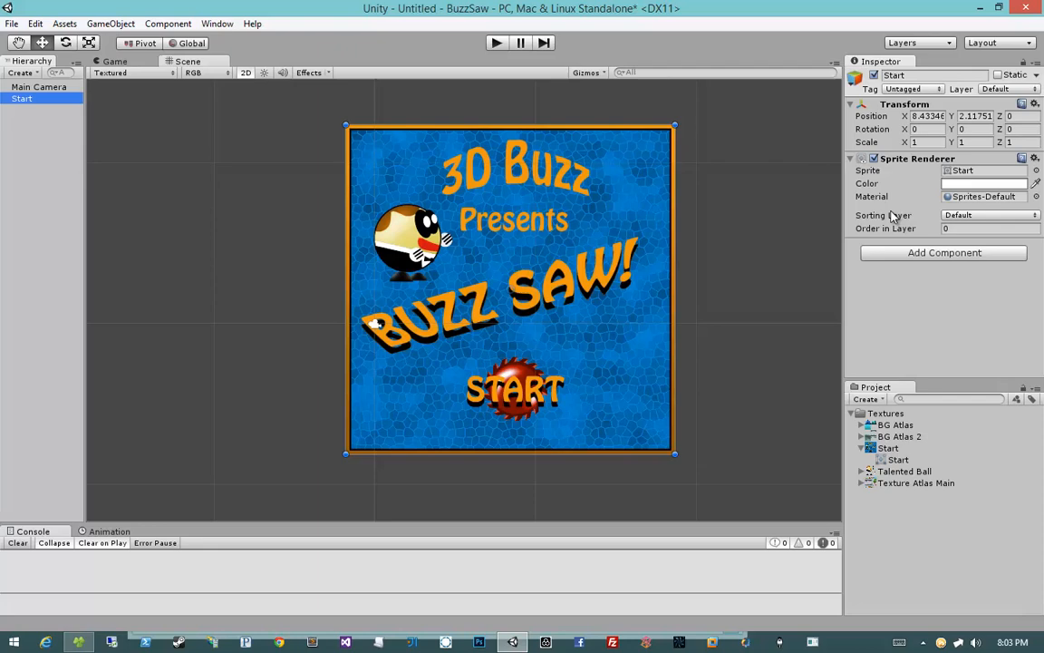
click(961, 171)
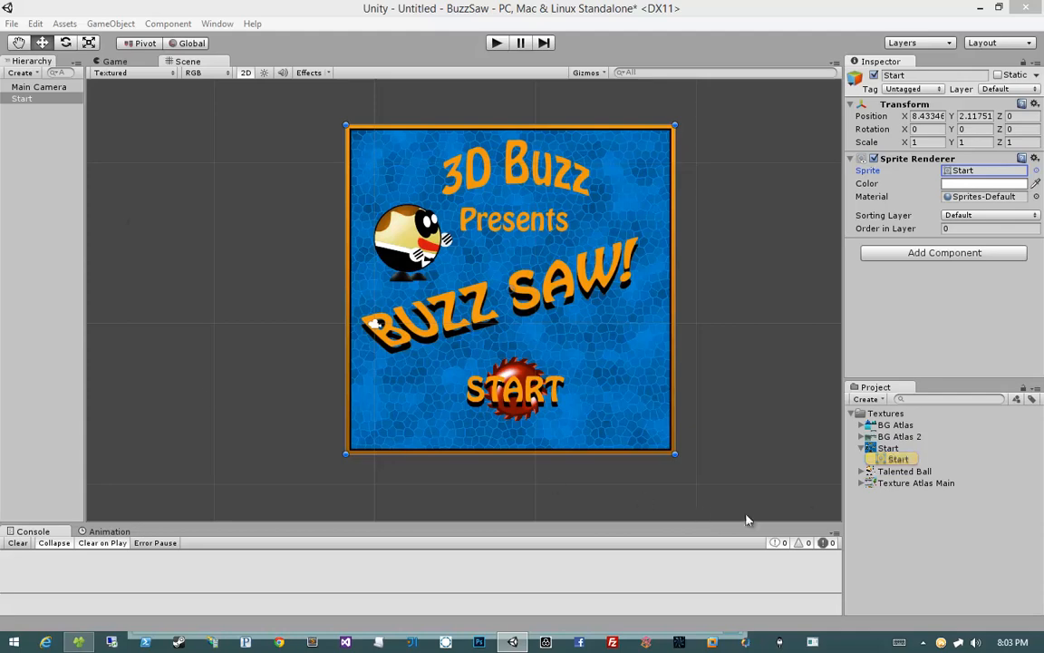
Step: Delete the Start object from the scene
click(888, 448)
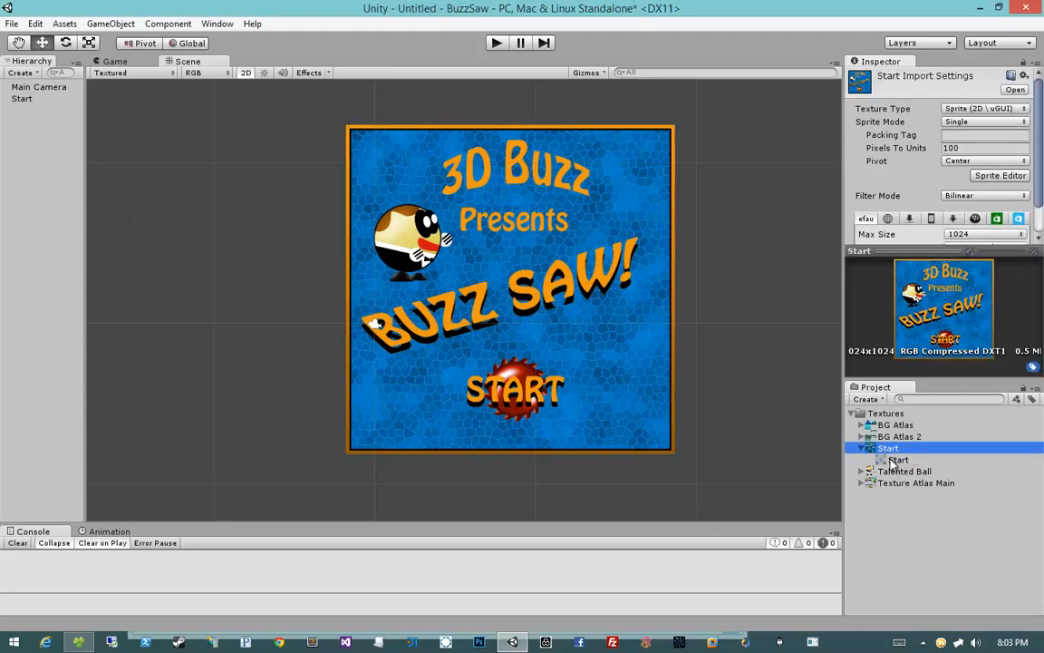
click(895, 460)
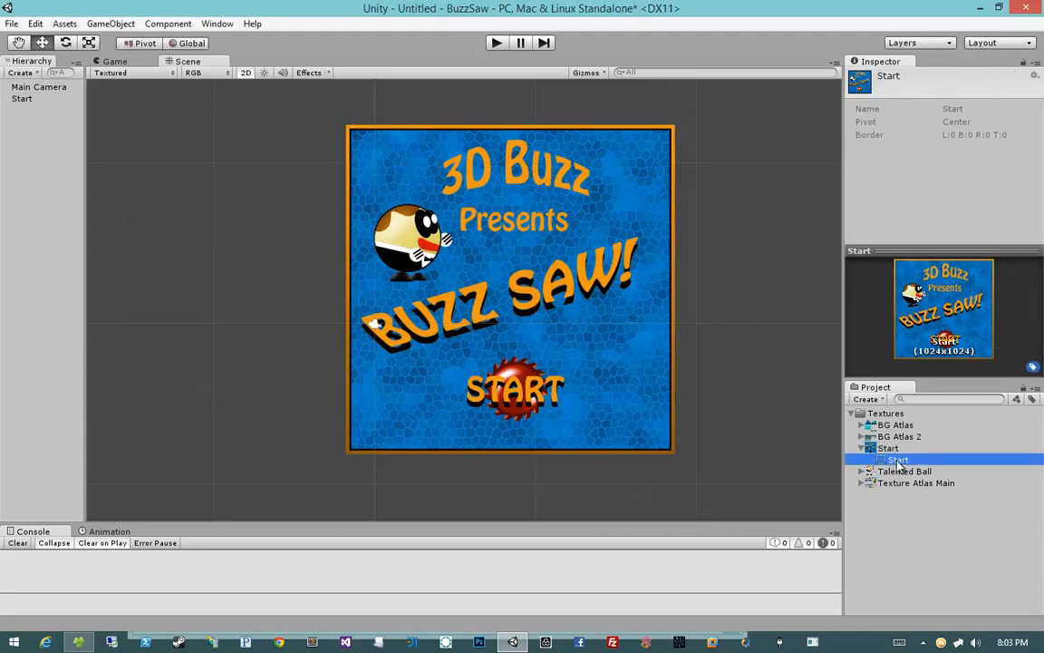
click(598, 342)
key(Delete)
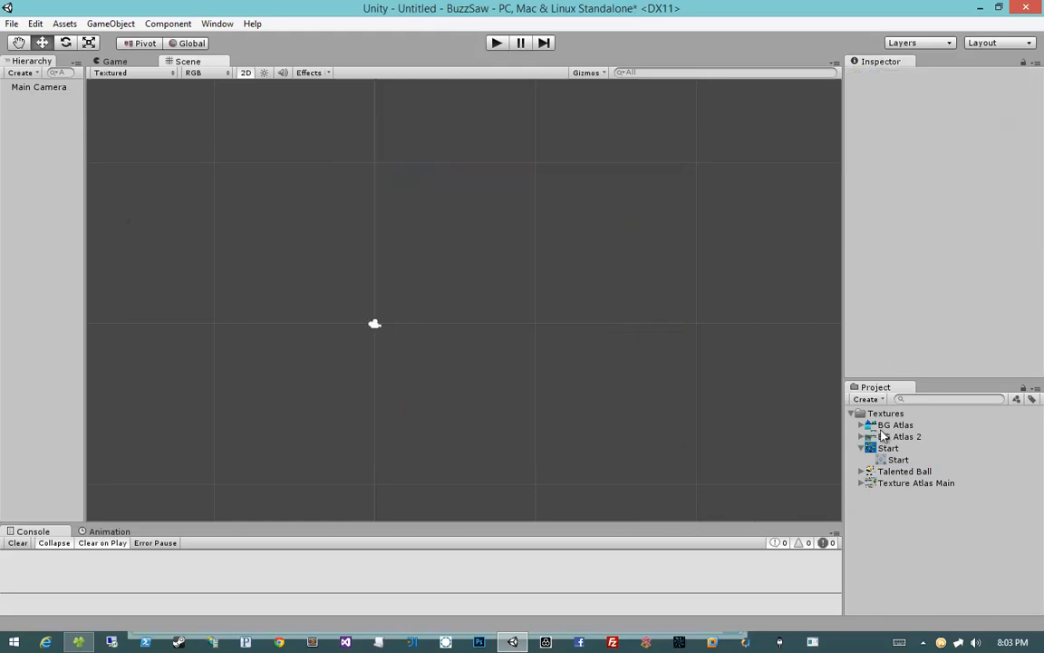
Step: Place the Start sprite in the scene and inspect its Sprite Renderer fields
drag(888, 448, 521, 292)
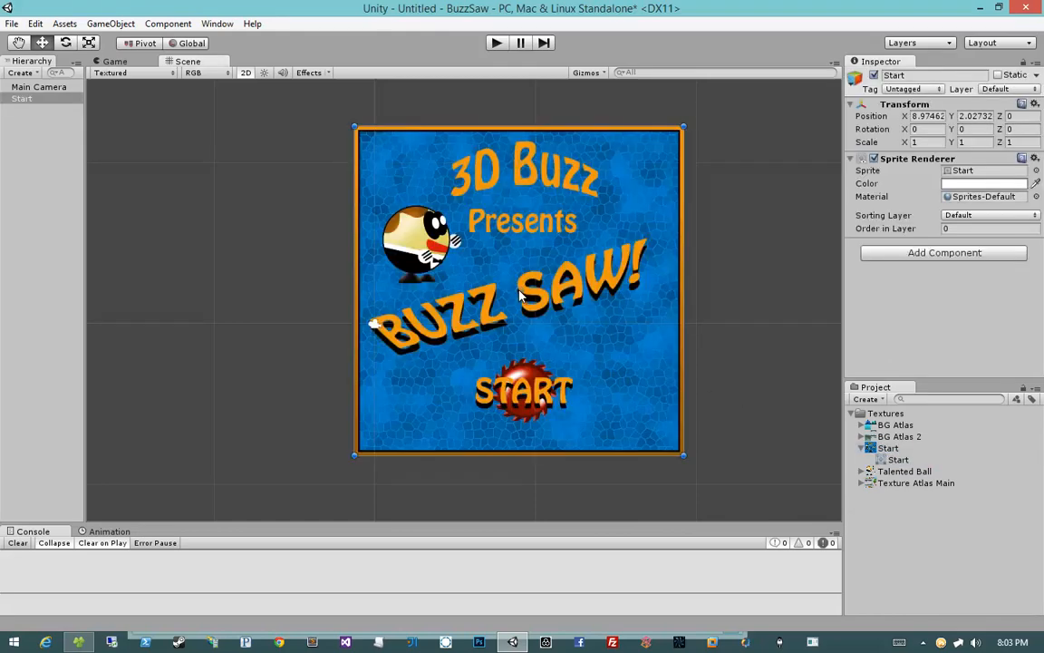
click(943, 172)
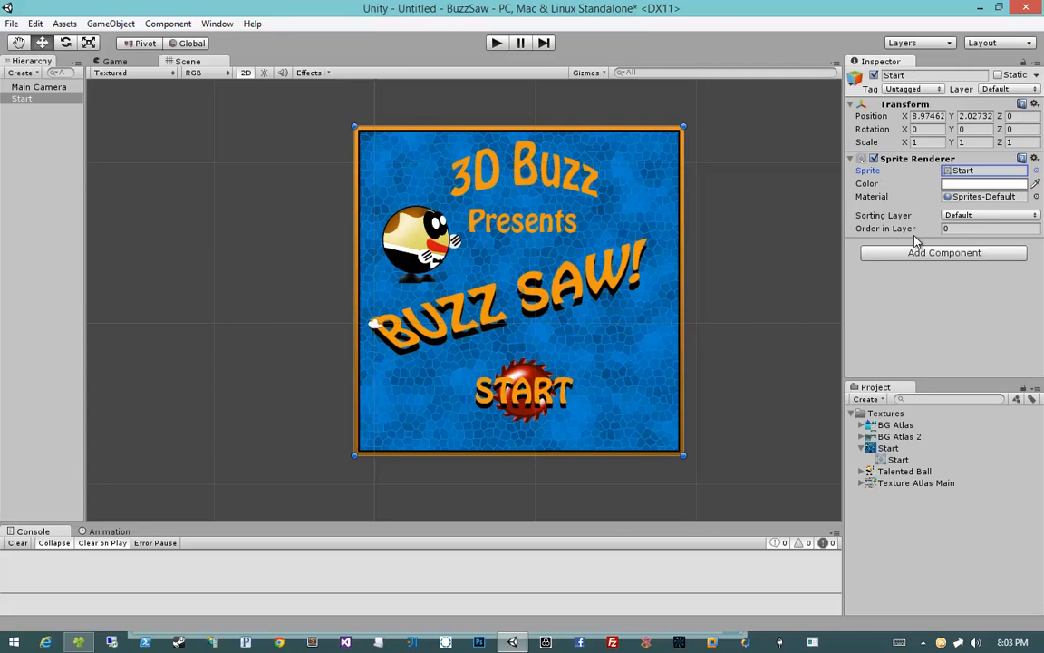
click(874, 197)
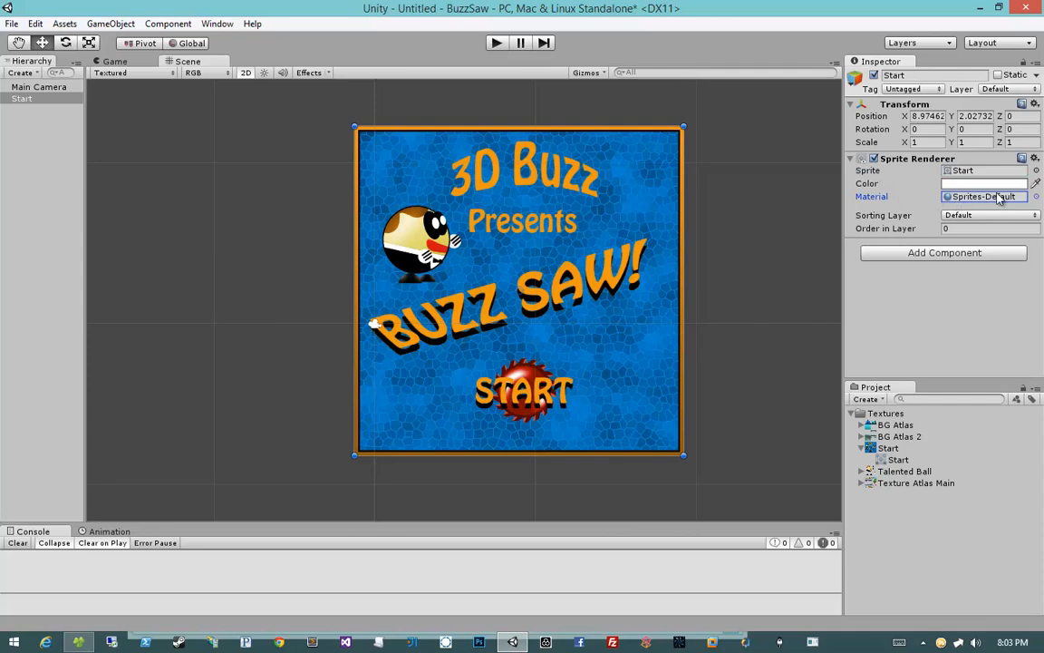
click(902, 183)
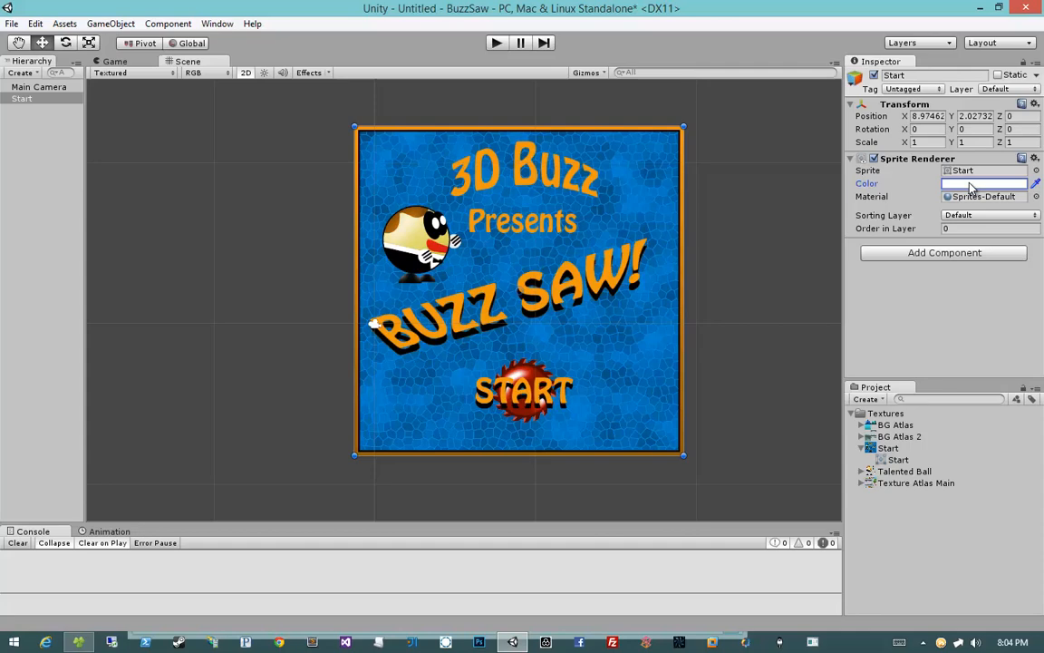
Step: Open the Sprite Renderer's Color picker for the Start object and close it without changes
click(971, 187)
drag(877, 276, 818, 269)
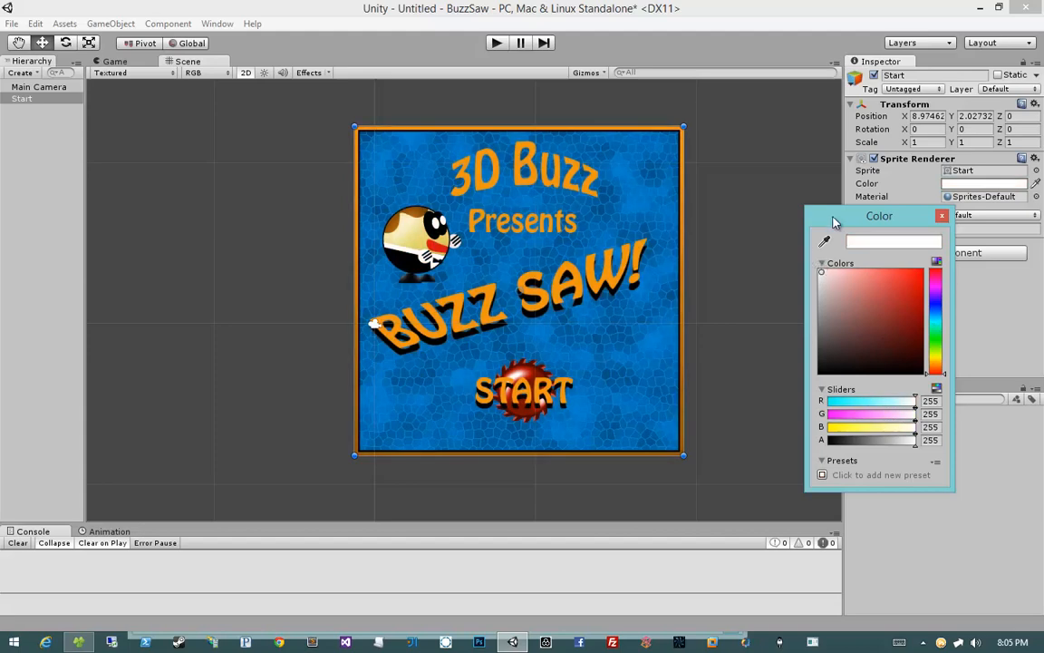
drag(842, 224, 776, 193)
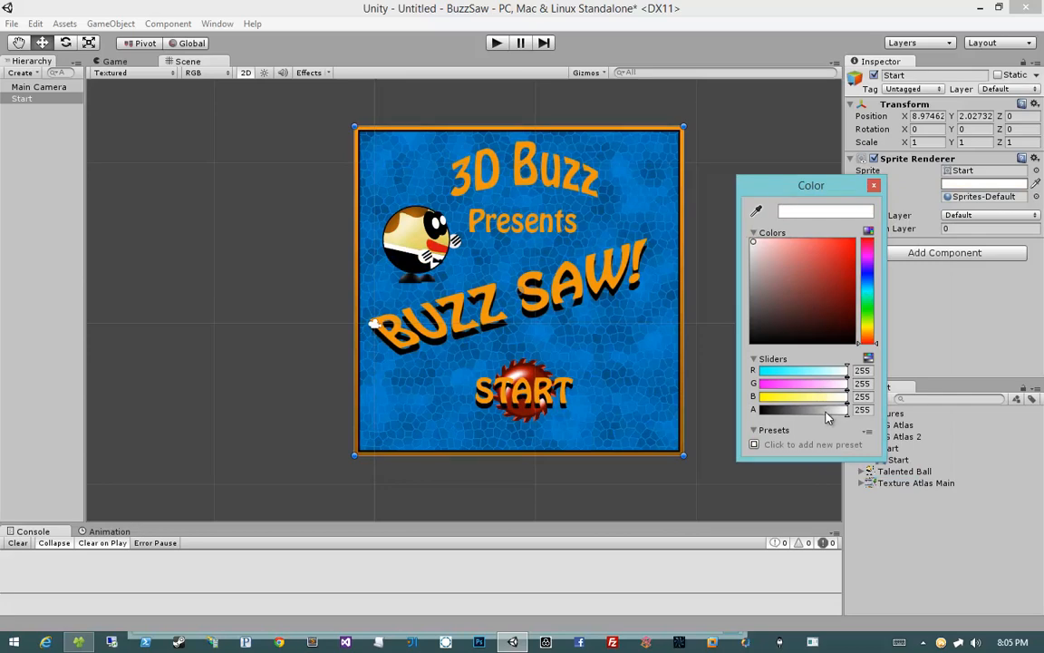
drag(800, 193, 757, 188)
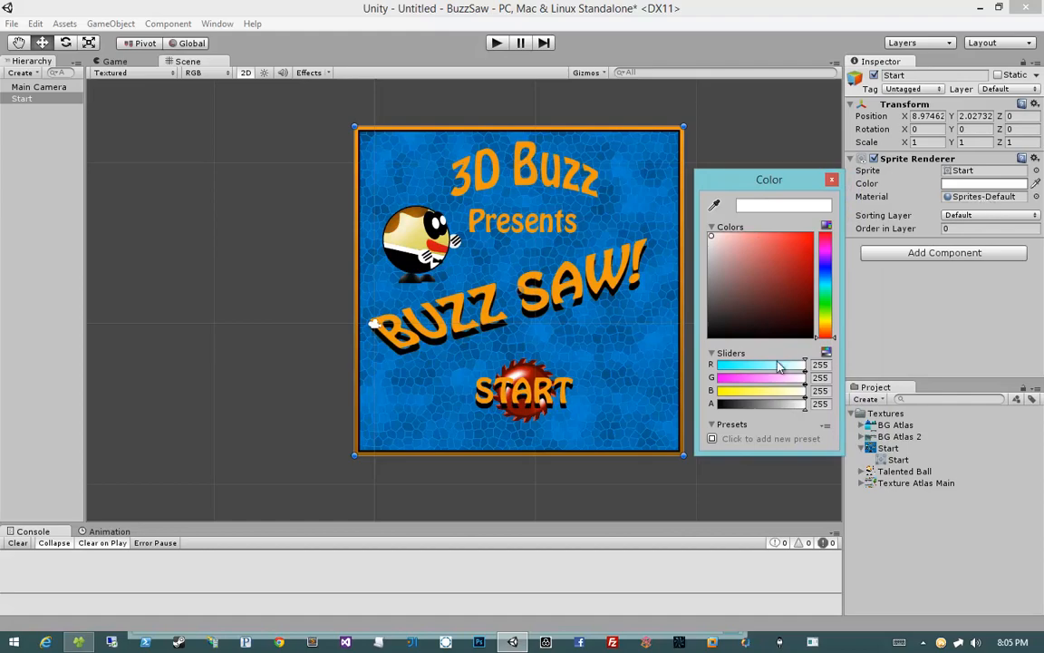
drag(803, 404, 854, 405)
click(831, 179)
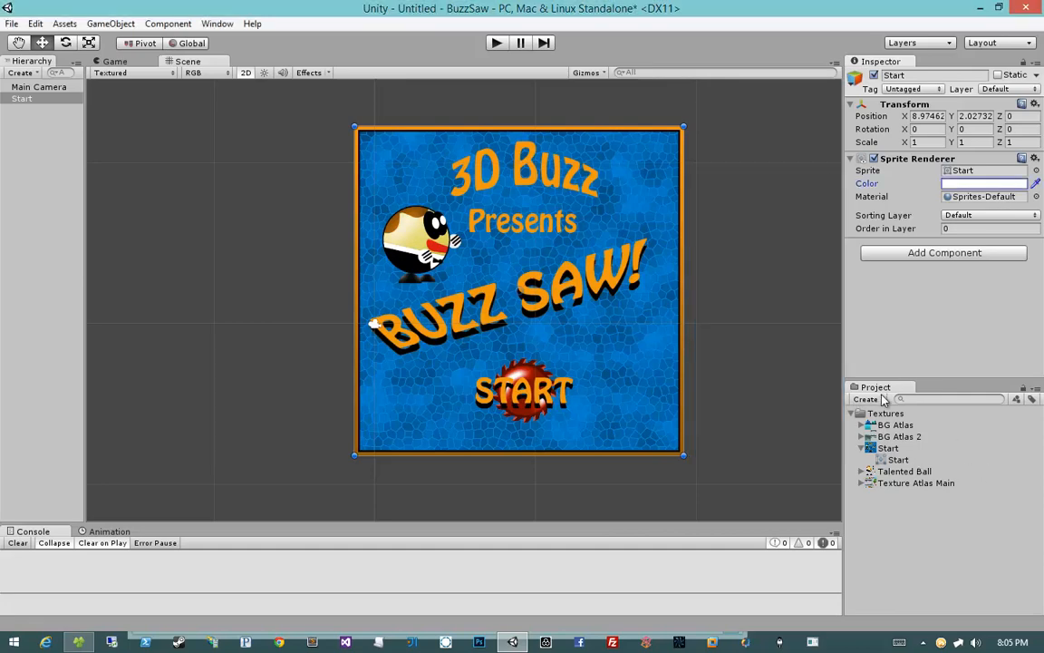
Step: Select the Start object and delete it from the scene
click(61, 100)
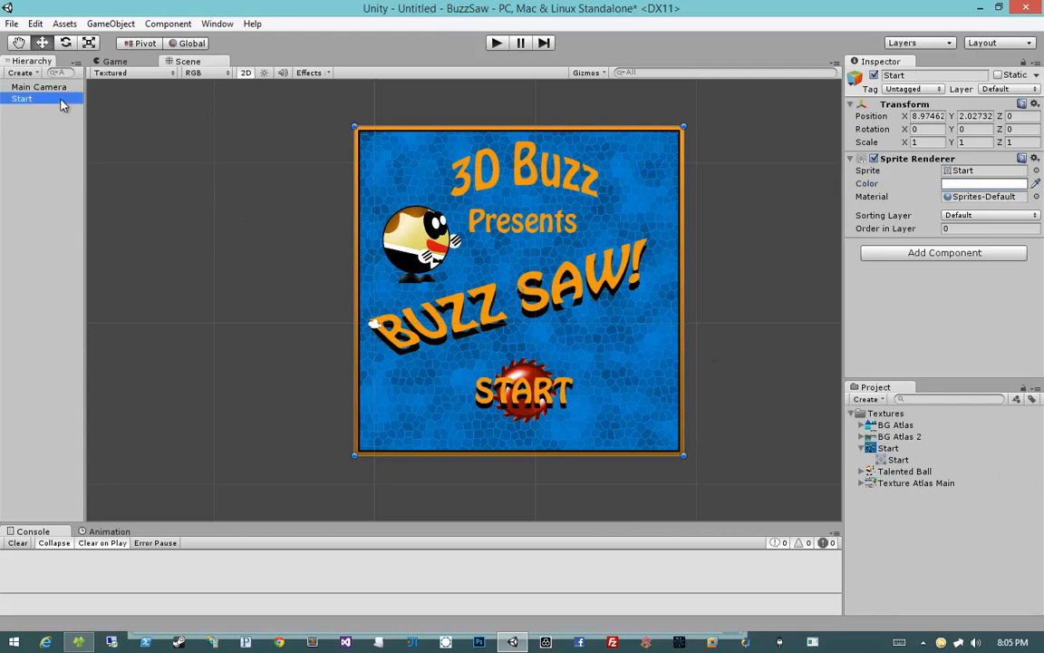
double_click(902, 159)
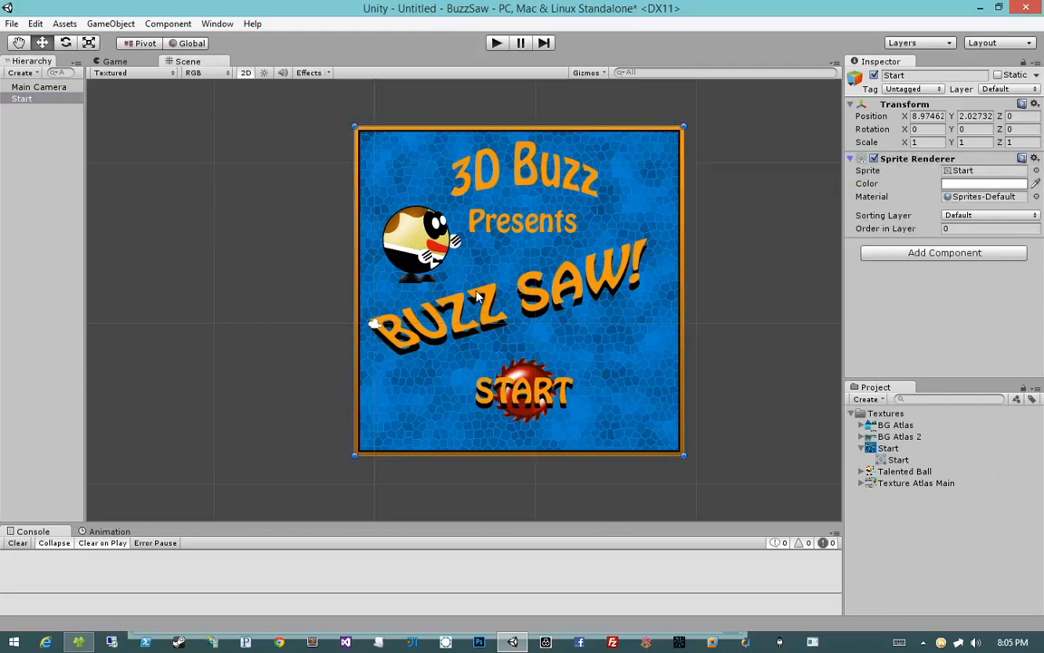
middle_drag(571, 269, 550, 292)
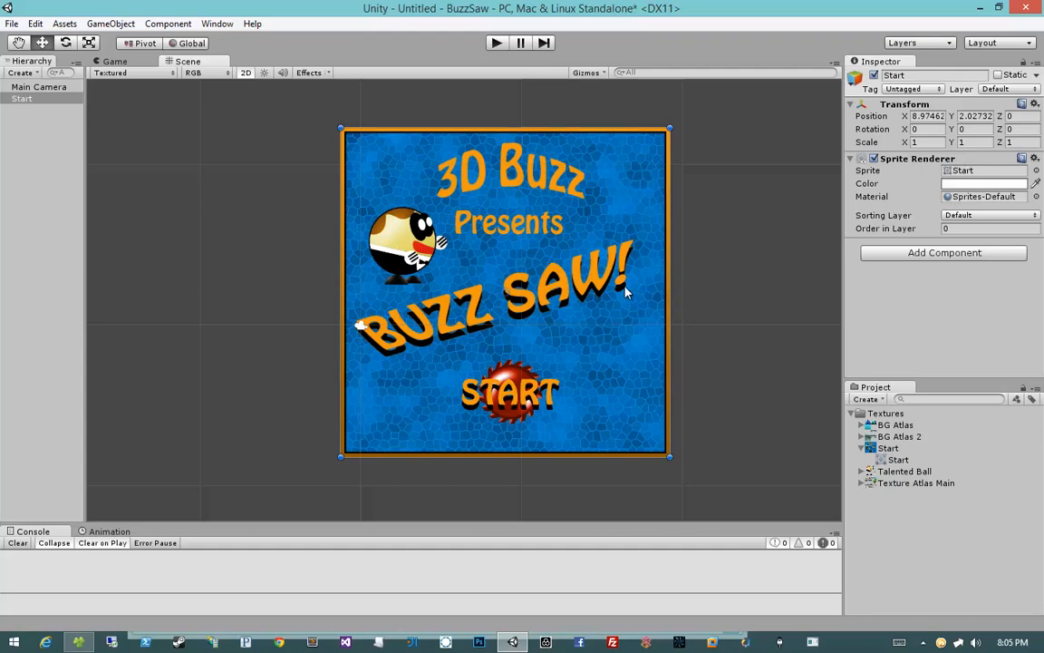
key(Delete)
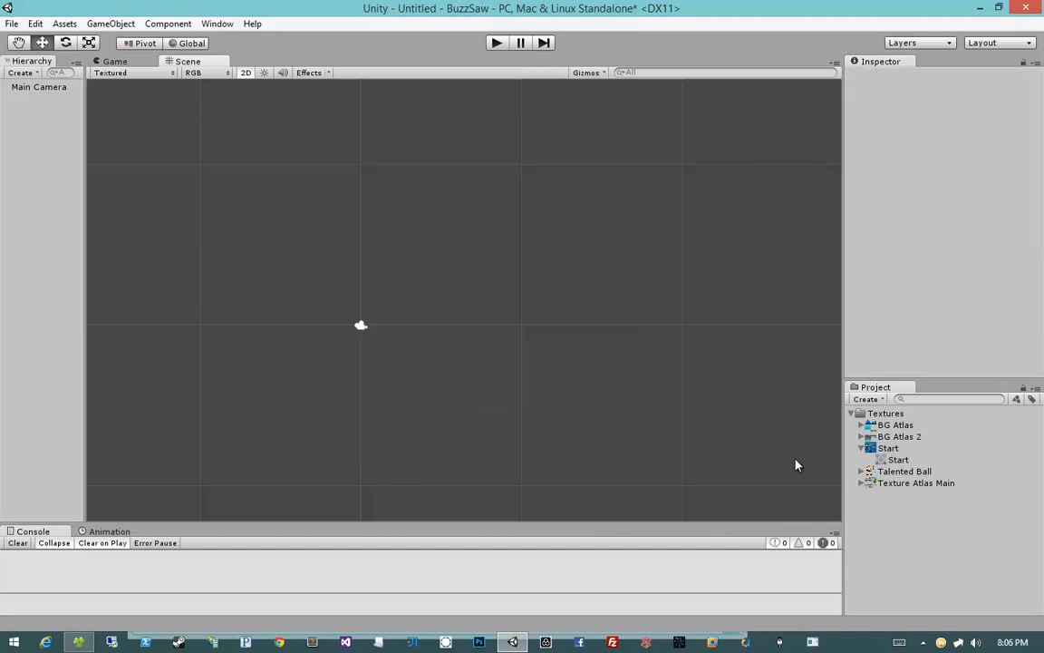
Step: Browse the texture assets in the Textures folder to compare their import settings and previews
click(863, 449)
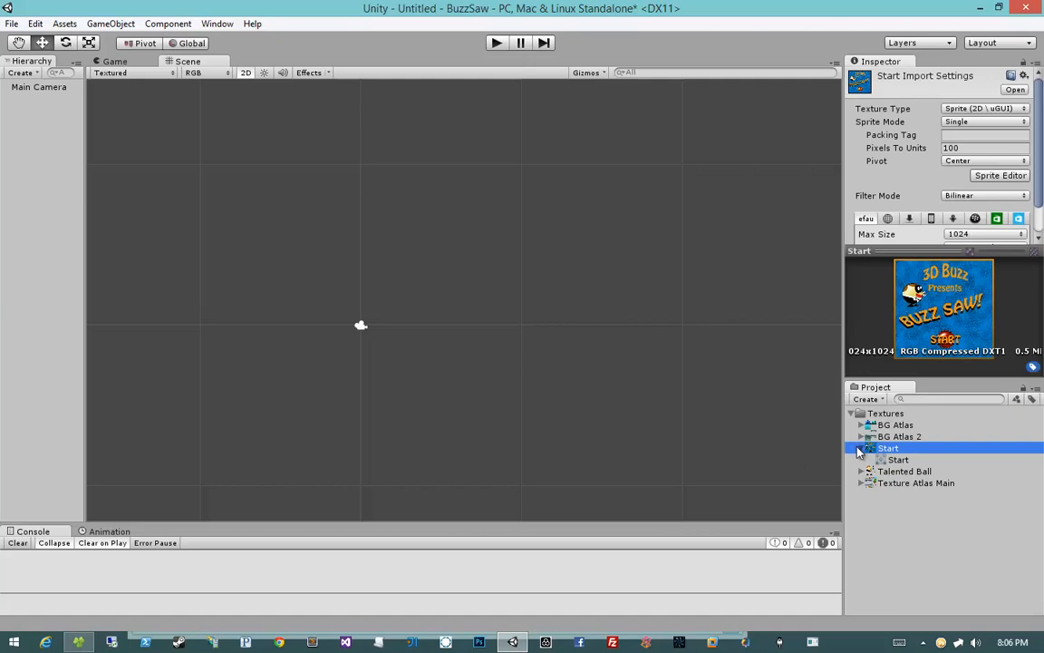
click(861, 449)
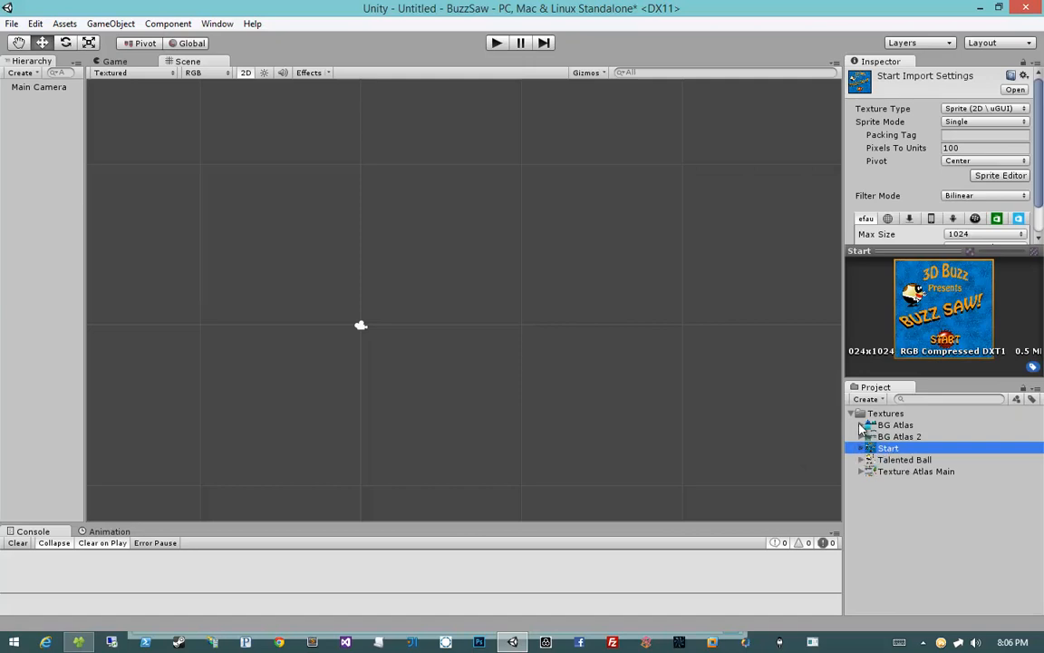
click(894, 427)
click(900, 439)
click(900, 425)
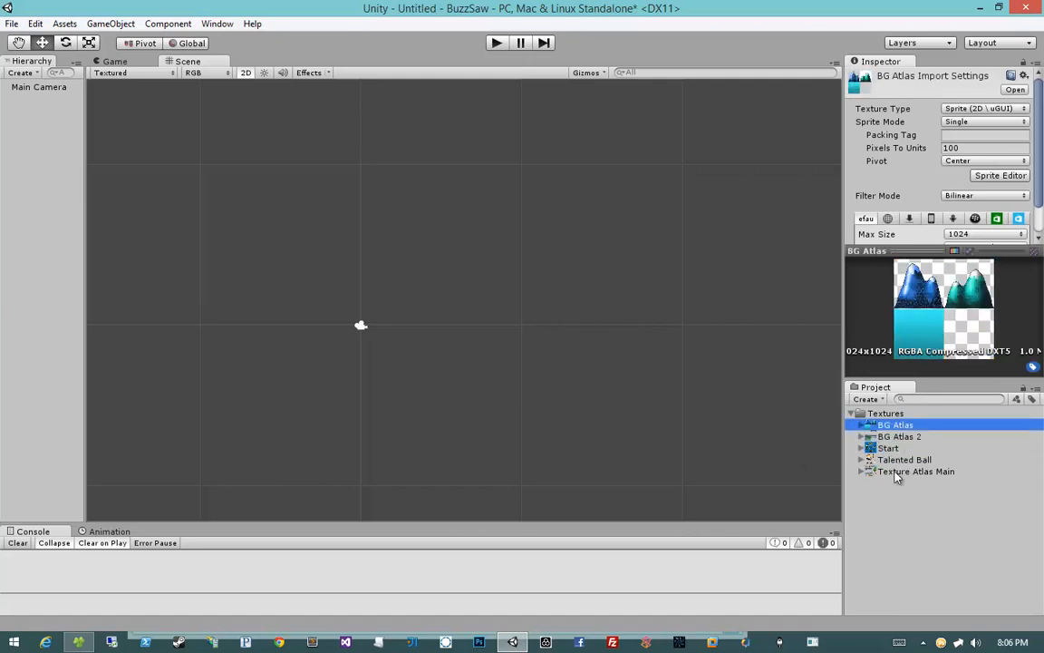
click(895, 472)
click(894, 484)
click(890, 470)
click(890, 462)
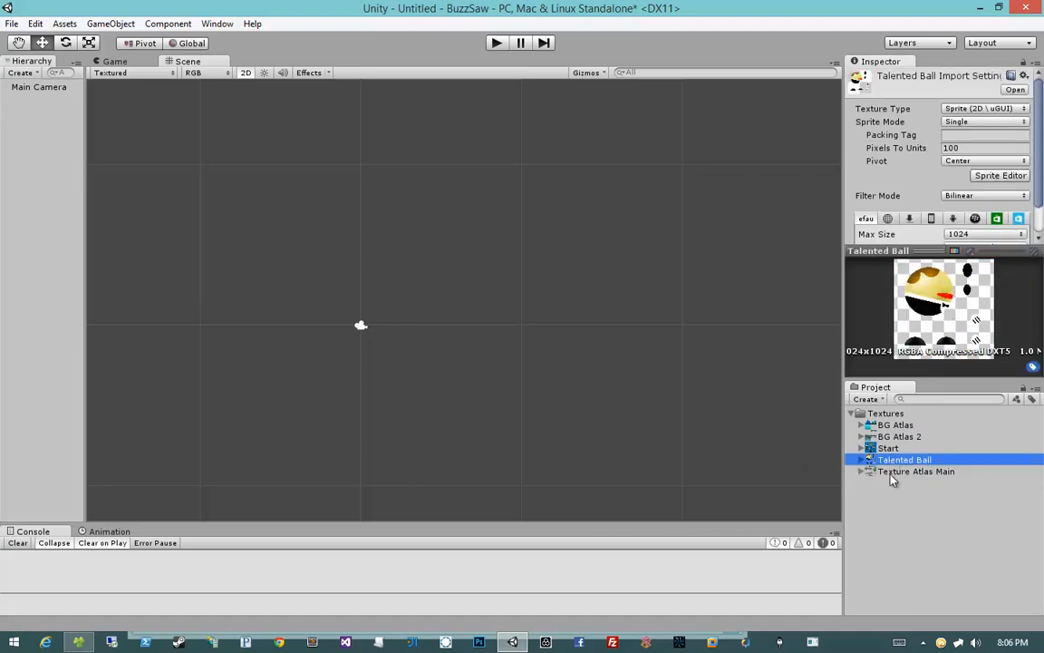
click(892, 490)
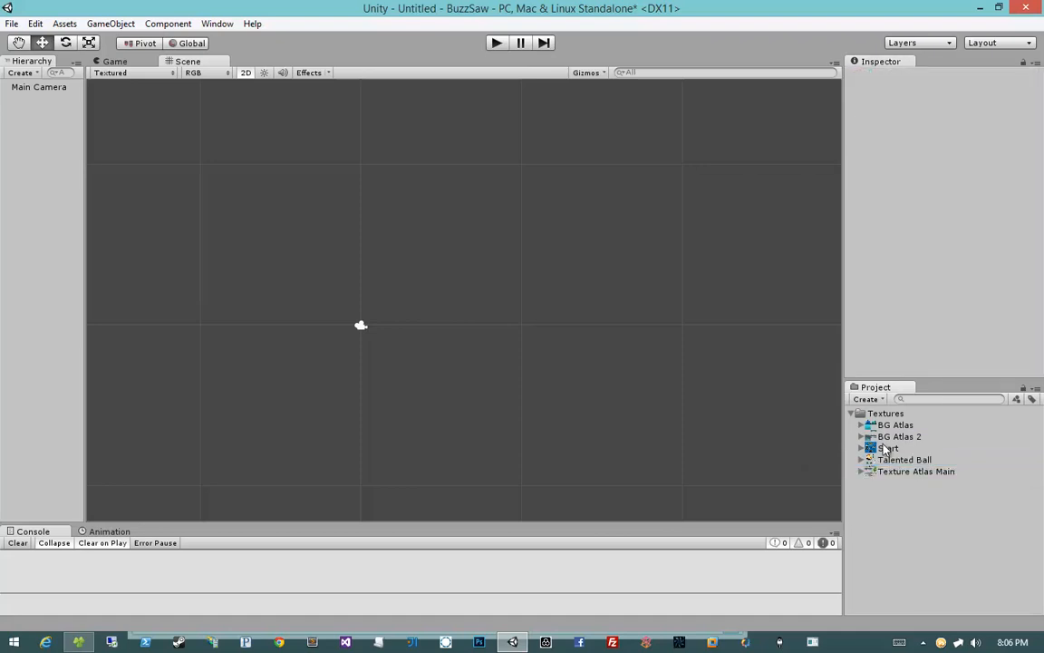
click(892, 425)
click(861, 424)
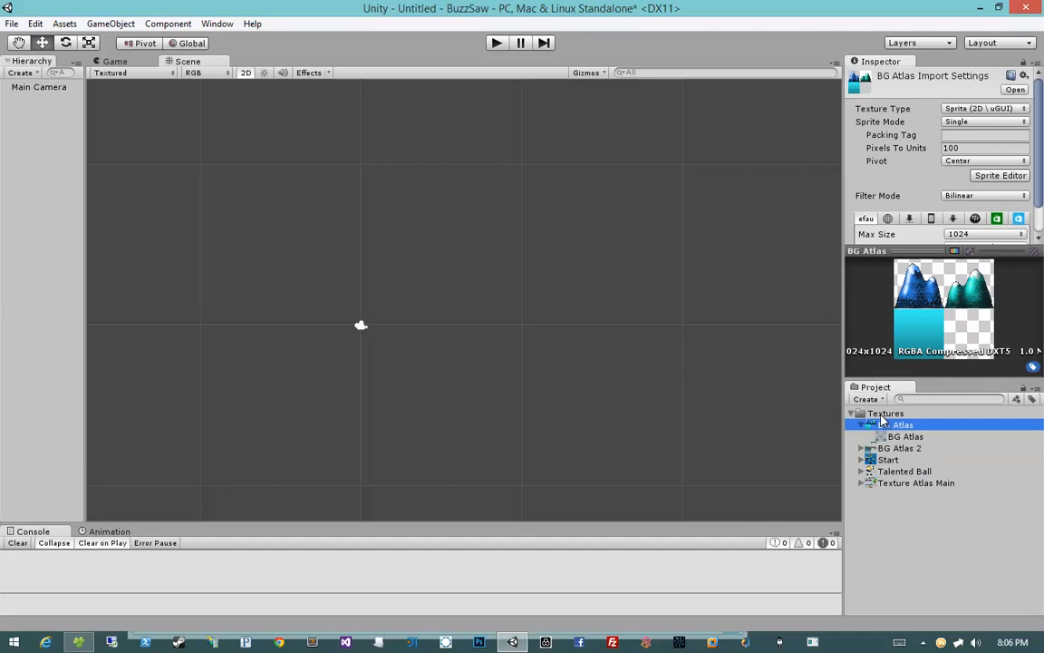
Step: Place the BG Atlas sprite in the scene and delete it again
drag(884, 421, 583, 290)
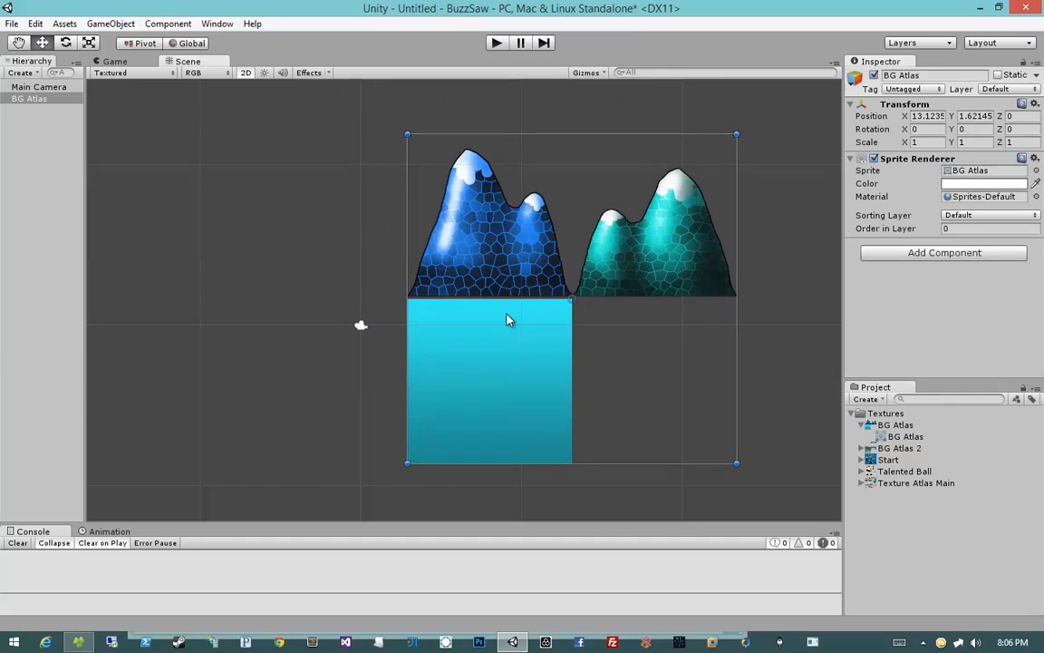
key(Delete)
Step: Select the BG Atlas texture and enlarge the import settings area by shrinking the preview
click(886, 426)
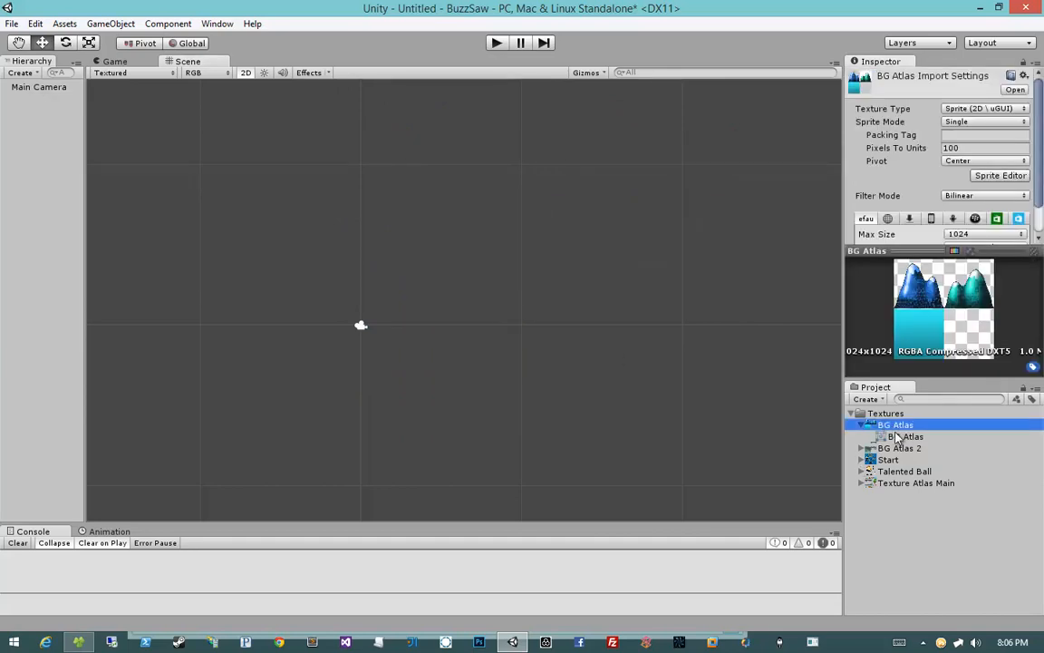
click(904, 436)
click(904, 428)
drag(866, 253, 866, 372)
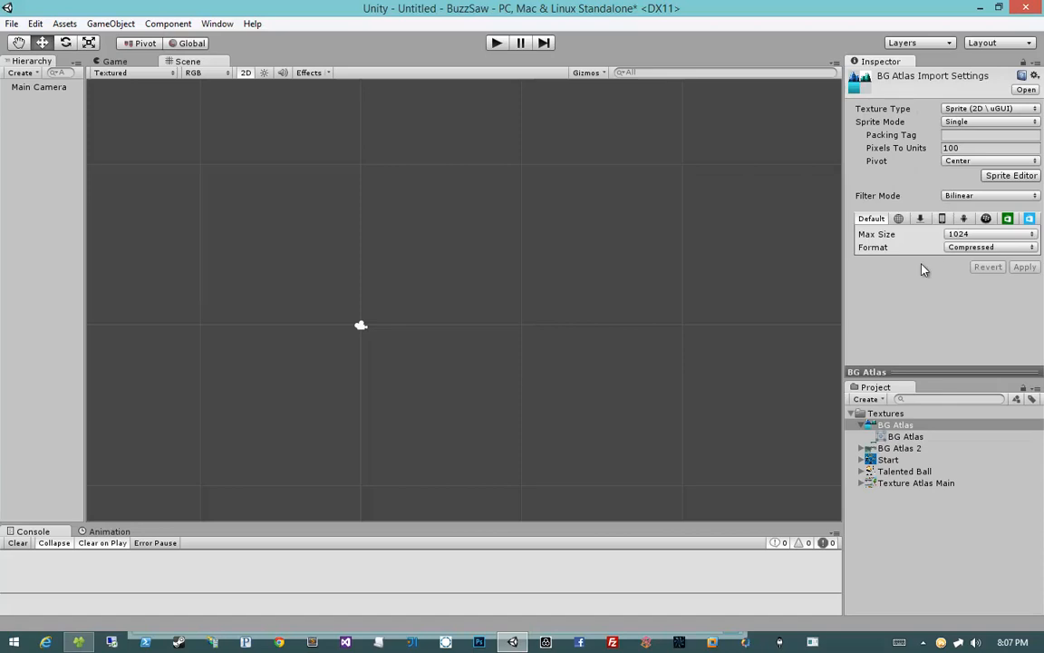
Step: Review the Max Size options and the iPhone override settings for the BG Atlas texture
click(956, 235)
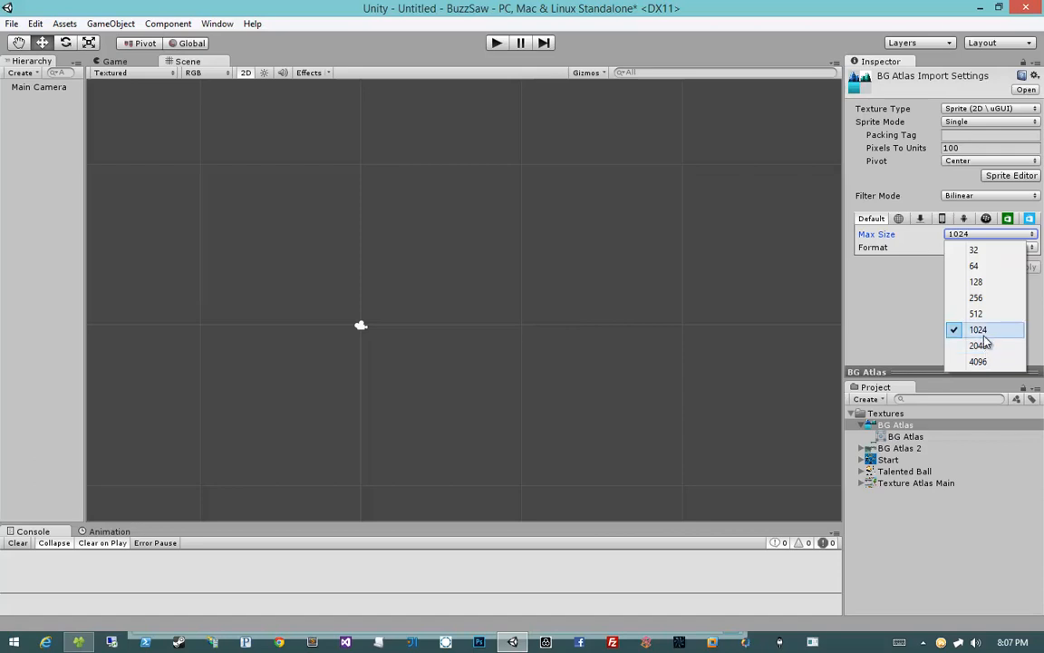
click(879, 317)
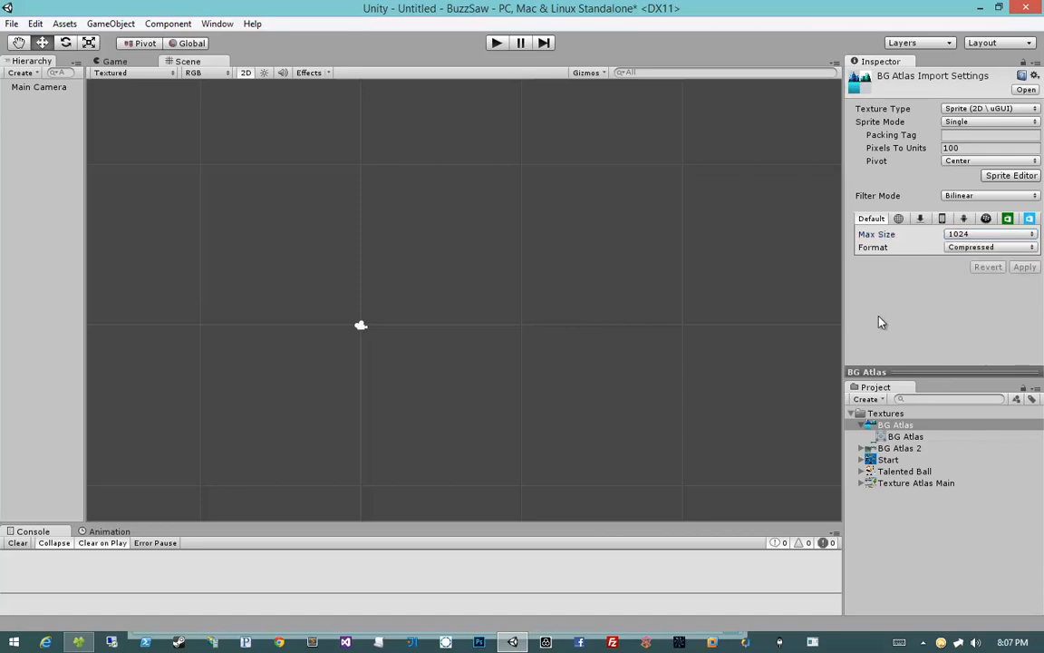
click(943, 219)
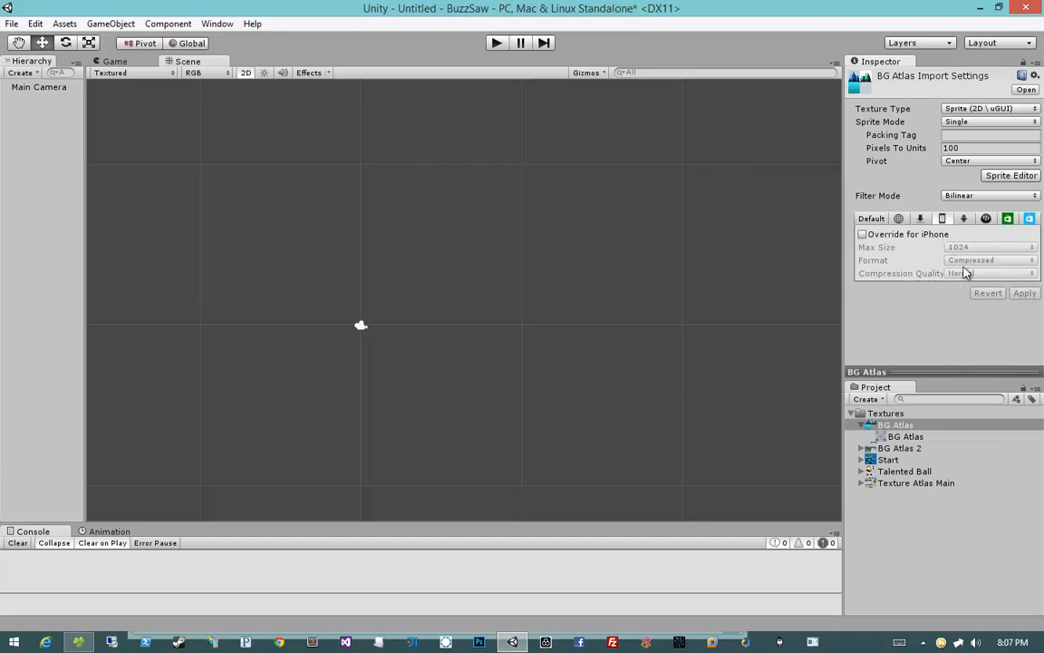
click(869, 218)
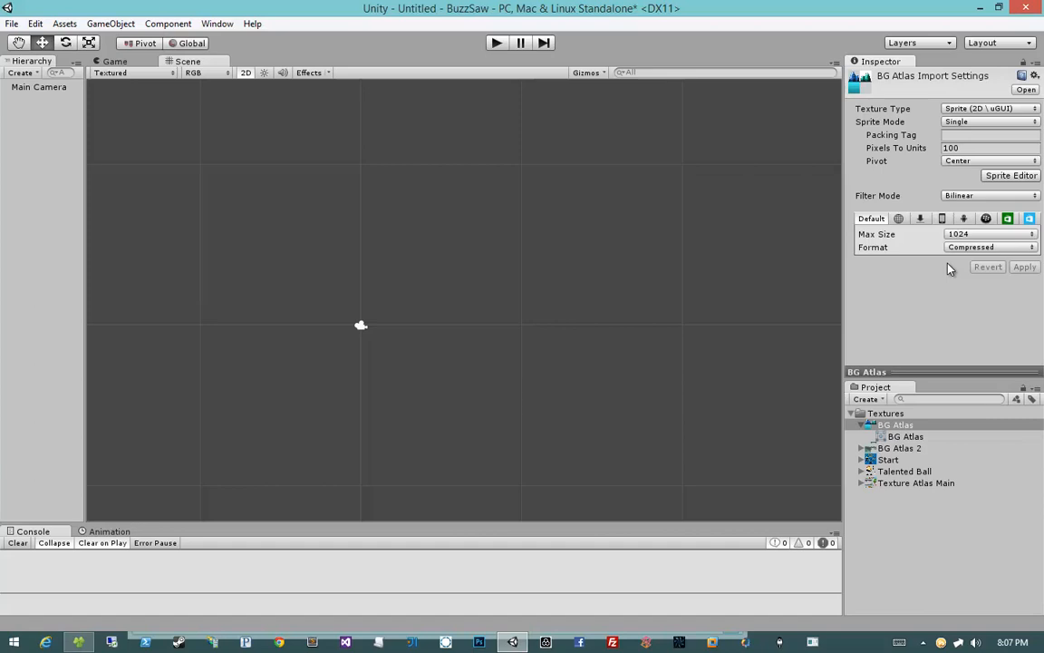
Step: Set the BG Atlas texture's Max Size to 2048 and apply the import settings
click(1008, 234)
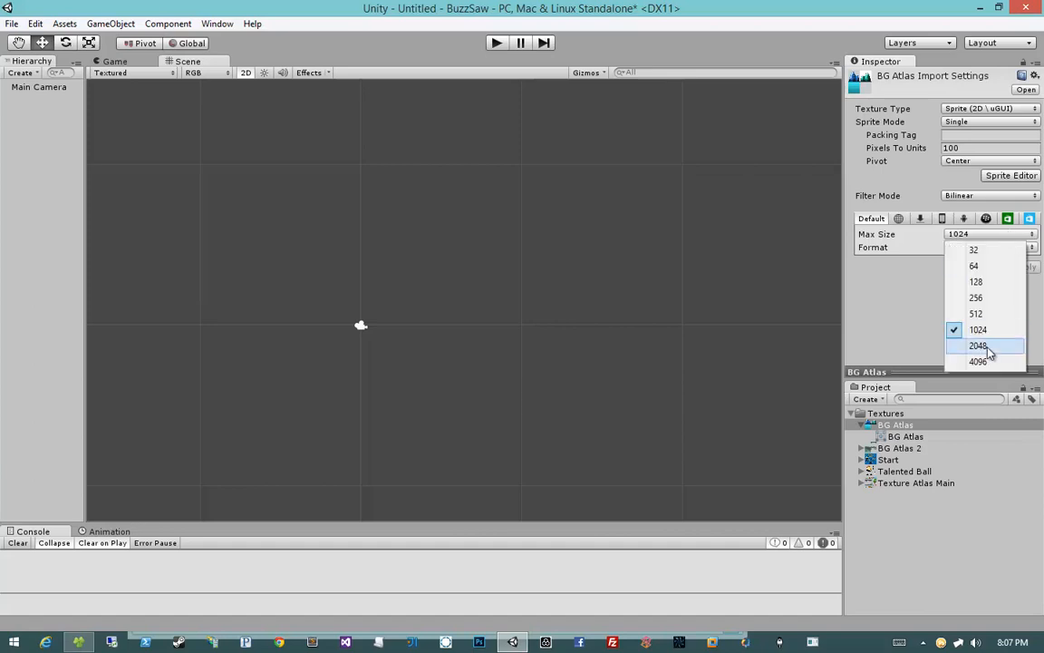
click(986, 346)
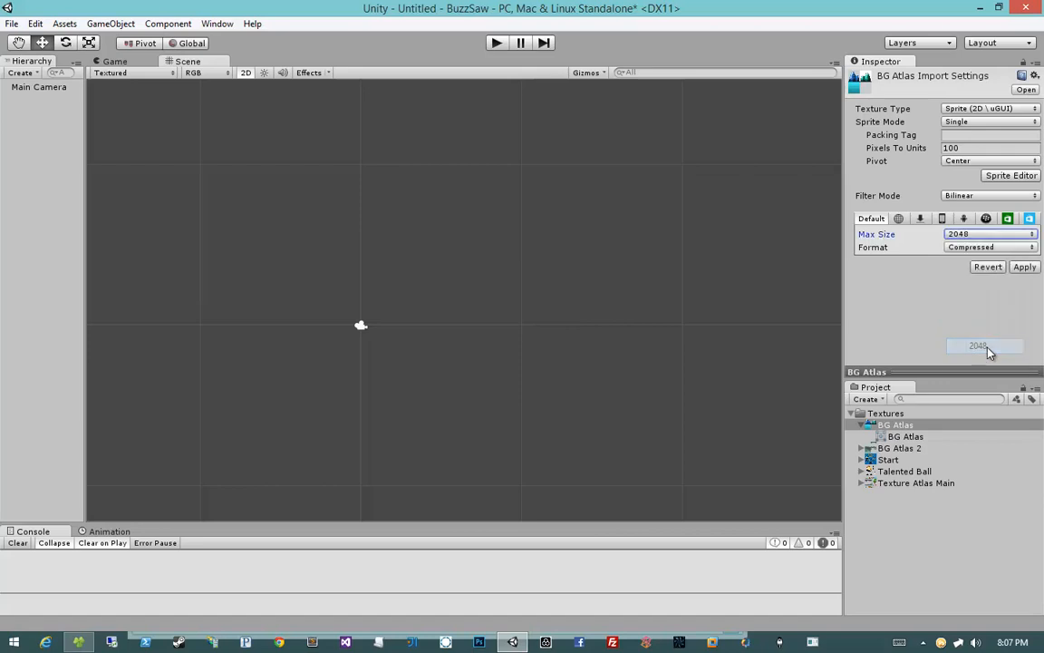
click(1024, 267)
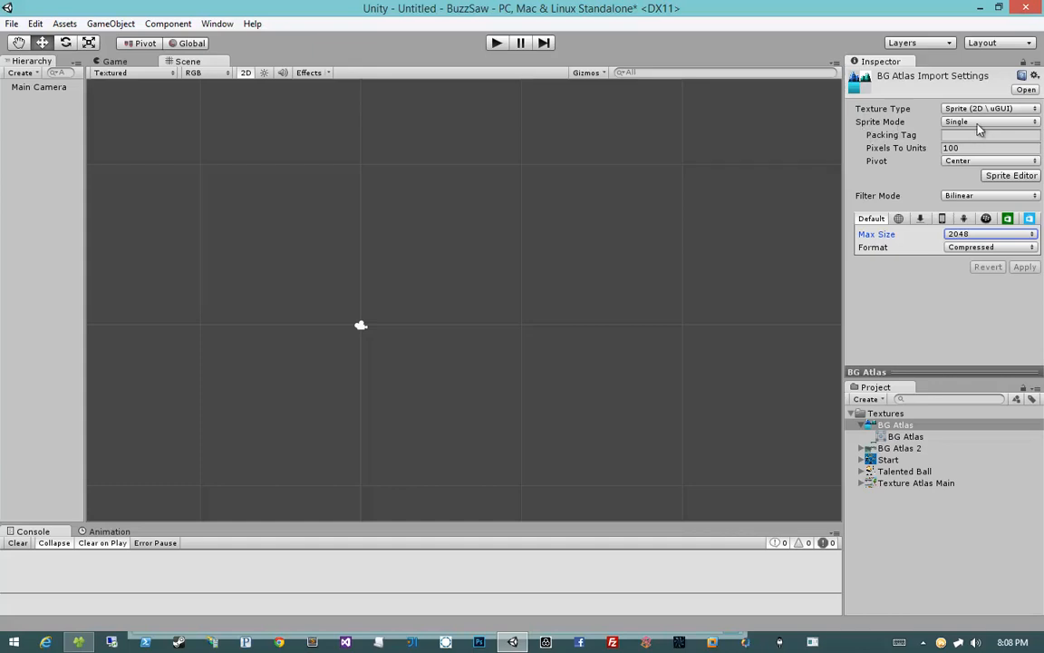
Step: Place the BG Atlas sprite in the scene to check it, then delete it
click(907, 437)
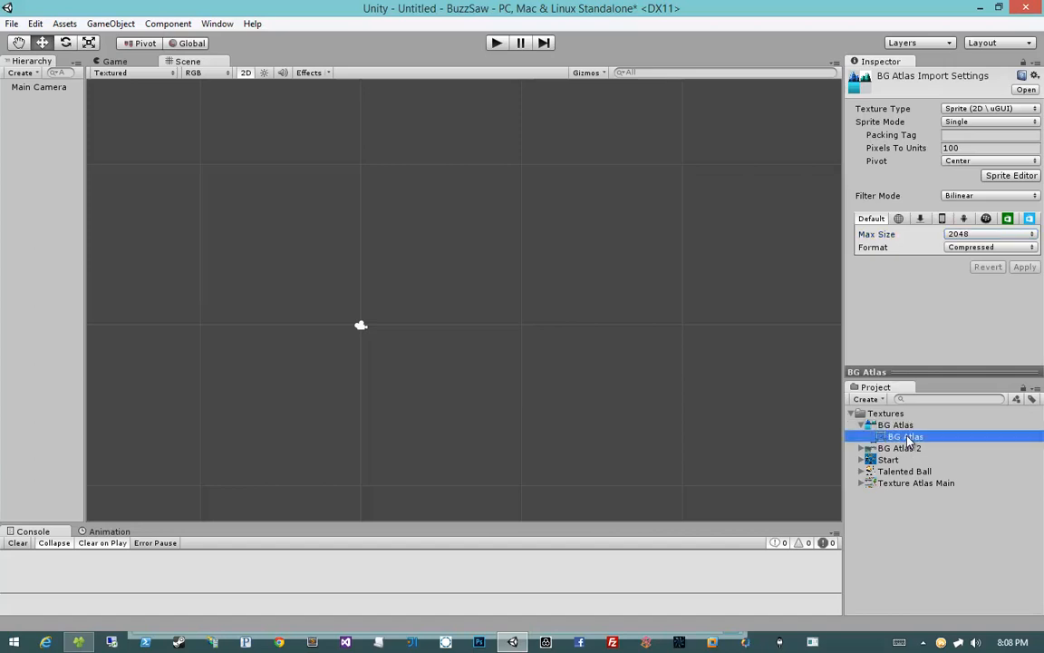
drag(909, 438, 900, 339)
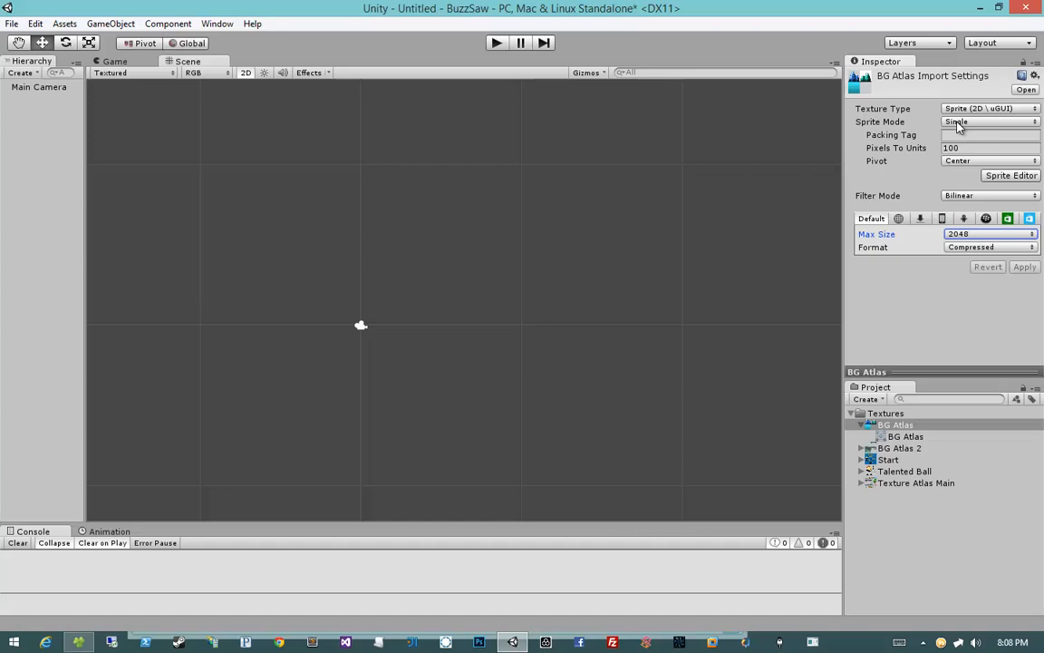
drag(896, 425, 590, 272)
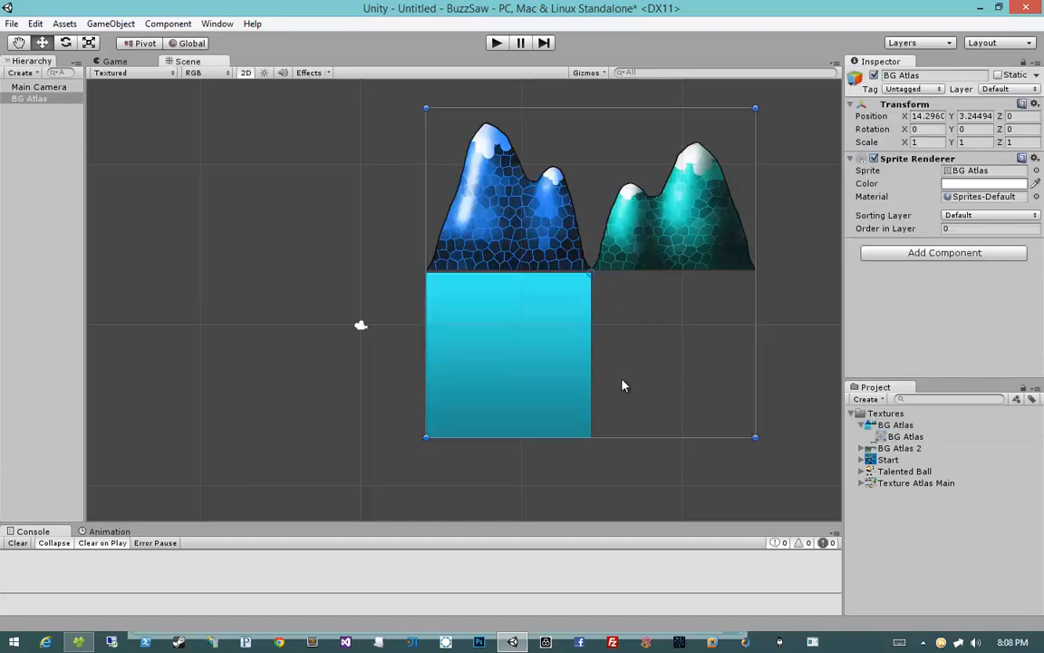
key(Delete)
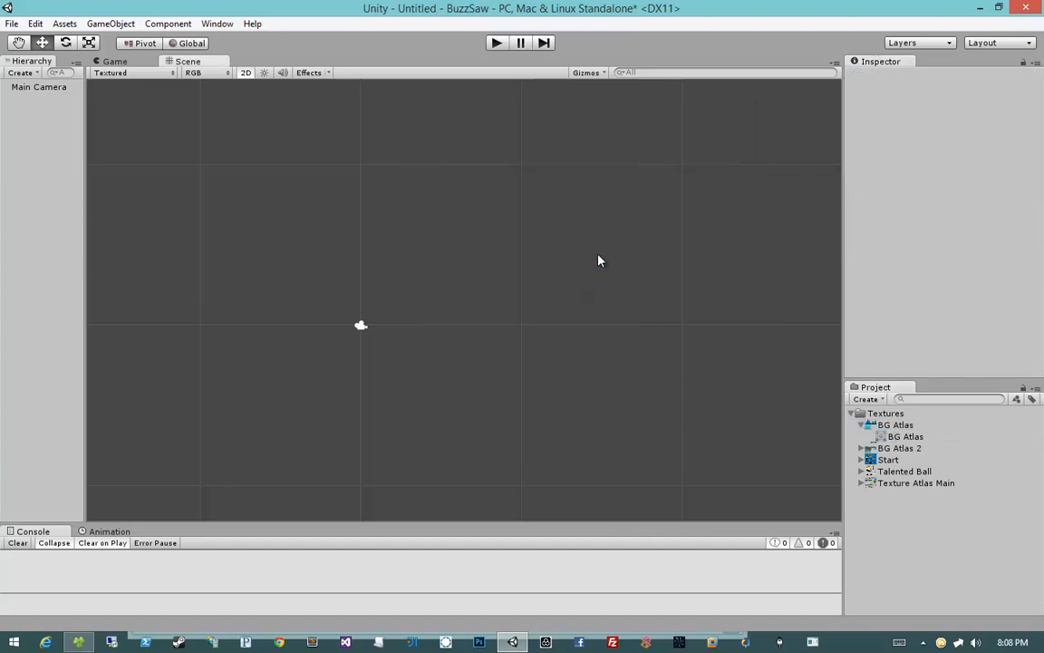
Step: Switch the BG Atlas texture's Sprite Mode to Multiple
click(889, 426)
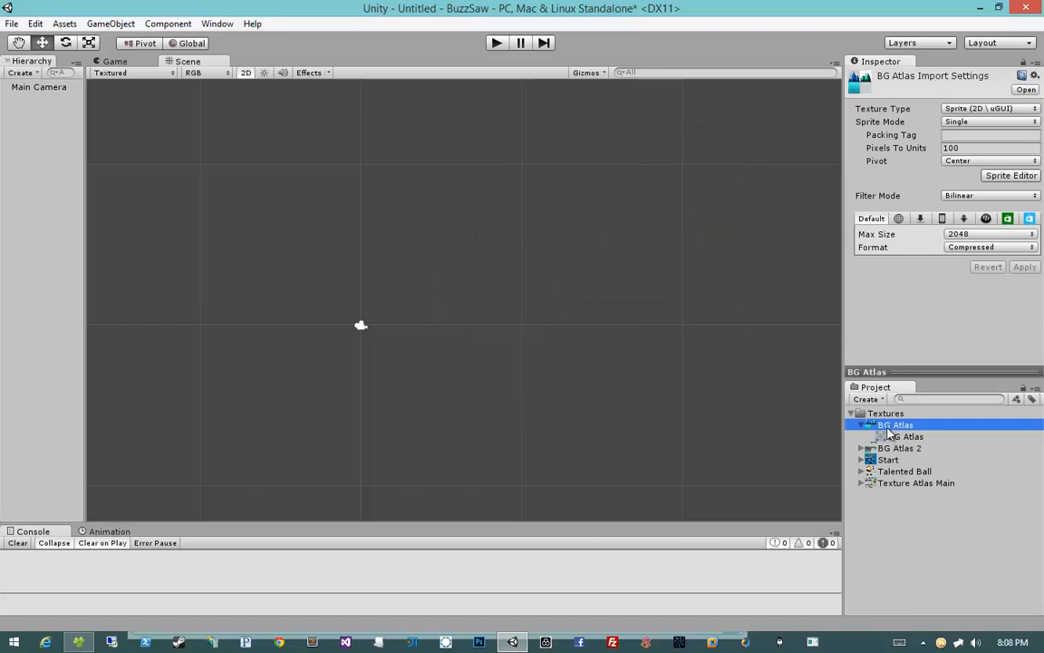
click(962, 122)
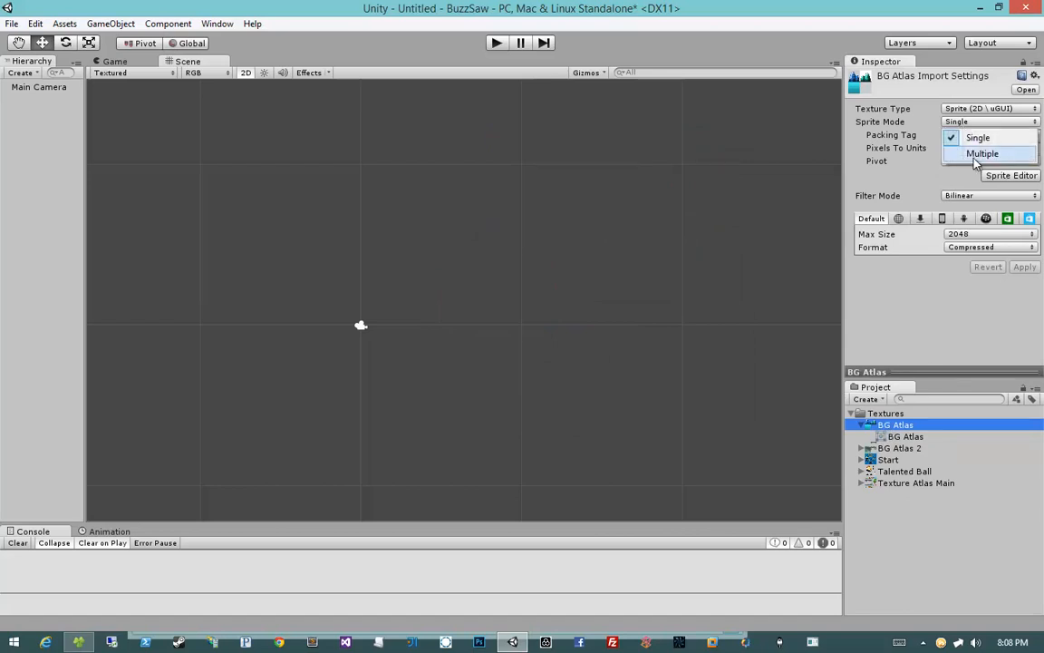
click(982, 154)
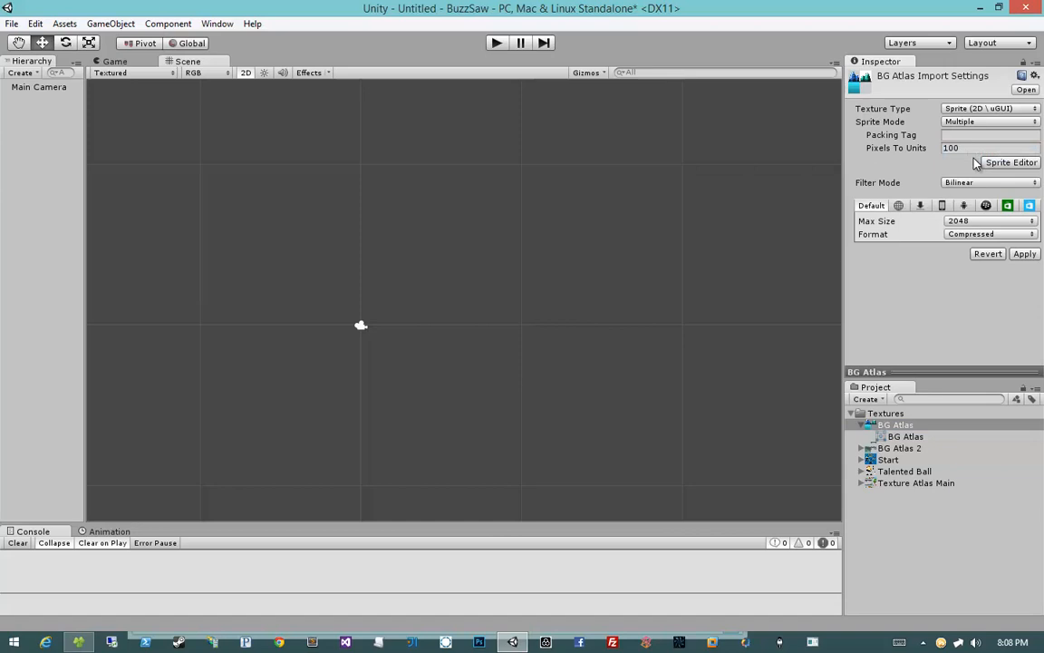
Step: Apply the Multiple sprite mode and try dragging the BG Atlas texture into the scene
click(1019, 254)
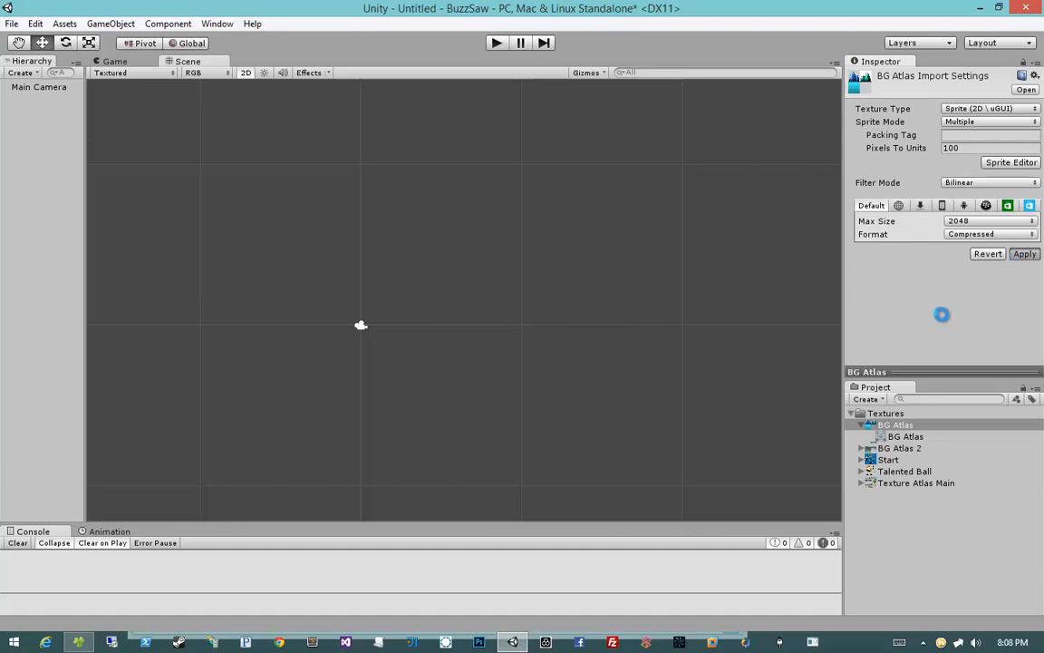
click(868, 428)
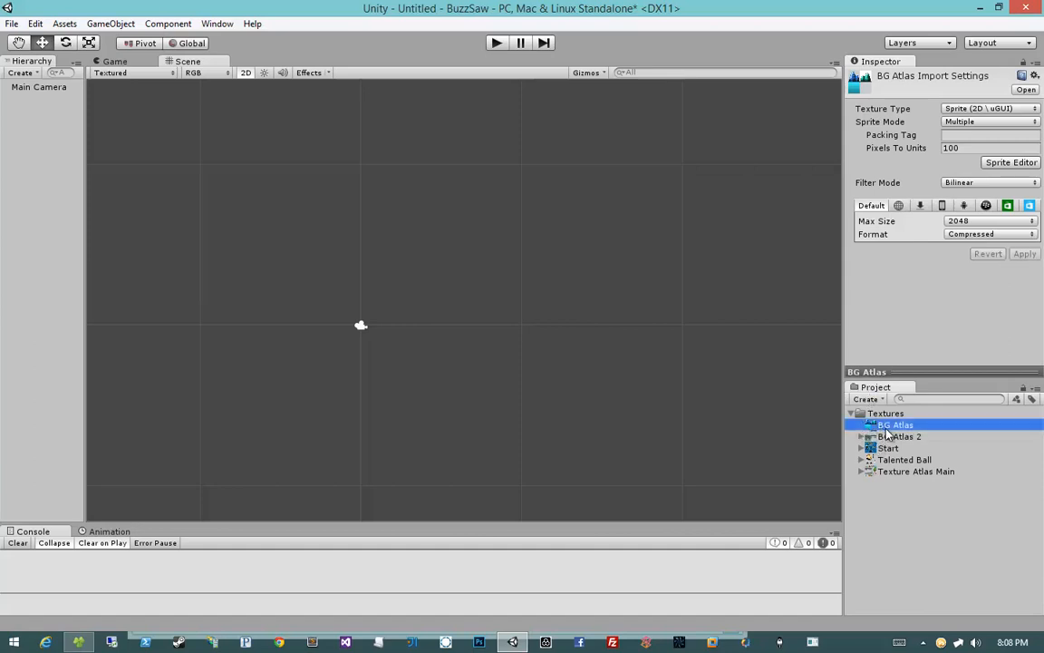
drag(883, 425, 589, 275)
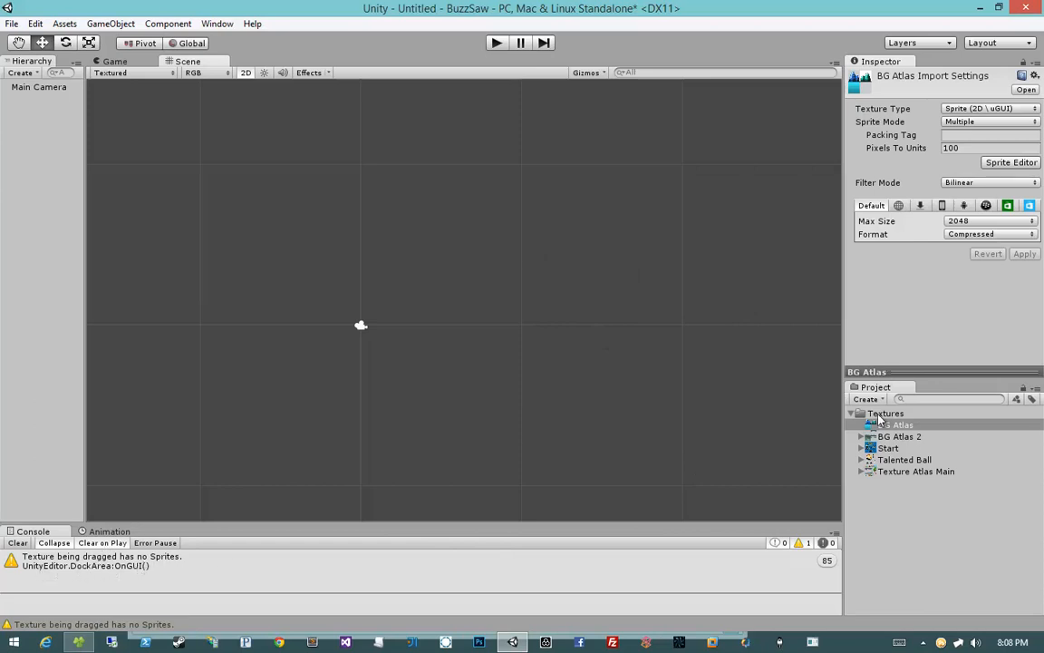
Step: Enlarge the BG Atlas preview pane to examine the texture
click(923, 426)
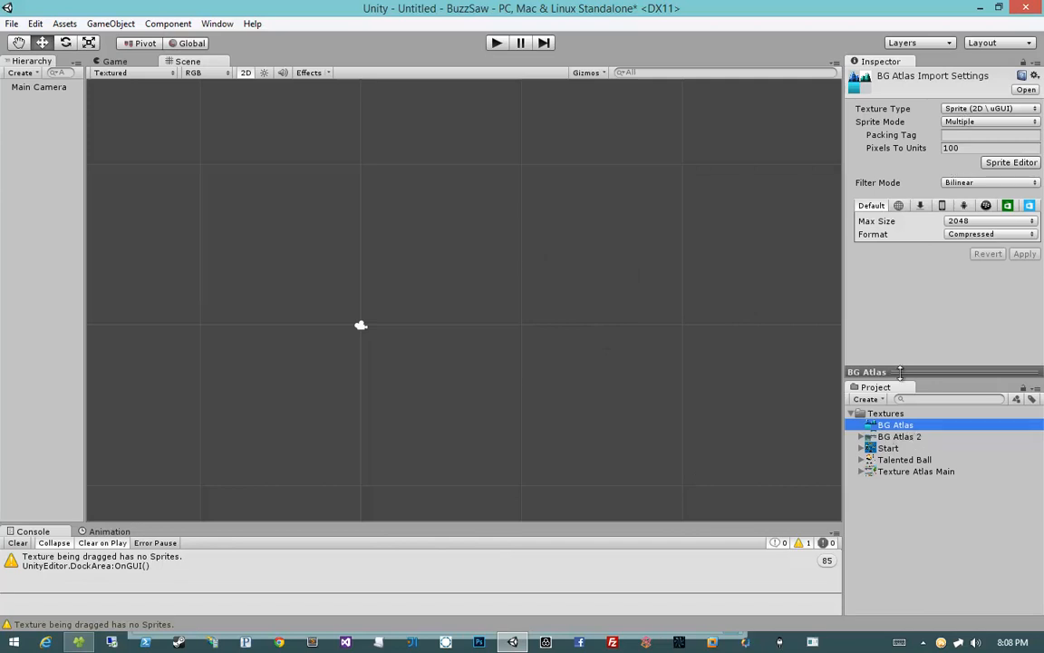
drag(902, 371, 902, 269)
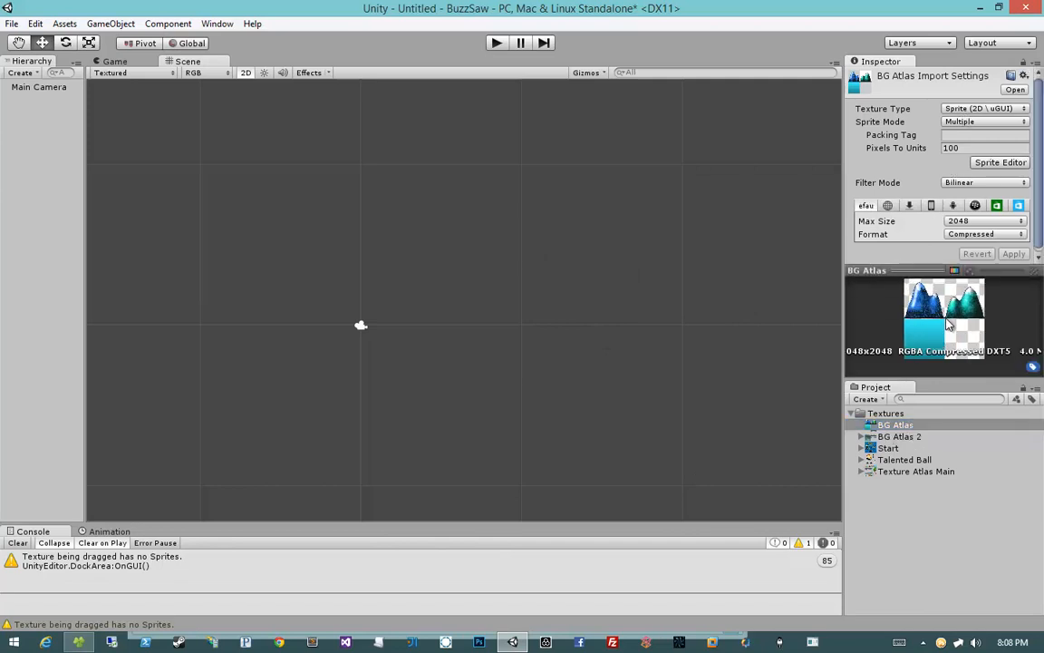
click(937, 270)
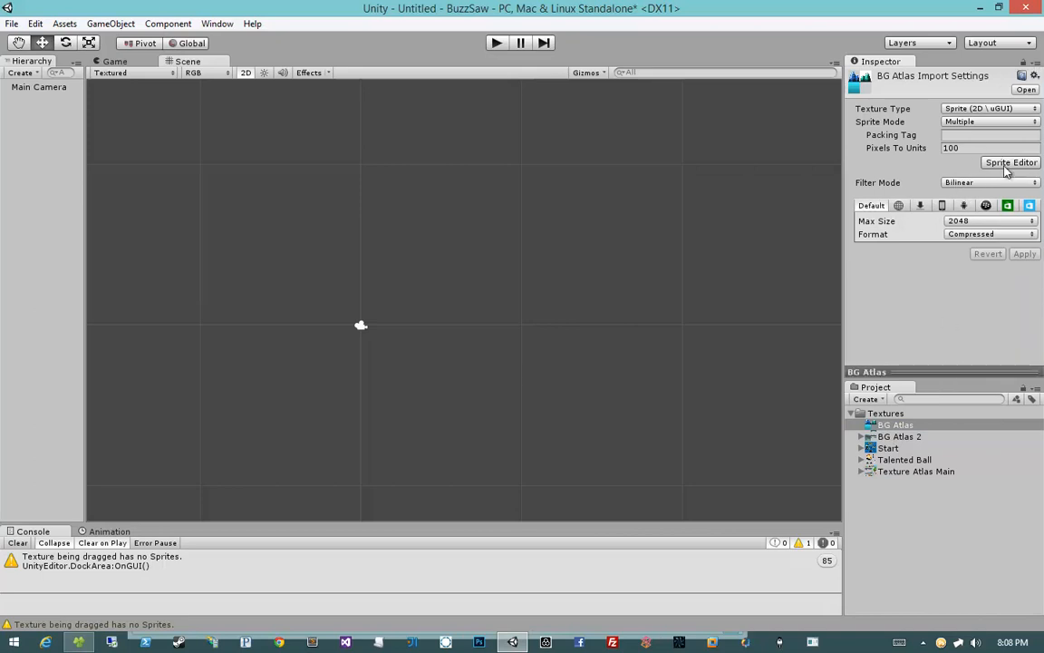
Step: Switch the BG Atlas Sprite Mode to Single and back to Multiple
click(986, 121)
click(977, 137)
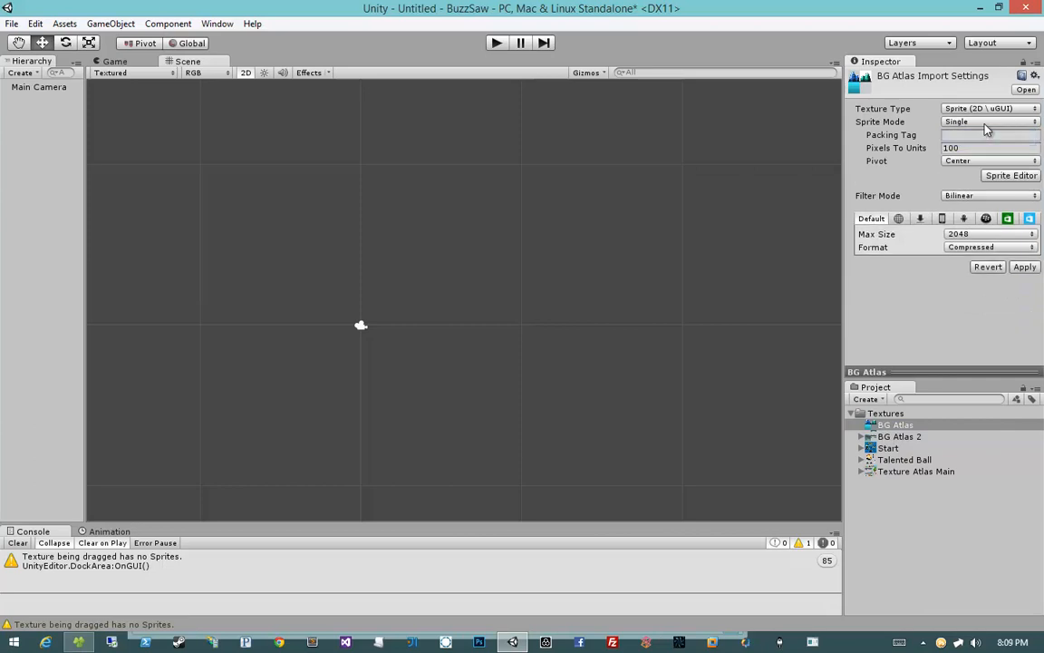
click(986, 121)
click(982, 153)
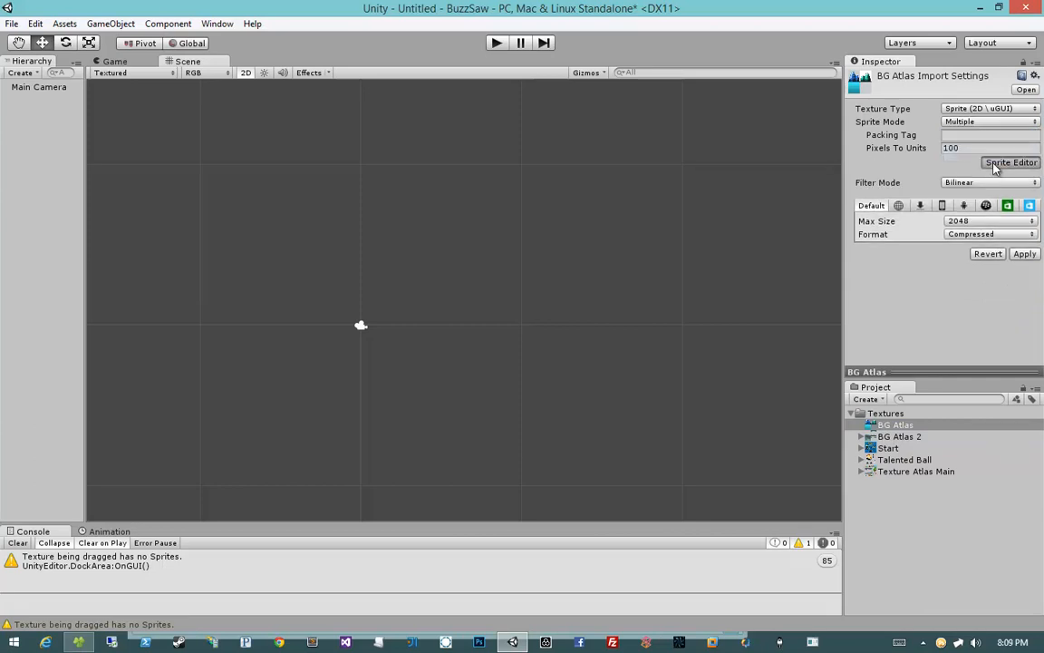
Step: Open the Sprite Editor and draw a sprite rectangle around the blue mountain, about 1029 x 1006 px
click(1008, 162)
drag(597, 60, 578, 68)
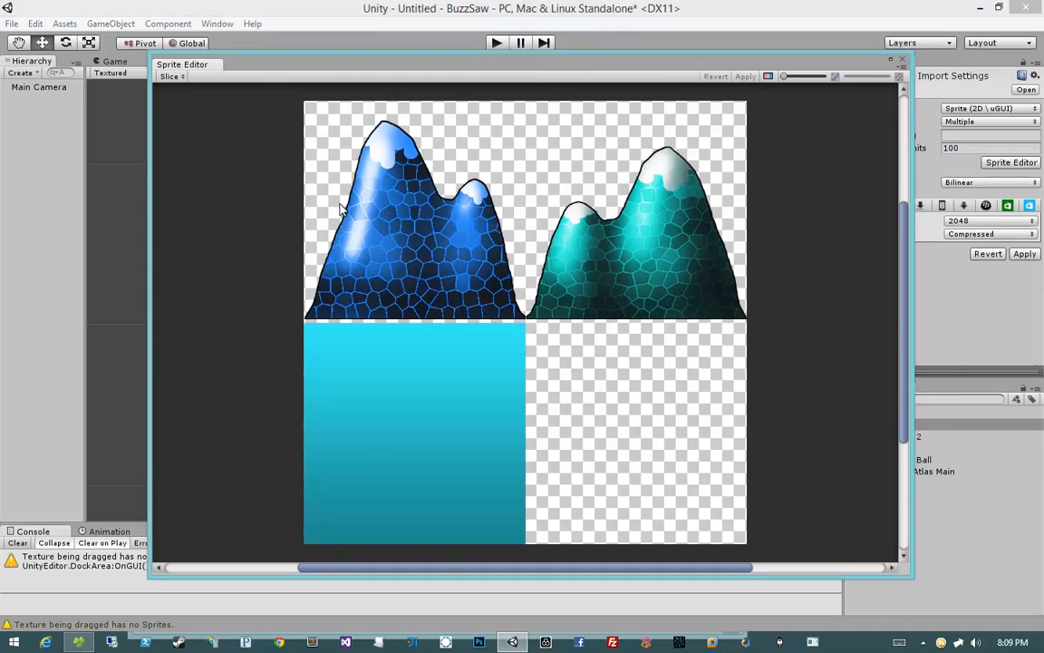
drag(339, 204, 570, 375)
drag(496, 302, 443, 193)
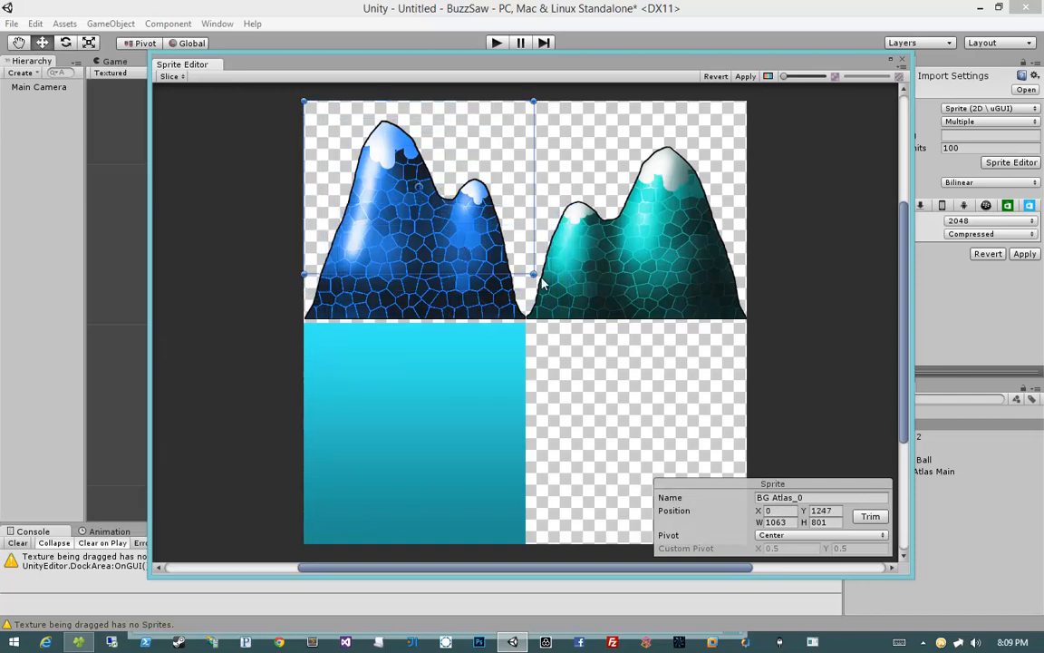
drag(533, 274, 526, 319)
Step: Draw a second sprite rectangle over the teal mountain and stretch it to the tile's corner
drag(536, 362, 701, 255)
drag(615, 328, 606, 139)
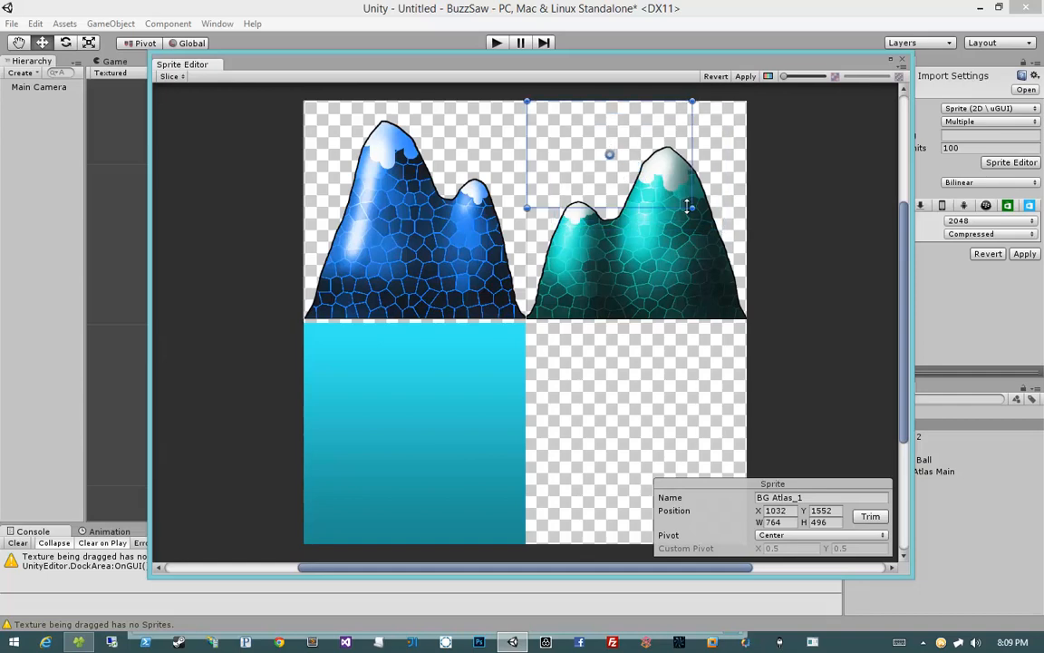
drag(692, 209, 754, 319)
Step: Draw a third sprite rectangle over the gradient tile, about 1029 x 1019 px
drag(673, 371, 362, 513)
drag(503, 420, 441, 454)
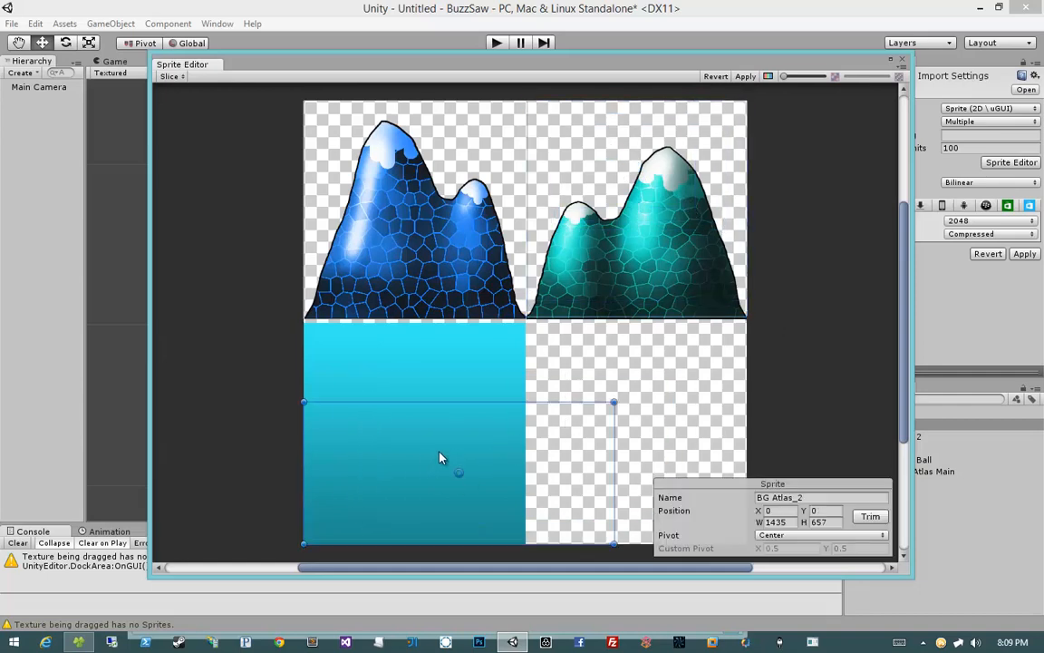
drag(615, 401, 527, 324)
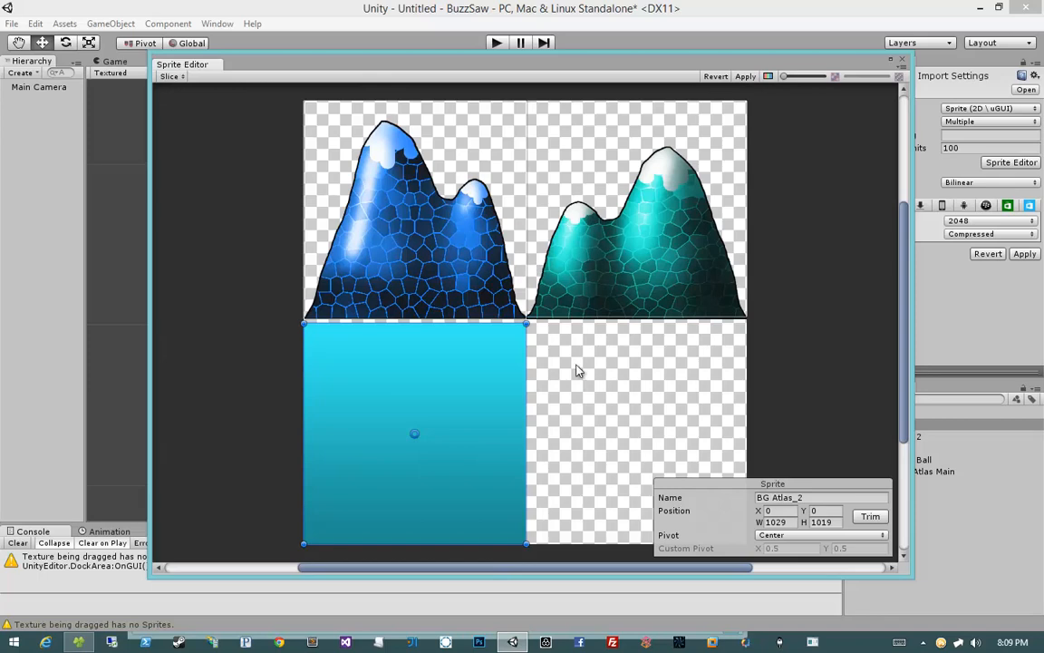
Step: Select the blue mountain sprite rectangle and delete it
click(571, 272)
click(490, 258)
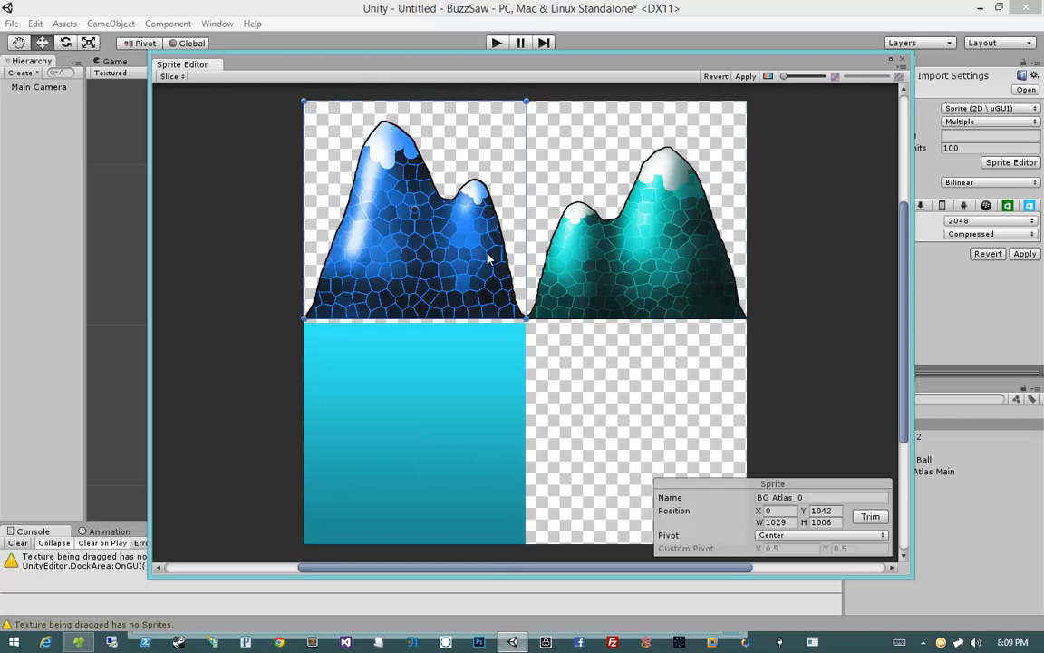
key(Delete)
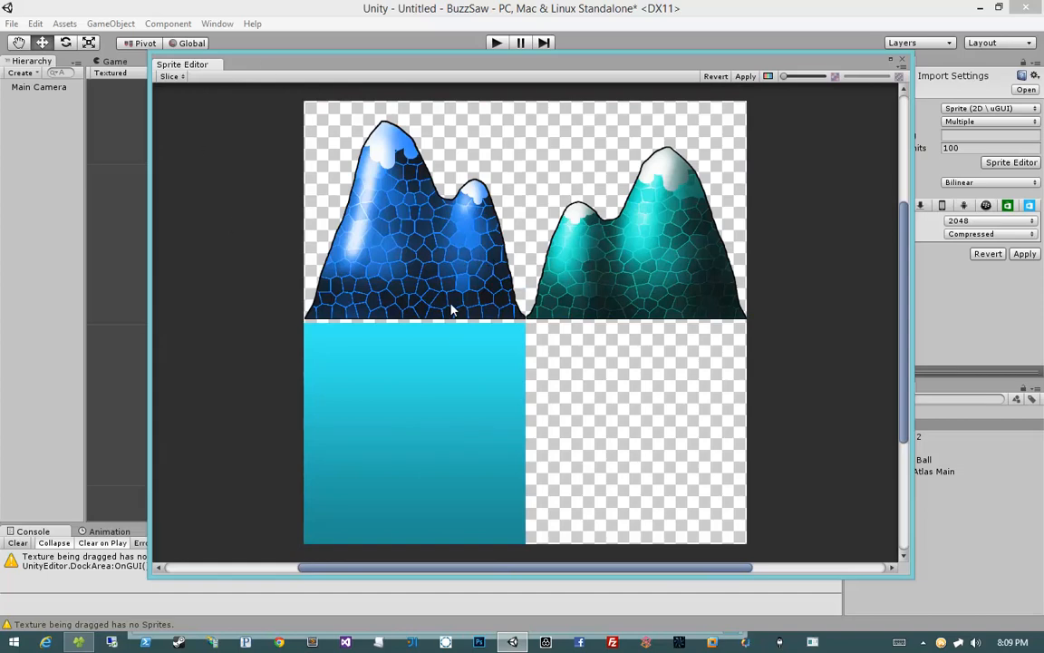
Step: Open the slicing options and set the slice type to Grid
scroll(450, 306, up, 1)
scroll(450, 305, down, 2)
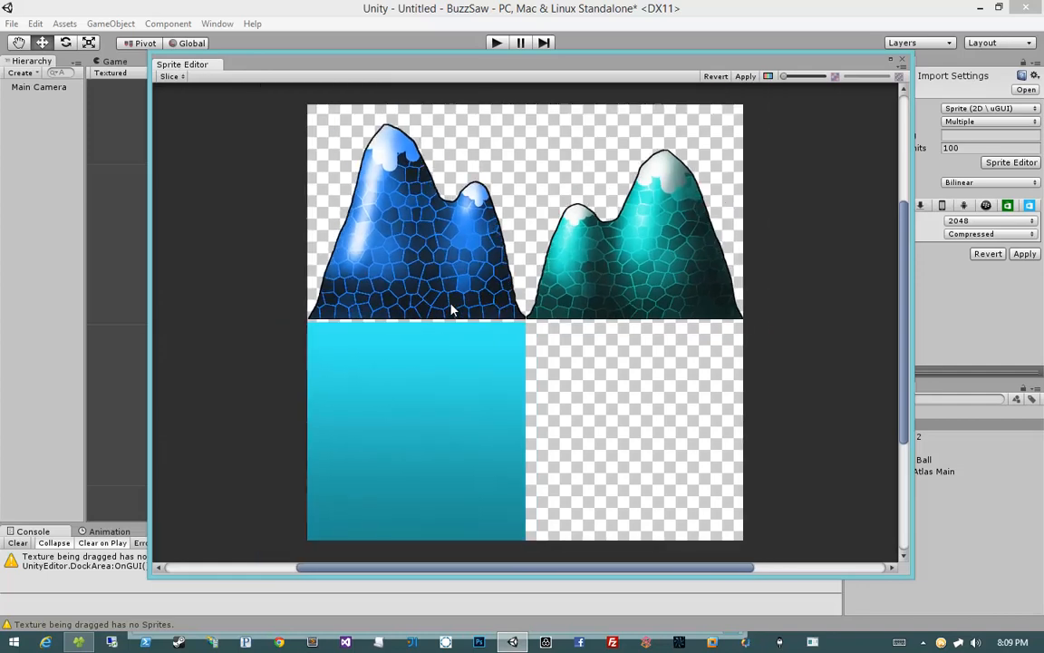
click(172, 76)
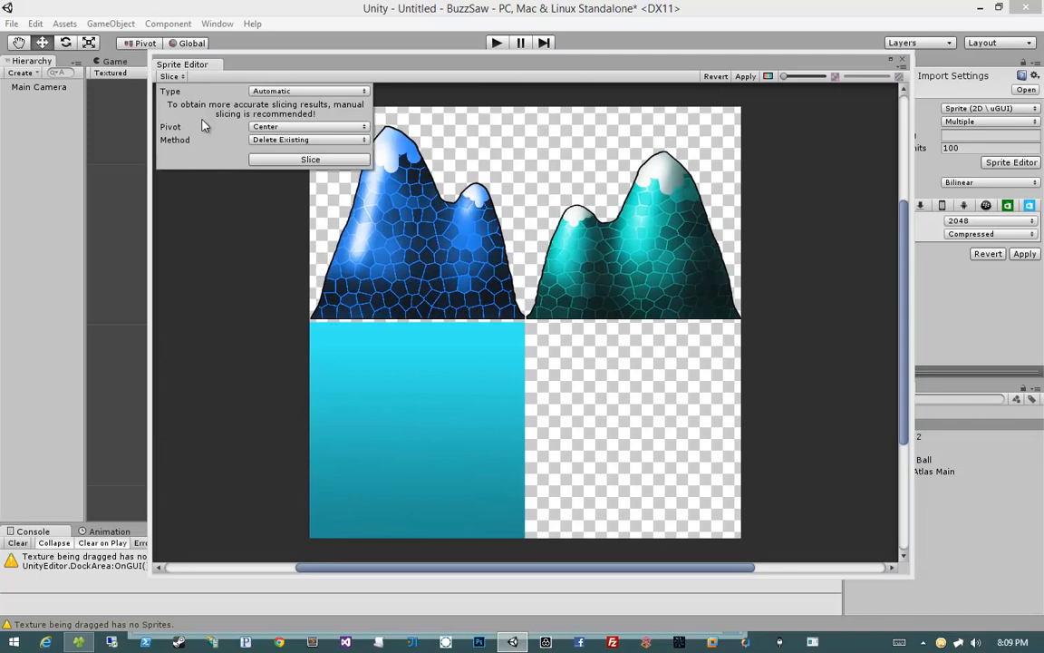
click(270, 91)
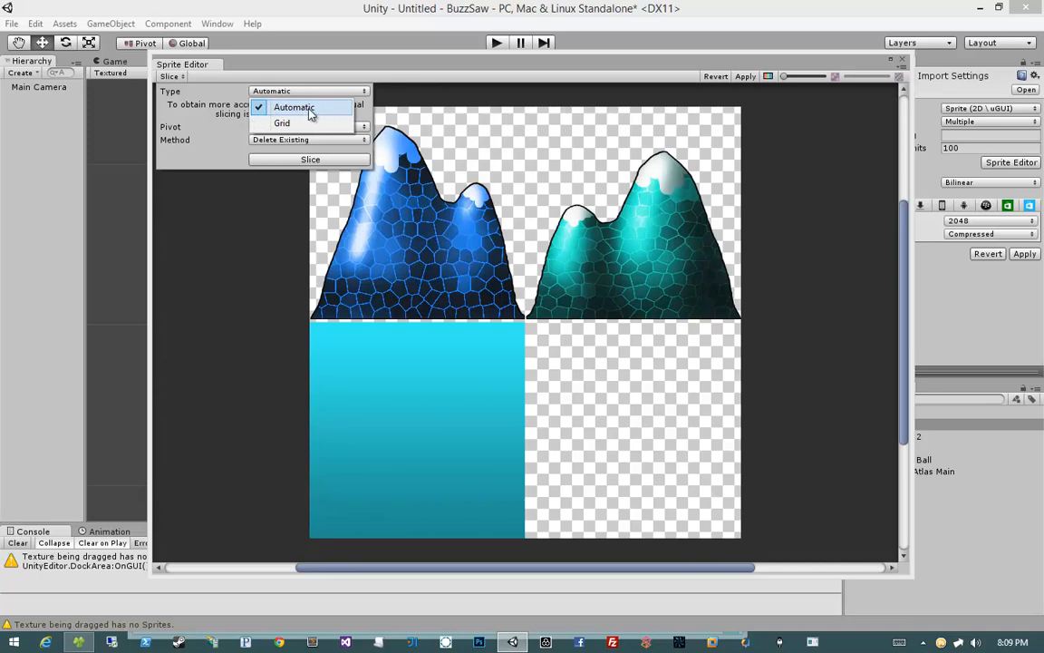
click(282, 122)
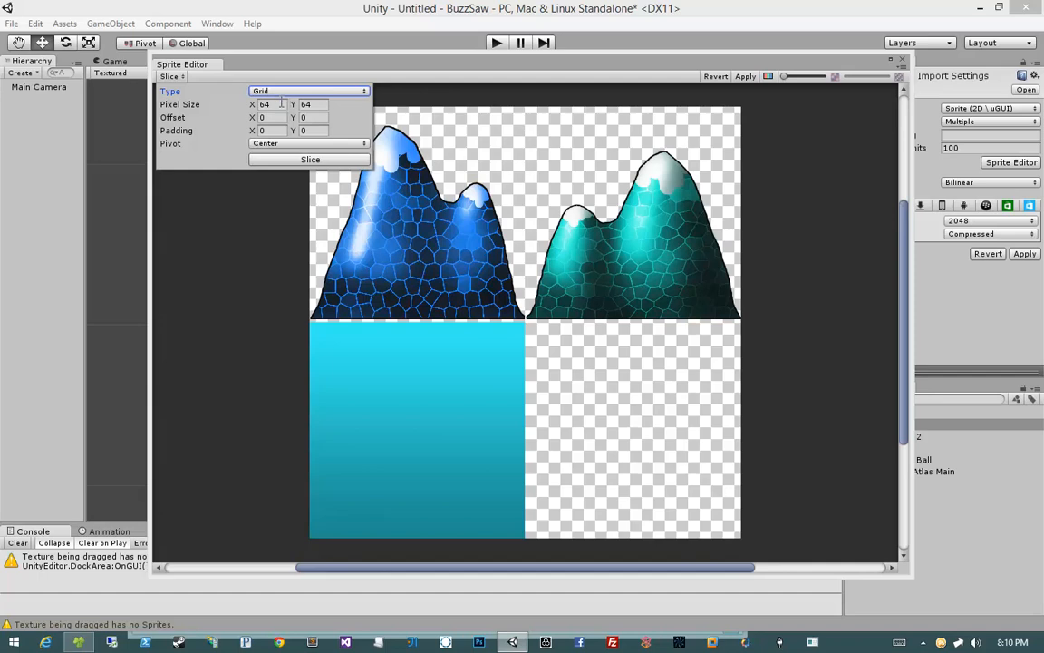
Step: Set the grid pixel size to 1024 by 1024 and slice the atlas
click(281, 103)
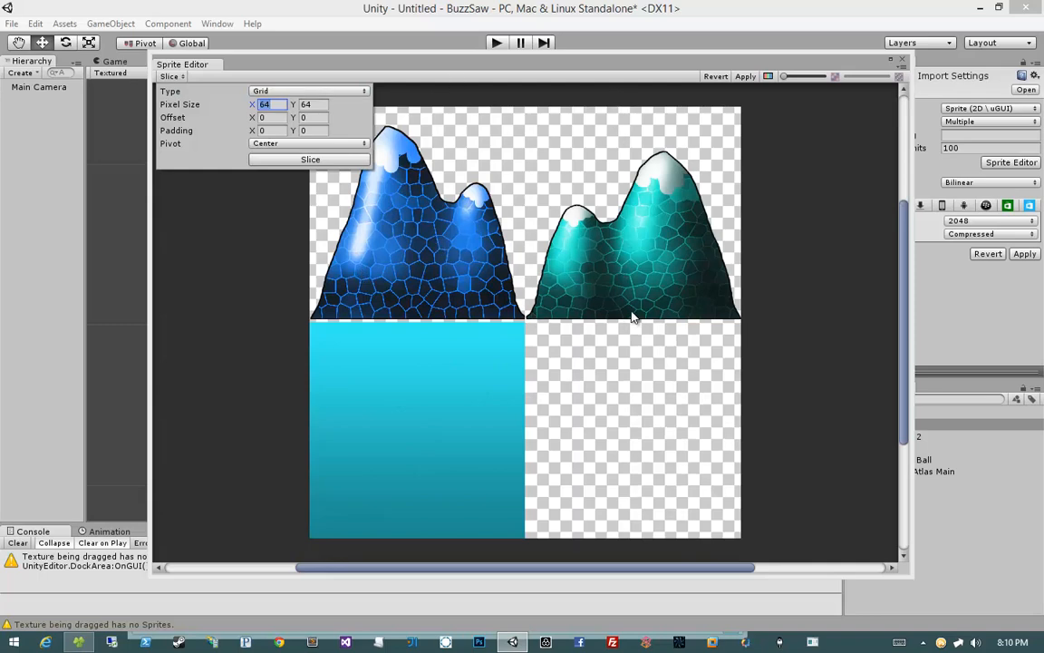
text(1024)
key(Tab)
text(1024)
key(Tab)
key(Tab)
key(Tab)
key(Tab)
click(263, 117)
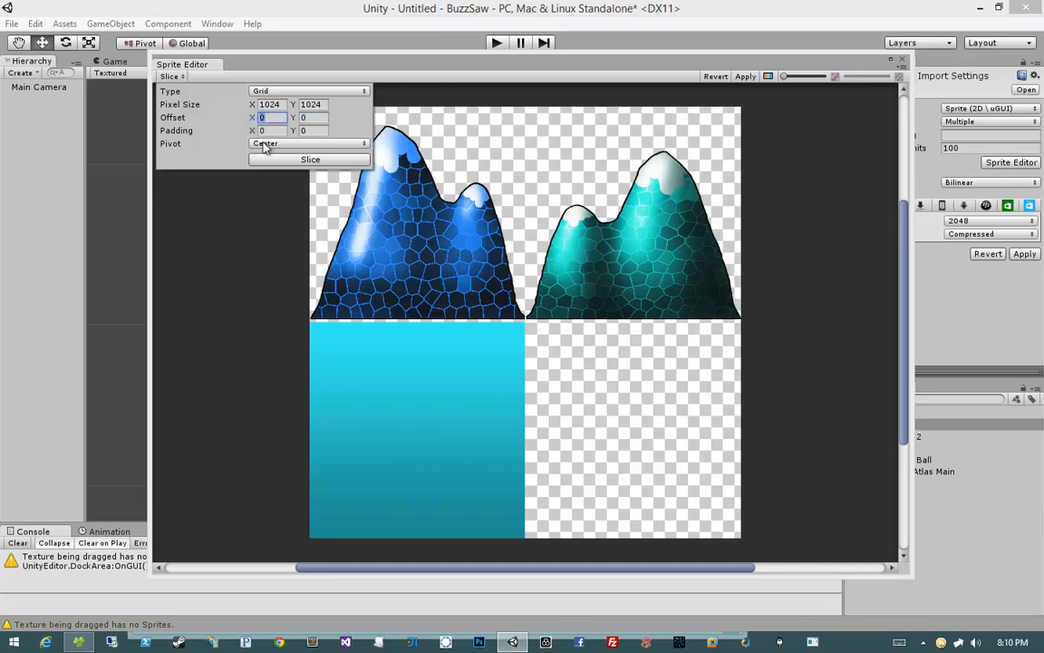
click(263, 144)
click(267, 145)
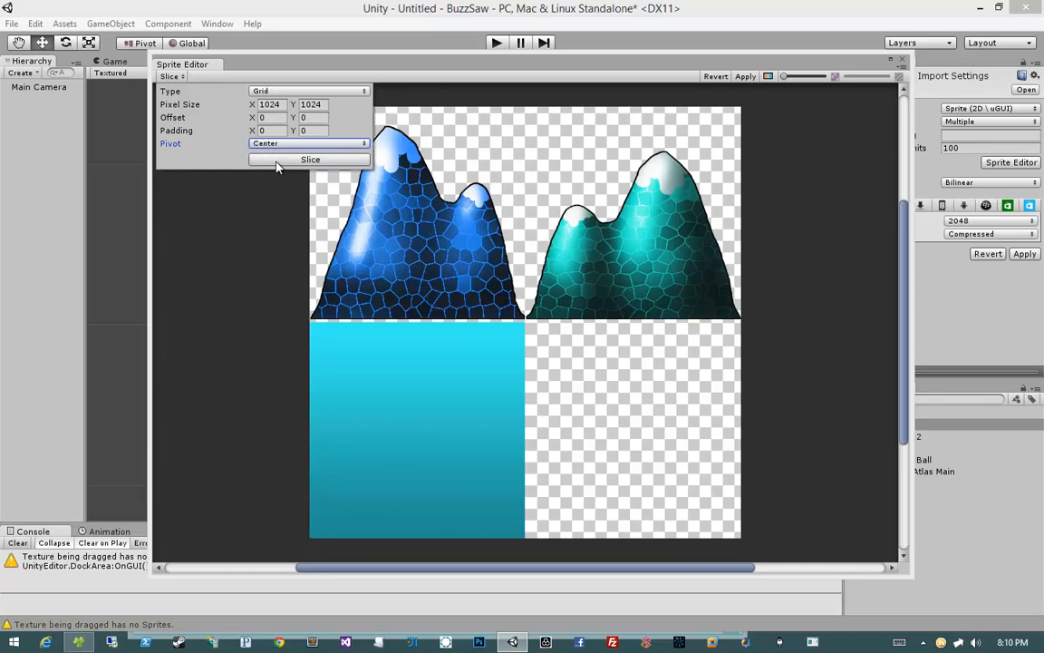
click(277, 163)
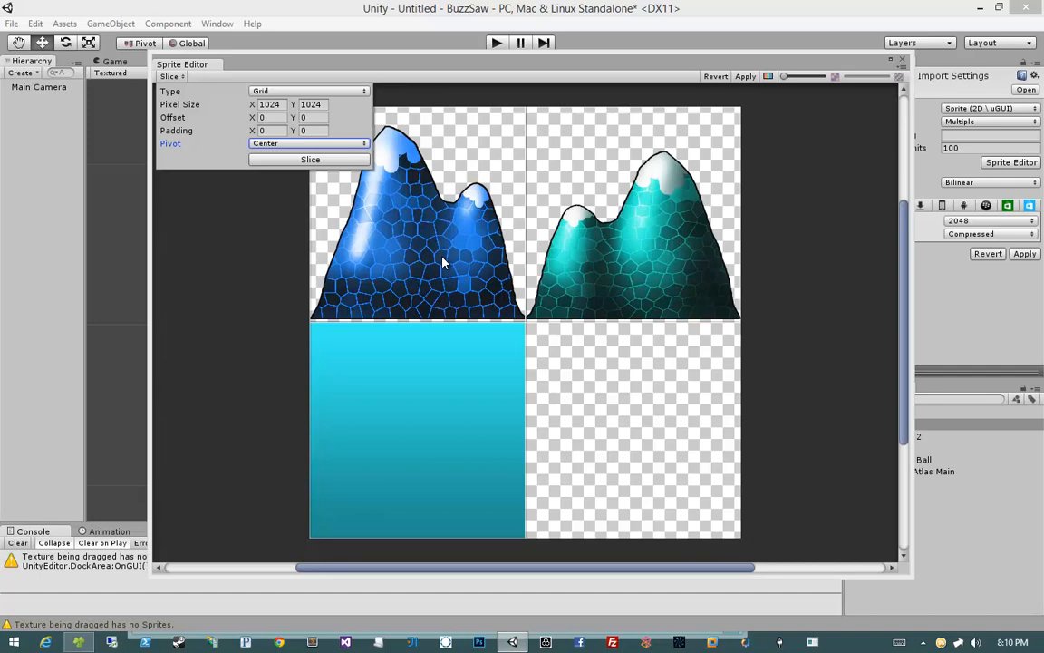
Step: Select each sliced sprite in turn to inspect its name, position and size
click(397, 229)
click(597, 263)
click(485, 421)
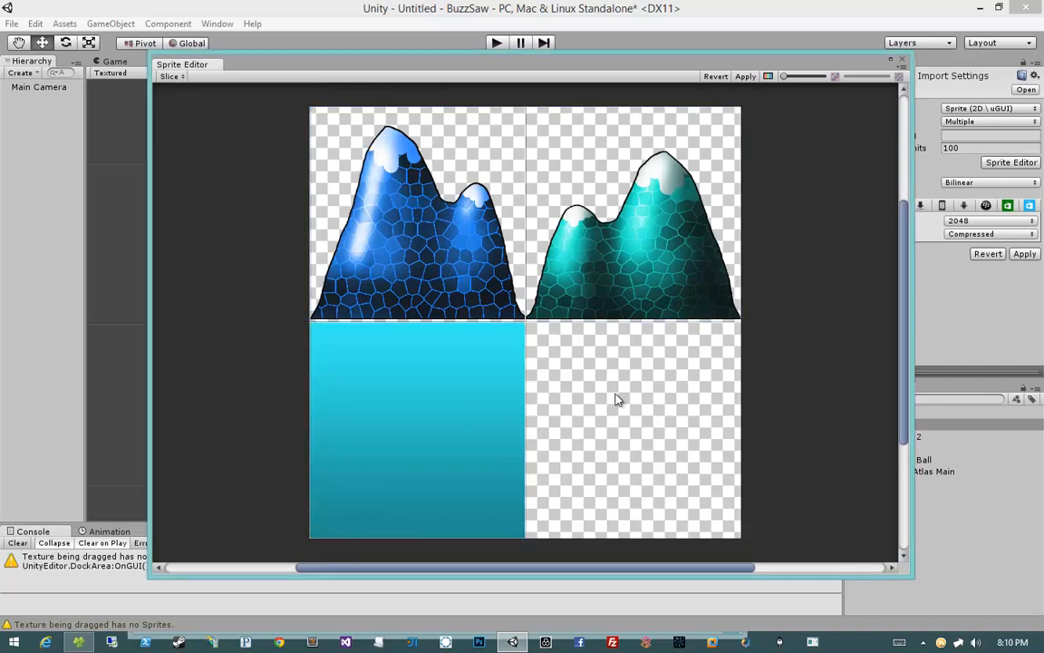
click(478, 228)
click(584, 228)
click(431, 224)
click(394, 396)
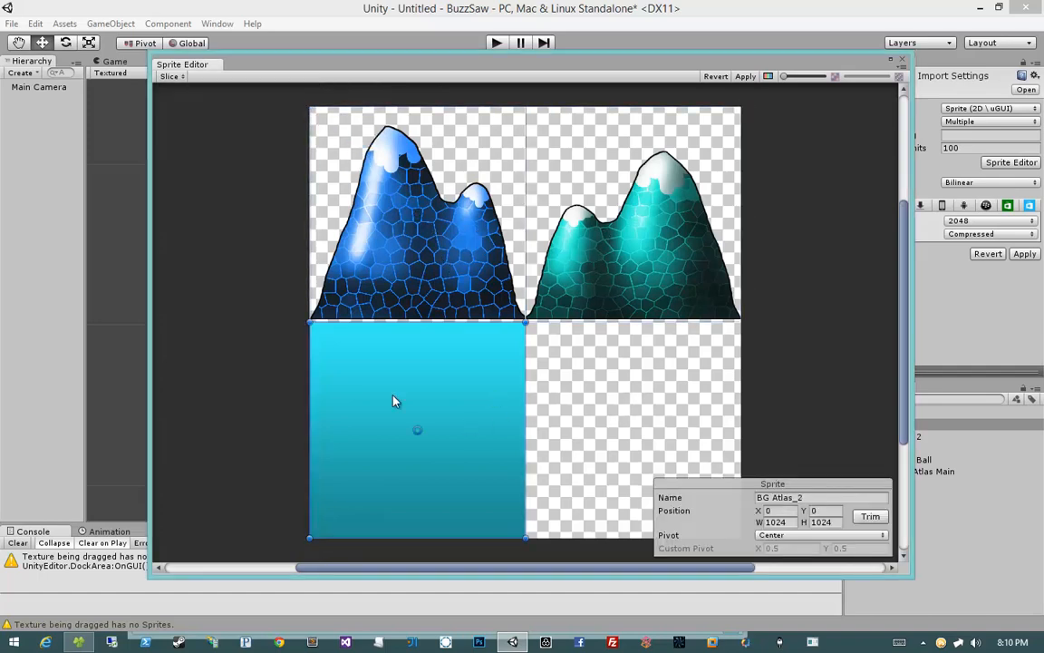
click(612, 385)
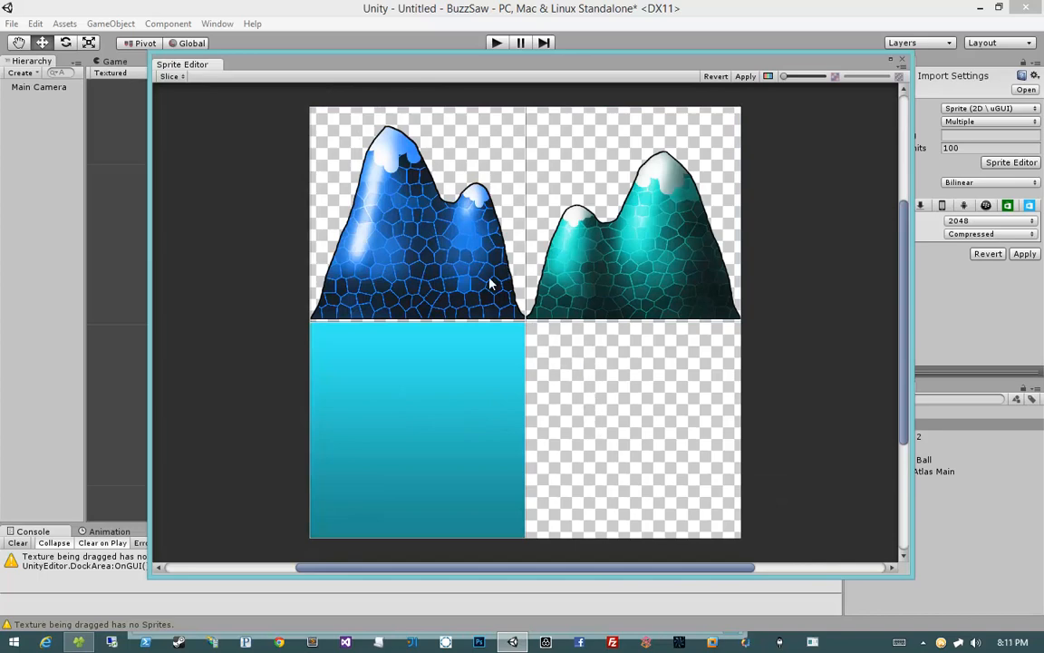
click(545, 304)
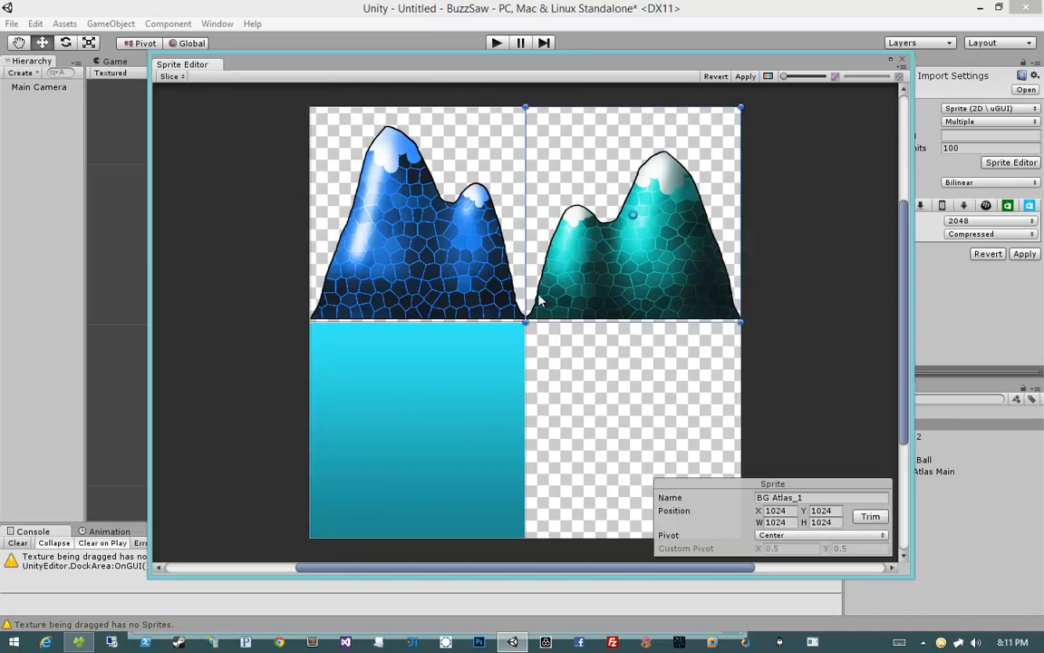
click(459, 277)
click(446, 372)
click(449, 269)
click(567, 260)
click(480, 272)
click(462, 366)
click(604, 273)
click(496, 264)
click(478, 382)
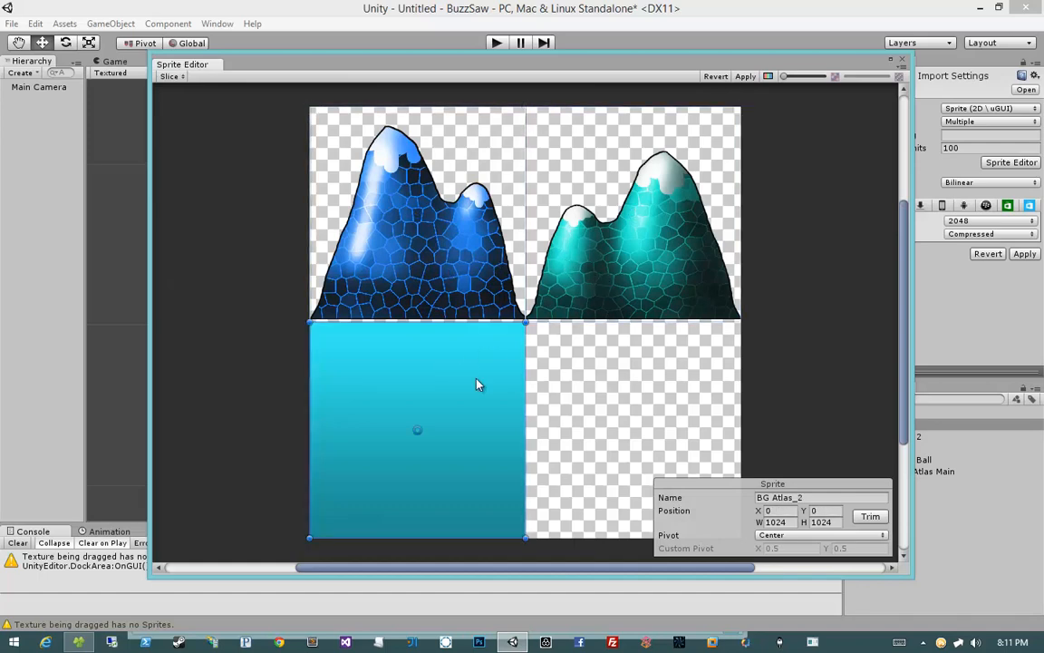
click(476, 292)
click(561, 279)
click(468, 263)
click(436, 431)
click(471, 281)
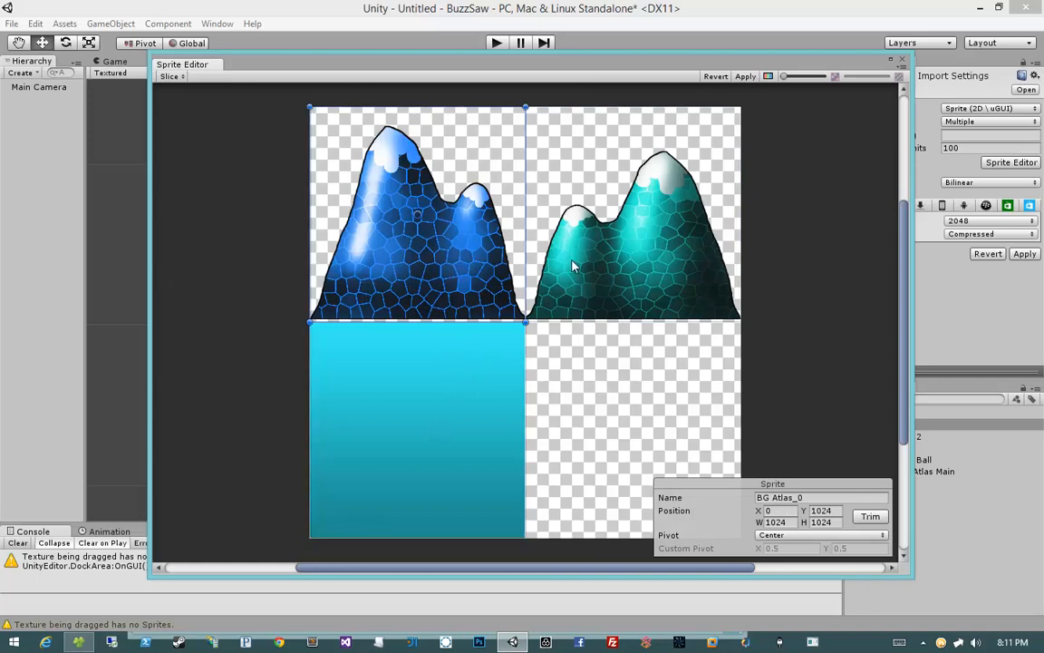
click(571, 262)
click(433, 237)
click(421, 417)
click(426, 262)
click(605, 261)
click(408, 221)
click(442, 391)
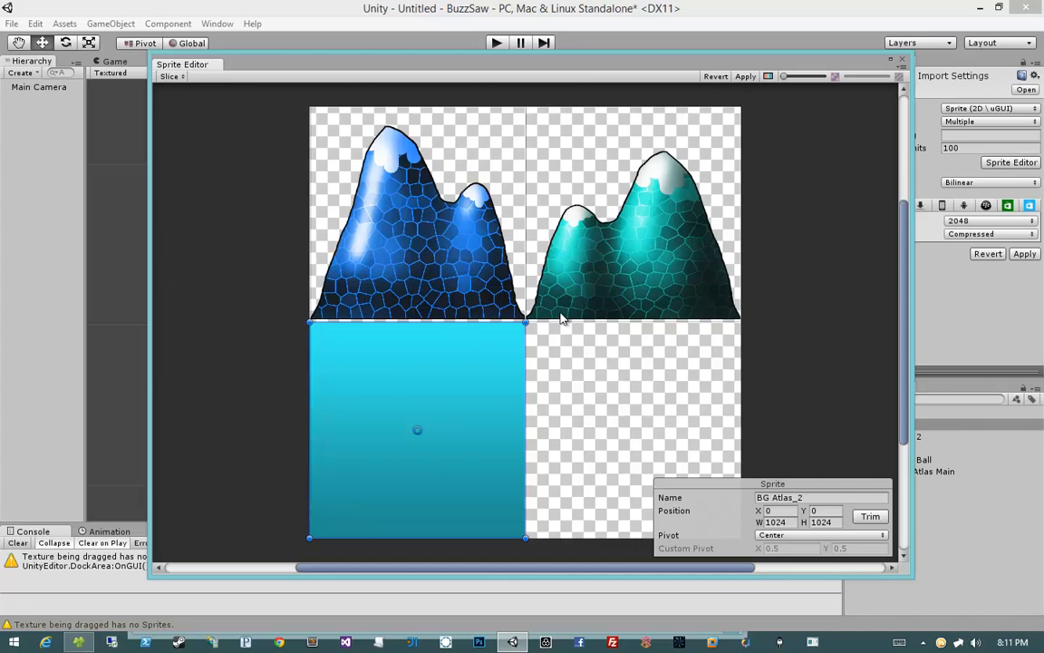
click(167, 76)
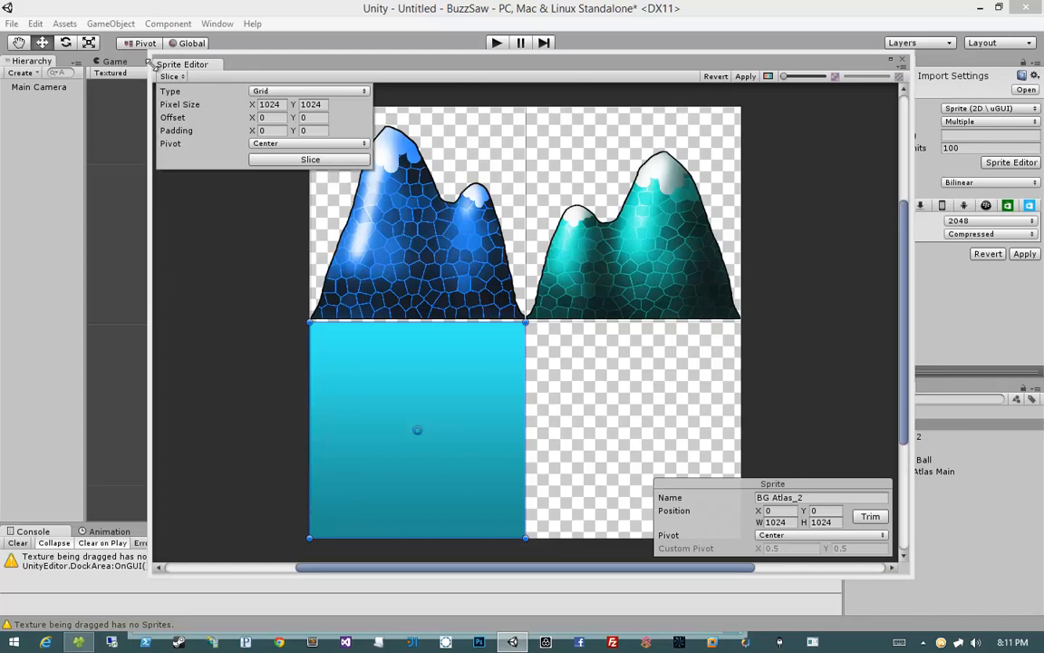
click(182, 77)
click(182, 77)
Step: Reposition the Sprite Editor window and select the sliced sprites to review them
click(390, 78)
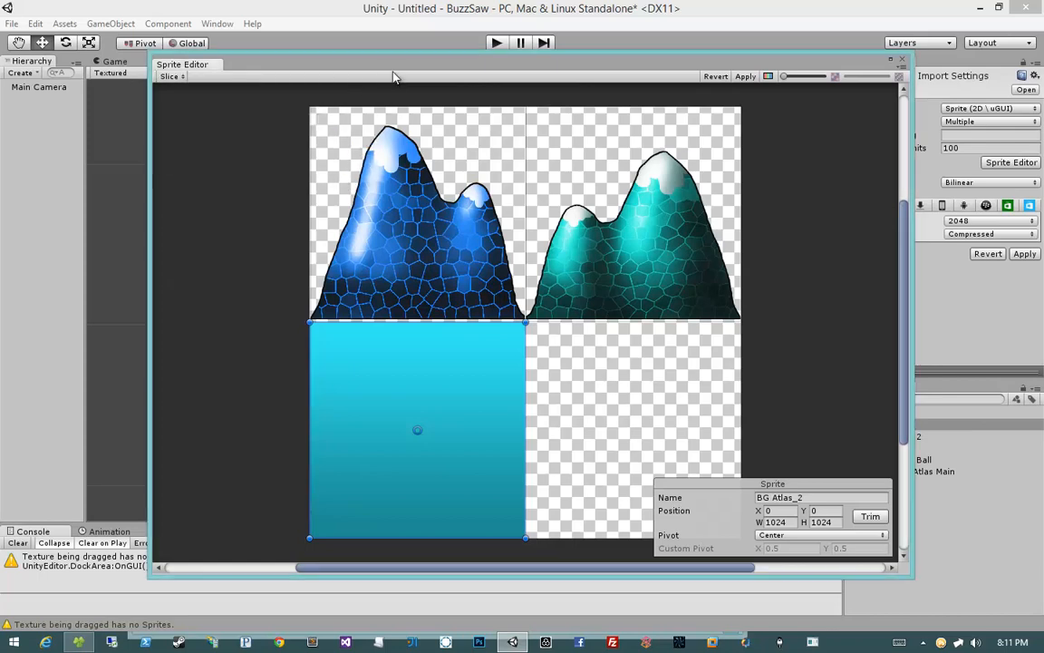
drag(388, 72, 295, 70)
click(326, 280)
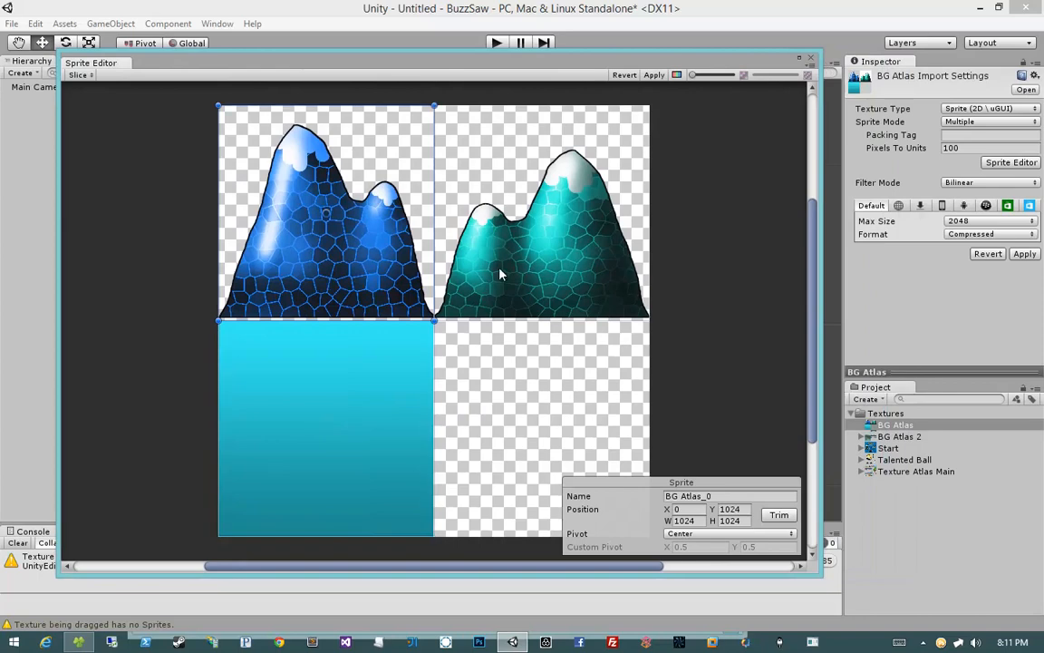
click(501, 269)
click(329, 419)
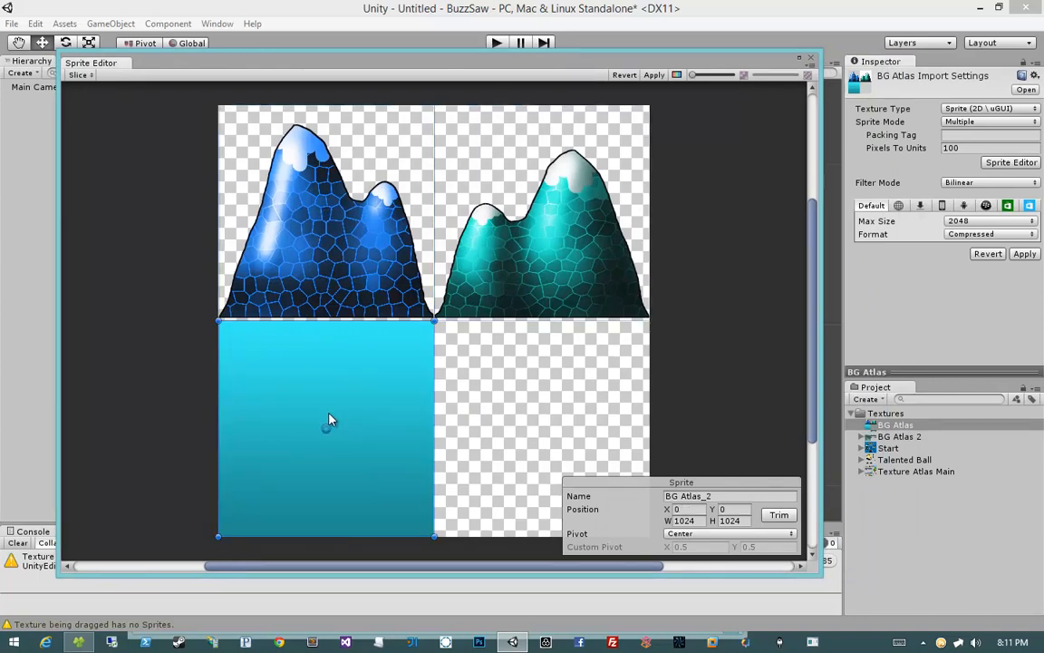
click(575, 371)
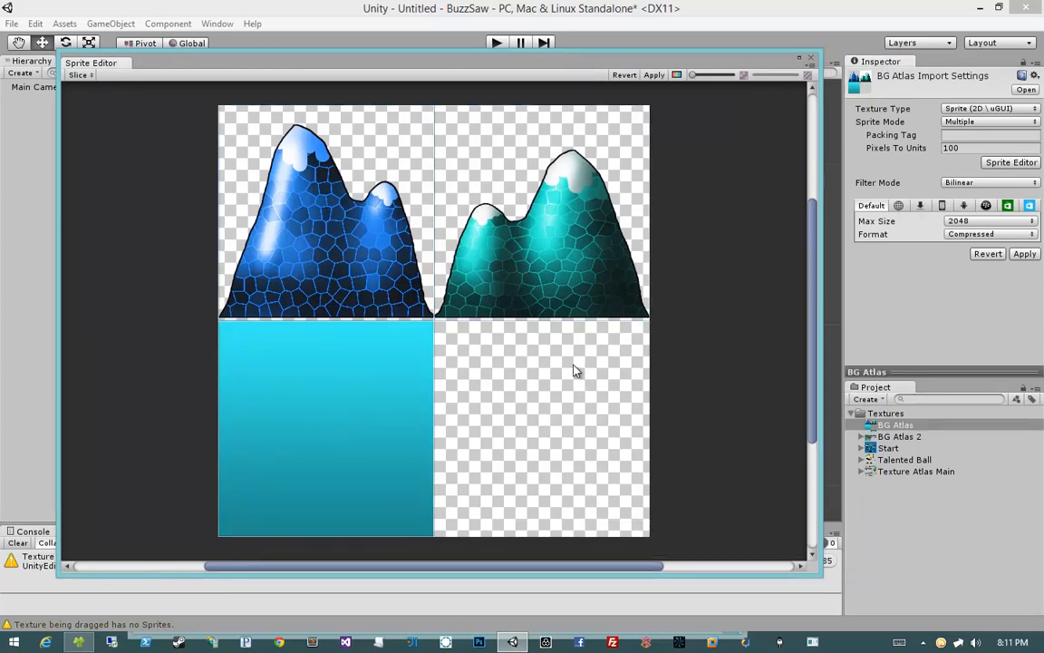
Step: Delete the empty bottom-right sprite and select the remaining sliced sprites to review them
drag(541, 411, 540, 406)
key(Delete)
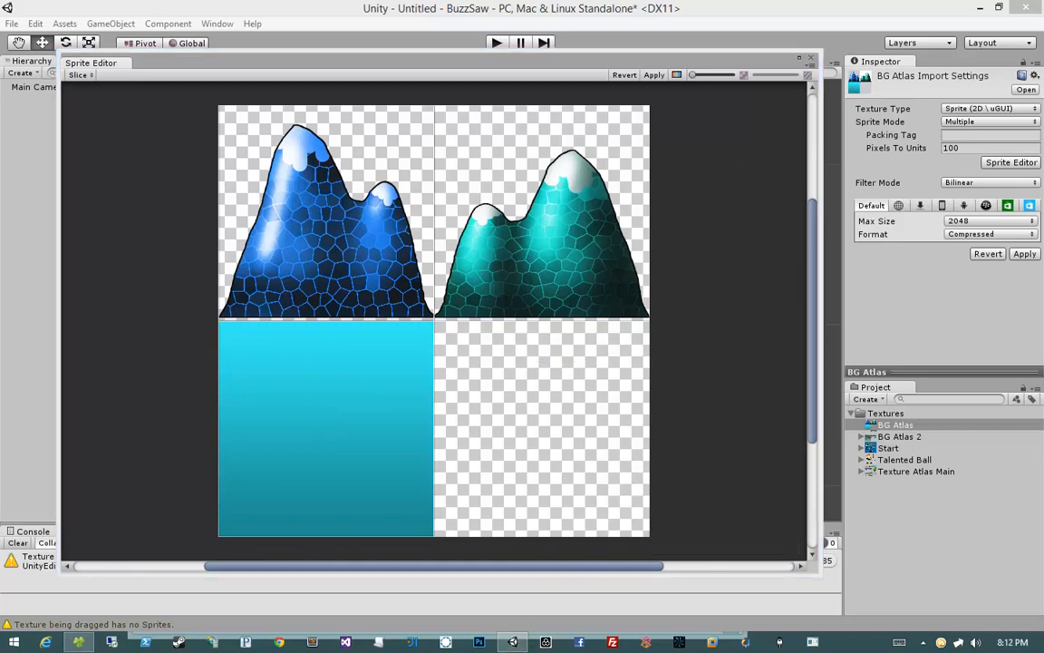
click(316, 200)
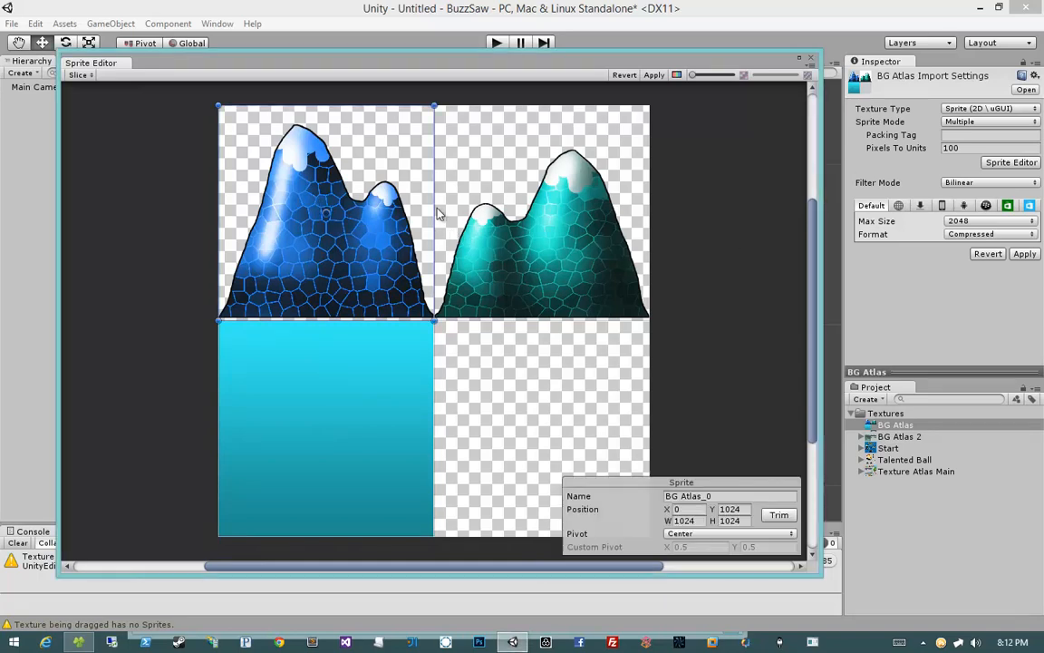
click(527, 216)
click(424, 201)
click(507, 199)
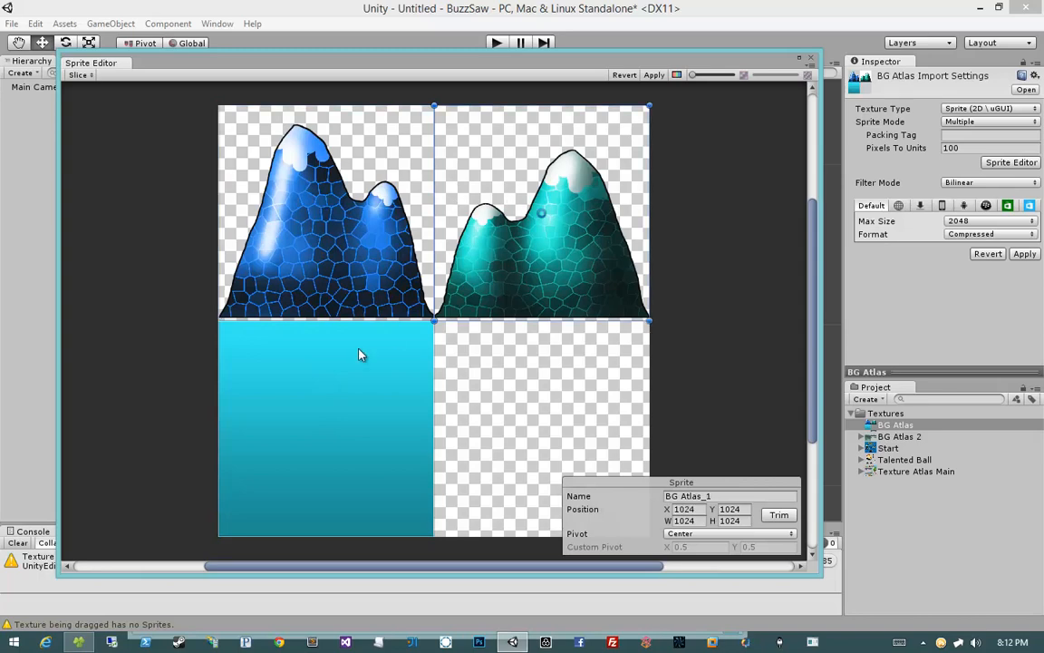
click(360, 354)
Step: Rename the blue mountains sprite to Mountains Blue
click(362, 233)
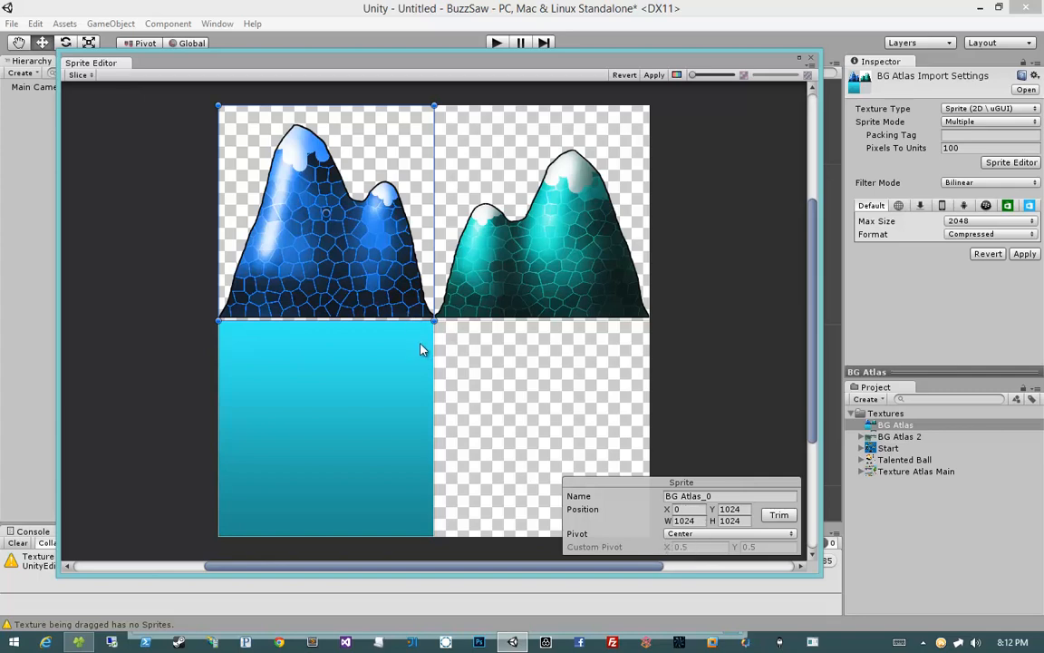
click(716, 496)
text(Mountains)
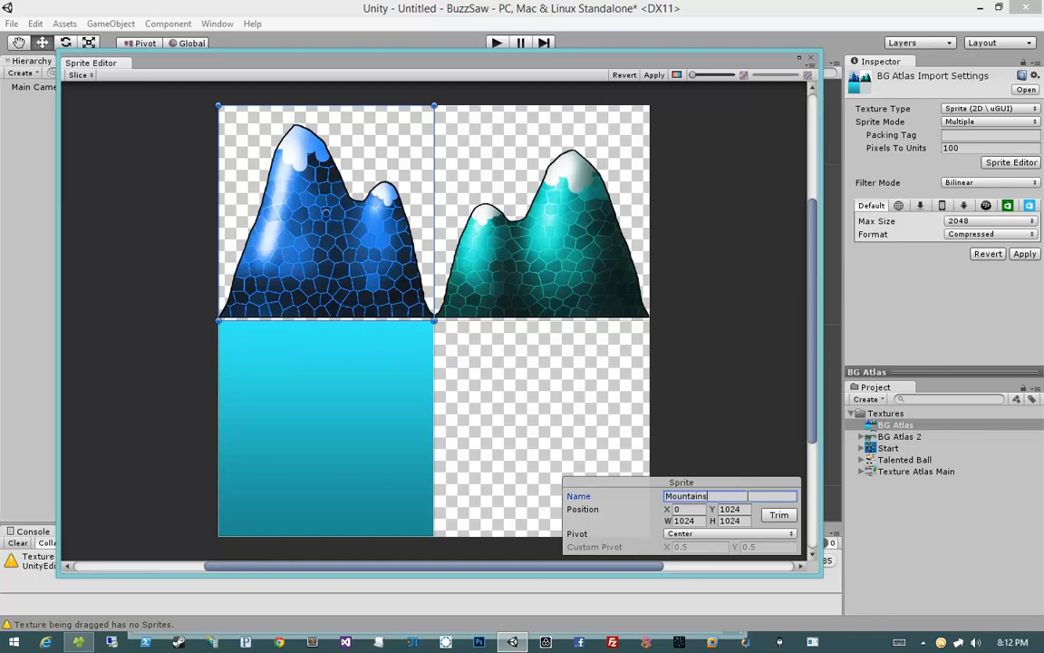
key(Return)
key(ctrl+c)
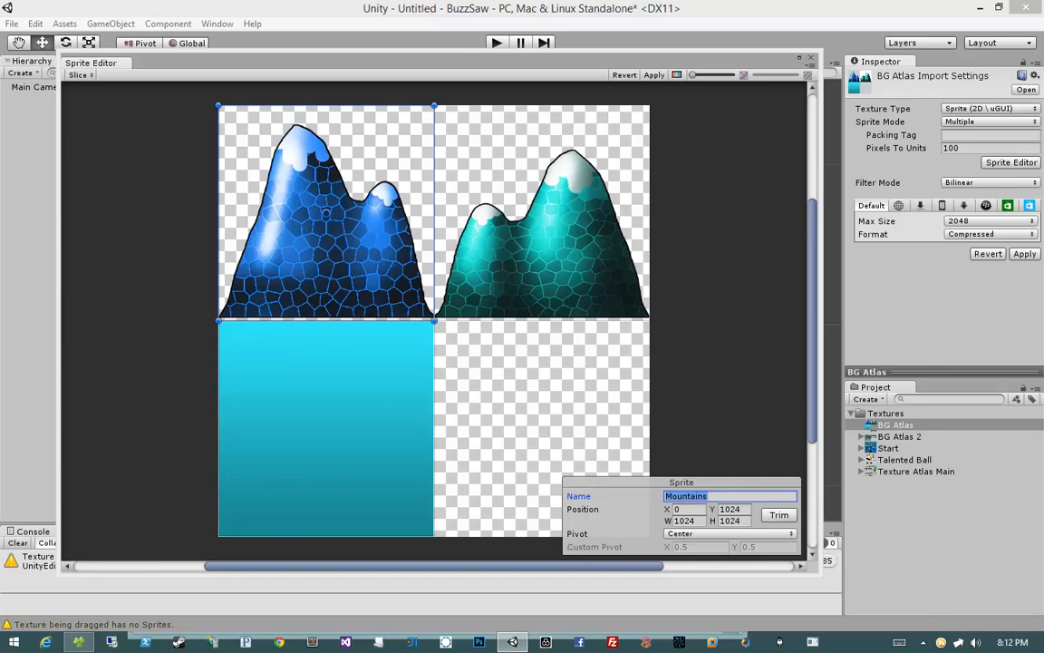
click(732, 494)
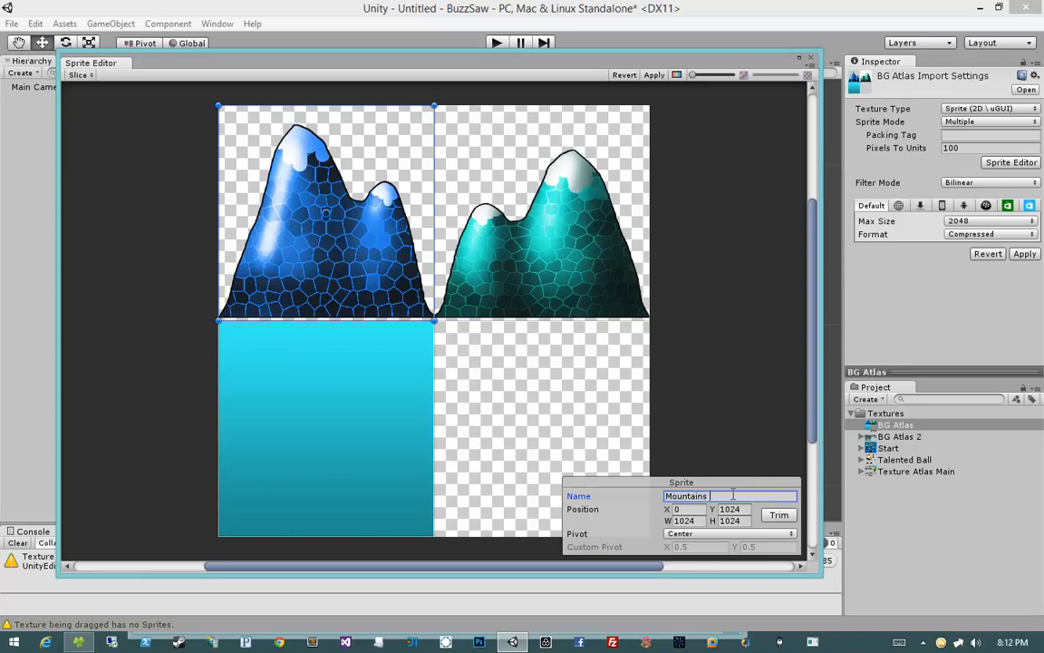
text(Blue)
Step: Rename the teal mountains sprite to Mountains Teal
click(552, 269)
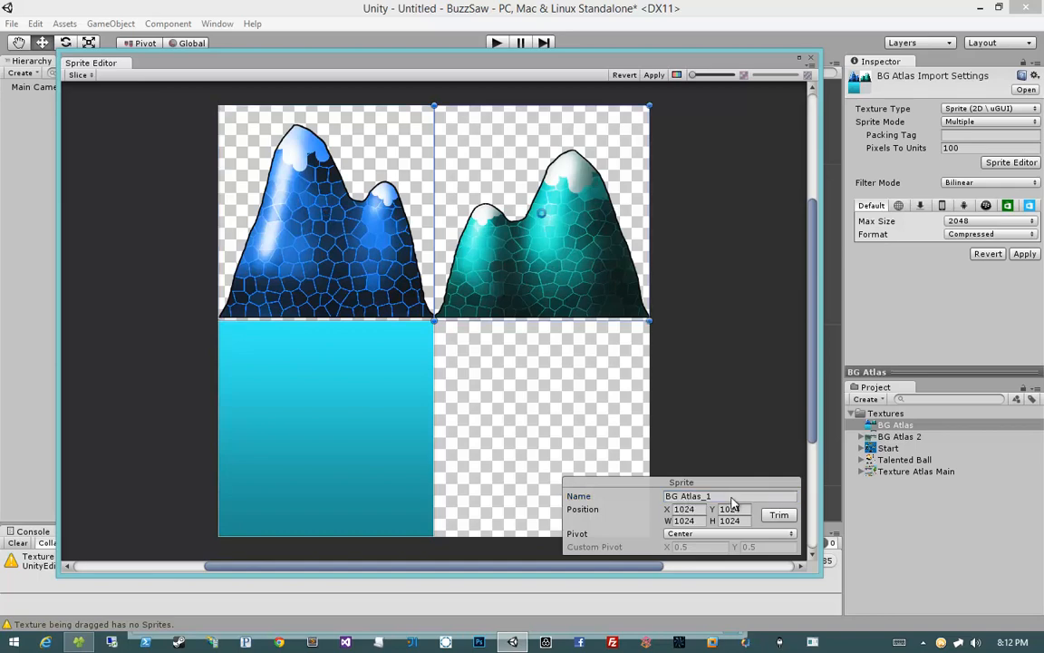
click(733, 496)
key(ctrl+v)
text(Teal)
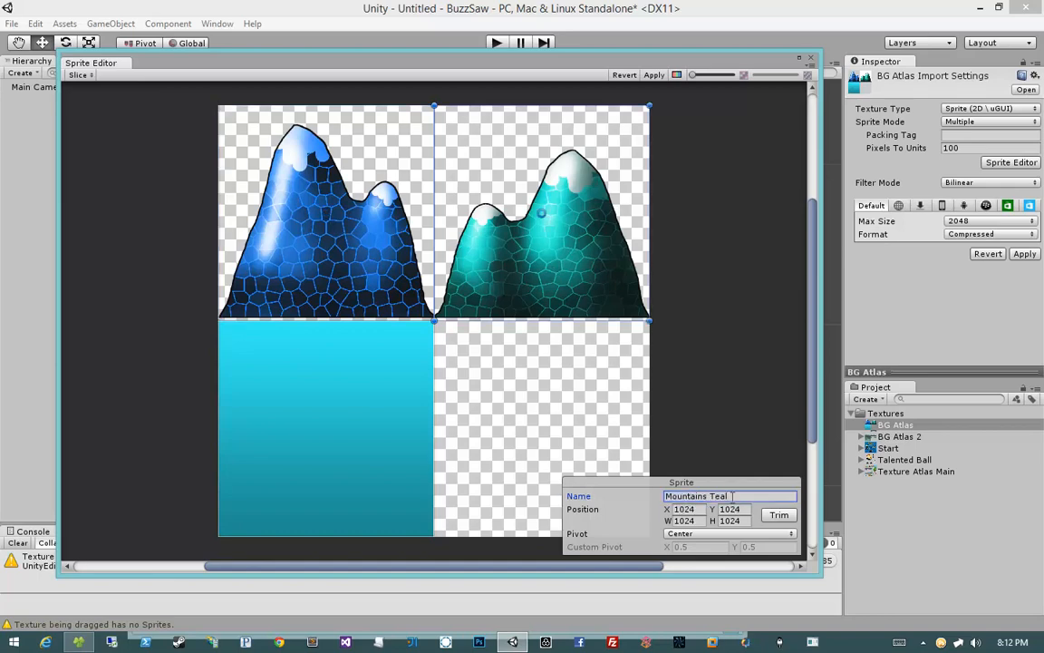
Step: Rename the cyan gradient sprite to Background
click(383, 377)
click(715, 496)
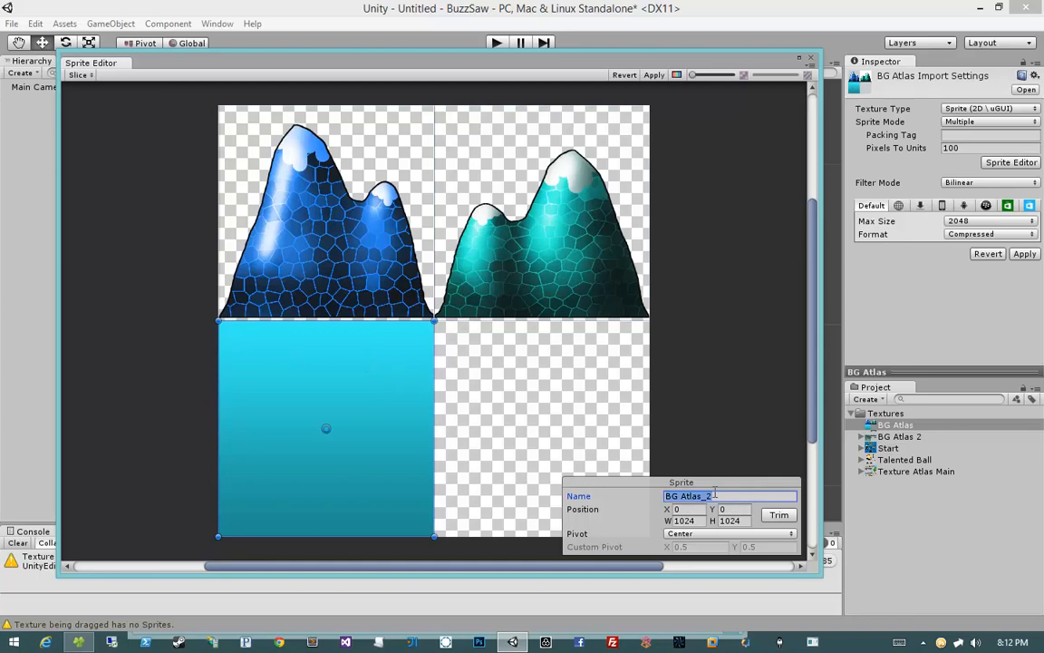
text(Background)
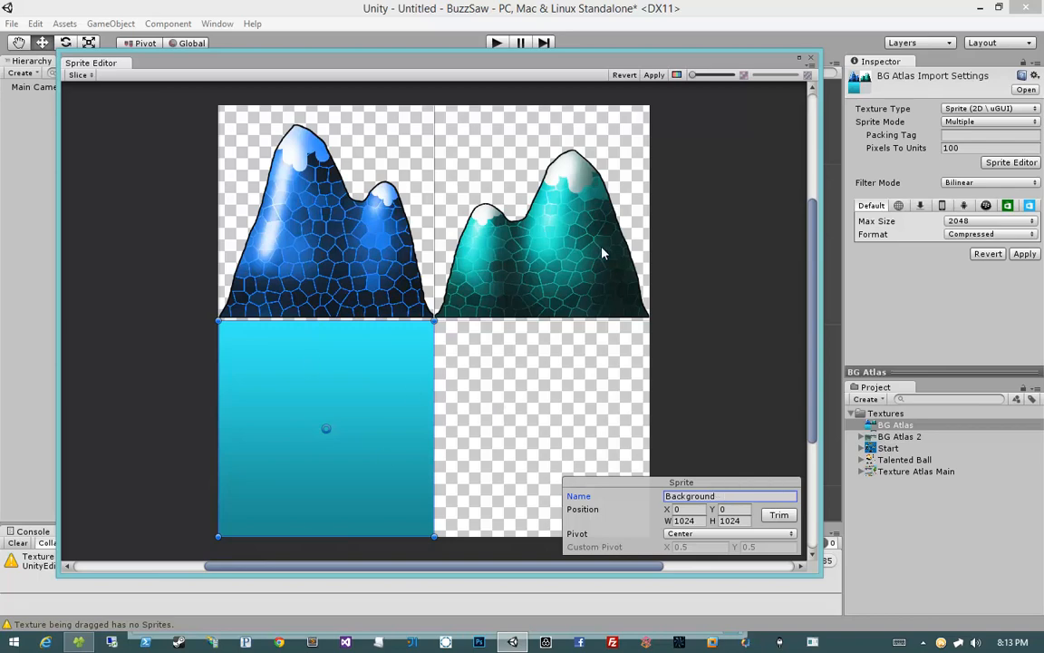
Step: Apply the sprite slicing and dock the Sprite Editor as a tab beside the Game and Scene views
click(654, 75)
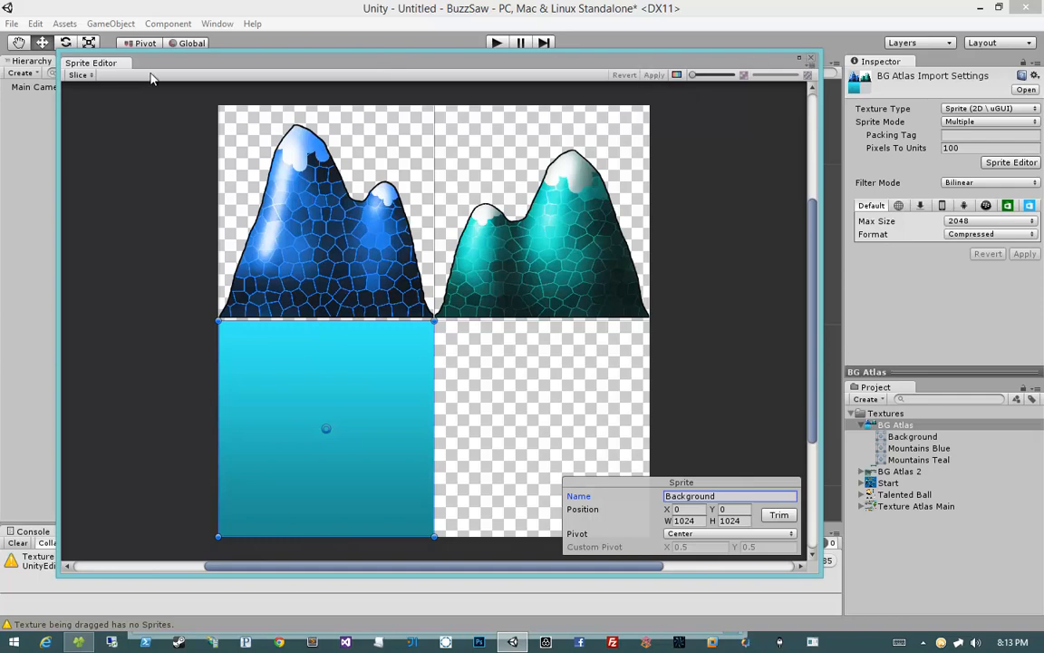
drag(97, 61, 232, 63)
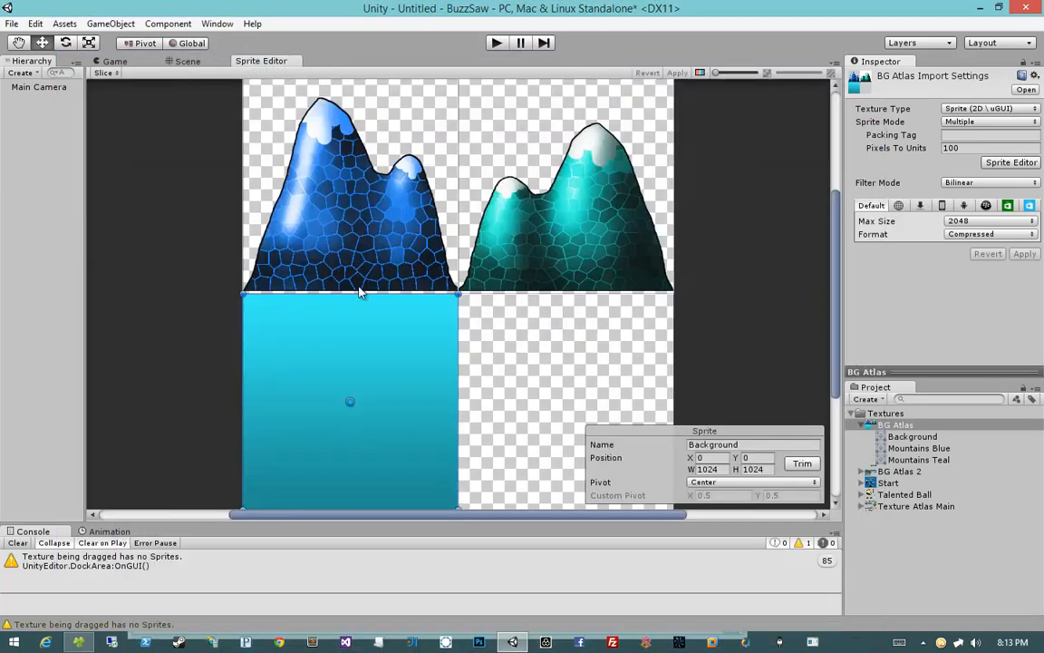
scroll(306, 484, up, 10)
scroll(307, 486, down, 11)
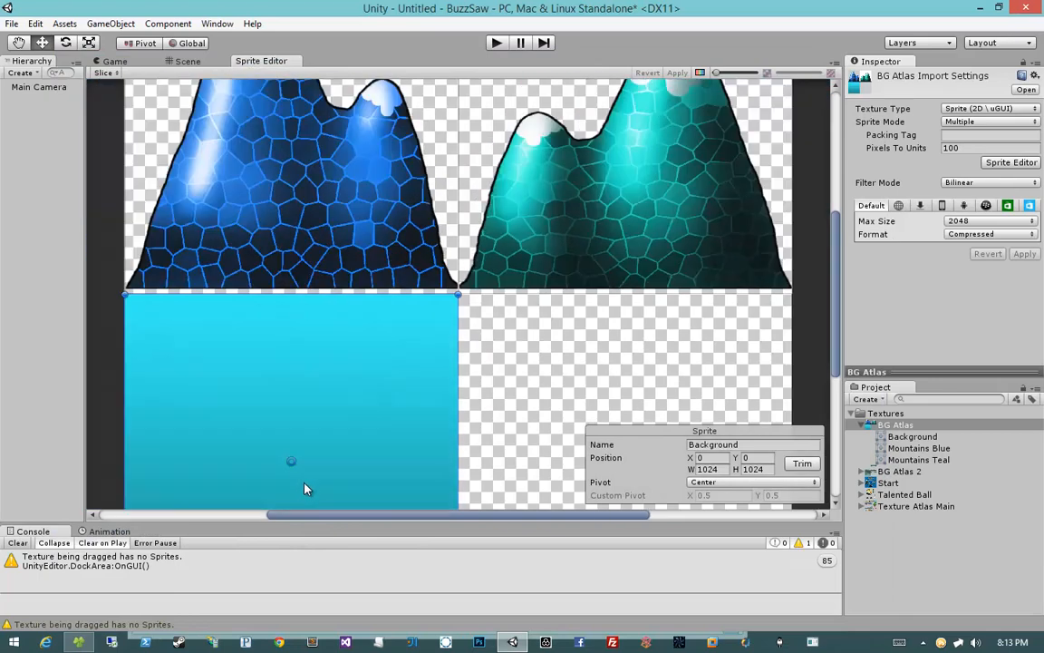
Step: Switch to the Scene view and inspect each sliced BG Atlas sprite in the project
click(187, 62)
click(137, 61)
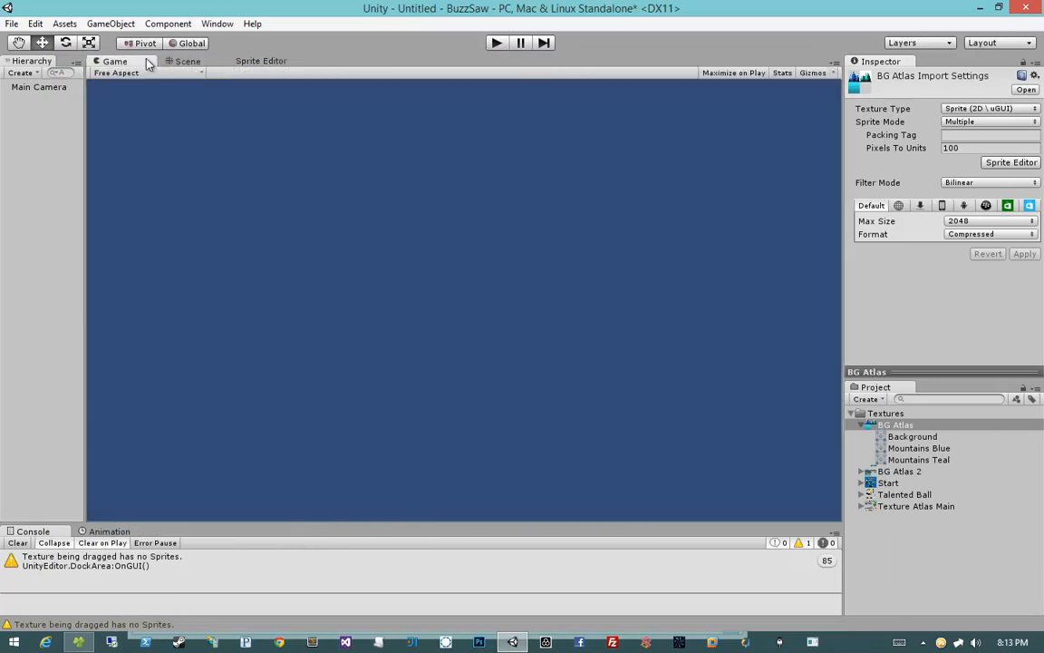
click(184, 60)
click(934, 424)
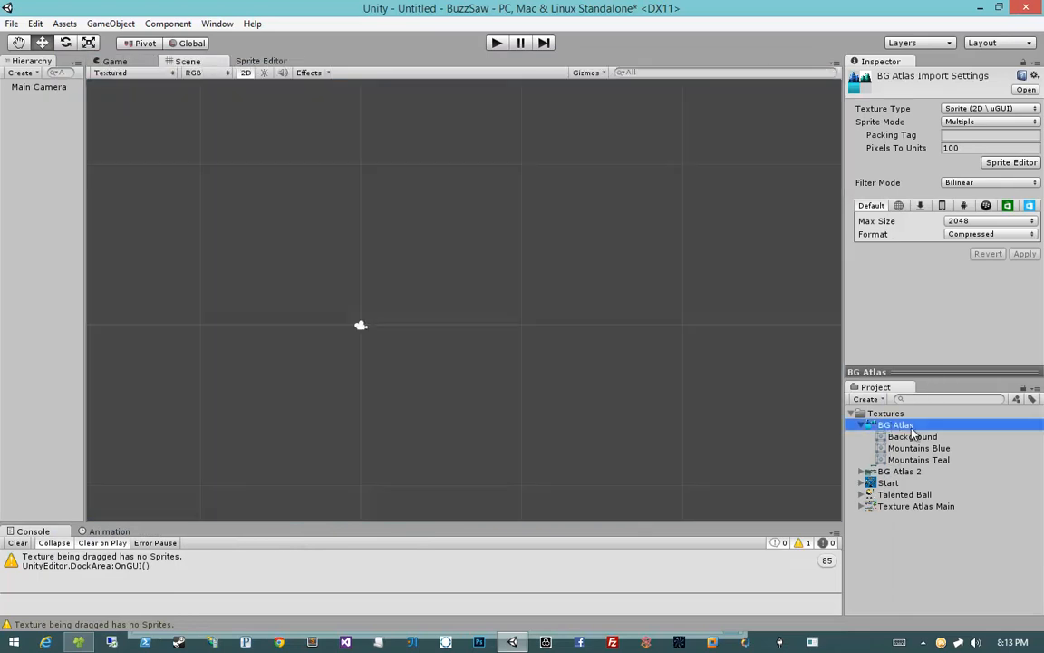
click(929, 437)
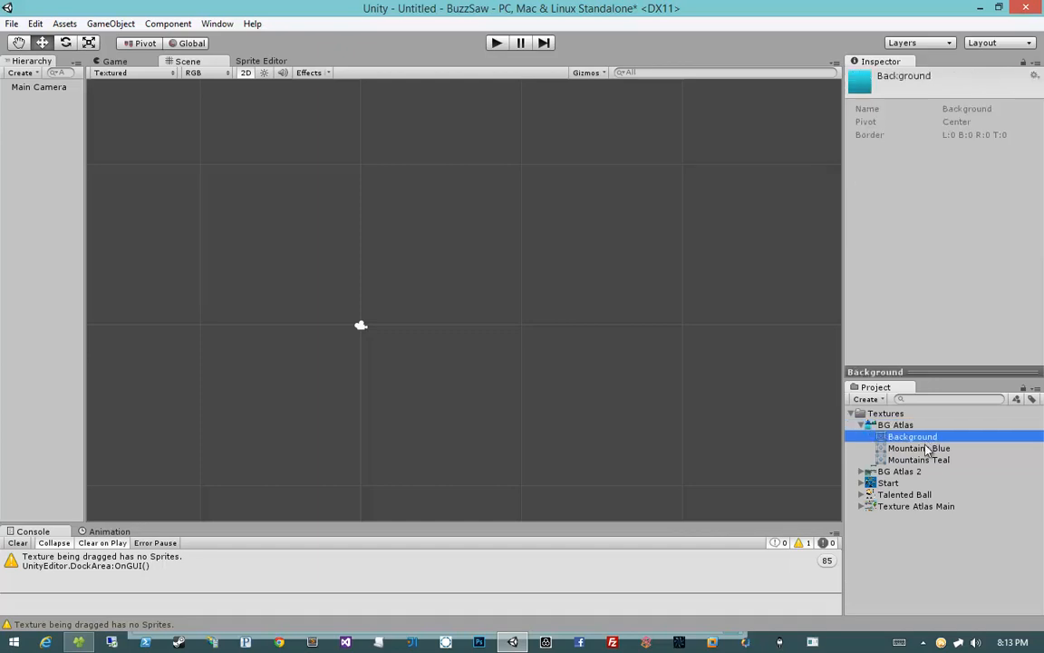
click(917, 448)
click(917, 460)
click(919, 445)
click(918, 439)
click(915, 449)
click(921, 461)
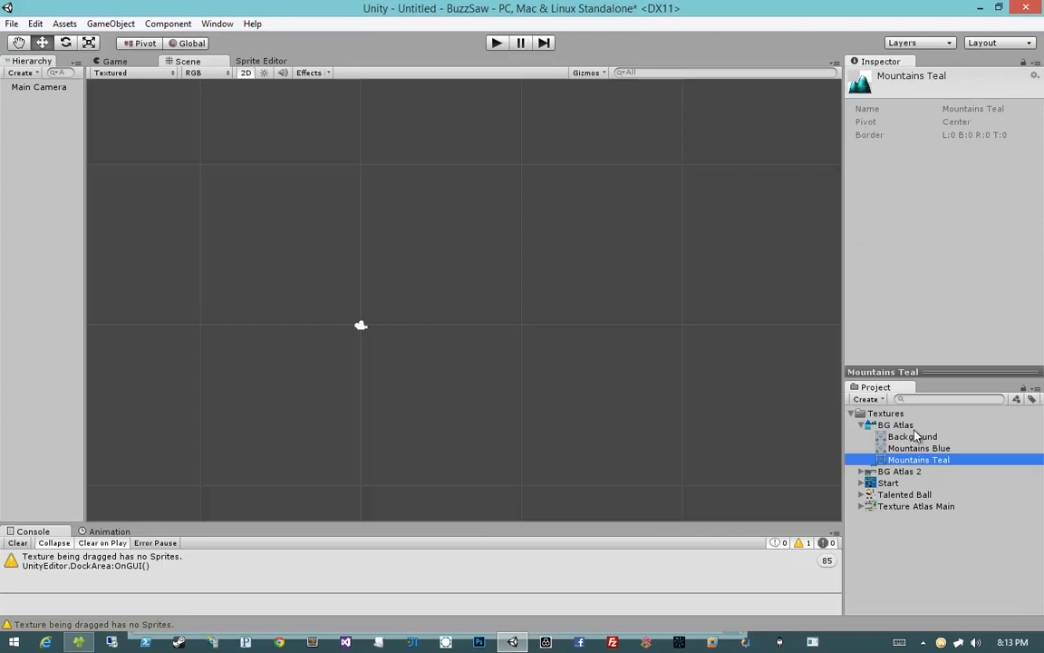
Step: Try placing the Mountains Blue sprite in the scene and moving it, then delete it again
click(904, 427)
drag(919, 447, 499, 291)
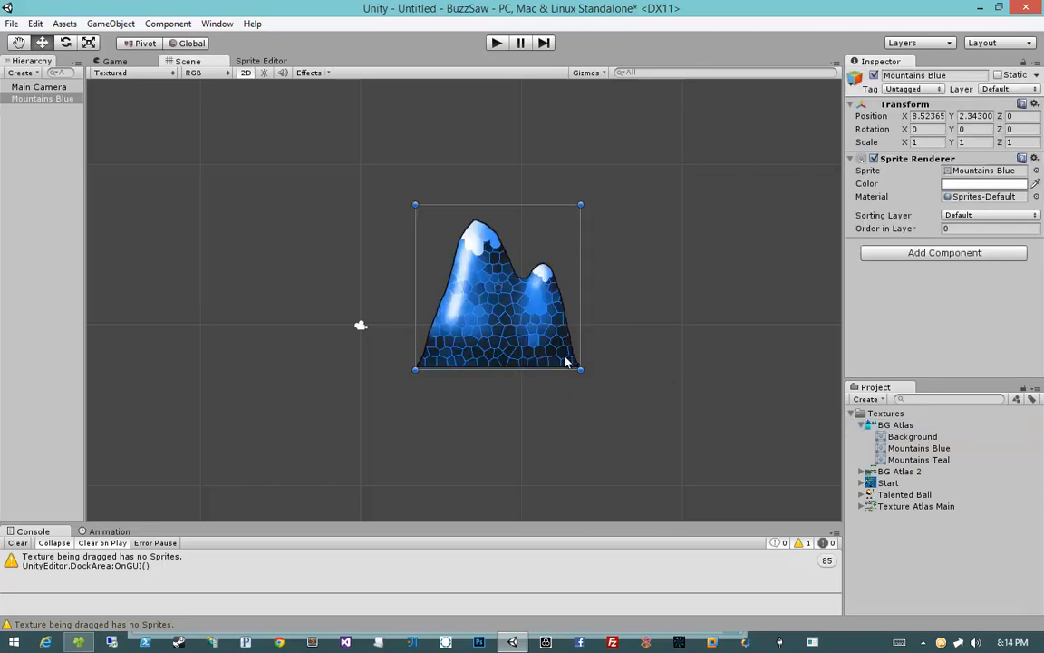
click(116, 531)
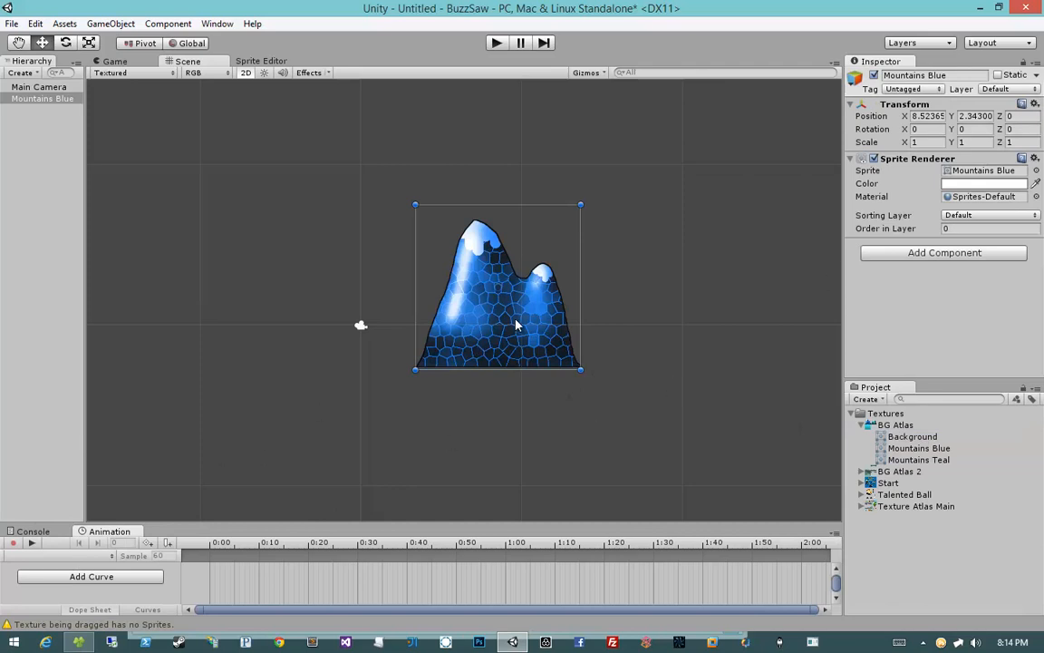
drag(517, 325, 522, 301)
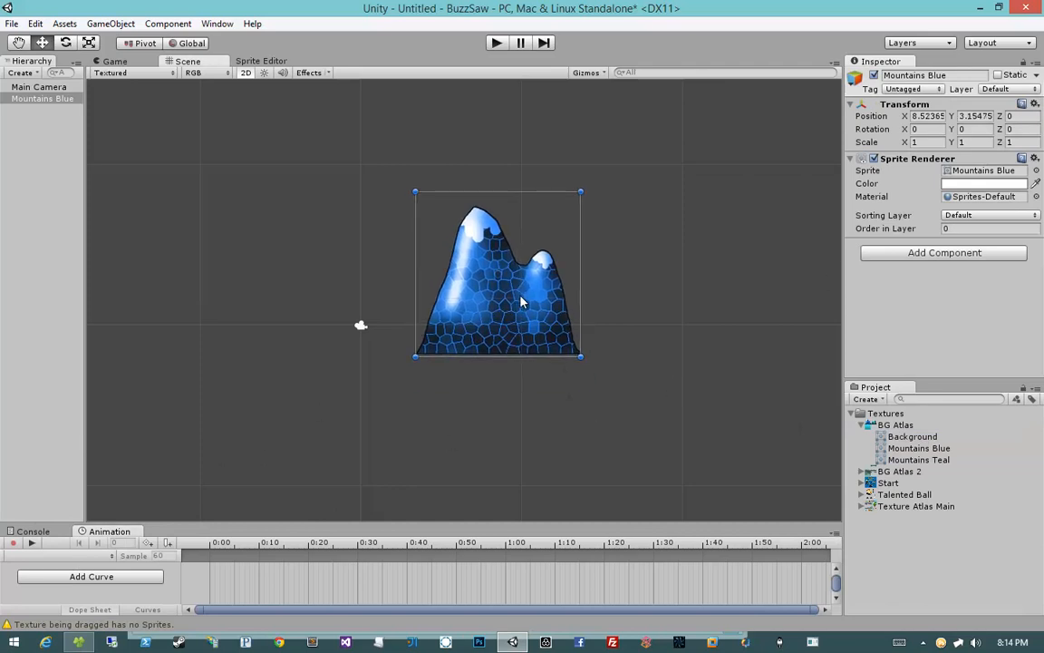
click(54, 517)
drag(53, 522, 56, 455)
click(37, 464)
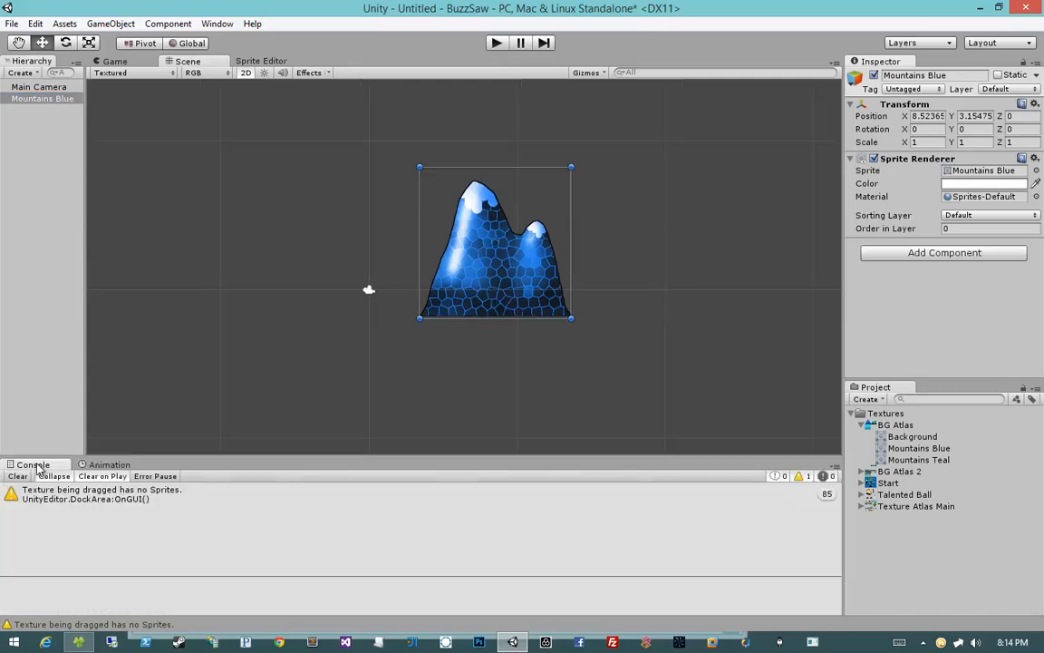
drag(529, 298, 519, 321)
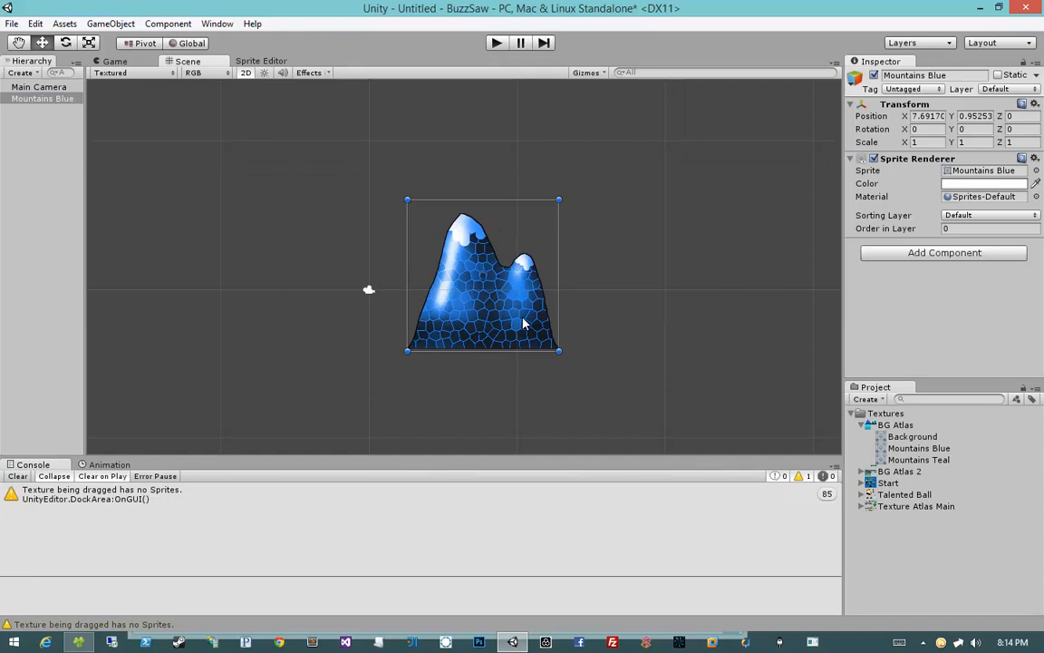
key(Delete)
click(893, 426)
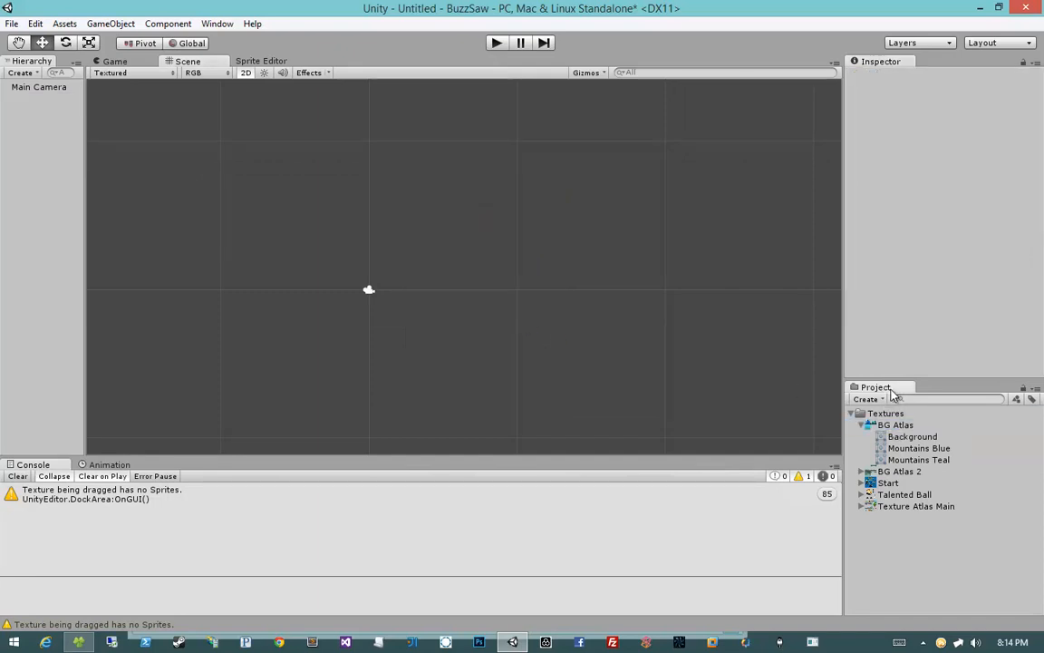
click(911, 436)
click(917, 448)
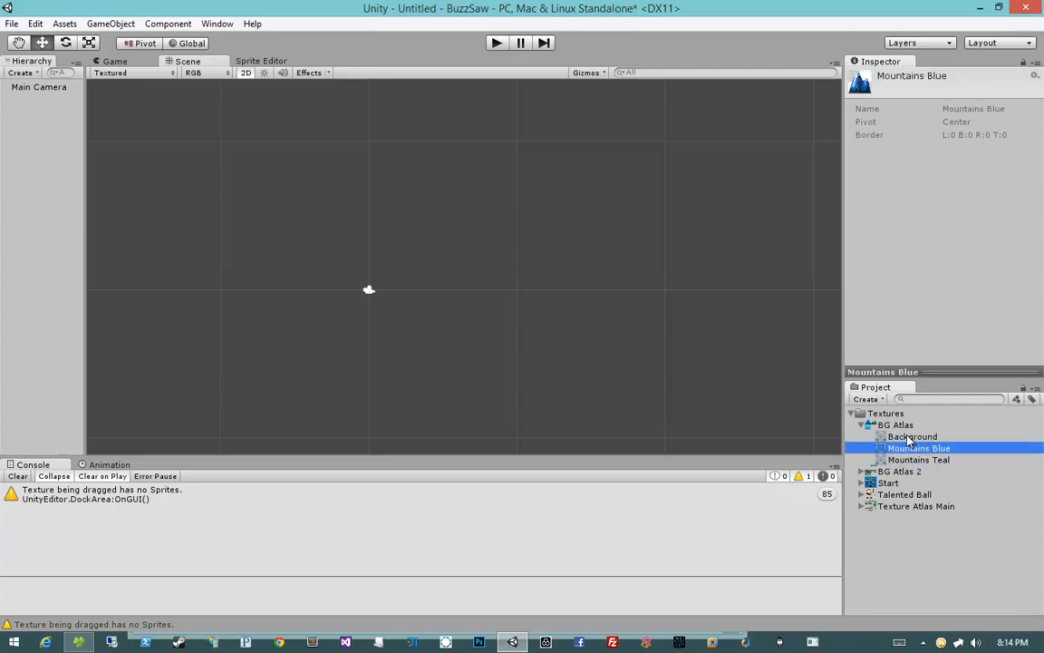
click(907, 436)
click(910, 448)
click(907, 436)
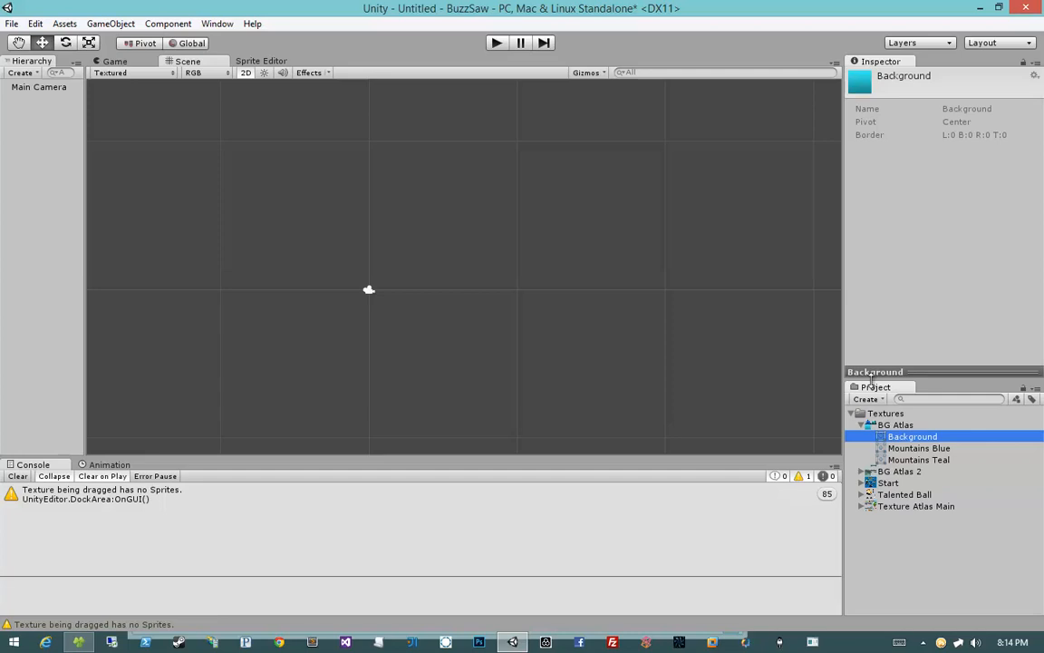
shift+click(918, 460)
drag(918, 460, 469, 313)
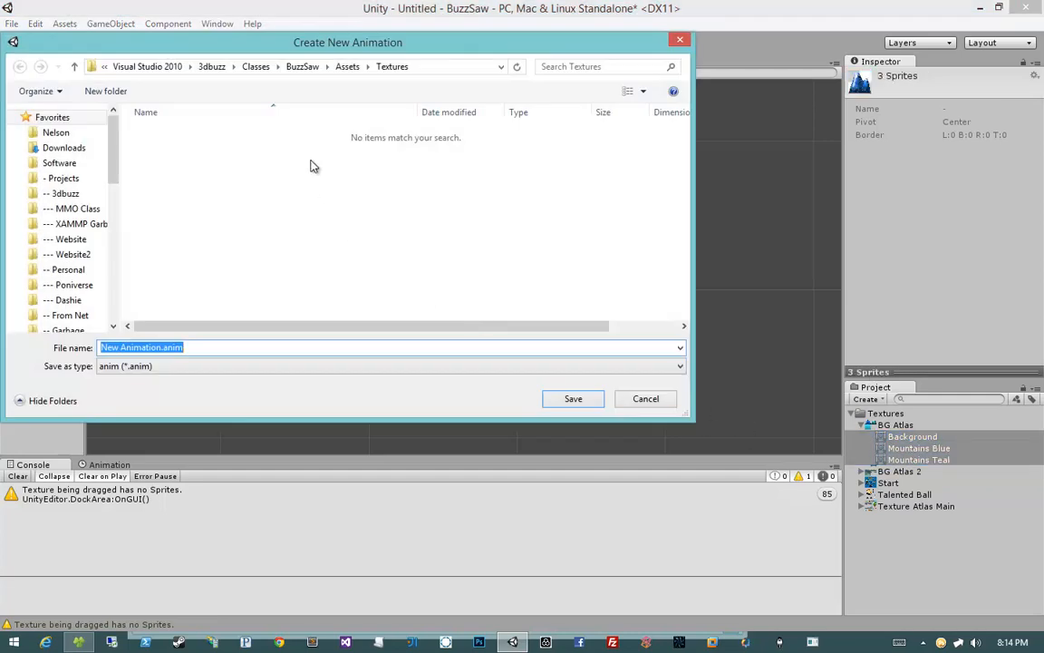
drag(298, 49, 538, 120)
drag(632, 129, 690, 140)
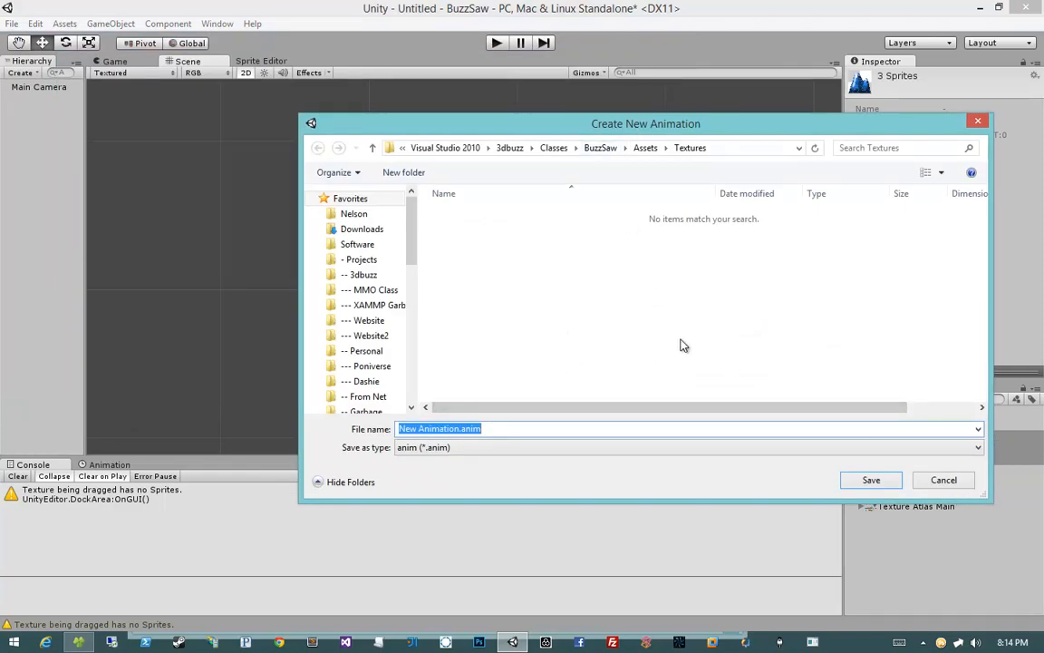
drag(631, 132, 574, 112)
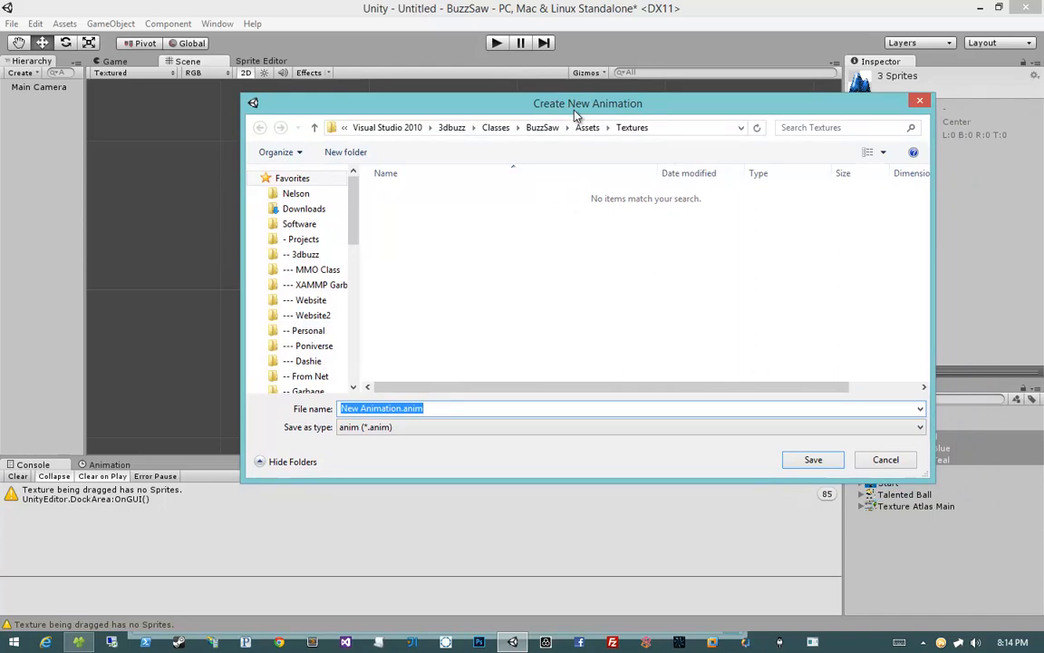
click(889, 460)
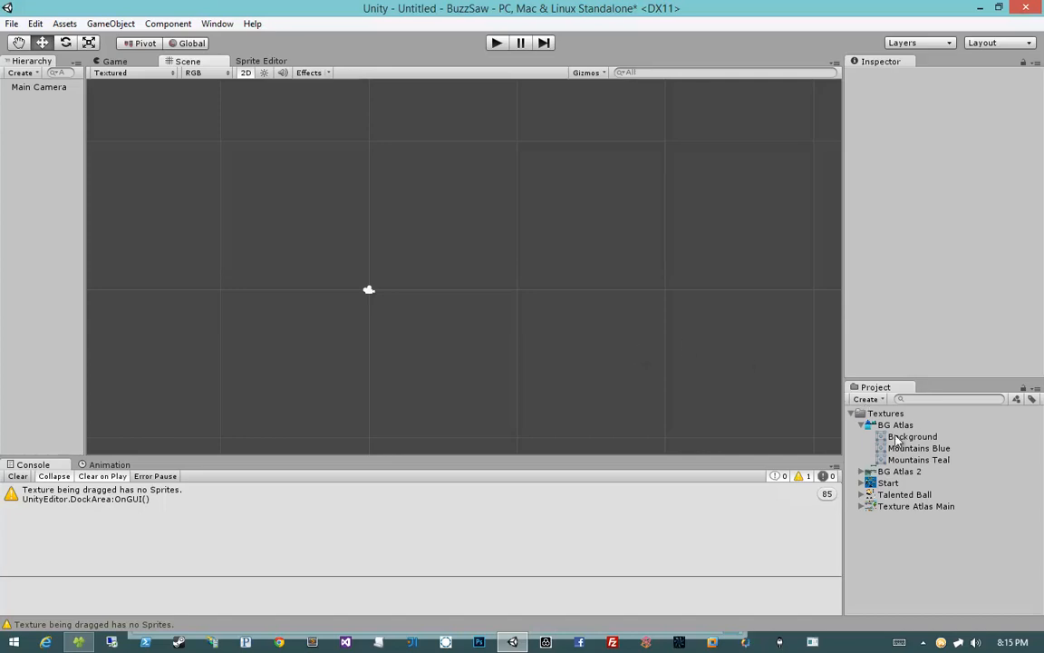
Step: Drag the Background, Mountains Blue and Mountains Teal sprites individually into the scene
drag(898, 439, 322, 233)
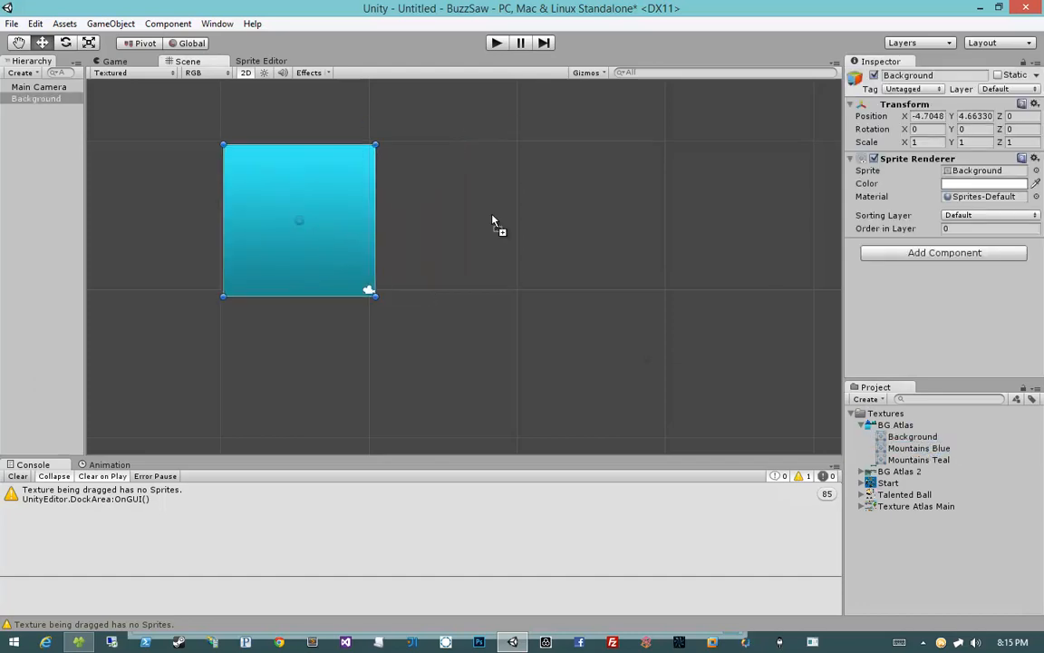
drag(492, 221, 491, 215)
drag(909, 462, 669, 263)
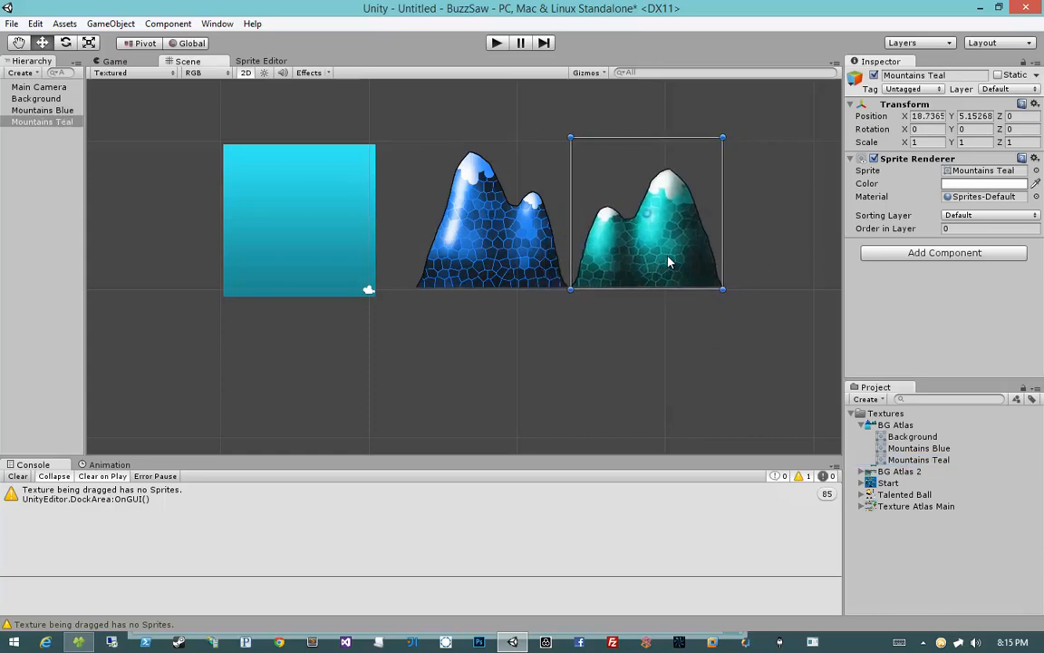
Step: Rearrange the sprites so the two mountains sit side by side with the Background square to their right
click(627, 350)
scroll(627, 349, down, 3)
middle_drag(623, 317, 596, 348)
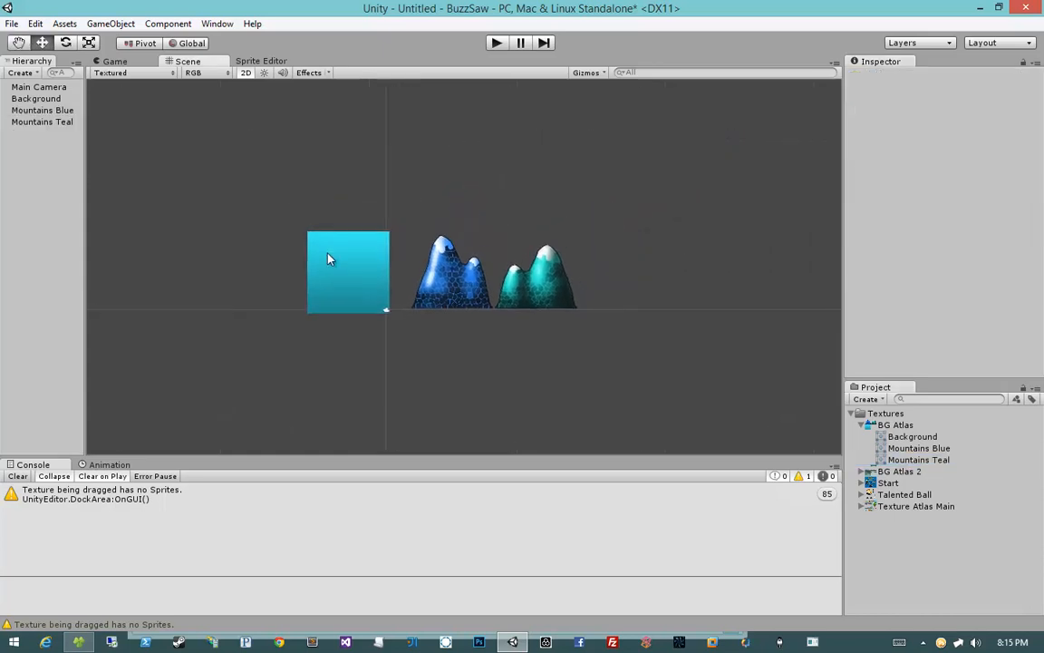
click(334, 274)
drag(337, 280, 666, 279)
click(531, 294)
mouse_move(533, 296)
mouse_down()
mouse_move(694, 294)
mouse_move(527, 294)
mouse_up()
click(431, 296)
mouse_move(432, 296)
mouse_down()
mouse_move(526, 292)
mouse_move(433, 289)
mouse_up()
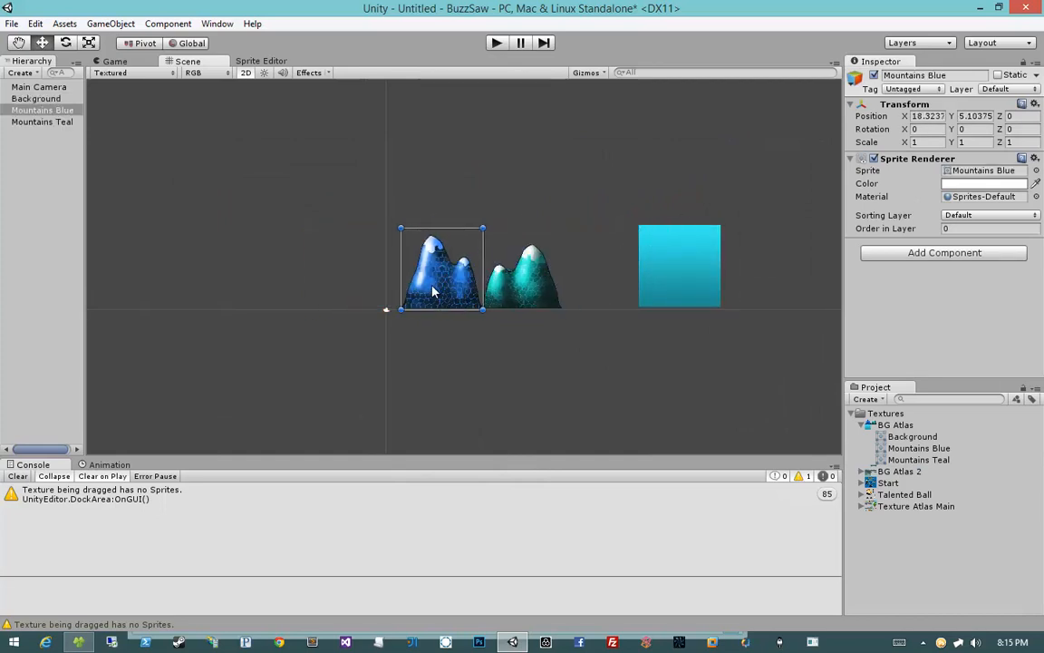
Step: Move the Background square behind the gap between the mountains and align both mountains on a common baseline
drag(716, 290, 575, 287)
scroll(596, 313, up, 5)
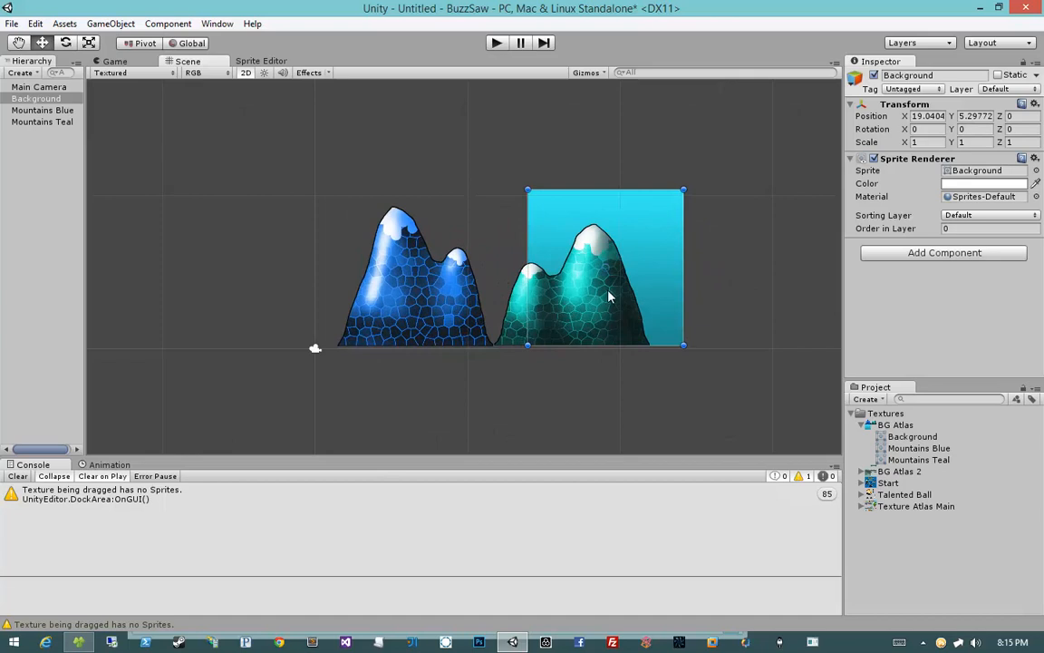
drag(641, 295, 569, 295)
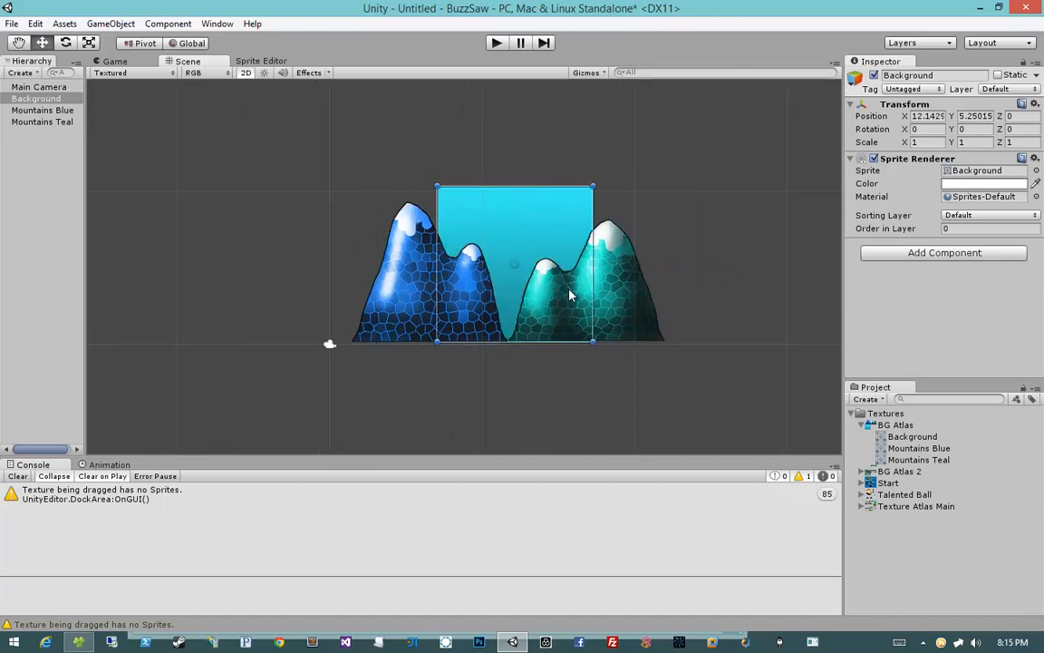
click(639, 291)
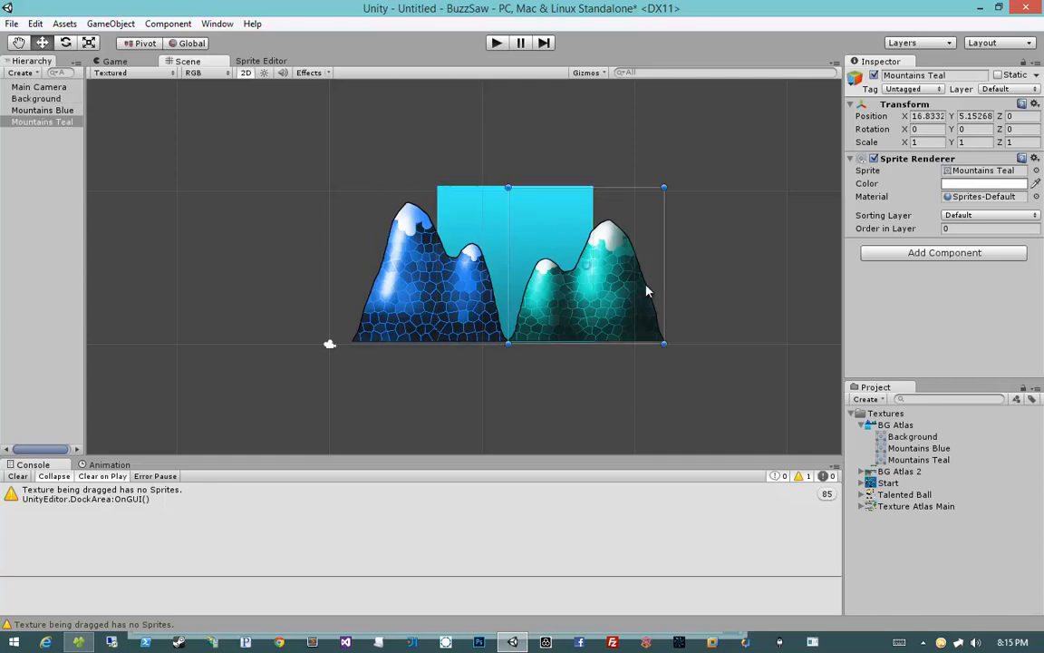
click(426, 290)
drag(438, 303, 415, 309)
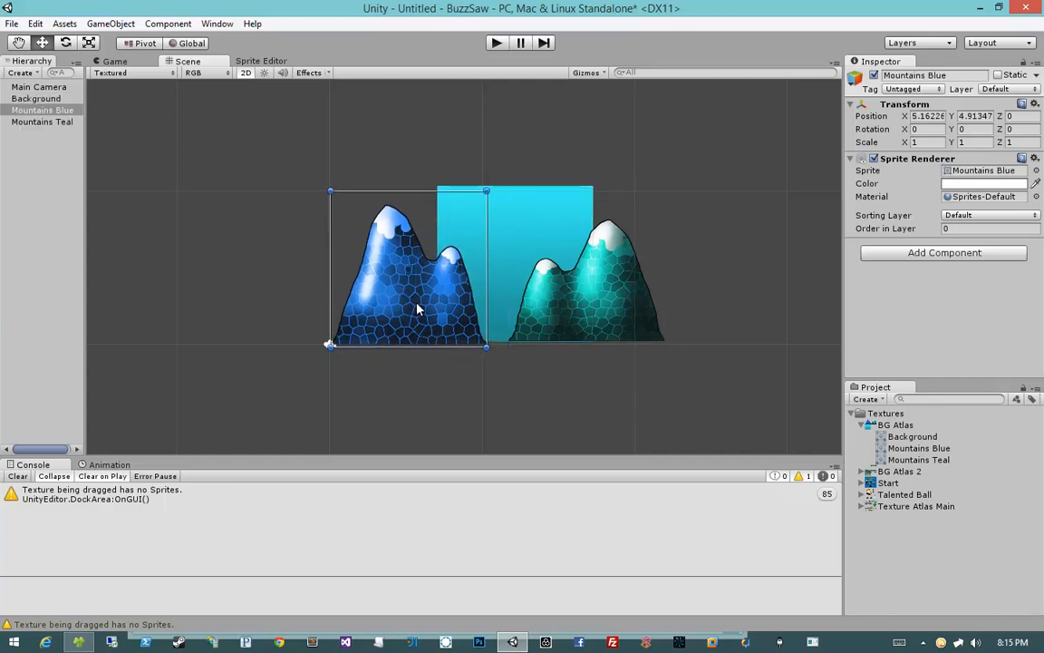
click(554, 314)
mouse_move(555, 315)
mouse_down()
mouse_move(539, 313)
mouse_move(569, 312)
mouse_up()
click(565, 406)
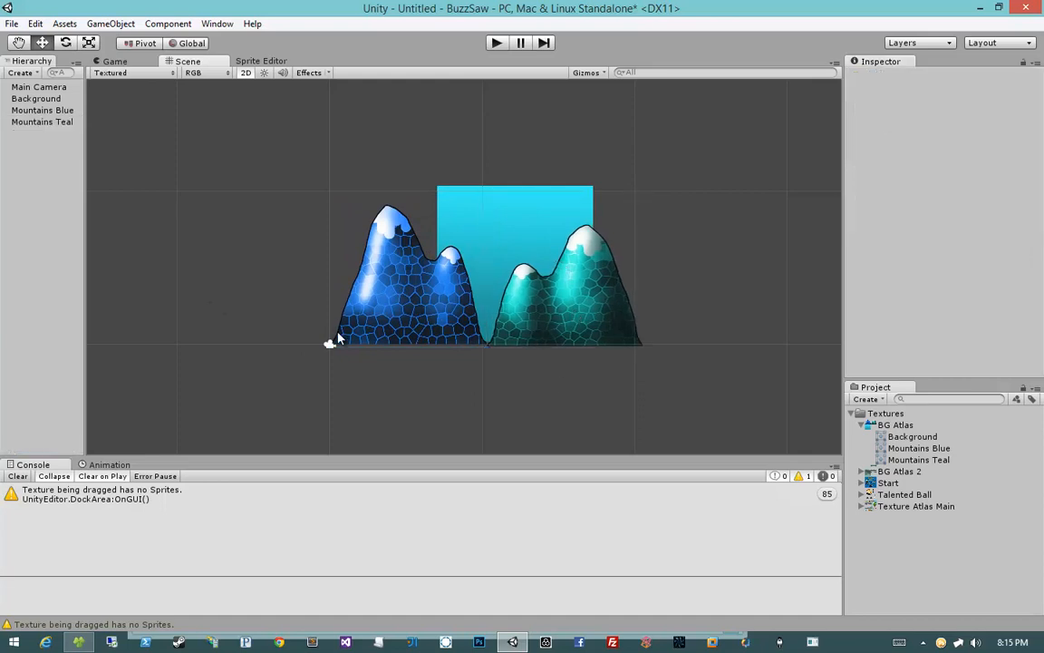
Step: Duplicate the Mountains Teal sprite and move the copy to the right of the original
click(330, 346)
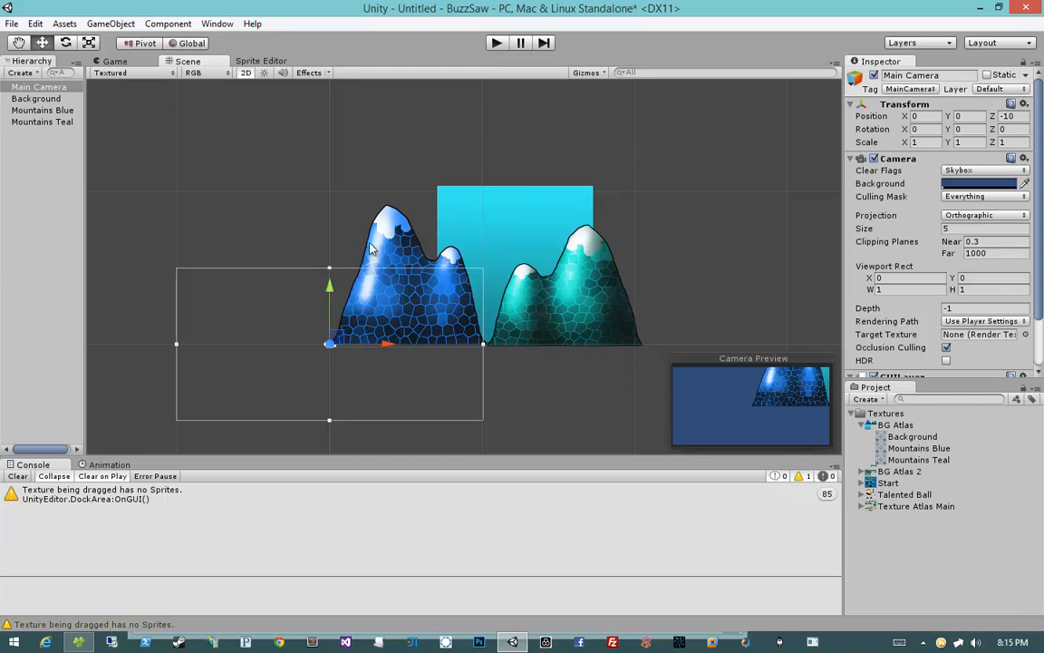
click(375, 272)
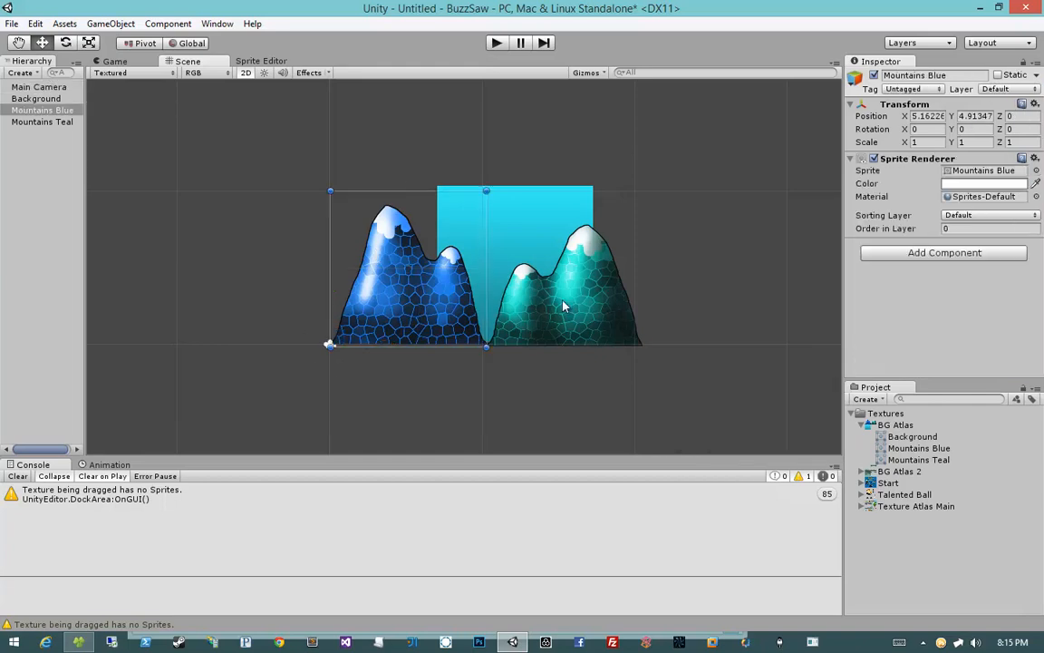
click(506, 270)
key(ctrl+d)
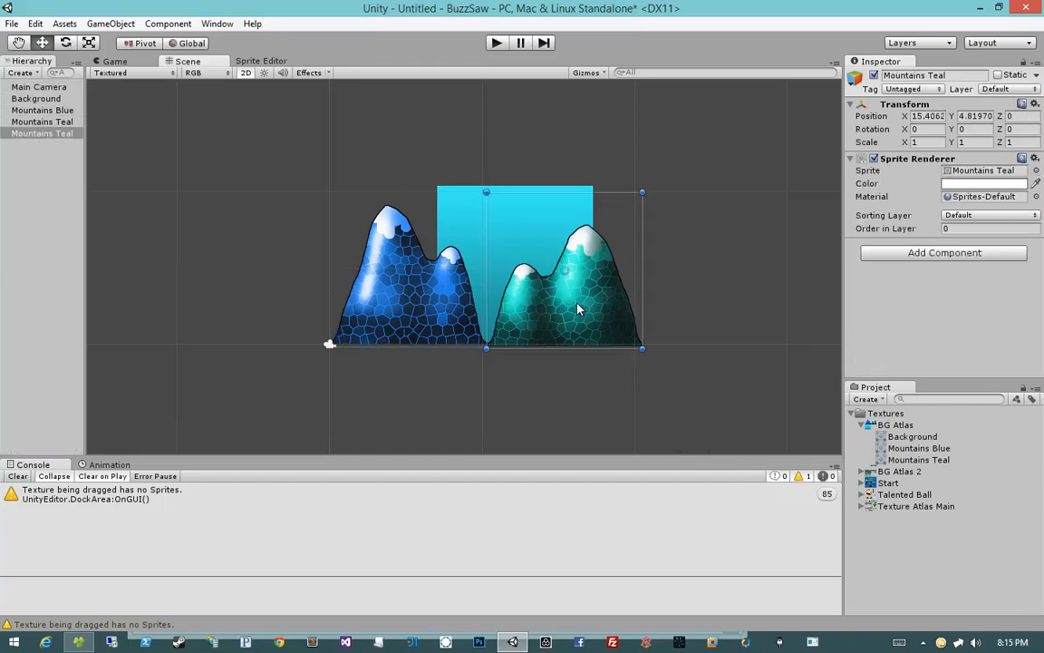
drag(578, 309, 728, 310)
click(543, 379)
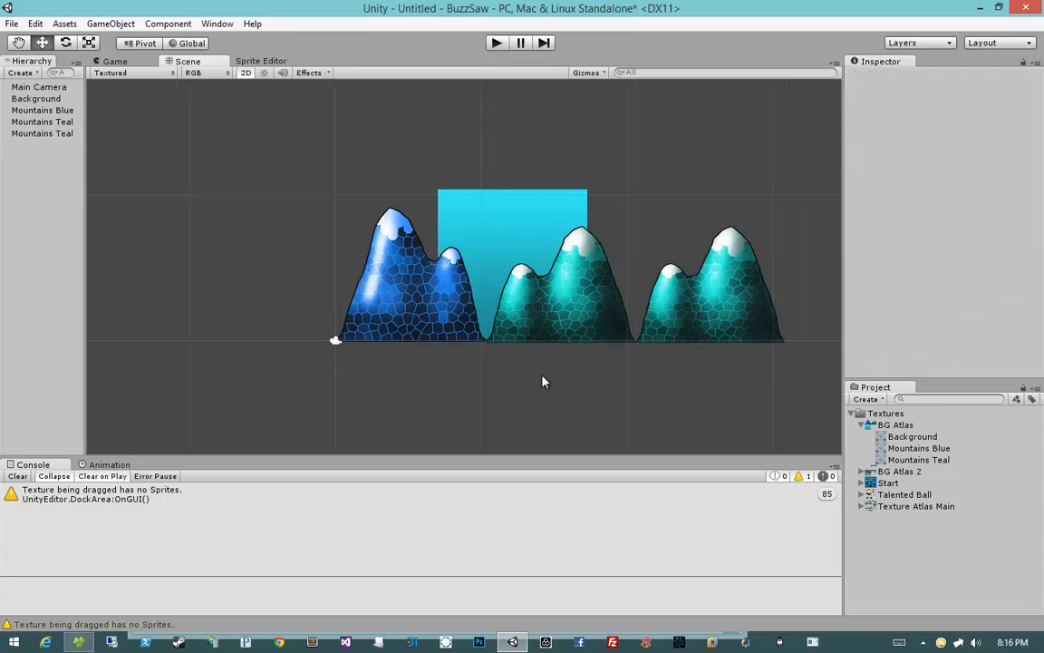
Step: Duplicate the Mountains Blue sprite and place the copy at the right end of the mountain row
scroll(543, 380, down, 2)
click(413, 308)
key(ctrl+d)
drag(400, 290, 738, 292)
click(643, 383)
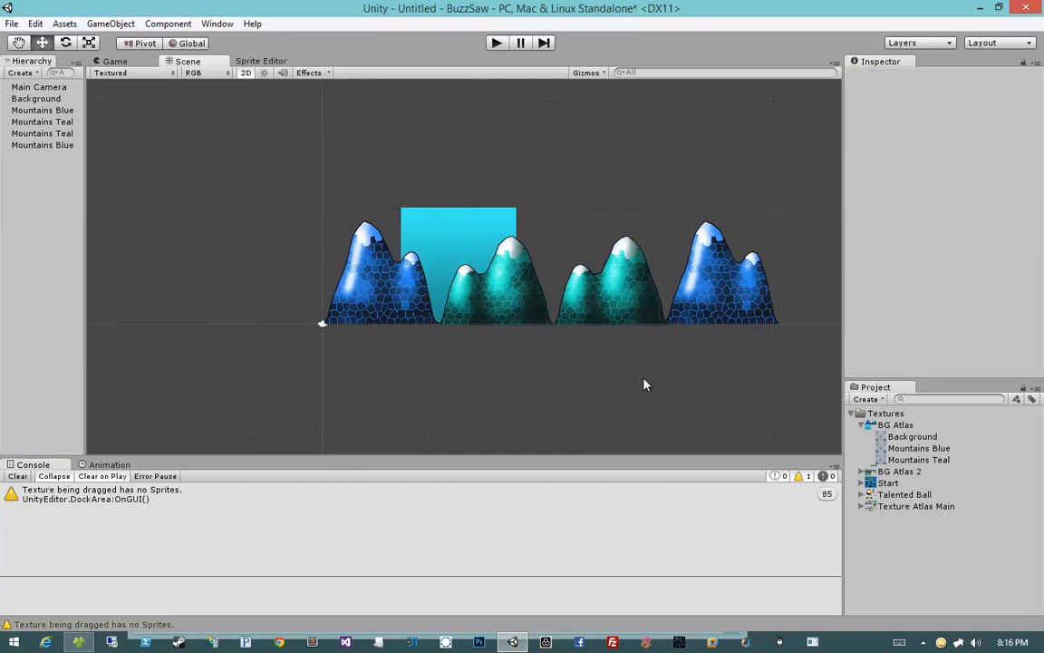
Step: Scale the Background square up to about 1.41 from its top-right corner
click(470, 233)
shift+drag(513, 270, 559, 287)
shift+drag(563, 215, 709, 242)
key(ctrl+z)
key(ctrl+z)
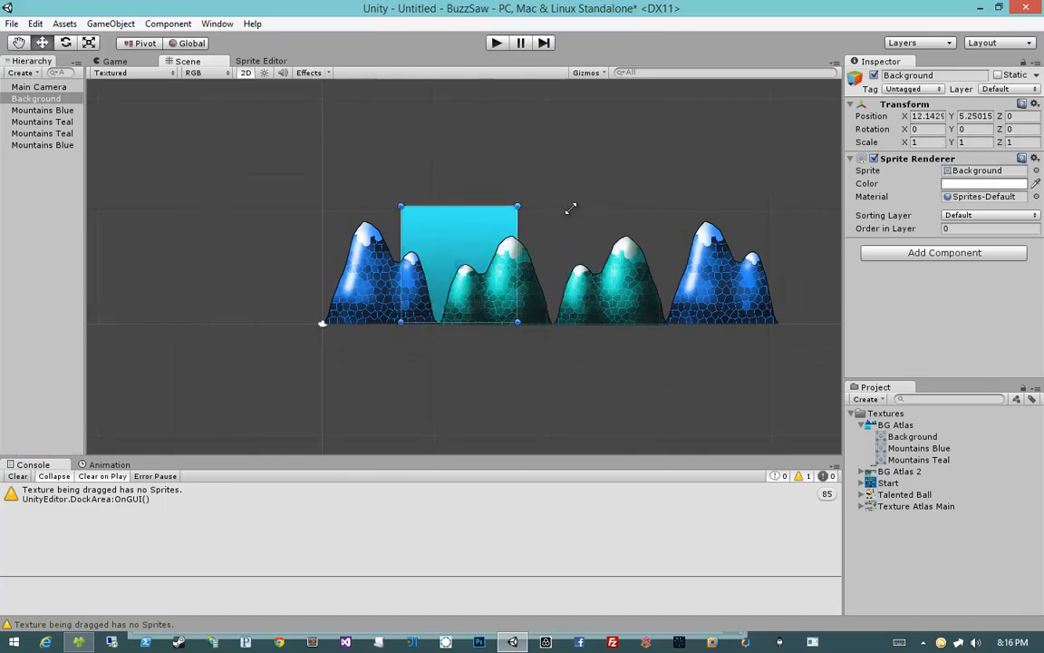
shift+drag(525, 204, 636, 236)
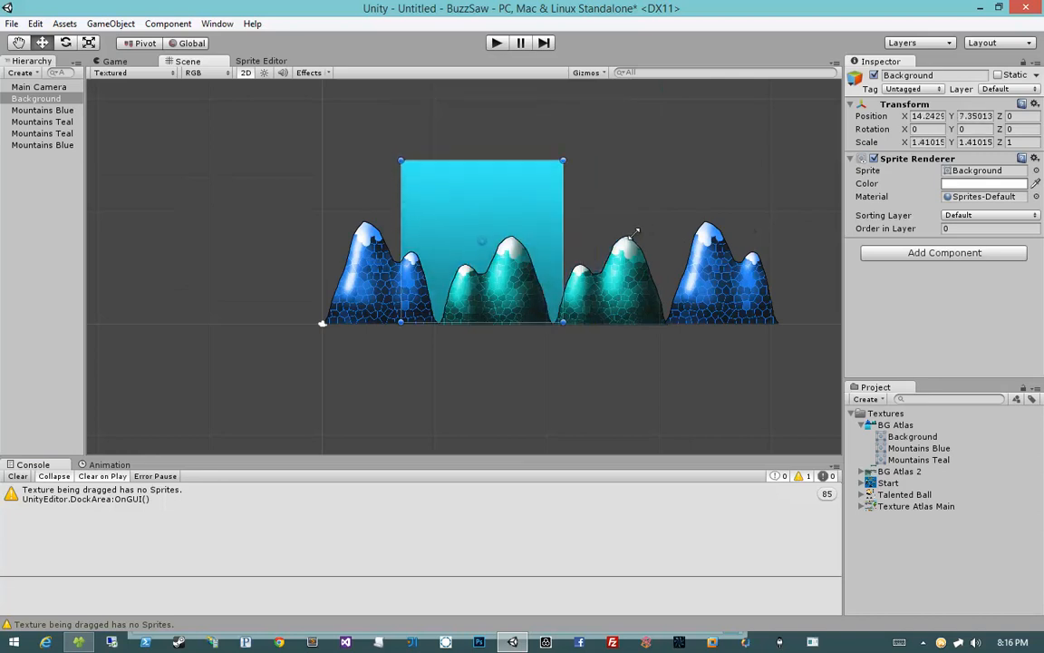
Step: Try moving and enlarging the Background square around the mountain row, undoing the oversized attempts
drag(484, 240, 465, 245)
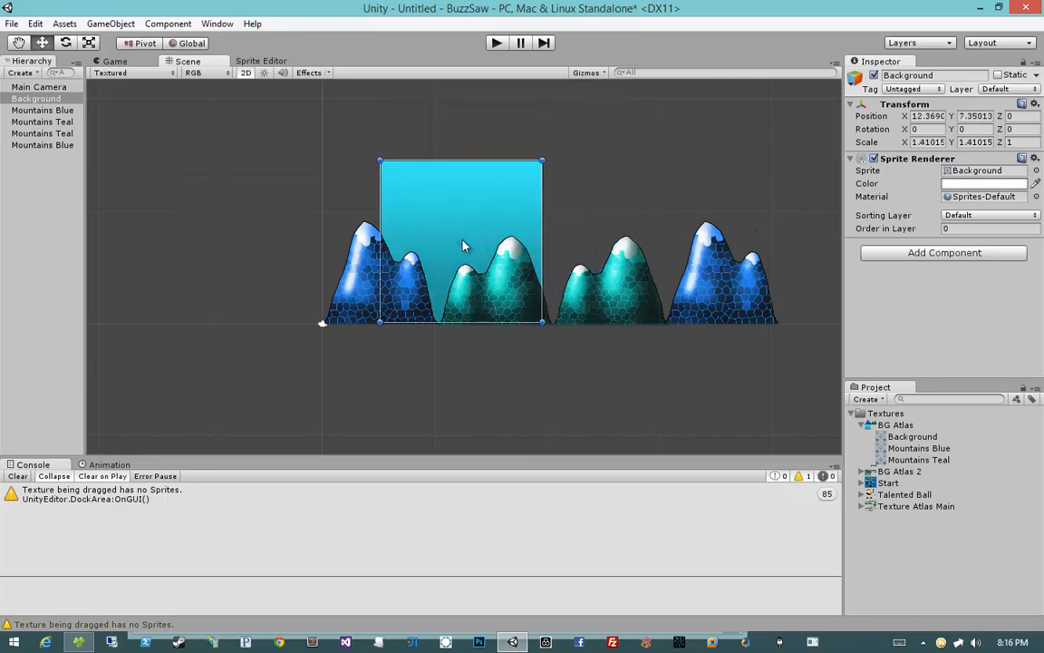
shift+drag(544, 203, 595, 205)
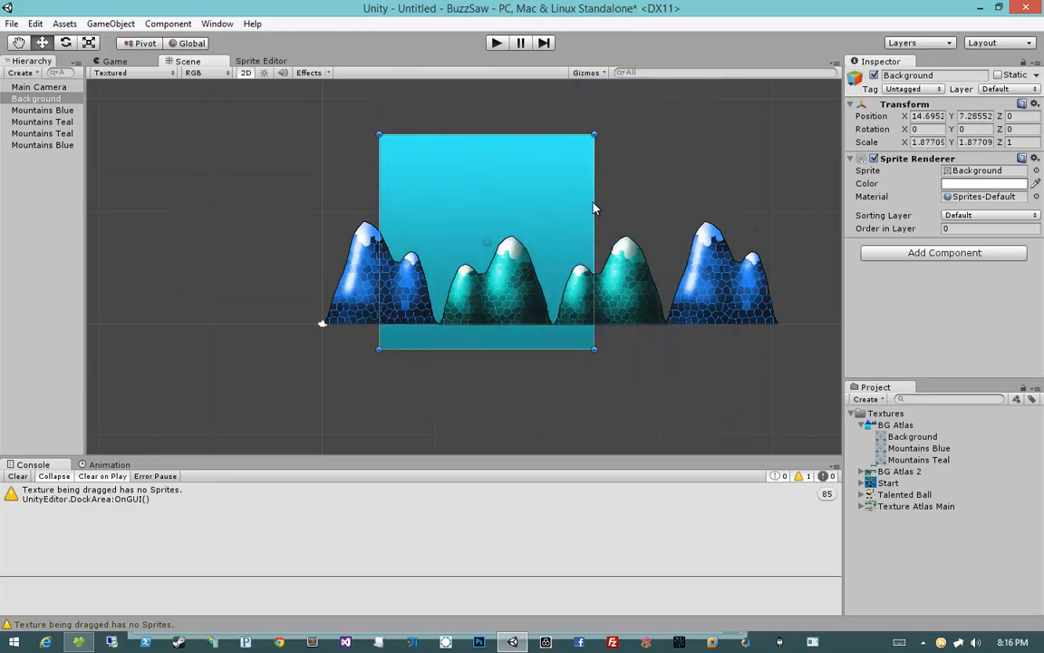
drag(601, 127, 679, 145)
key(ctrl+z)
shift+drag(592, 134, 703, 227)
scroll(689, 242, down, 7)
shift+drag(522, 207, 582, 214)
shift+drag(432, 211, 537, 247)
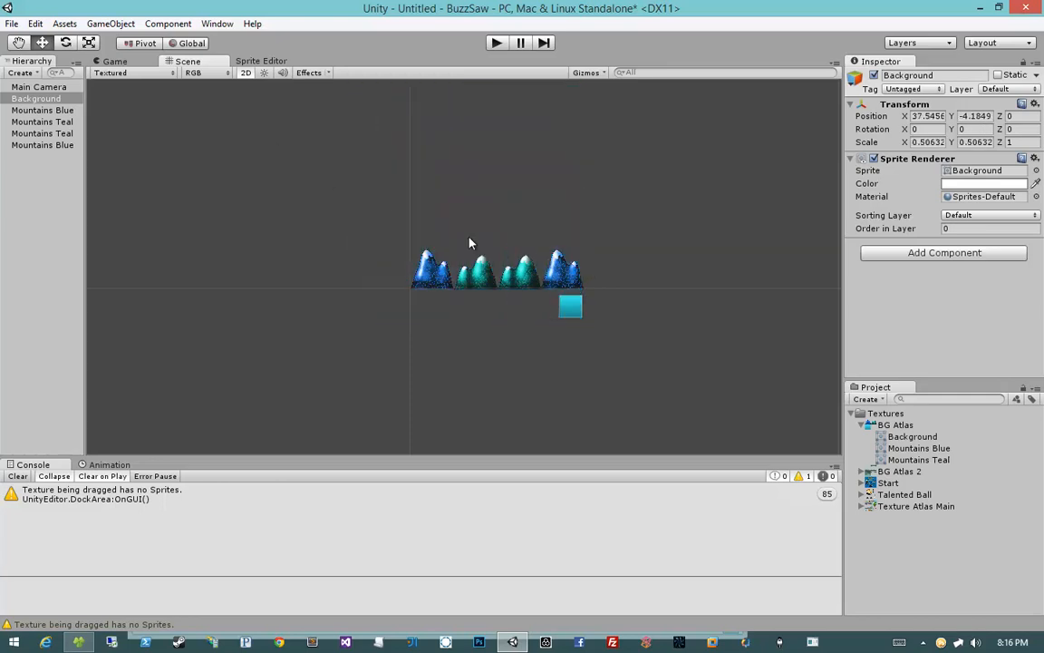
key(ctrl+z)
key(ctrl+z)
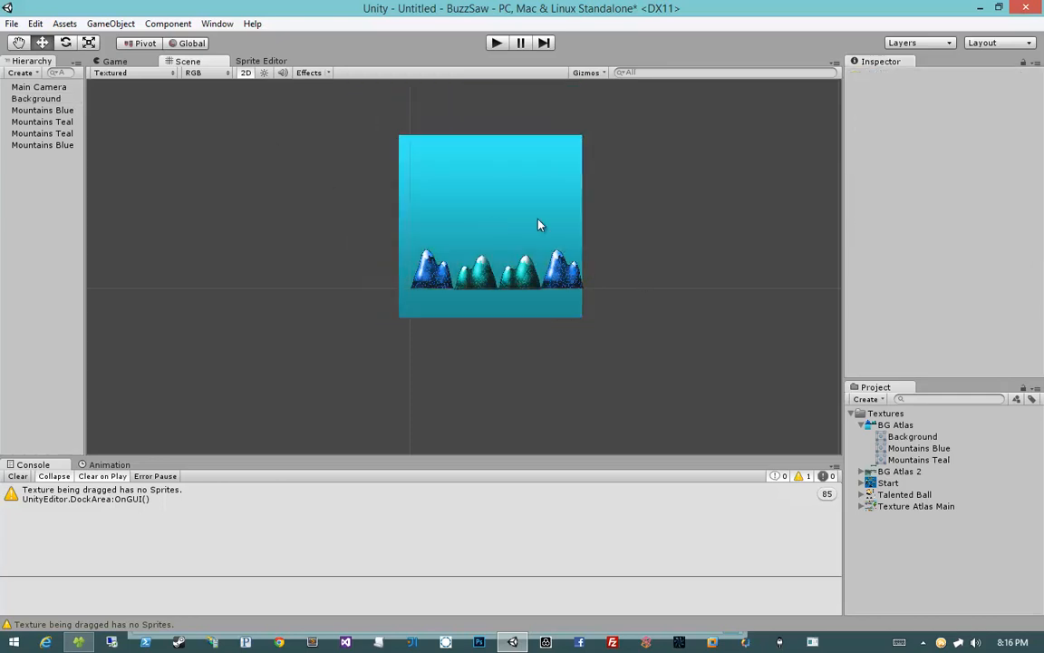
Step: Reposition the Background square behind the mountains and scale it to about 2.44
click(538, 224)
drag(552, 212, 573, 215)
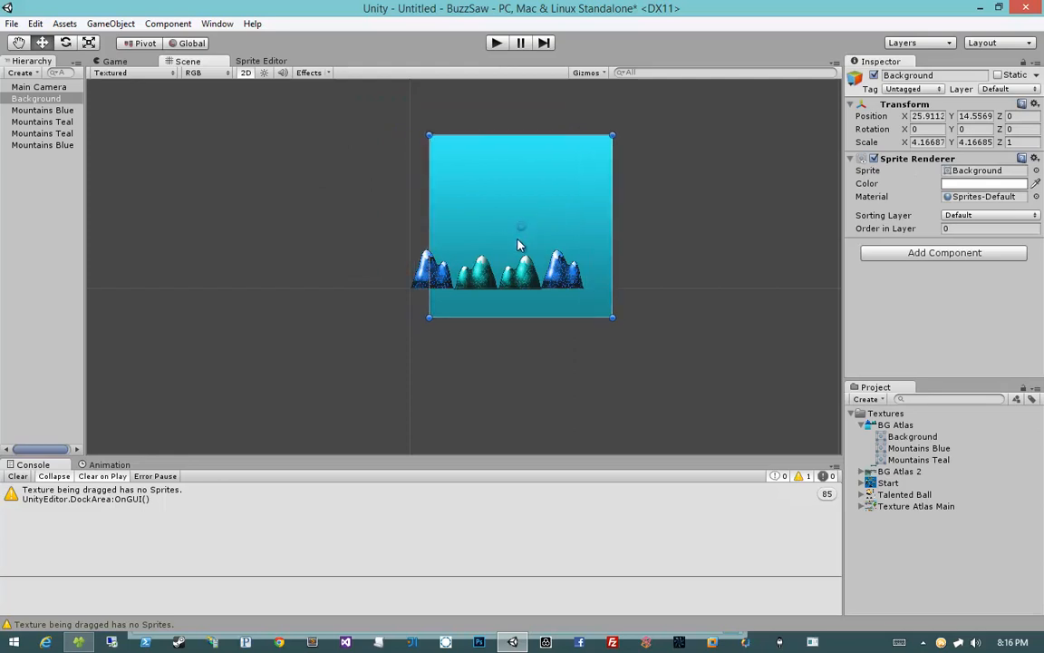
scroll(517, 237, up, 3)
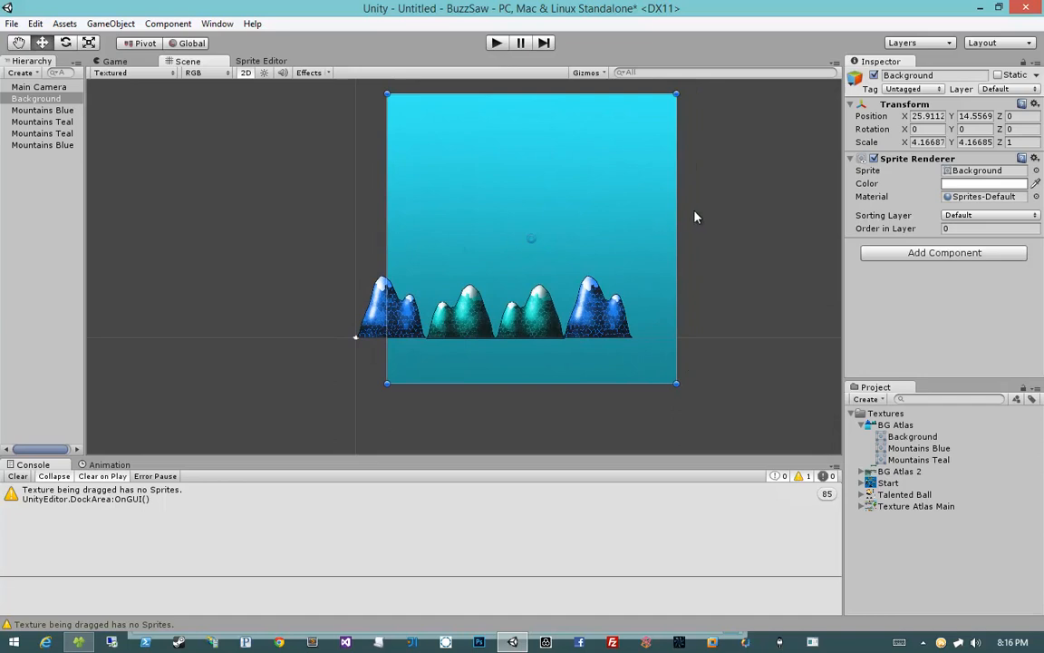
drag(679, 208, 605, 216)
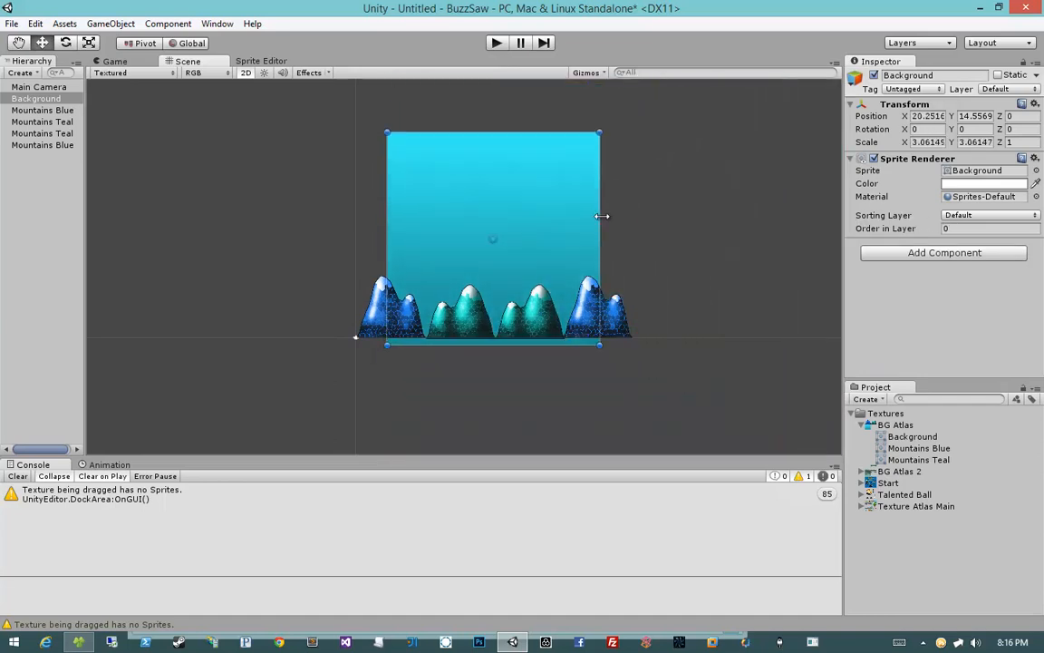
shift+drag(603, 136, 557, 218)
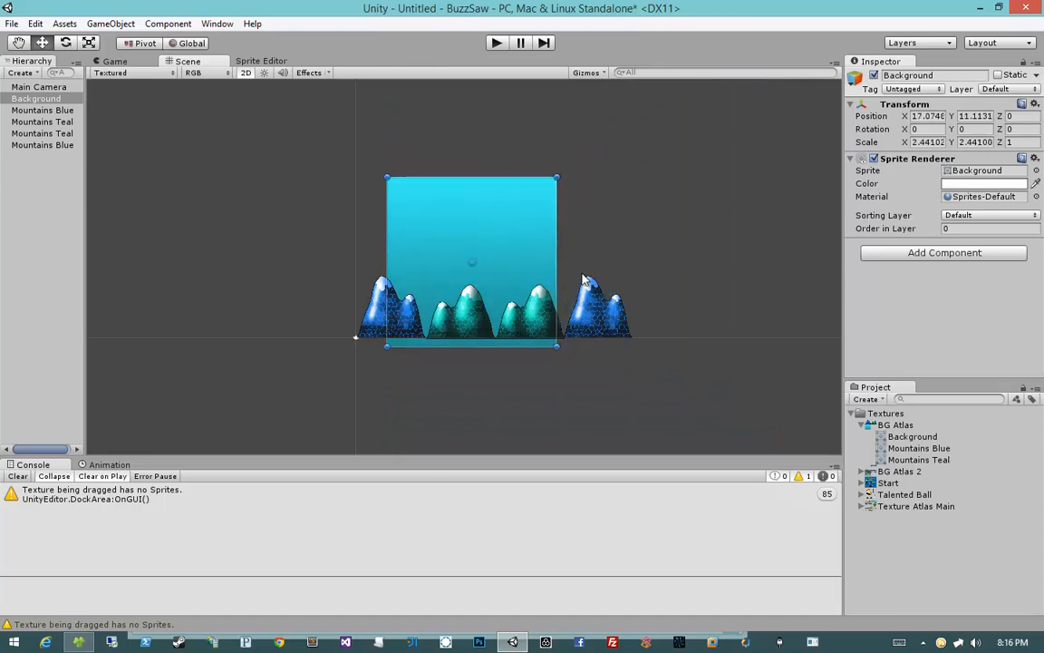
Step: Open the BG Atlas in the Sprite Editor and set the Background sprite's pivot to Left
click(913, 438)
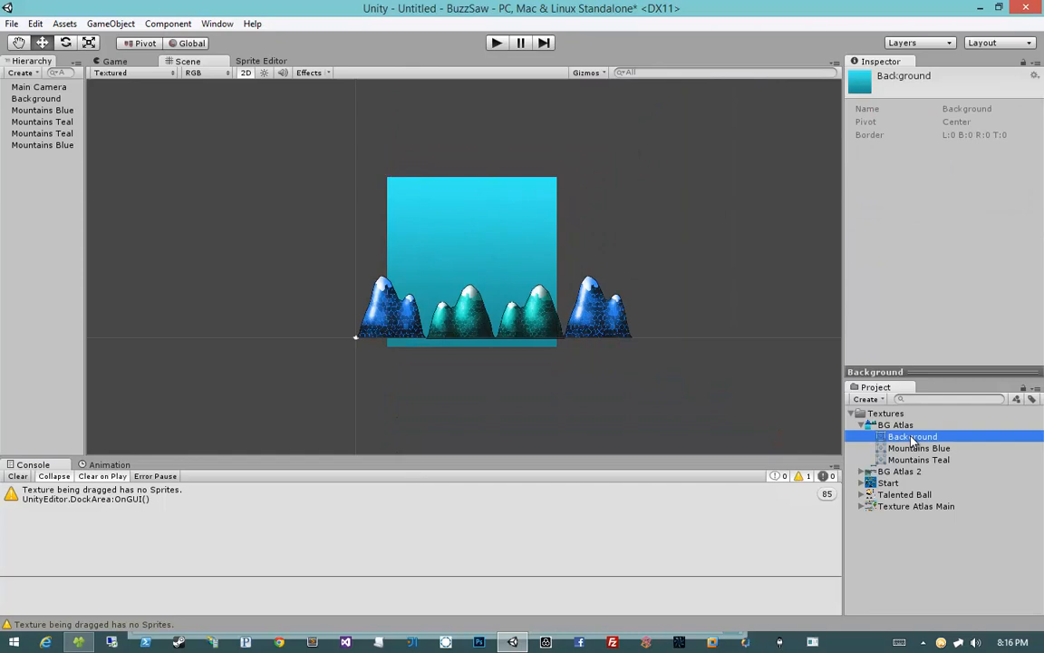
click(888, 426)
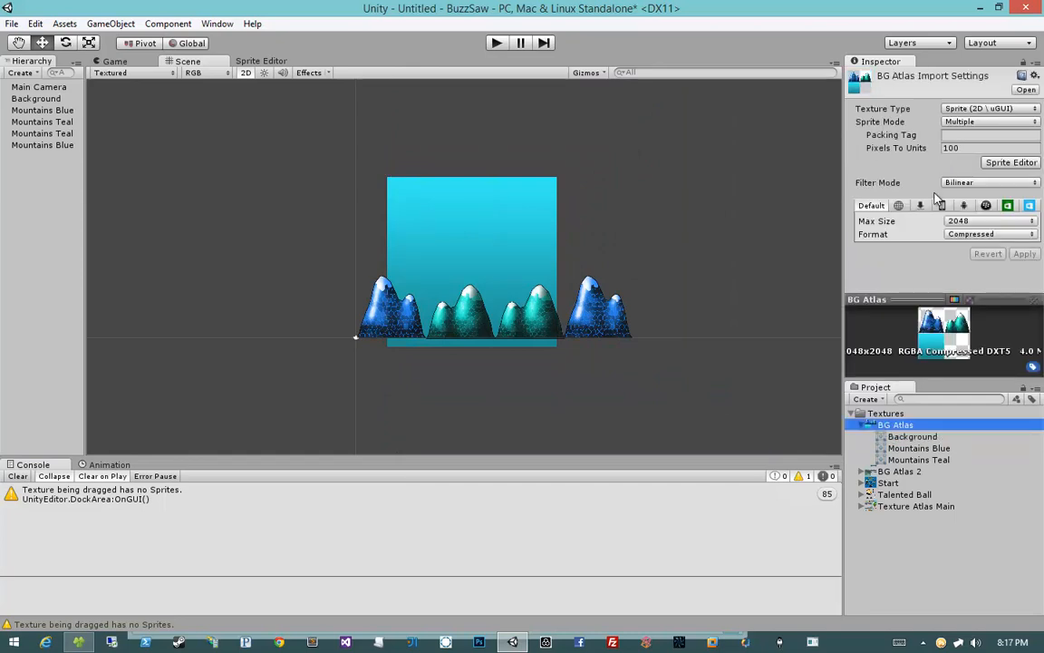
click(1001, 163)
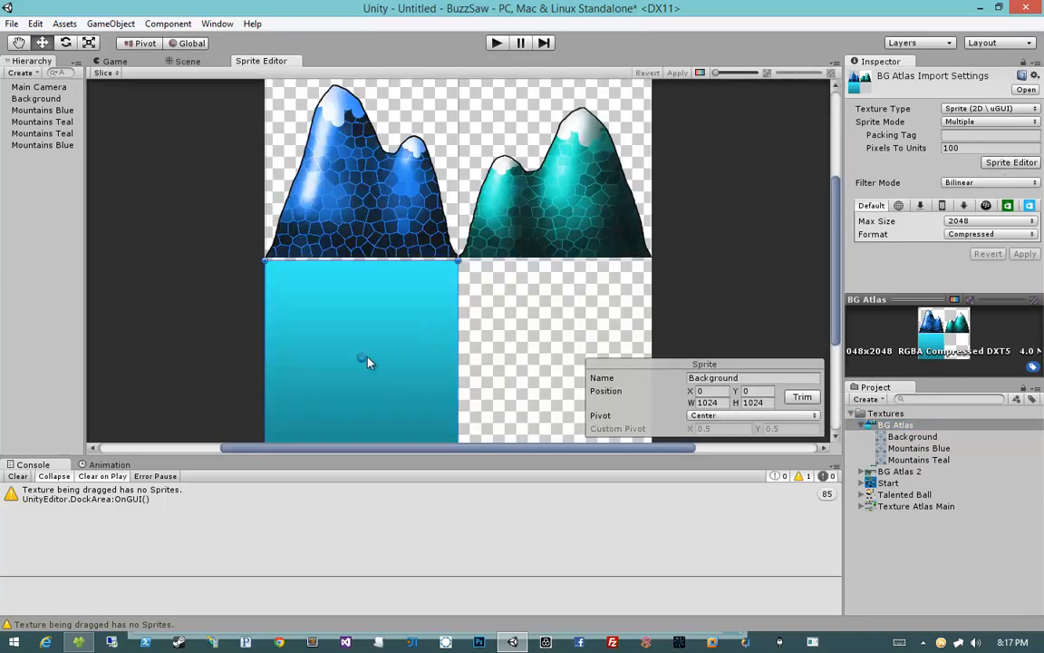
drag(364, 361, 274, 364)
drag(266, 363, 362, 312)
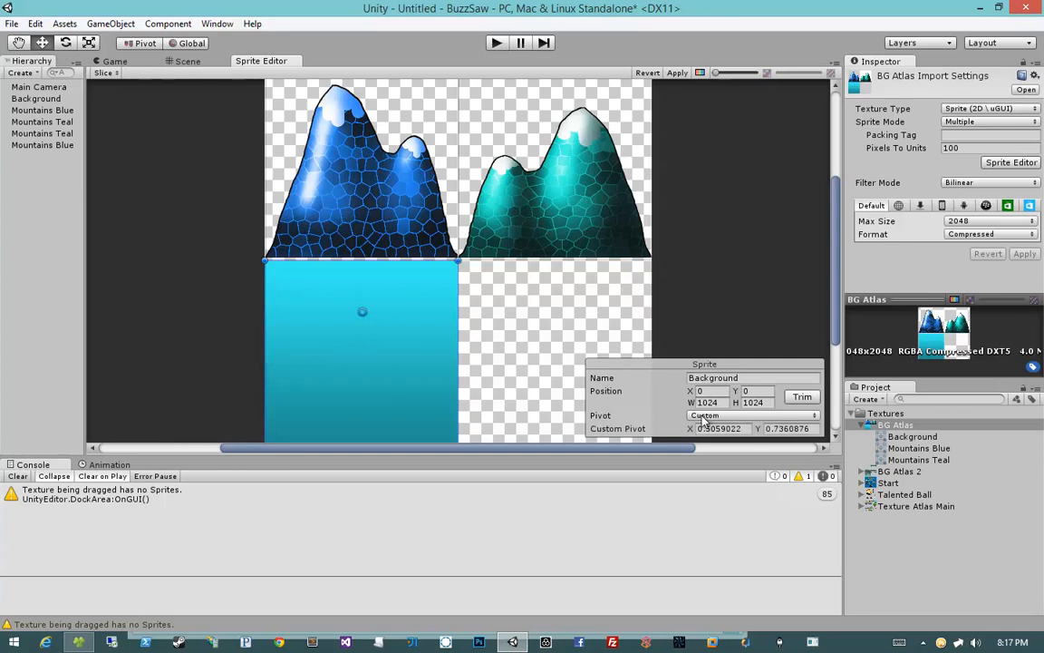
click(730, 415)
click(743, 496)
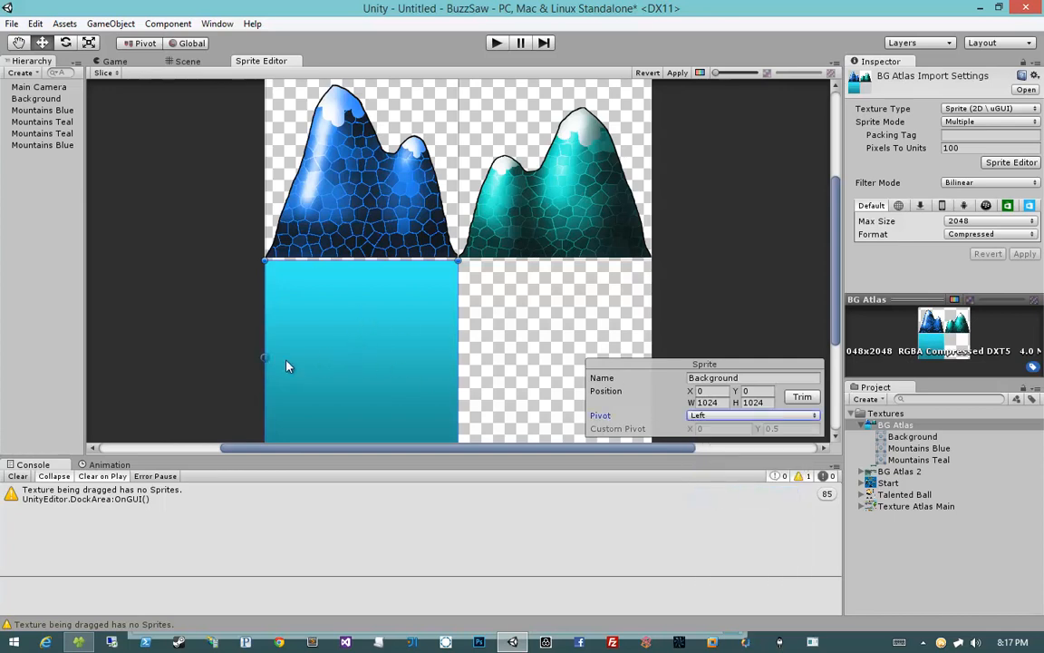
Step: Drag the Background sprite's pivot around and back to the left edge, apply the sprite changes, and return to the scene
drag(270, 362, 269, 325)
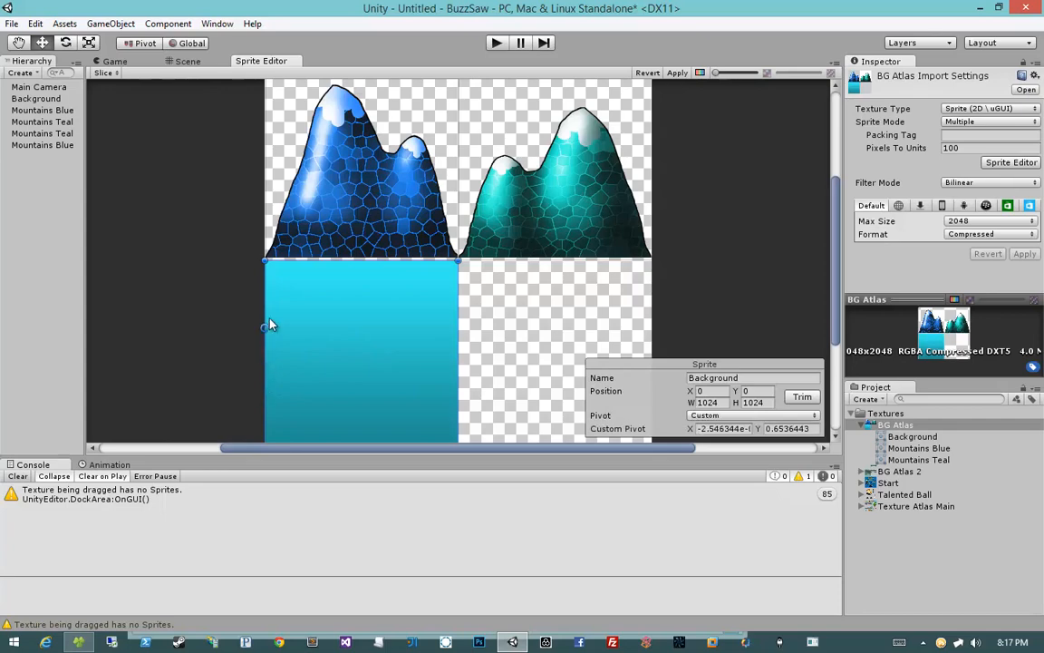
scroll(340, 375, down, 2)
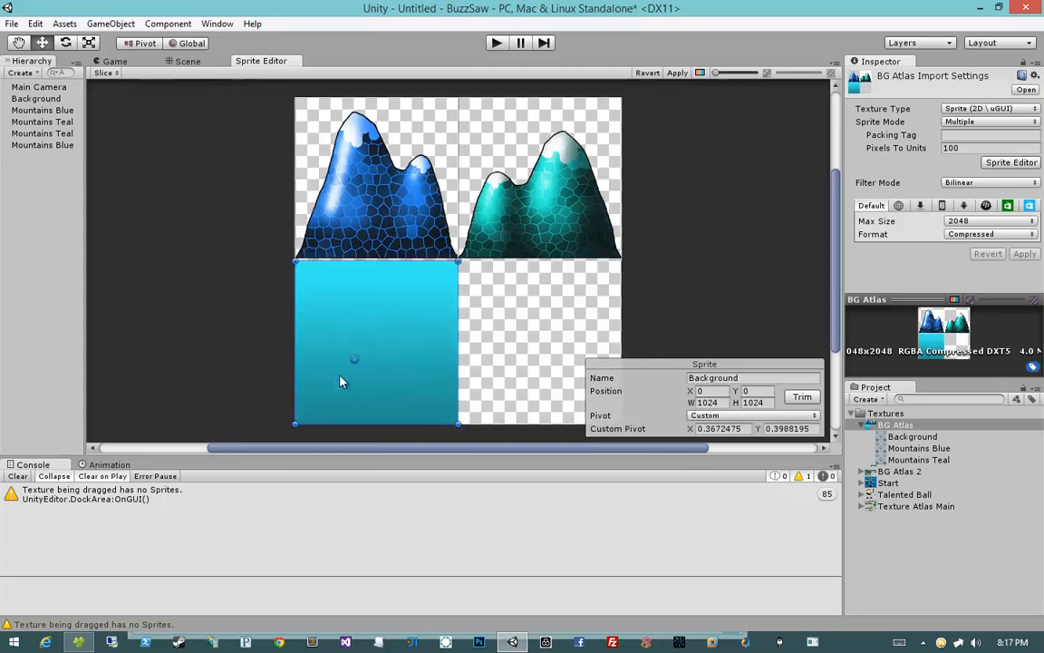
scroll(340, 375, up, 3)
middle_drag(364, 409, 387, 343)
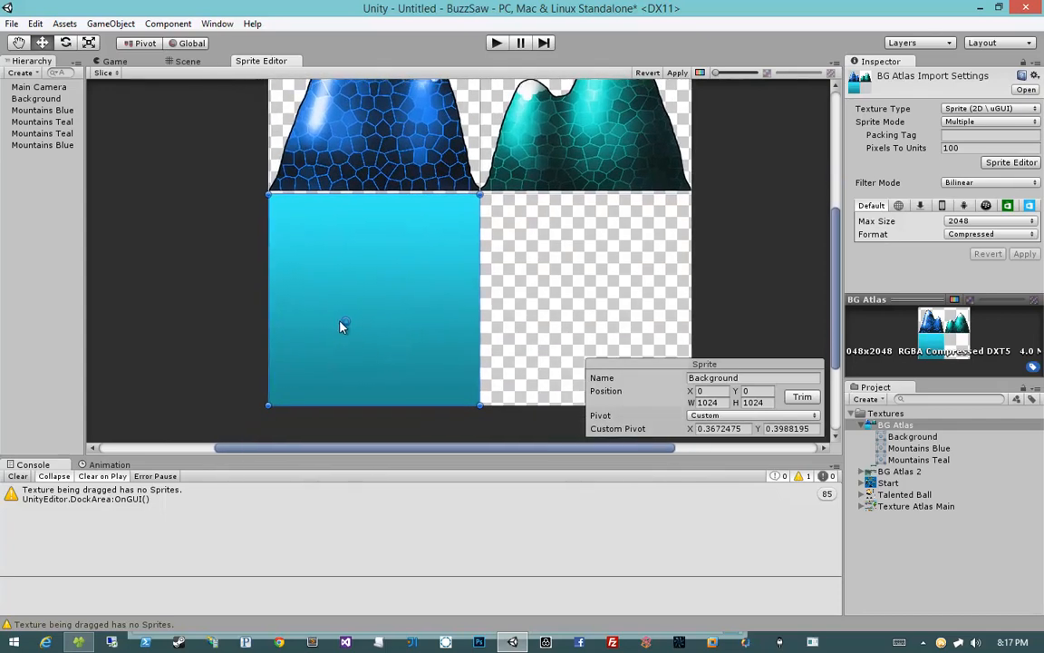
mouse_move(342, 325)
mouse_down()
mouse_move(340, 348)
mouse_move(331, 317)
mouse_up()
drag(331, 319, 377, 268)
drag(376, 268, 275, 305)
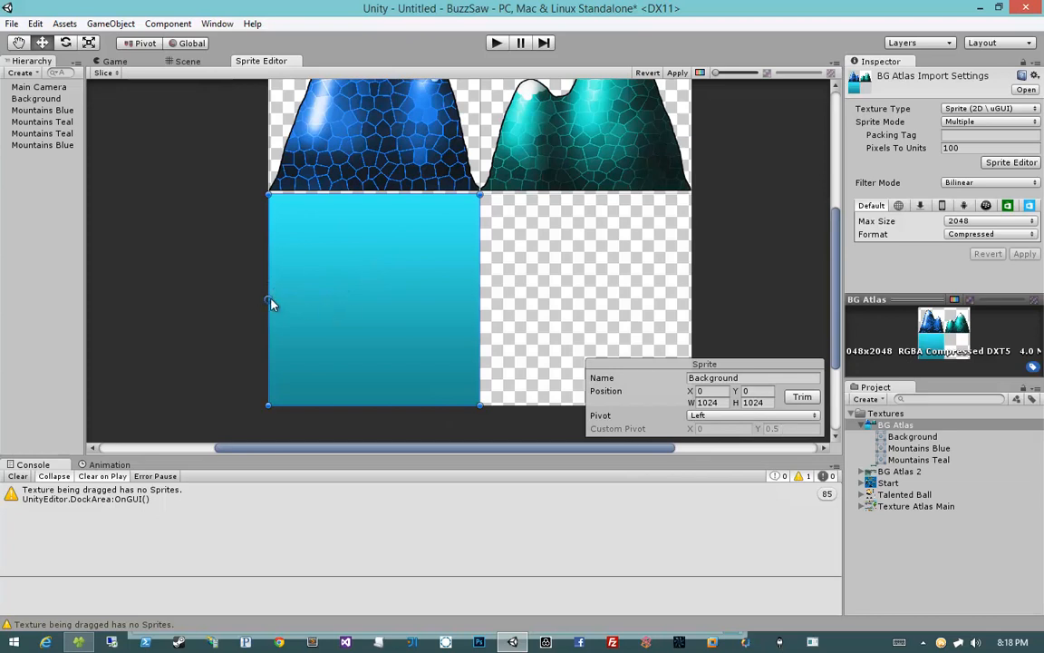
drag(271, 305, 292, 280)
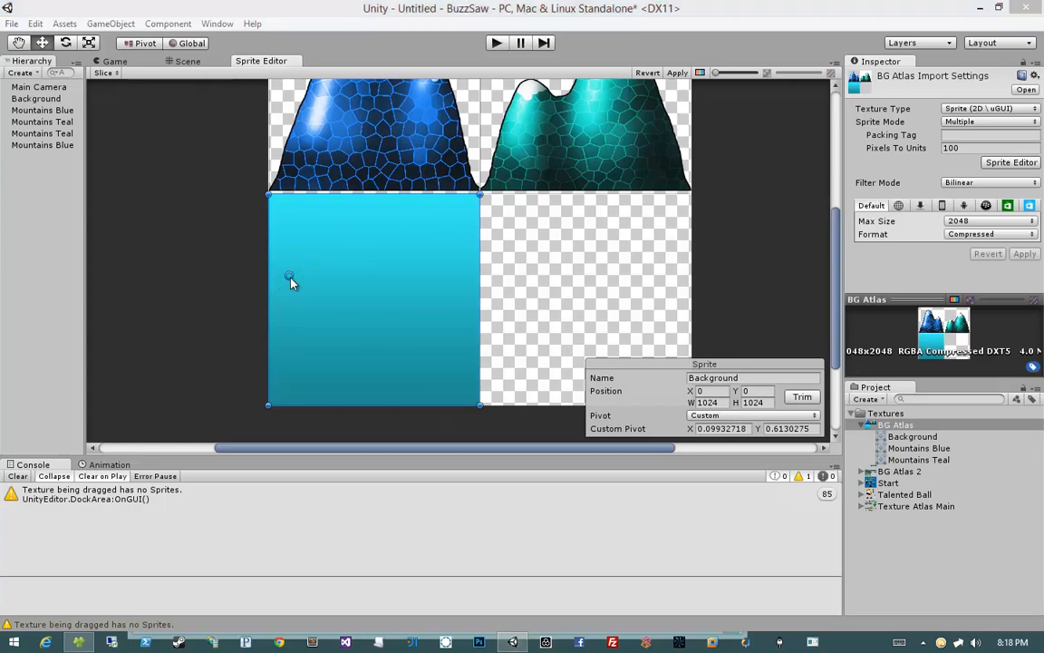
drag(291, 282, 300, 283)
drag(297, 276, 380, 306)
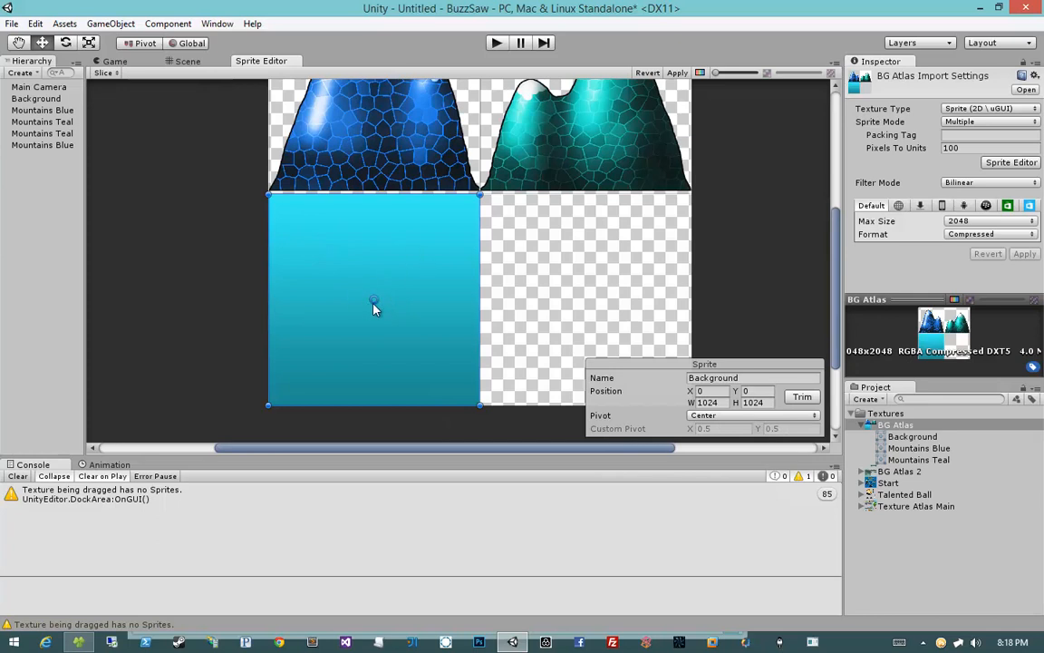
drag(370, 304, 276, 304)
click(670, 74)
click(172, 64)
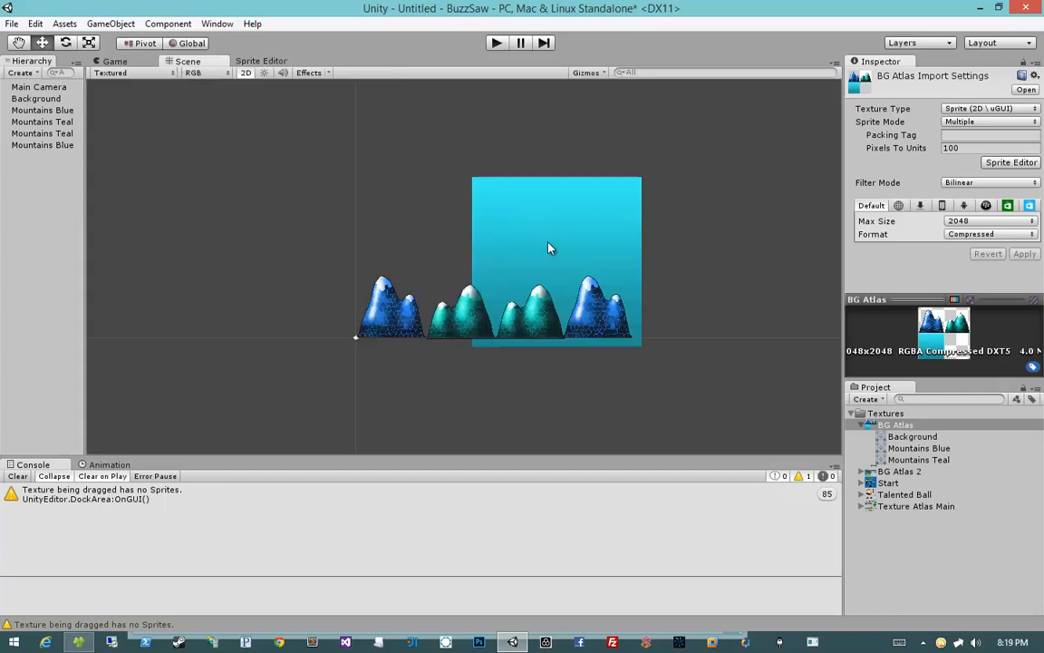
Step: Reset the Background object's scale to 1 on X and Y
click(506, 268)
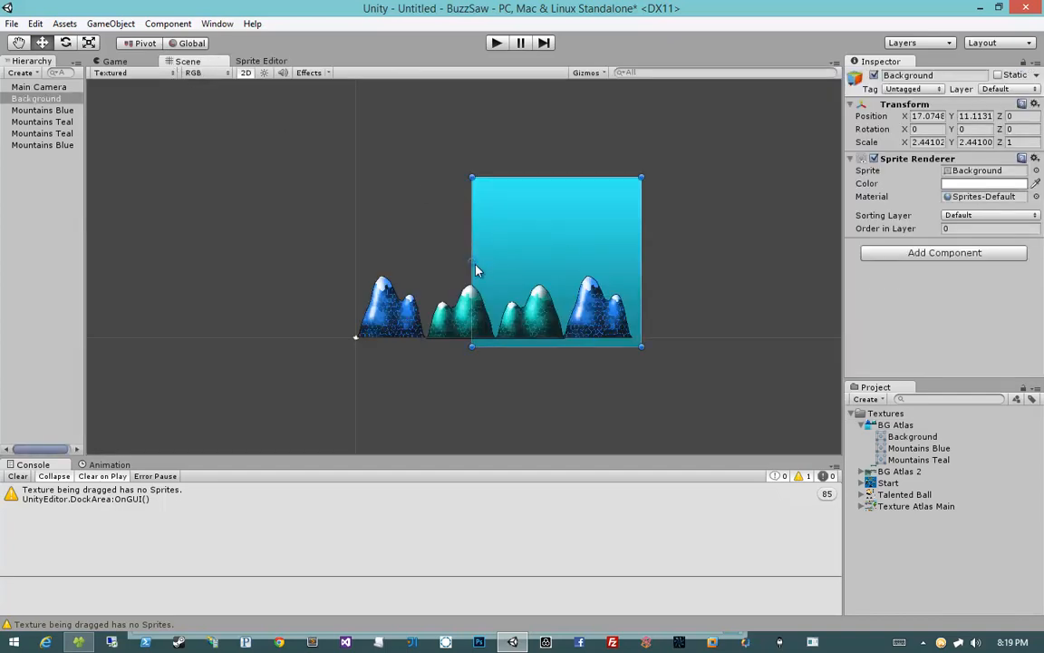
double_click(927, 142)
text(1)
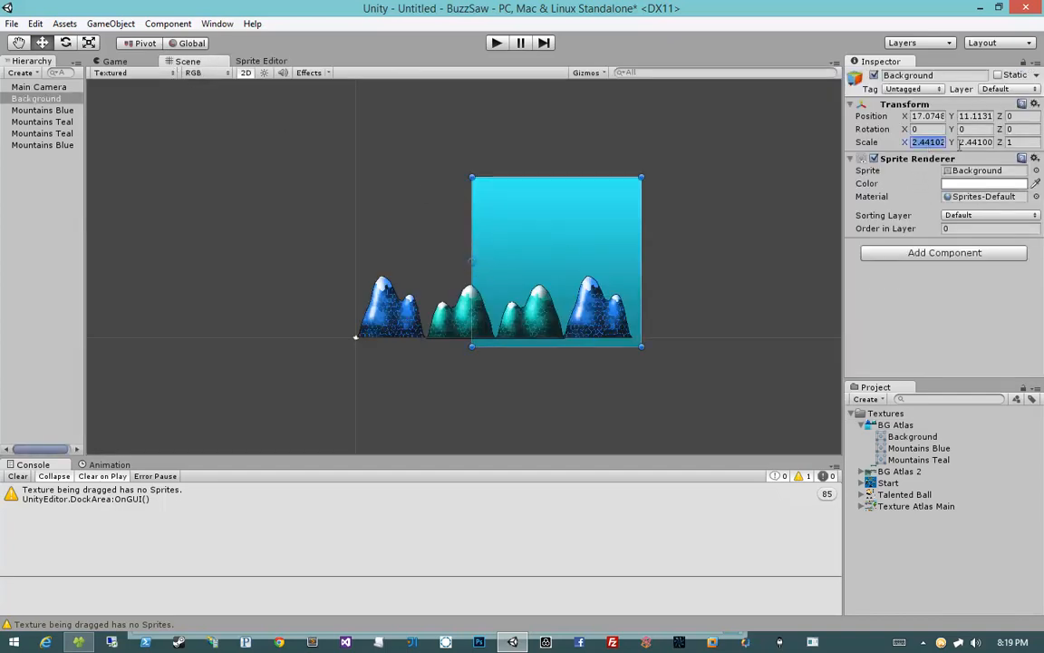
key(Tab)
text(1)
Step: Try stretching the Background square wide from its corner, ending at a scale of about 4.64 by 0.99
middle_drag(553, 255, 573, 231)
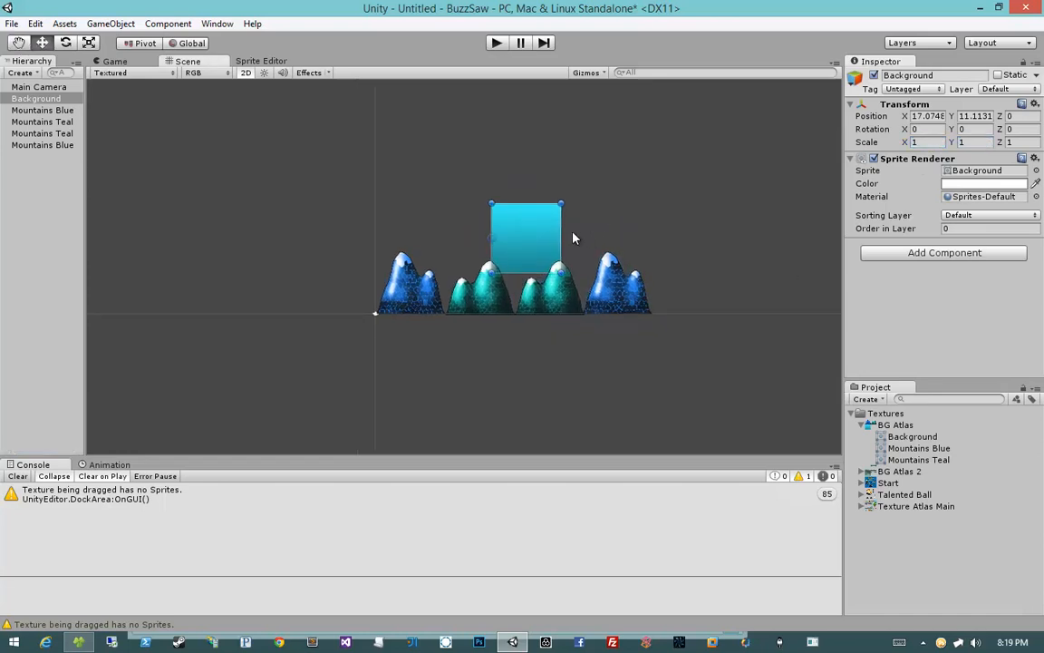
shift+drag(568, 231, 635, 228)
key(ctrl+z)
key(ctrl+z)
key(ctrl+z)
drag(561, 271, 743, 280)
key(ctrl+z)
key(ctrl+z)
key(ctrl+z)
drag(564, 274, 657, 288)
key(ctrl+z)
key(ctrl+z)
drag(562, 274, 689, 275)
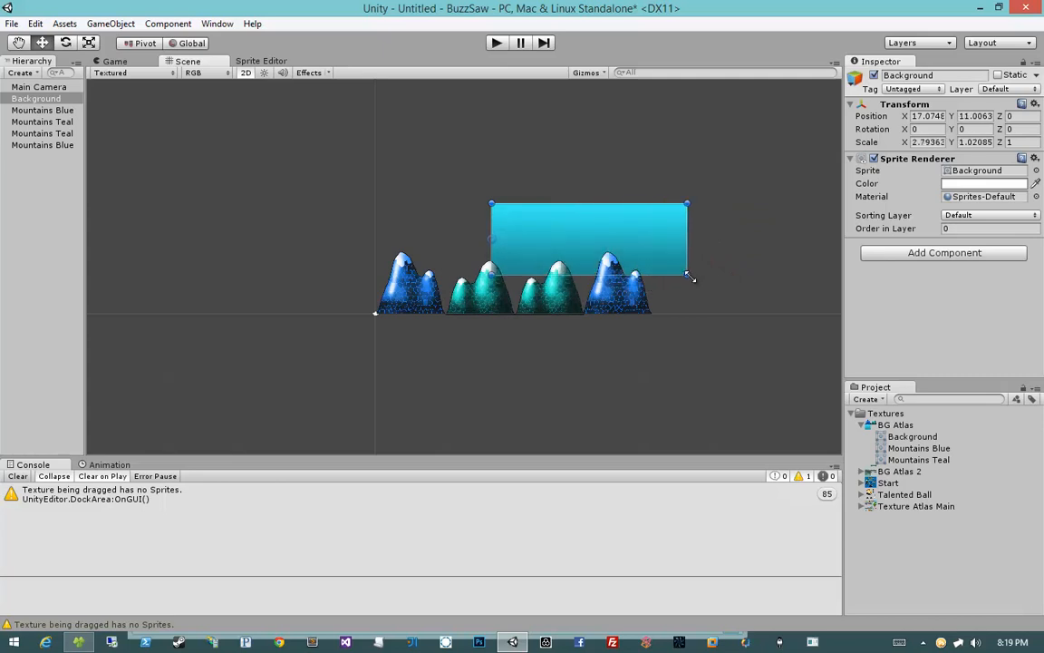
key(ctrl+z)
drag(562, 273, 754, 277)
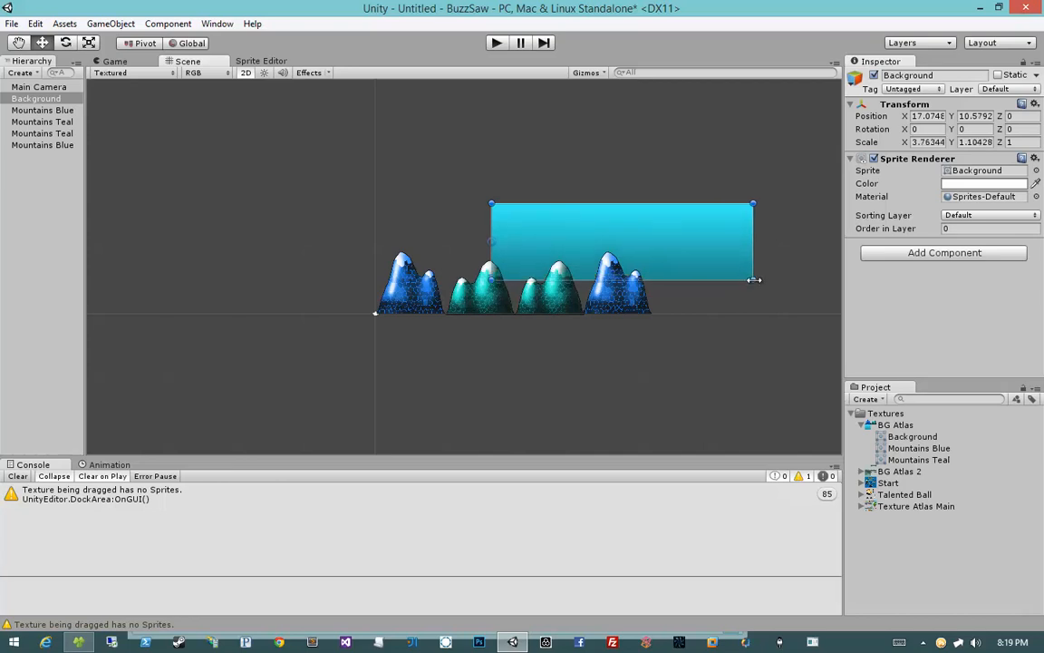
key(ctrl+z)
drag(561, 273, 816, 275)
Step: Move the Background object and set its position to X 0 and Y 0
middle_drag(713, 306, 587, 313)
scroll(587, 314, down, 4)
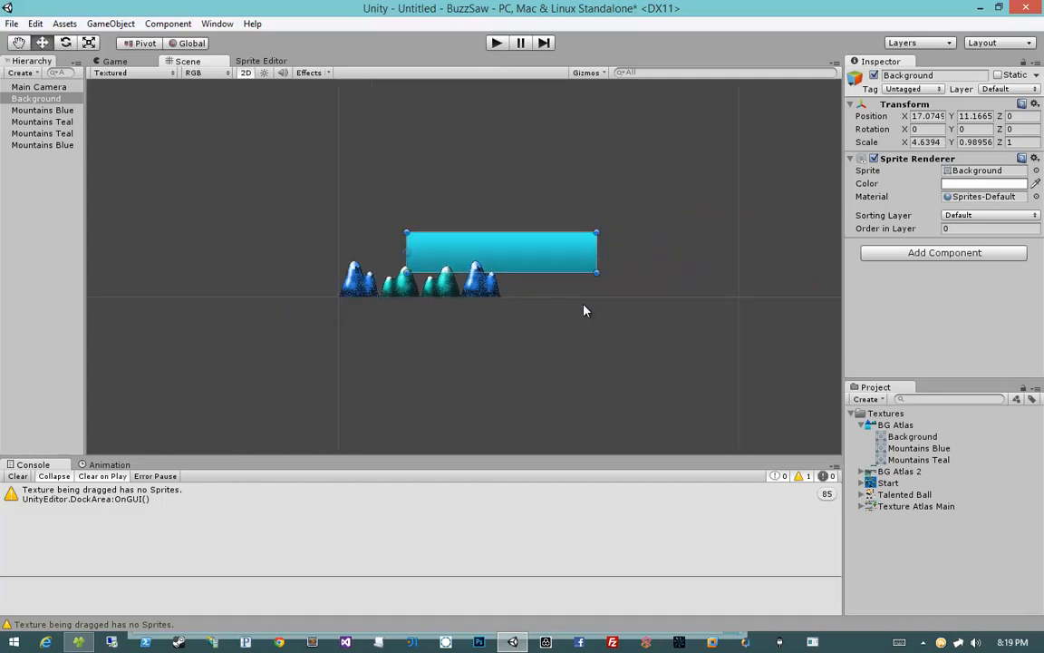
drag(547, 261, 495, 279)
scroll(454, 274, up, 6)
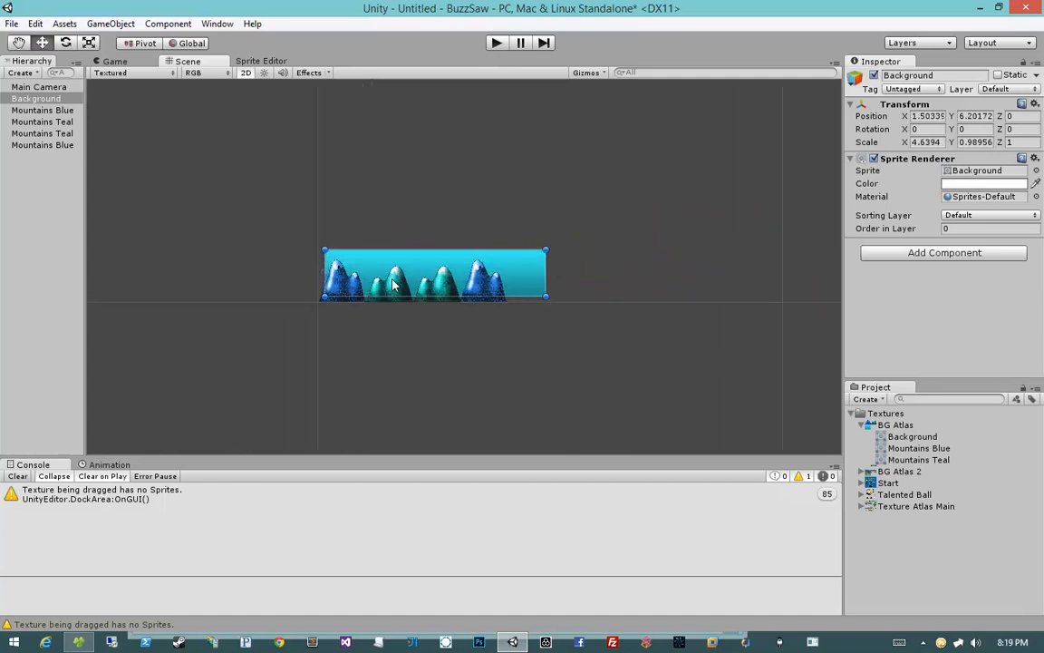
middle_drag(459, 250, 589, 215)
scroll(543, 232, down, 1)
middle_drag(498, 248, 590, 224)
click(926, 116)
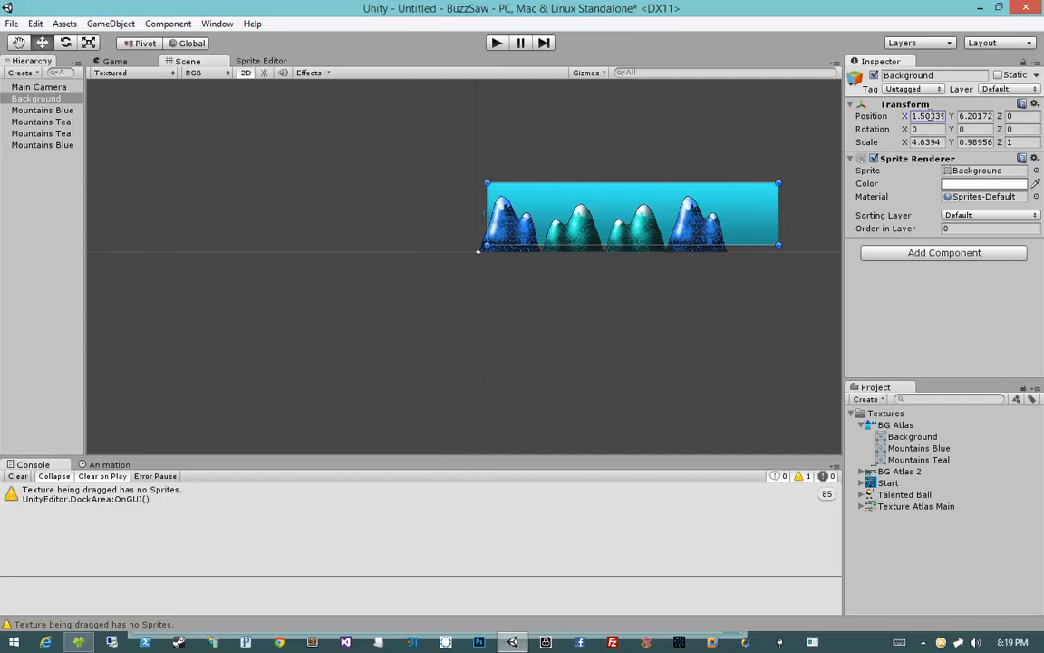
text(0)
key(Tab)
text(0)
key(Tab)
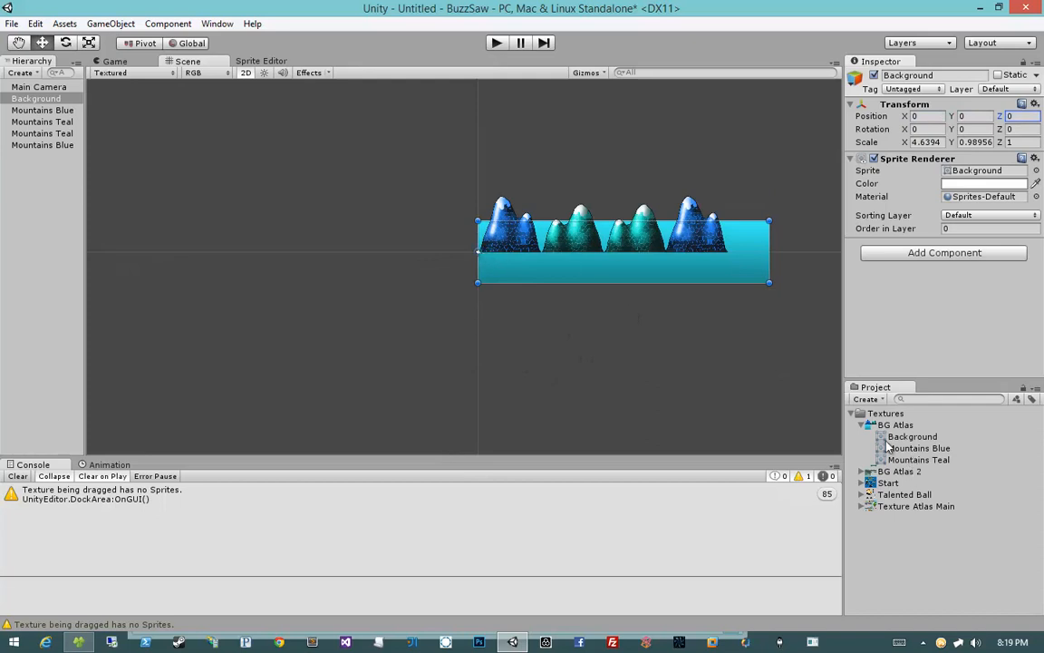
Step: Change the Background sprite's pivot to Bottom Left in the Sprite Editor and return to the scene
click(245, 62)
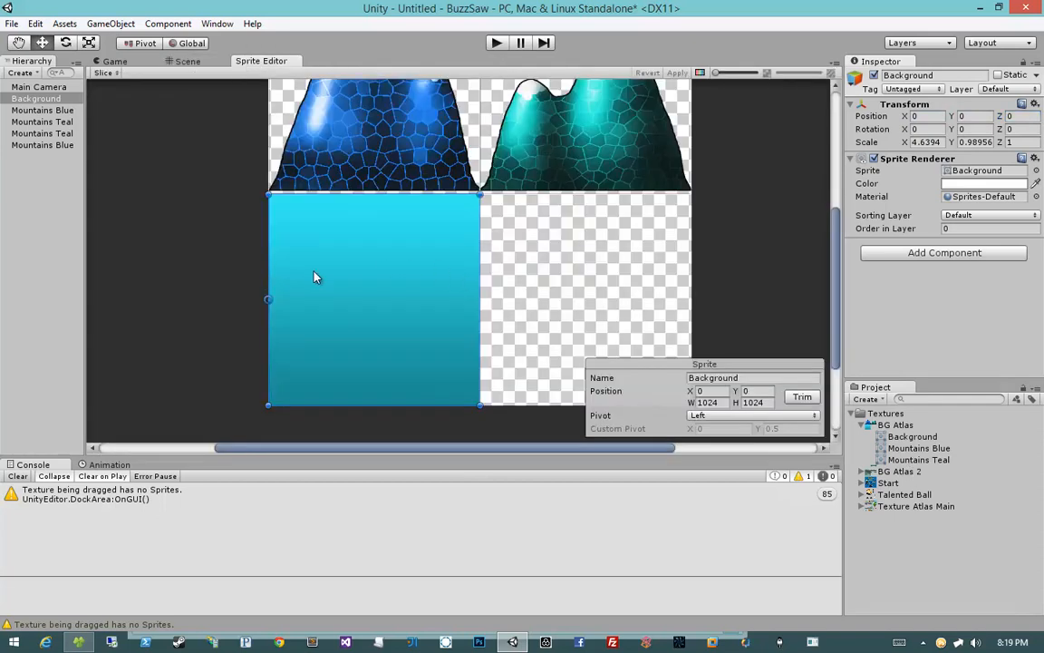
drag(268, 303, 269, 410)
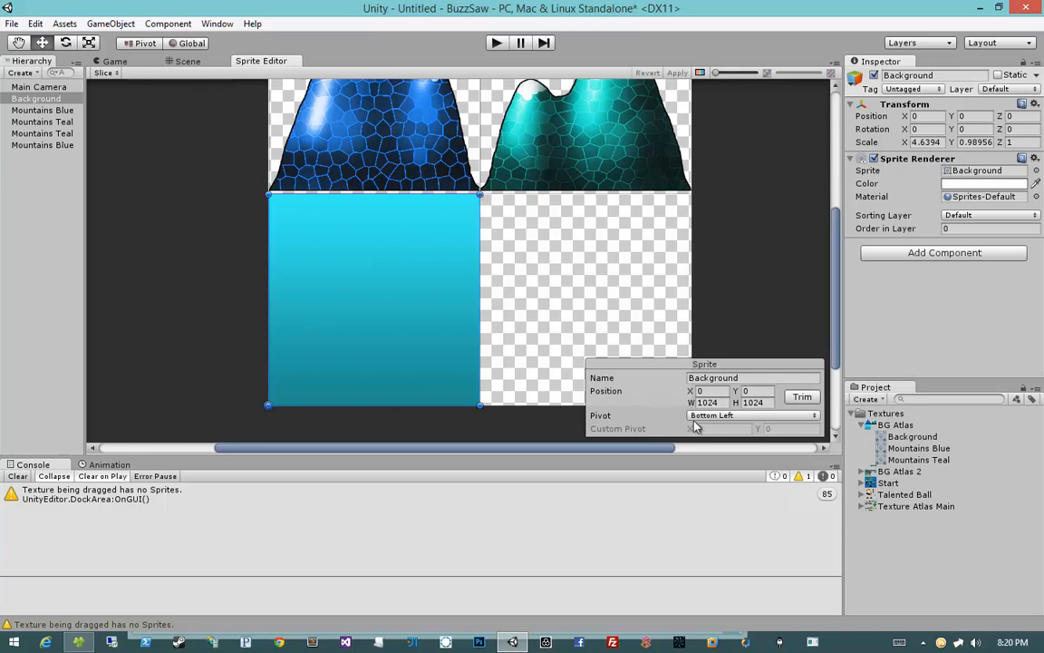
click(169, 61)
middle_drag(569, 213, 485, 218)
Step: Set the Background's Y scale to 1 and stretch its X scale to 8.26 so it spans the mountains
click(928, 116)
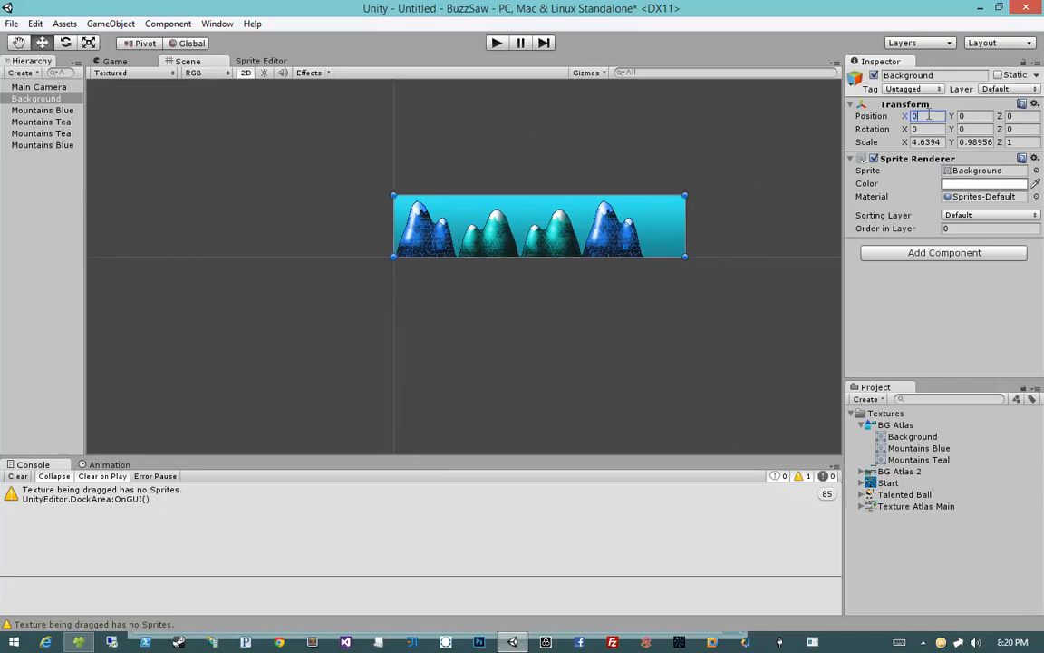
key(Tab)
key(Tab)
middle_drag(665, 226, 642, 222)
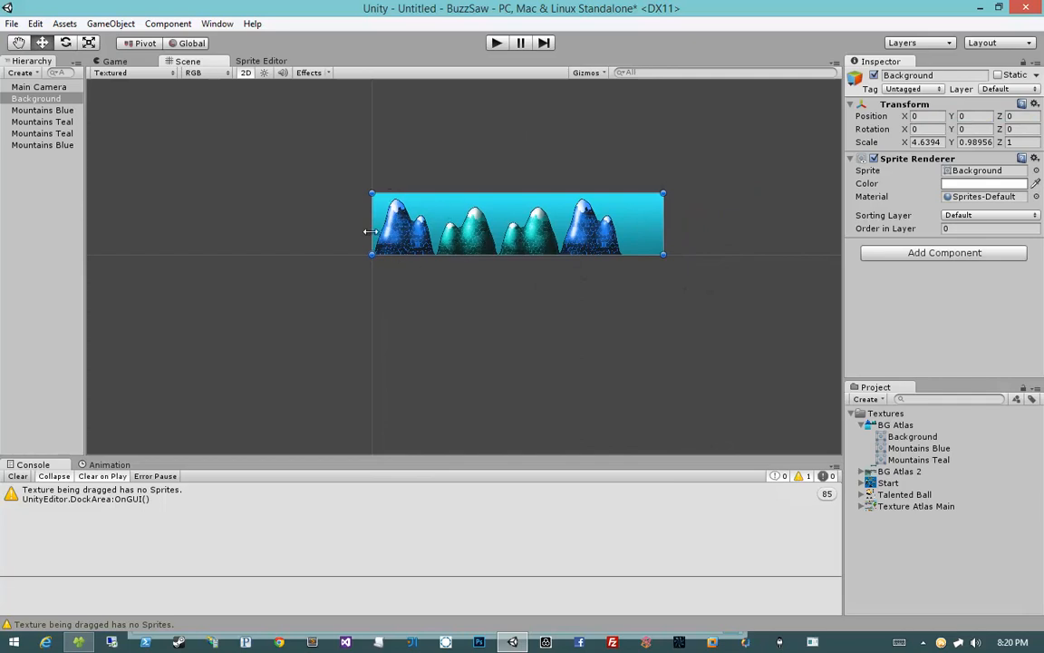
text(1)
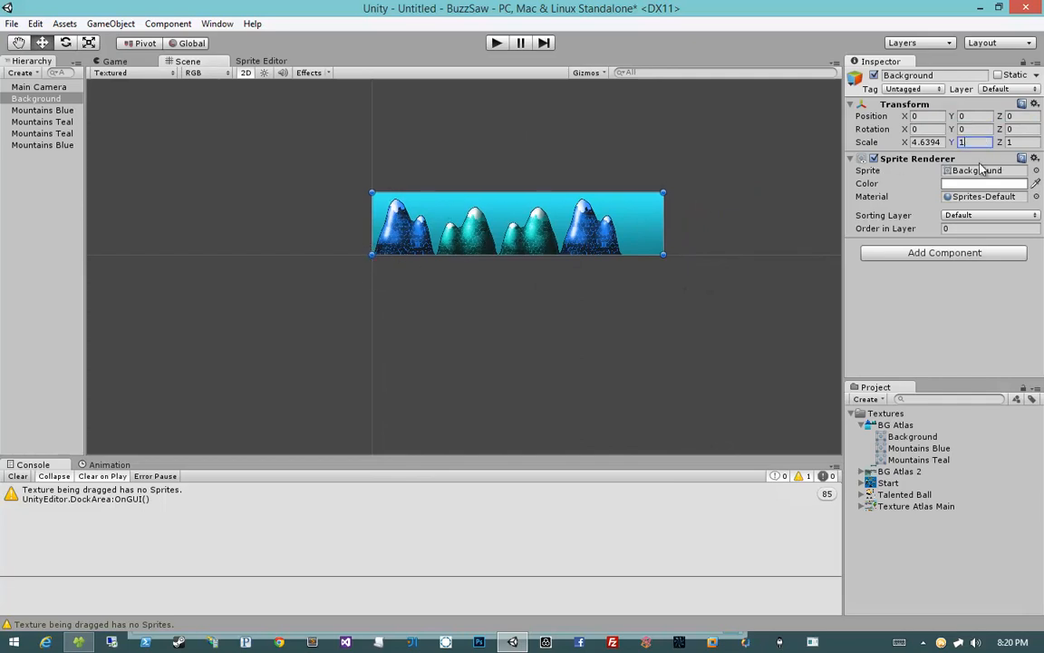
drag(904, 143, 997, 145)
middle_drag(620, 213, 521, 214)
scroll(521, 214, down, 3)
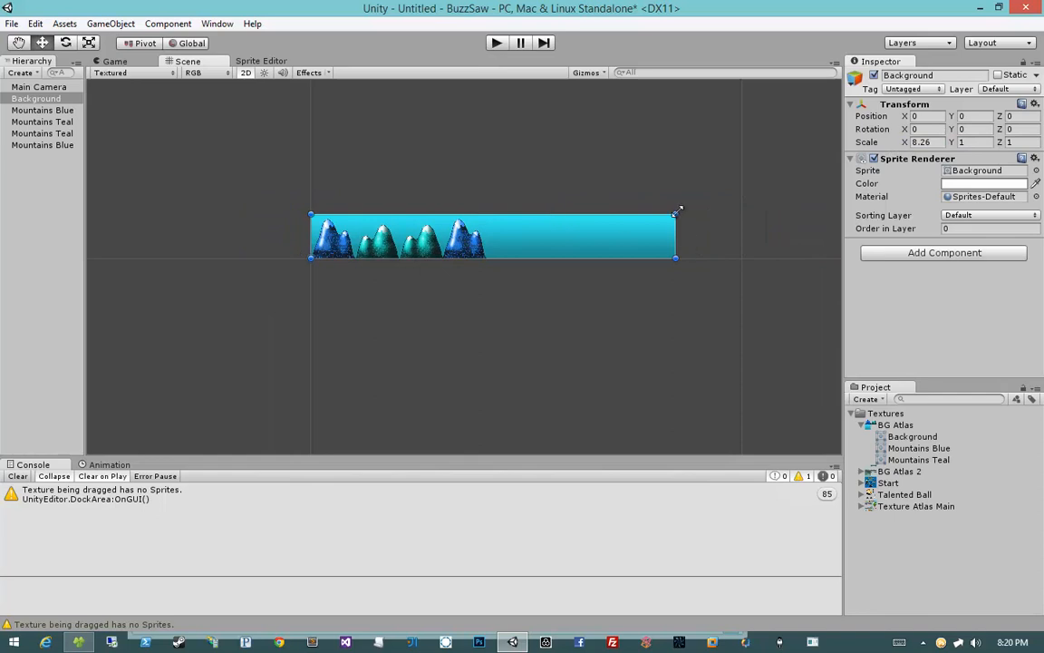
Step: Scrub the Background's X scale out to 38 so it stretches far past the mountains
drag(905, 144, 378, 189)
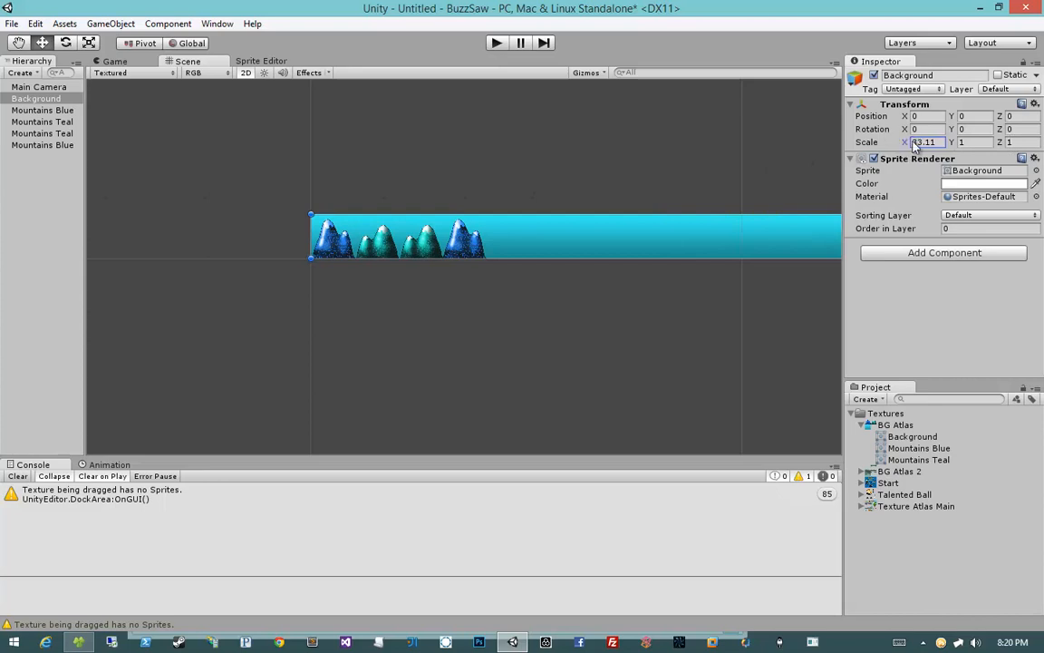
drag(910, 145, 954, 145)
middle_drag(611, 274, 504, 274)
scroll(503, 274, down, 5)
scroll(504, 278, down, 3)
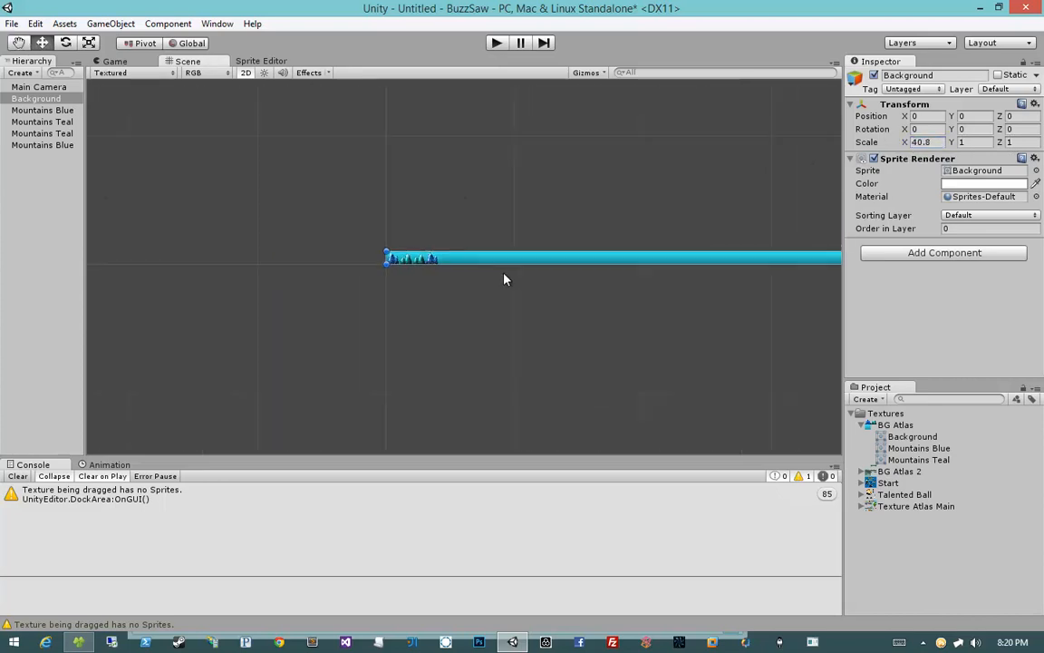
middle_drag(636, 287, 527, 289)
scroll(527, 289, down, 2)
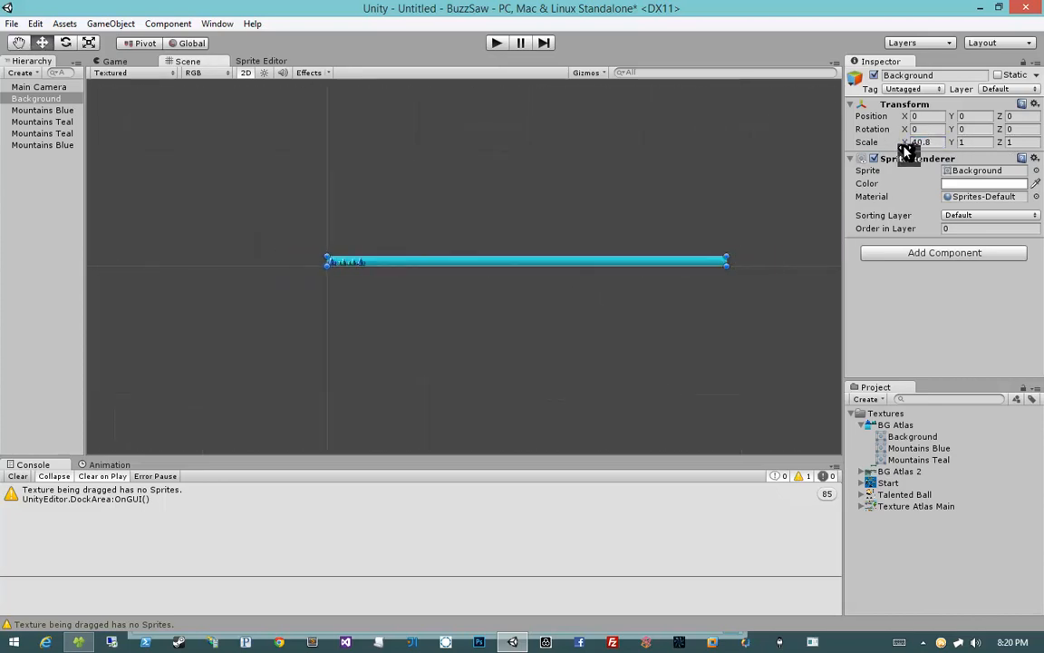
drag(907, 142, 885, 142)
scroll(469, 276, up, 3)
middle_drag(470, 276, 559, 291)
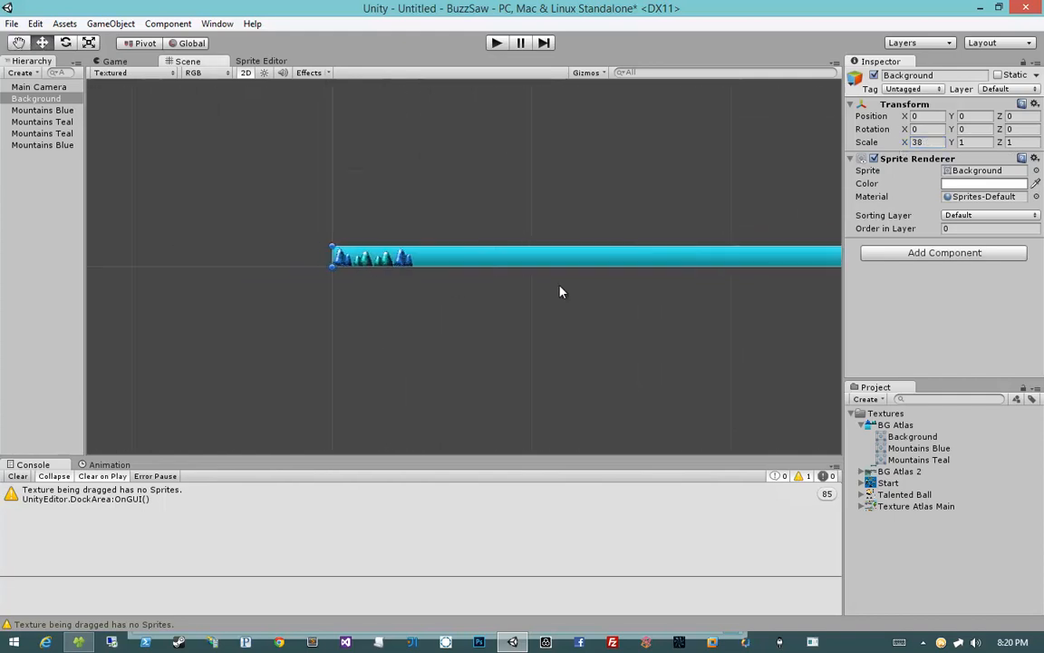
scroll(507, 272, up, 2)
Step: Set the Background's Y scale to 5 and deselect it
drag(956, 143, 967, 144)
click(971, 143)
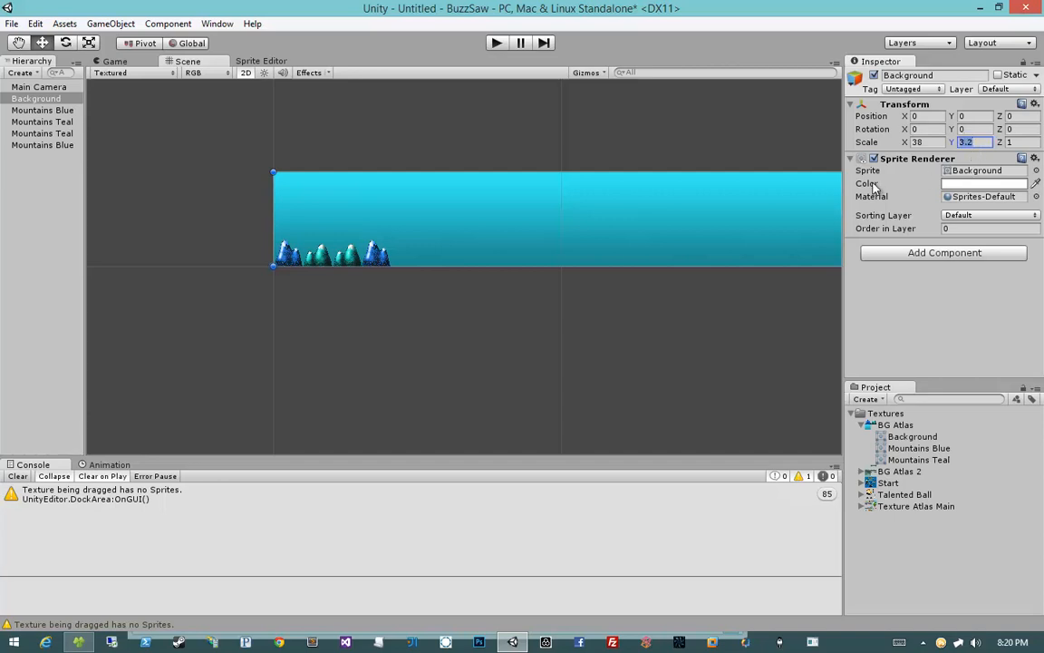
text(10)
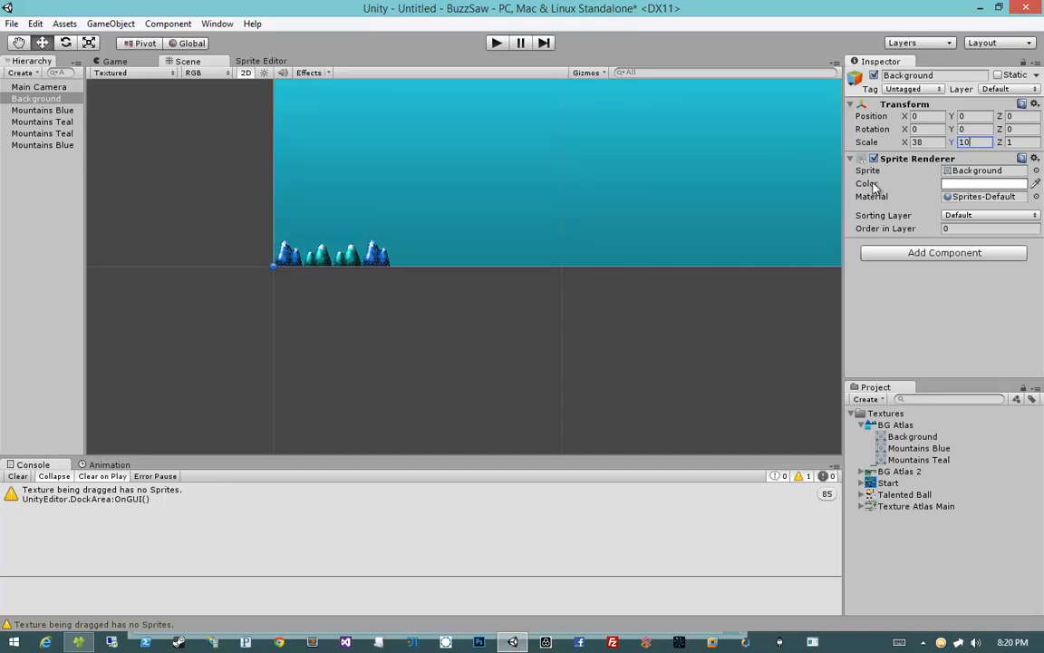
middle_drag(561, 283, 467, 361)
scroll(467, 361, down, 10)
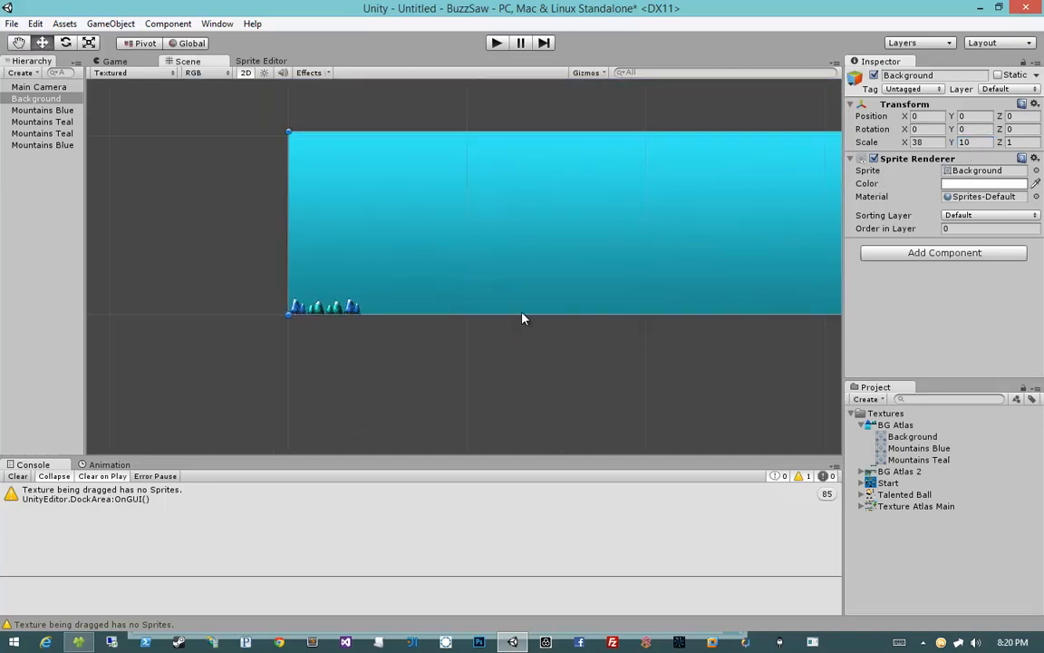
click(977, 143)
text(6)
key(BackSpace)
text(7)
key(BackSpace)
text(5)
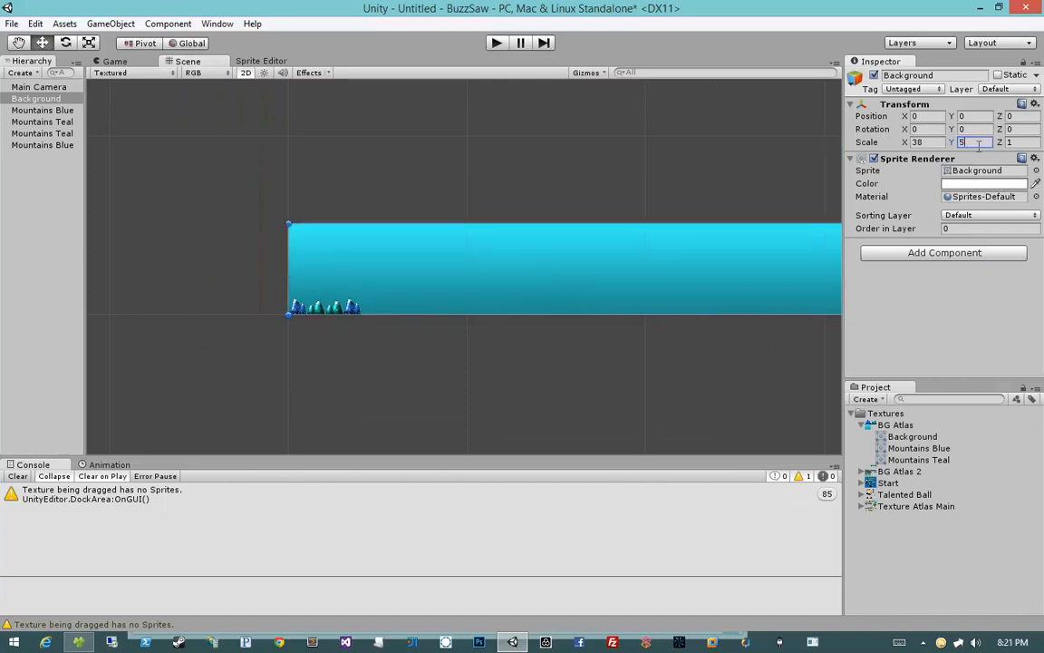
click(492, 329)
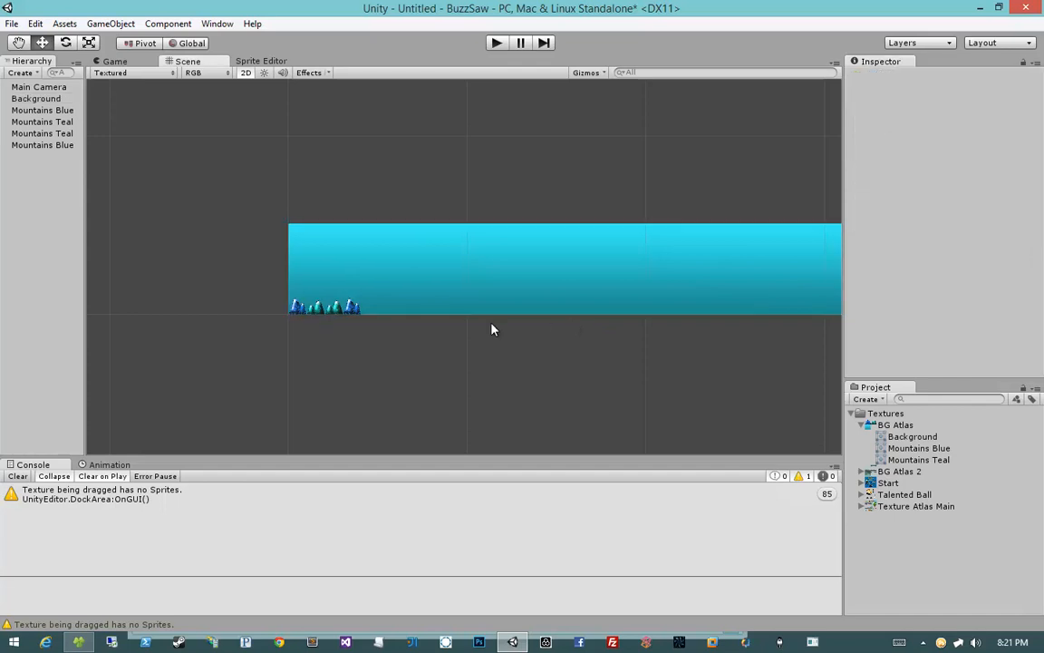
Step: Inspect the background and mountain sprites in the scene, briefly opening and cancelling the scene save
scroll(489, 329, up, 3)
scroll(555, 310, up, 5)
middle_drag(552, 310, 562, 168)
scroll(555, 291, down, 2)
scroll(508, 345, up, 12)
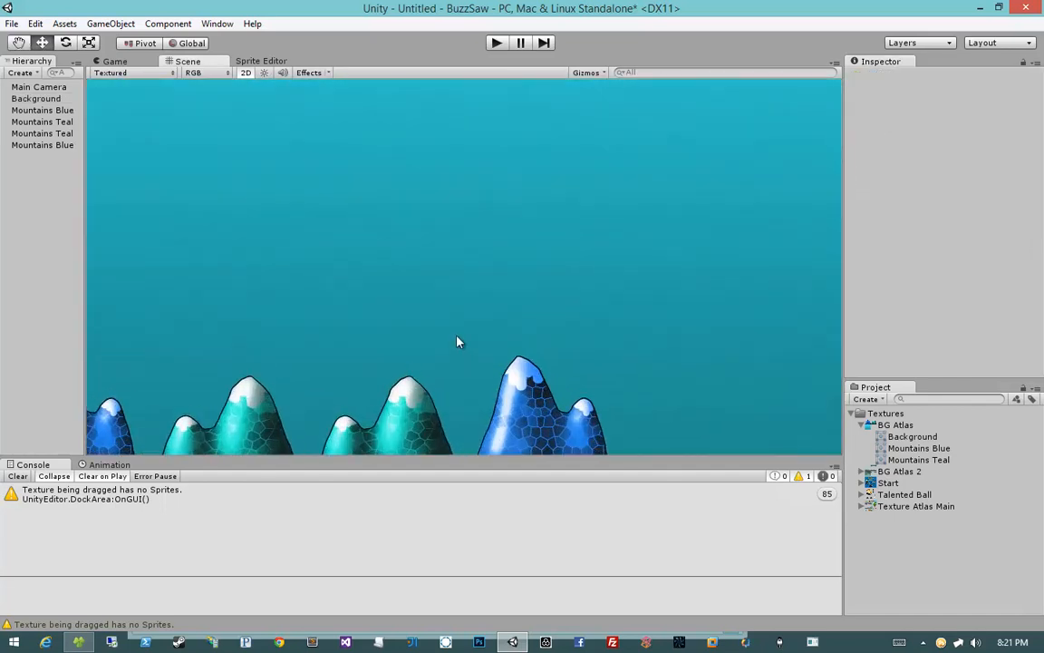
middle_drag(473, 314, 614, 136)
scroll(500, 253, down, 4)
click(502, 255)
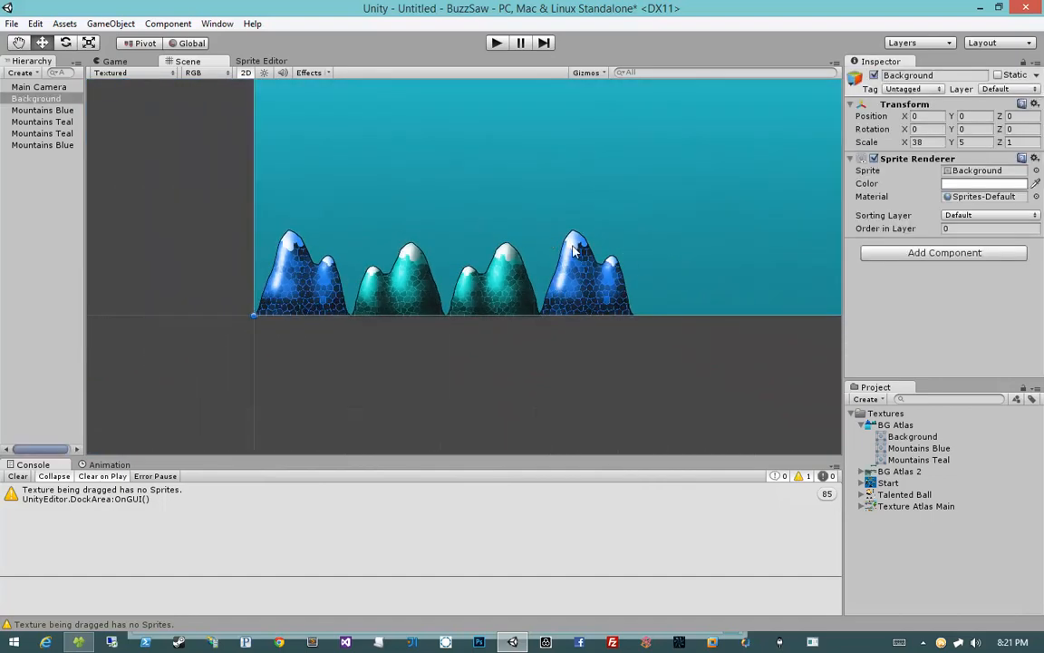
click(580, 272)
click(496, 277)
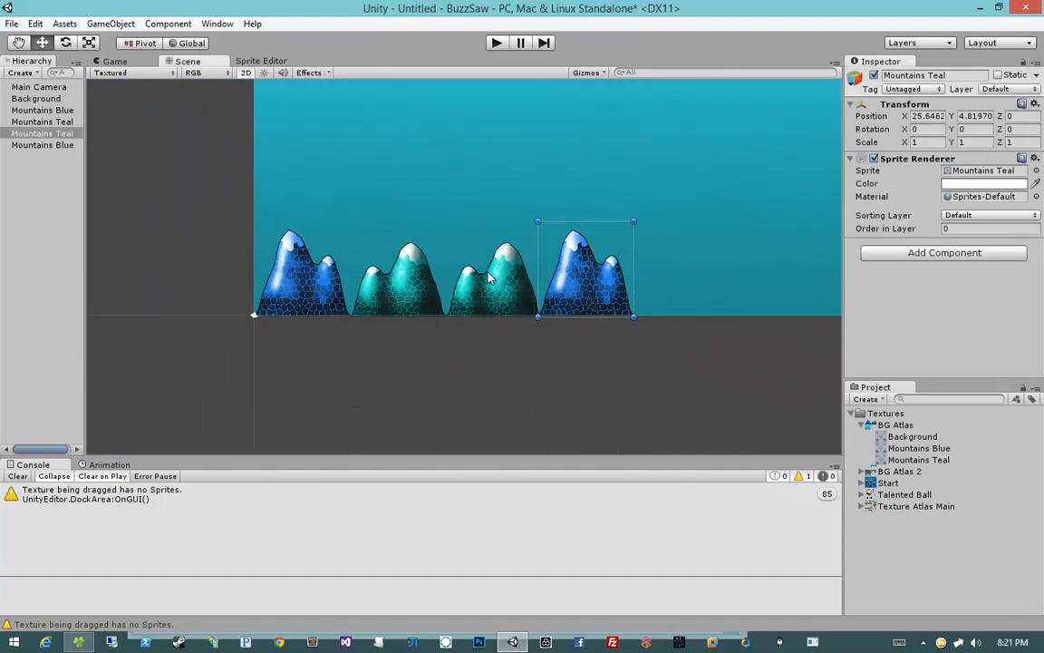
click(378, 292)
click(323, 280)
middle_drag(491, 346, 394, 373)
click(425, 359)
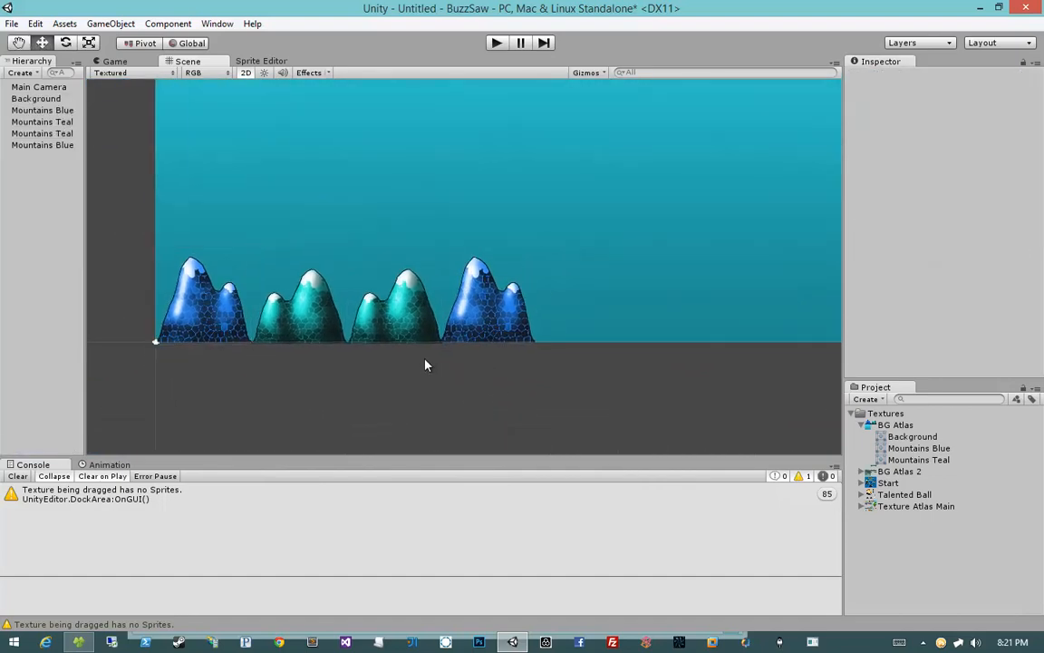
scroll(426, 359, down, 8)
scroll(425, 365, down, 3)
middle_drag(574, 235, 450, 252)
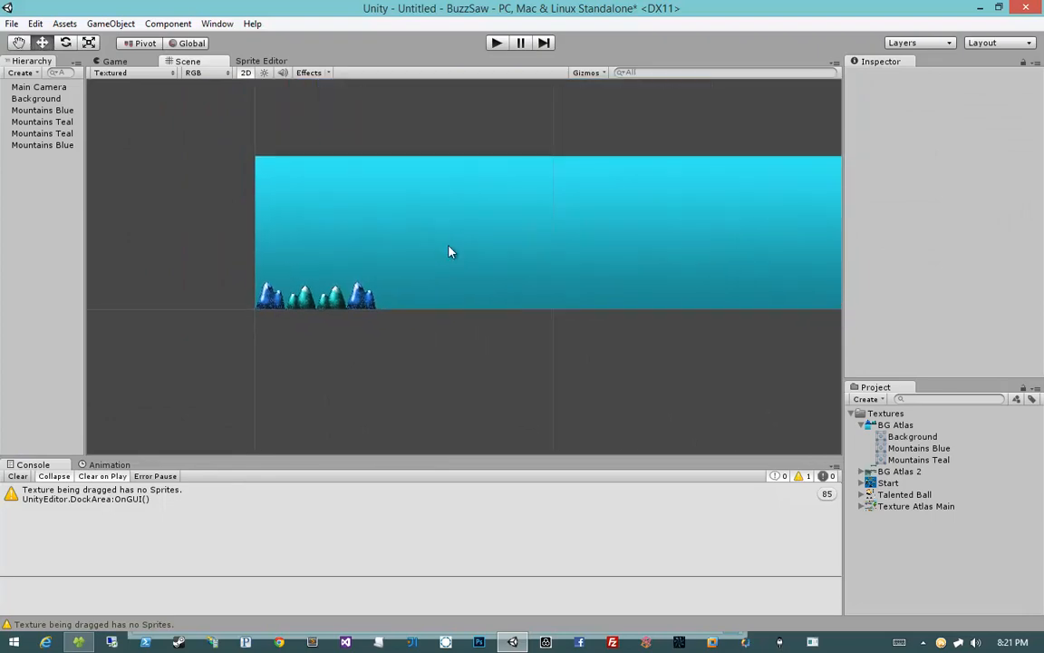
key(ctrl+s)
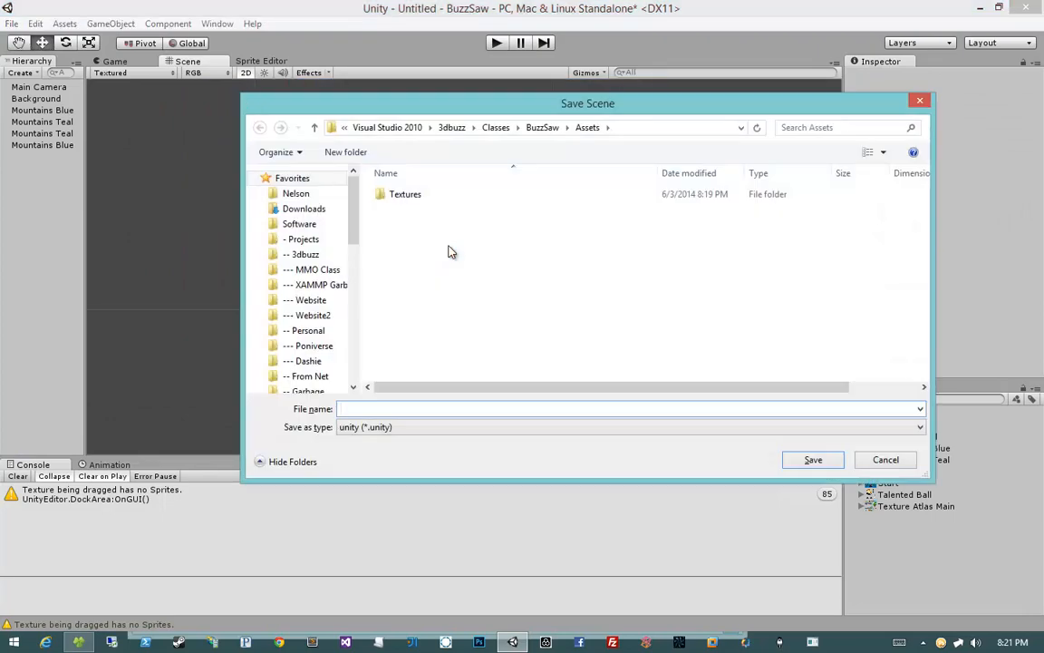
key(Escape)
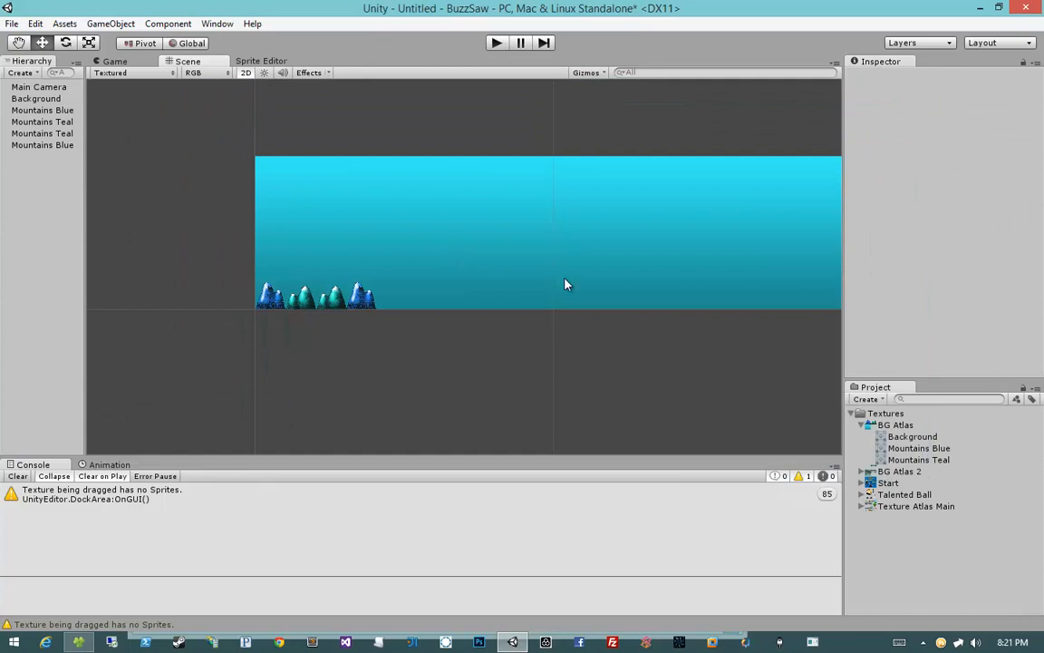
Step: Select the BG Atlas 2 texture and set its Max Size to 2048, applying the change
click(861, 471)
click(862, 425)
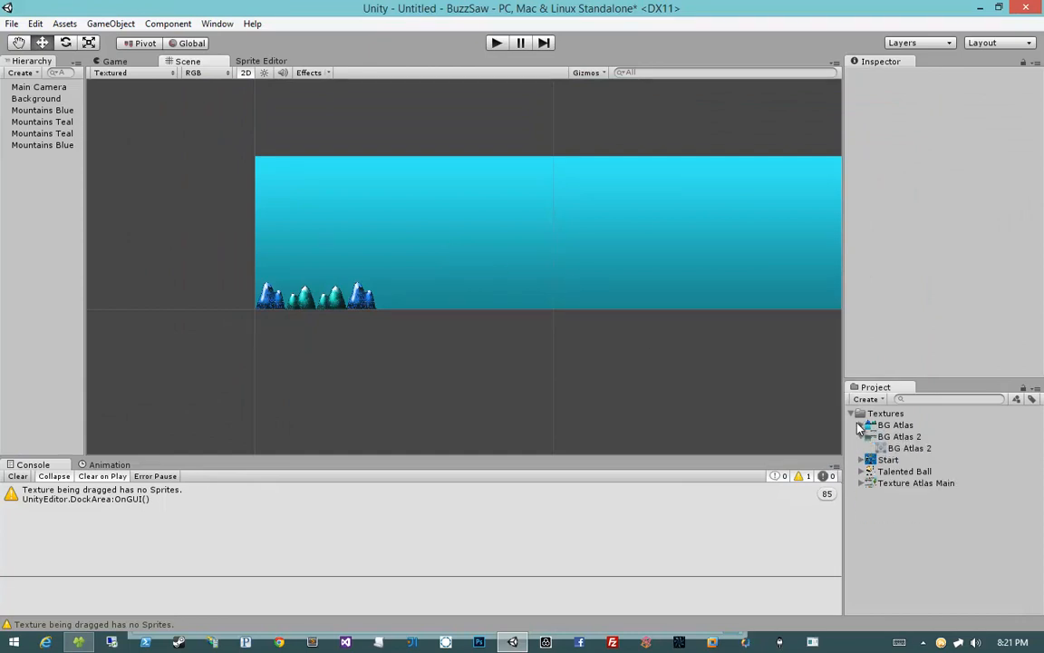
click(861, 426)
click(861, 426)
click(883, 438)
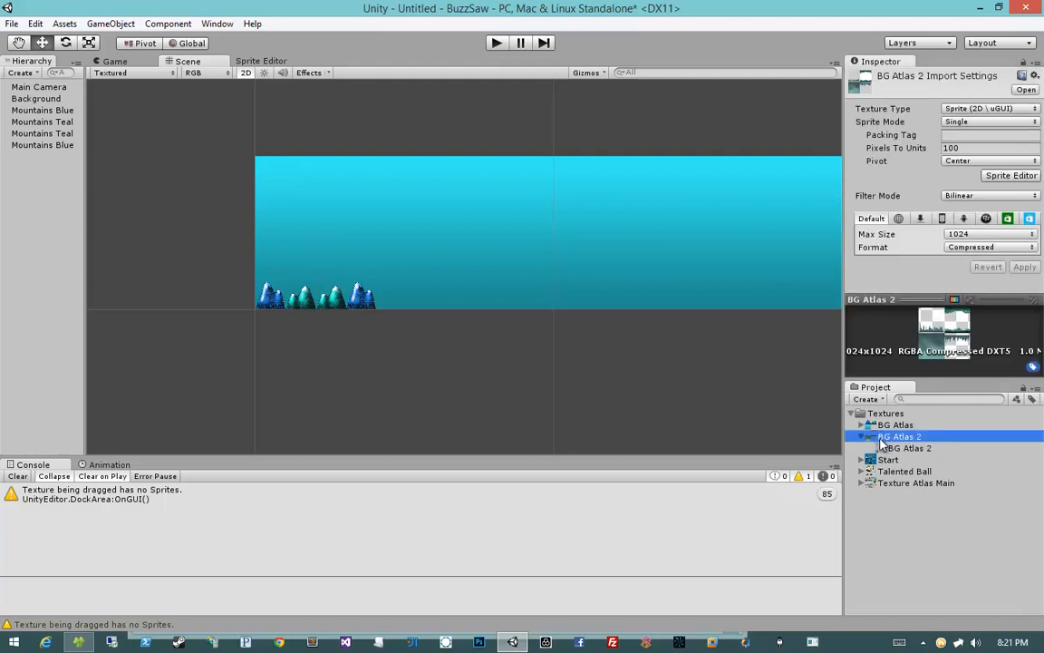
click(968, 238)
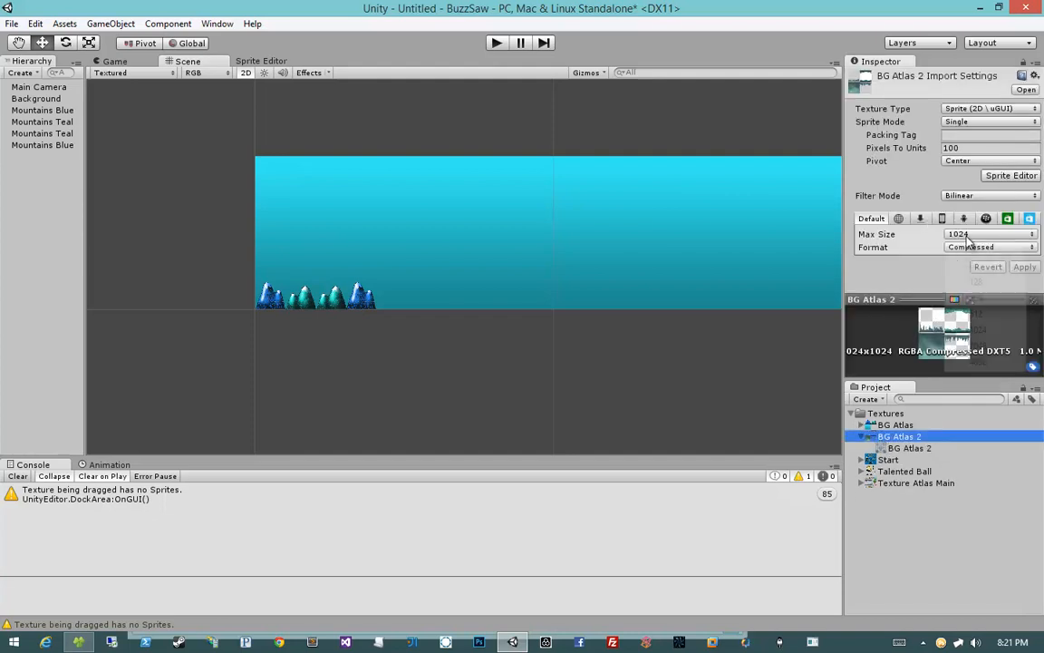
click(974, 344)
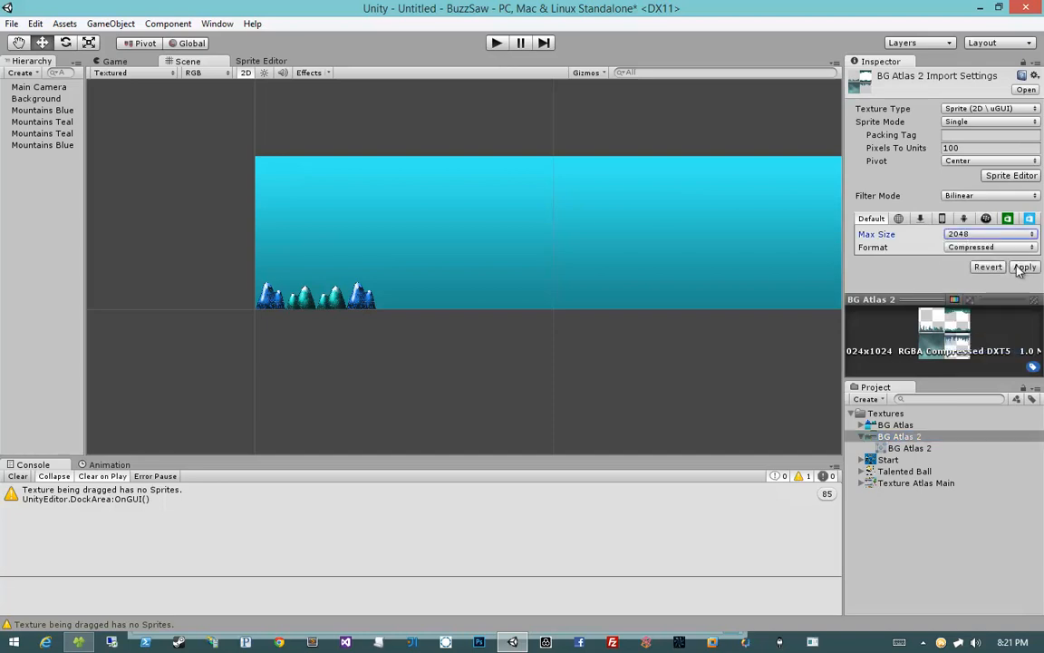
click(1019, 267)
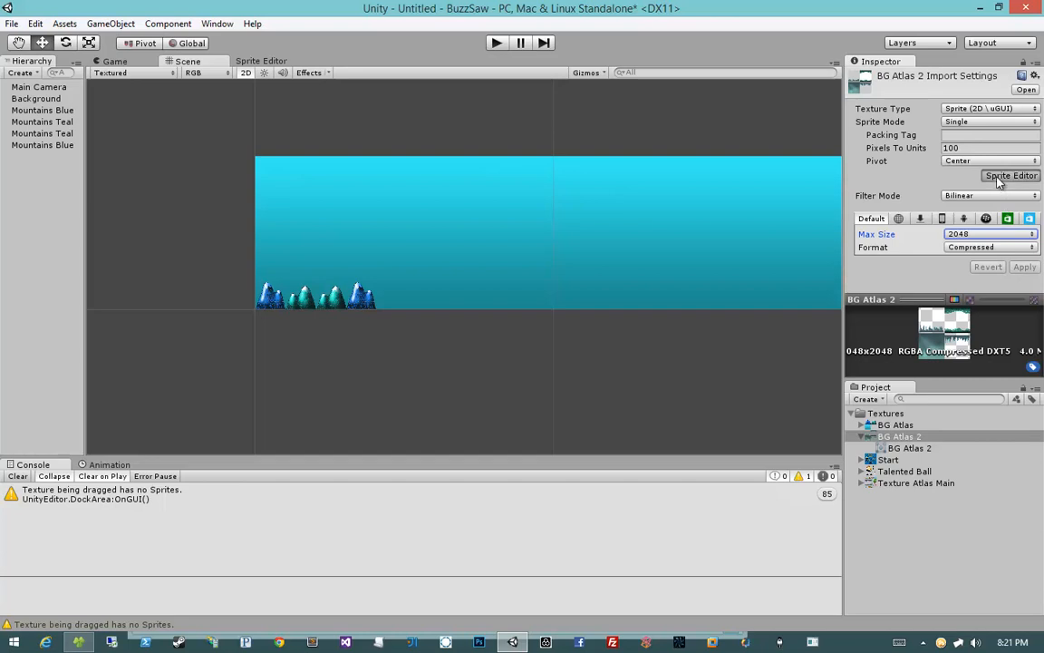
Step: Set BG Atlas 2's Sprite Mode to Multiple and slice it in the Sprite Editor on a 1024 by 1024 grid
click(988, 121)
click(965, 151)
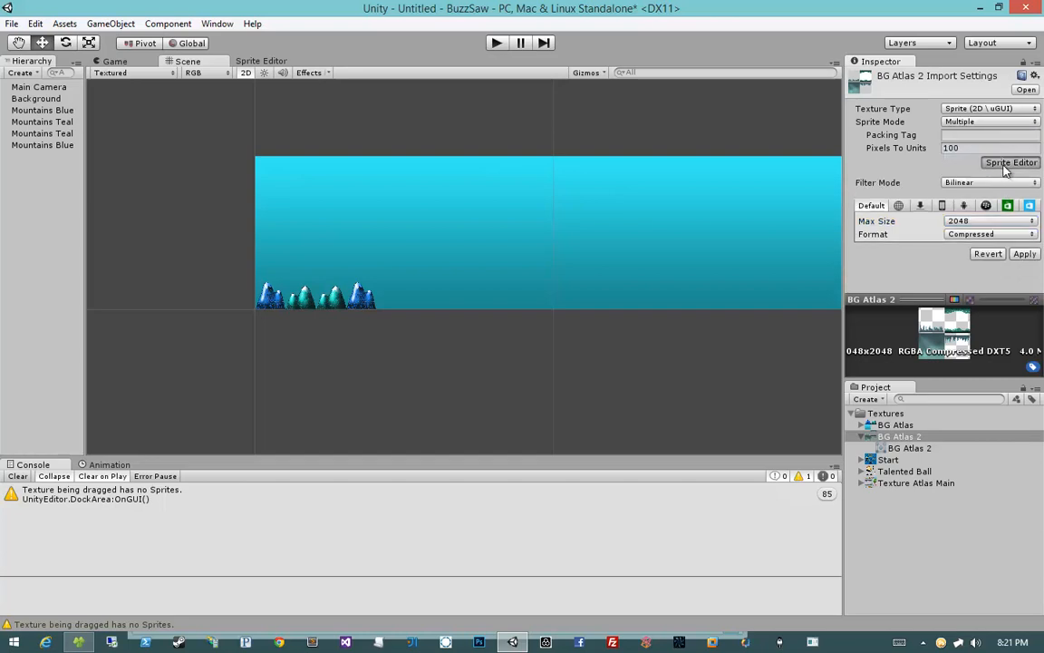
click(1006, 165)
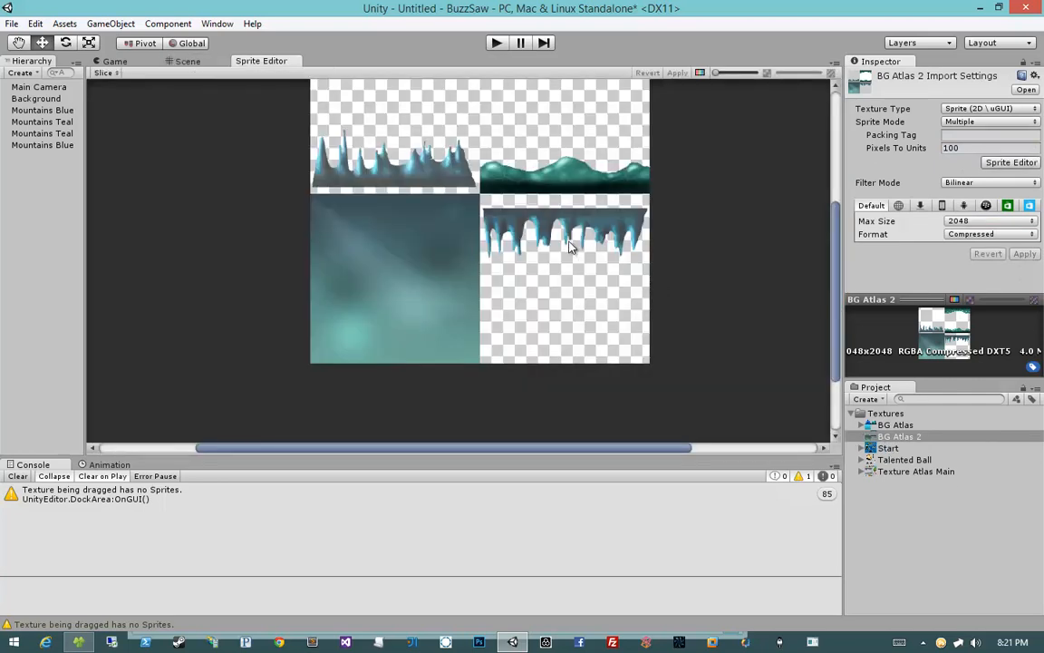
middle_drag(570, 257, 570, 337)
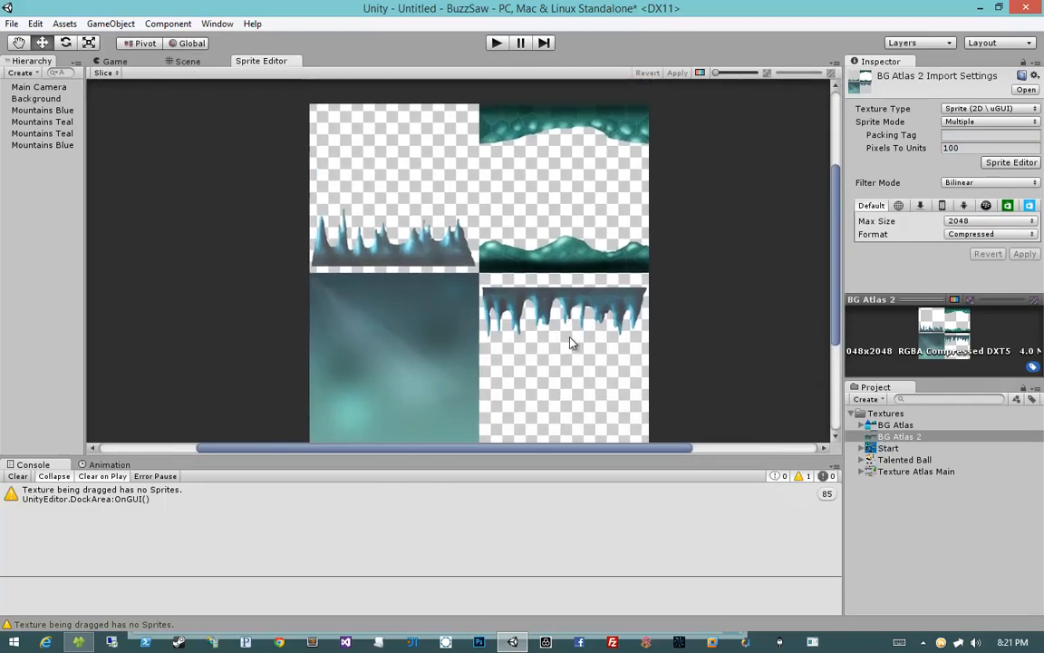
scroll(569, 343, down, 1)
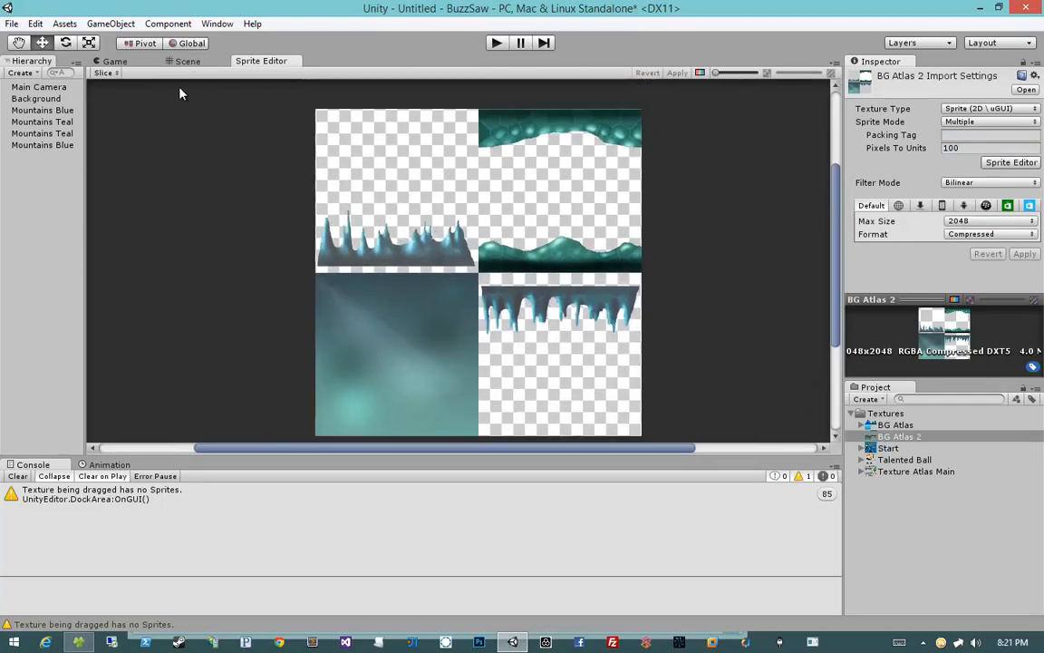
click(99, 72)
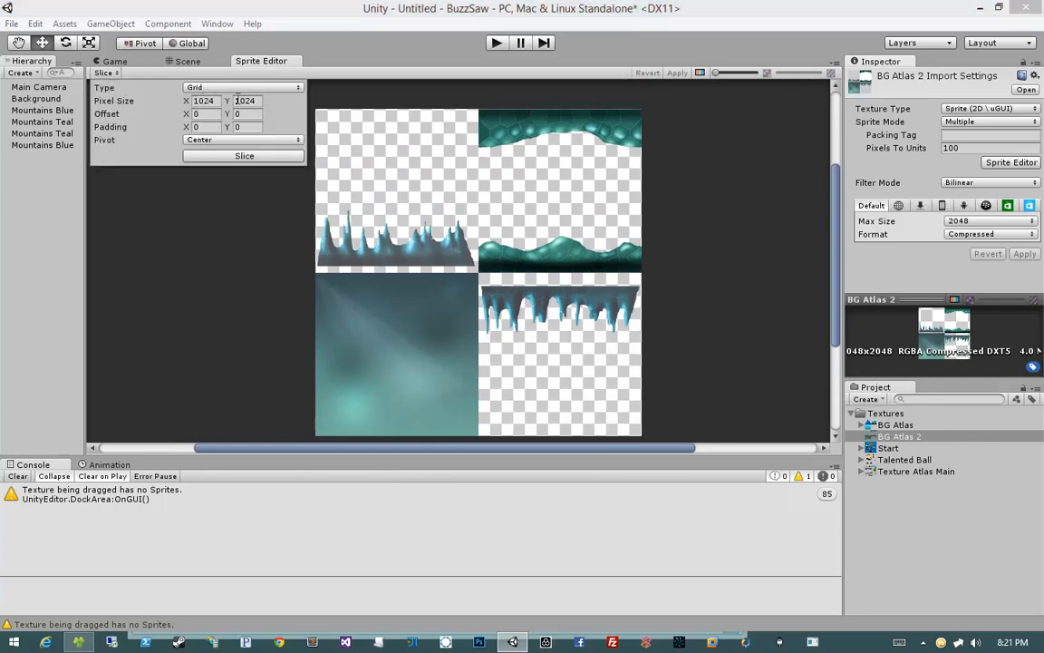
click(218, 160)
Step: Check each of the four sliced cells and apply the slicing of BG Atlas 2
click(455, 184)
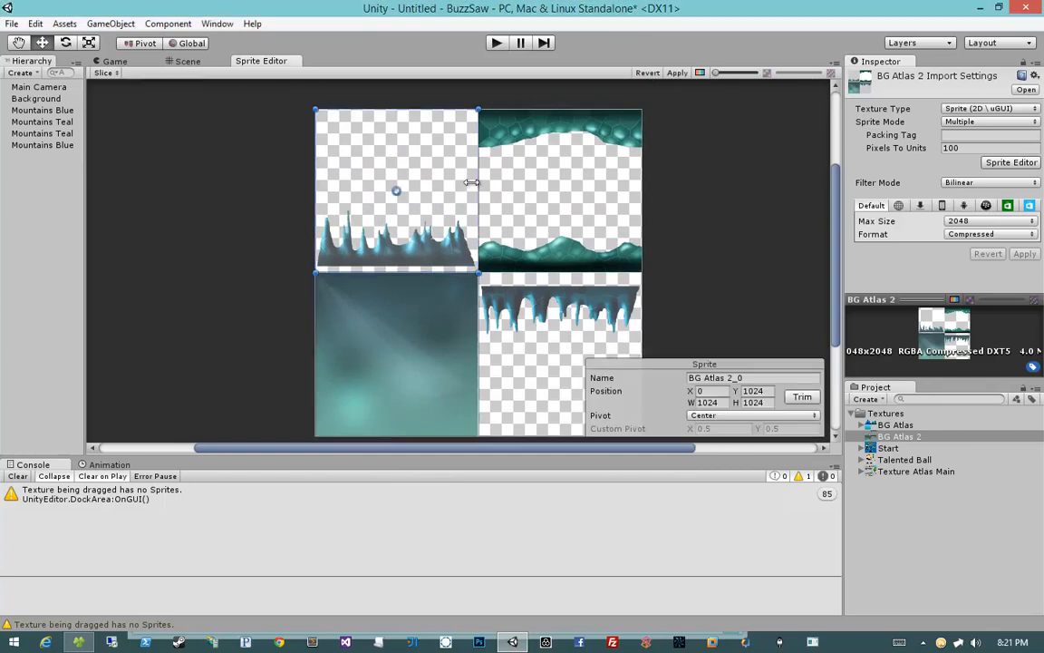
click(539, 187)
click(384, 365)
click(548, 333)
click(406, 328)
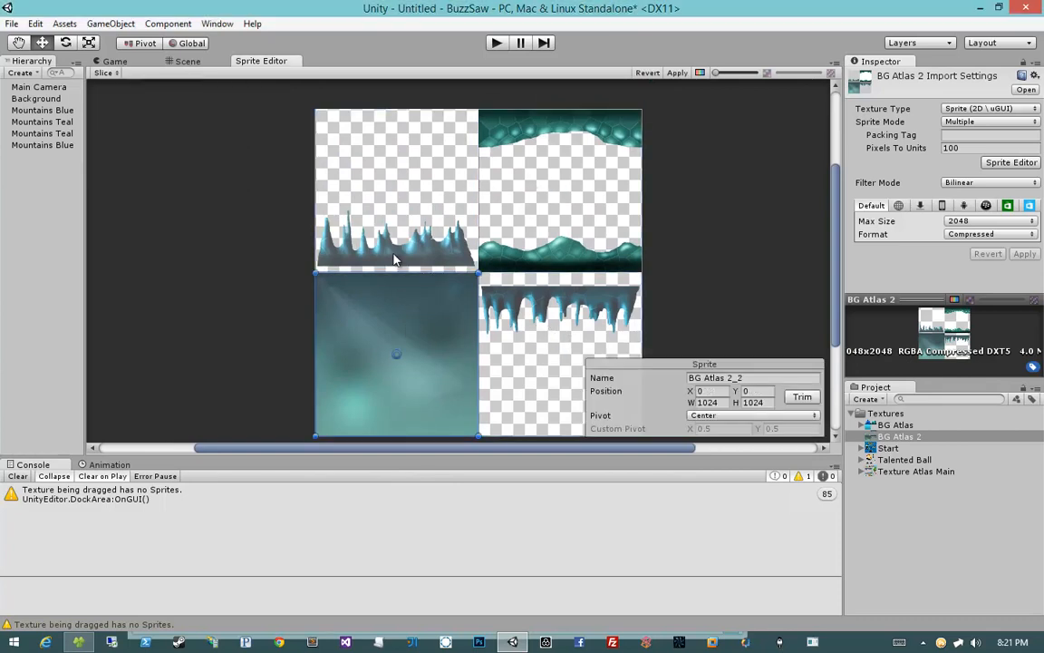
click(395, 195)
click(515, 237)
click(399, 340)
click(543, 340)
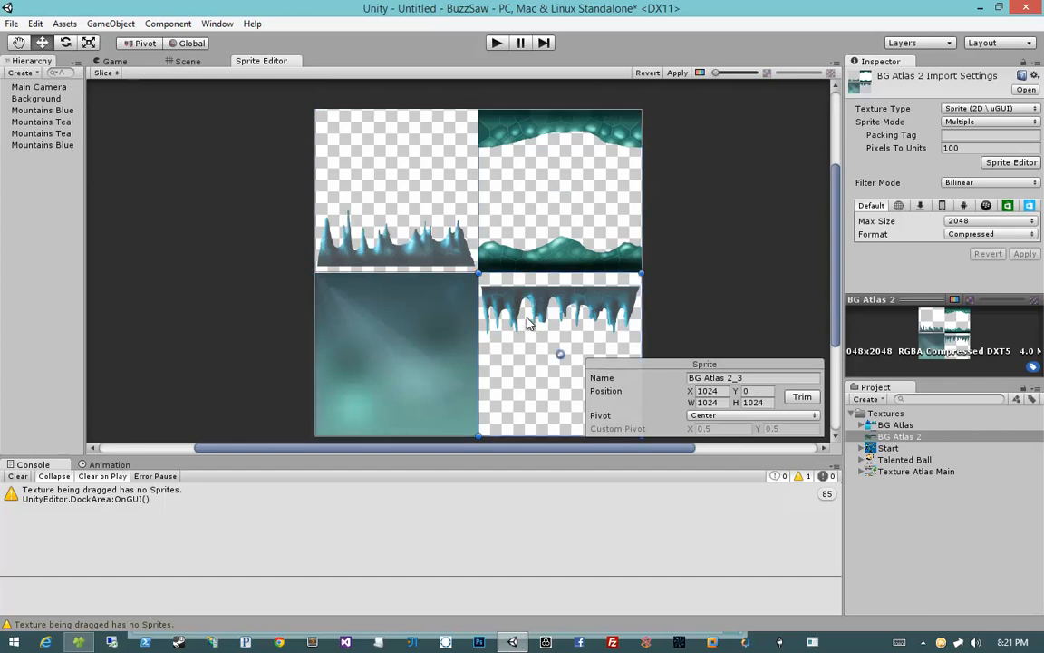
click(535, 200)
click(416, 205)
click(679, 73)
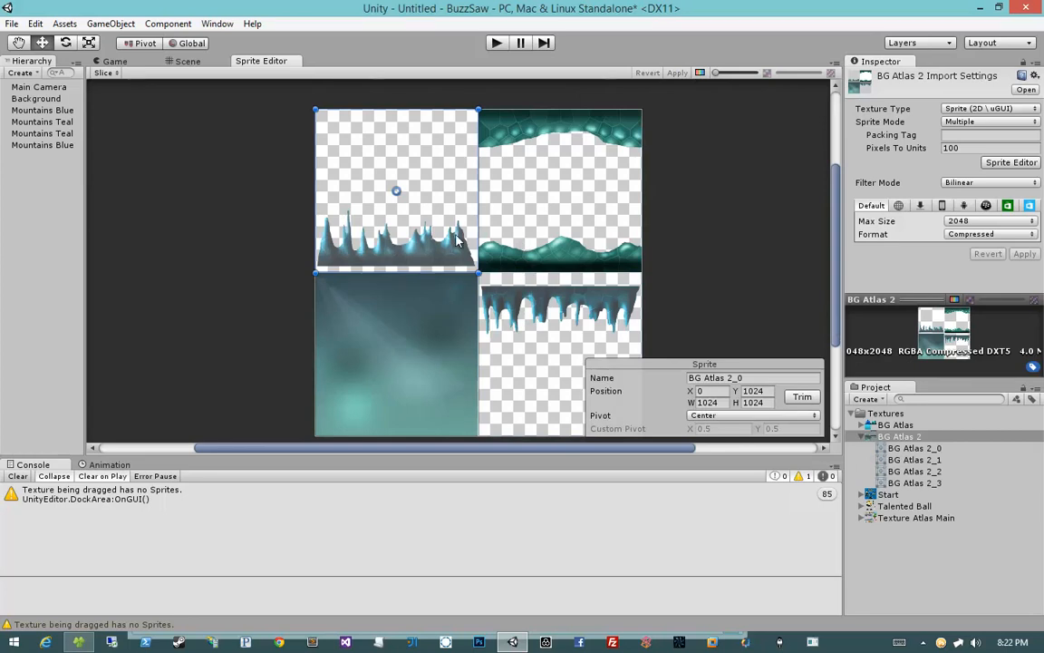
Step: Rename the lower-left sprite Background
click(406, 344)
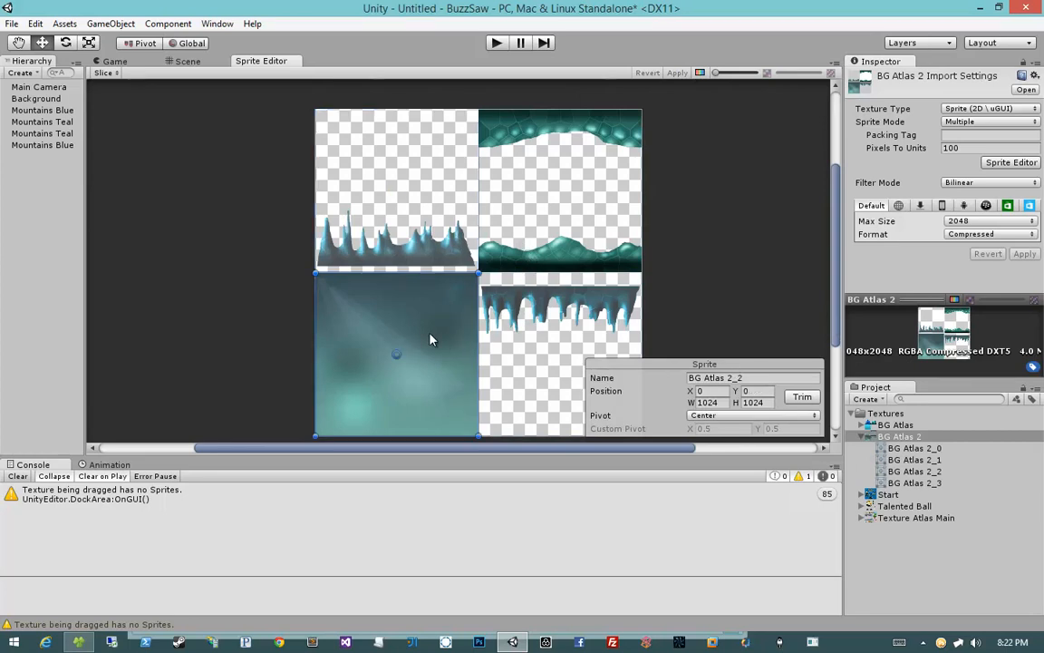
click(758, 378)
text(Background)
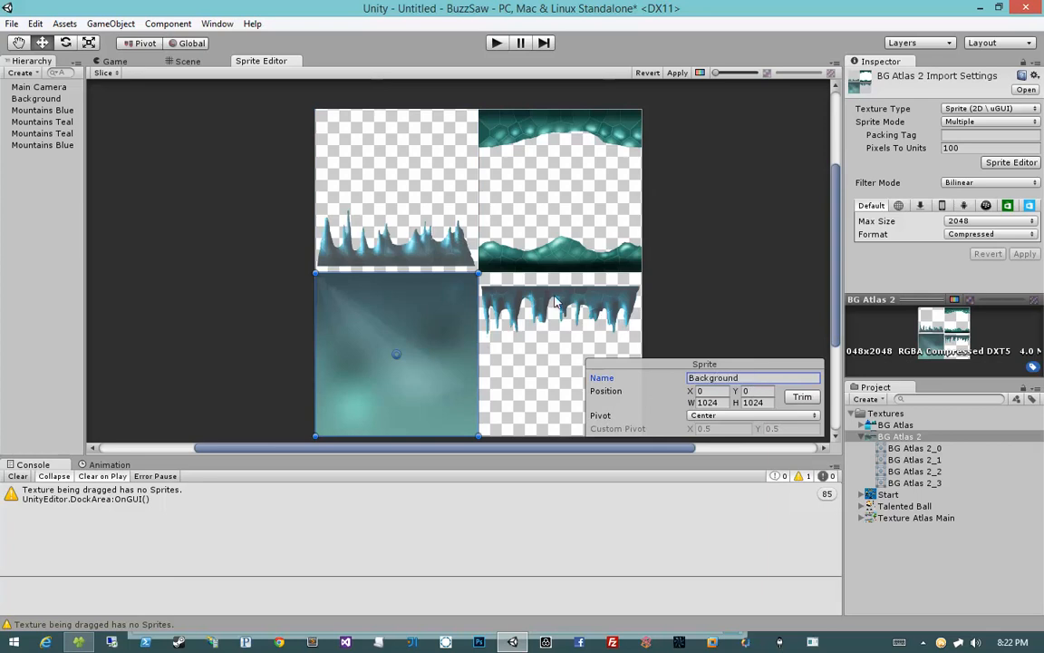
Step: Enter T as the lower-right sprite's name and rename the upper-left sprite Teal Lower
click(559, 354)
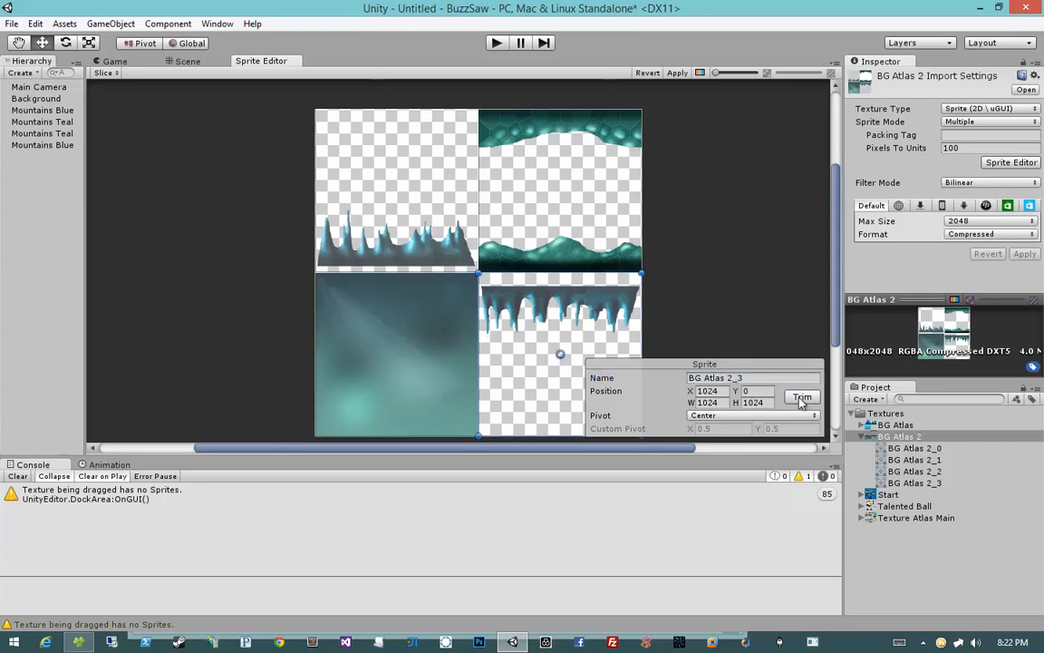
click(757, 377)
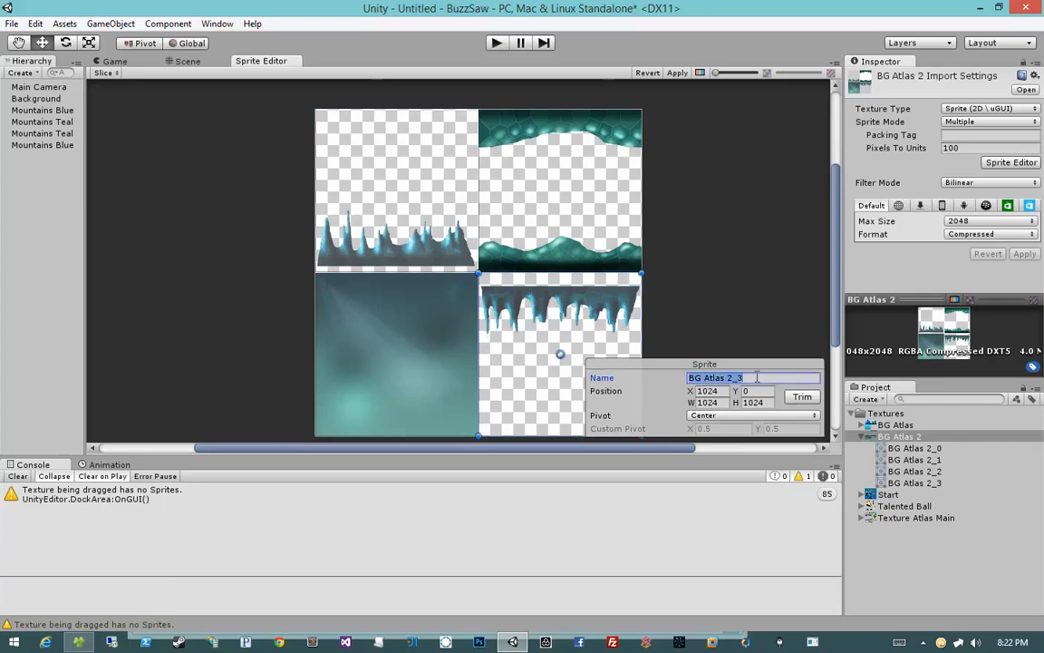
text(Teal Upper)
click(380, 197)
click(745, 377)
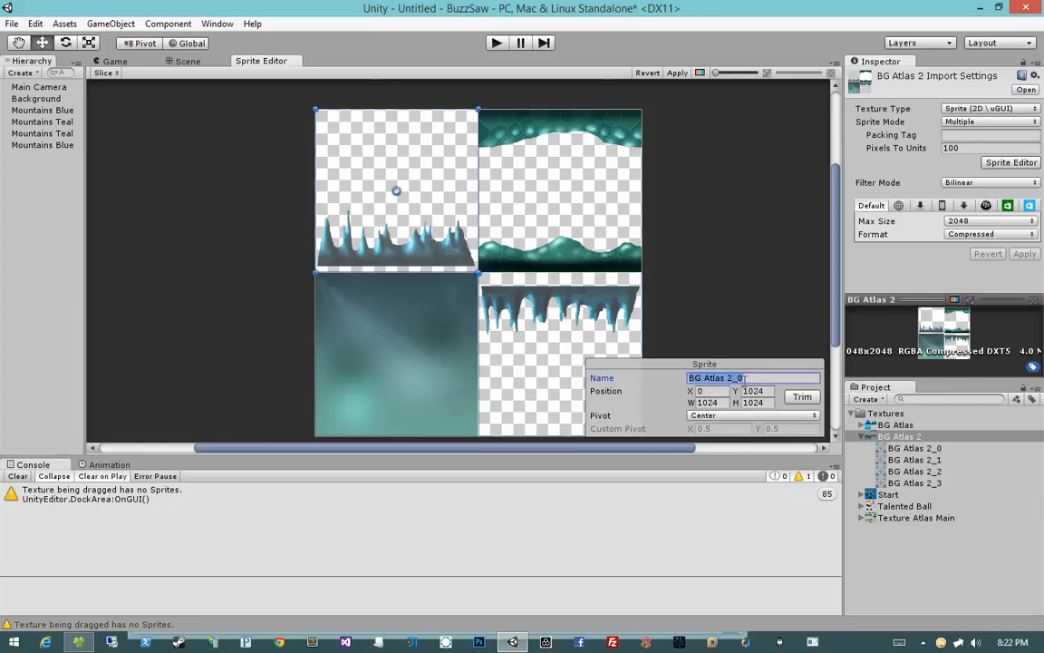
text(Teal Lower)
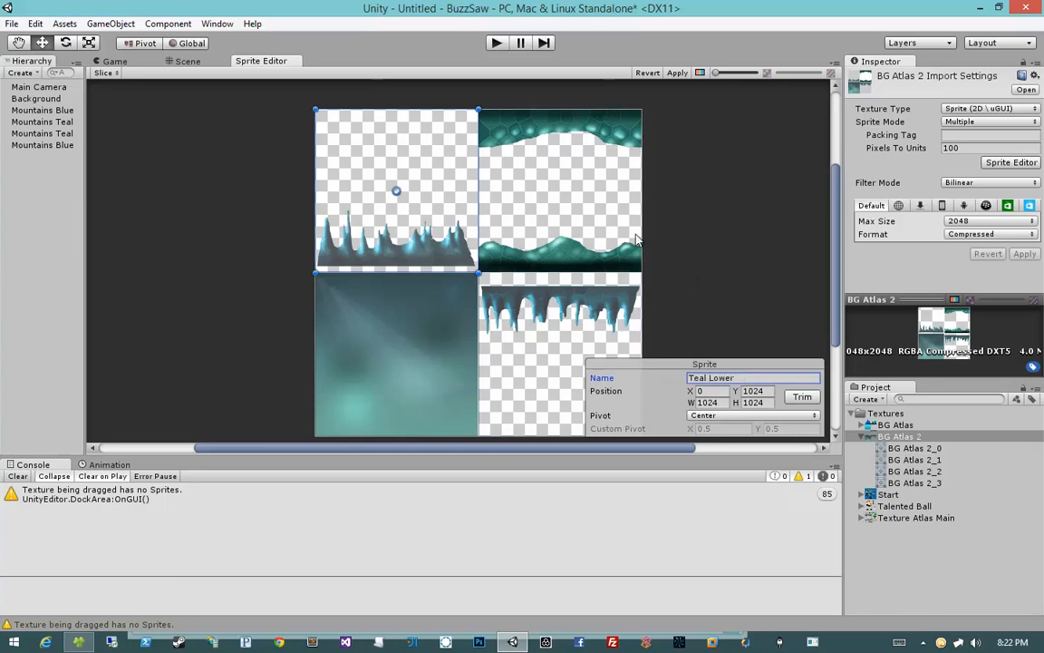
Step: Rename the upper-right sprite of BG Atlas 2 Foreground and check the names of the other sliced cells
click(637, 240)
click(752, 377)
text(Fo)
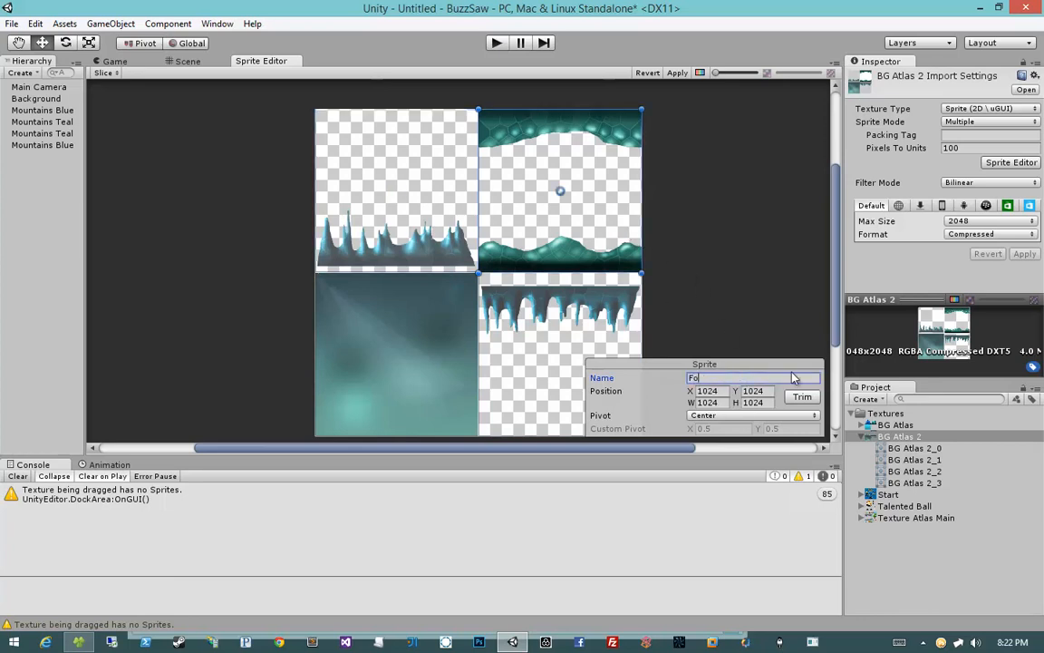
text(reground)
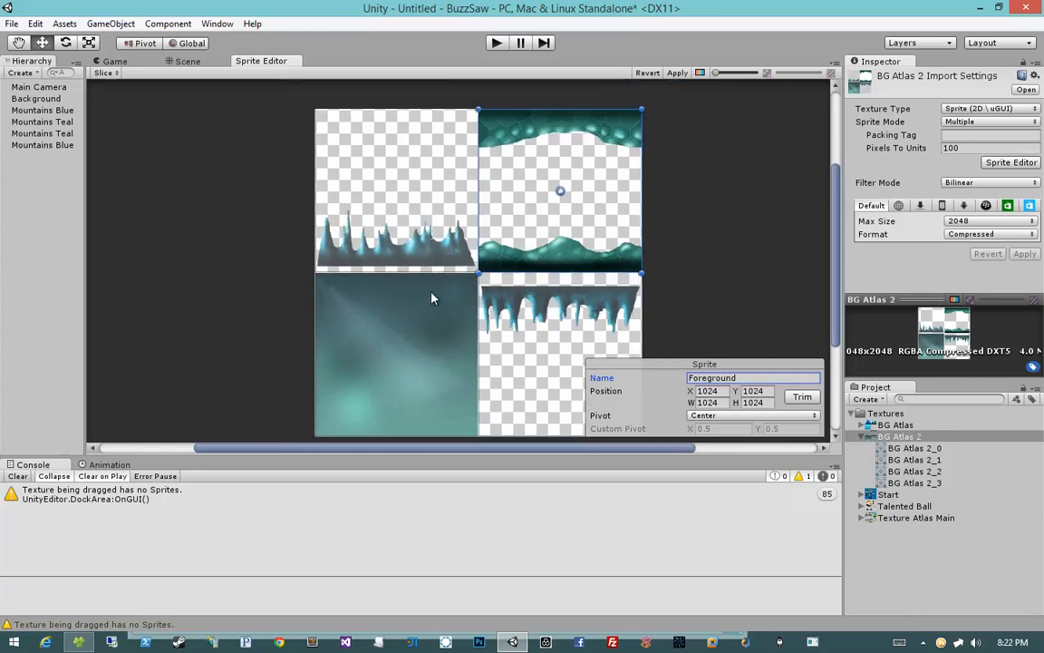
click(570, 335)
click(361, 167)
click(377, 312)
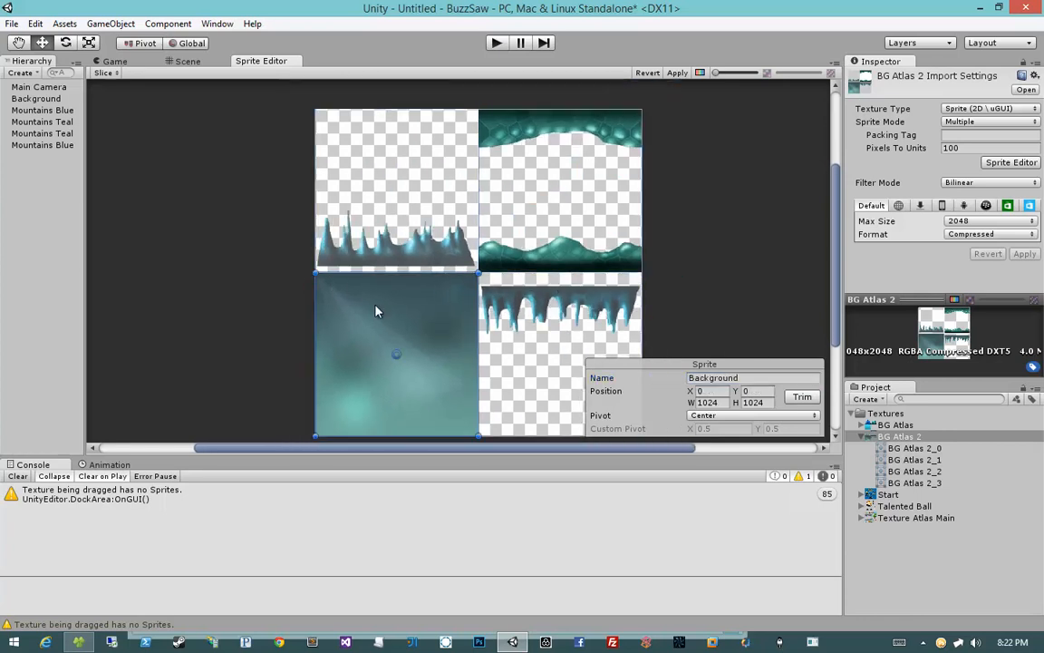
click(554, 168)
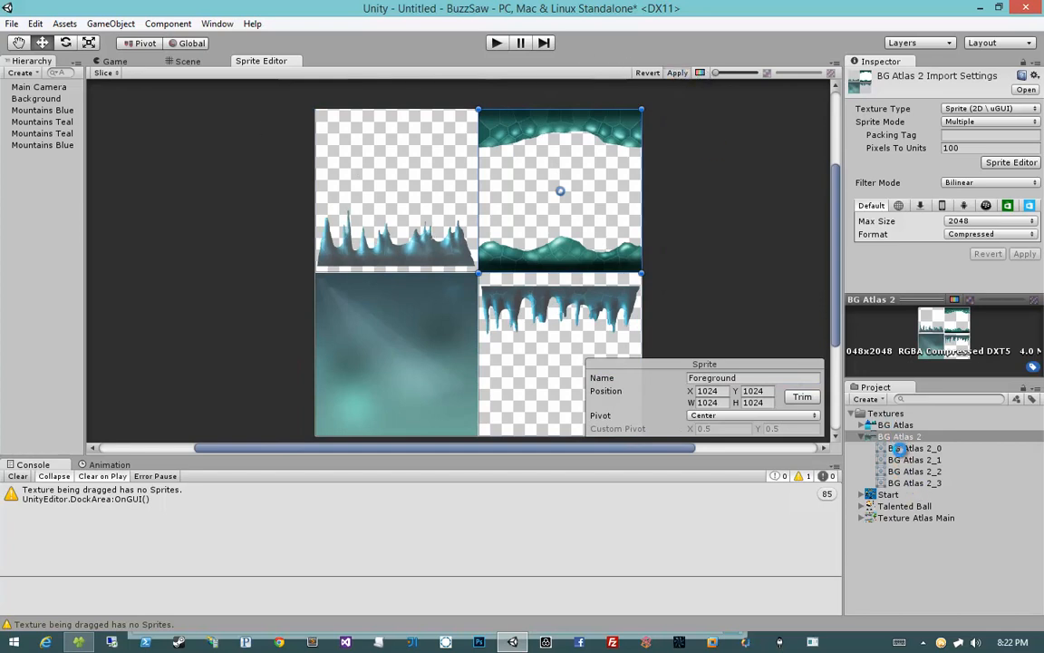
Step: Review each named sprite of BG Atlas 2 in the project list, then collapse the atlas entries
click(906, 448)
click(907, 461)
click(908, 472)
click(904, 483)
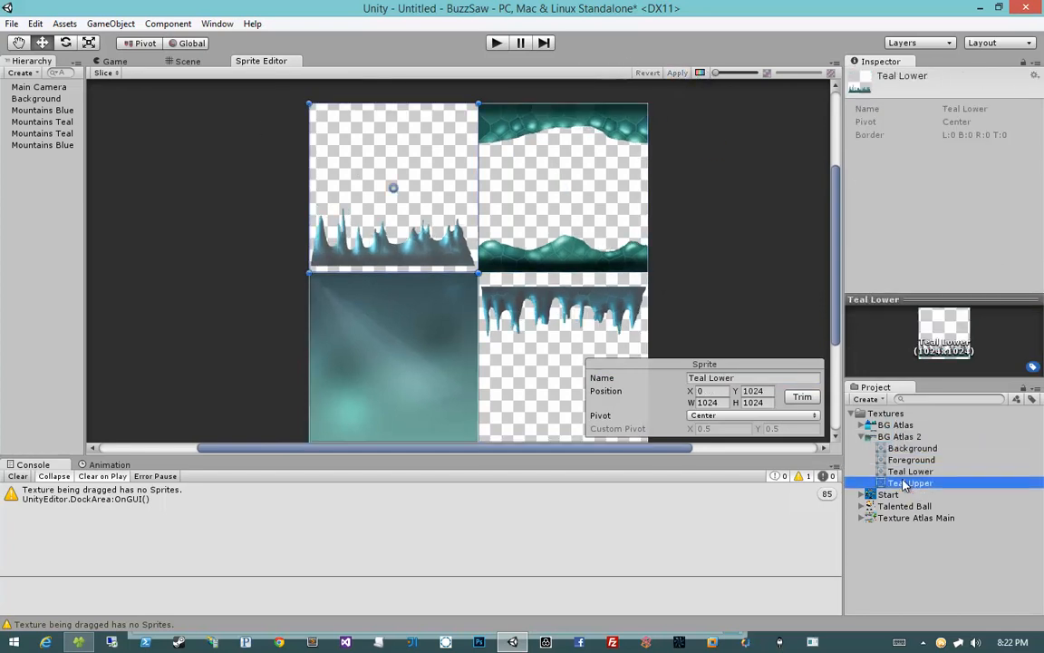
click(902, 459)
click(903, 449)
click(907, 461)
click(904, 485)
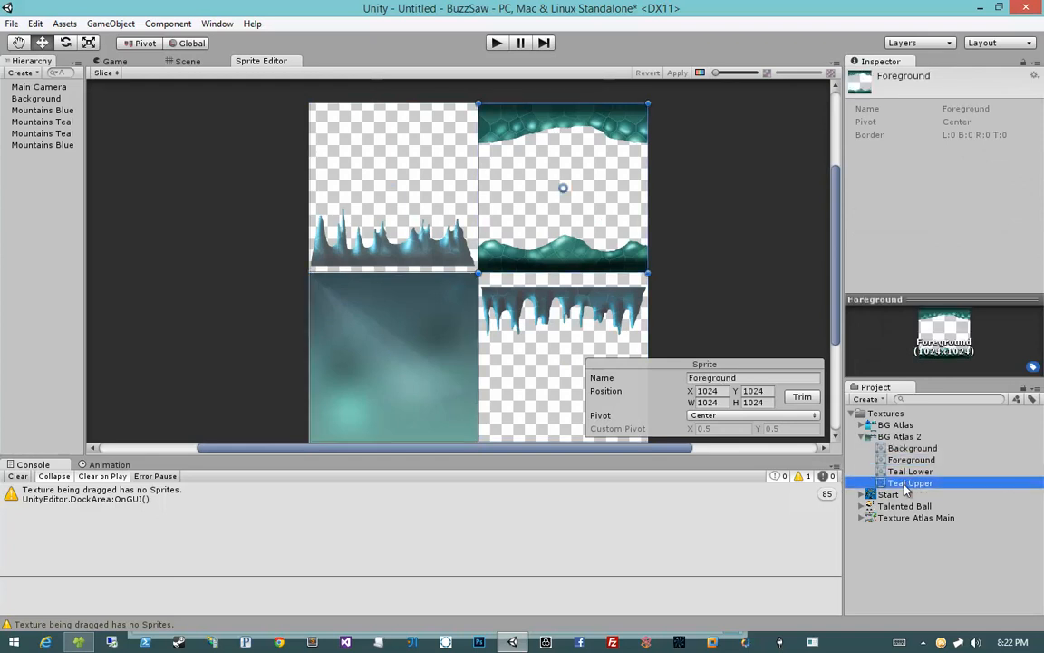
click(909, 471)
click(896, 424)
click(899, 436)
click(862, 436)
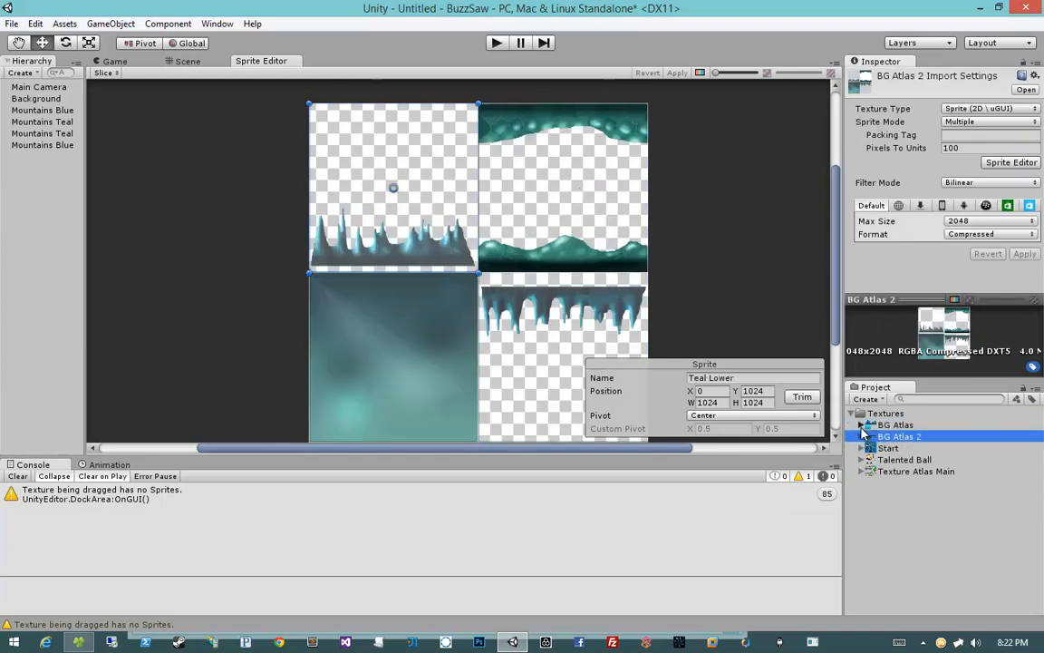
Step: Return to the scene and set the Start texture's Max Size to 2048, applying the change
click(167, 64)
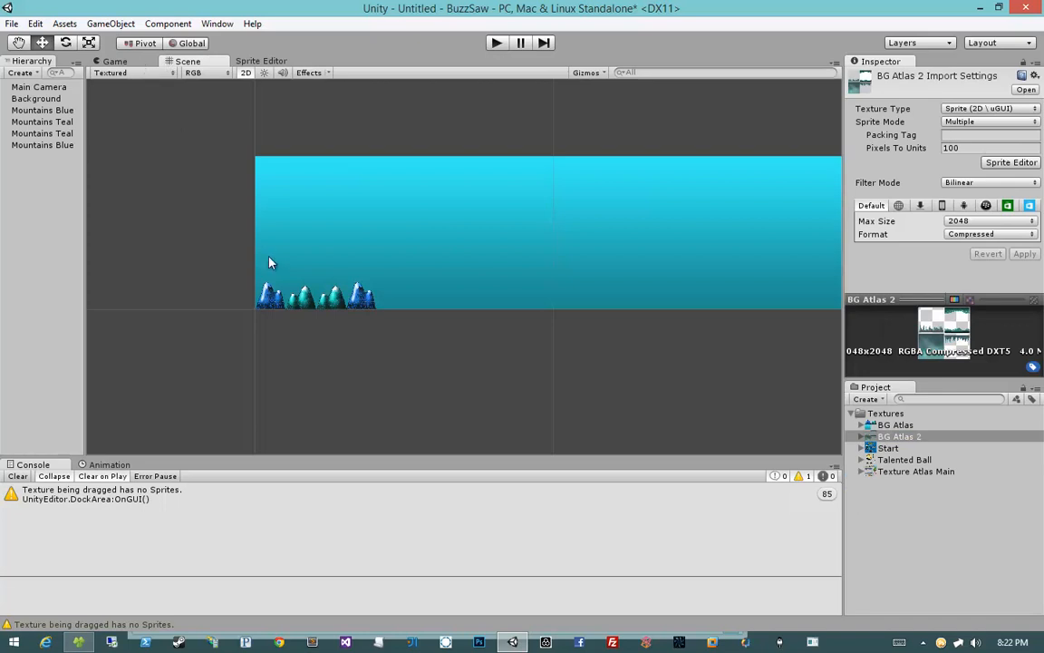
scroll(269, 263, up, 3)
middle_drag(270, 263, 436, 289)
scroll(436, 296, down, 2)
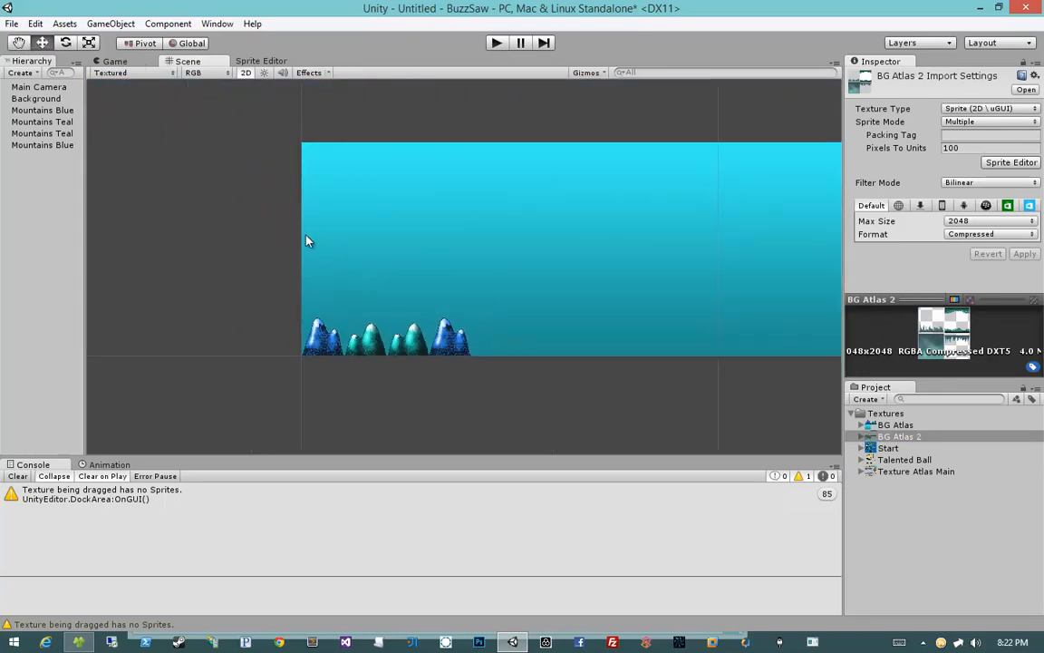
middle_drag(473, 265, 368, 277)
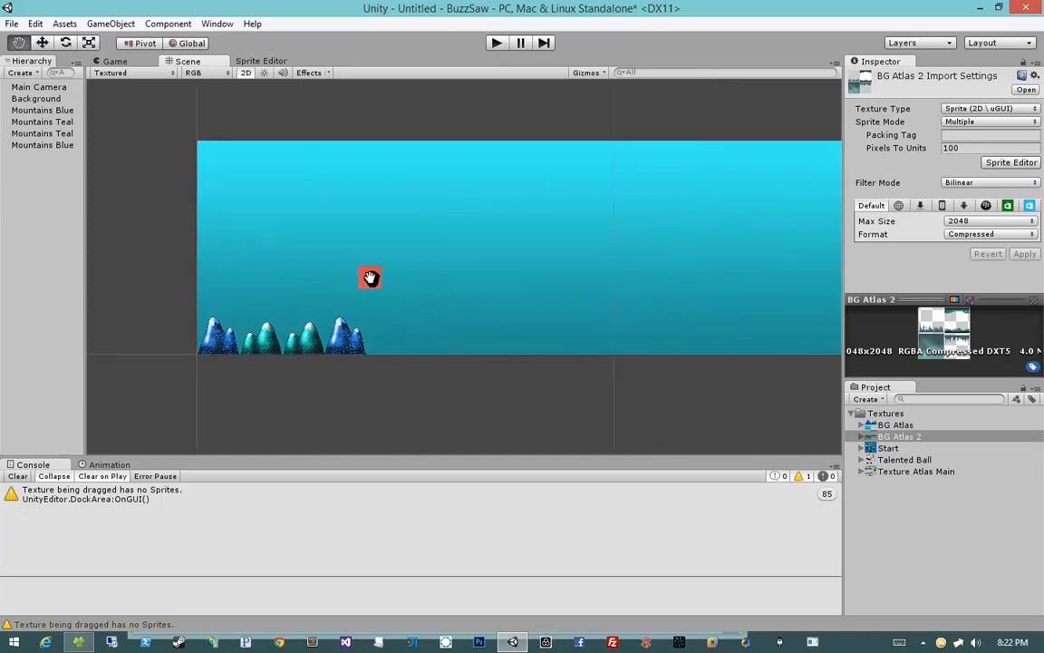
click(862, 449)
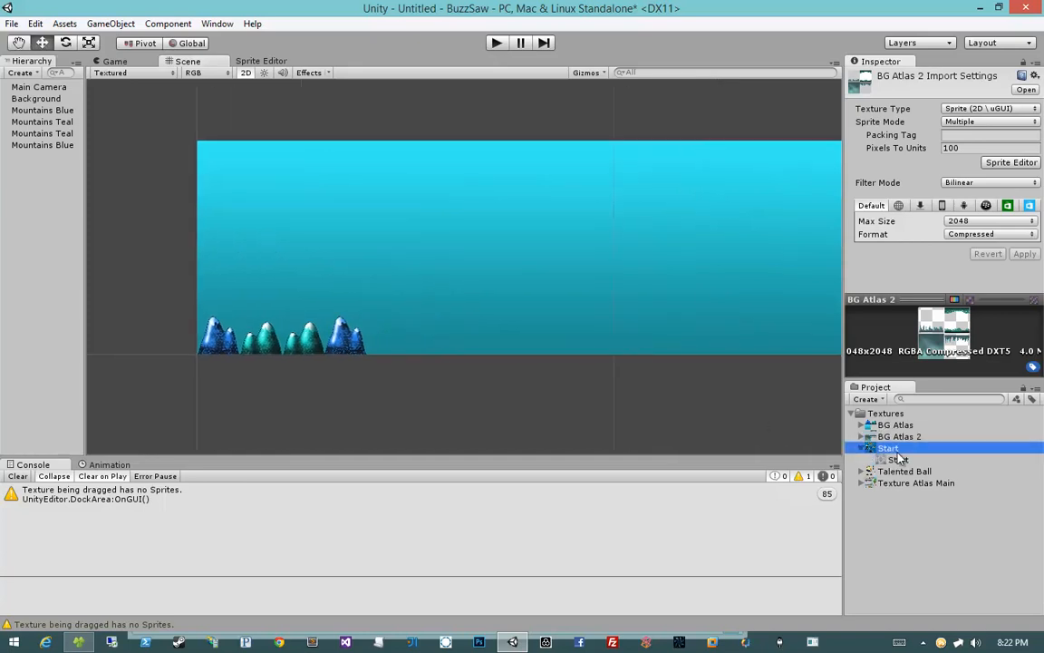
click(954, 238)
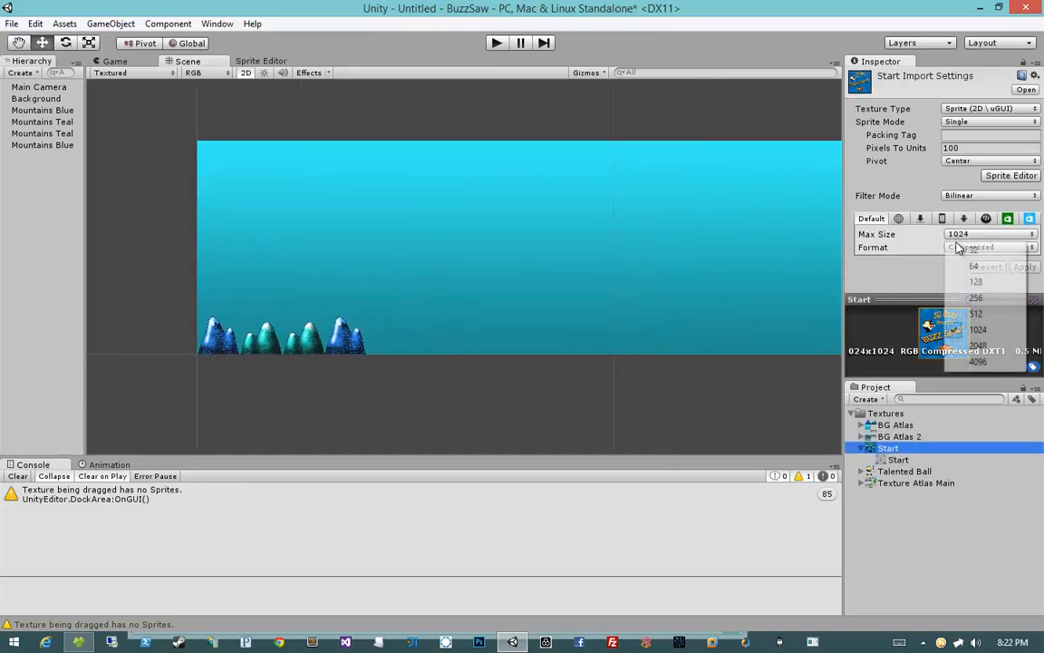
click(975, 346)
click(1024, 266)
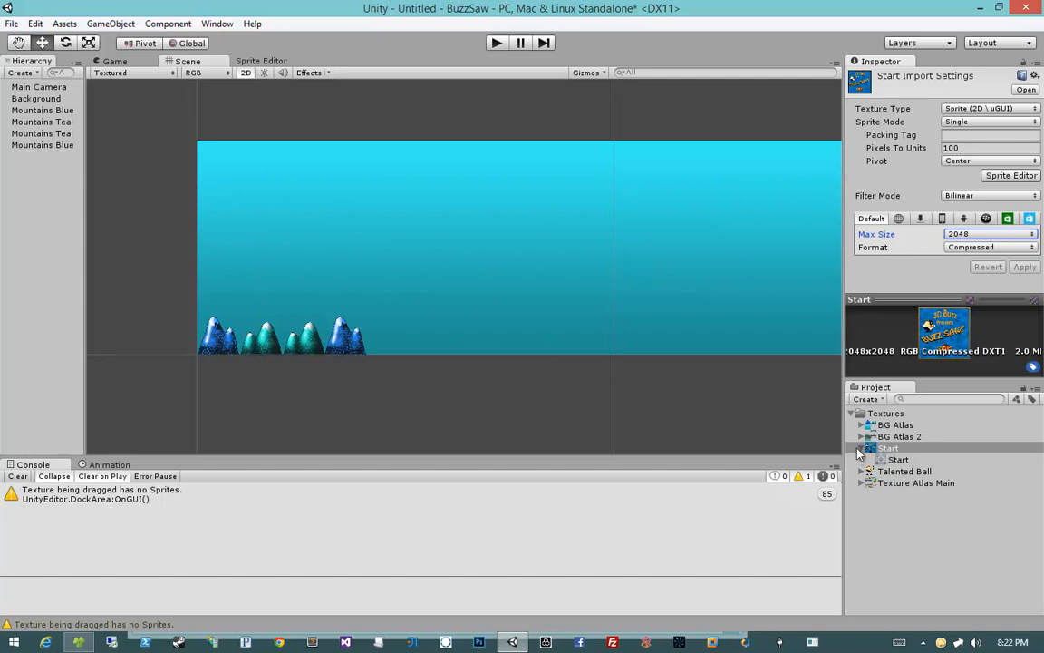
Step: Inspect the Talented Ball texture and its source PSD file in the file explorer
click(862, 449)
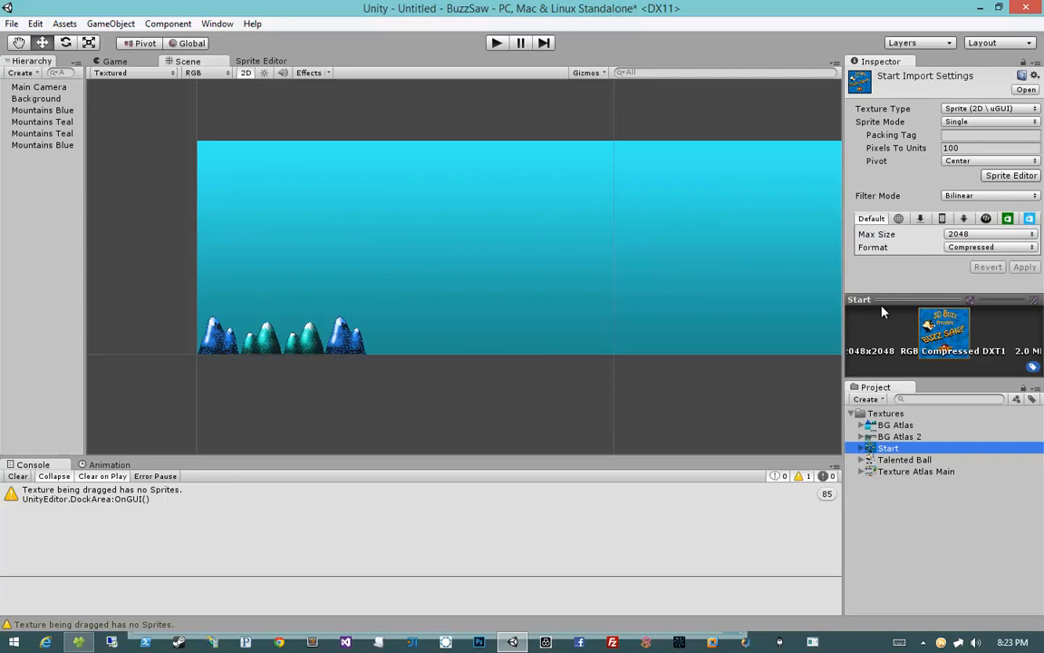
click(868, 460)
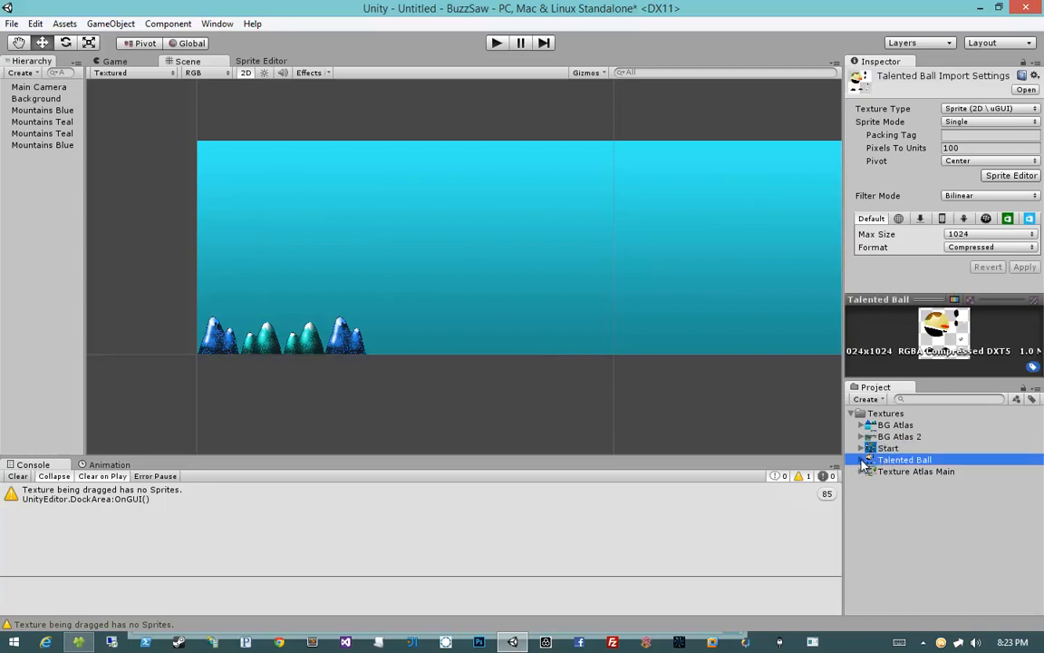
click(862, 461)
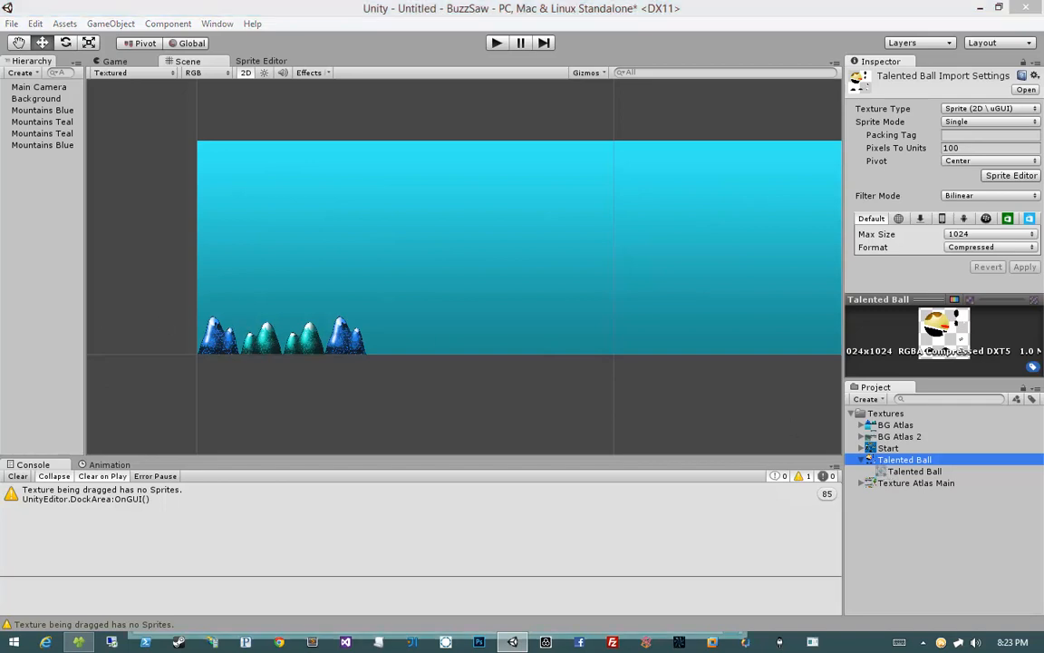
click(79, 642)
click(686, 253)
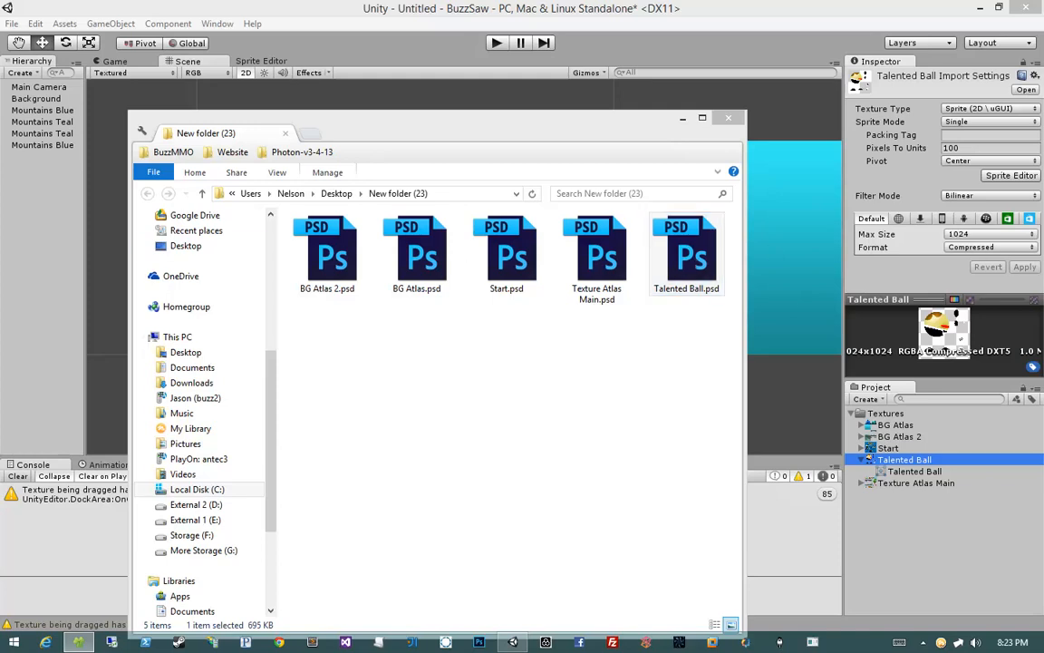
click(675, 49)
middle_drag(423, 242, 485, 261)
scroll(479, 247, up, 10)
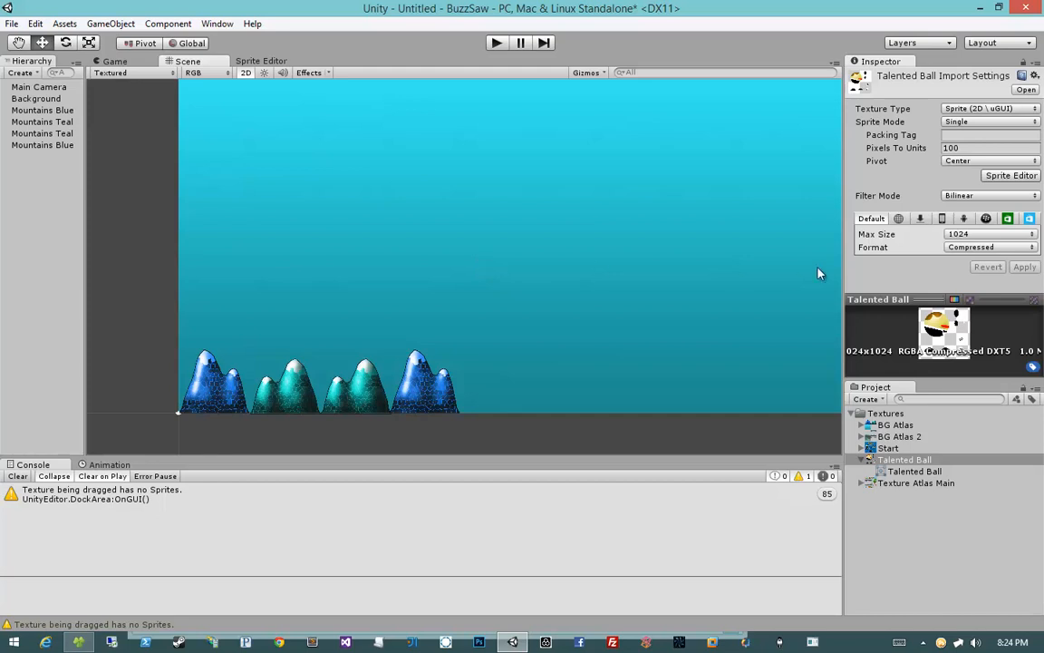
scroll(707, 252, down, 1)
middle_drag(707, 252, 667, 264)
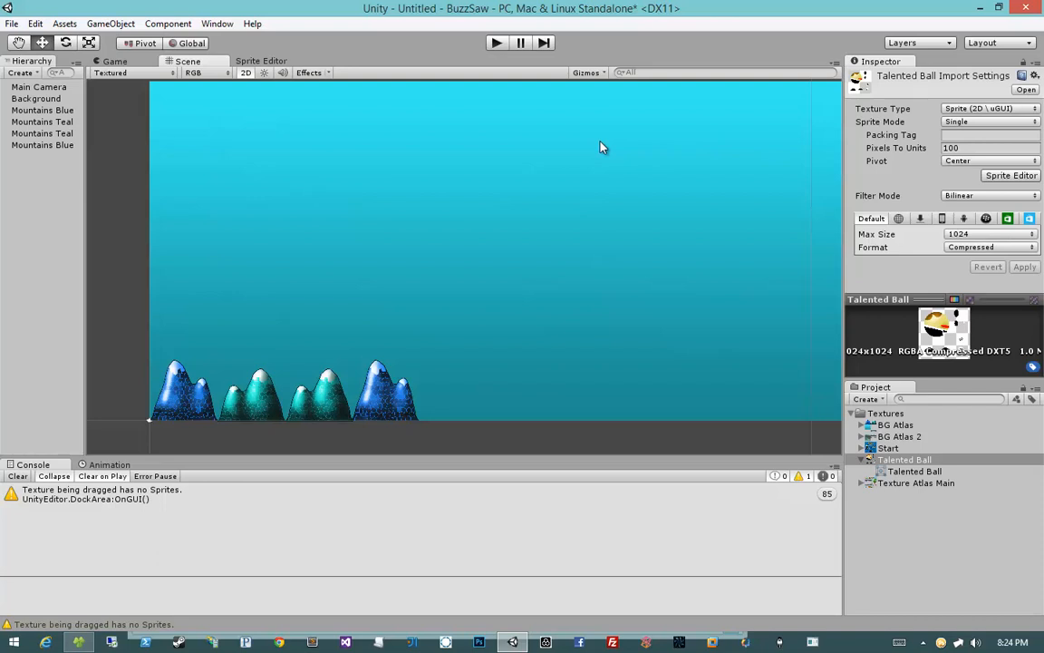
middle_drag(450, 198, 499, 172)
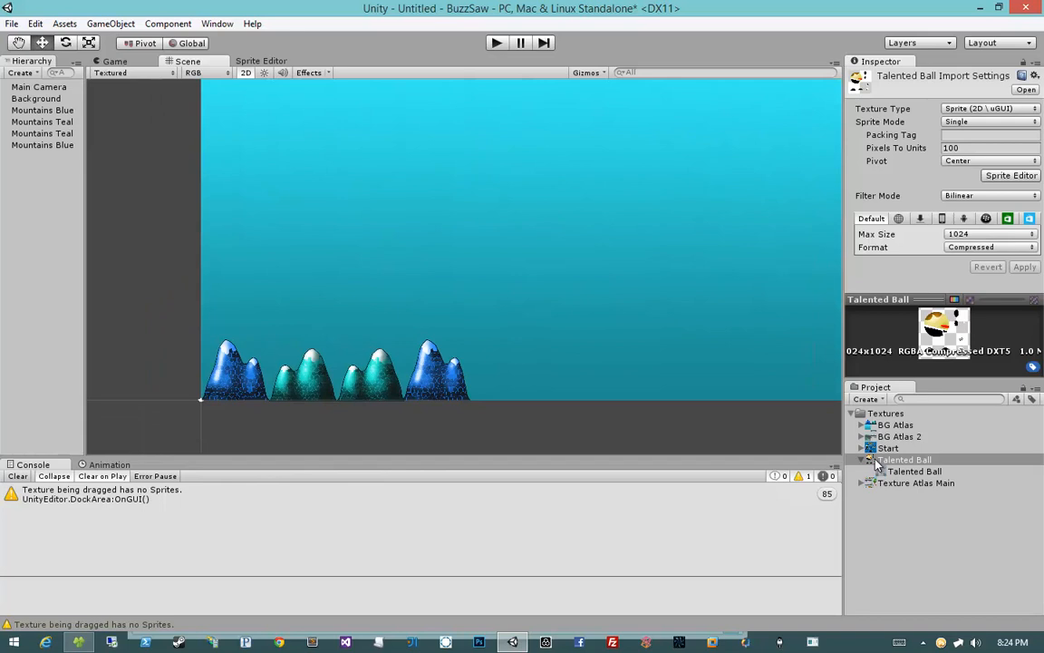
Step: Examine the Talented Ball texture's per-platform import override settings
click(942, 219)
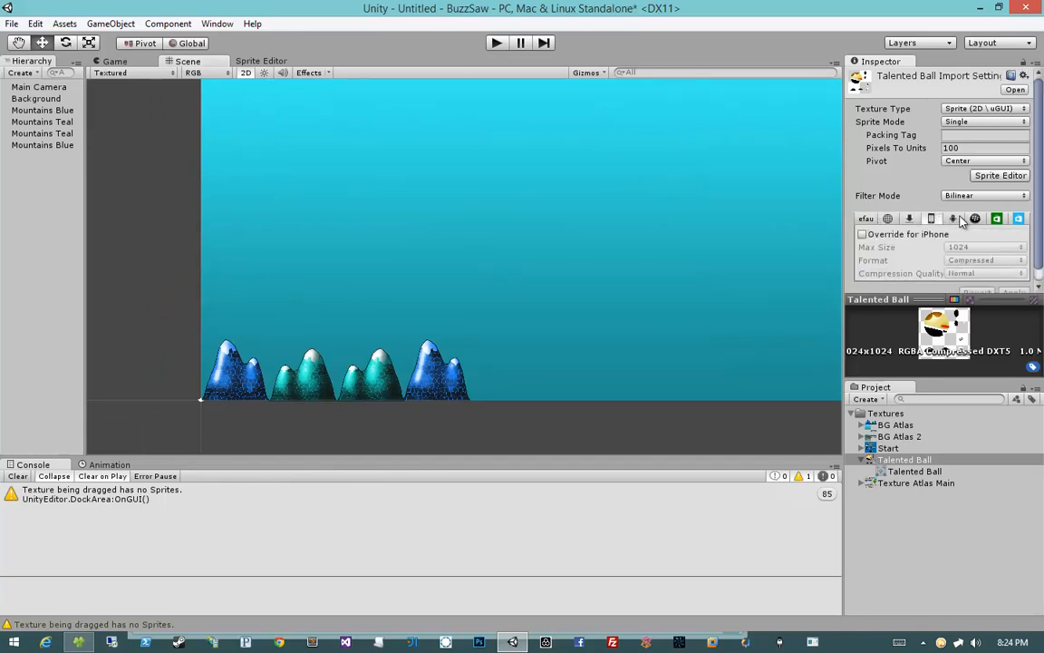
click(955, 218)
click(996, 219)
click(1017, 218)
click(990, 218)
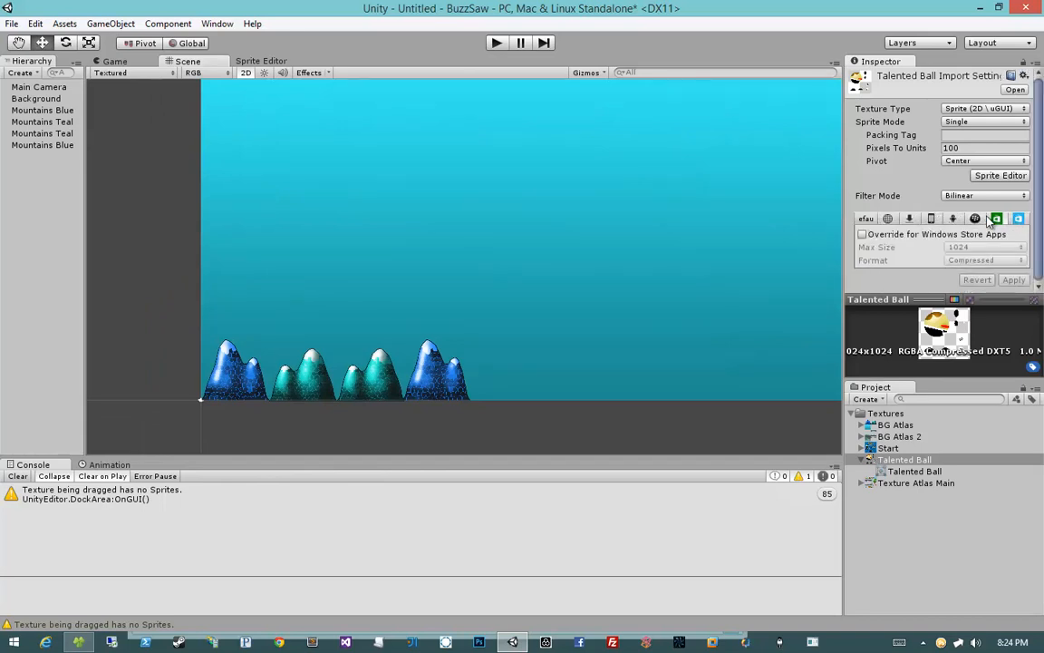
click(952, 219)
click(931, 219)
click(887, 219)
click(909, 218)
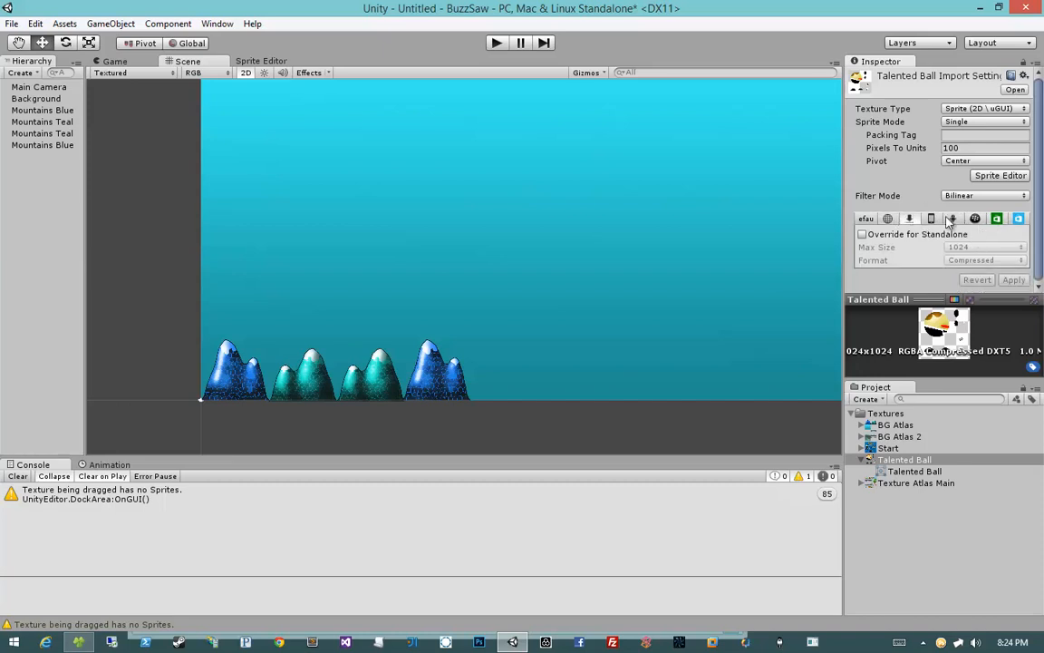
click(975, 218)
click(1018, 219)
click(996, 218)
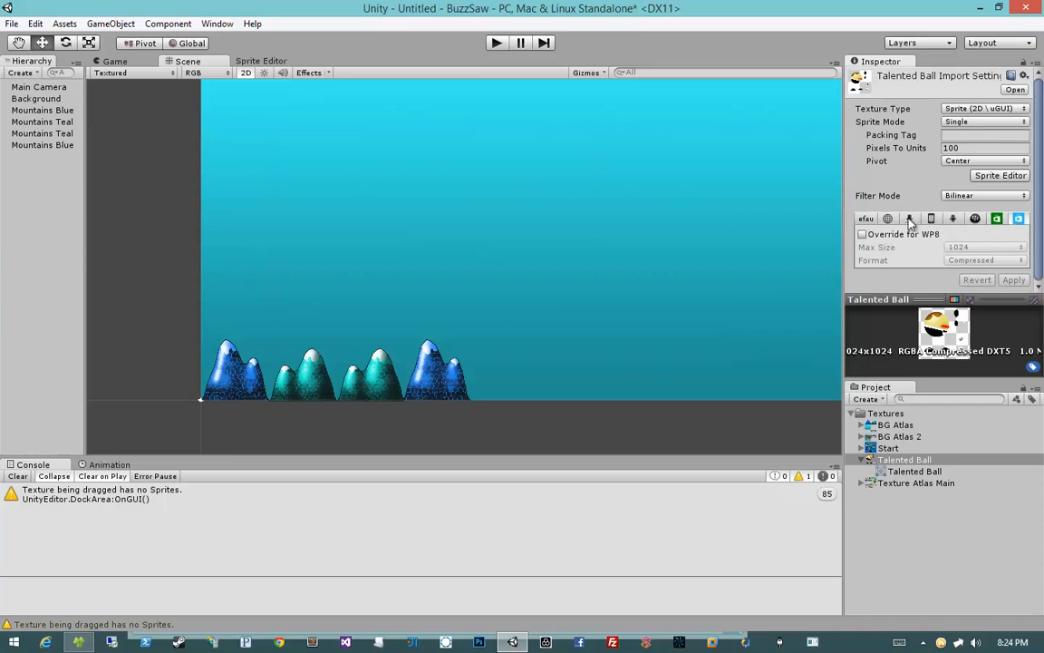
click(909, 218)
click(866, 218)
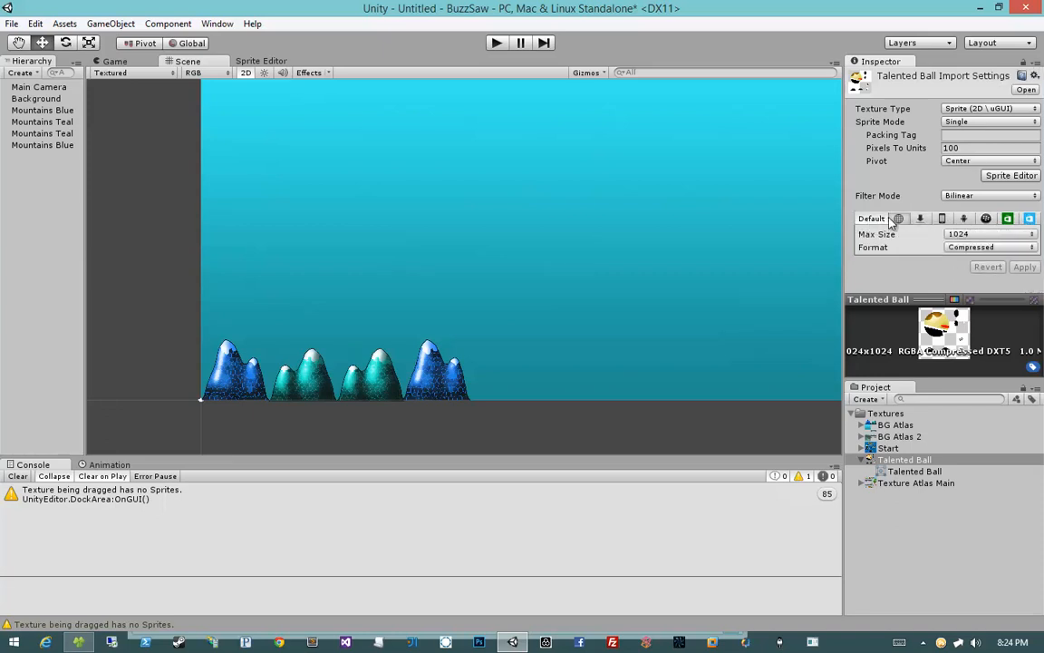
click(895, 220)
click(875, 220)
click(890, 222)
click(868, 218)
Step: Set the Talented Ball texture's Sprite Mode to Multiple and apply it
click(907, 459)
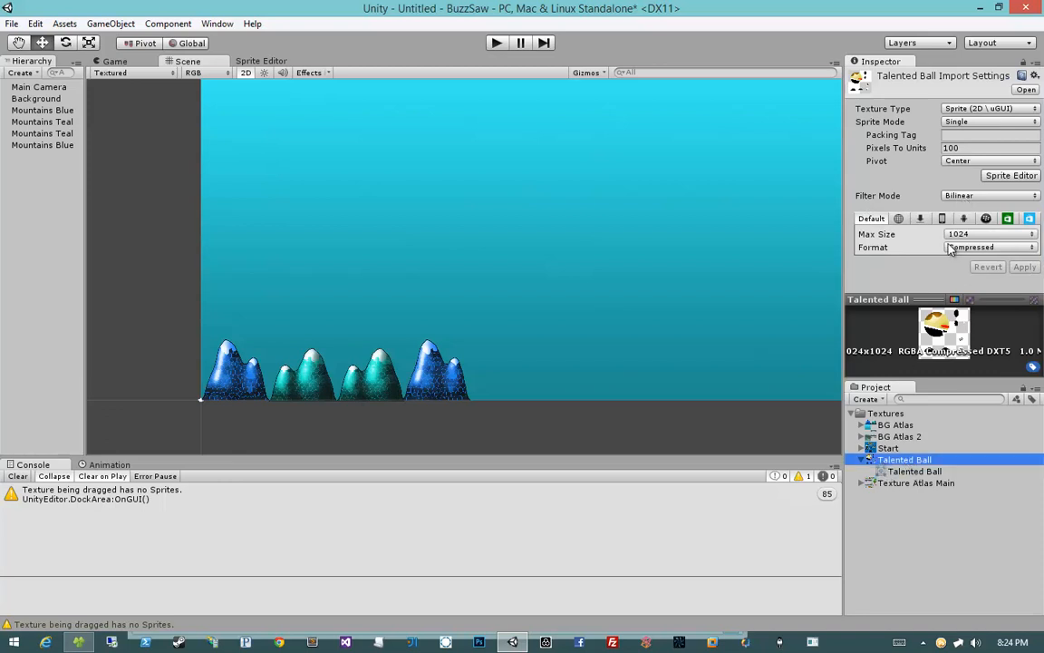
click(962, 122)
click(974, 152)
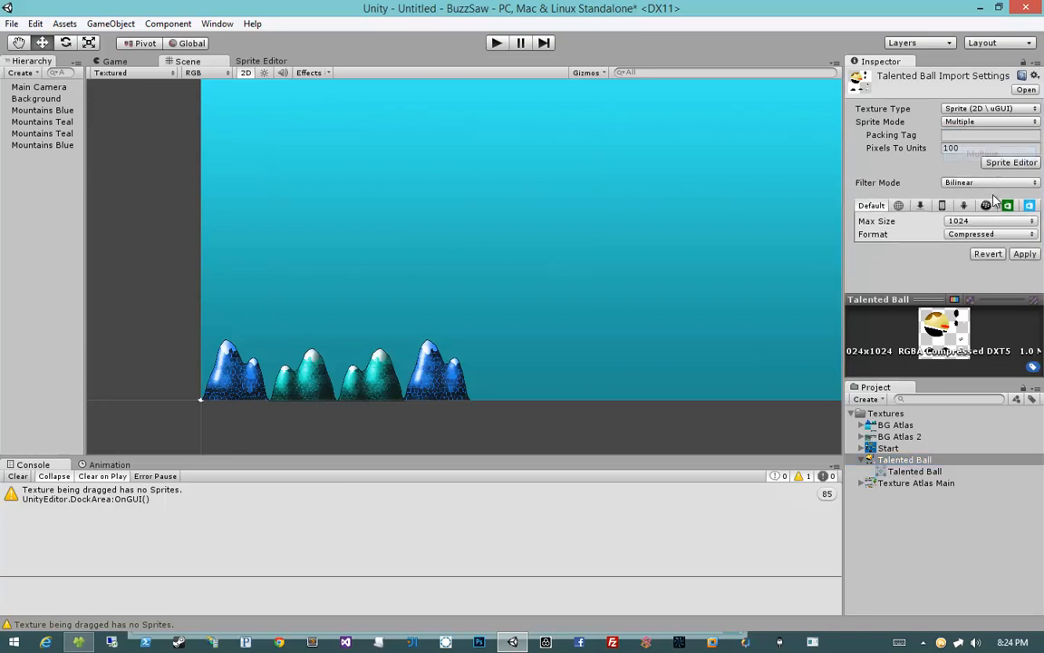
click(1032, 256)
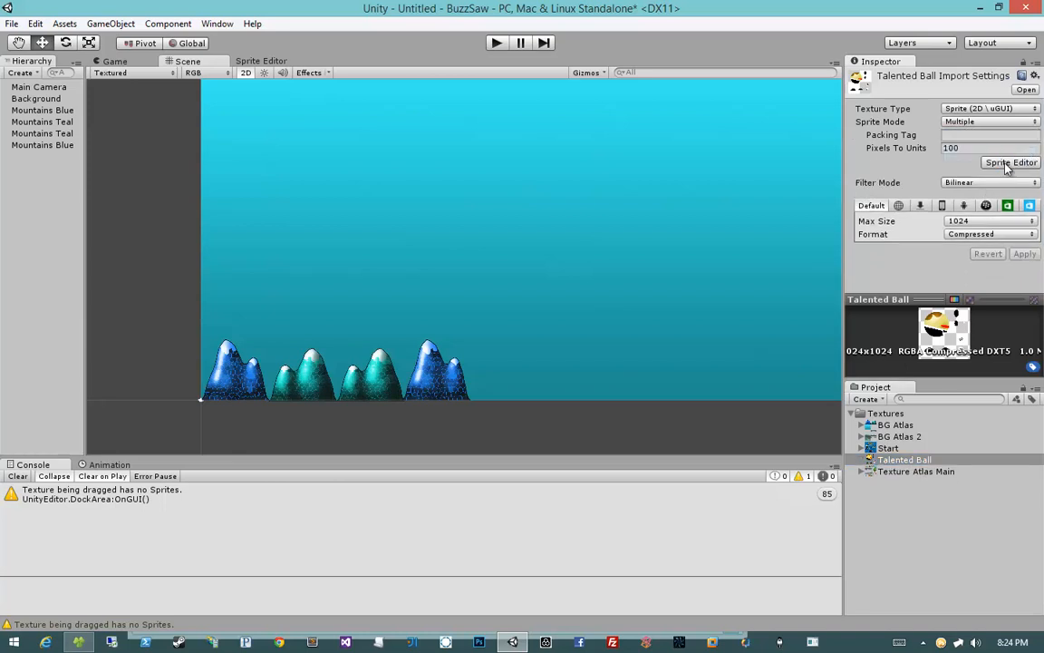
Step: Open the Sprite Editor for the Talented Ball texture and enlarge its editing area
click(1009, 163)
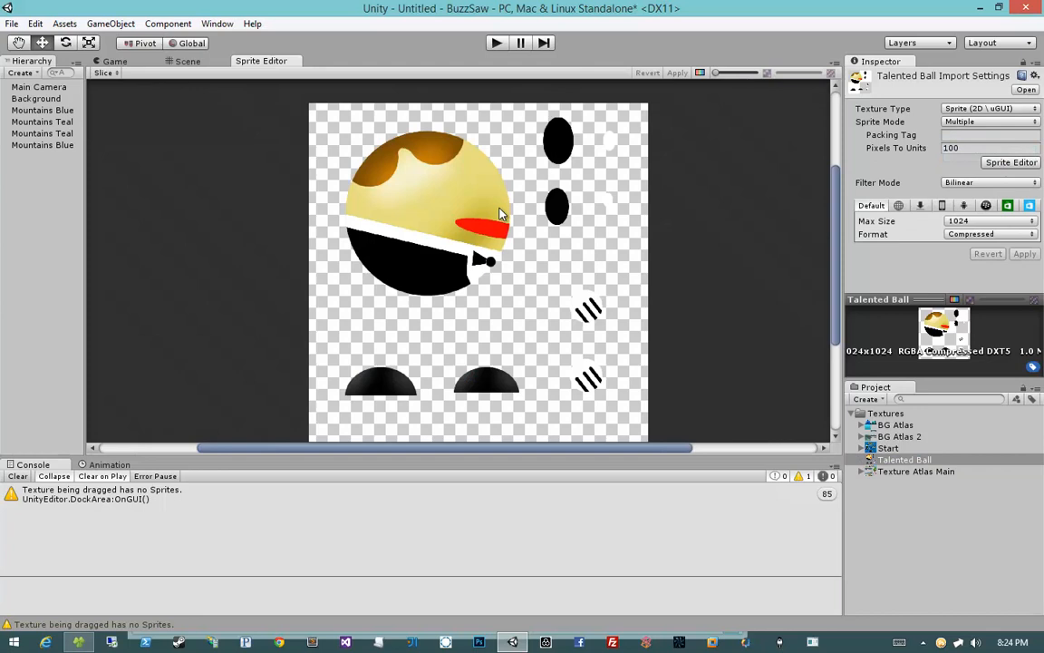
scroll(499, 213, up, 1)
scroll(499, 213, up, 1)
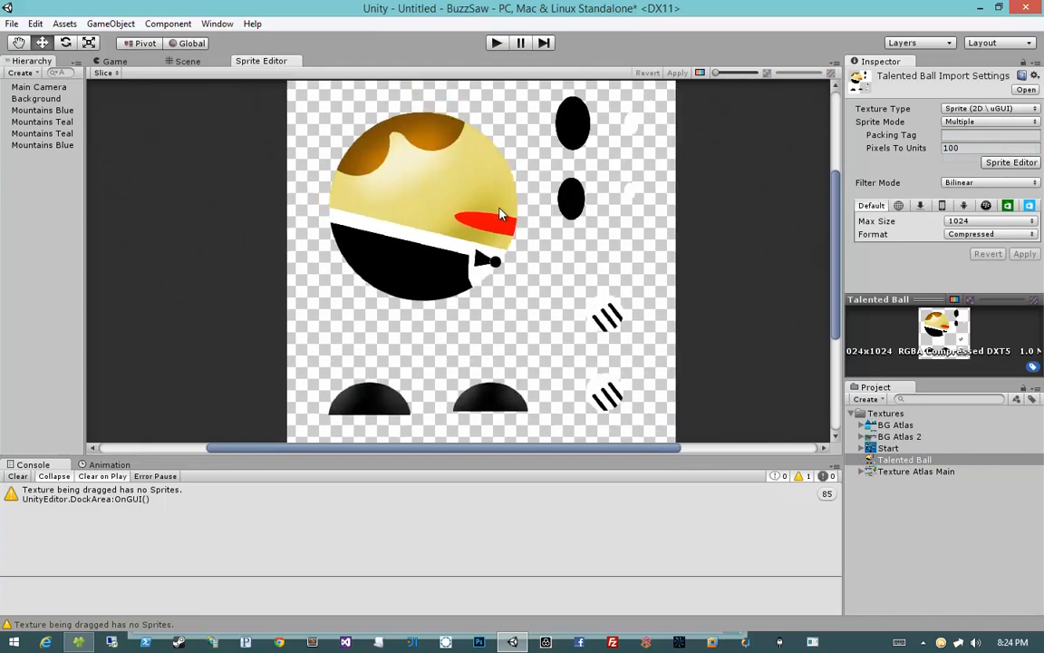
drag(487, 576, 486, 543)
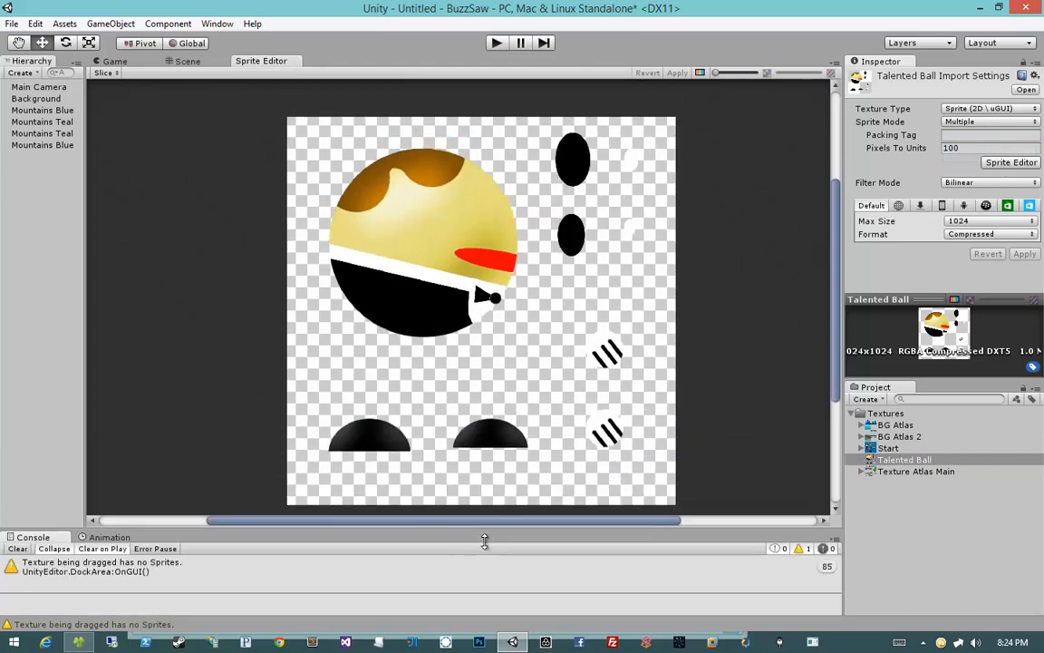
scroll(455, 332, down, 1)
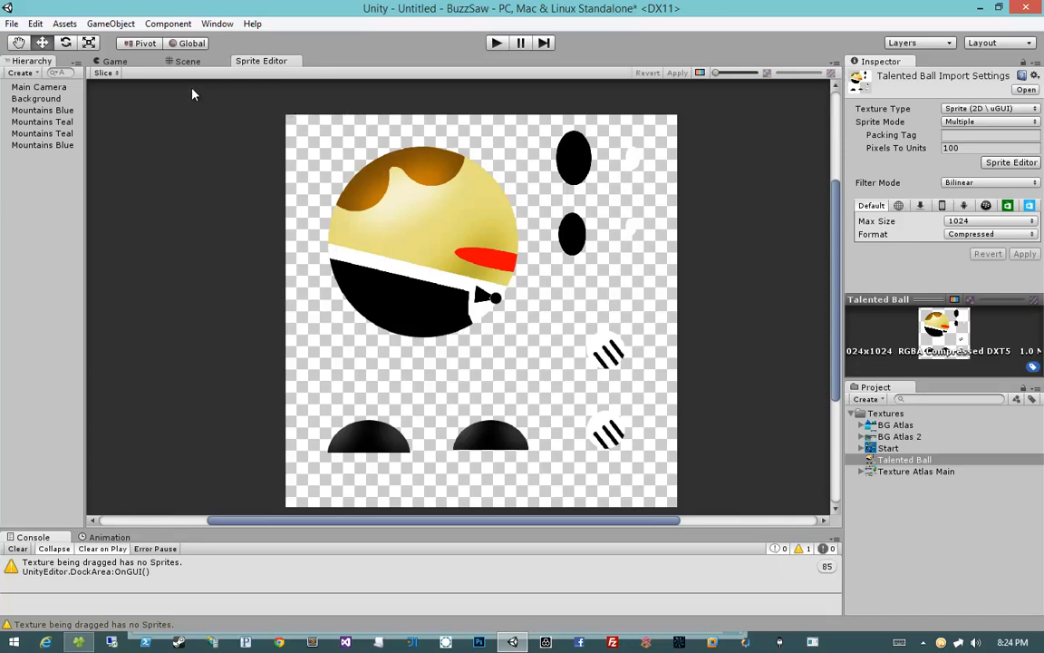
Step: Slice the texture automatically with Center pivot and the Delete Existing method
click(102, 72)
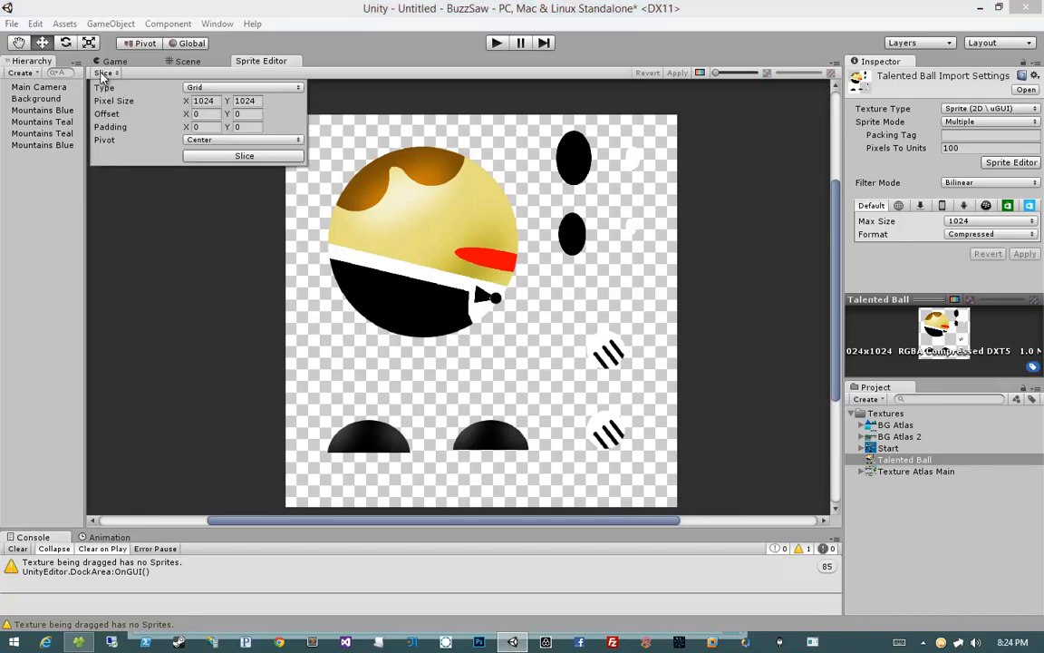
click(192, 88)
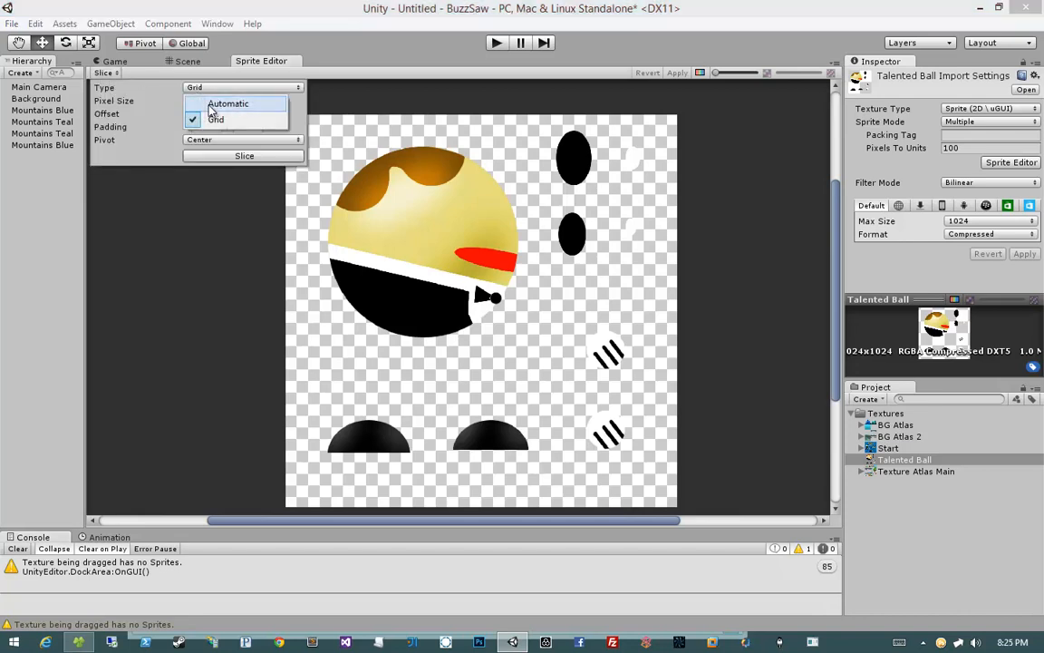
click(207, 101)
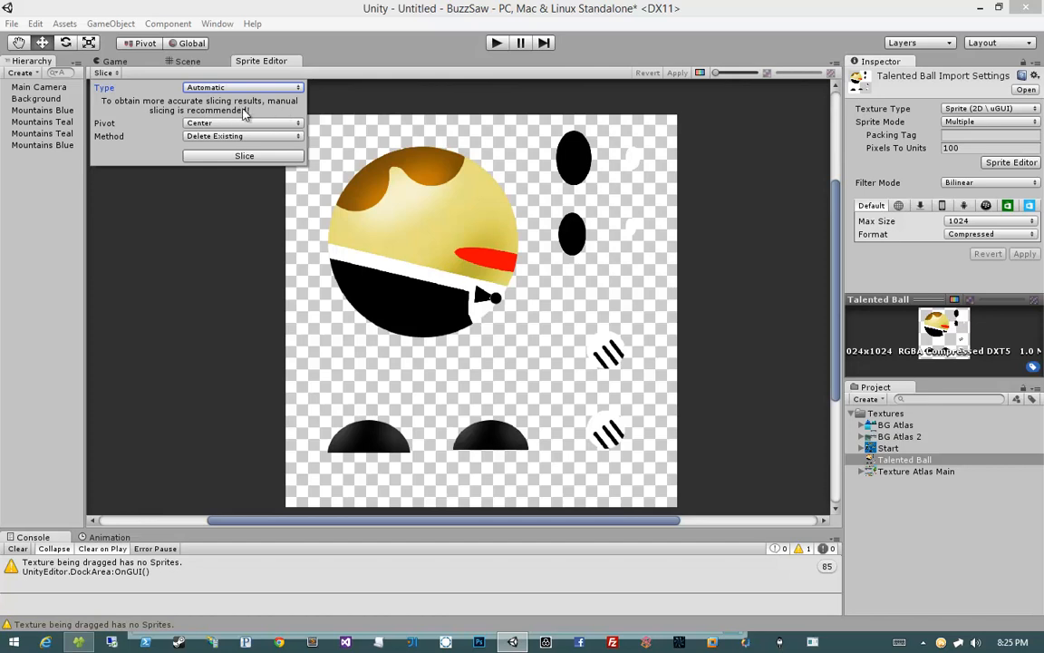
click(211, 88)
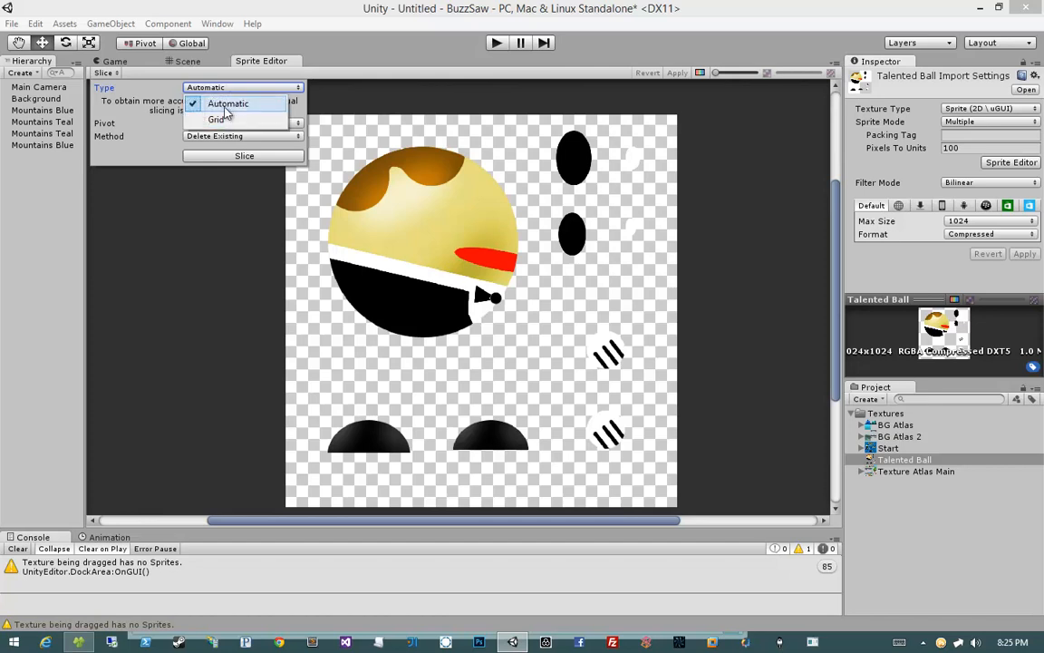
click(227, 106)
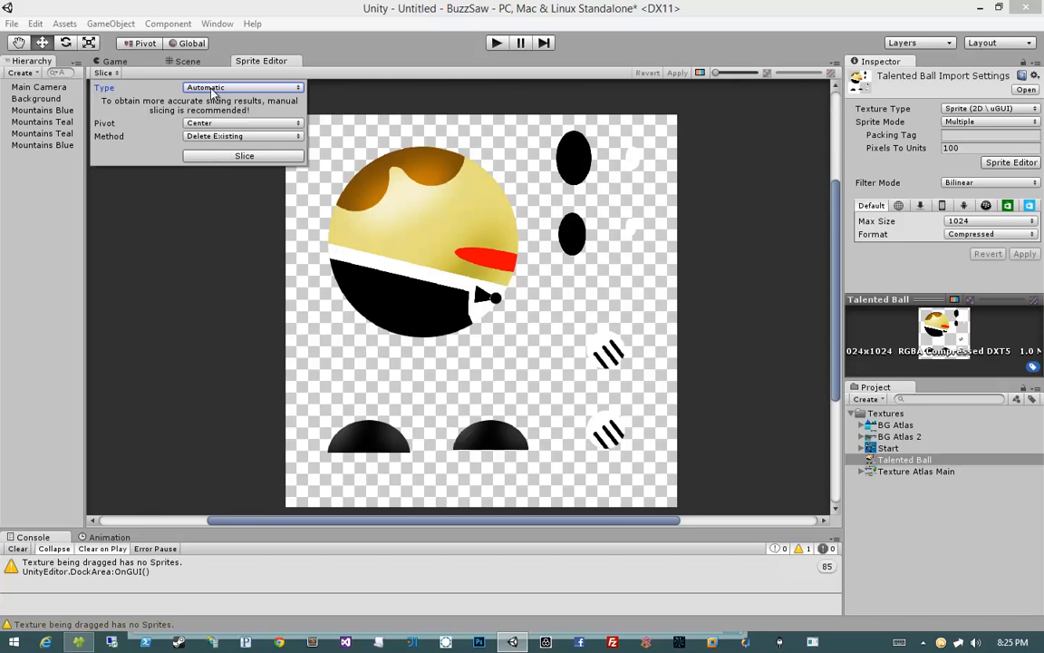
click(202, 137)
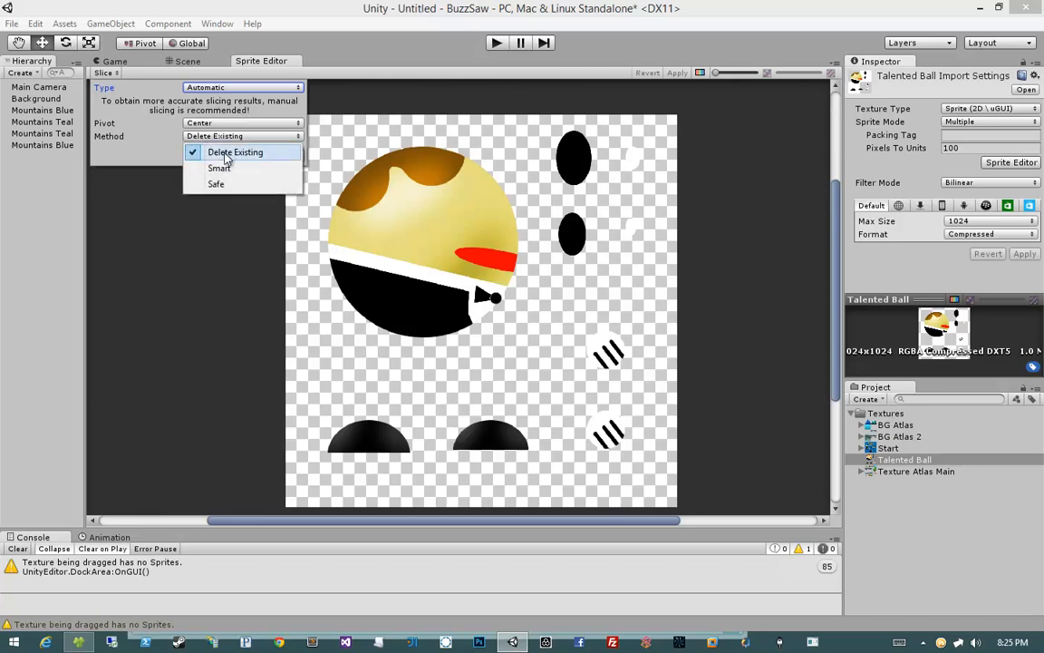
click(204, 150)
click(217, 156)
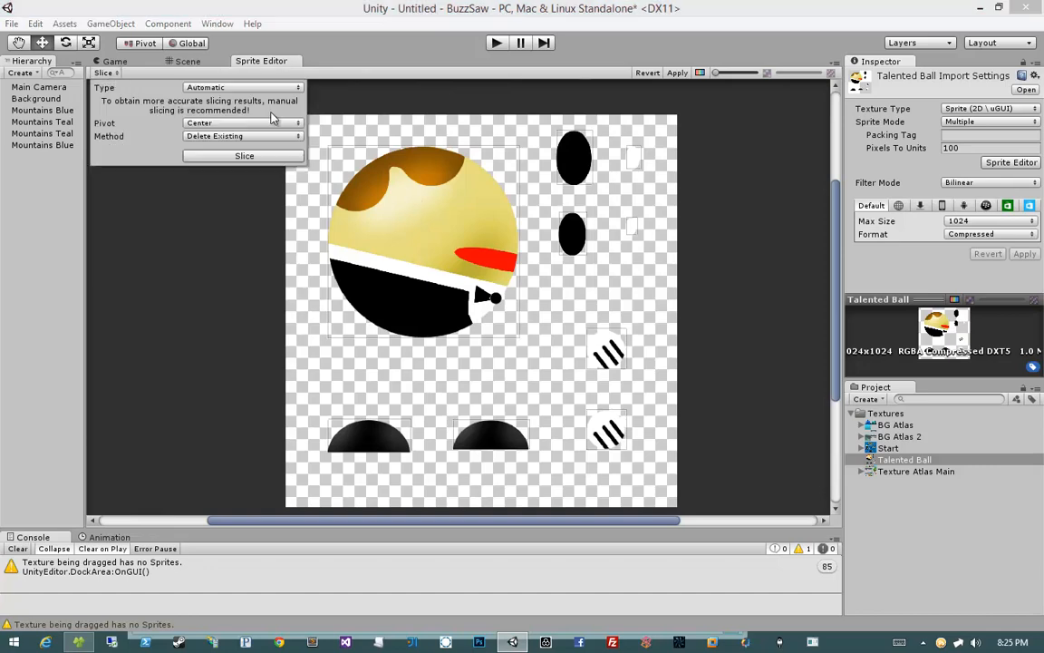
Step: Inspect the automatically sliced body and eye sprite rectangles up close
click(416, 241)
scroll(409, 240, up, 3)
scroll(409, 239, up, 3)
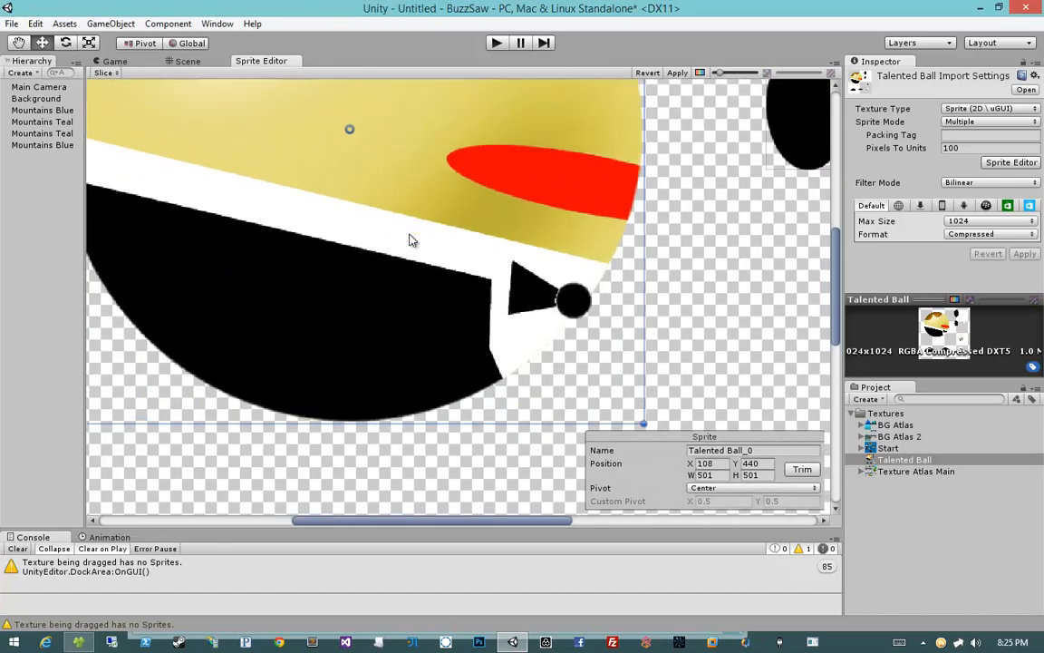
scroll(398, 335, down, 3)
scroll(531, 296, up, 5)
scroll(531, 297, down, 10)
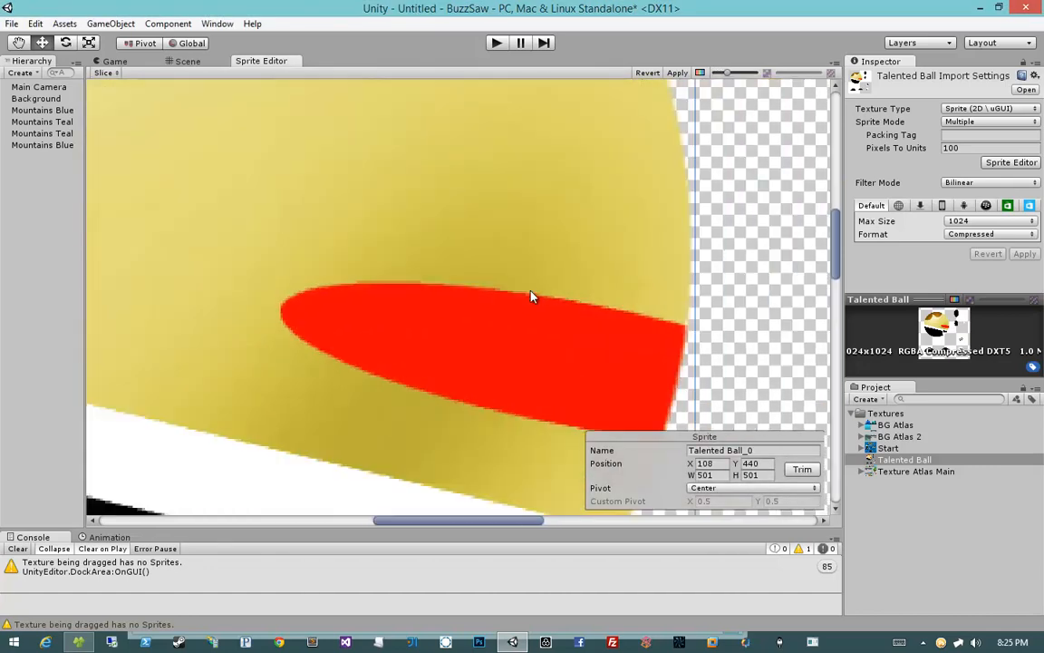
scroll(531, 296, up, 5)
click(561, 195)
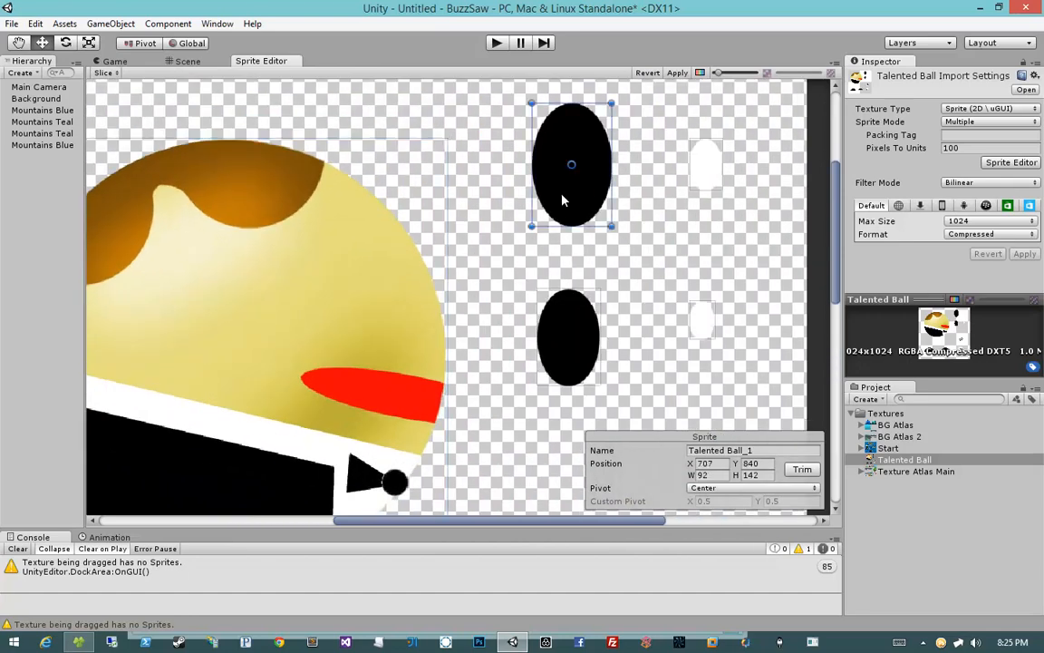
scroll(580, 226, up, 1)
middle_drag(598, 261, 498, 306)
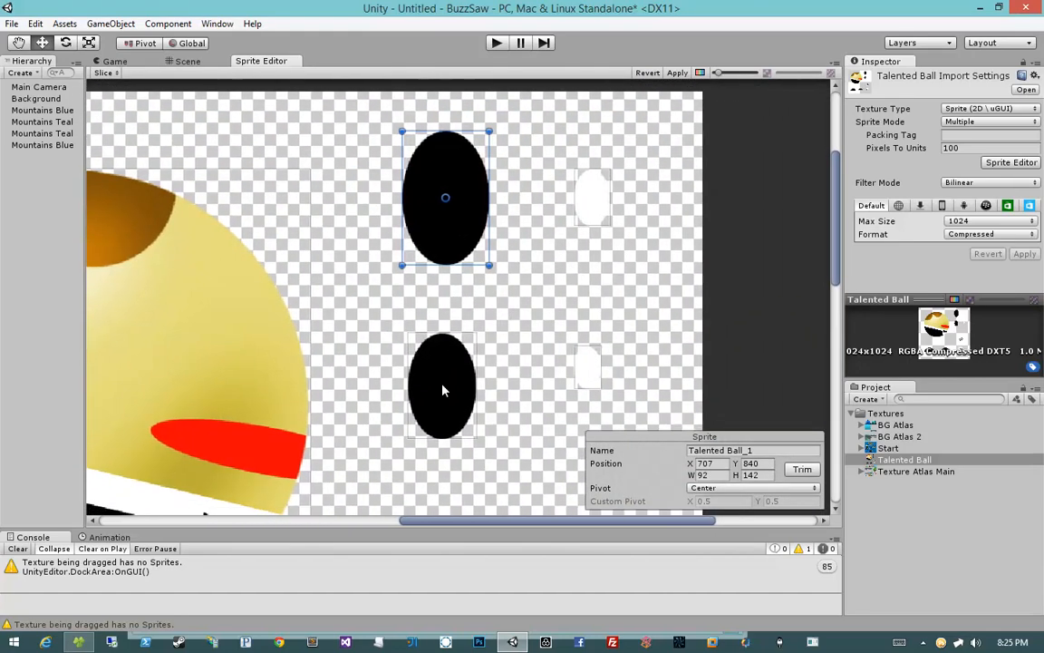
click(442, 385)
click(588, 370)
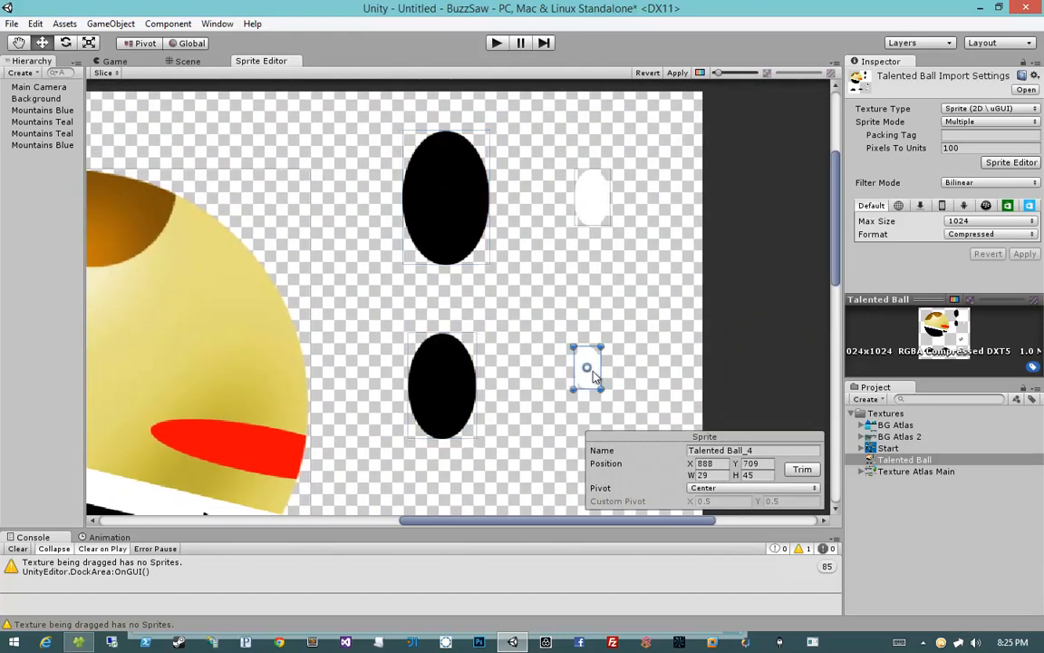
click(602, 187)
click(629, 183)
scroll(629, 179, up, 7)
scroll(628, 179, down, 8)
middle_drag(464, 430, 495, 172)
middle_drag(507, 221, 507, 154)
click(557, 313)
middle_drag(458, 318, 450, 226)
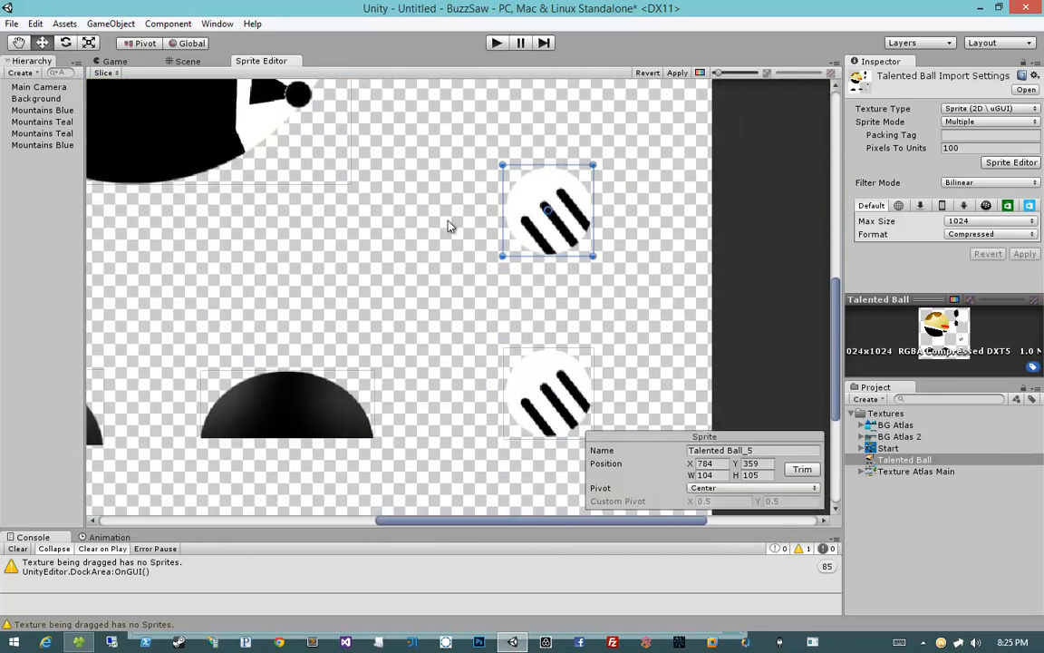
Step: Inspect the striped and semicircle foot slices and check each remaining sprite rectangle
click(517, 367)
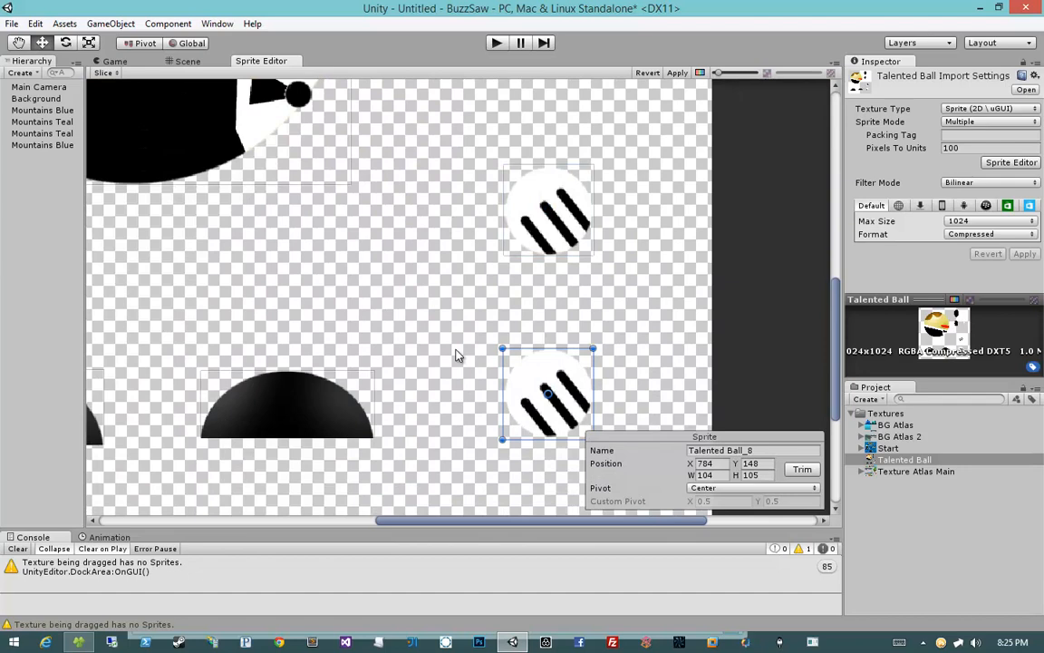
middle_drag(473, 391, 837, 303)
click(466, 345)
middle_drag(534, 325, 359, 305)
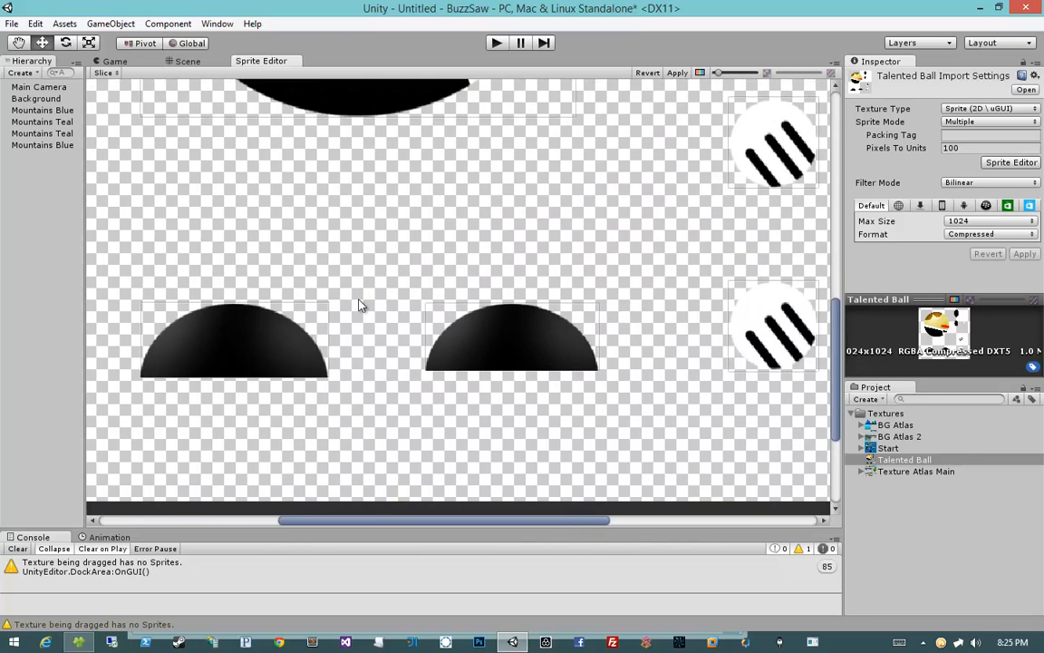
click(457, 342)
click(319, 349)
click(448, 348)
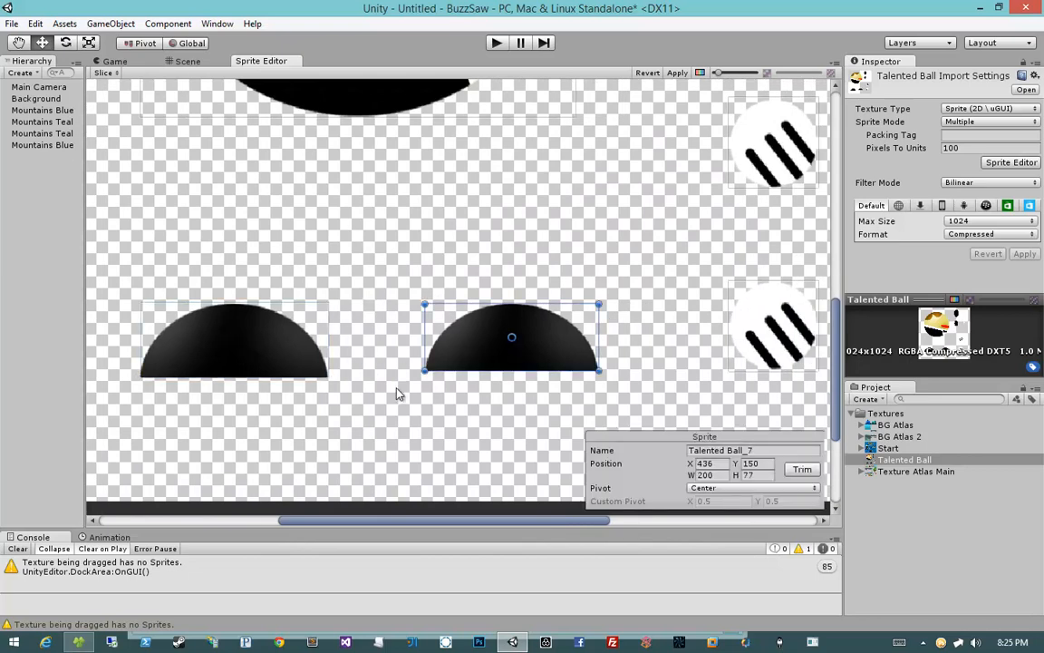
click(396, 389)
scroll(395, 390, down, 8)
middle_drag(451, 263, 423, 370)
scroll(422, 374, down, 1)
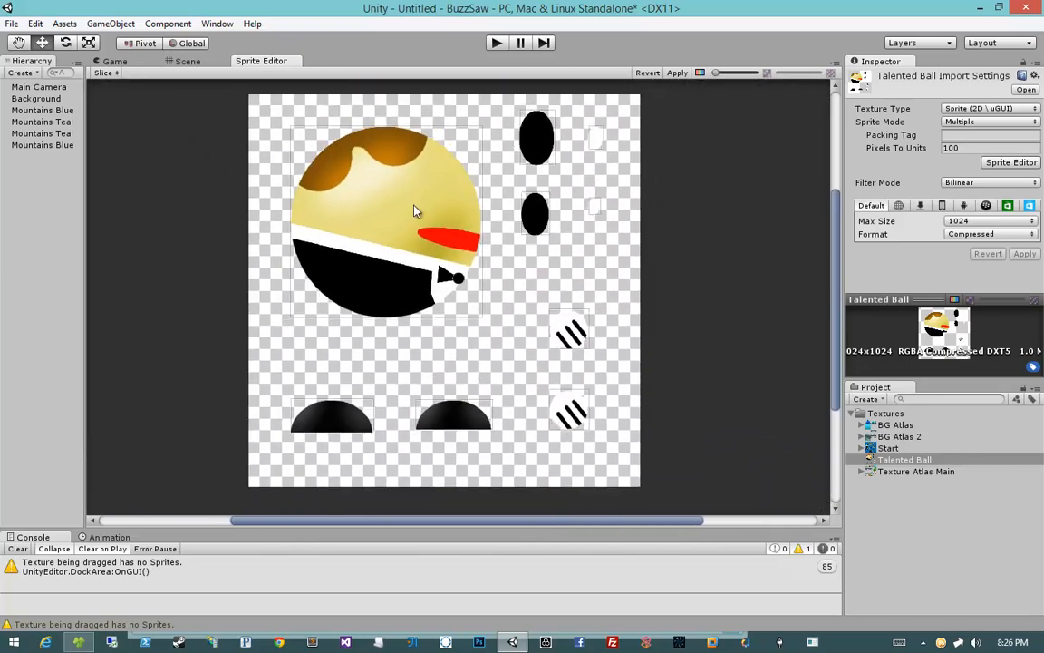
click(373, 186)
click(512, 190)
click(542, 140)
click(600, 221)
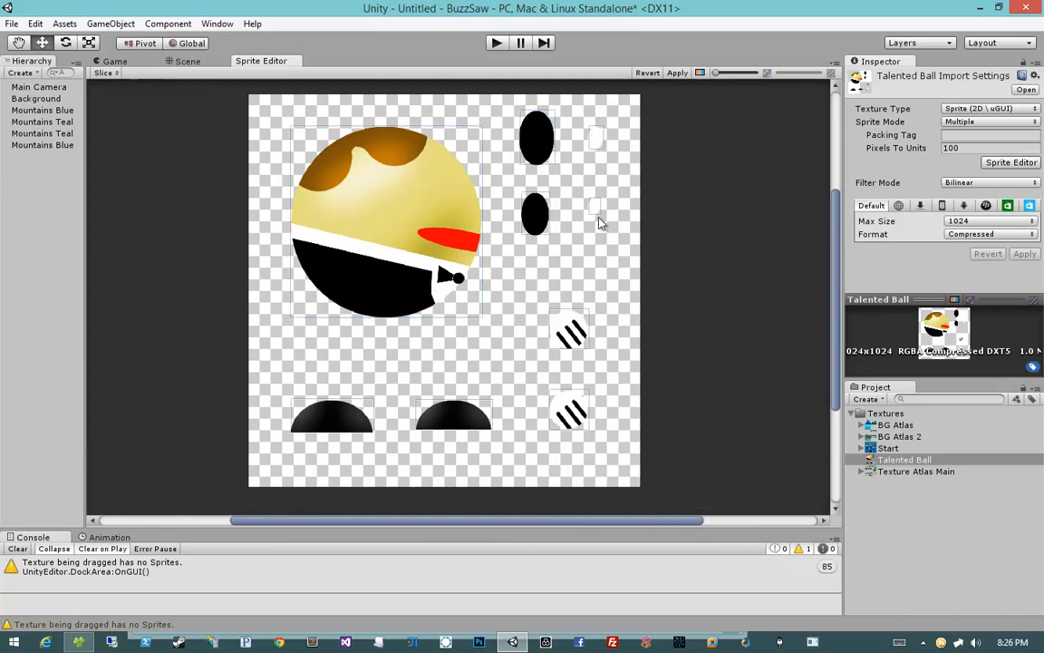
click(594, 206)
click(594, 140)
click(590, 186)
Step: Rename the large ball sprite Body
click(453, 193)
click(724, 449)
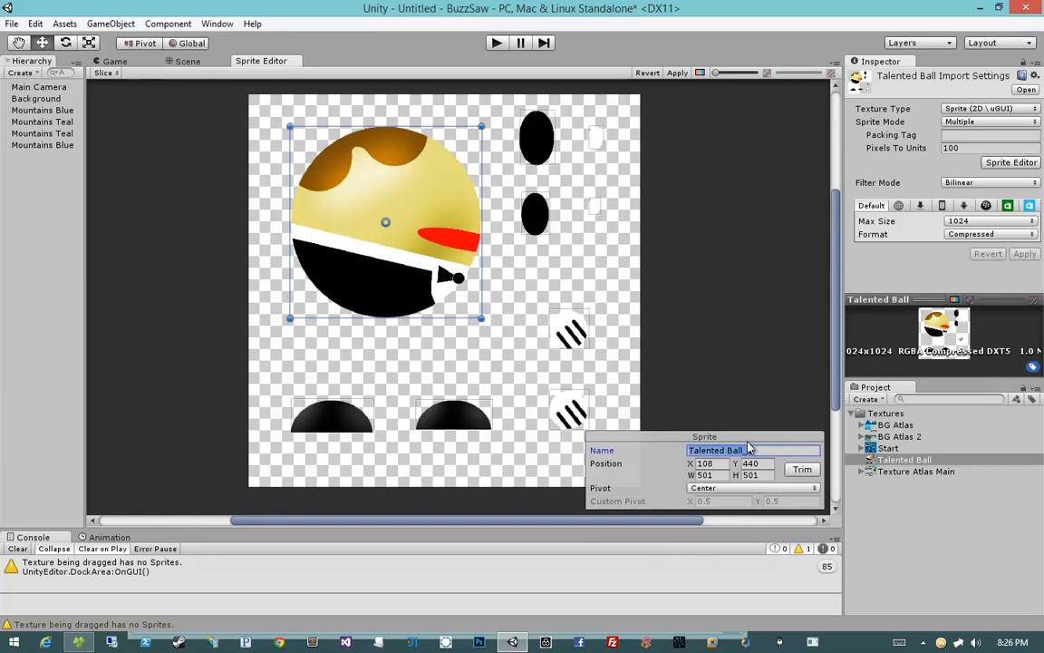
text(Body)
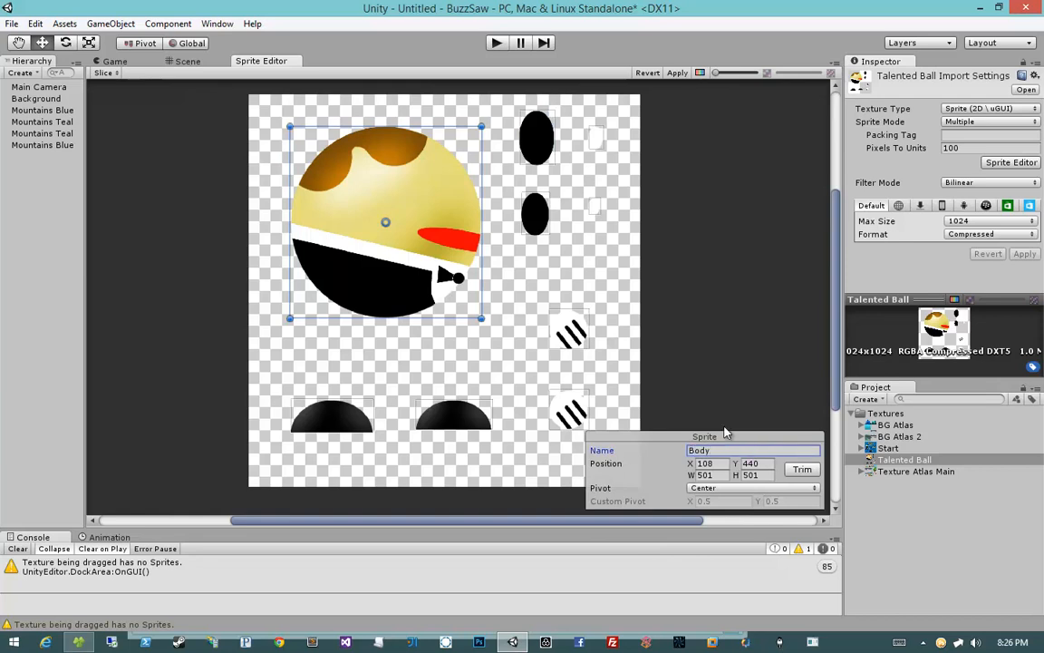
Step: Rename the upper black eye sprite Right Eye
click(536, 138)
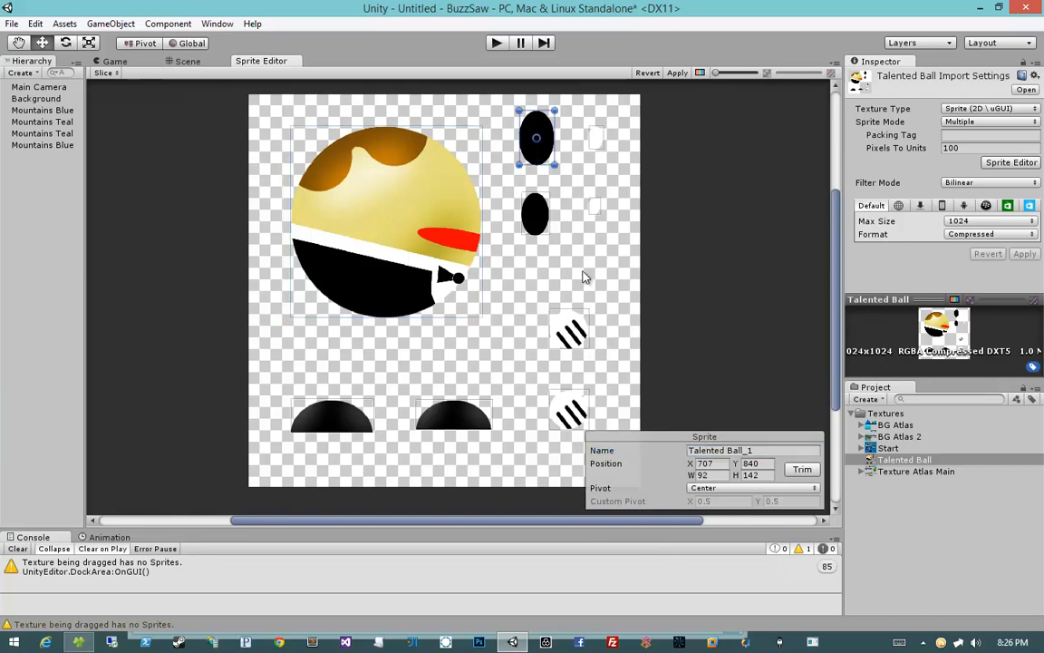
click(733, 451)
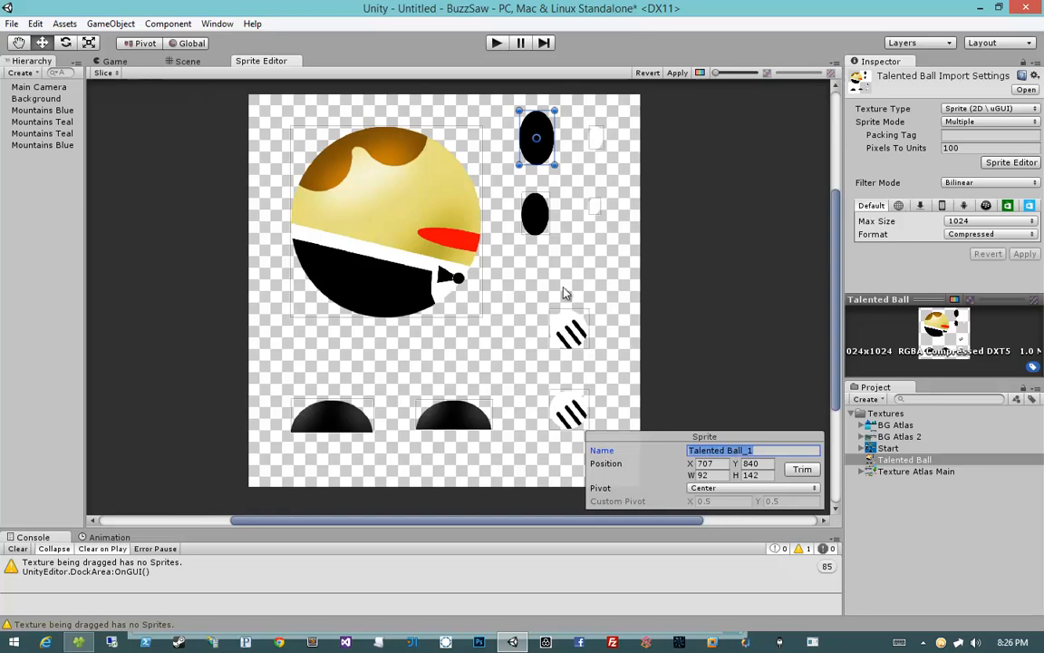
text(Eye)
key(Home)
text(Right)
Step: Rename the lower black eye sprite Left Eye
click(535, 214)
click(714, 449)
text(Left Eye)
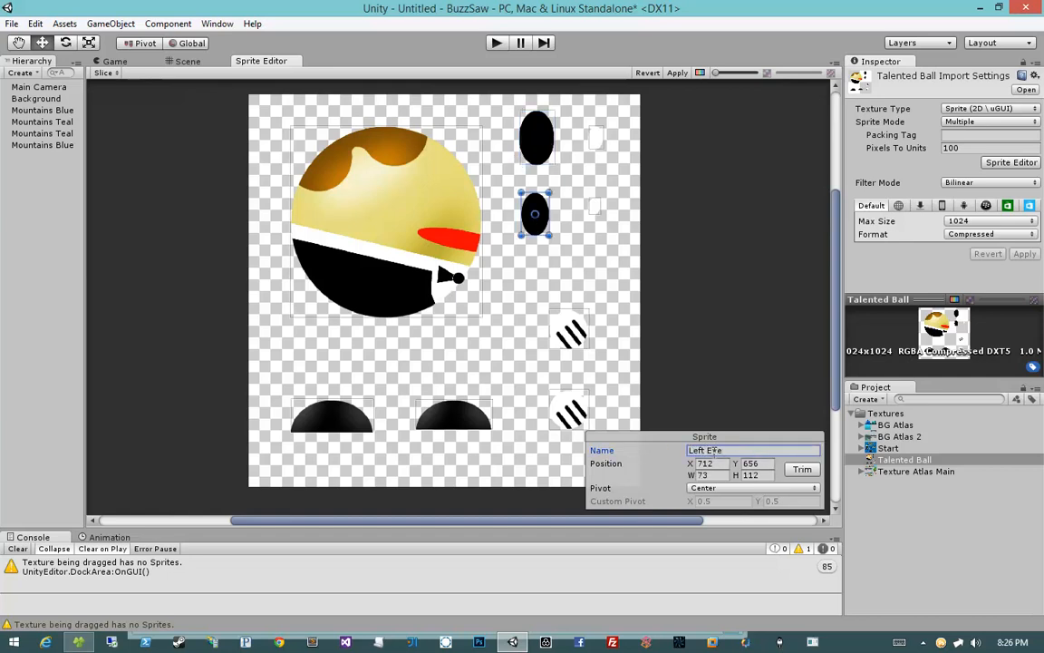
Step: Rename the upper small white sprite Right Eye White
click(595, 136)
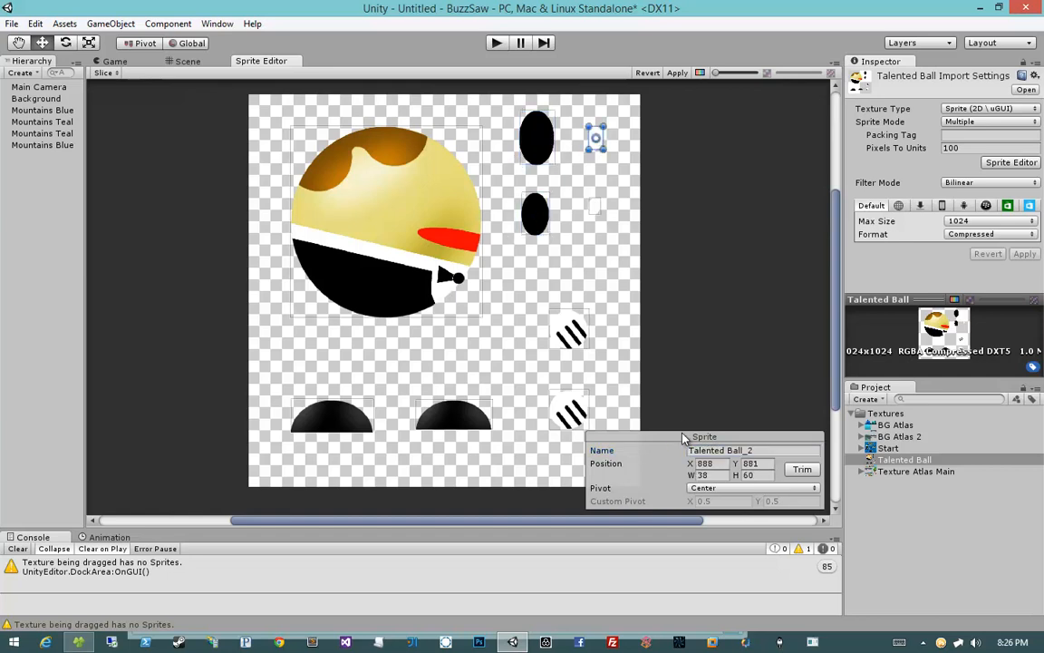
click(709, 450)
text(Right Eye White)
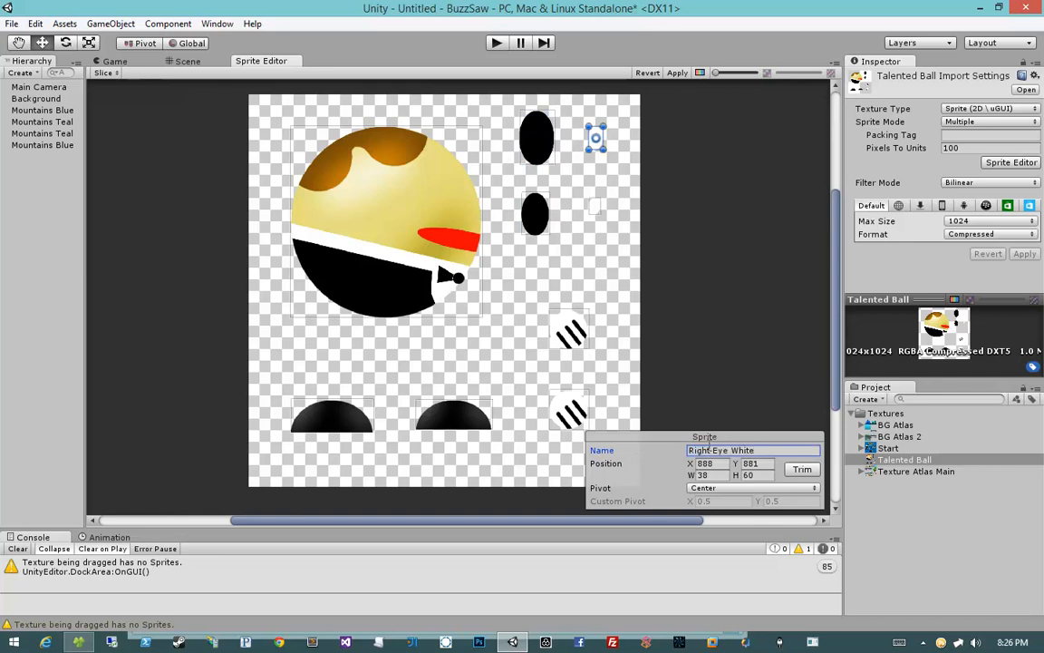
Step: Rename the lower small white sprite Left Eye White
click(594, 207)
click(711, 450)
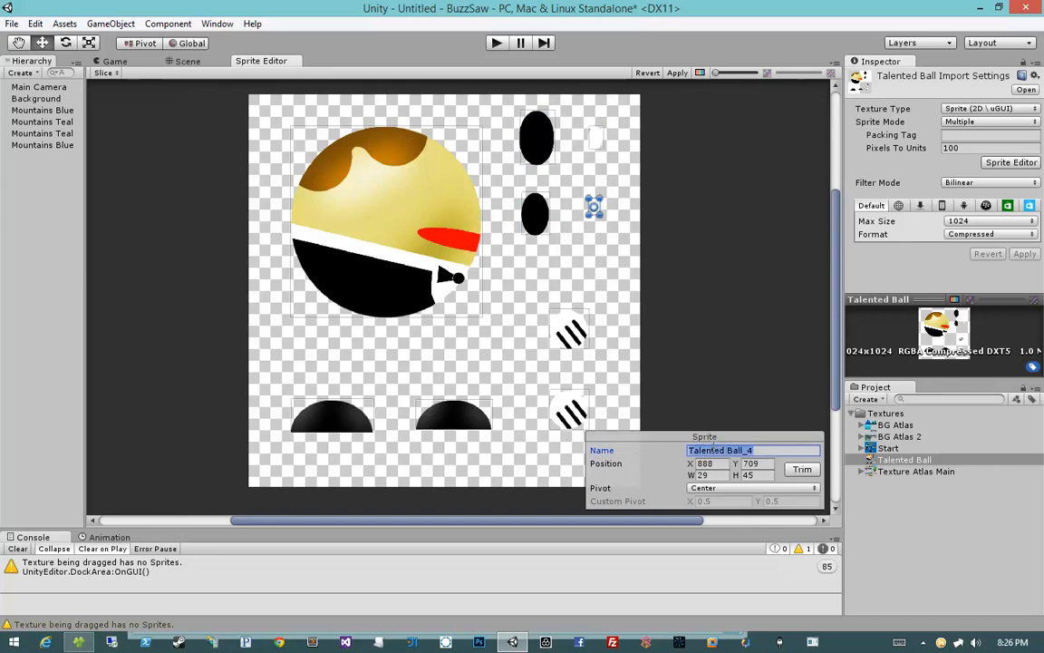
text(Left Eye White)
Step: Rename the upper striped hand sprite Hand Right
click(571, 334)
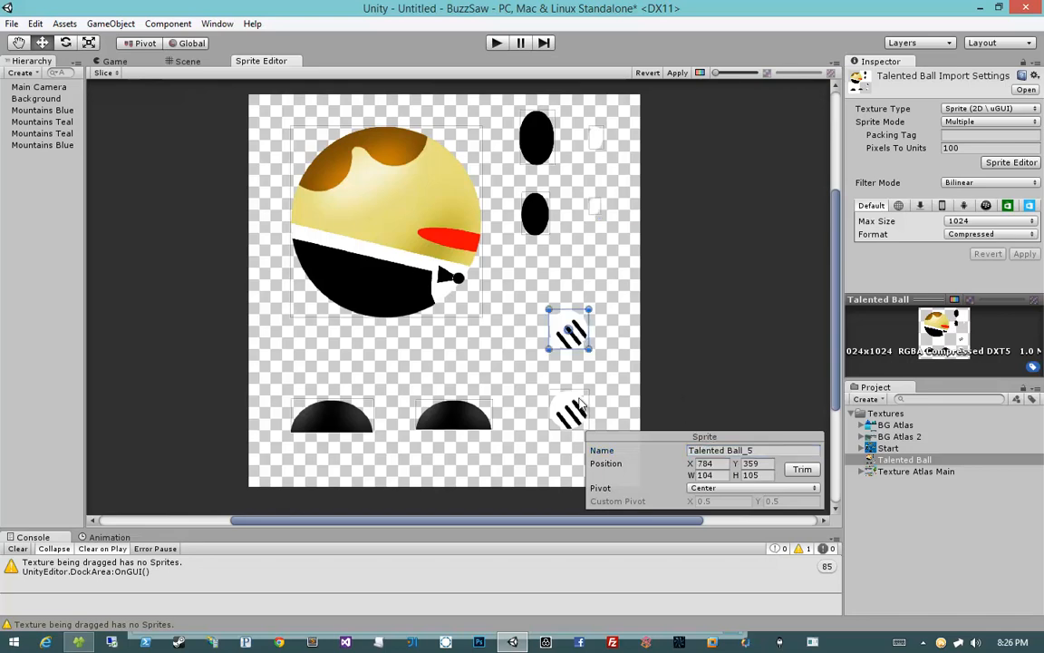
scroll(554, 337, up, 5)
scroll(379, 277, down, 5)
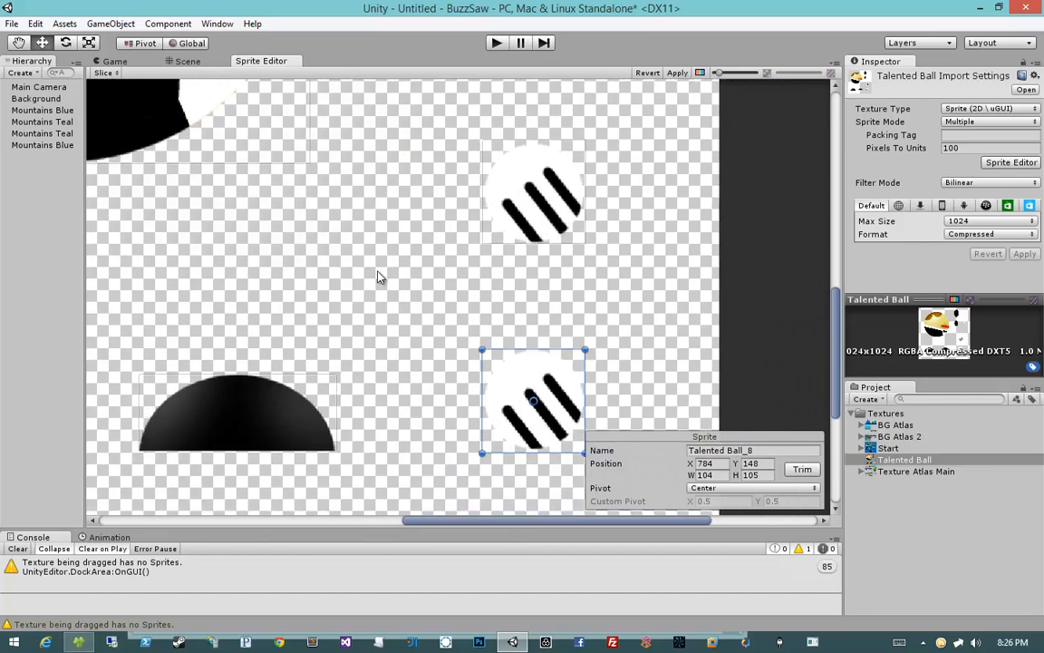
click(407, 275)
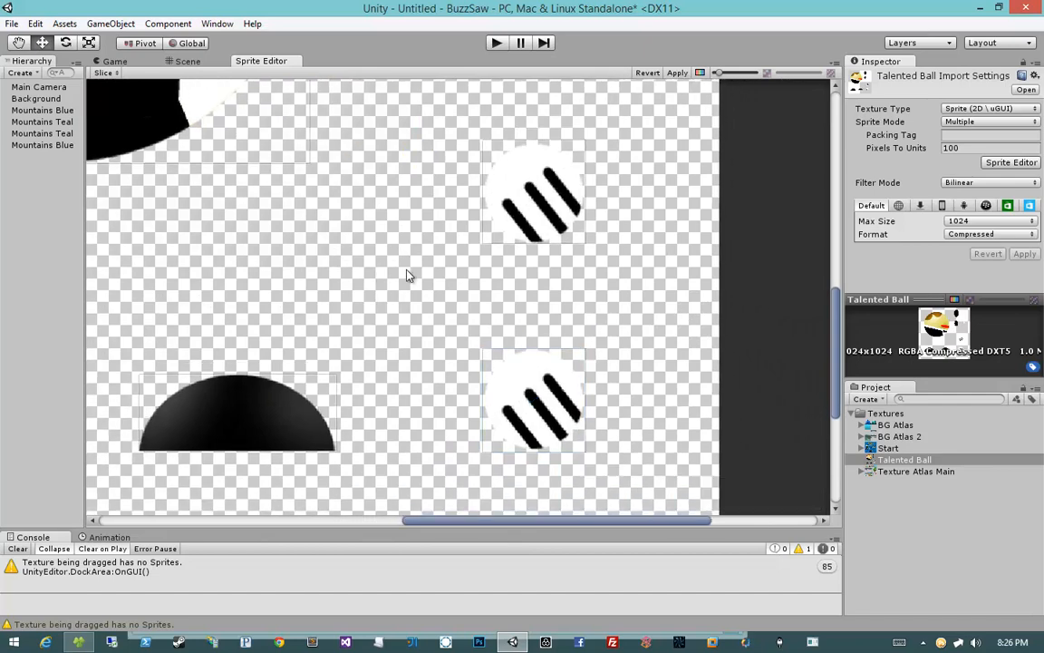
click(494, 227)
scroll(426, 285, down, 5)
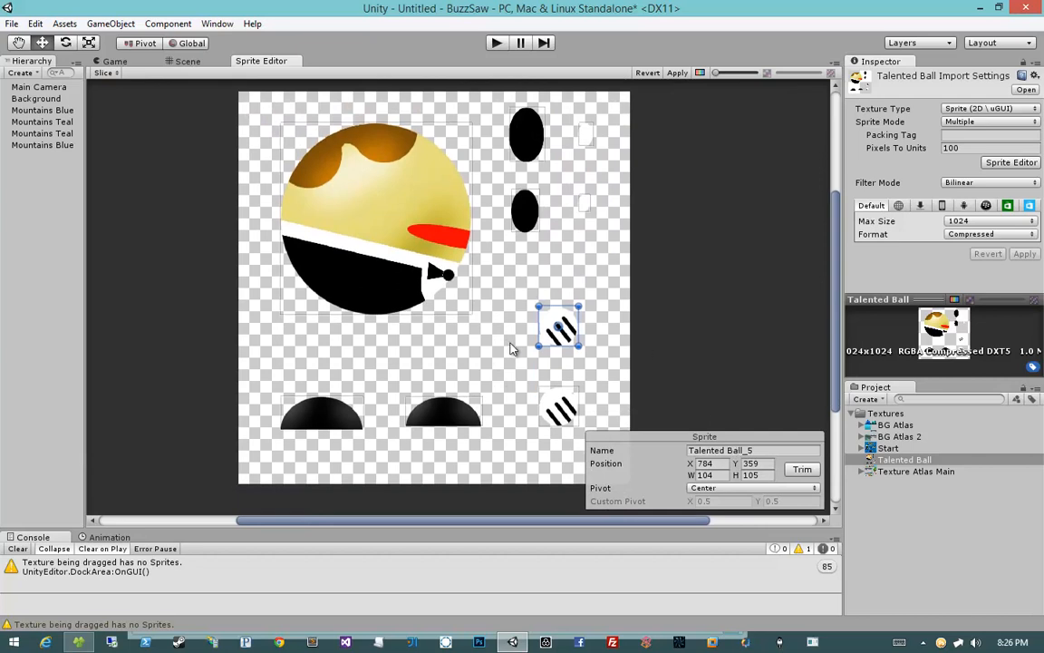
click(754, 452)
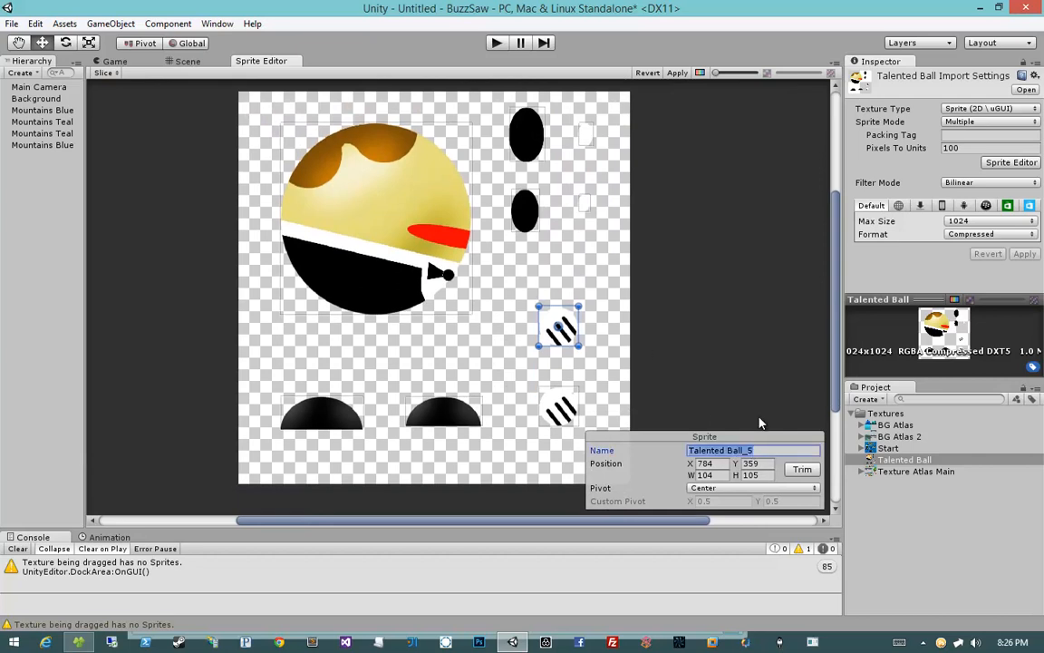
text(Hand Right)
Step: Rename the lower striped hand sprite Hand Left
click(551, 403)
click(736, 450)
text(Hand L)
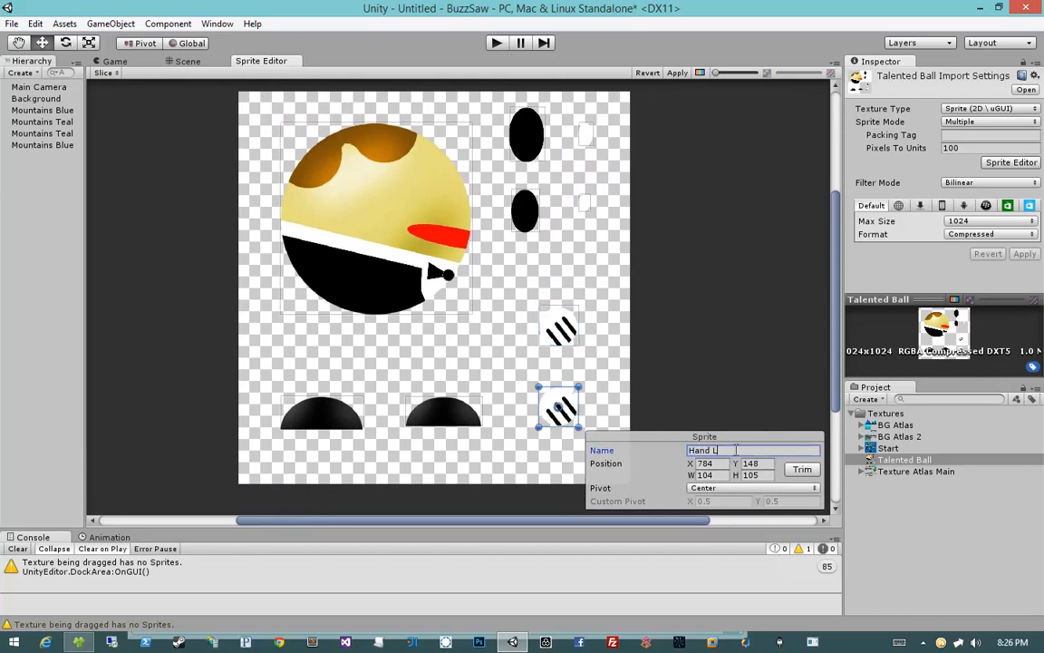
text(eft)
Step: Compare the two black half-circle foot sprites by selecting each in turn
click(444, 415)
click(322, 415)
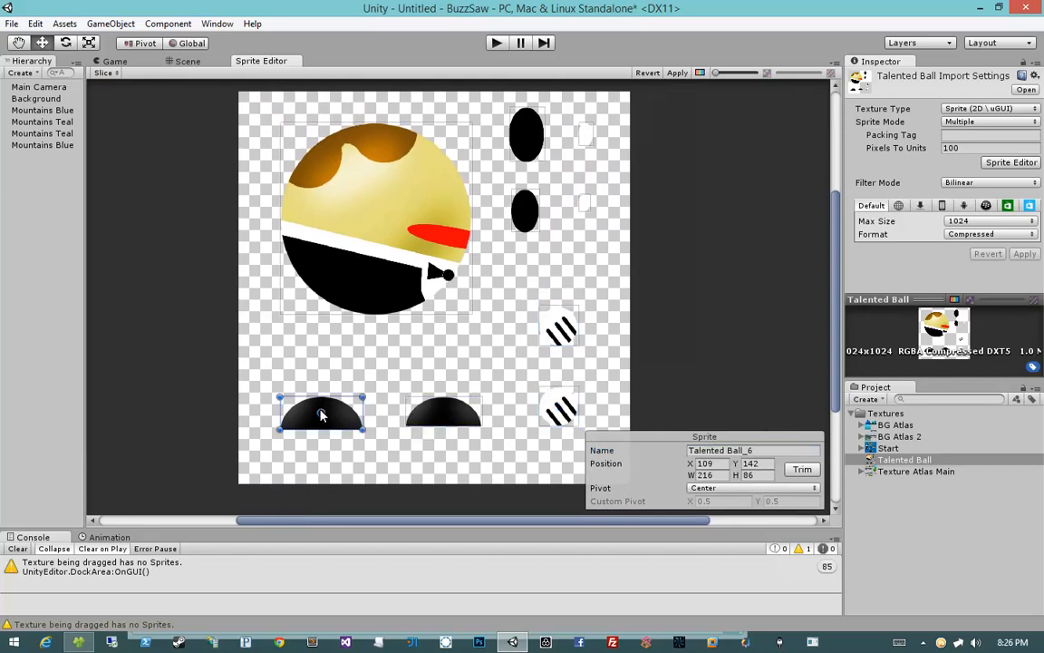
scroll(373, 454, up, 5)
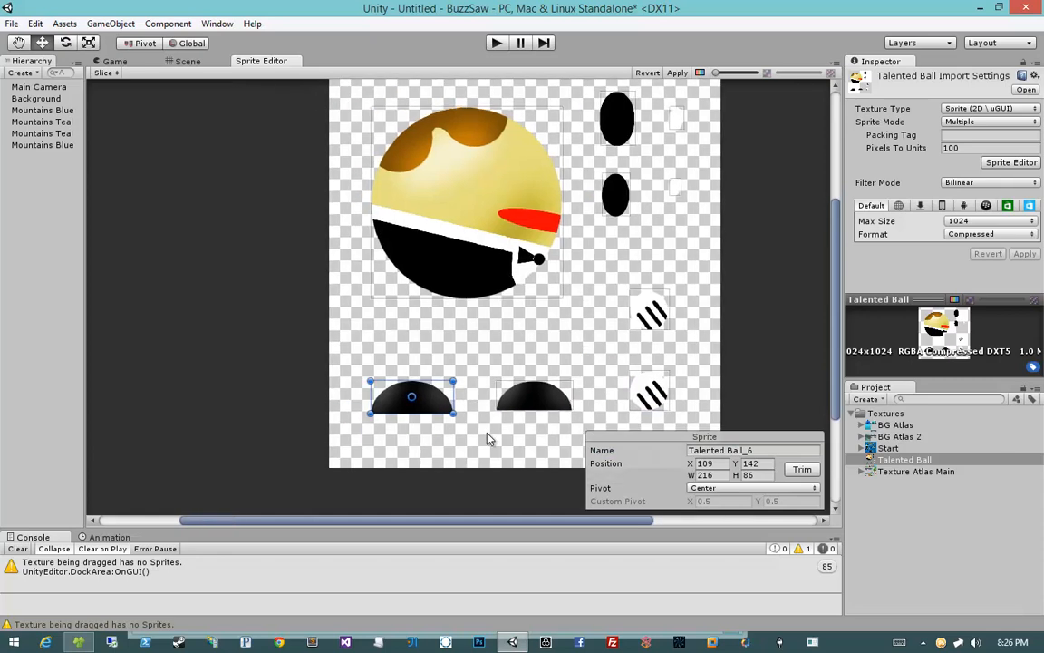
scroll(504, 428, up, 4)
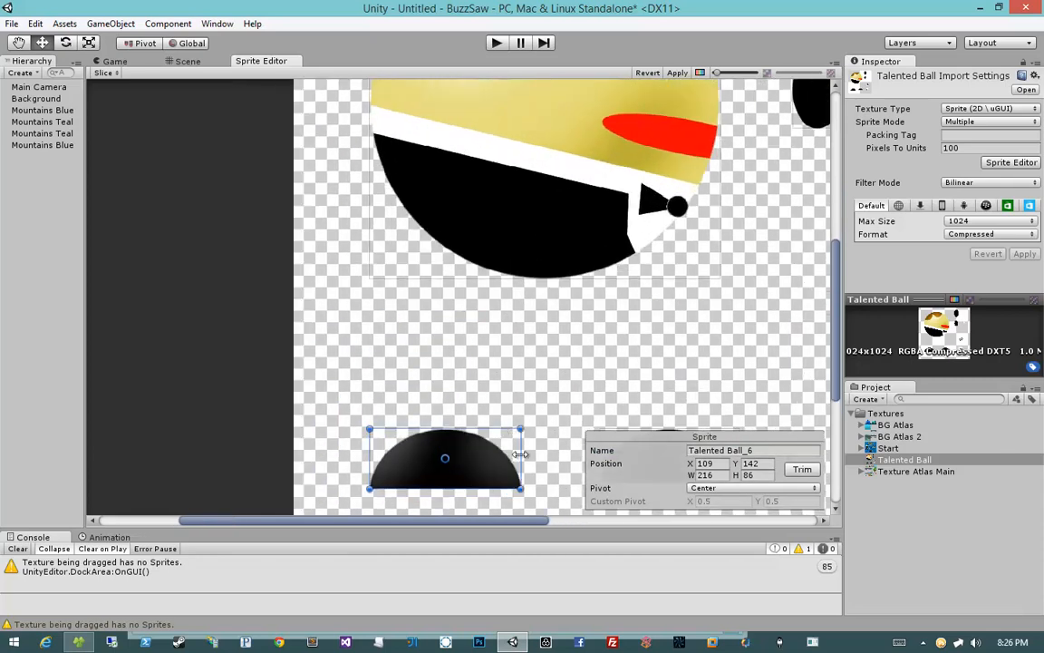
middle_drag(506, 457, 405, 397)
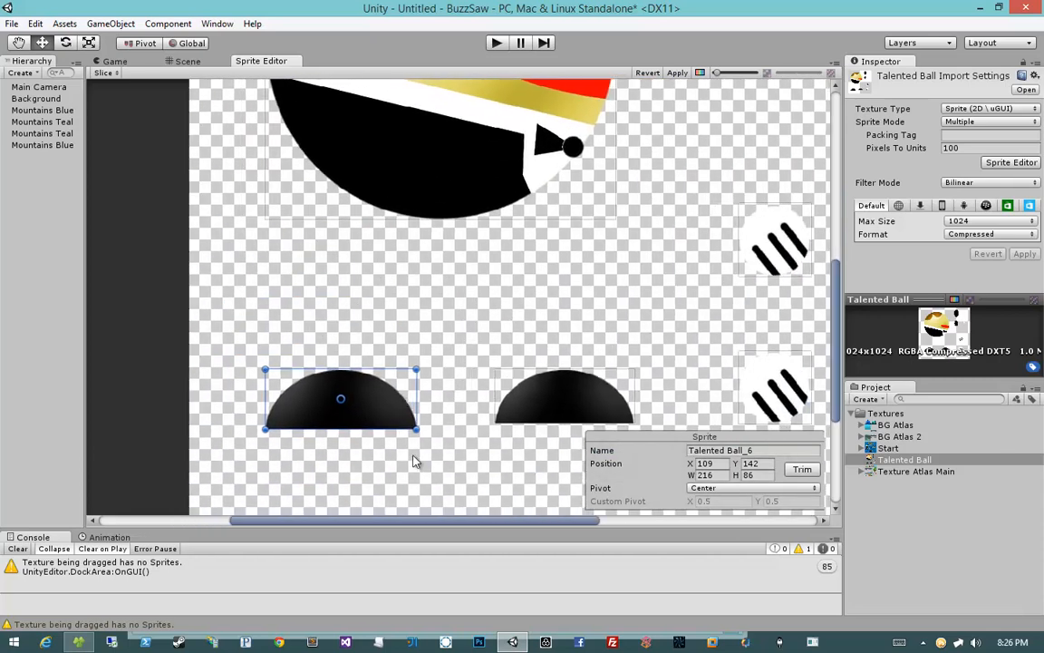
scroll(413, 462, down, 3)
middle_drag(413, 461, 385, 486)
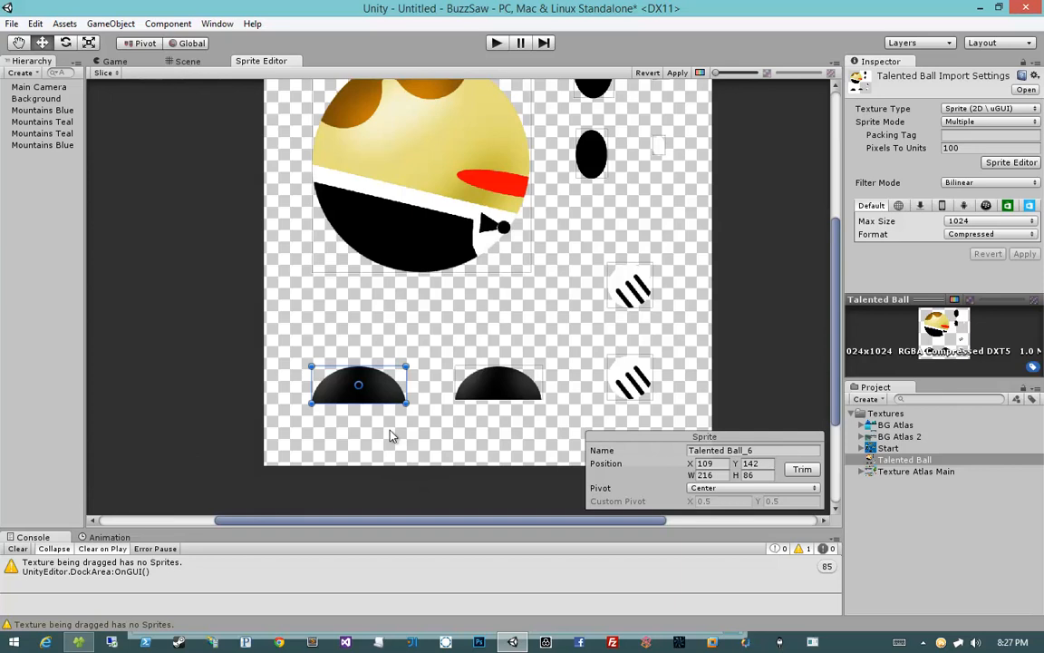
click(473, 380)
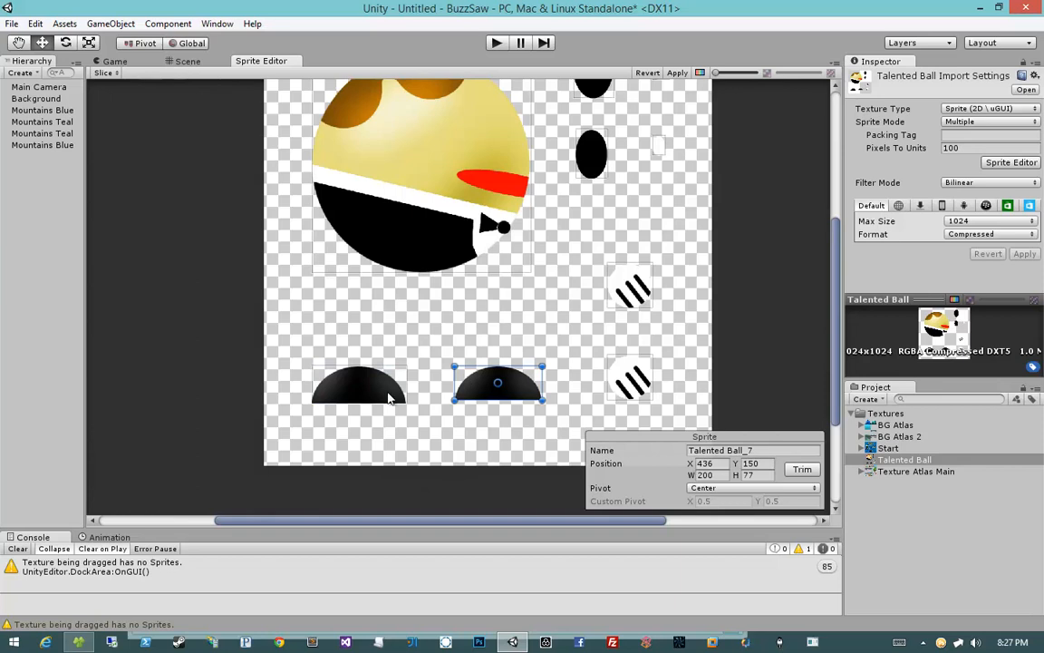
click(389, 396)
click(503, 394)
click(389, 394)
click(495, 391)
click(376, 393)
click(476, 388)
click(363, 396)
click(476, 388)
click(354, 391)
Step: Rename the left half-circle sprite Right Foot and the right half-circle sprite Left Foot
click(755, 450)
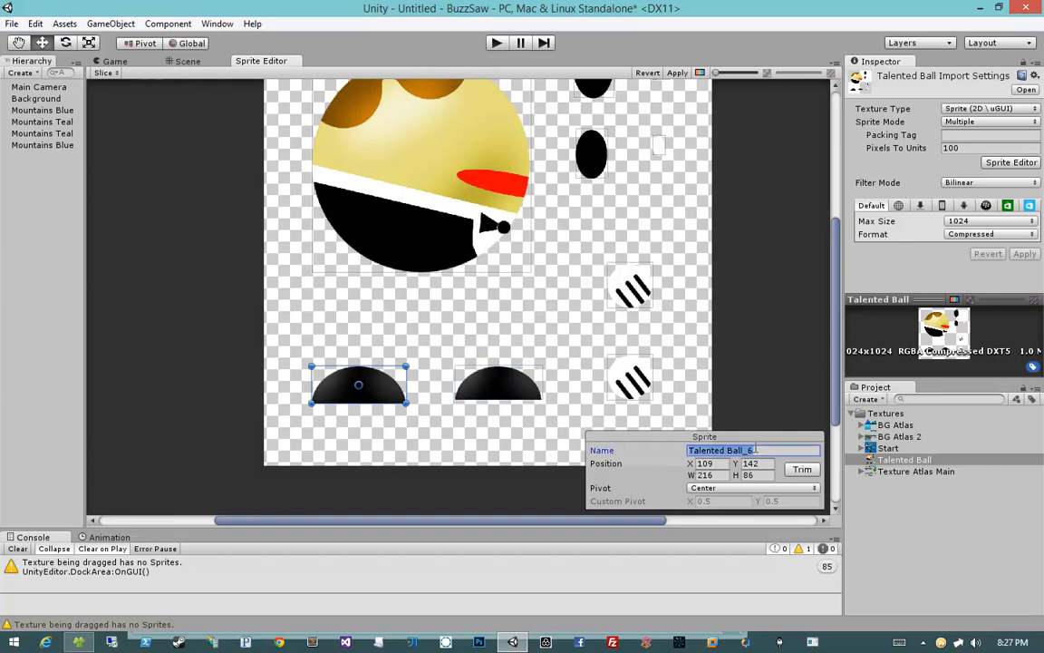
text(Right Foot)
click(480, 385)
click(813, 450)
text(Le)
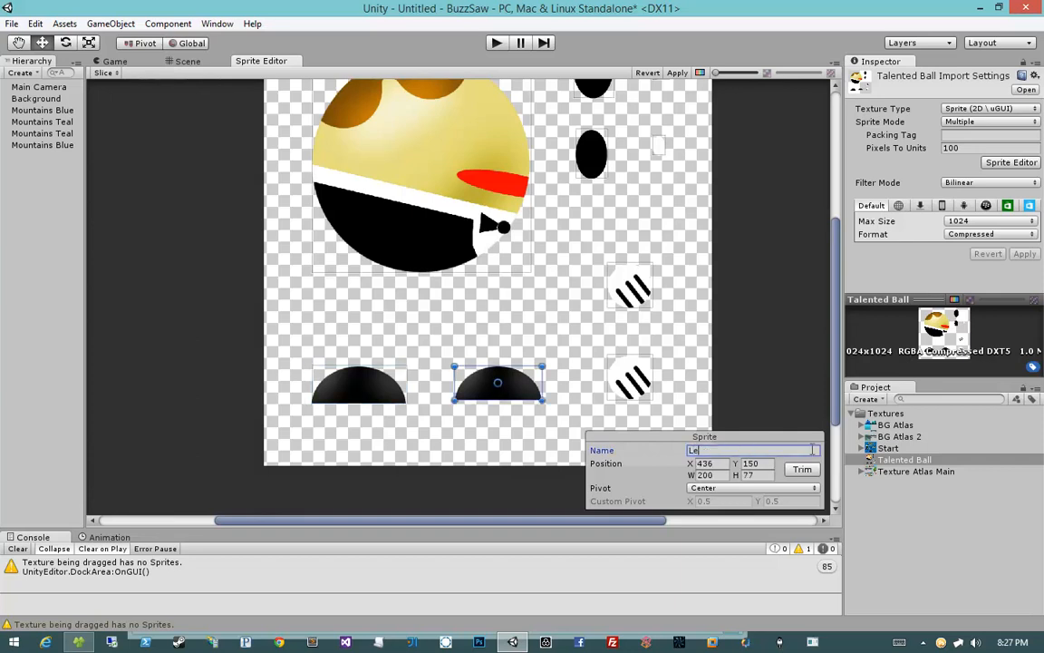
text(ft Foot)
scroll(580, 290, down, 3)
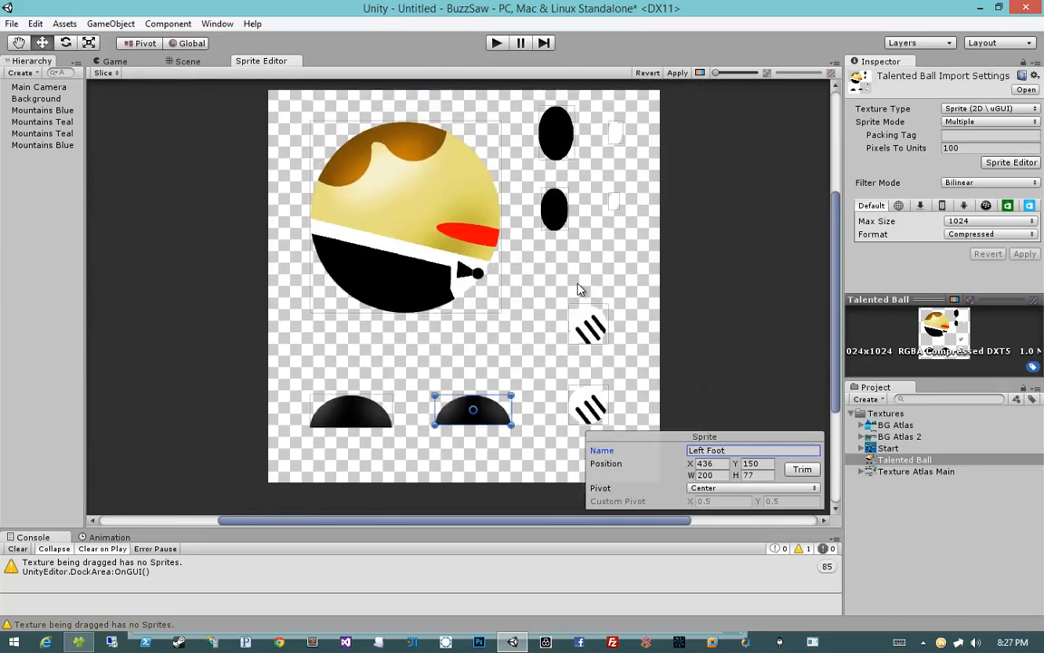
Step: Apply the sprite edits and expand the Talented Ball texture in the project
click(675, 72)
click(917, 464)
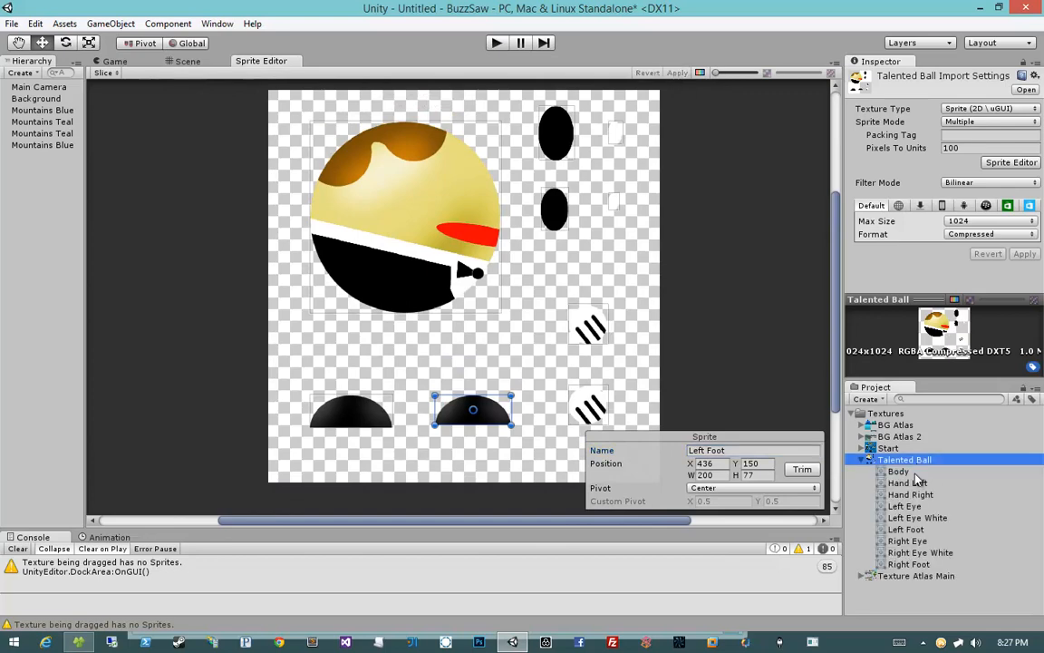
Step: Review each Talented Ball sprite in the project list one by one
click(915, 473)
click(939, 483)
click(938, 495)
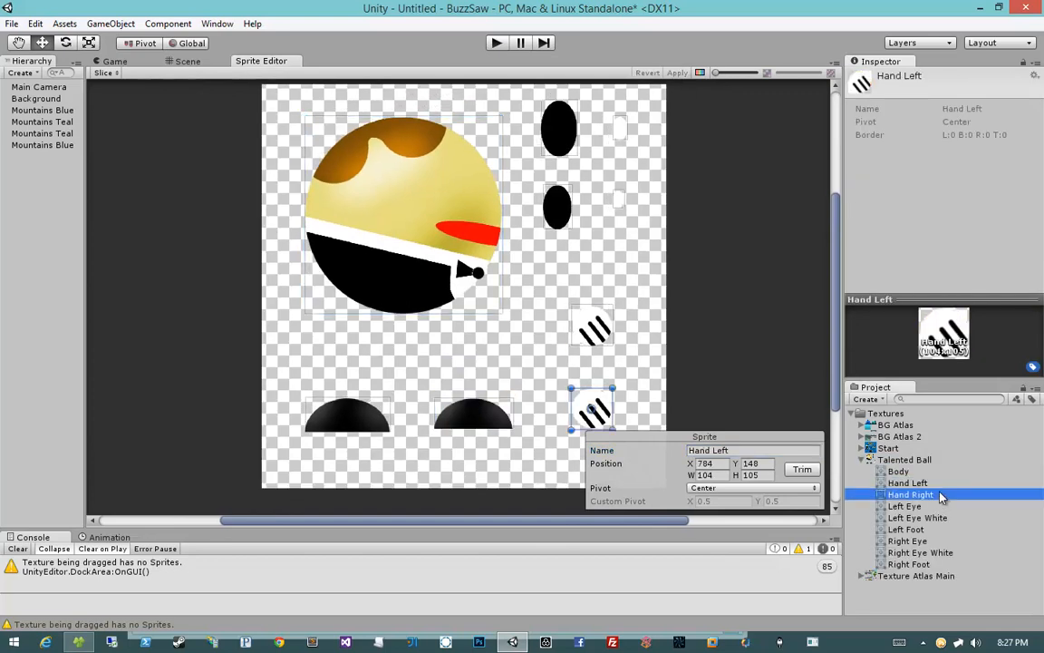
click(942, 506)
click(942, 519)
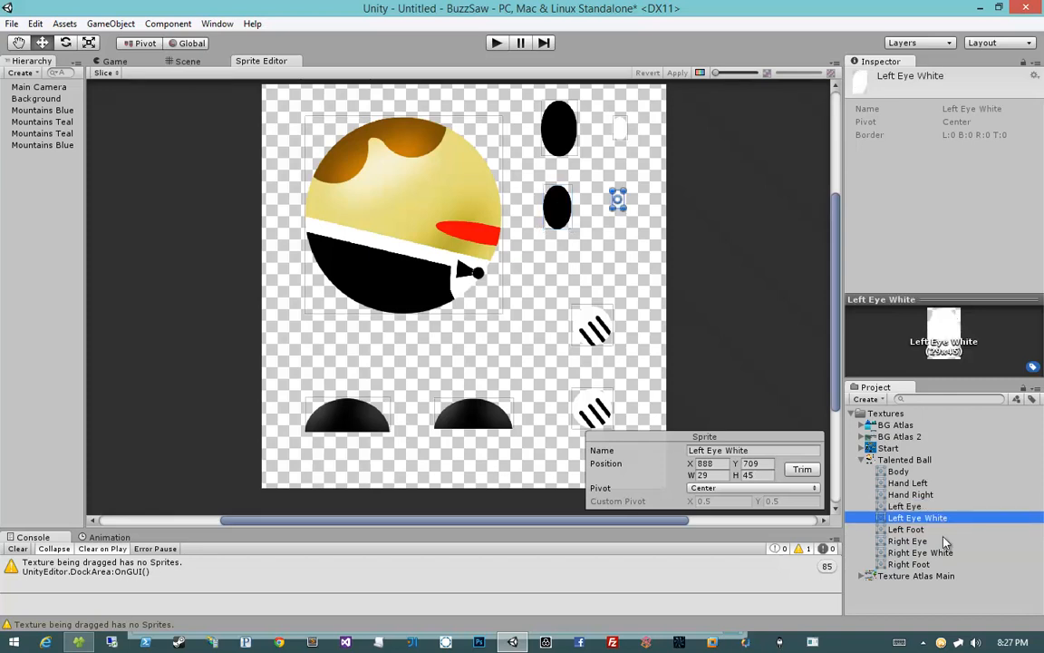
click(942, 530)
click(942, 541)
click(944, 553)
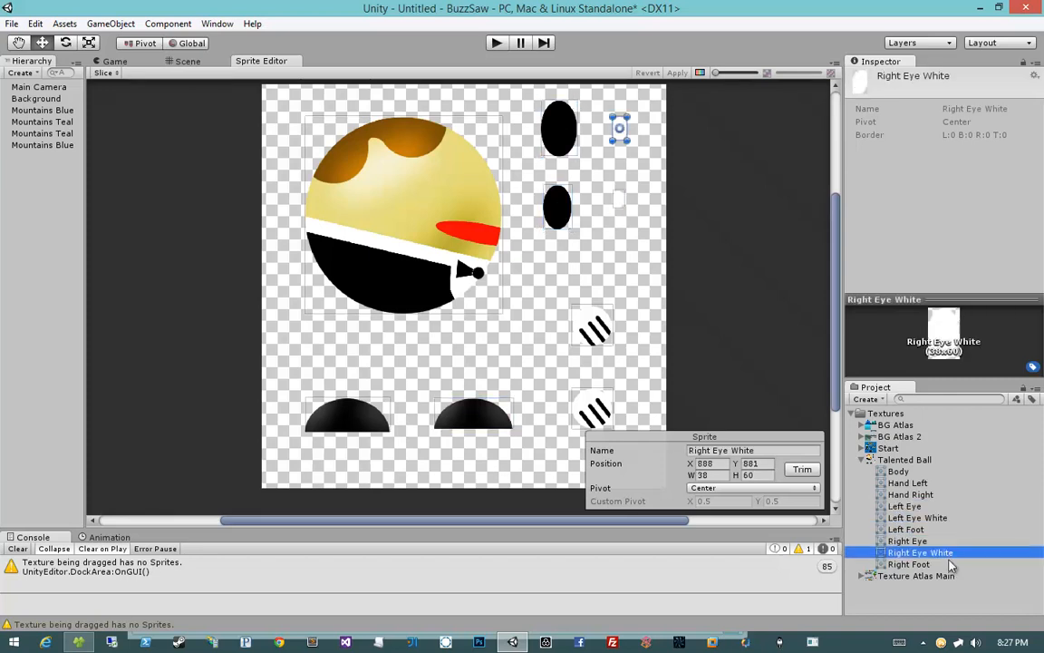
click(947, 563)
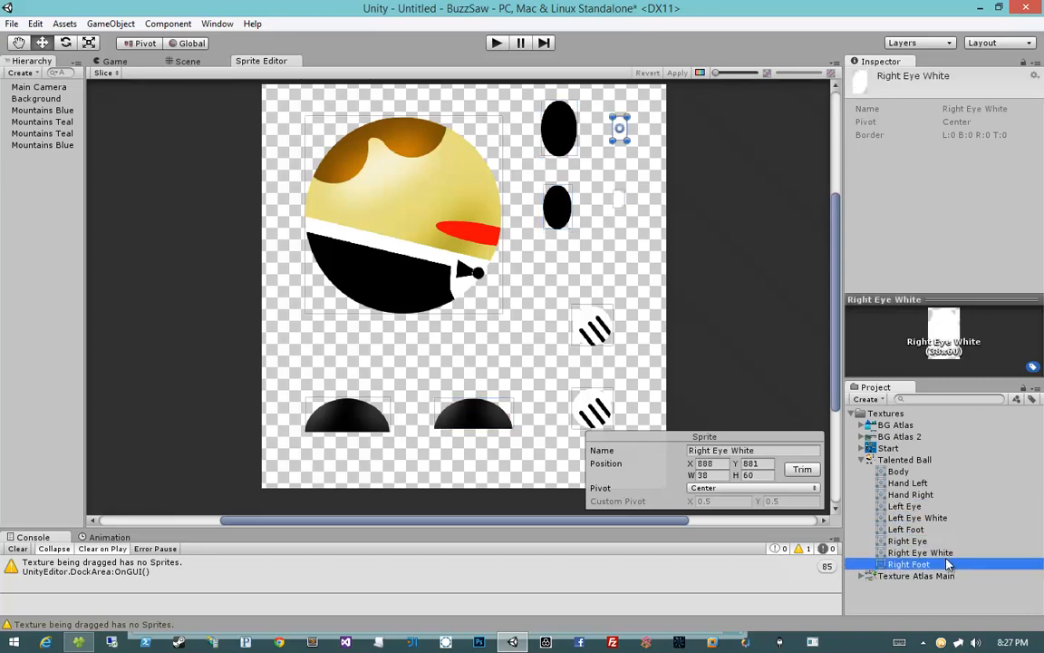
Step: Rename the Hand Left sprite Left Hand
click(928, 485)
click(749, 450)
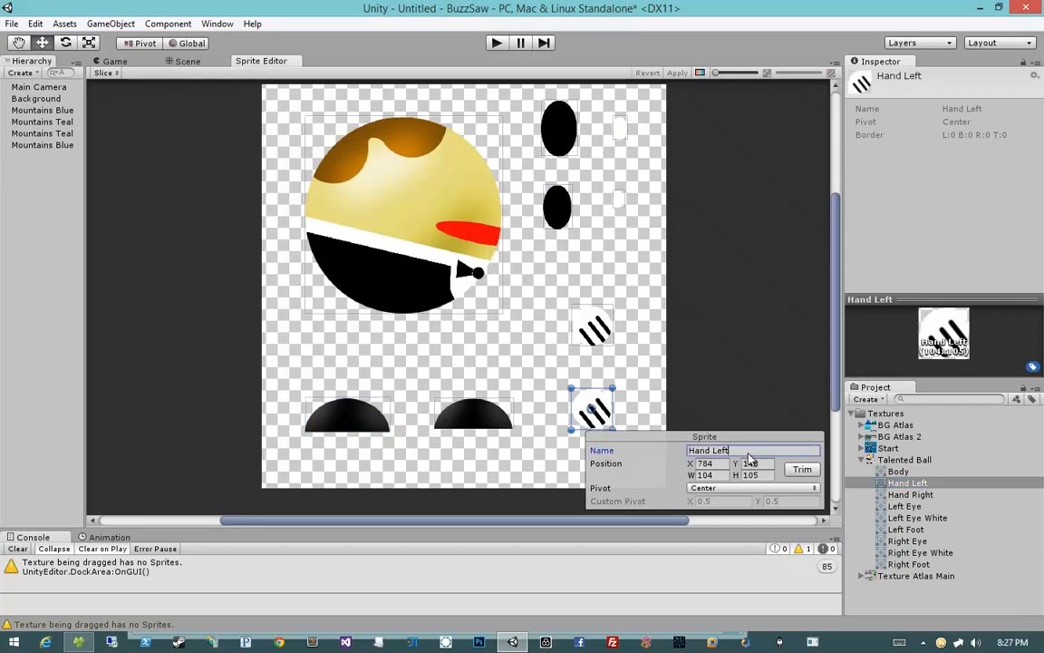
text(Left Hand)
Step: Rename the Hand Right sprite Right Hand and apply the changes
click(593, 328)
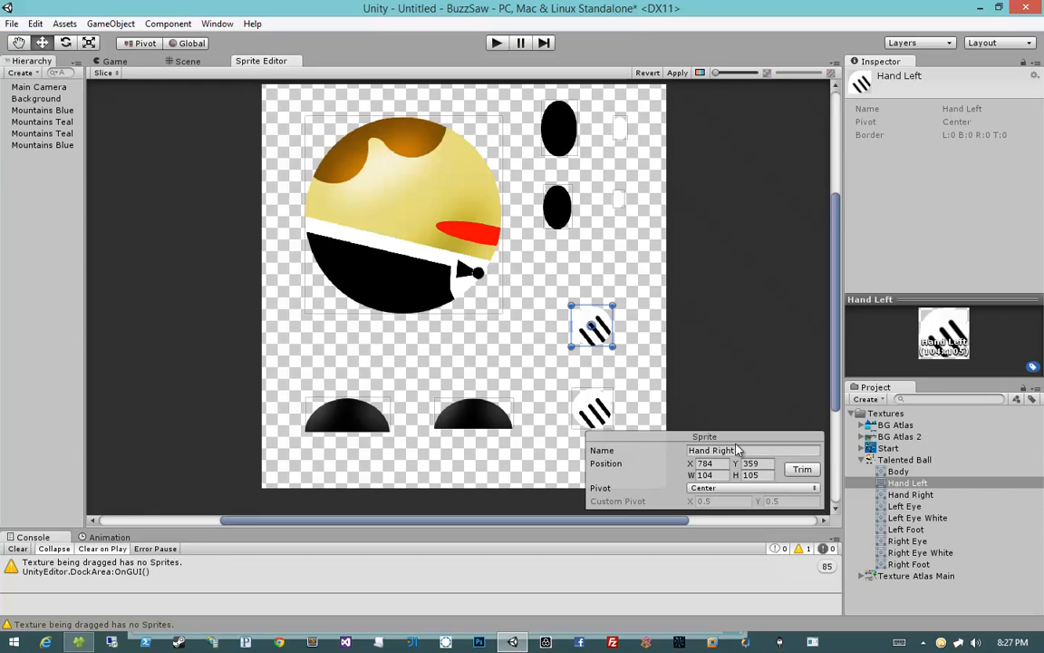
click(737, 451)
text(Right Hand)
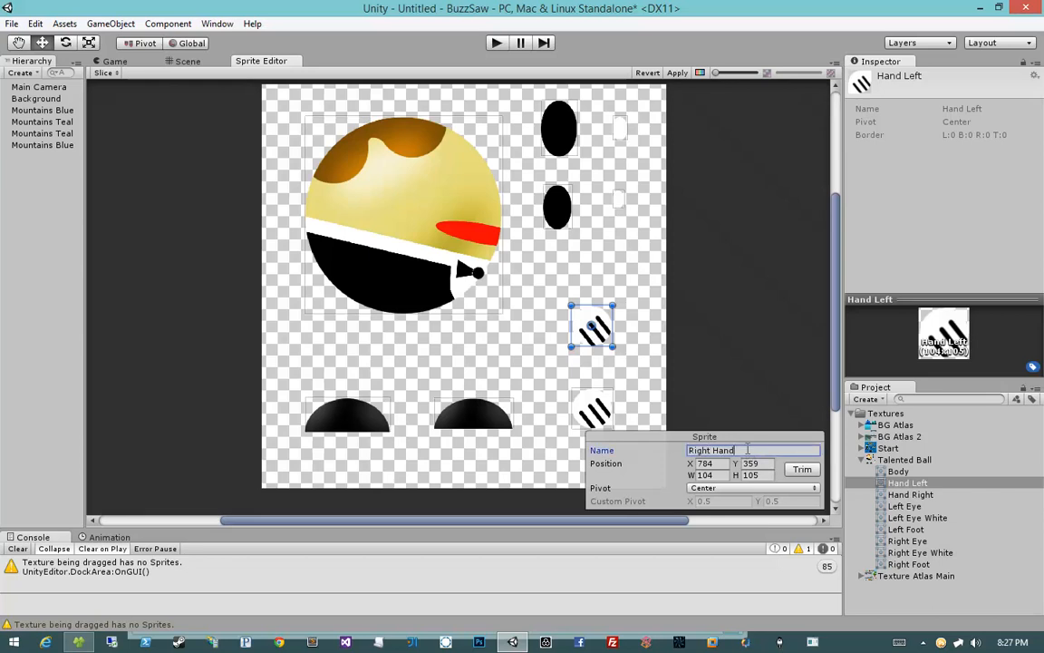
click(672, 73)
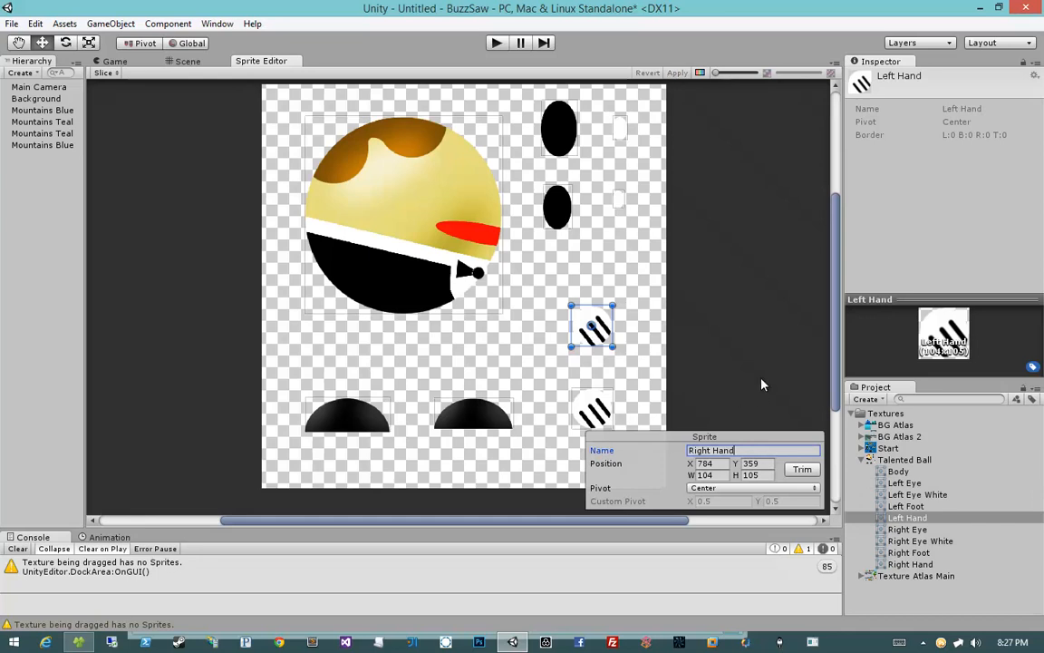
Step: Collapse the Talented Ball texture and open Texture Atlas Main in the Sprite Editor
click(878, 460)
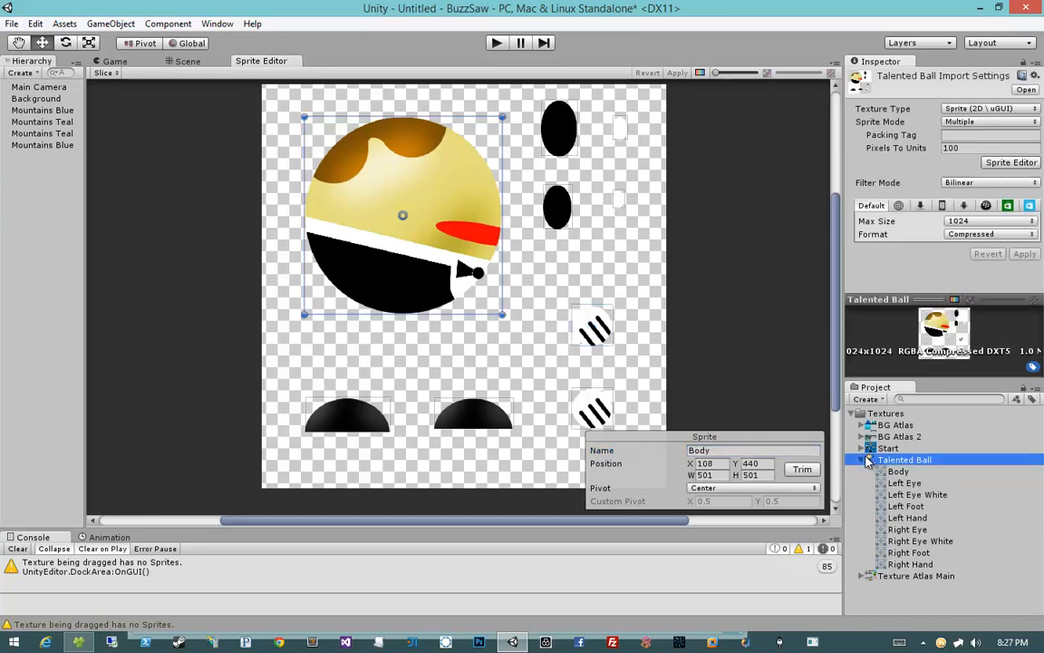
click(862, 459)
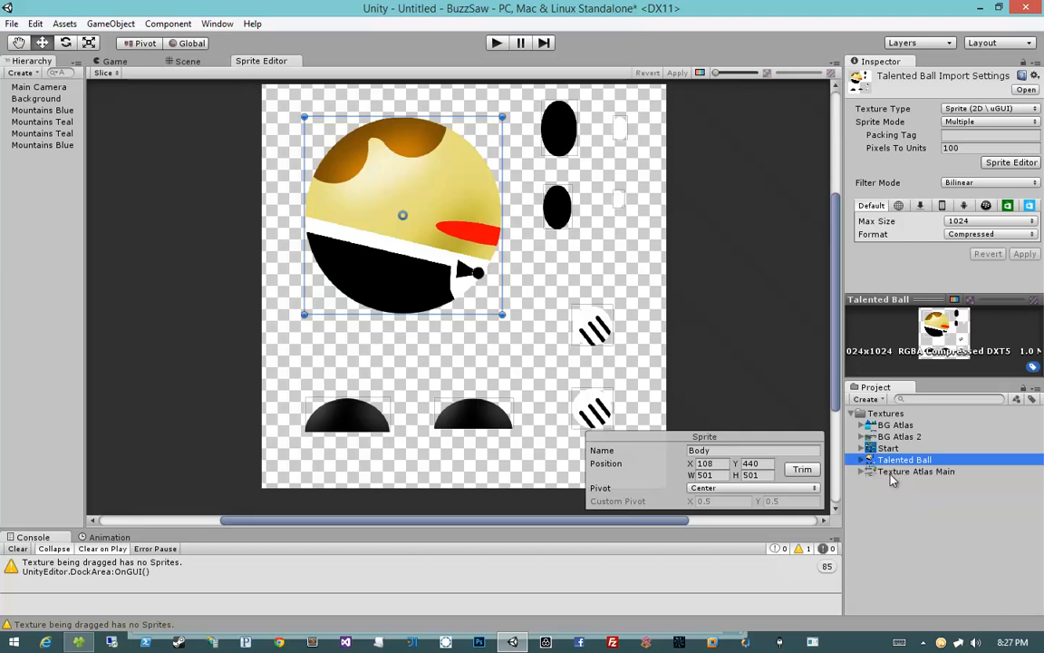
click(867, 471)
click(861, 471)
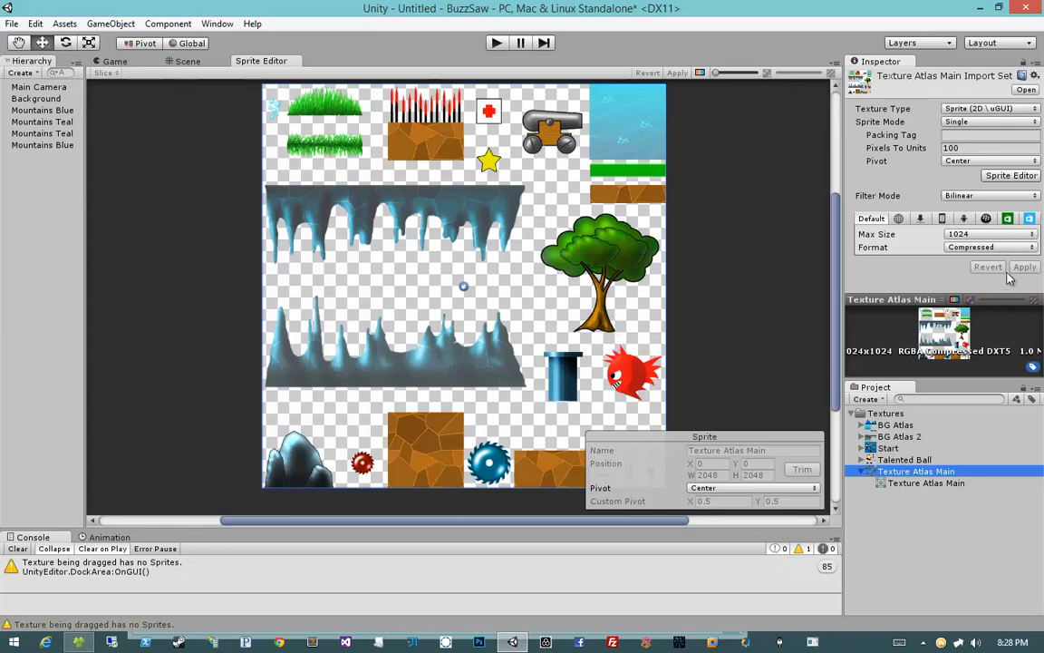
Step: Set Texture Atlas Main's Max Size to 2048 and apply
click(972, 239)
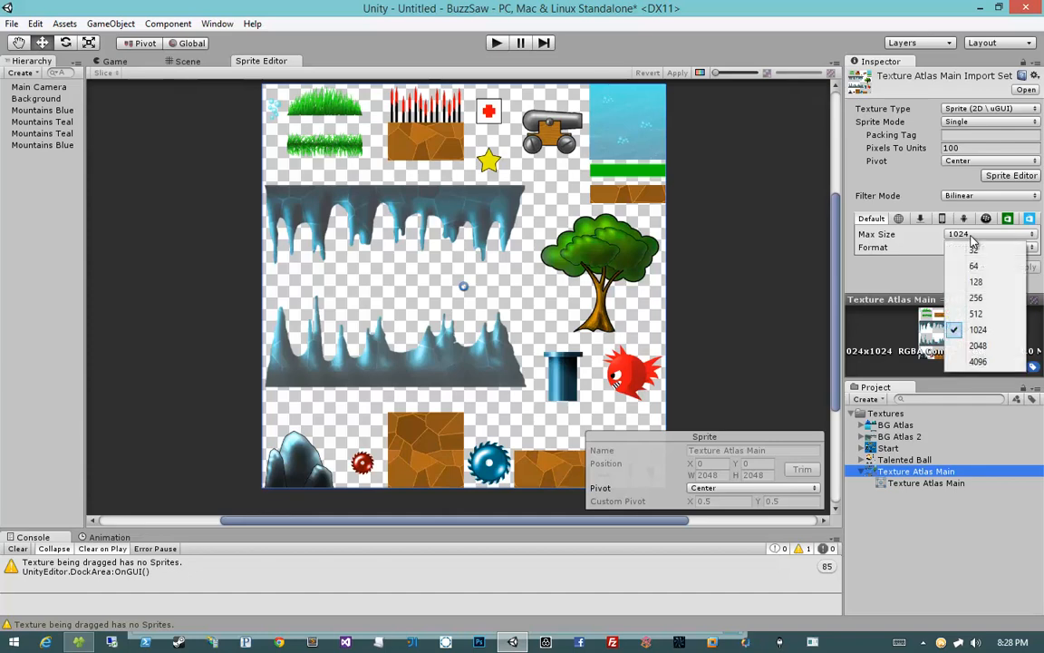
click(979, 345)
click(1022, 267)
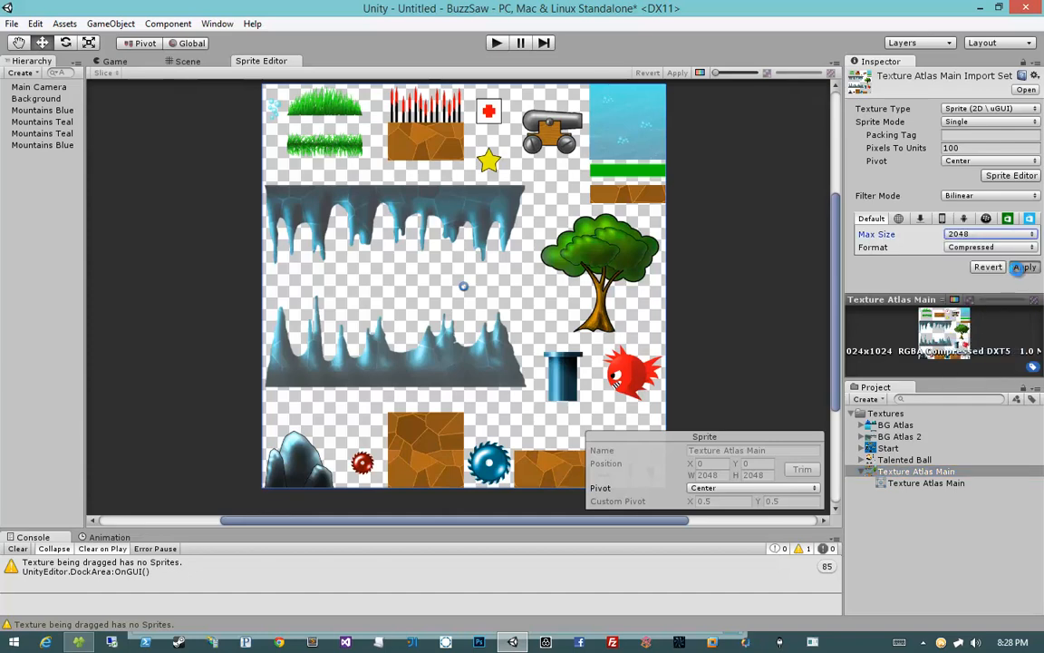
Step: Set Texture Atlas Main's Sprite Mode to Multiple and apply
click(970, 122)
click(979, 154)
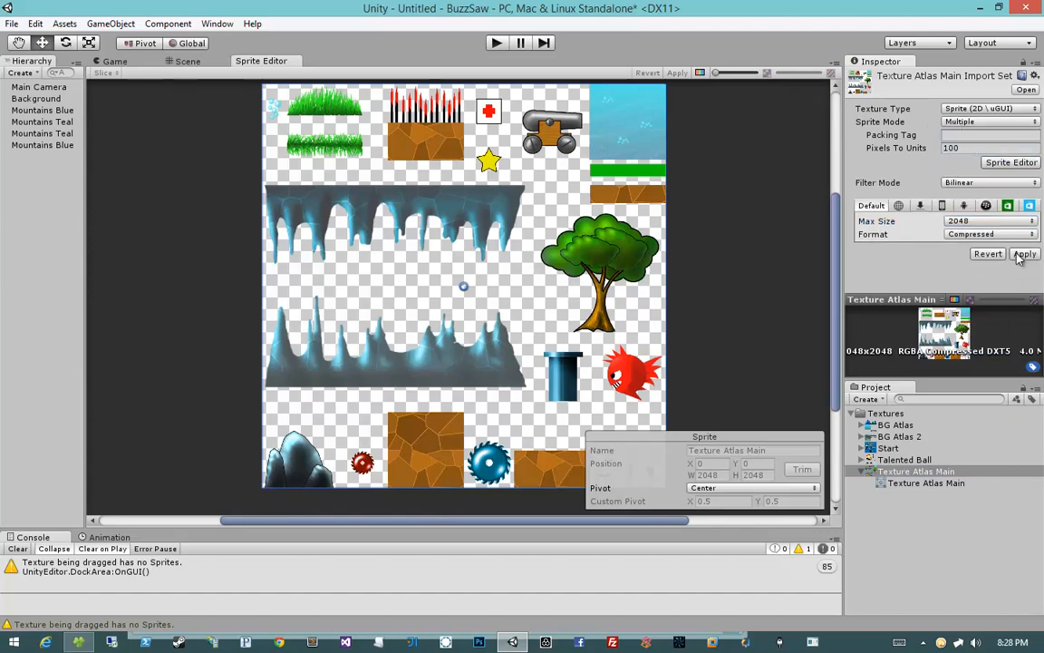
click(964, 151)
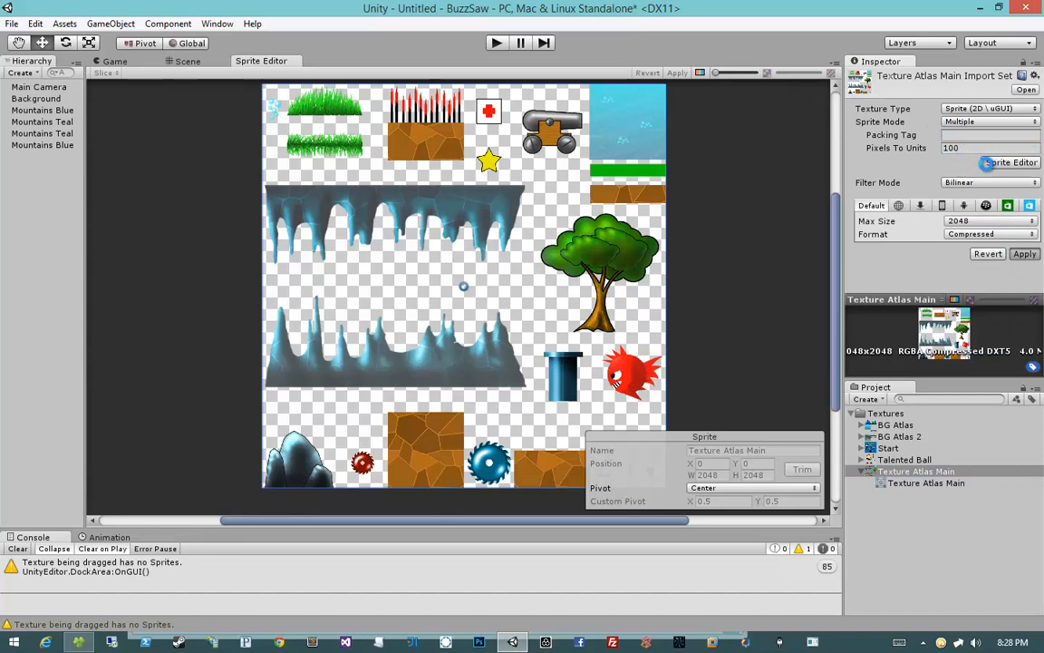
click(1002, 164)
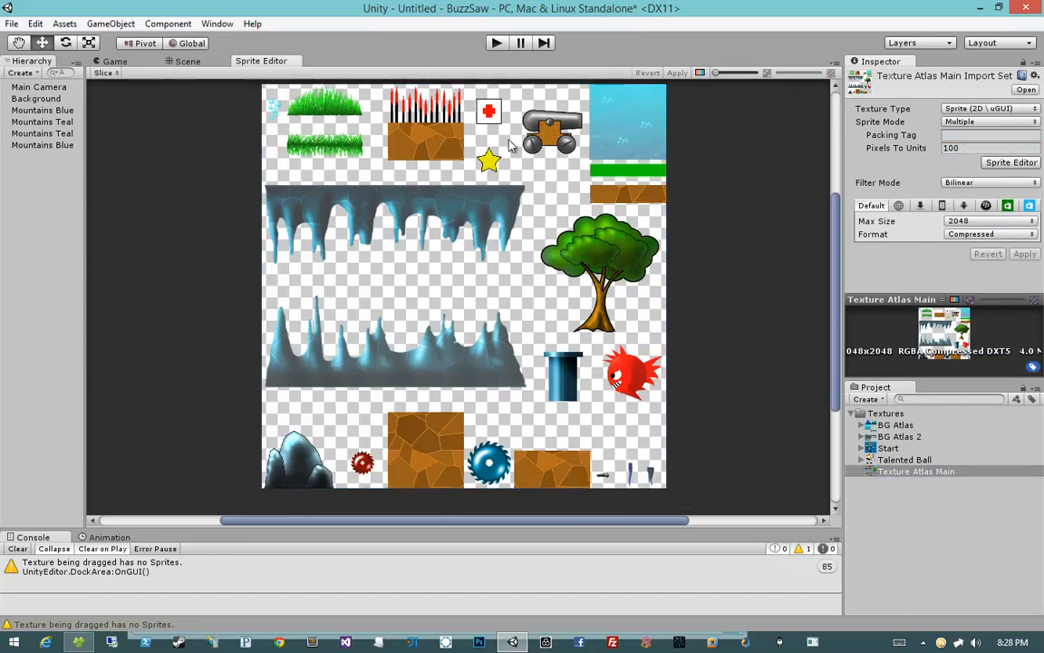
Step: Slice the atlas automatically with Center pivot and the Delete Existing method
click(102, 73)
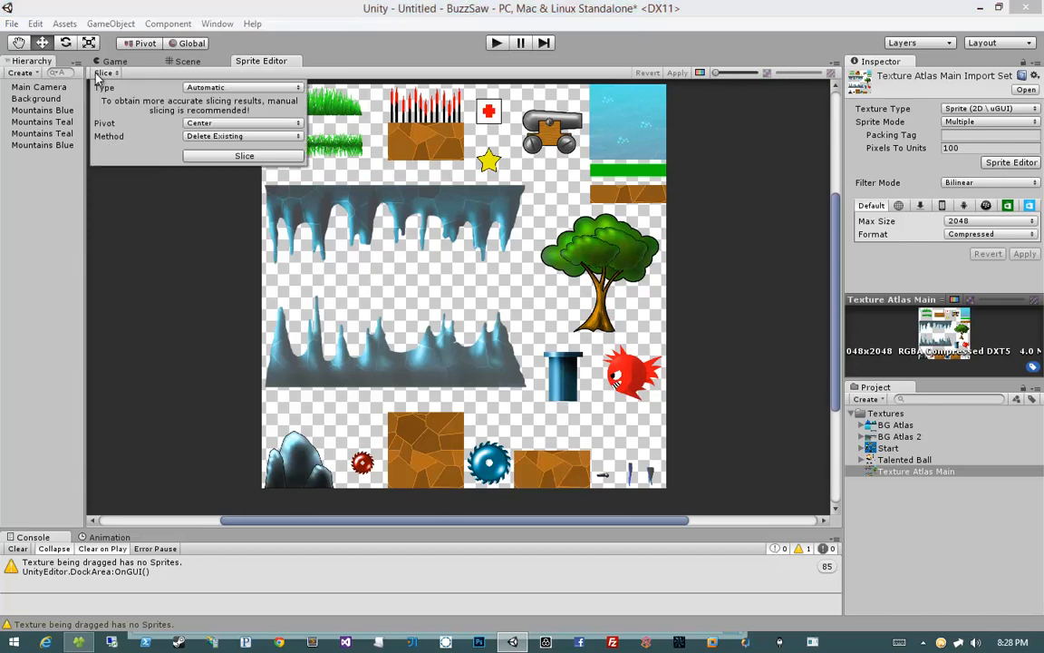
click(218, 136)
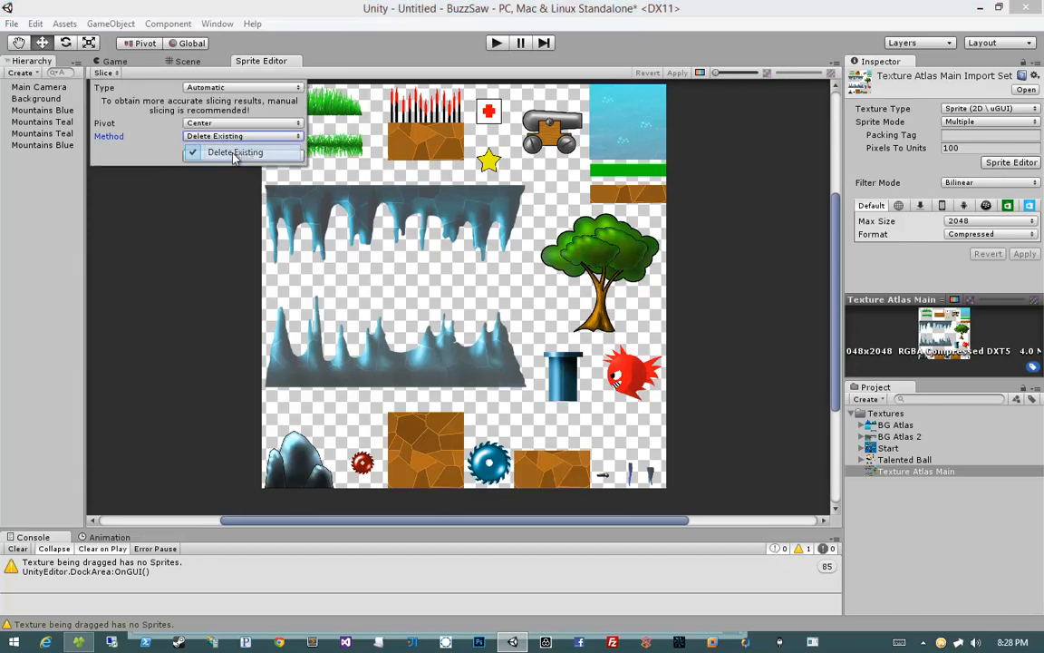
click(227, 150)
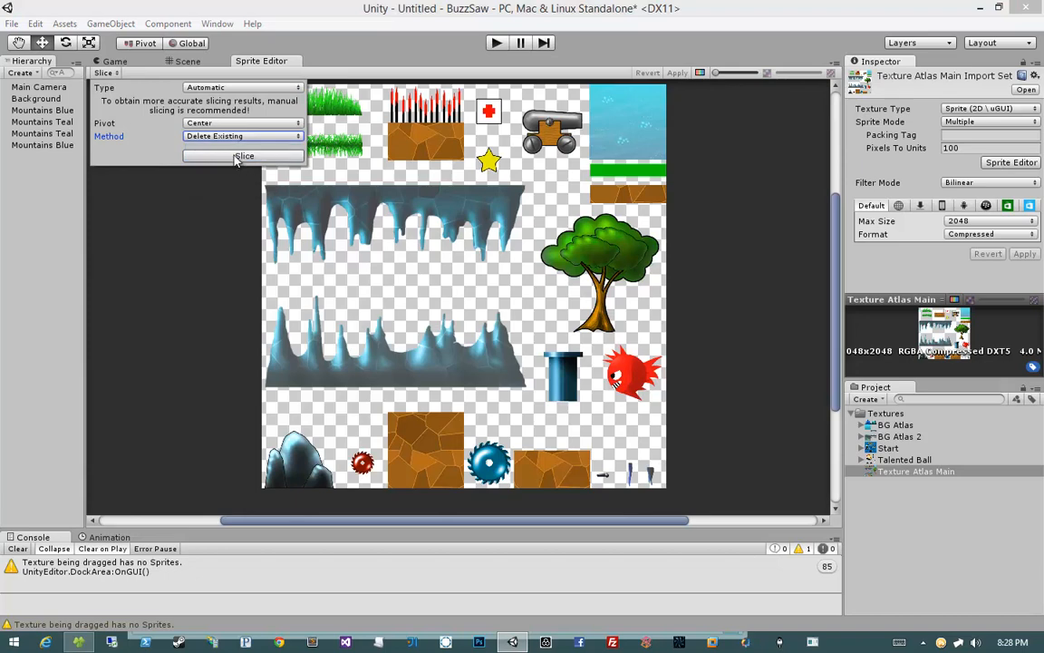
click(238, 157)
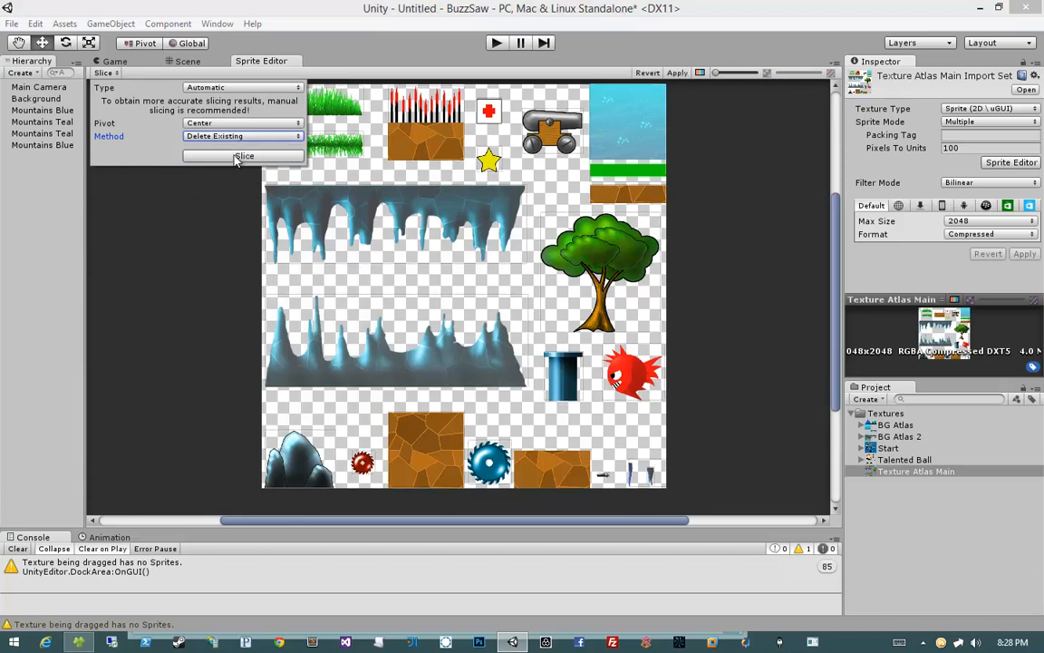
click(97, 72)
click(439, 68)
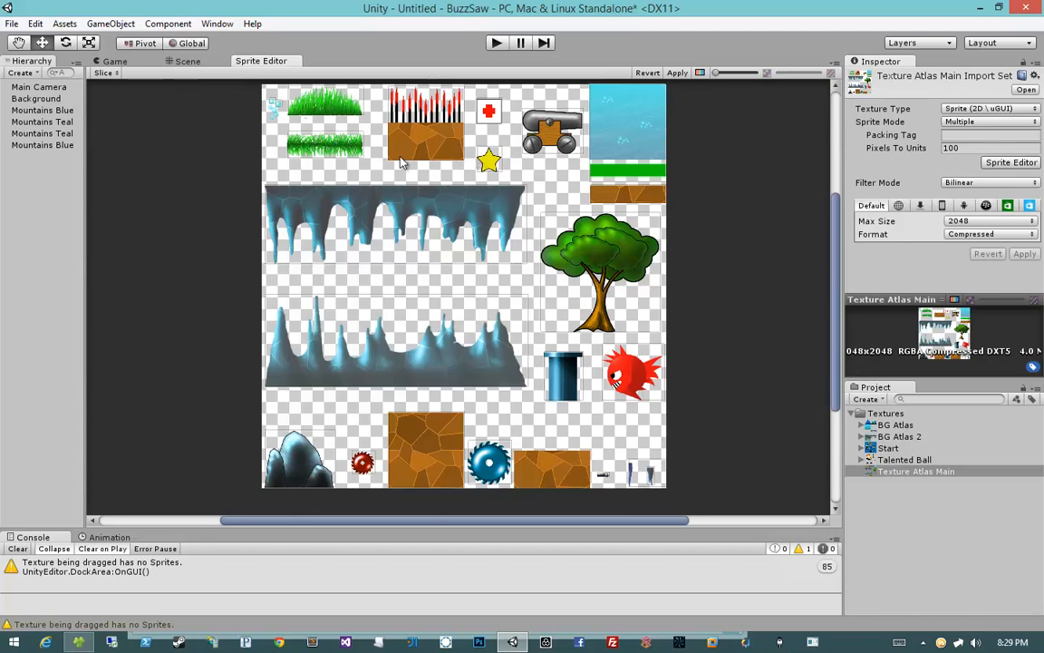
Step: Delete the separately sliced small bubble sprites in the atlas's upper-left corner
middle_drag(400, 159, 573, 280)
scroll(425, 220, up, 8)
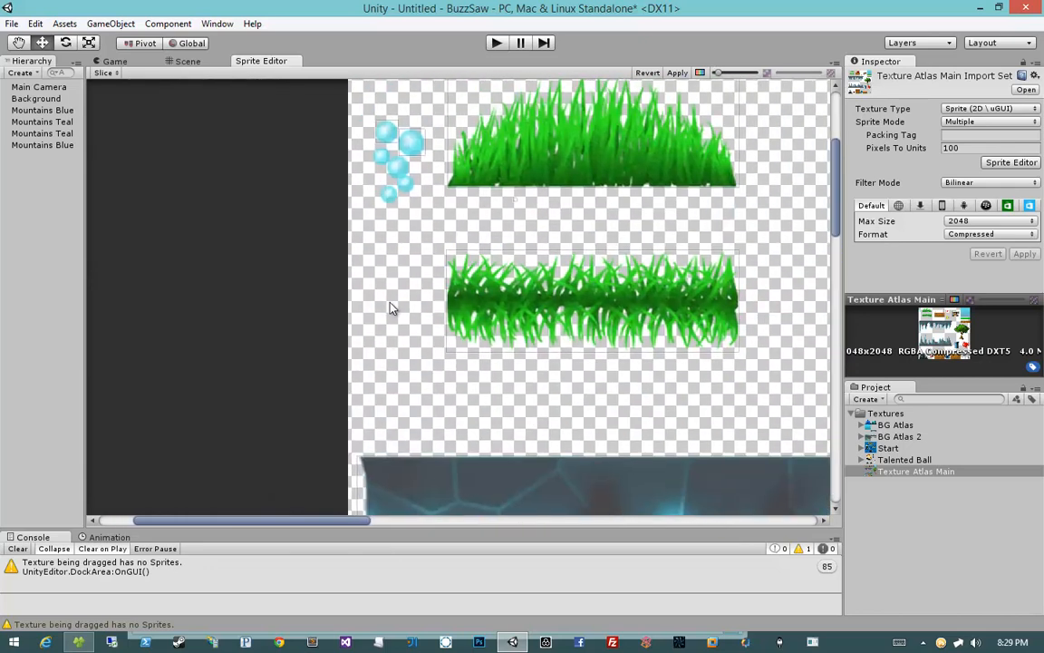
middle_drag(417, 254, 412, 270)
click(335, 183)
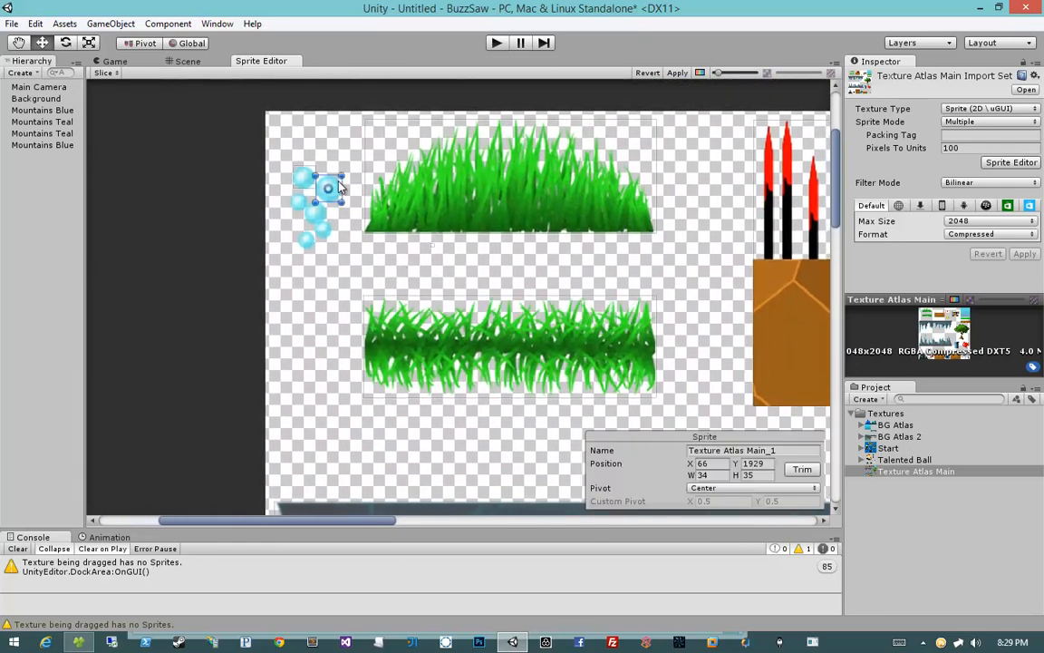
click(304, 183)
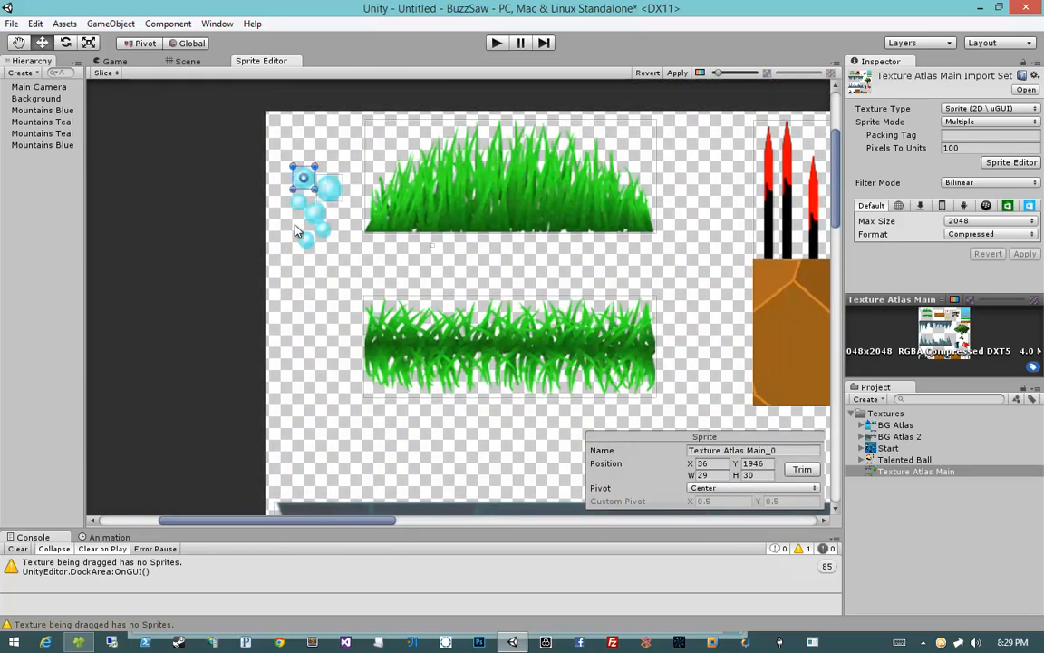
click(295, 226)
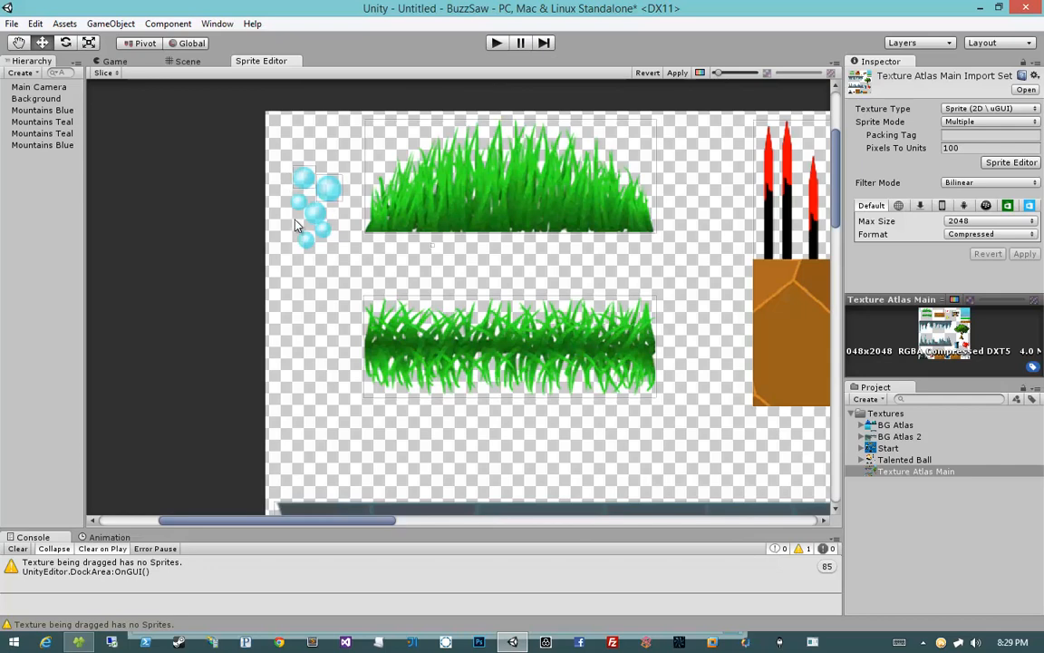
click(326, 194)
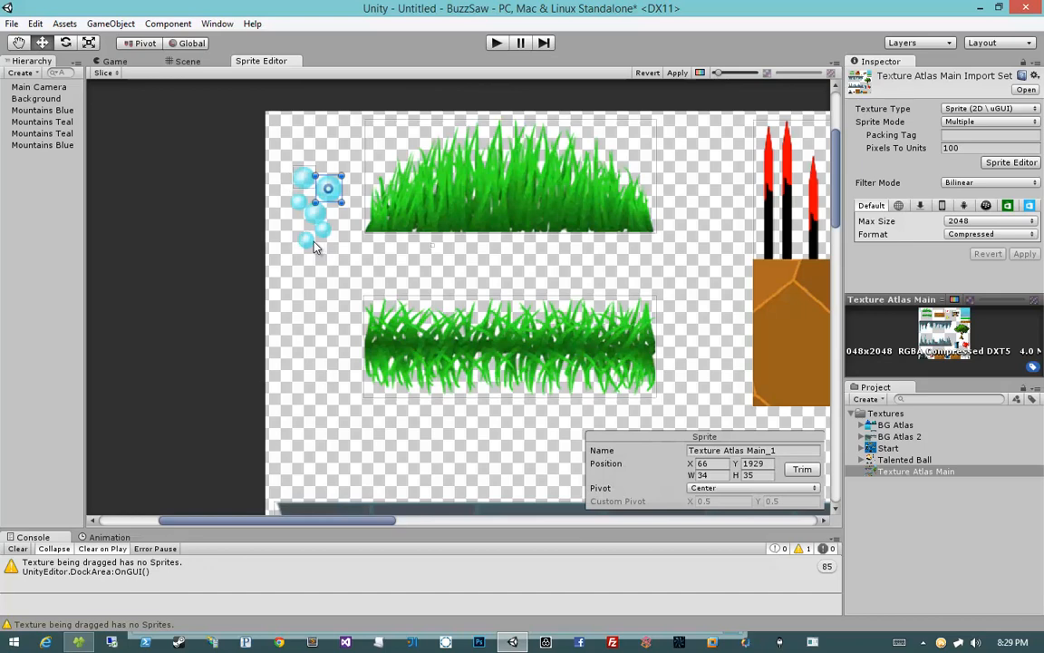
click(314, 246)
click(315, 203)
key(Delete)
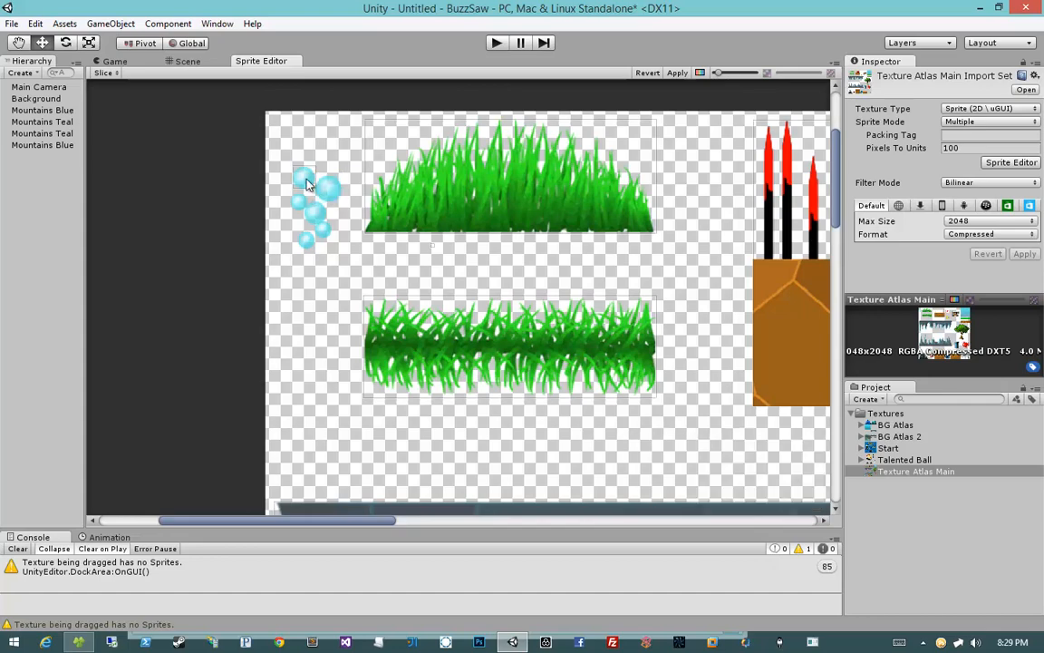
Step: Draw one sprite rectangle around the whole bubble cluster, about 69 × 109 px, and name it Bubbles
mouse_move(306, 184)
mouse_down()
mouse_move(411, 375)
mouse_move(404, 358)
mouse_up()
scroll(389, 252, up, 5)
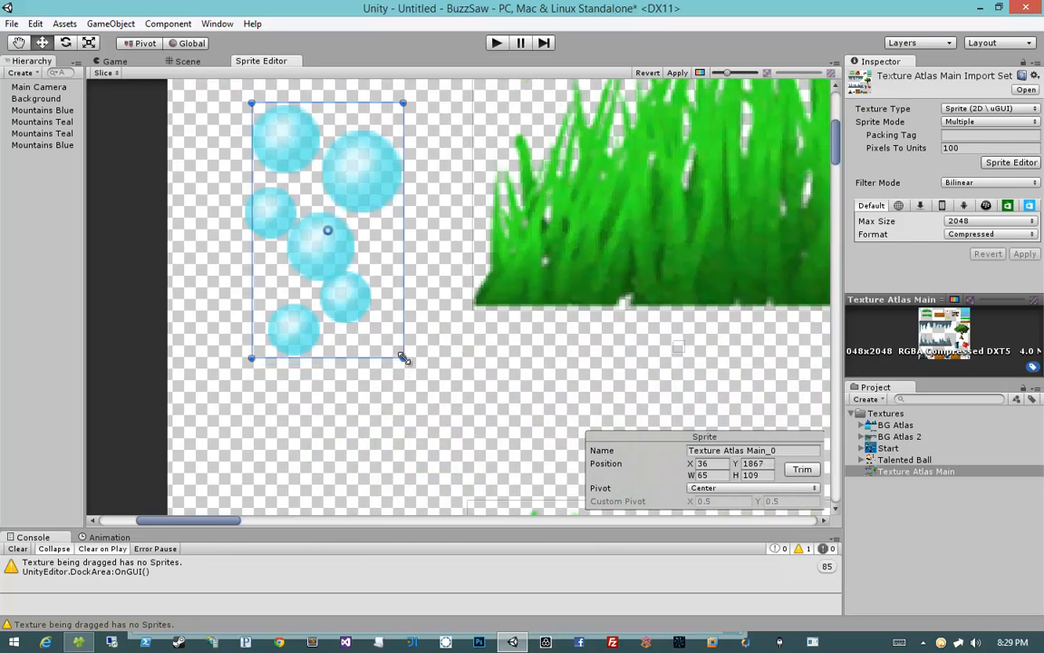
drag(251, 162, 241, 162)
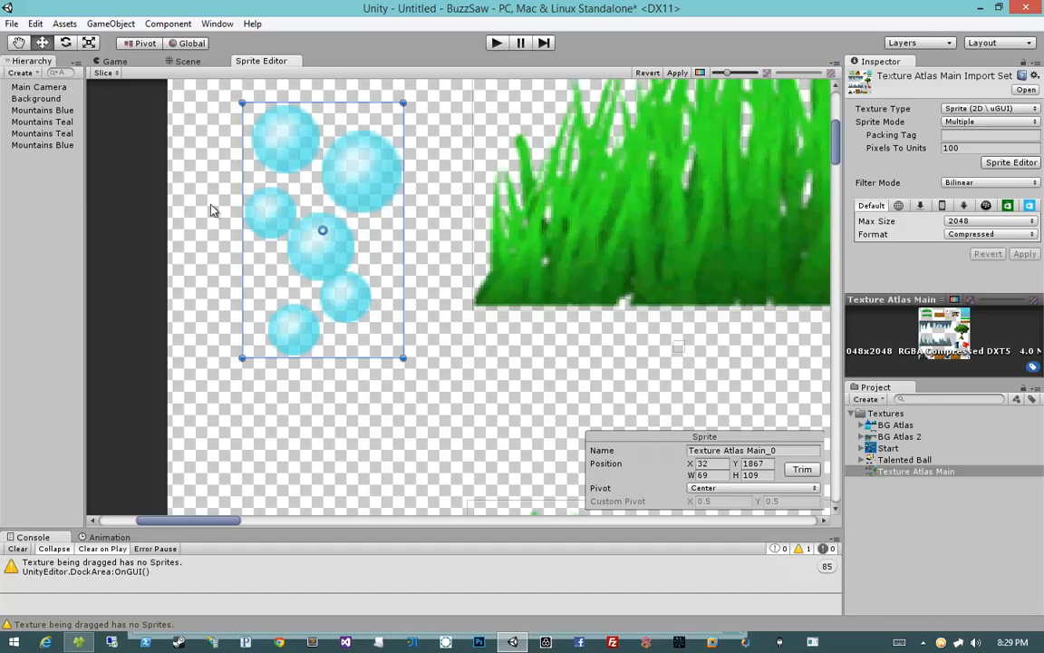
scroll(389, 267, down, 5)
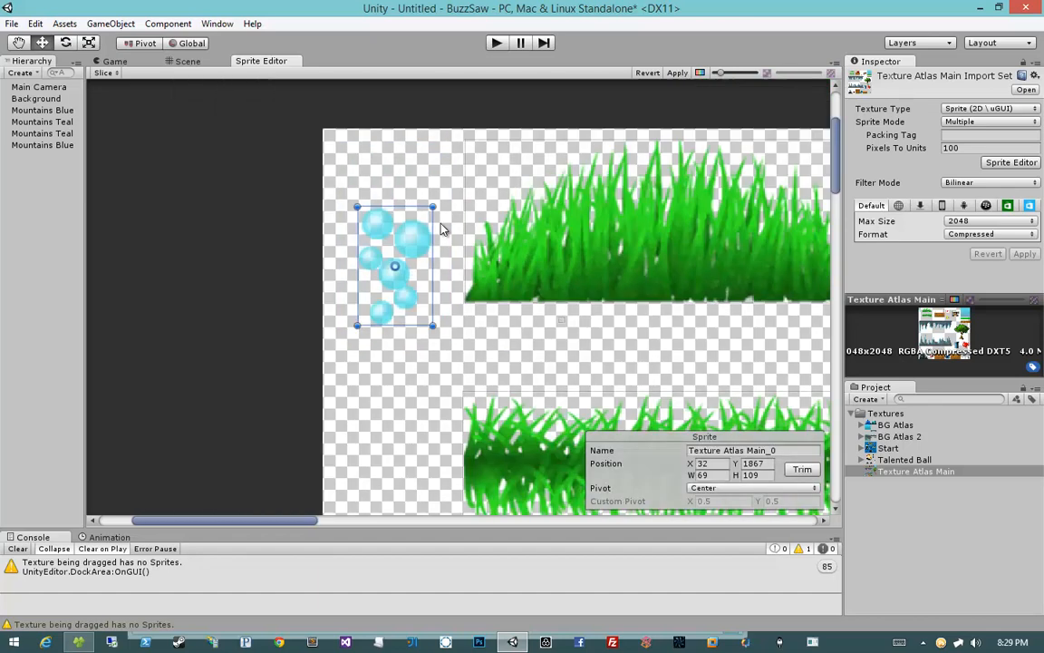
click(720, 450)
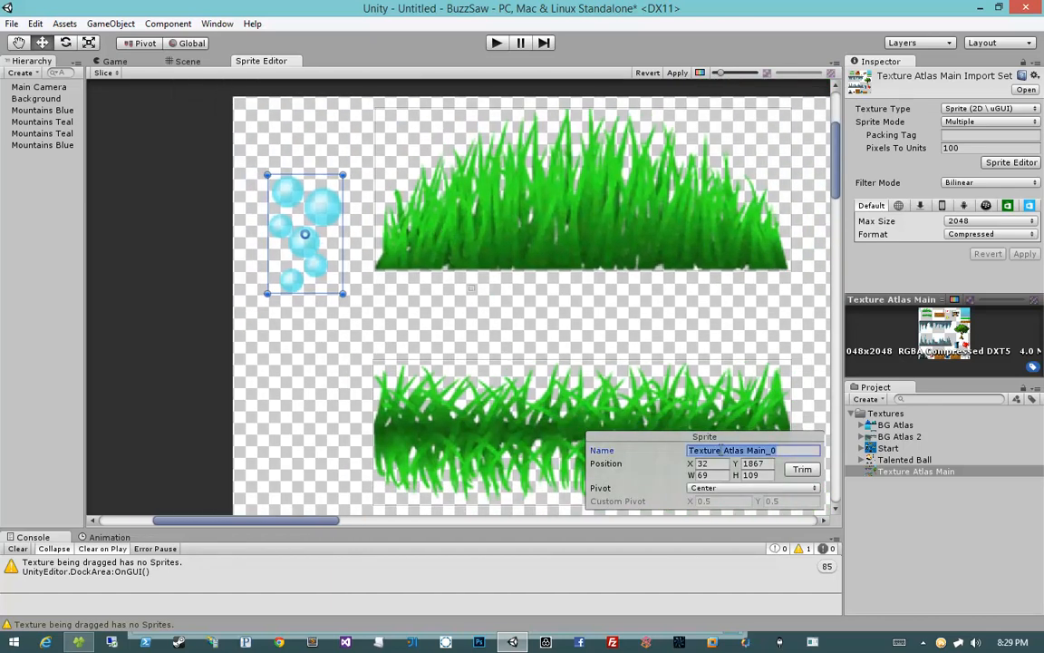
text(Bubbles)
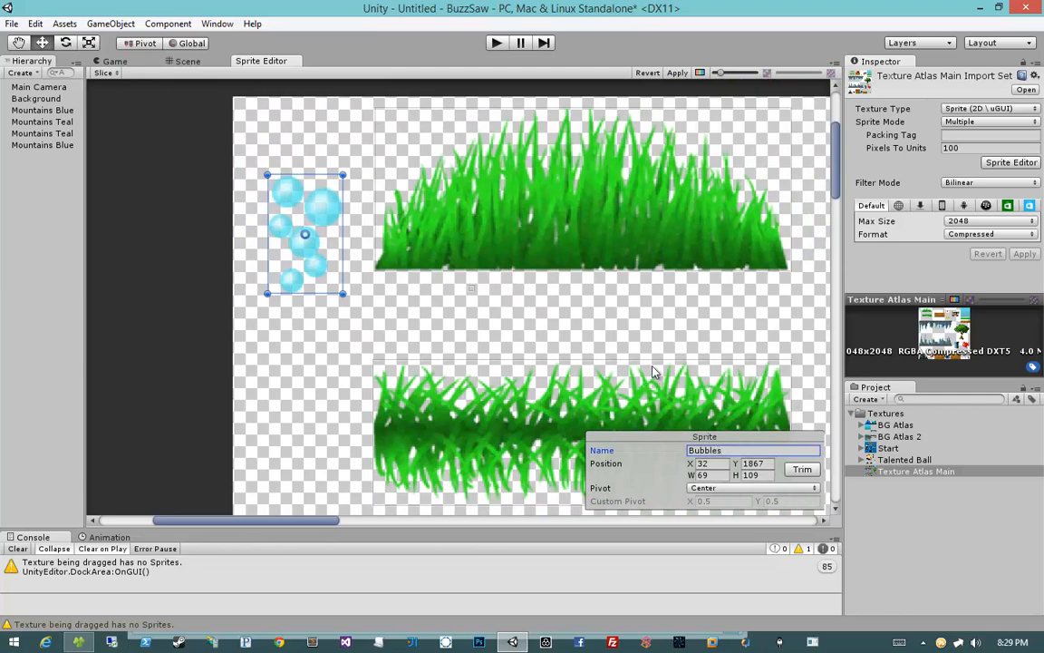
Step: Rename the upper grass sprite as Grass
click(606, 209)
middle_drag(614, 209, 480, 229)
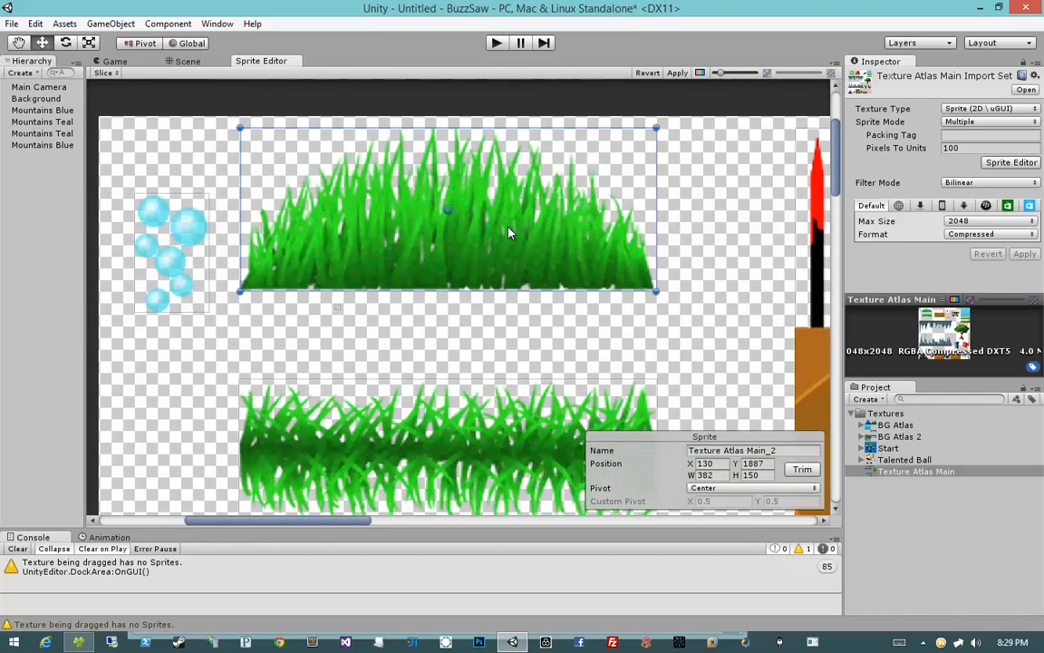
scroll(507, 233, down, 3)
scroll(508, 233, up, 3)
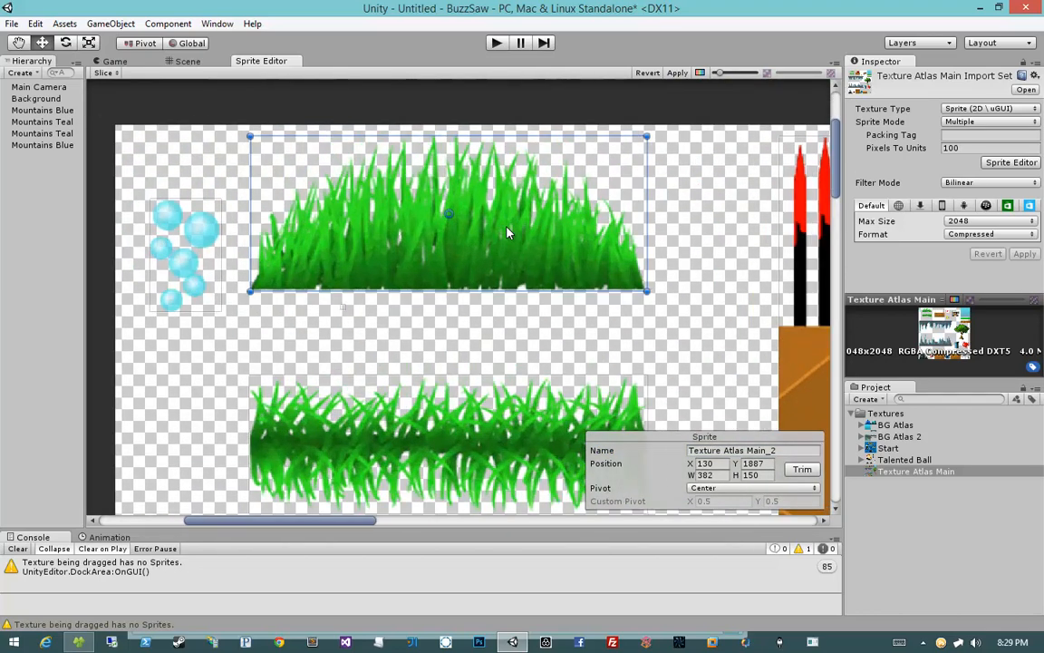
scroll(508, 233, up, 1)
middle_drag(505, 229, 507, 245)
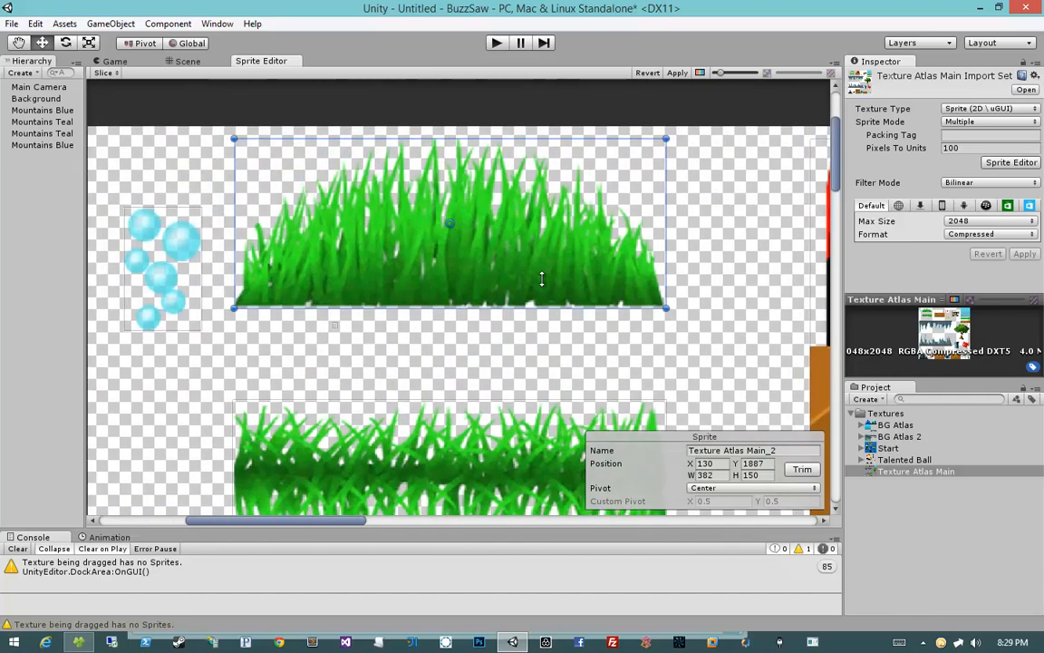
click(732, 452)
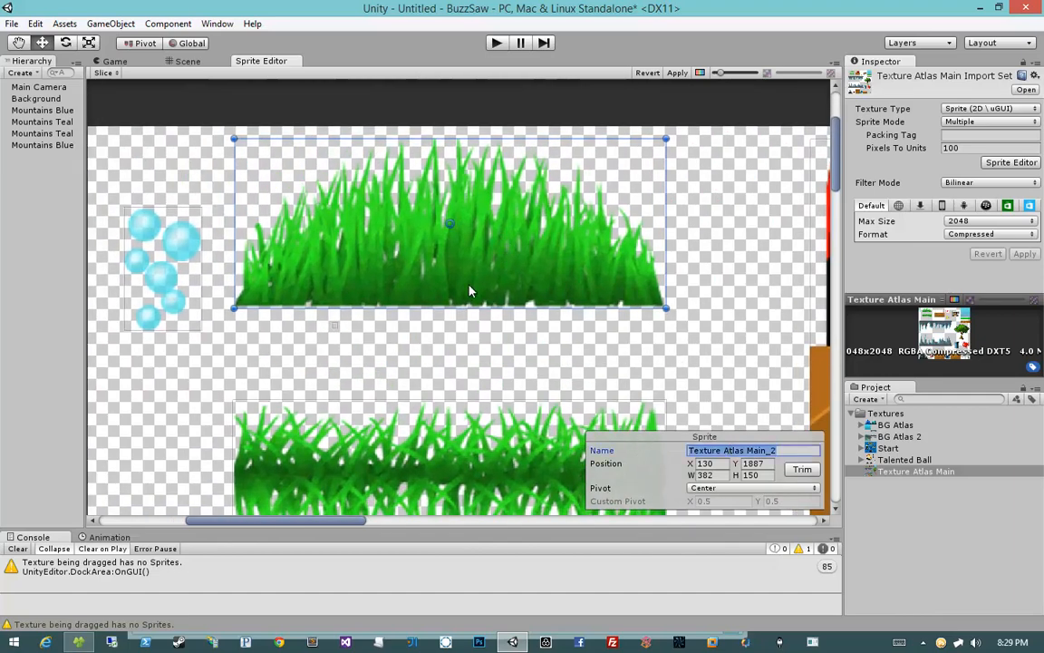
scroll(456, 289, up, 5)
middle_drag(622, 340, 345, 397)
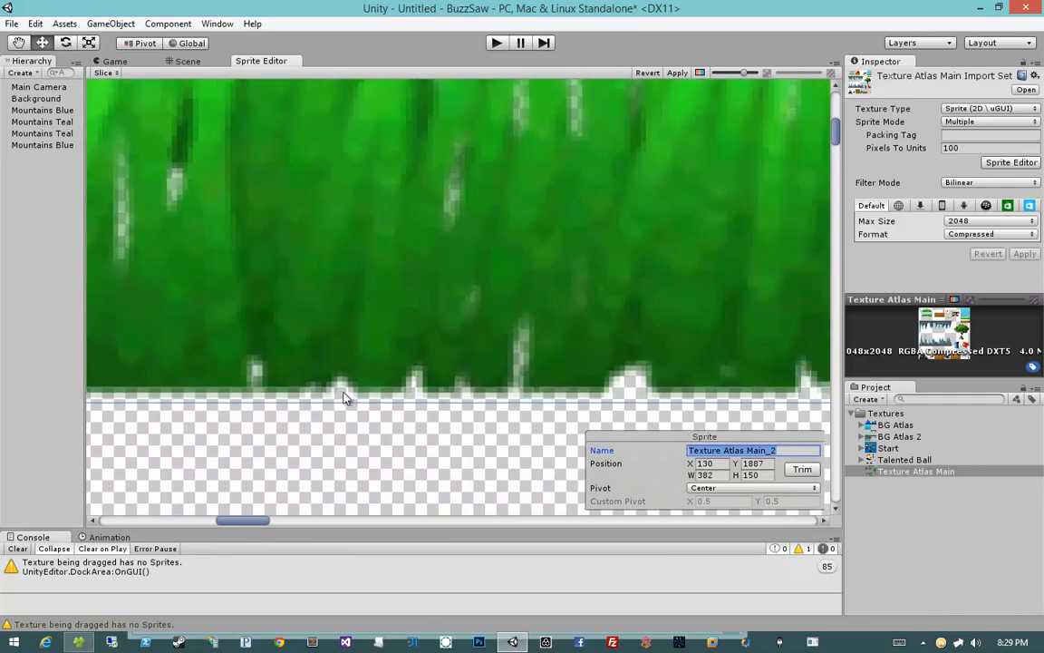
scroll(534, 327, down, 4)
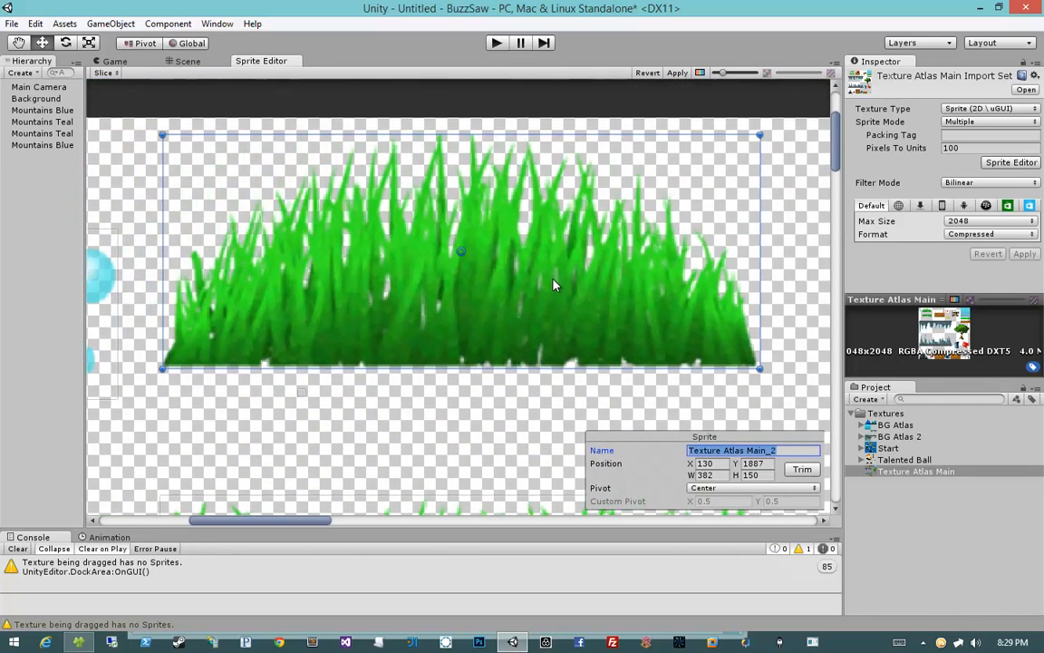
text(Grass)
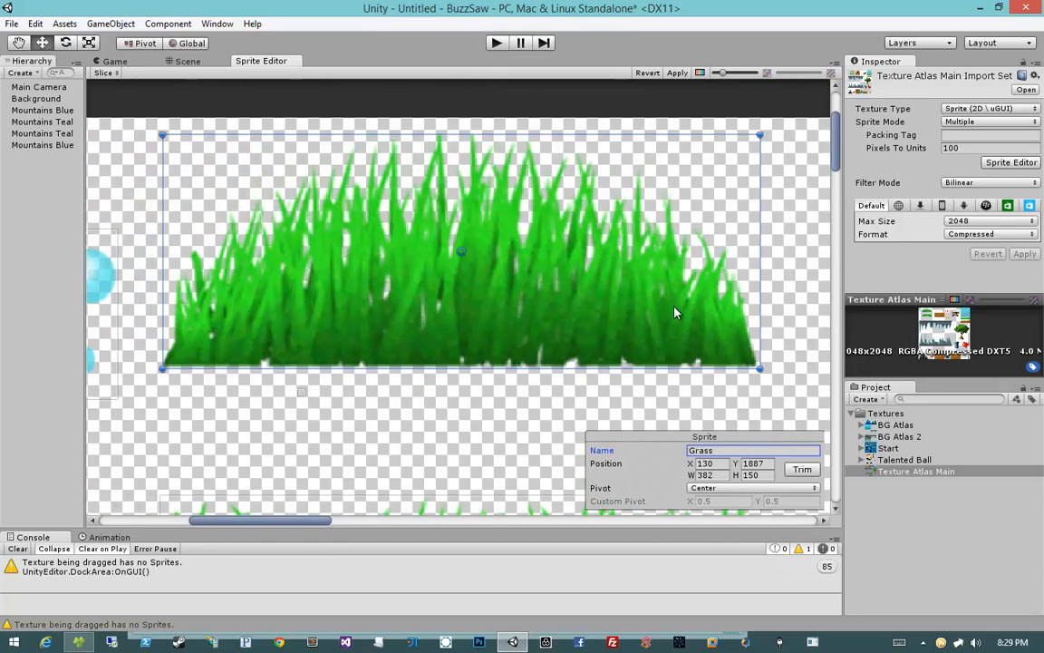
Step: Rename the lower grass sprite as Grass 2
scroll(422, 282, up, 5)
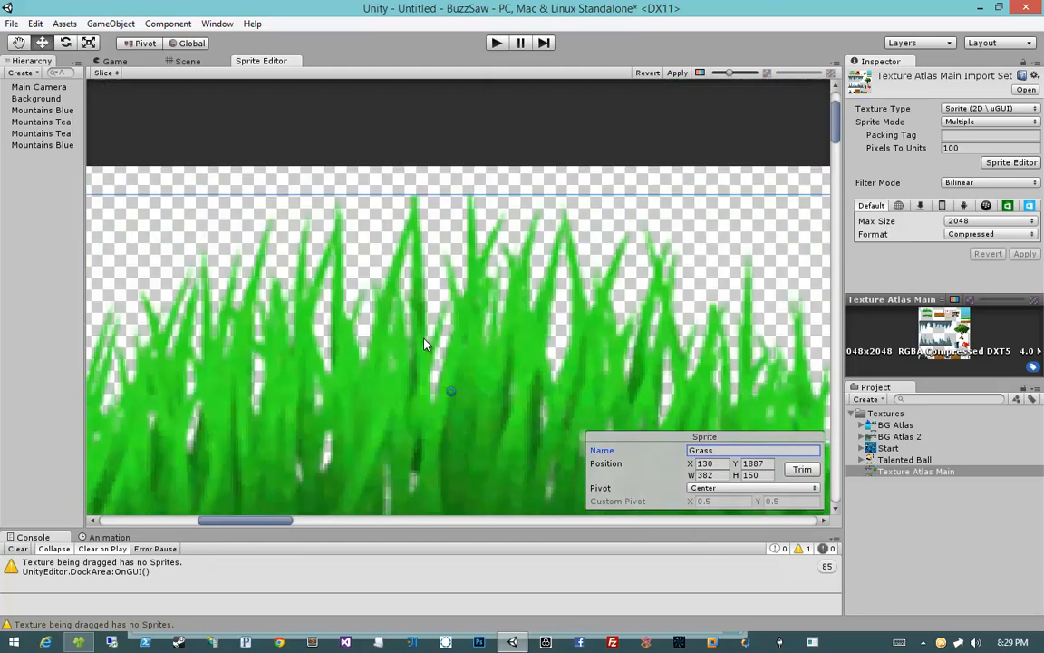
scroll(425, 324, up, 2)
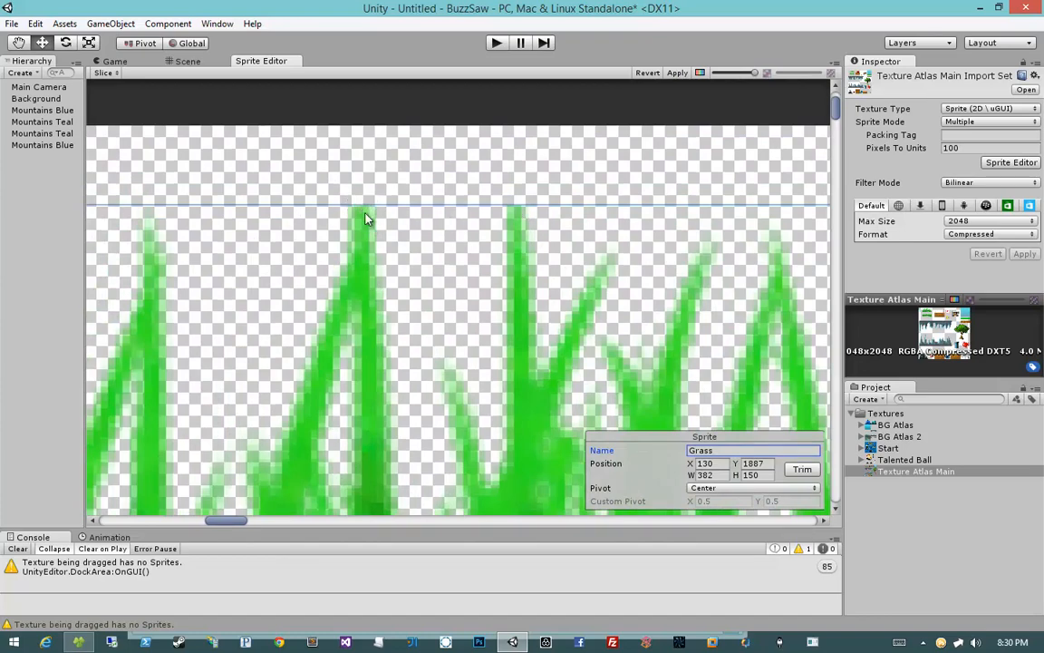
scroll(384, 308, down, 6)
scroll(385, 310, down, 1)
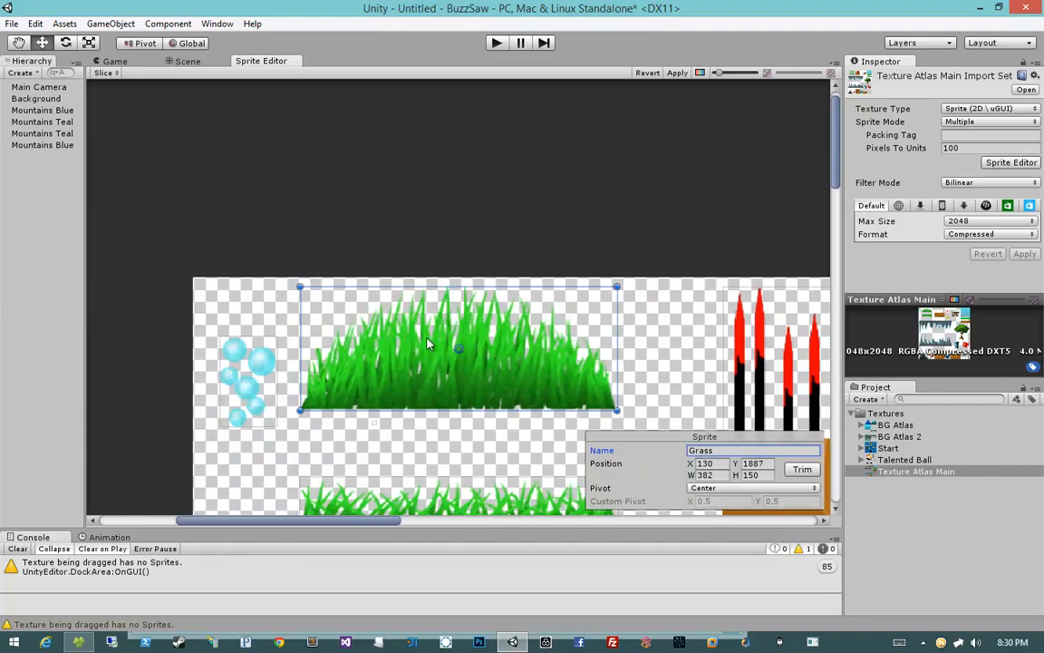
mouse_move(428, 338)
middle_down()
mouse_move(418, 256)
mouse_move(430, 260)
middle_up()
click(419, 345)
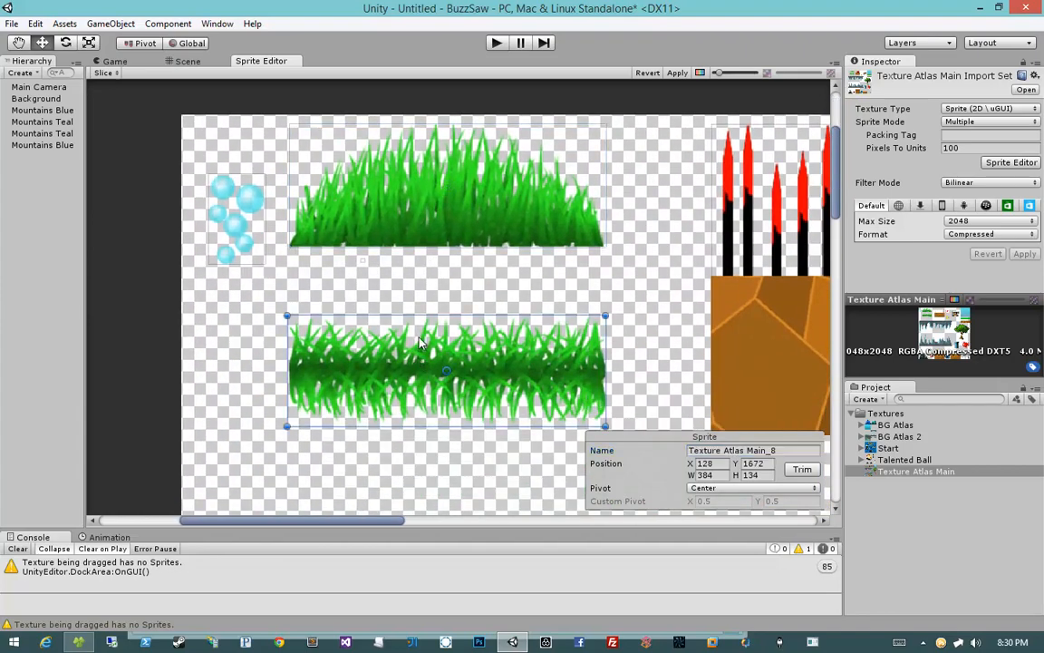
scroll(410, 326, up, 5)
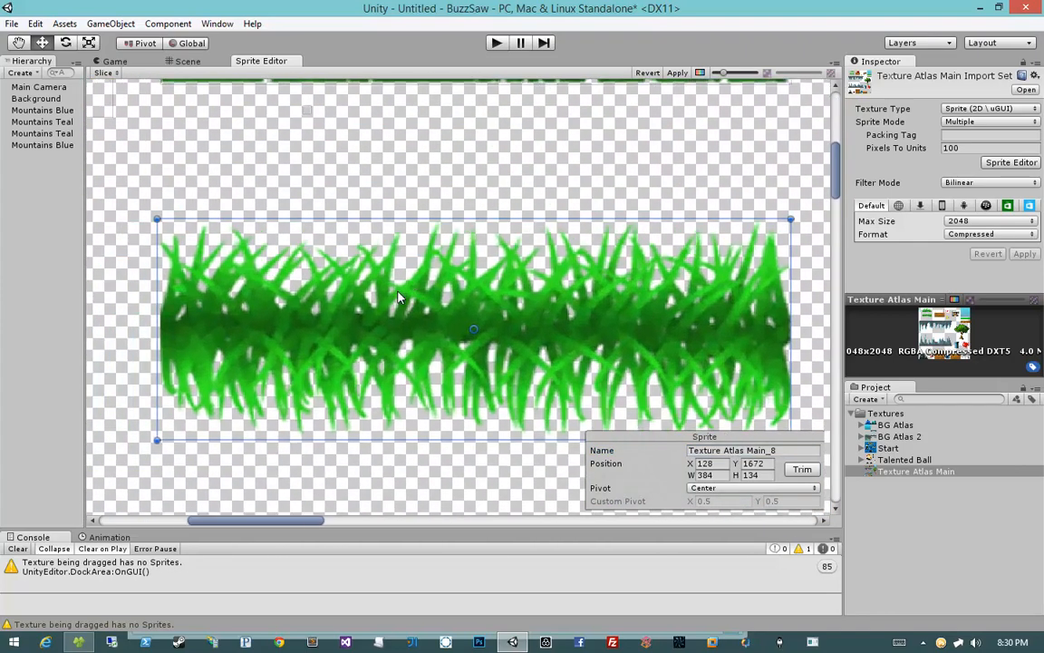
click(750, 451)
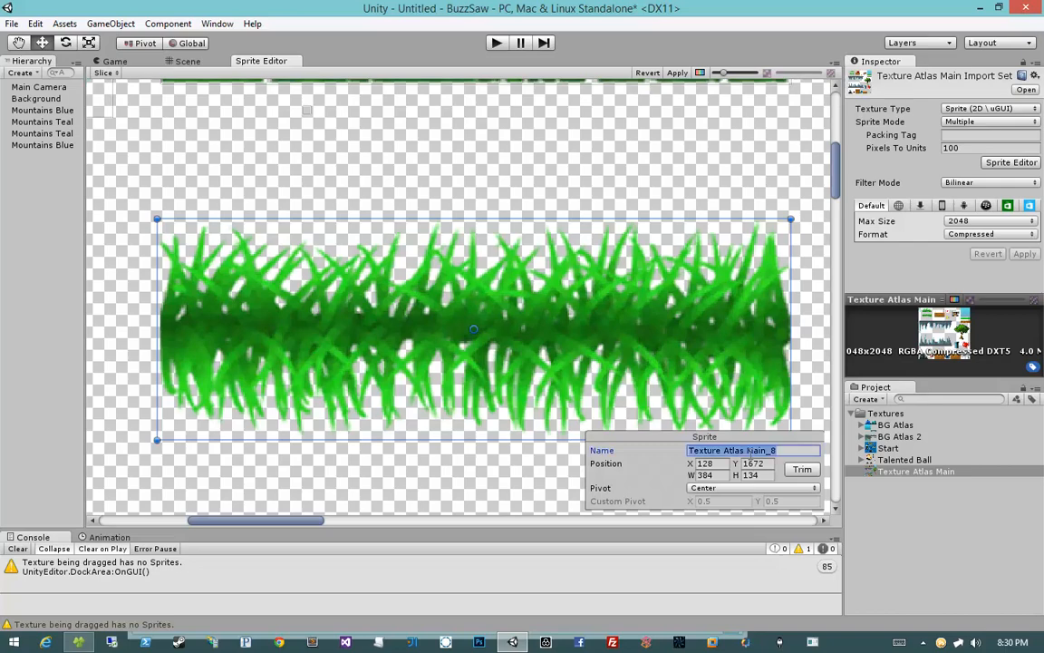
text(Grass 2)
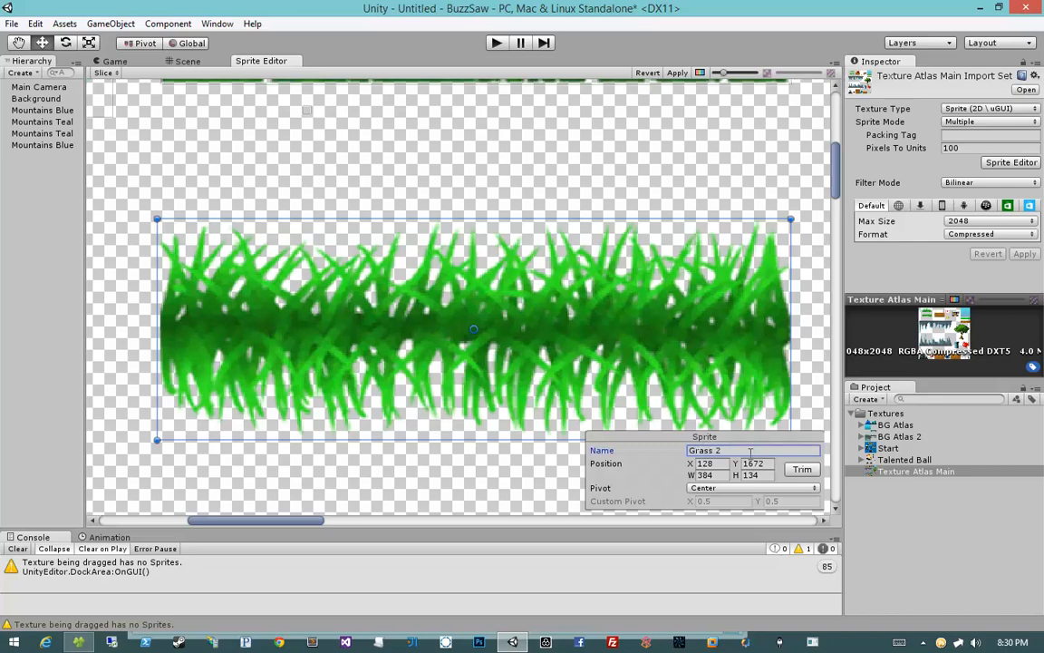
Step: Rename the spiked dirt-block sprite as Punji Sticks
scroll(489, 217, down, 8)
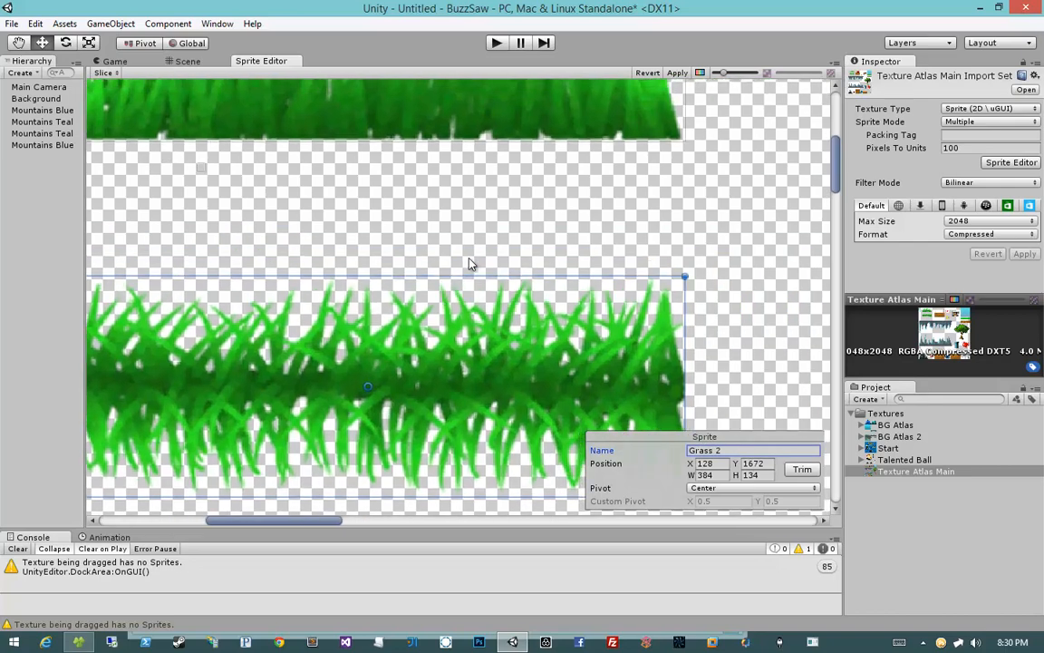
click(492, 240)
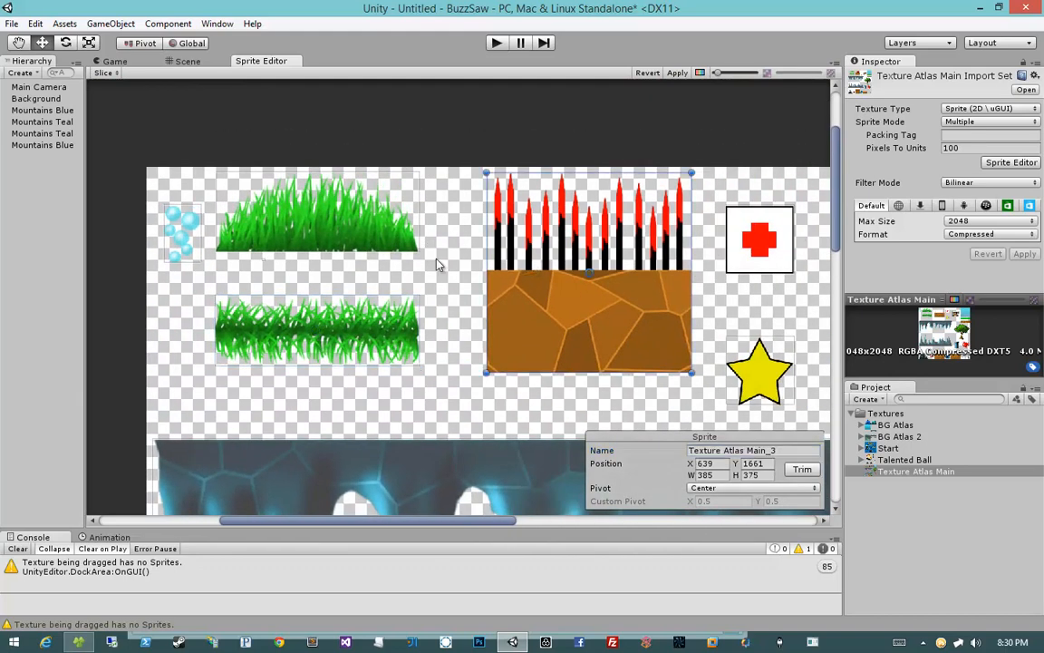
scroll(436, 264, up, 3)
middle_drag(480, 261, 408, 264)
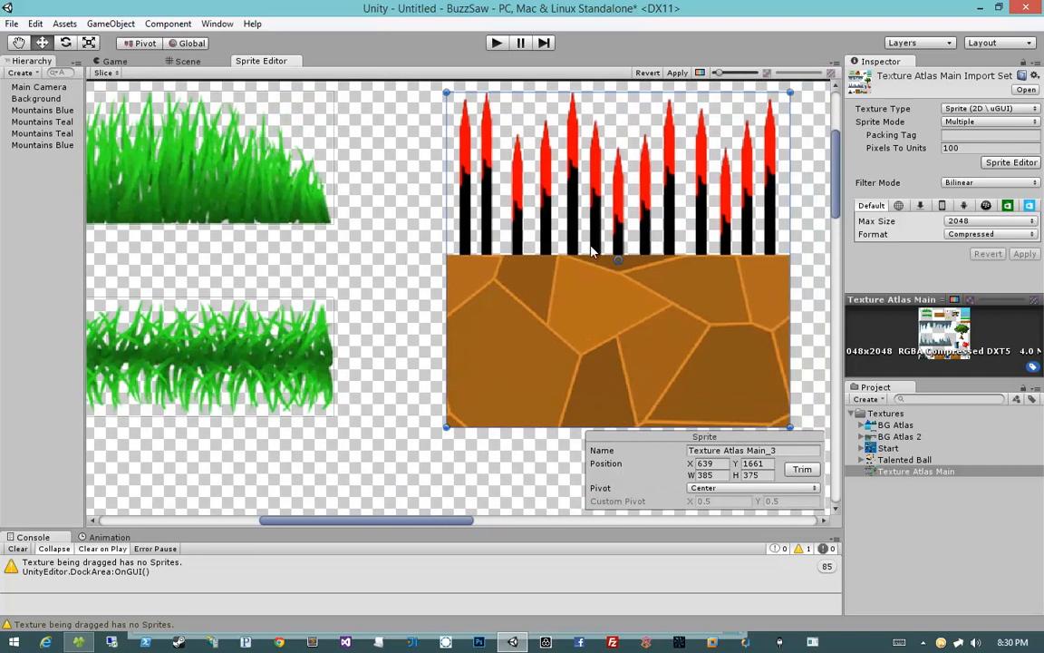
middle_drag(590, 247, 519, 252)
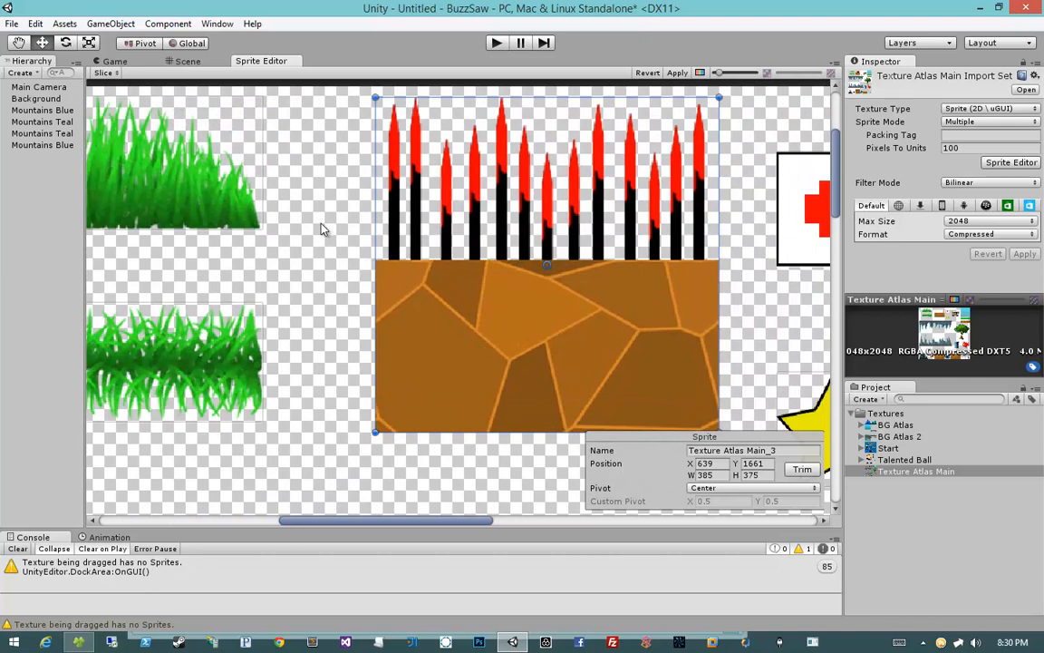
middle_drag(562, 250, 530, 259)
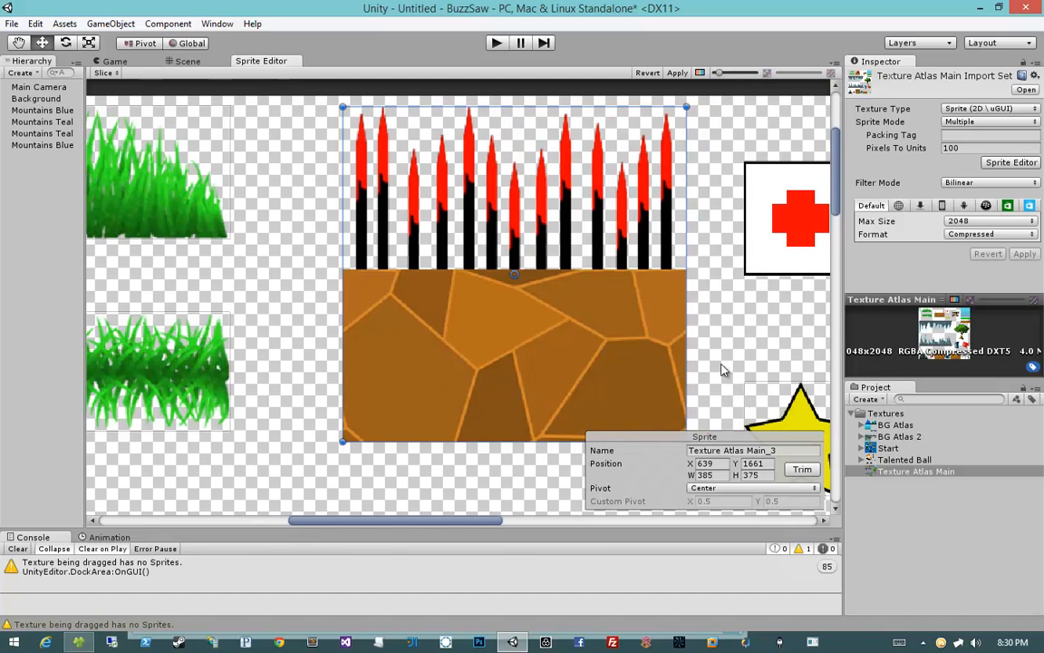
click(722, 451)
key(ctrl+a)
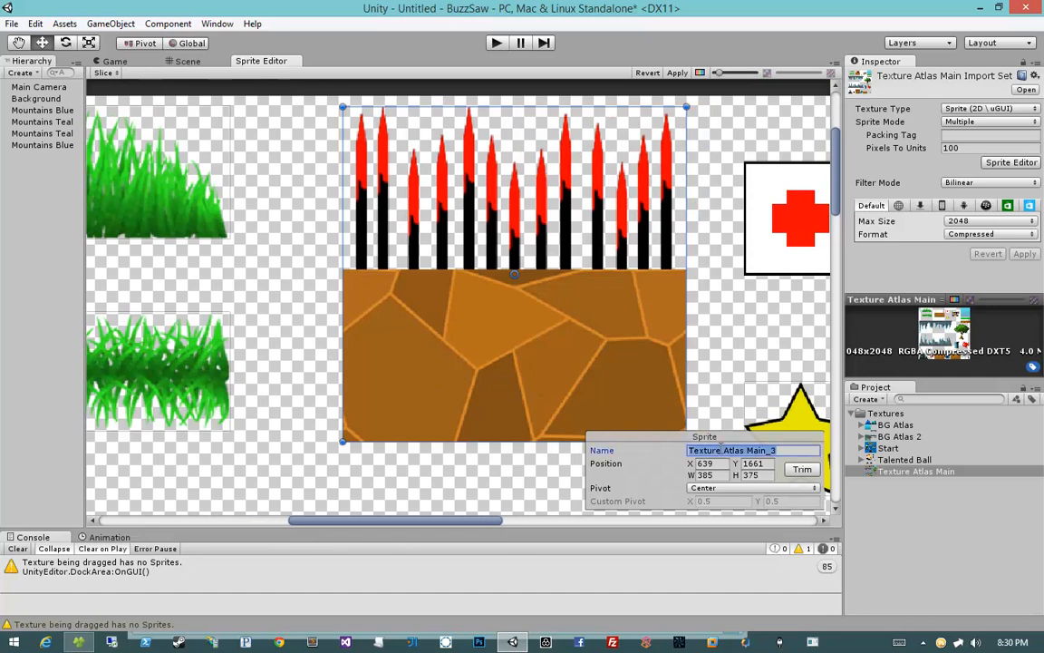
text(Pun)
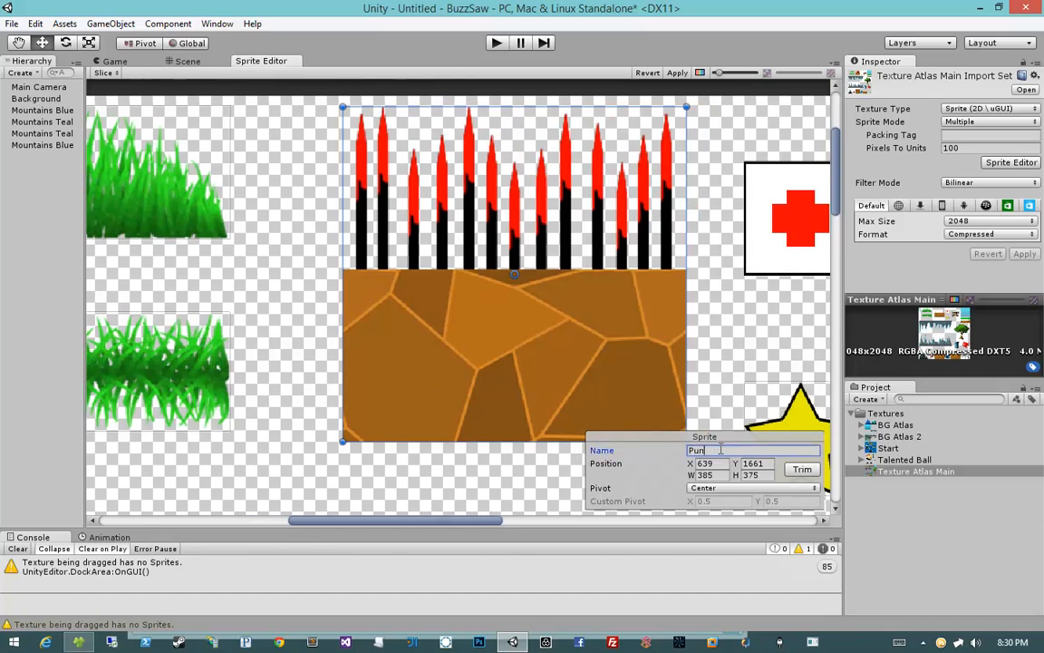
text(ji Sticks)
Step: Examine the Punji Sticks sprite's boundaries up close around the spike tips
middle_drag(655, 321, 641, 299)
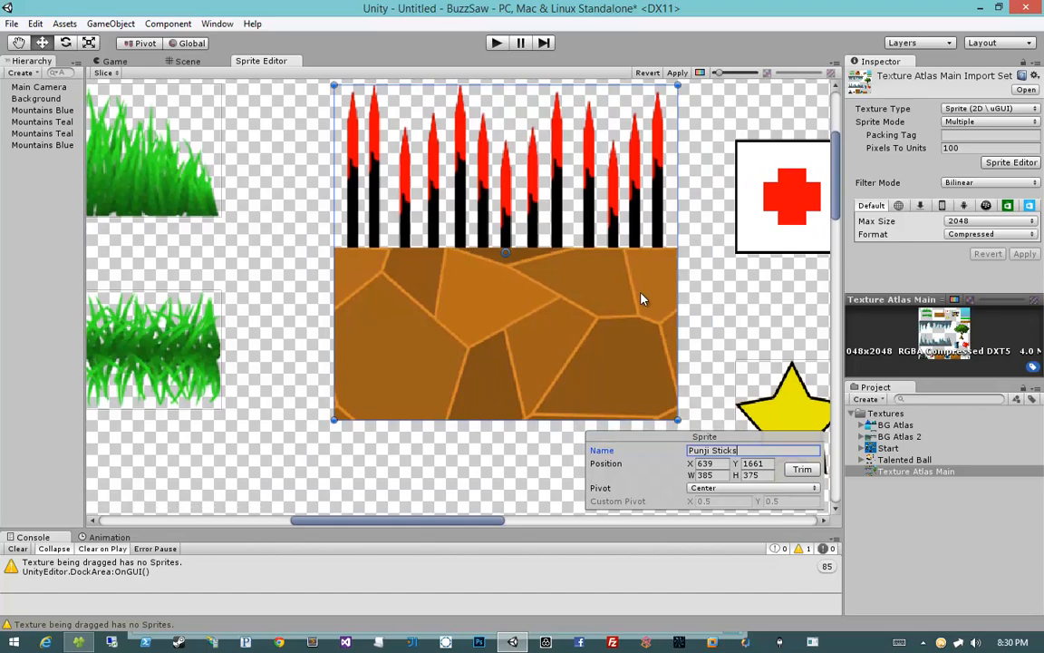
scroll(640, 299, up, 5)
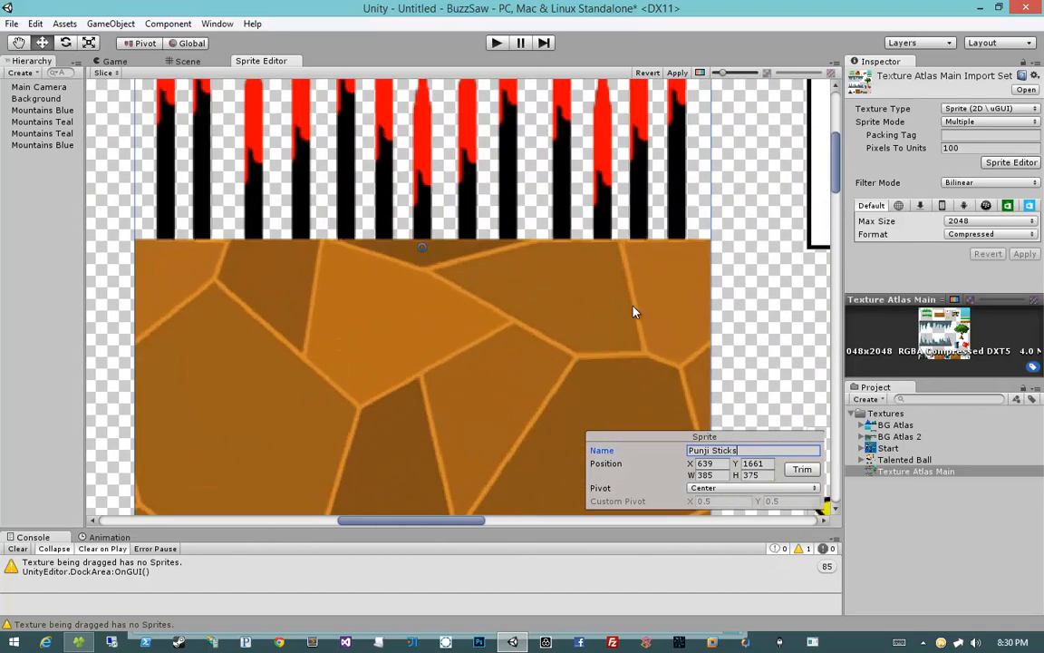
scroll(632, 312, up, 5)
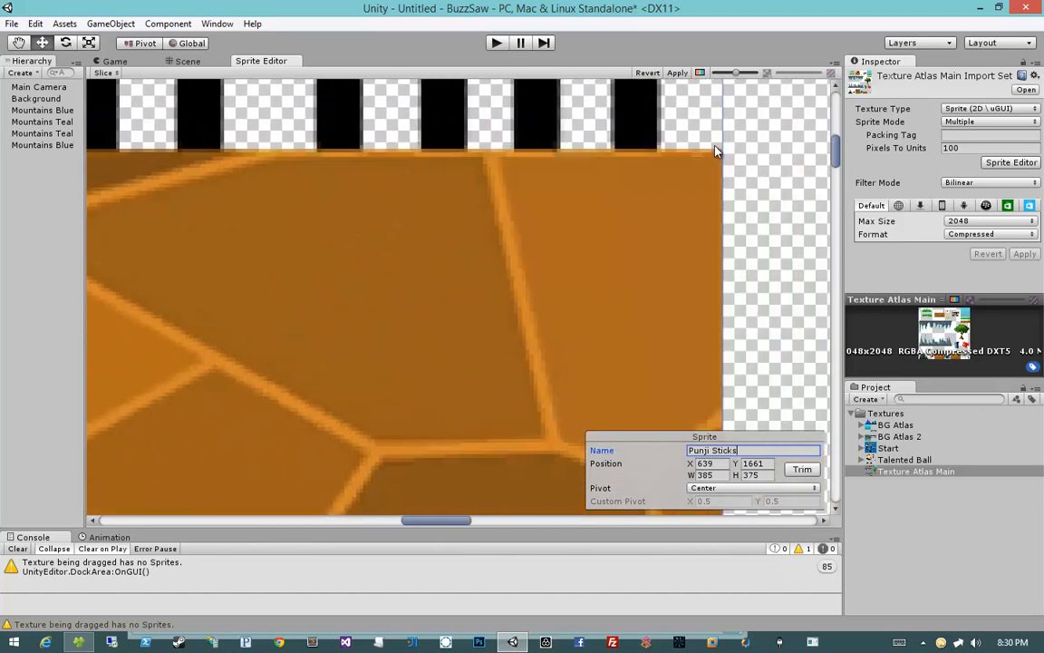
middle_drag(636, 125, 616, 446)
middle_drag(508, 91, 504, 344)
middle_drag(463, 187, 473, 358)
middle_drag(405, 280, 564, 231)
middle_drag(415, 260, 649, 260)
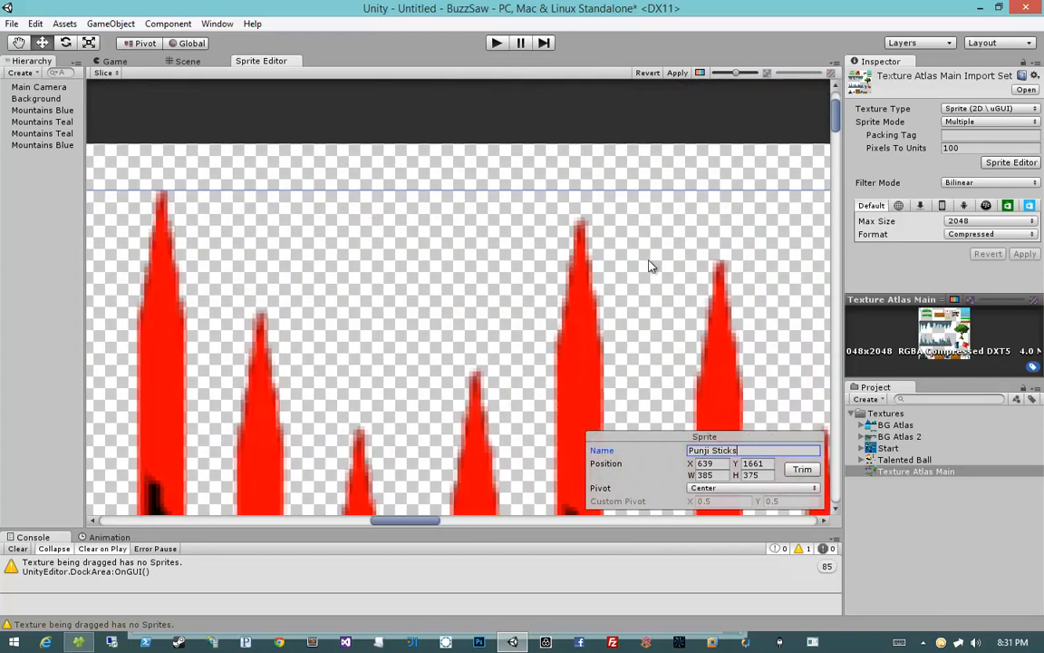
middle_drag(463, 262, 649, 258)
scroll(494, 255, down, 5)
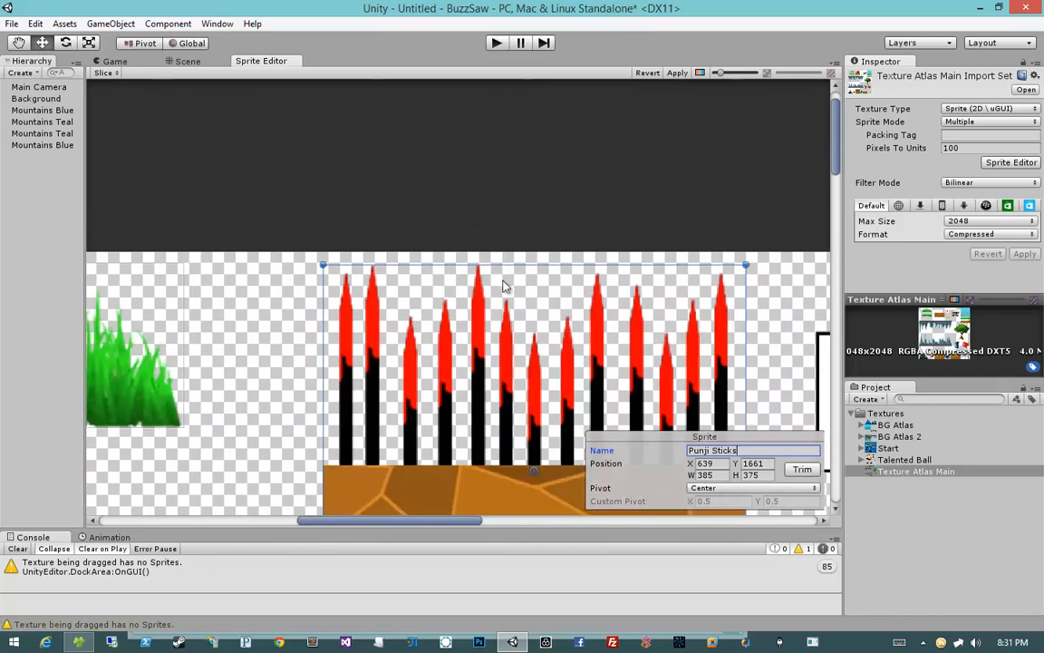
middle_drag(509, 324, 419, 220)
middle_drag(398, 298, 466, 216)
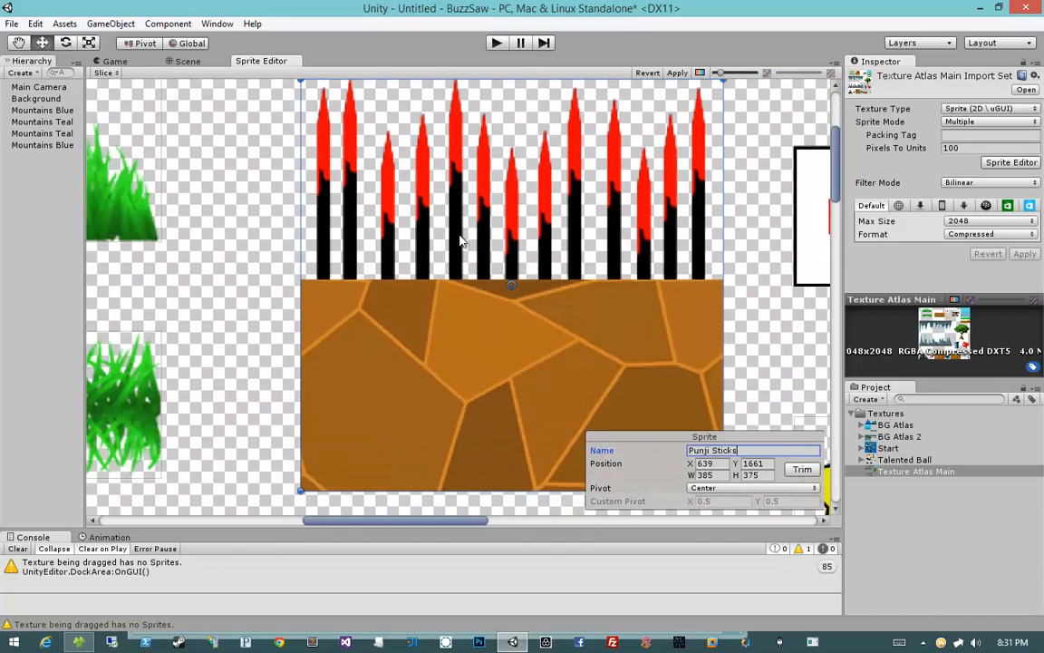
scroll(571, 230, down, 4)
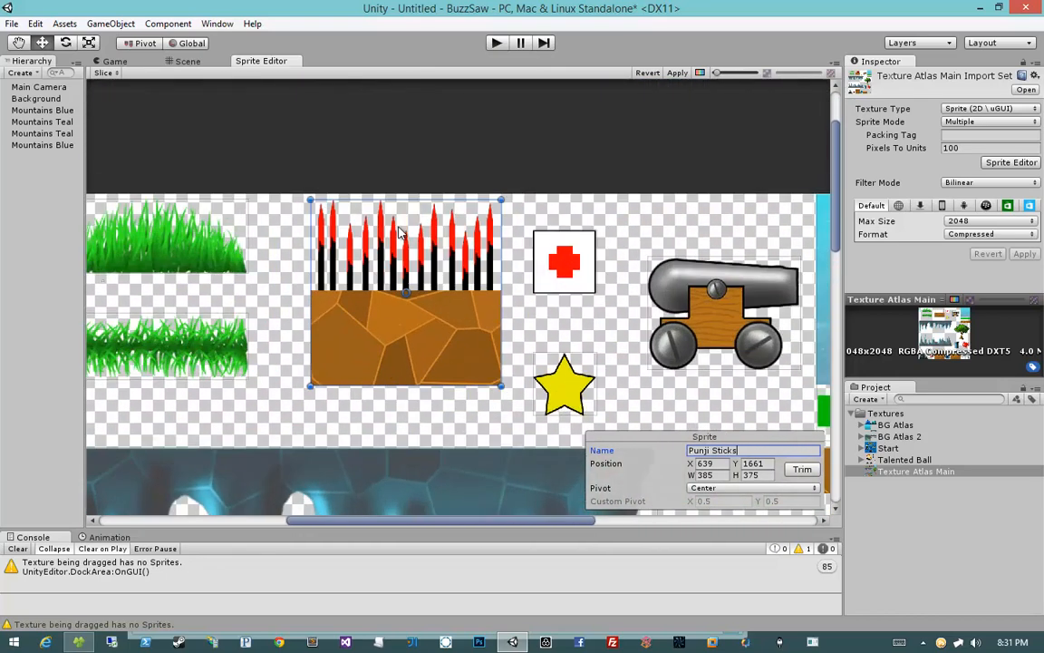
Step: Select the red-cross sprite and rename it as Health Pack
click(581, 261)
scroll(580, 262, up, 5)
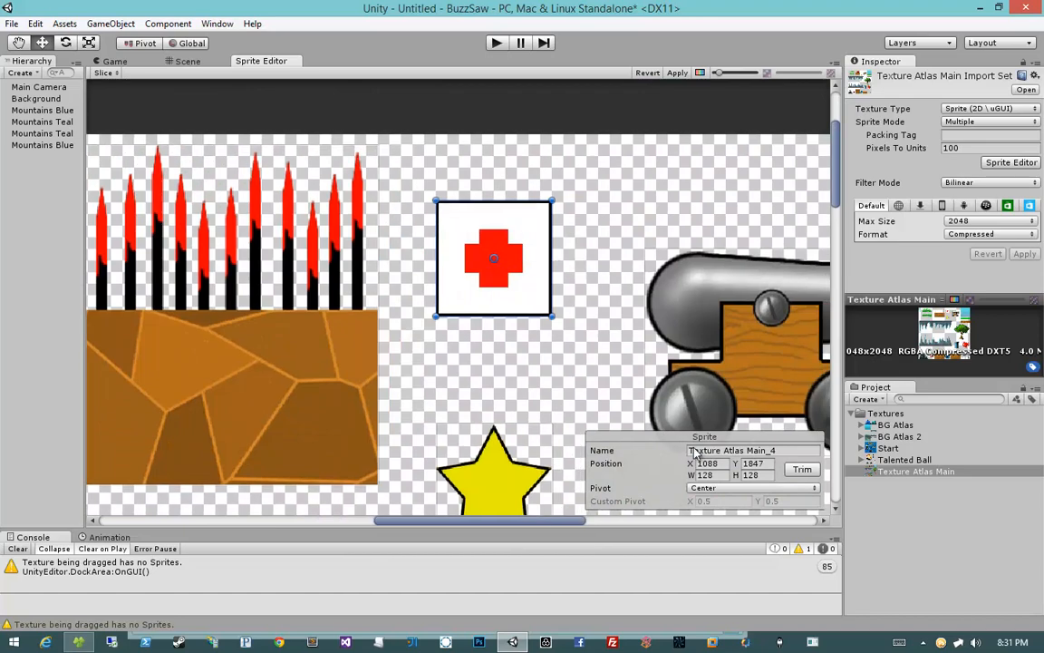
scroll(457, 218, up, 6)
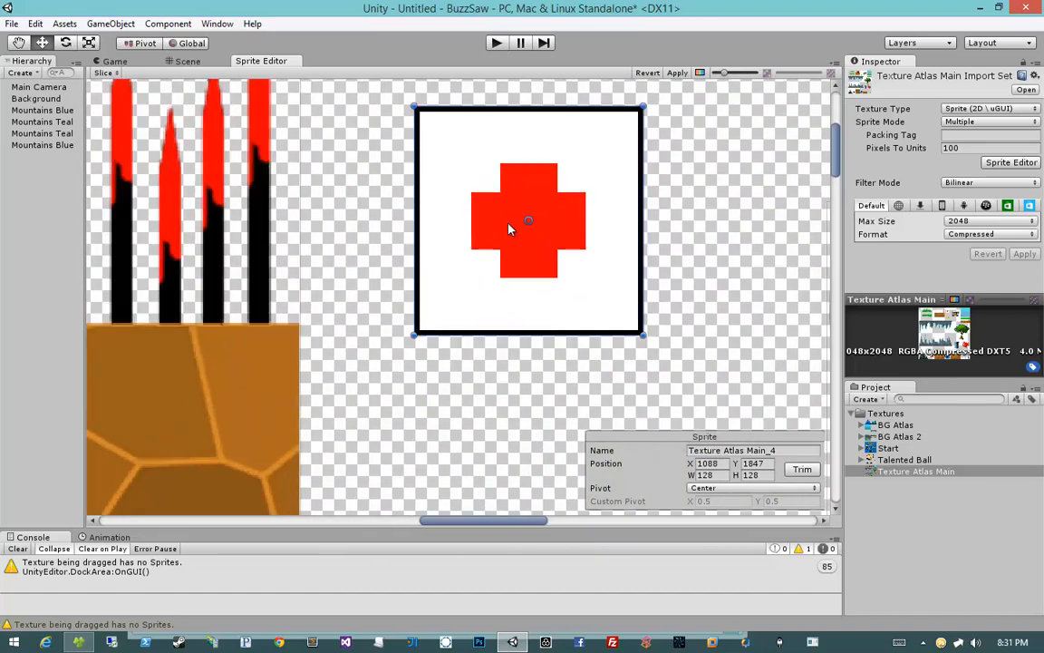
scroll(460, 209, down, 5)
click(713, 450)
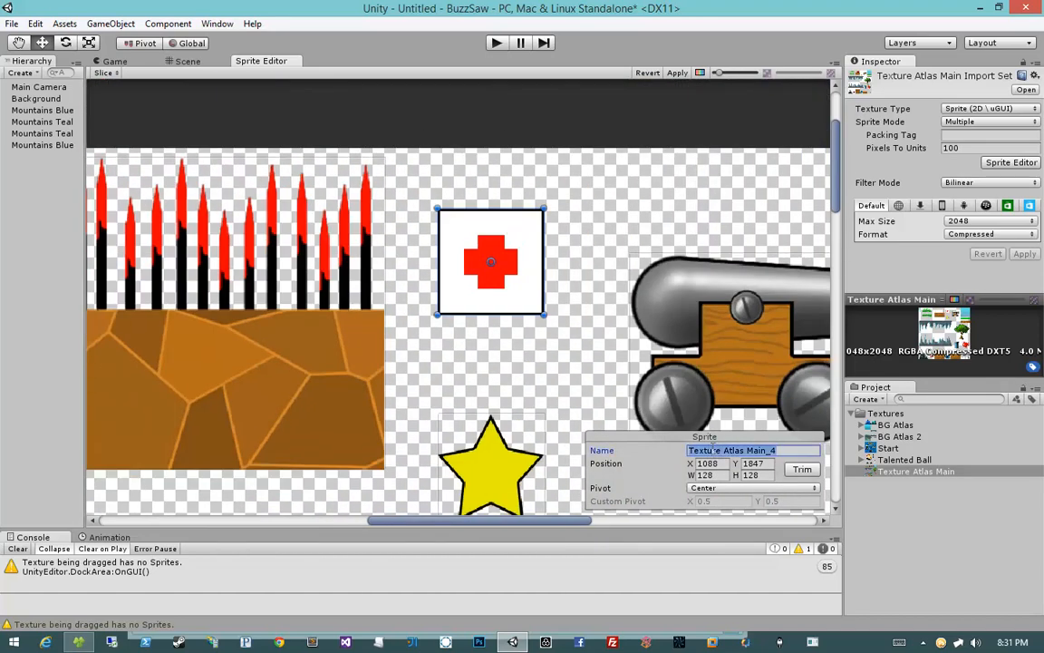
text(Health Pac)
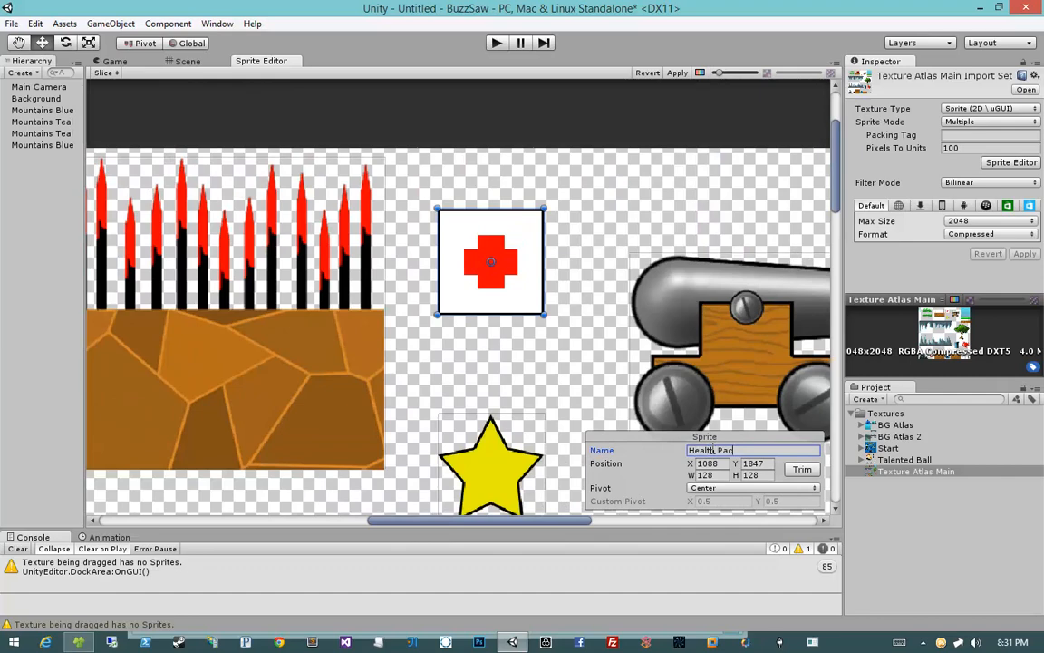
text(k)
Step: Select the yellow star sprite and rename it as Star
middle_drag(516, 283, 502, 164)
click(498, 356)
scroll(498, 355, up, 6)
middle_drag(499, 361, 447, 268)
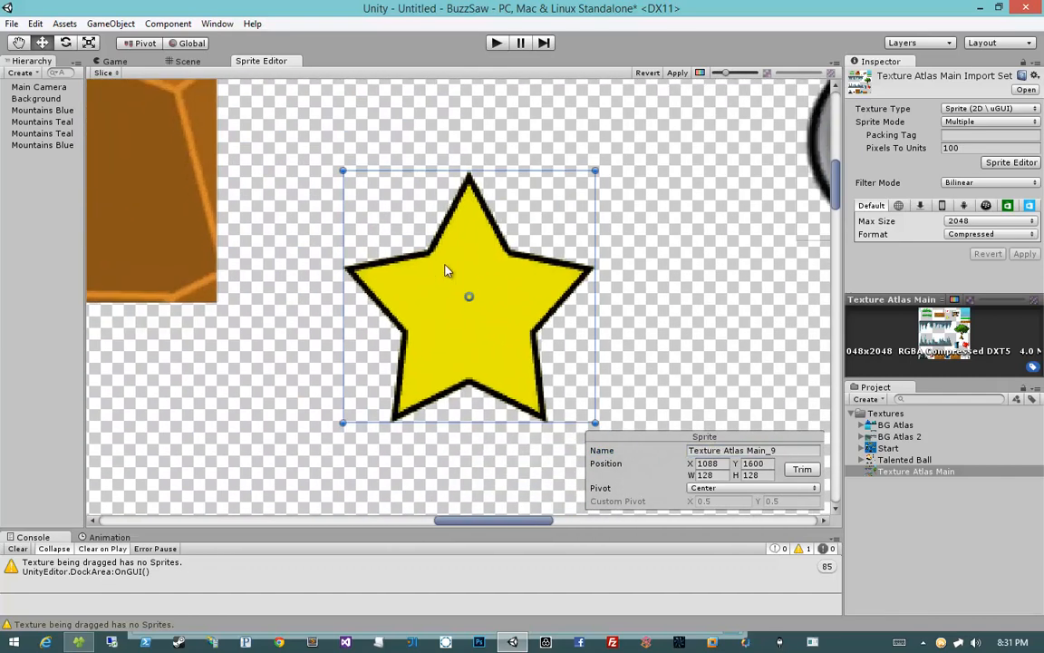
click(707, 450)
text(Star)
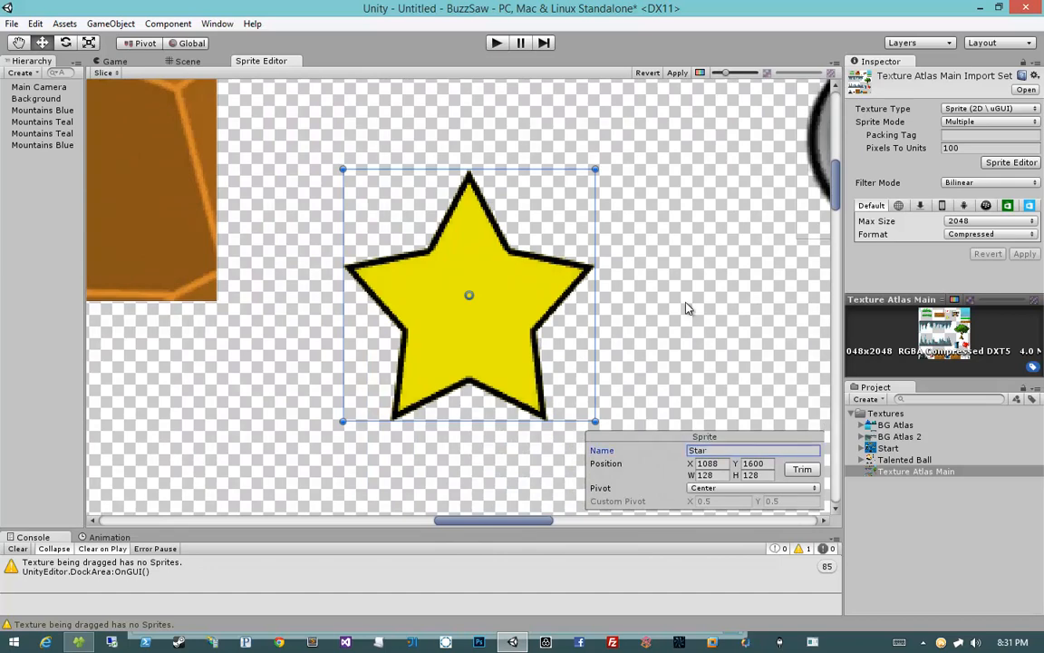
Step: Select the cannon sprite and rename it as Cannon
scroll(635, 327, down, 6)
middle_drag(622, 319, 461, 310)
click(462, 310)
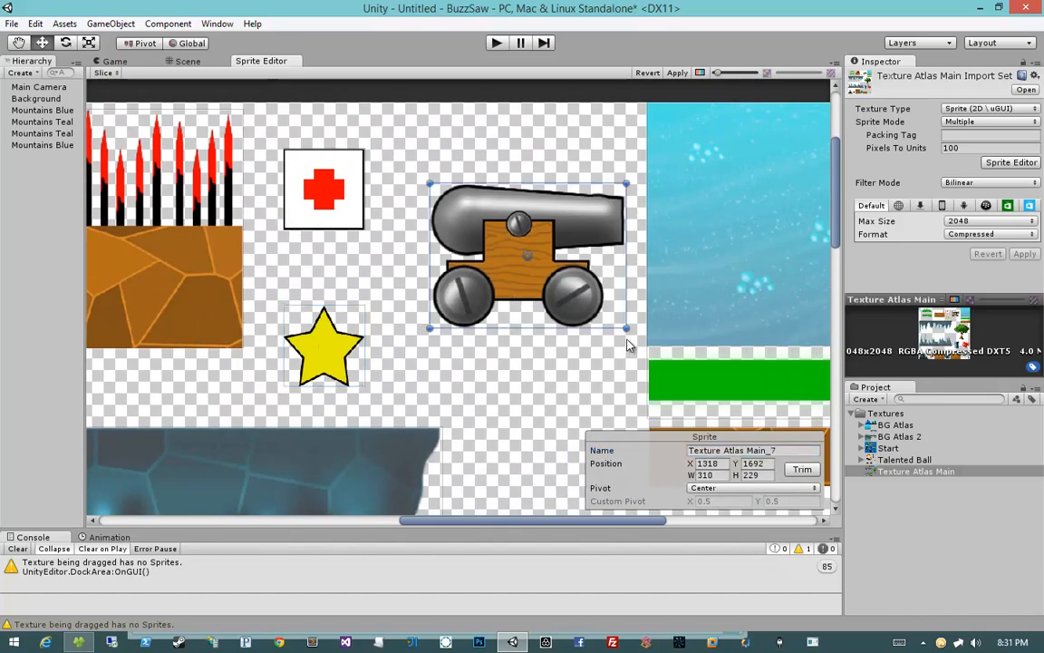
scroll(625, 263, up, 5)
middle_drag(698, 232, 426, 253)
scroll(440, 256, down, 2)
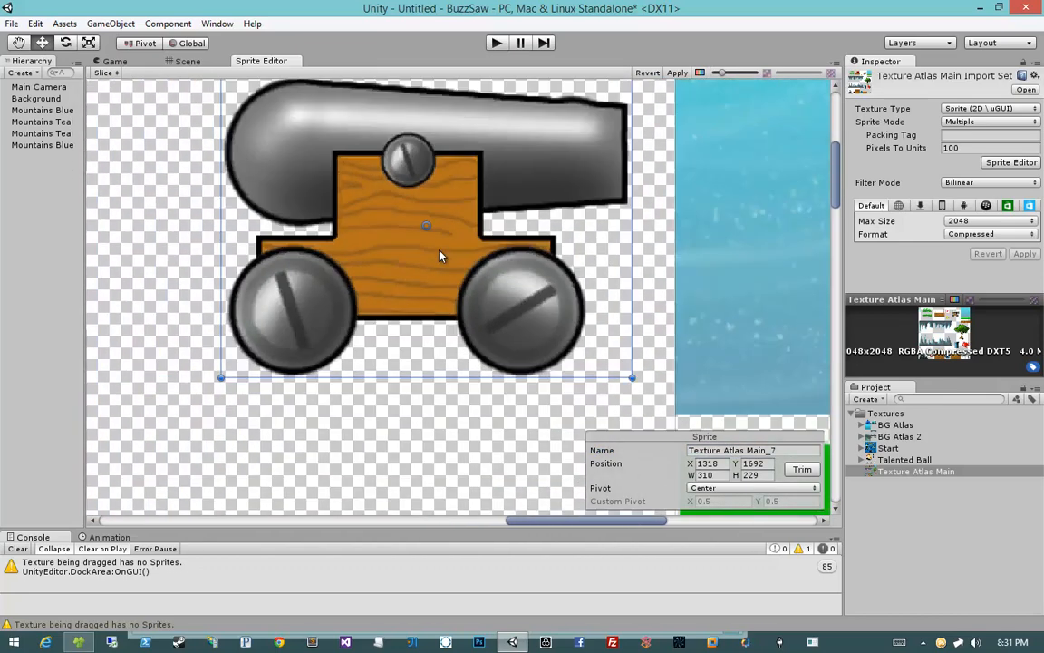
scroll(439, 257, down, 1)
click(729, 449)
text(Cannon)
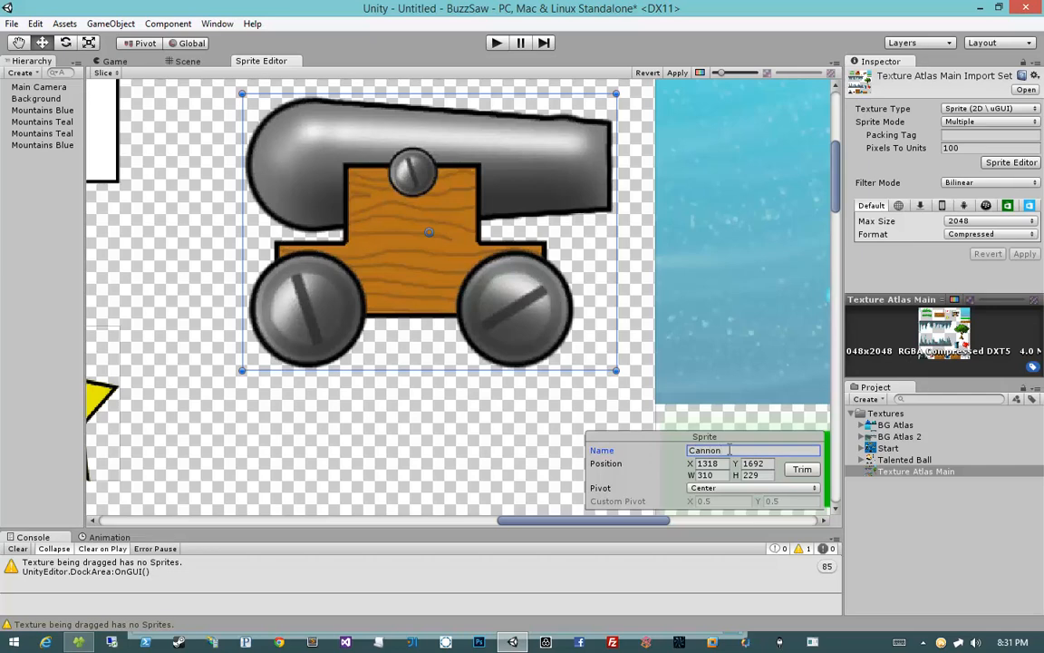
Step: Move the water sprite's bottom edge up to the water's lower border, leaving out the grass strip, for a height of 384 px
middle_drag(590, 307, 315, 304)
click(426, 304)
scroll(428, 305, down, 6)
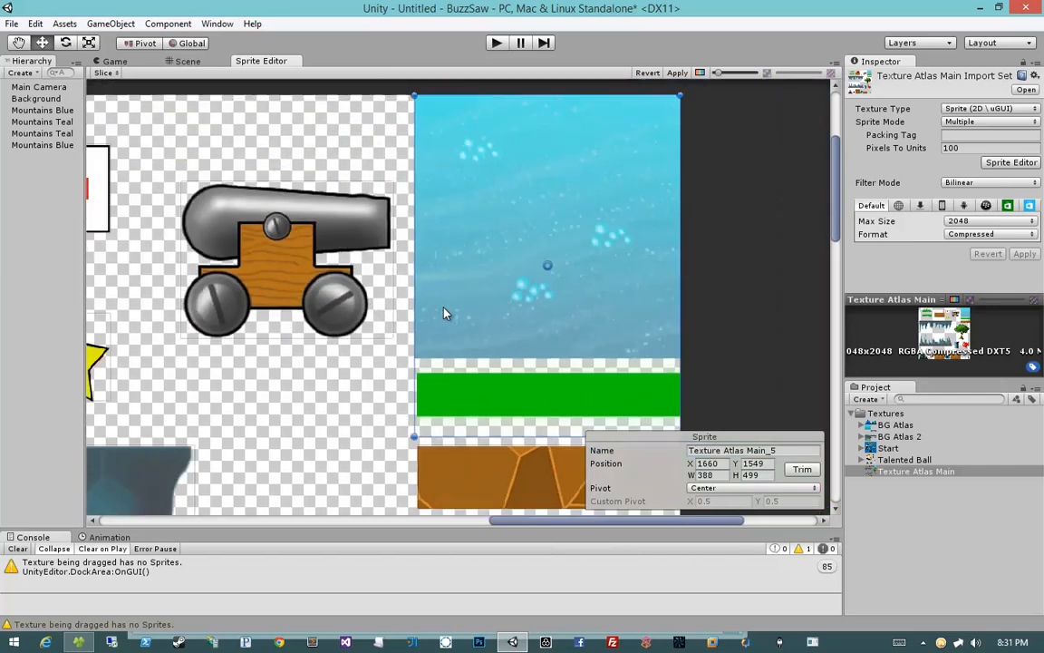
scroll(444, 313, down, 1)
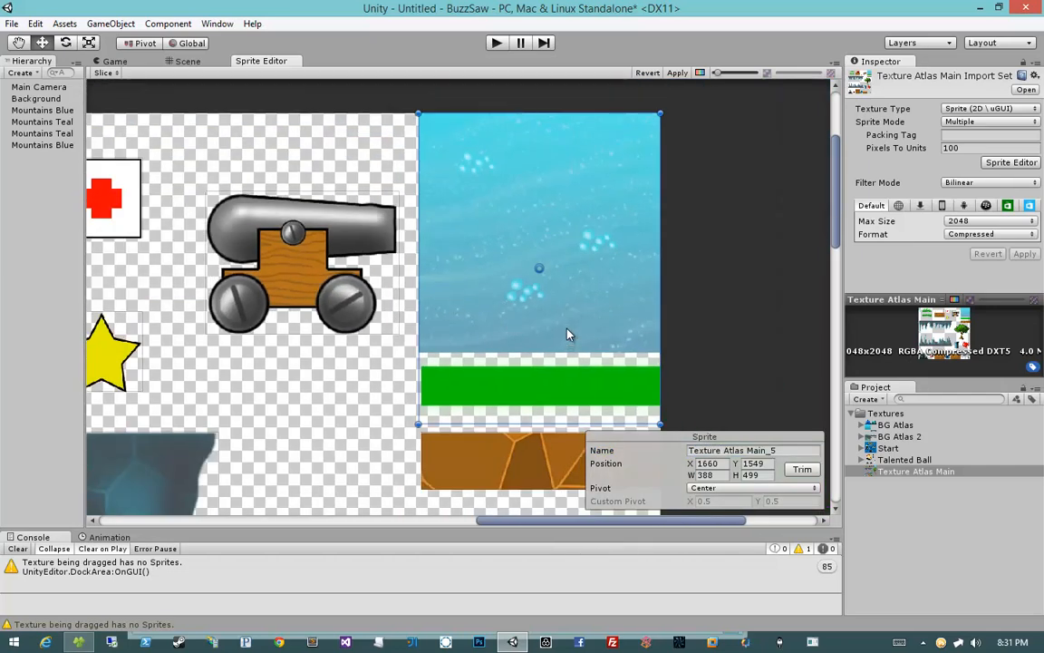
scroll(566, 334, up, 5)
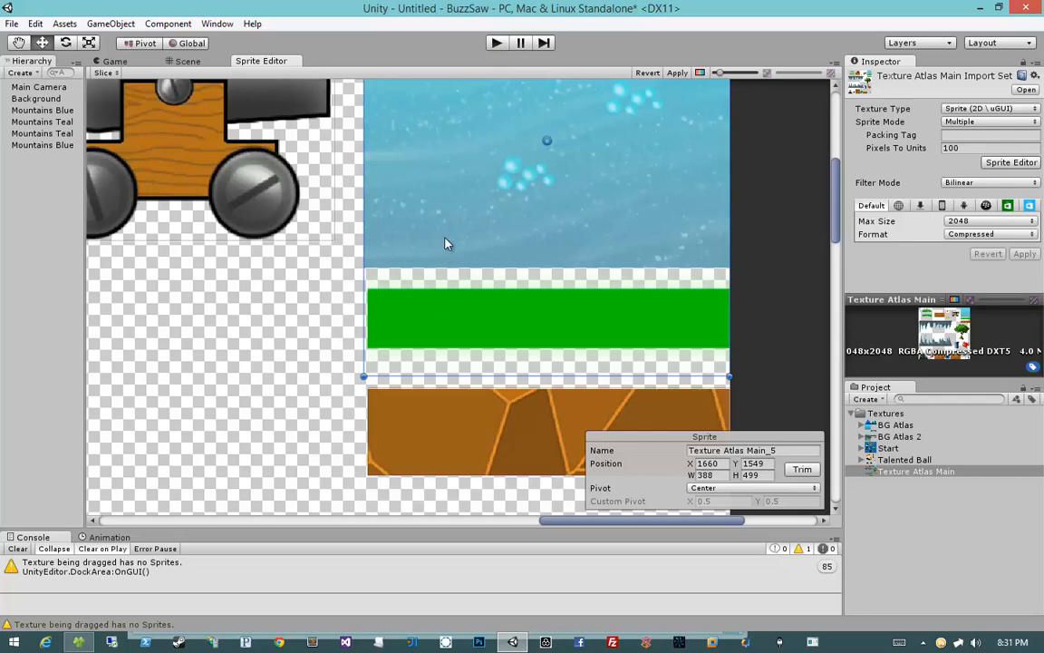
scroll(444, 243, up, 2)
scroll(446, 253, down, 2)
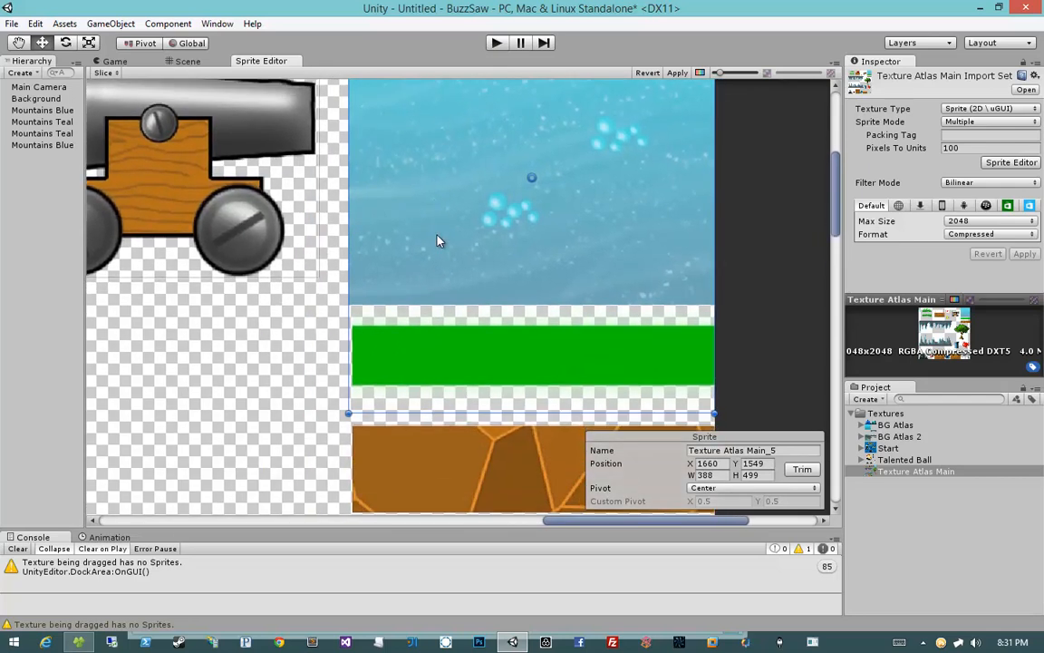
middle_drag(437, 240, 418, 221)
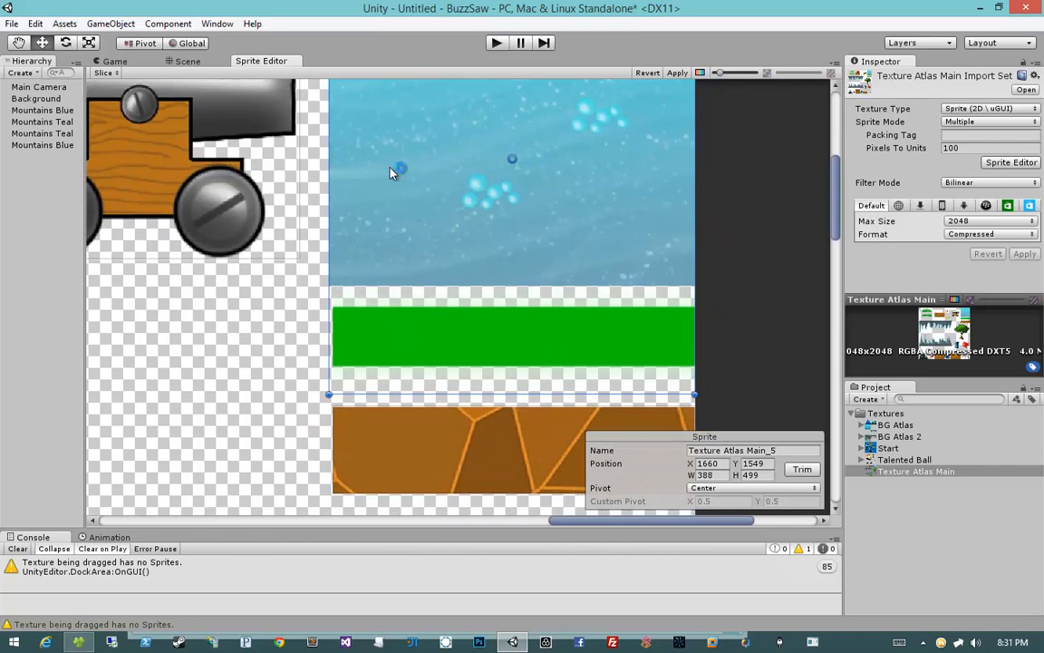
middle_drag(408, 158, 400, 333)
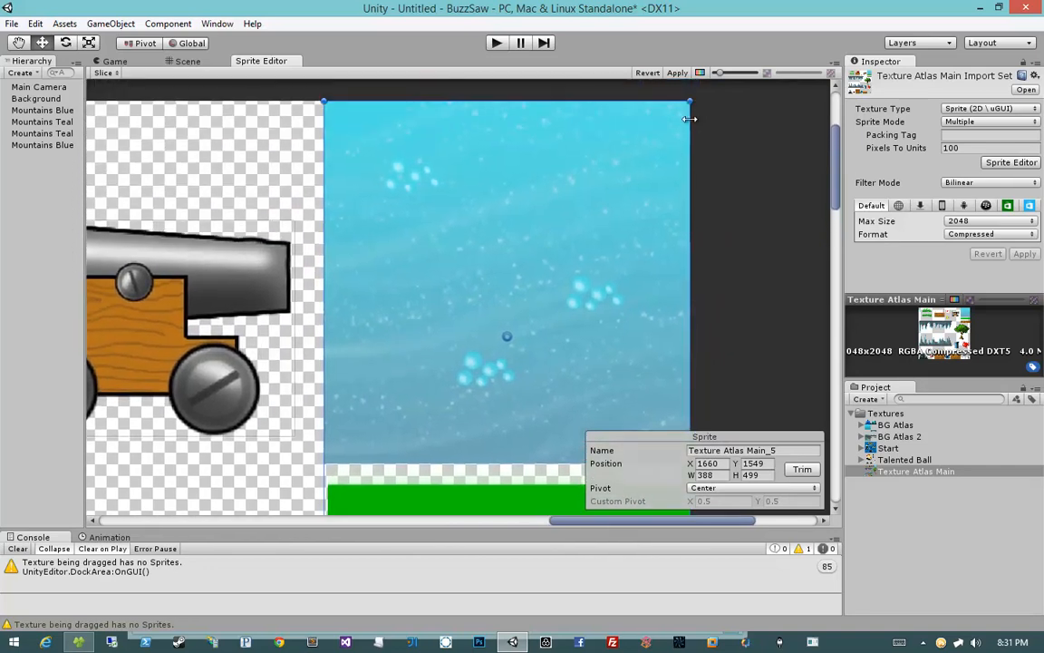
middle_drag(410, 235, 417, 104)
middle_drag(419, 191, 389, 143)
scroll(430, 281, up, 5)
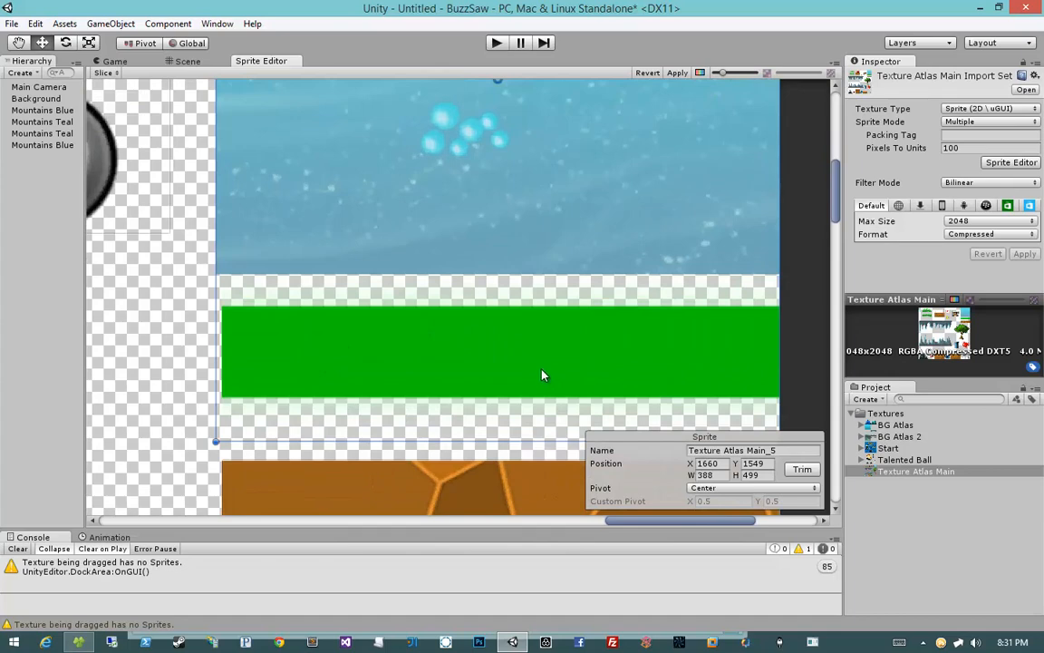
drag(338, 440, 352, 274)
scroll(351, 276, up, 10)
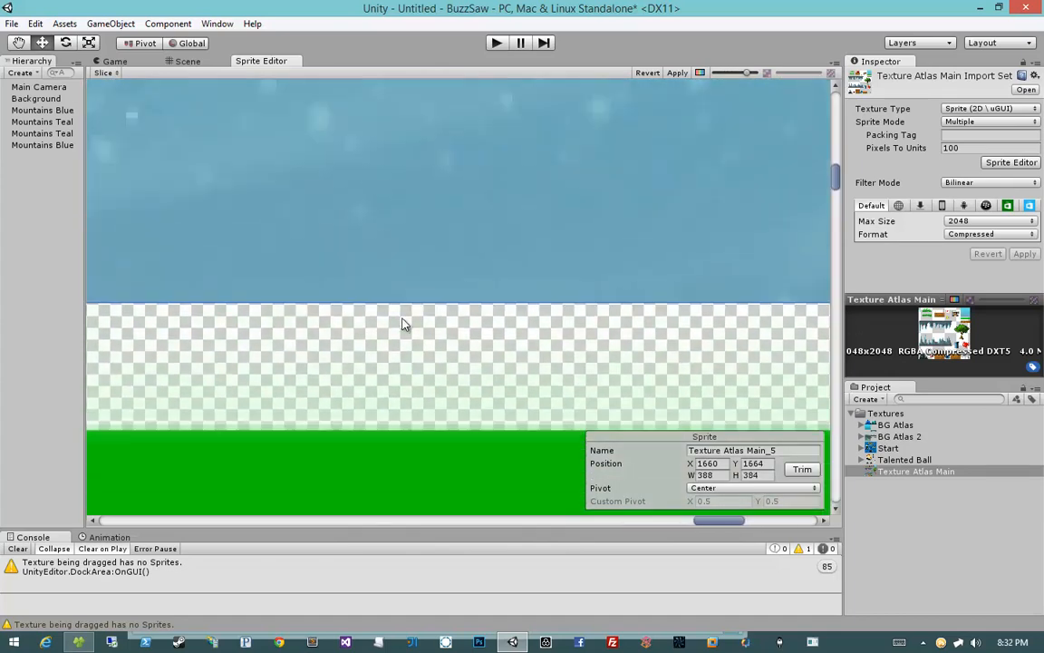
scroll(410, 303, down, 8)
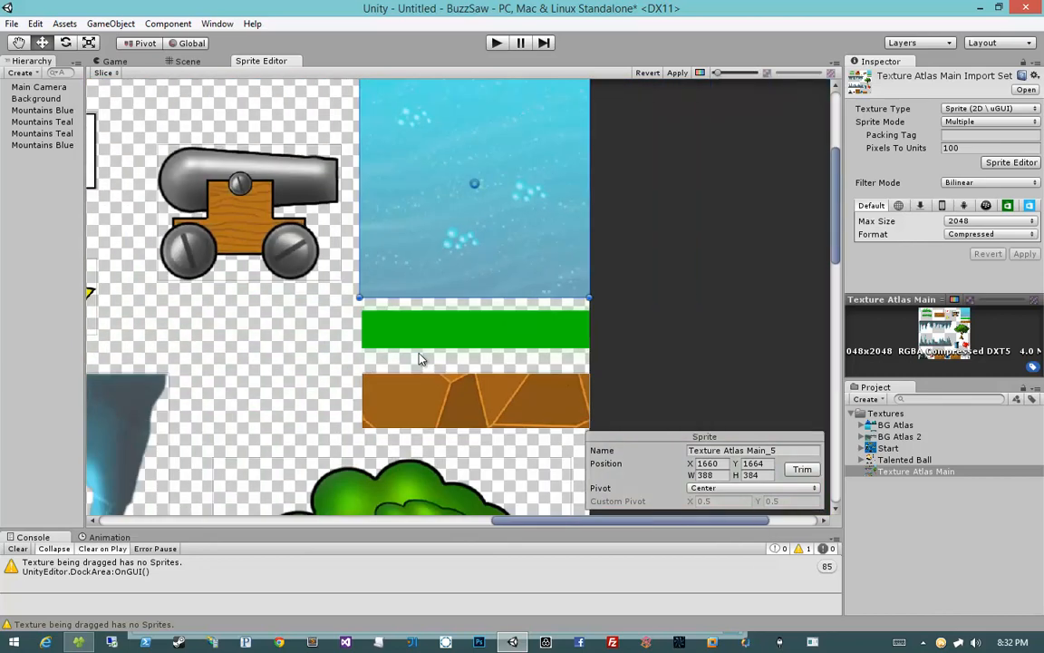
scroll(432, 293, down, 3)
scroll(444, 304, up, 3)
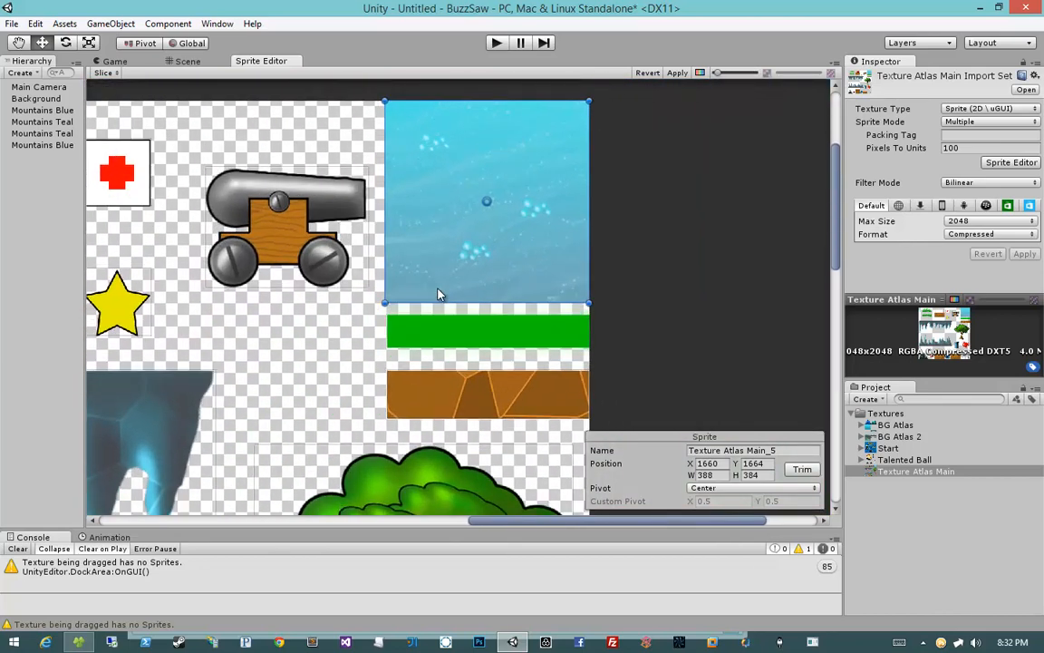
Step: Rename the water sprite as Water Trap
click(716, 450)
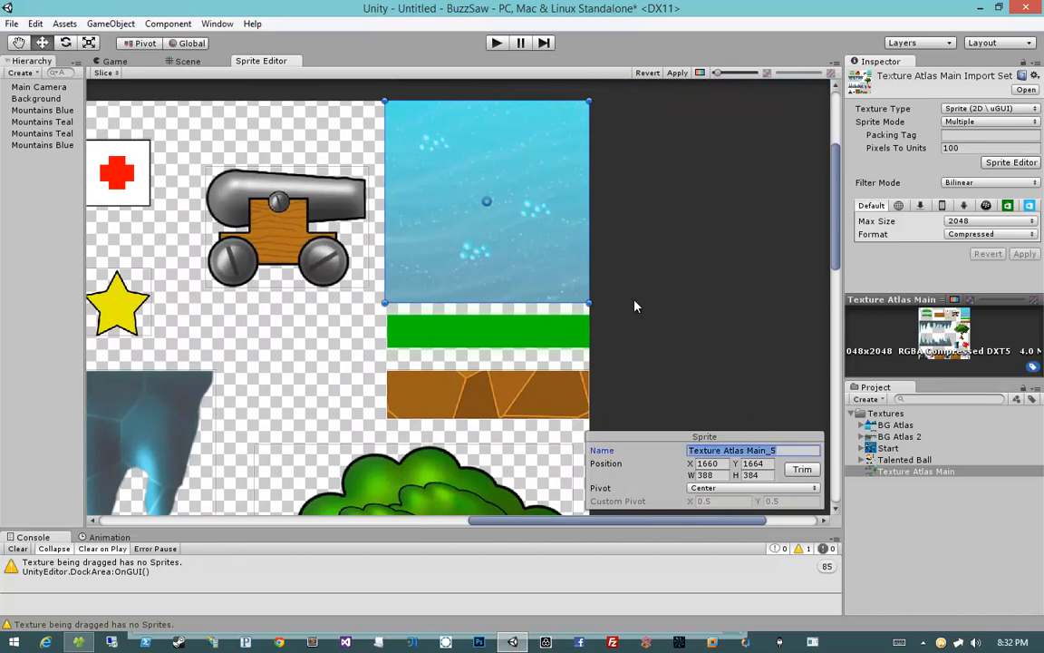
text(W)
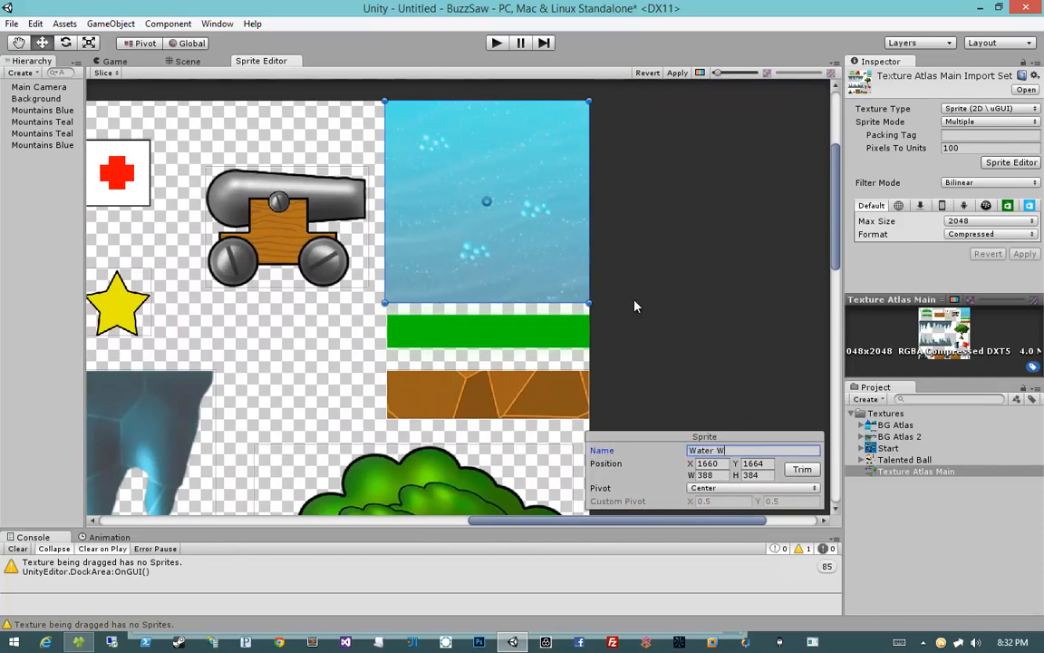
key(BackSpace)
text(Trap)
Step: Inspect the Water Trap sprite's edges up close
scroll(449, 260, up, 10)
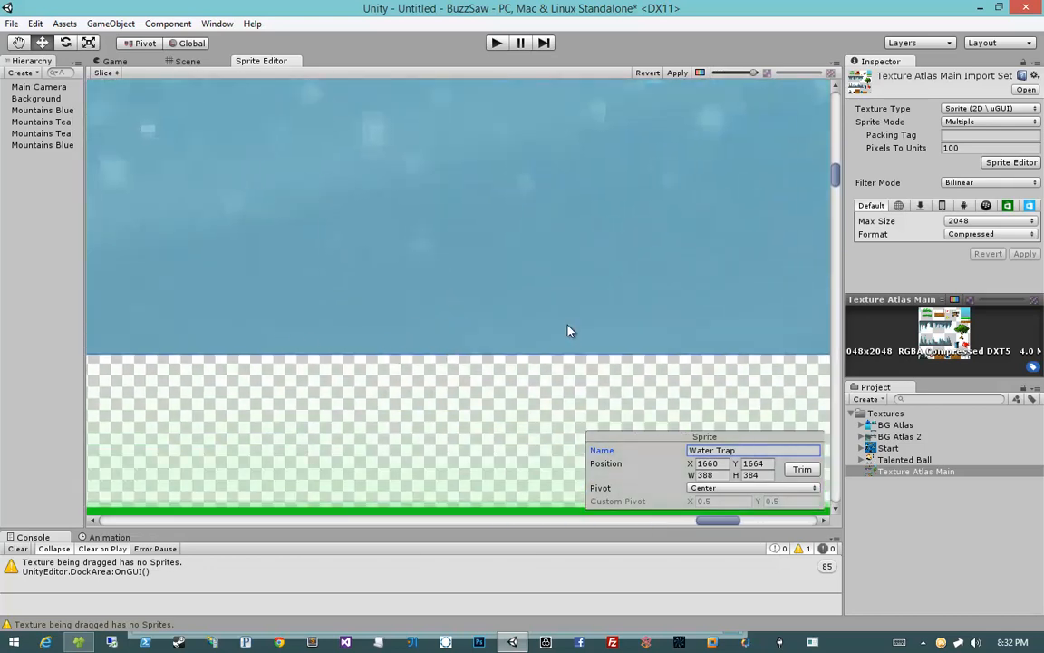
scroll(540, 327, up, 2)
scroll(477, 321, down, 4)
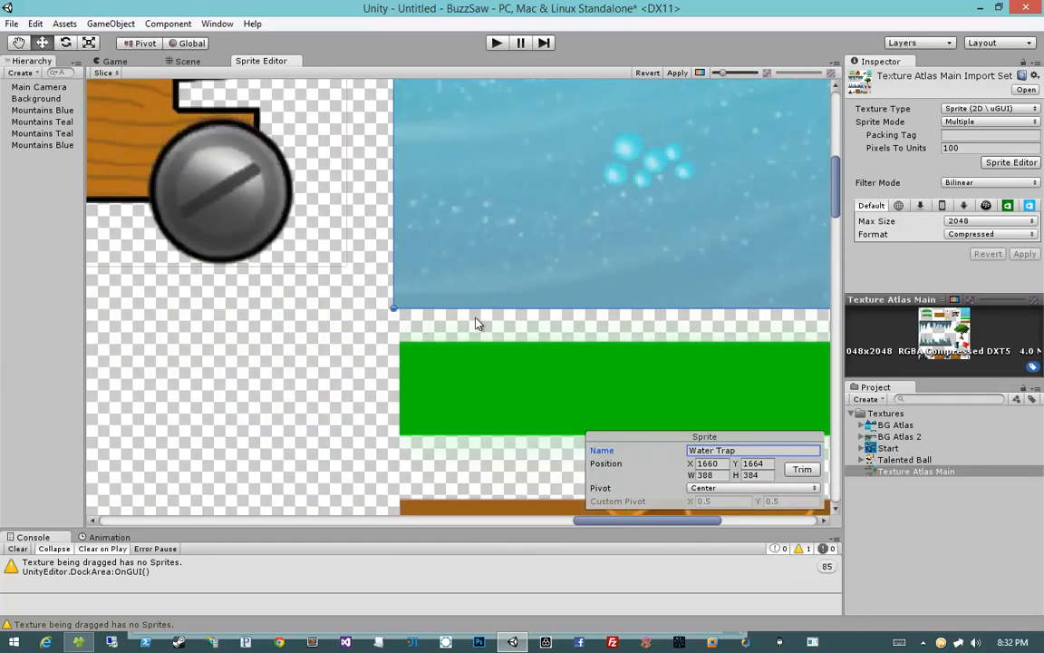
scroll(475, 320, up, 3)
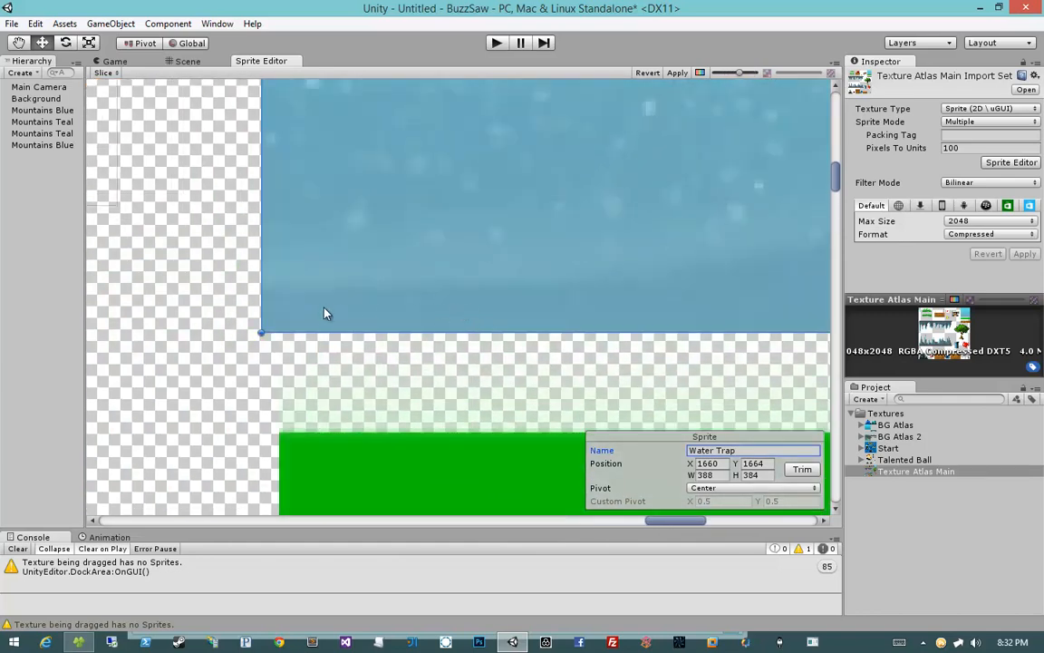
scroll(244, 311, up, 5)
middle_drag(261, 312, 565, 311)
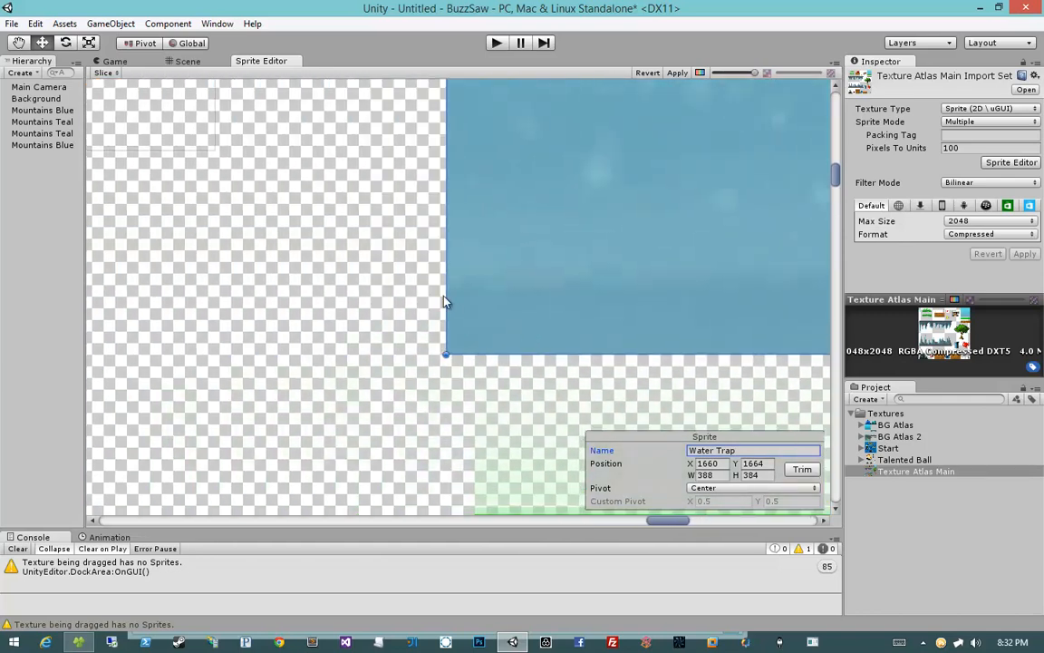
scroll(542, 305, down, 6)
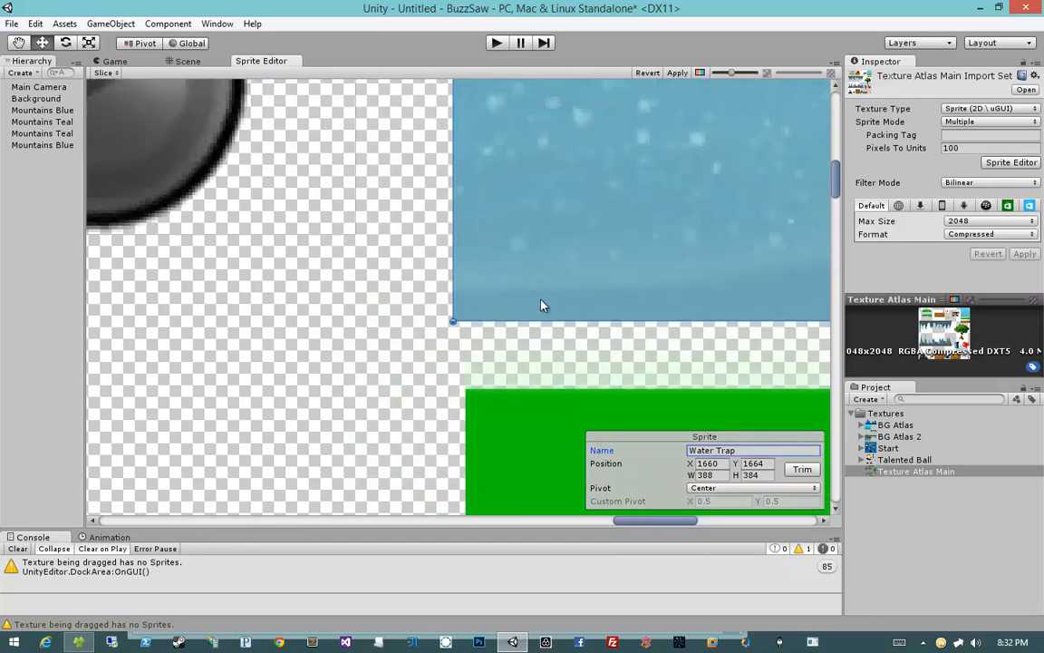
scroll(421, 389, up, 5)
scroll(495, 282, up, 3)
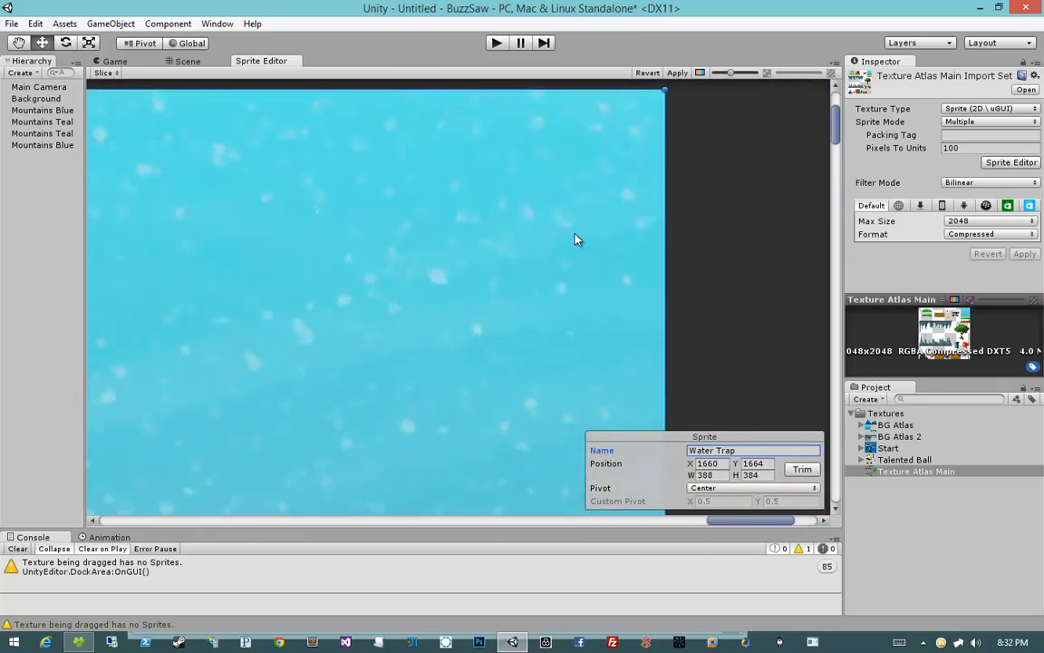
scroll(558, 233, down, 8)
middle_drag(394, 364, 623, 187)
scroll(605, 206, down, 8)
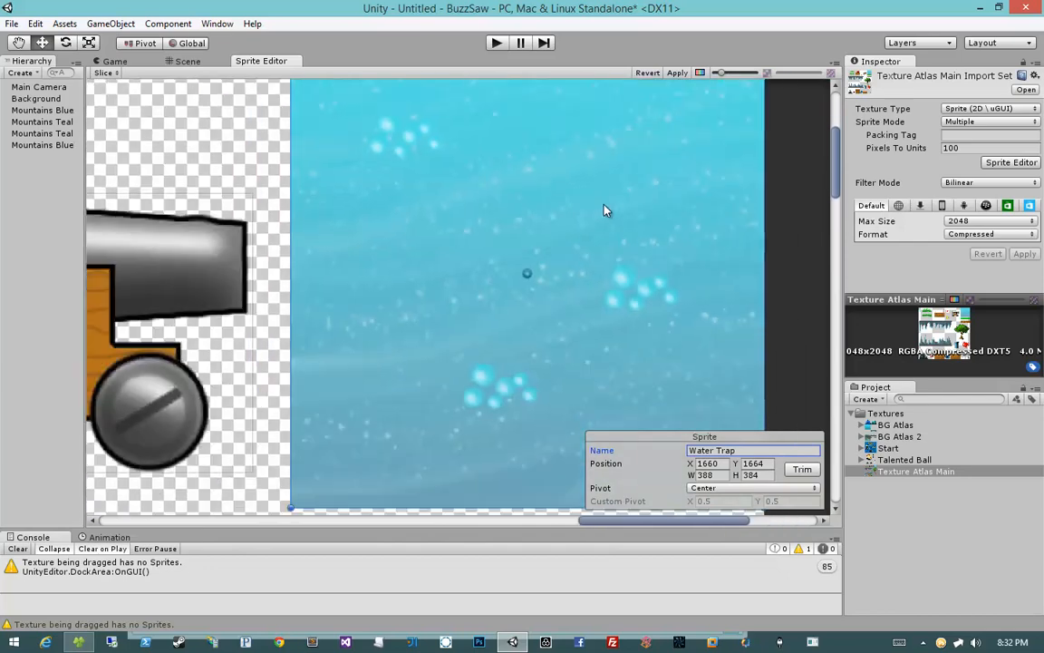
Step: Examine the grass strip below the Water Trap sprite up close
middle_drag(510, 293, 513, 199)
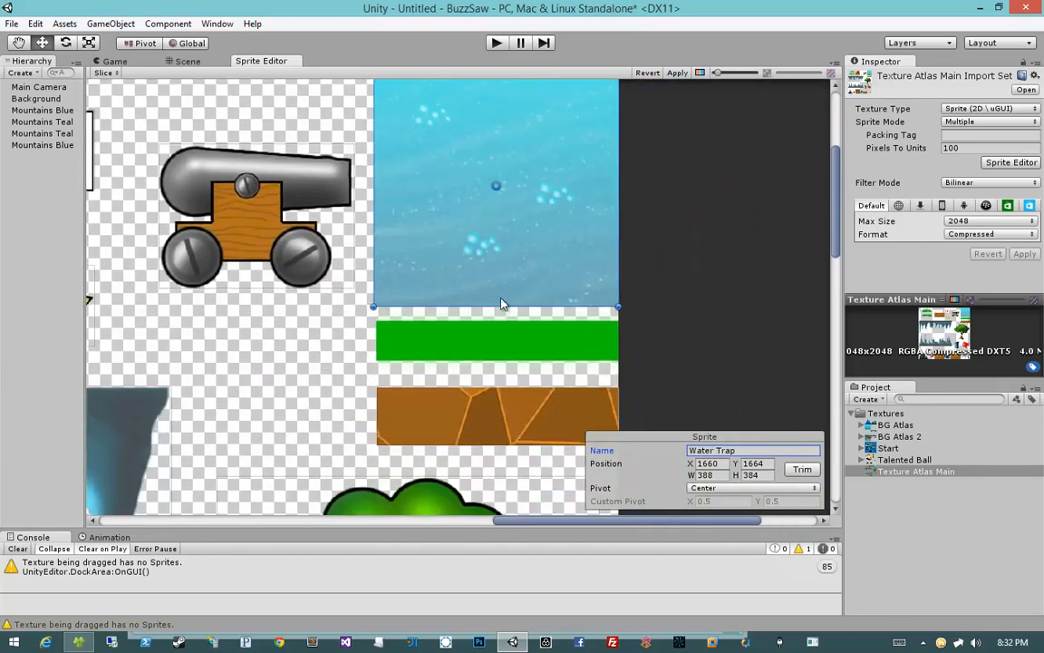
middle_drag(498, 272, 498, 210)
scroll(542, 288, up, 3)
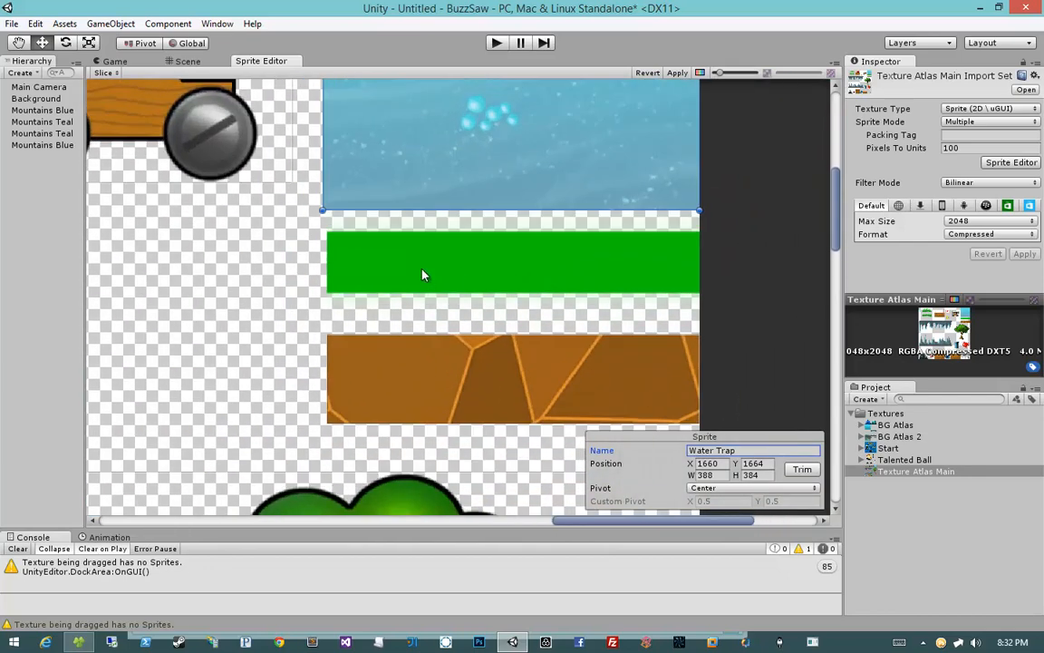
scroll(421, 275, up, 2)
middle_drag(610, 286, 565, 288)
scroll(456, 290, up, 1)
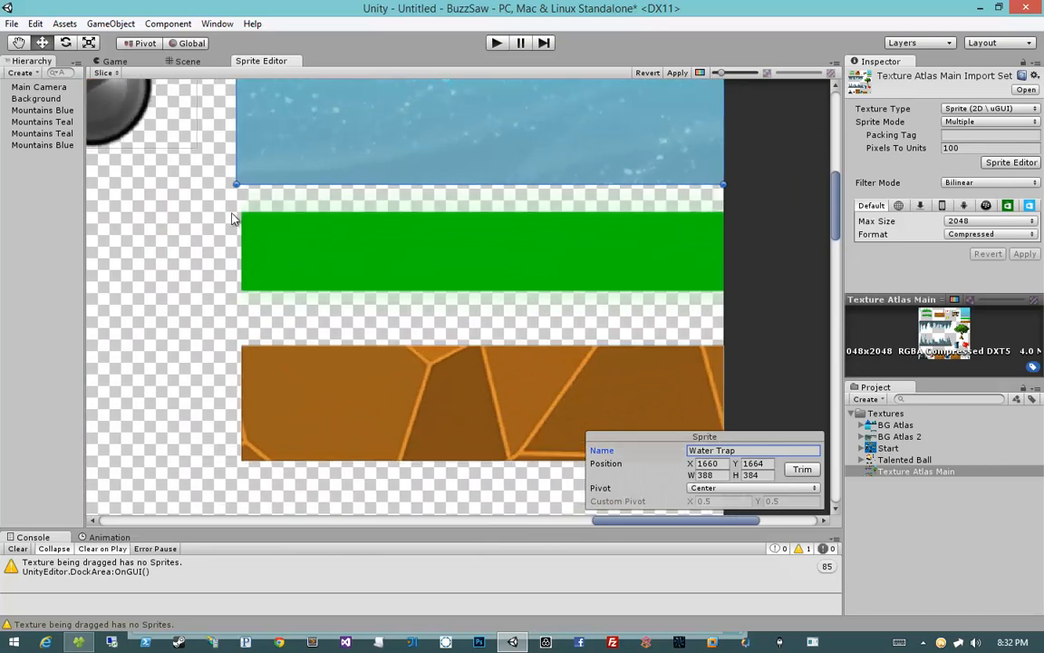
scroll(271, 221, up, 5)
middle_drag(258, 219, 544, 286)
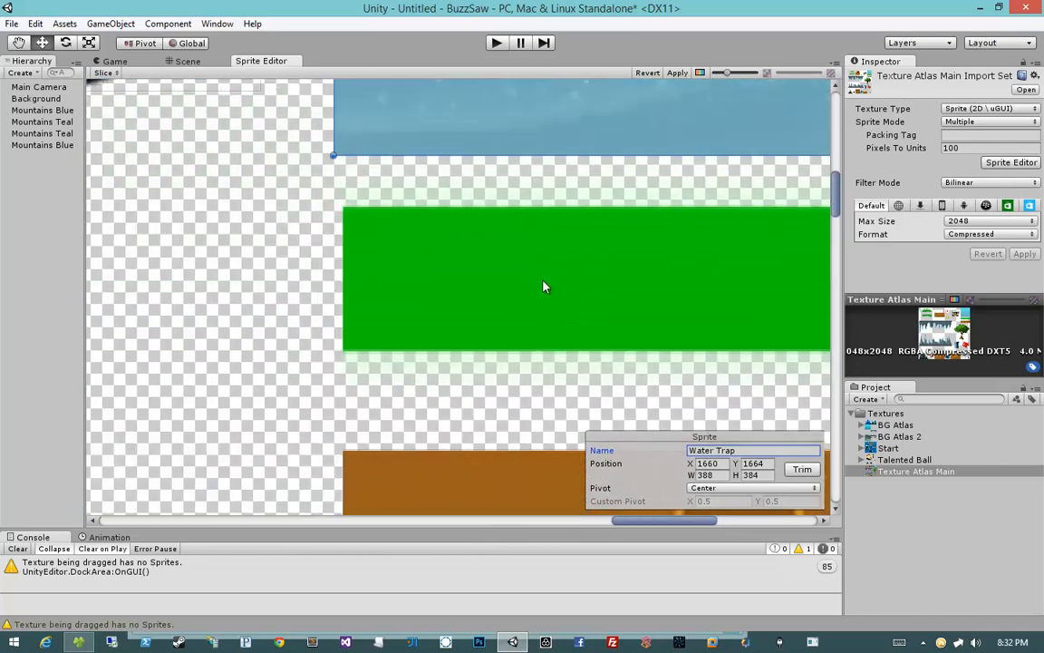
middle_drag(493, 258, 432, 276)
scroll(408, 288, down, 3)
scroll(408, 288, up, 4)
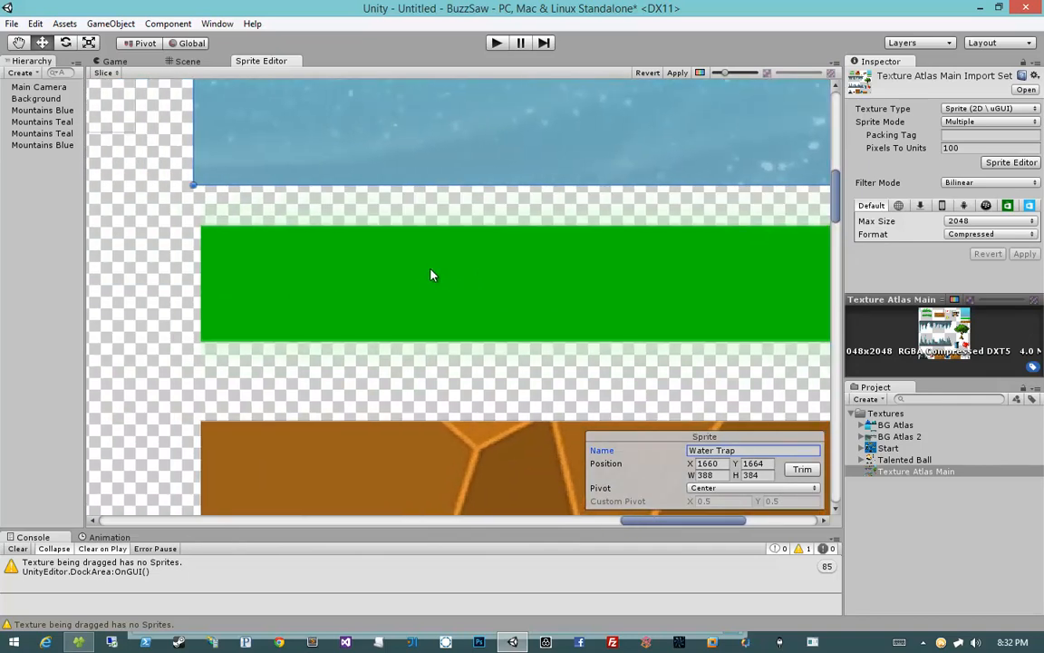
scroll(259, 236, up, 8)
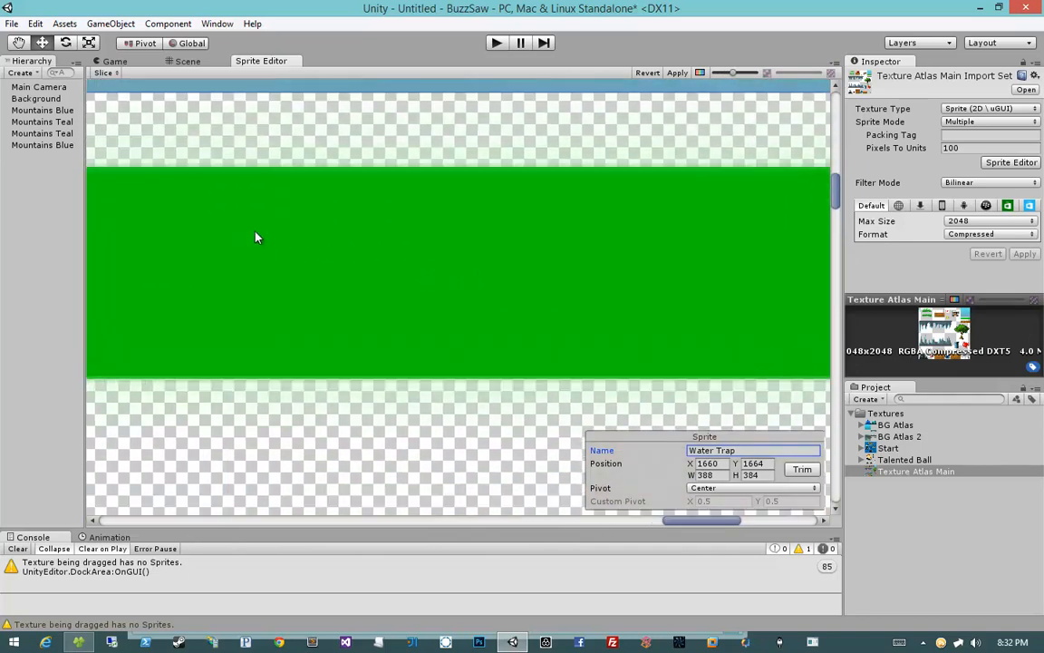
middle_drag(301, 261, 456, 282)
middle_drag(367, 248, 468, 268)
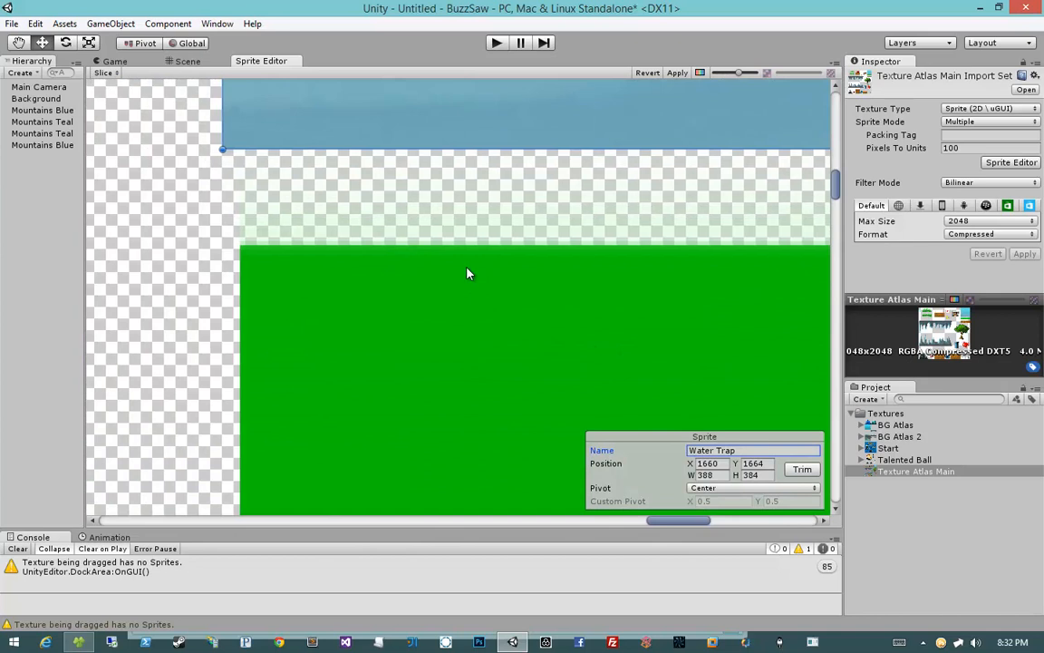
scroll(468, 272, up, 3)
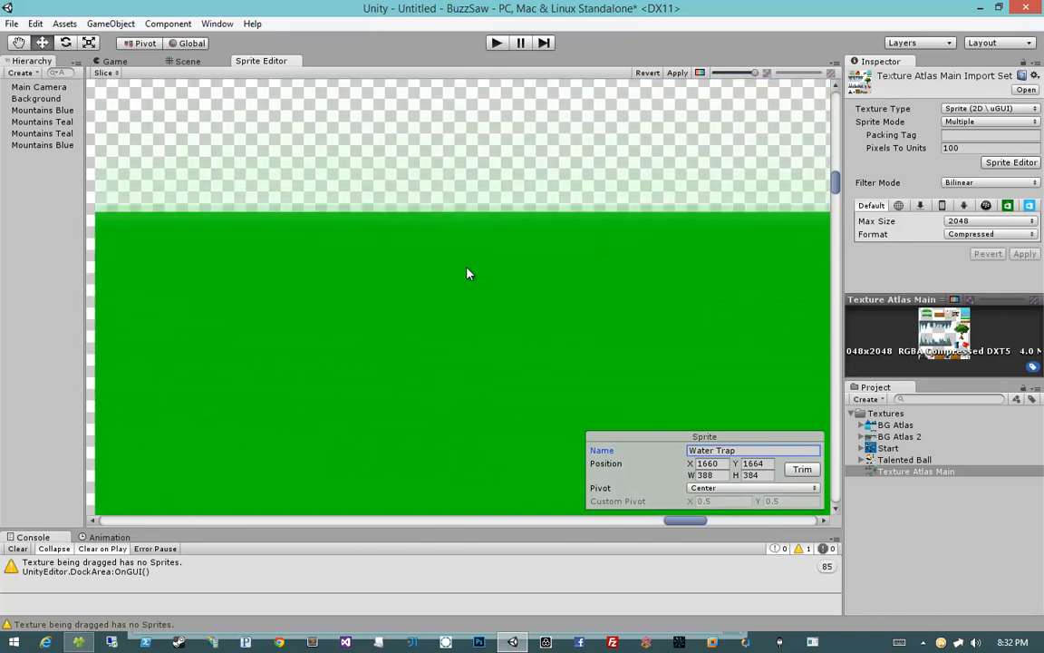
middle_drag(464, 270, 610, 331)
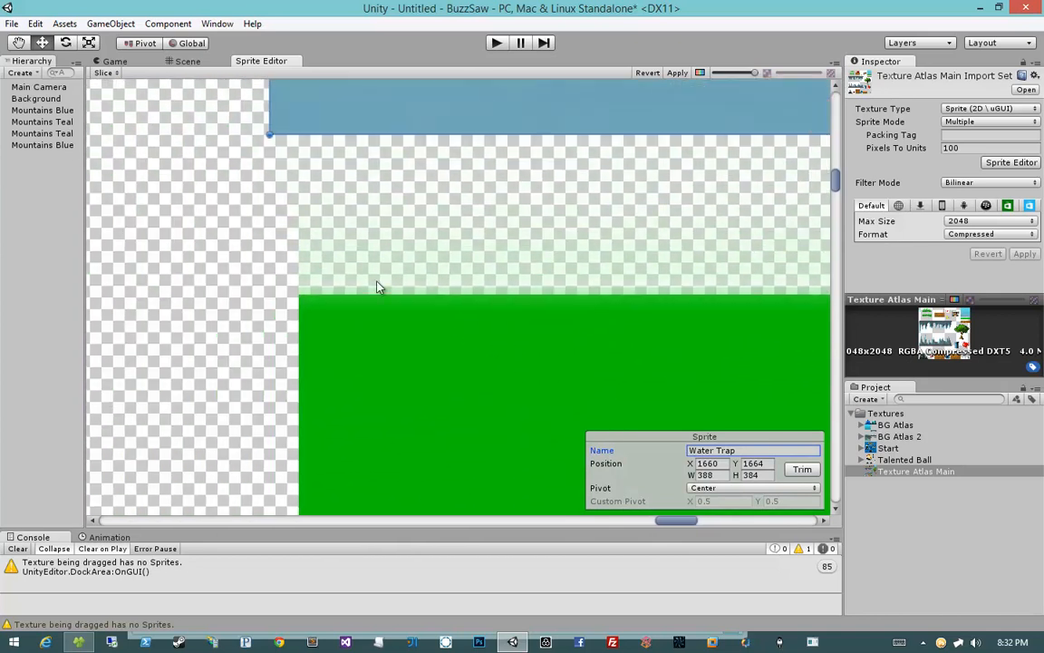
middle_drag(377, 284, 359, 164)
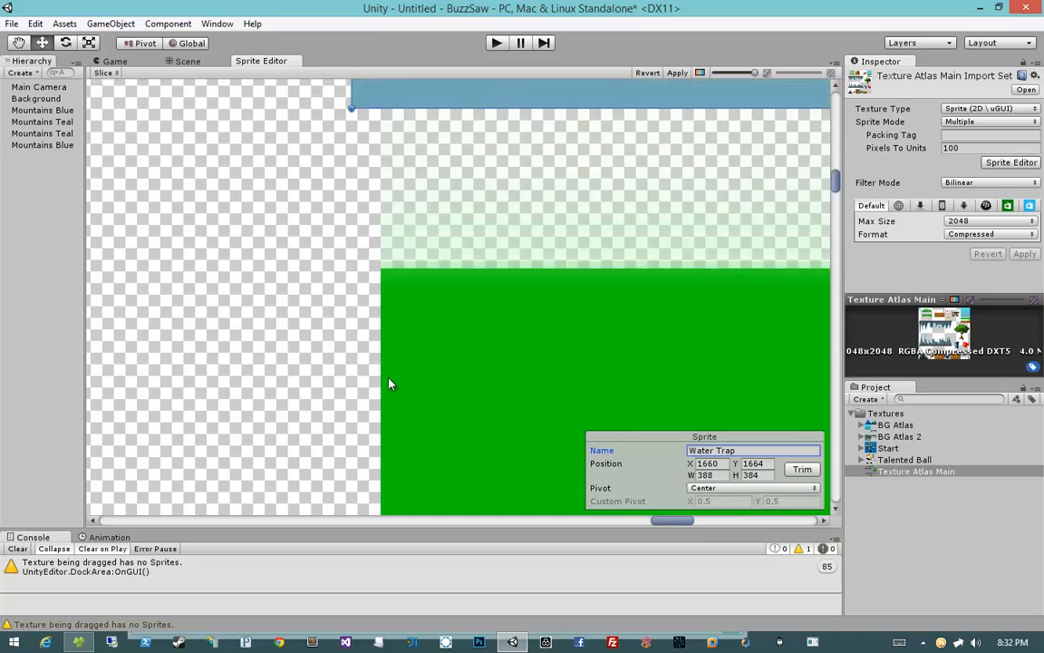
middle_drag(521, 264, 469, 270)
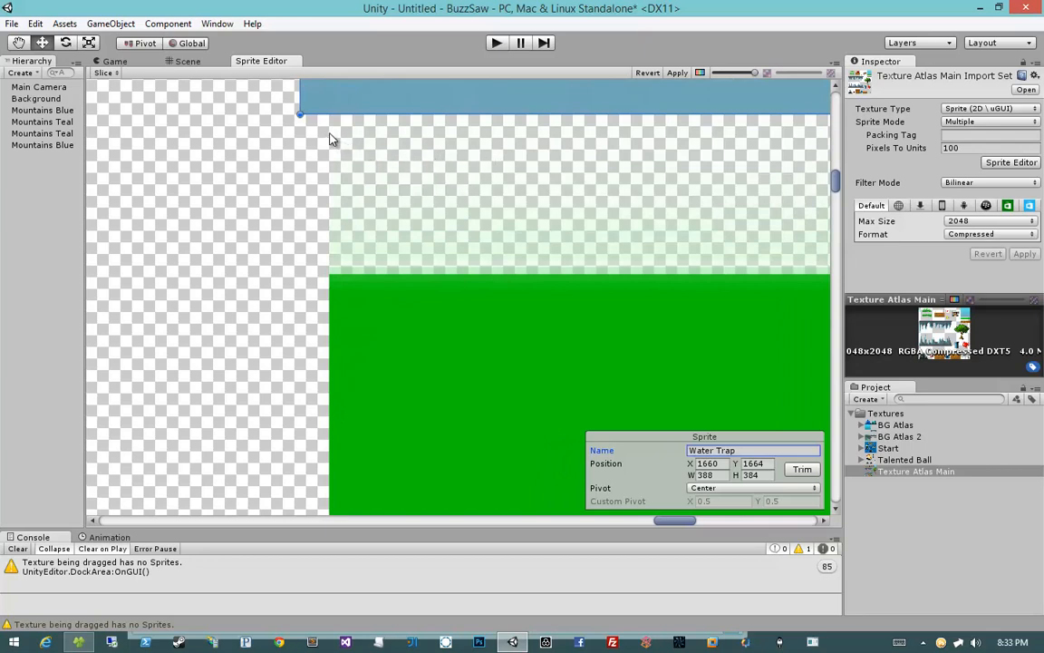
Step: Draw a new sprite rectangle about 86 by 41 px over the grass strip below the water
drag(330, 145, 955, 441)
middle_drag(649, 287, 546, 275)
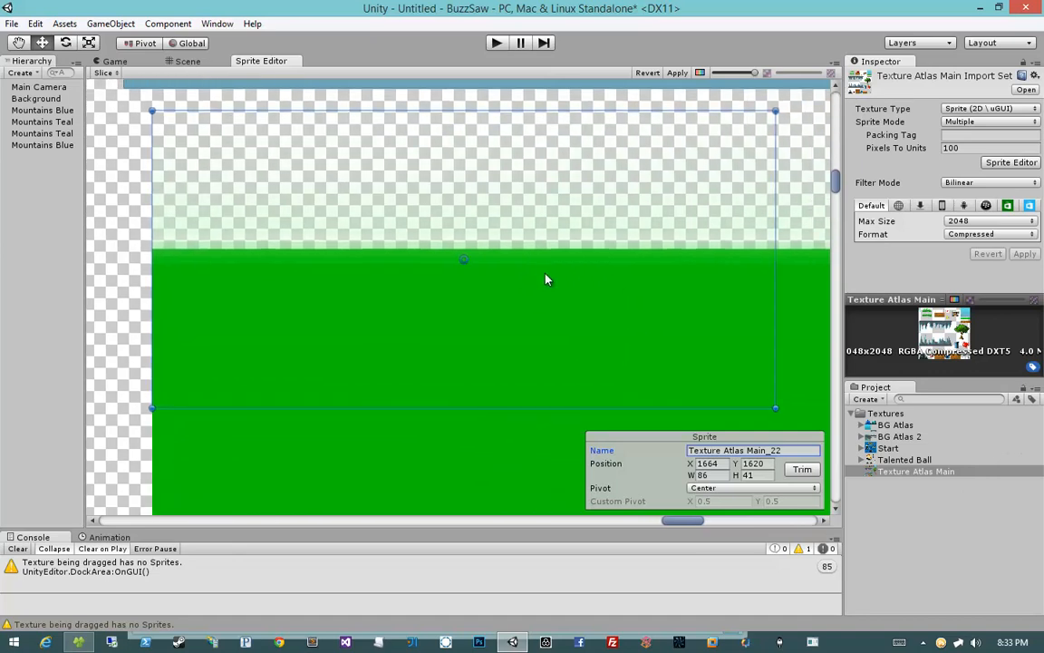
scroll(545, 274, down, 7)
scroll(545, 279, down, 4)
middle_drag(633, 303, 286, 286)
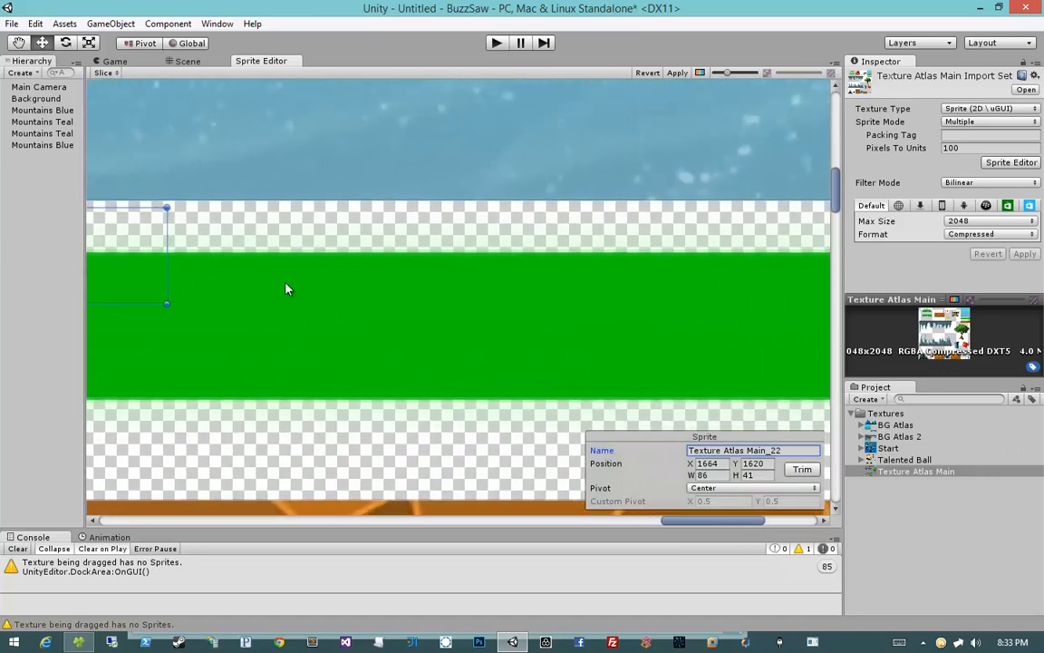
scroll(294, 283, down, 2)
Step: Stretch the grass sprite's right edge to a width of 384 px and its bottom edge to a height of 93 px
drag(231, 265, 772, 265)
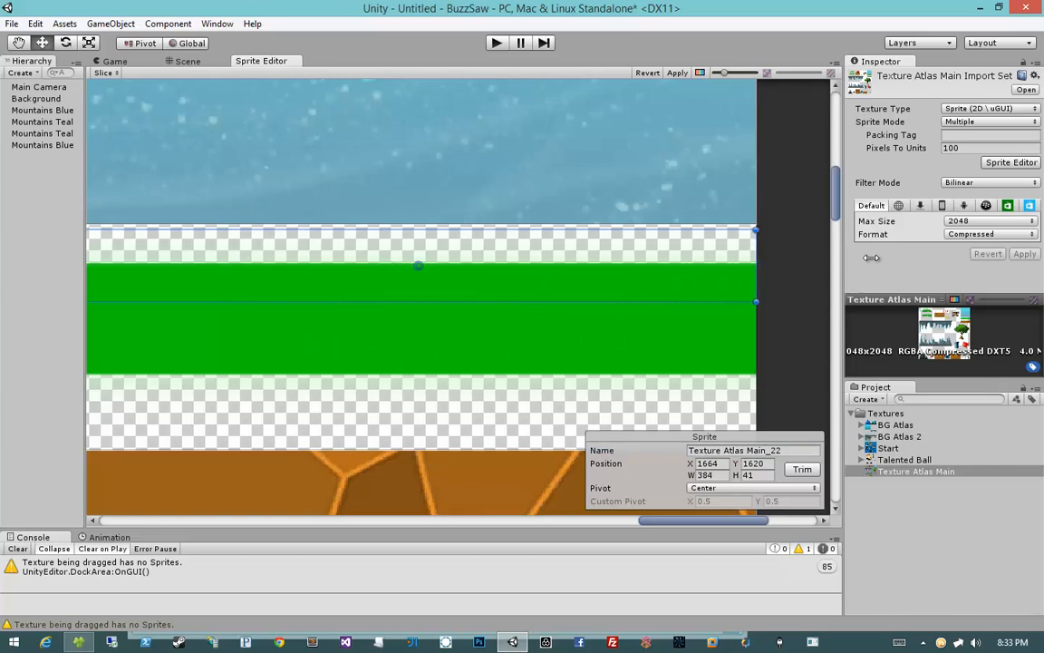
middle_drag(273, 366, 558, 334)
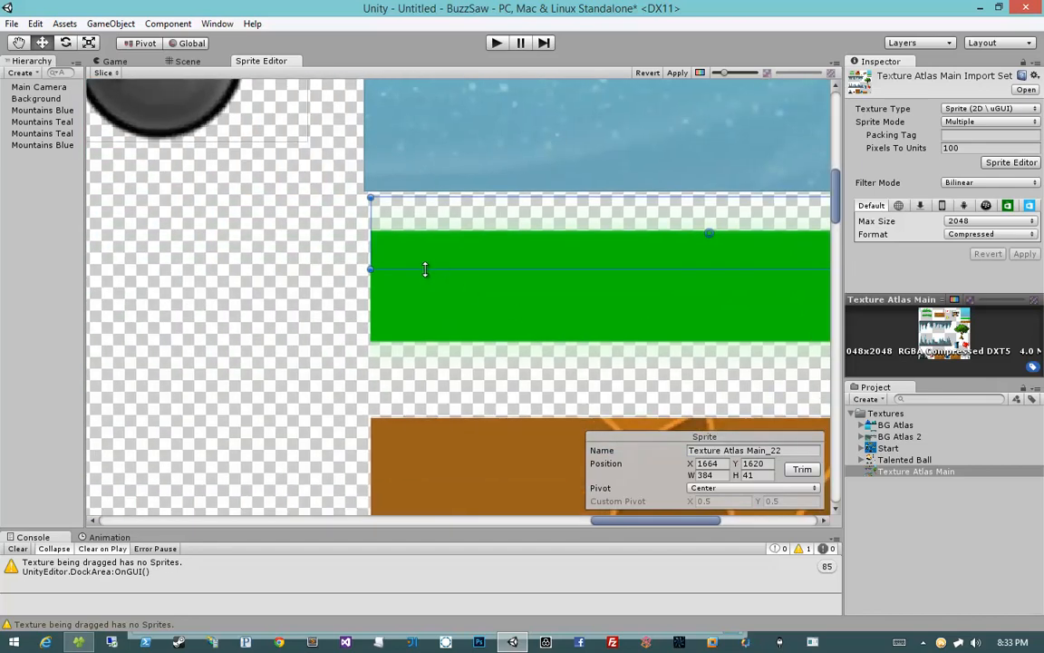
drag(426, 270, 418, 377)
scroll(368, 364, up, 4)
scroll(508, 175, down, 3)
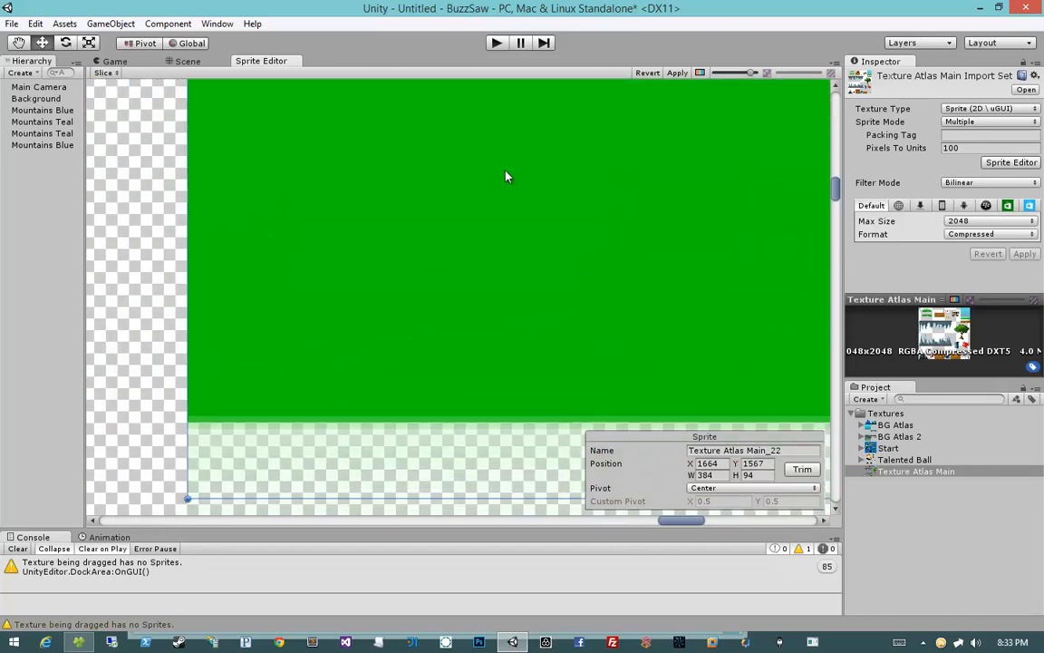
mouse_move(366, 323)
mouse_down()
mouse_move(366, 302)
mouse_move(365, 319)
mouse_up()
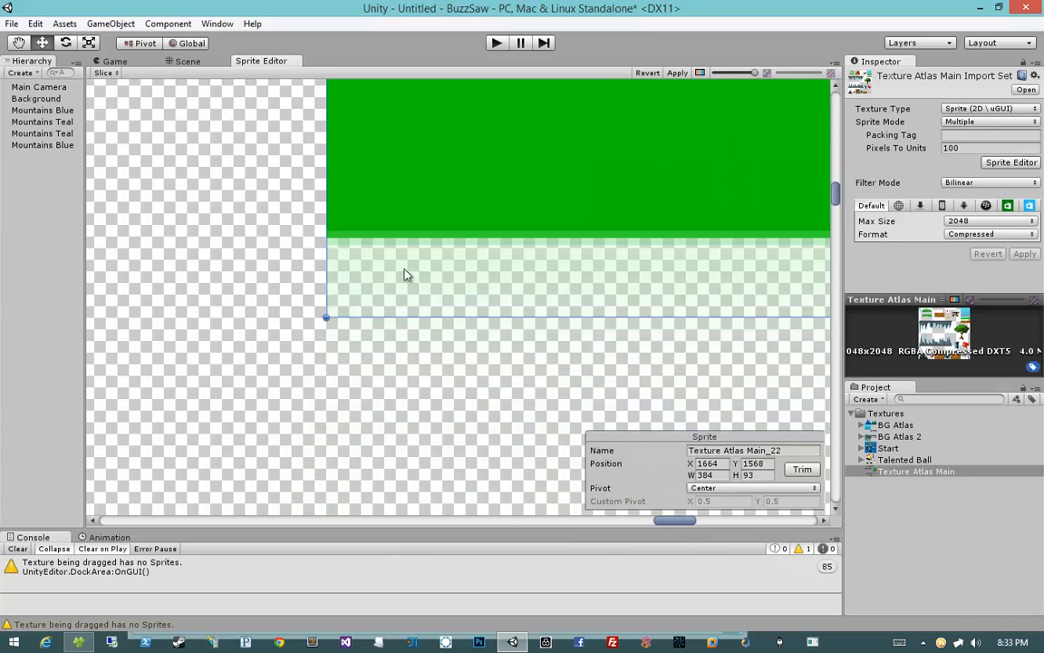
Step: Rename the grass strip sprite as Jump Pad
middle_drag(299, 257, 209, 309)
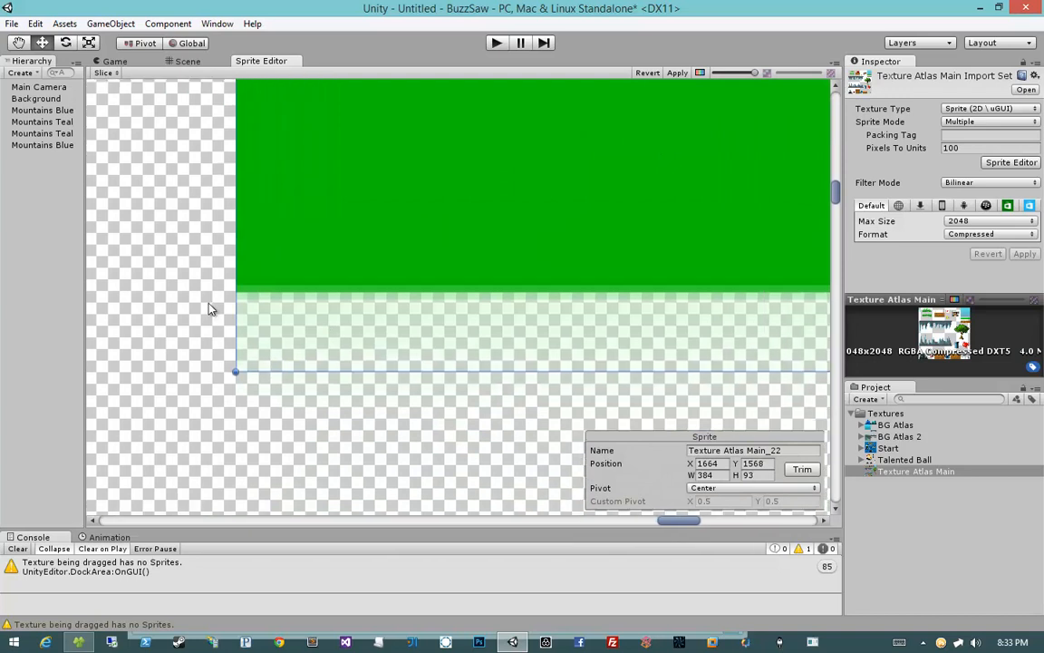
scroll(456, 300, down, 6)
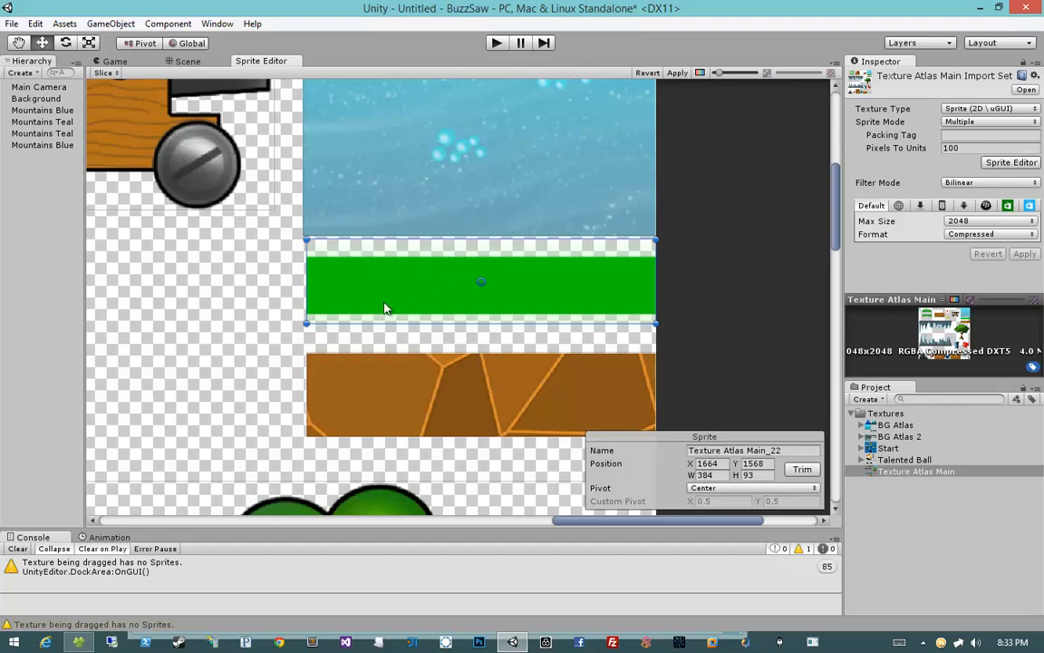
middle_drag(204, 368, 225, 286)
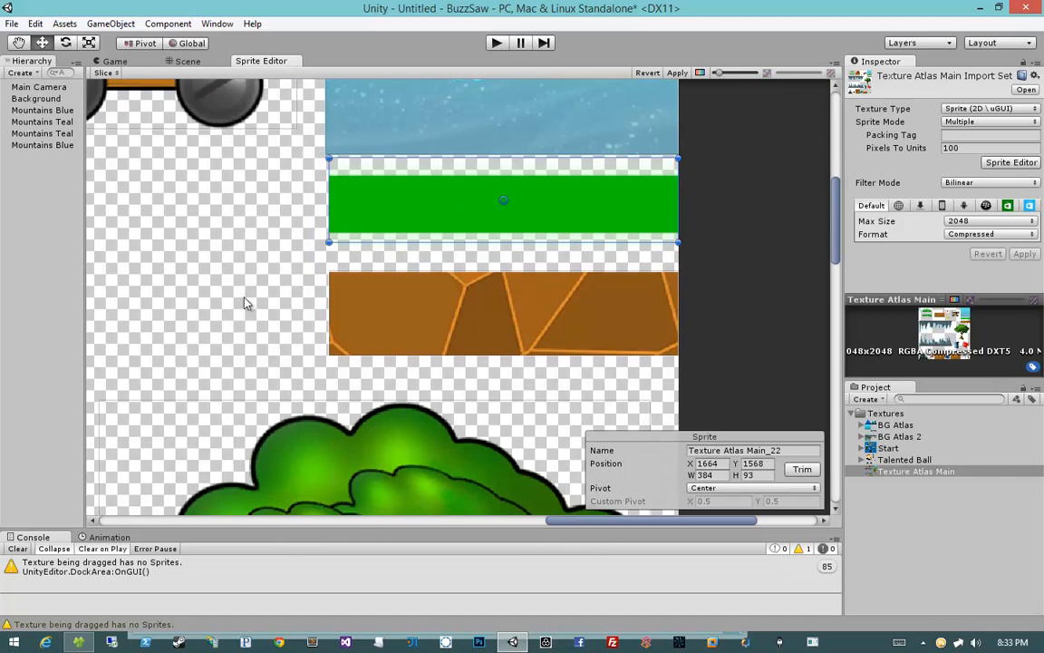
click(506, 282)
scroll(491, 315, up, 3)
scroll(490, 316, up, 1)
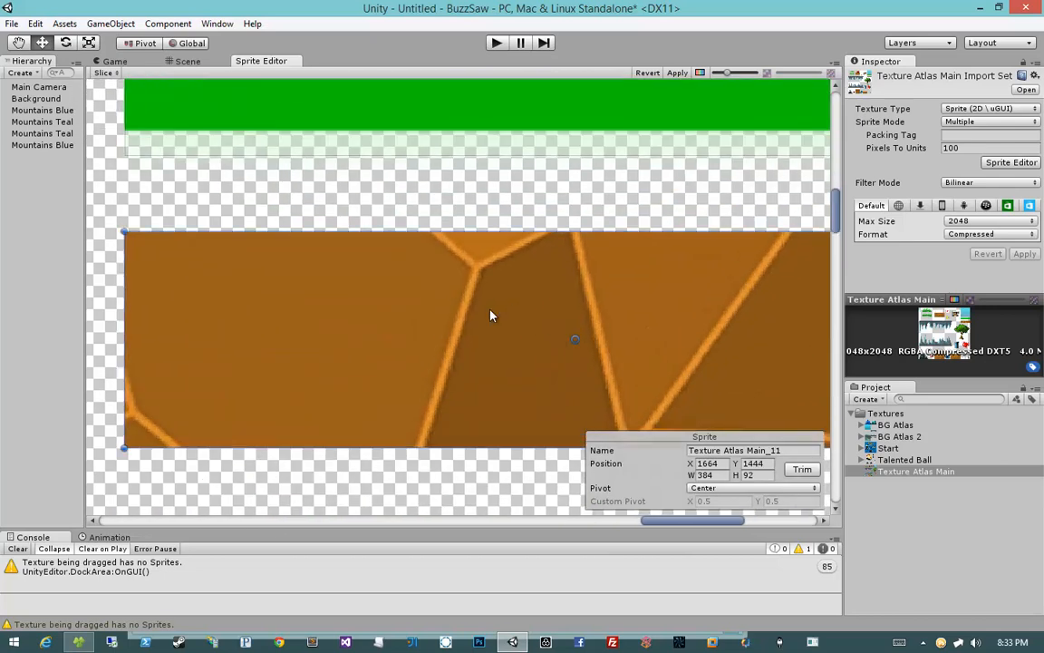
scroll(490, 315, down, 2)
scroll(490, 316, up, 2)
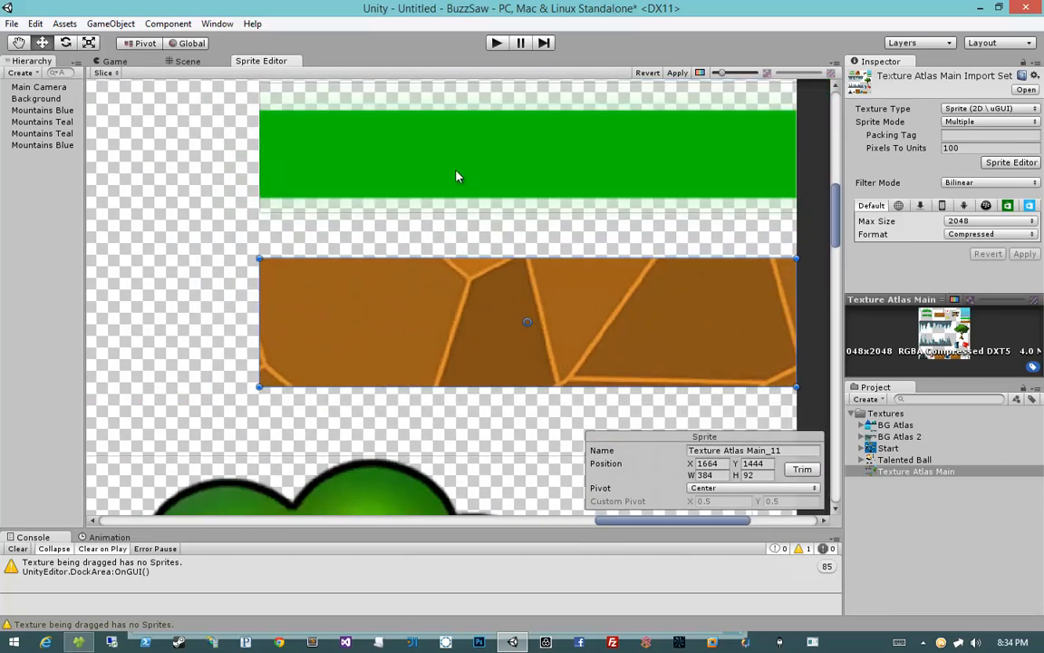
click(409, 151)
text(Jump Pad)
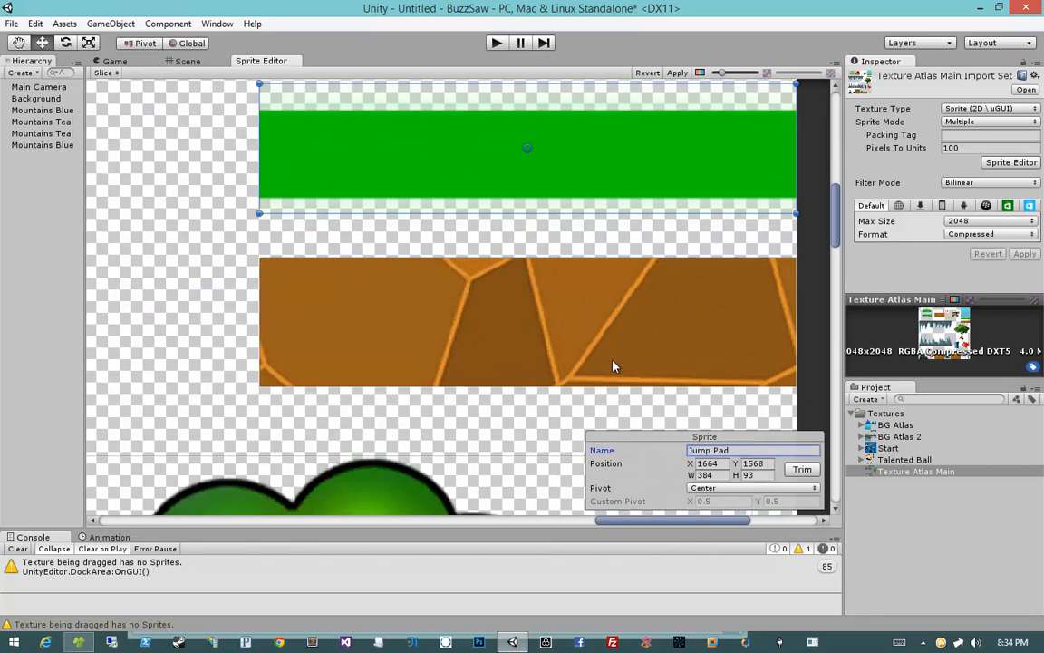
Step: Select the brown dirt strip sprite and rename it as Dirt
click(612, 362)
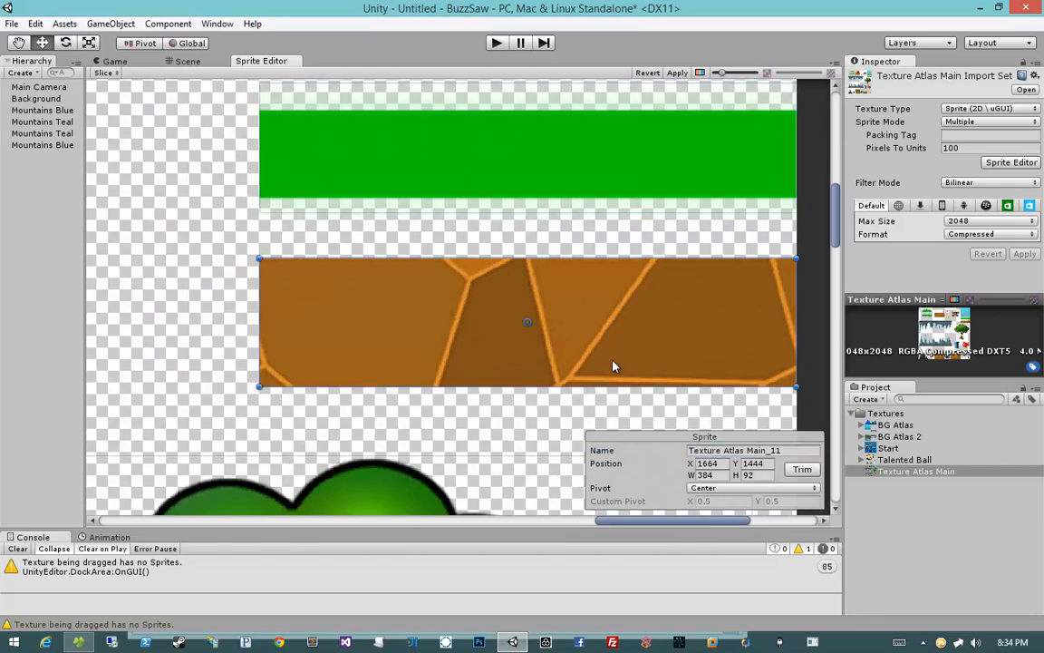
middle_drag(613, 366, 556, 297)
click(521, 297)
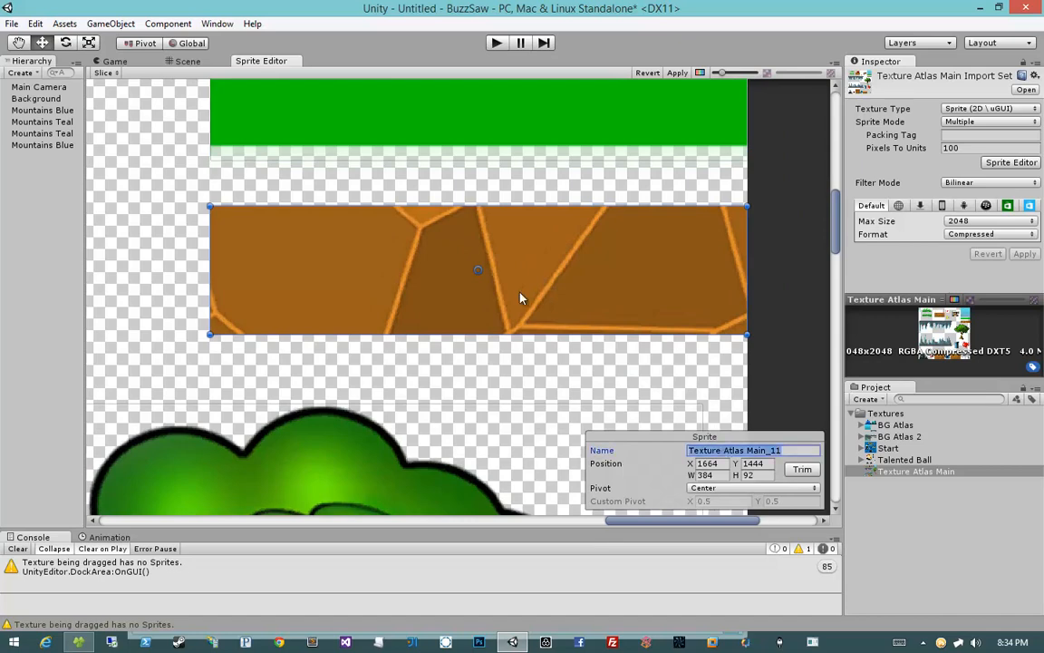
text(Dirt)
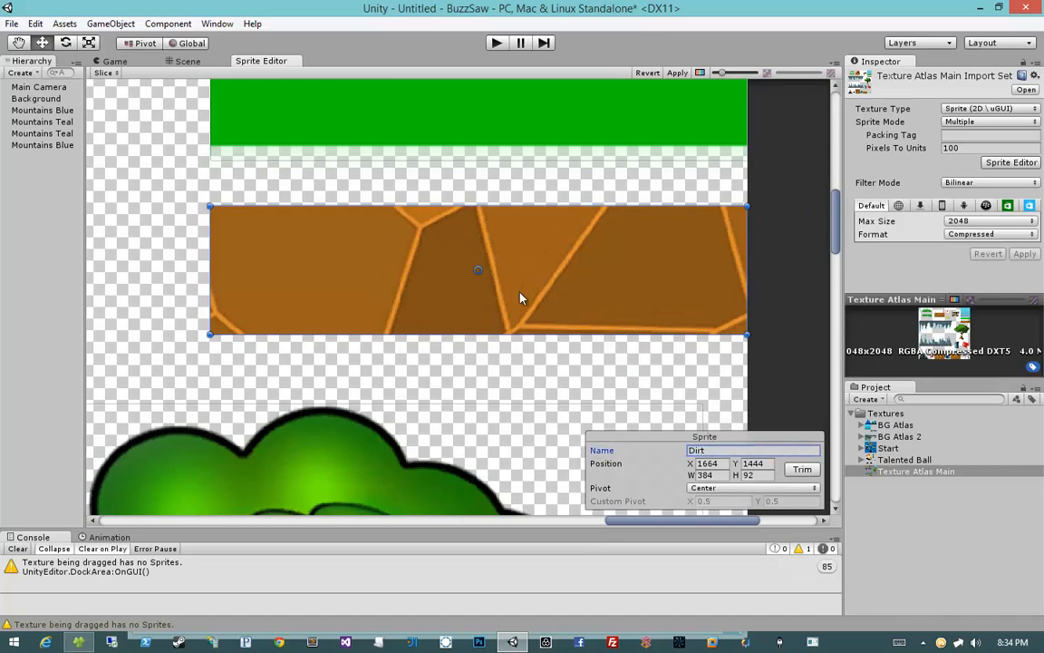
Step: Select the tree sprite and rename it as Tree
scroll(521, 298, up, 8)
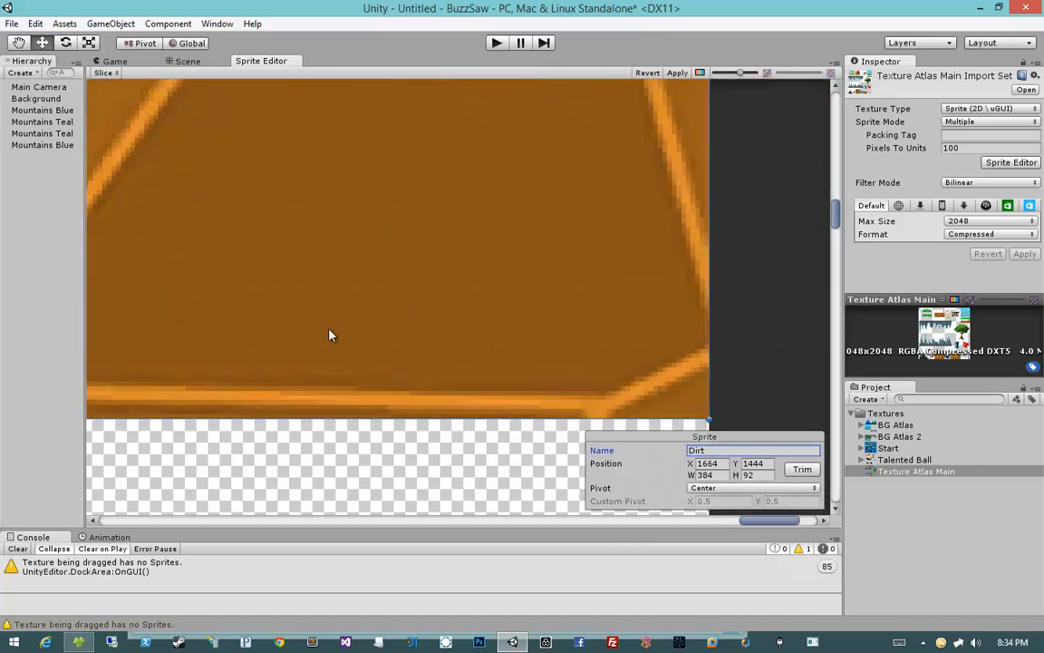
scroll(440, 337, down, 5)
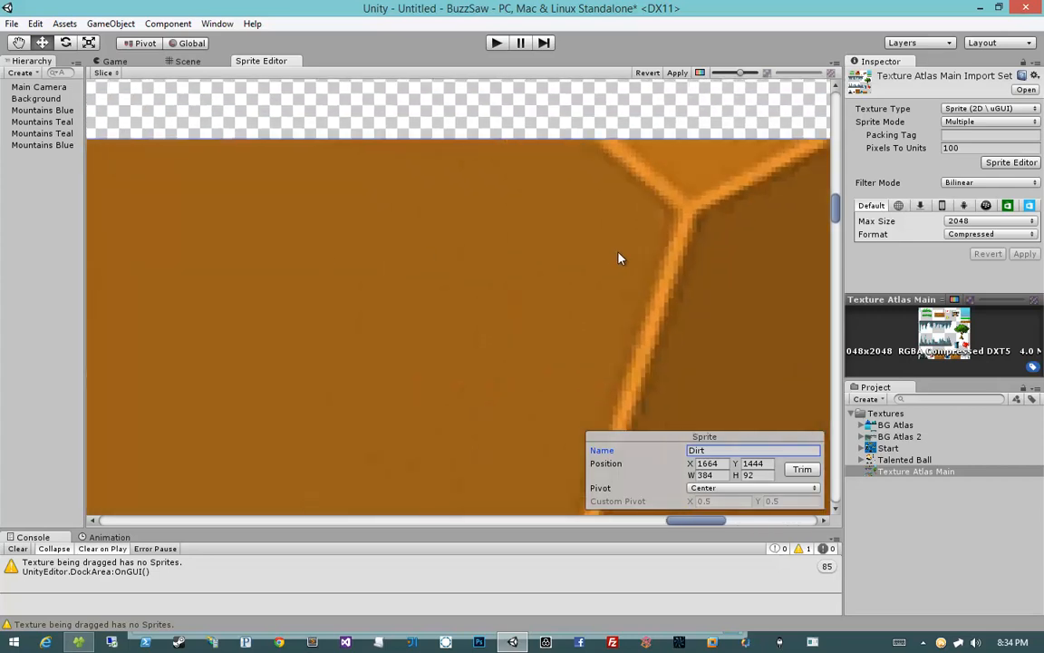
scroll(573, 273, down, 5)
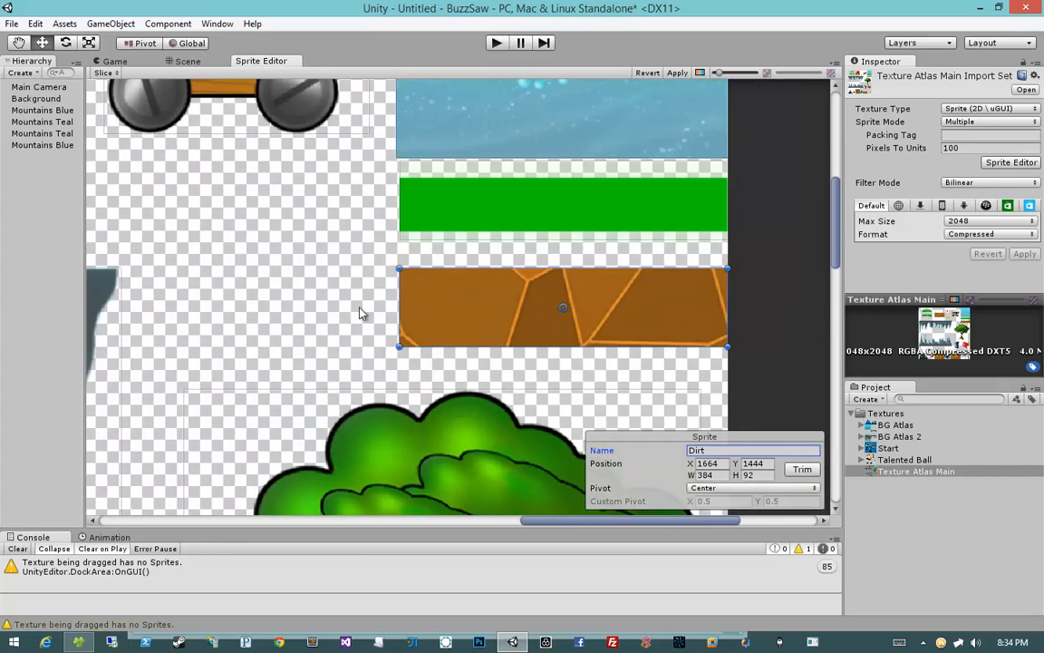
middle_drag(362, 310, 389, 214)
scroll(371, 308, down, 4)
click(463, 389)
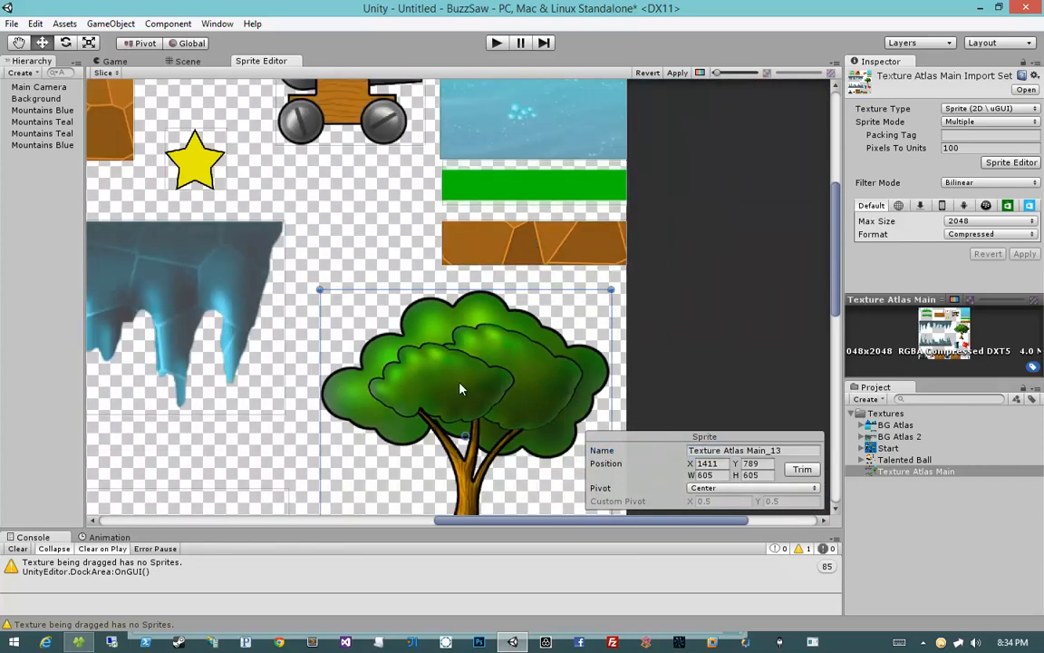
scroll(471, 272, up, 4)
middle_drag(484, 193, 484, 225)
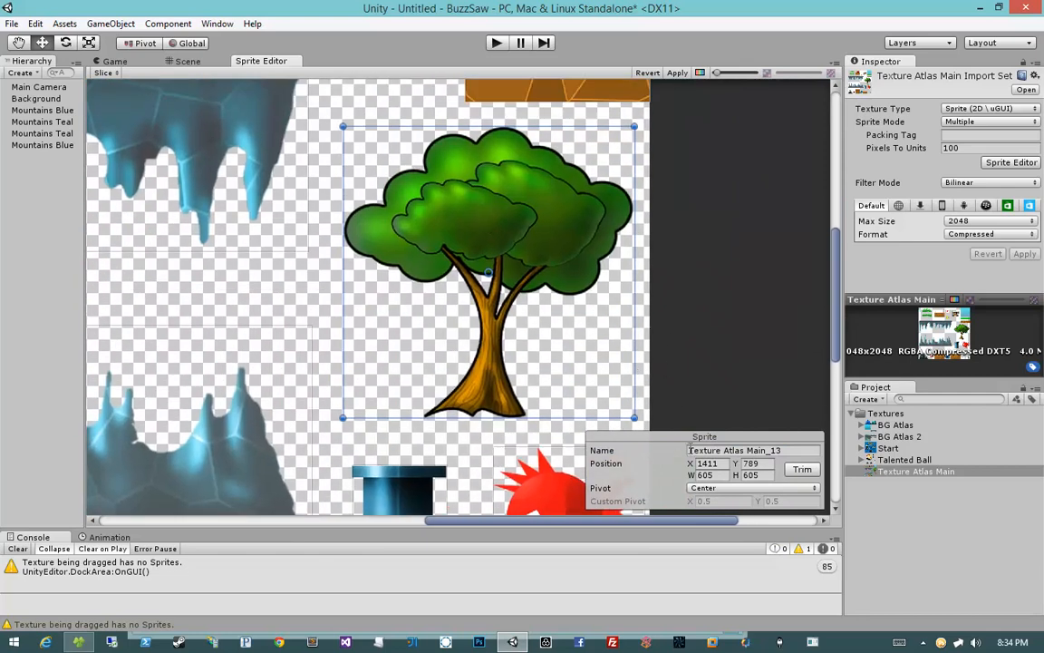
click(689, 450)
text(Tree)
Step: Select the red spiky fish sprite and rename it as Bad Fish
middle_drag(561, 289, 609, 321)
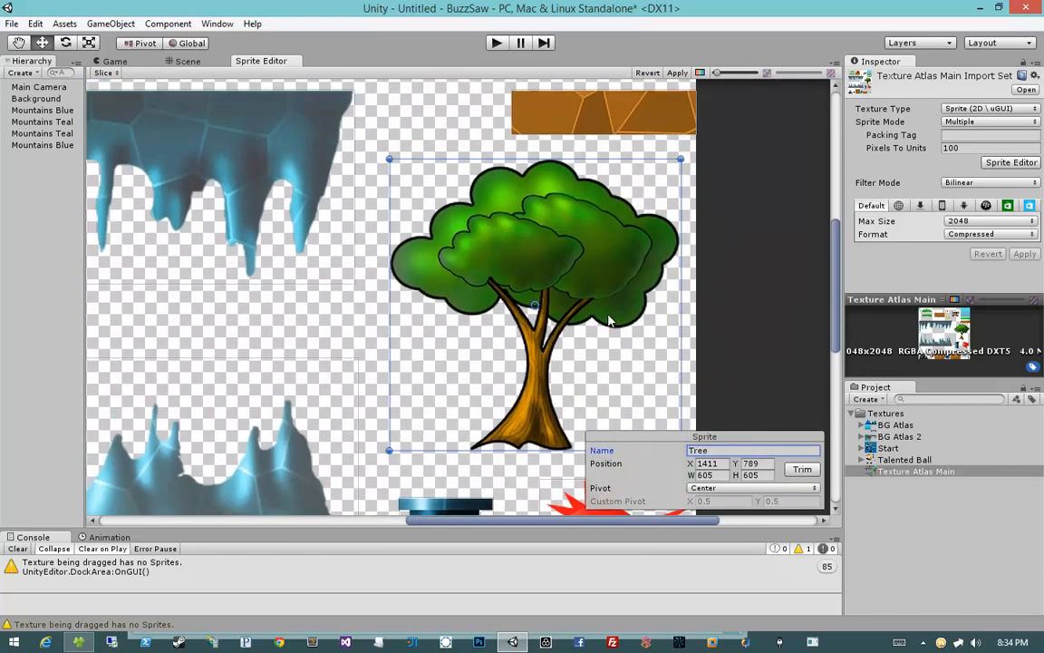
middle_drag(624, 364, 542, 245)
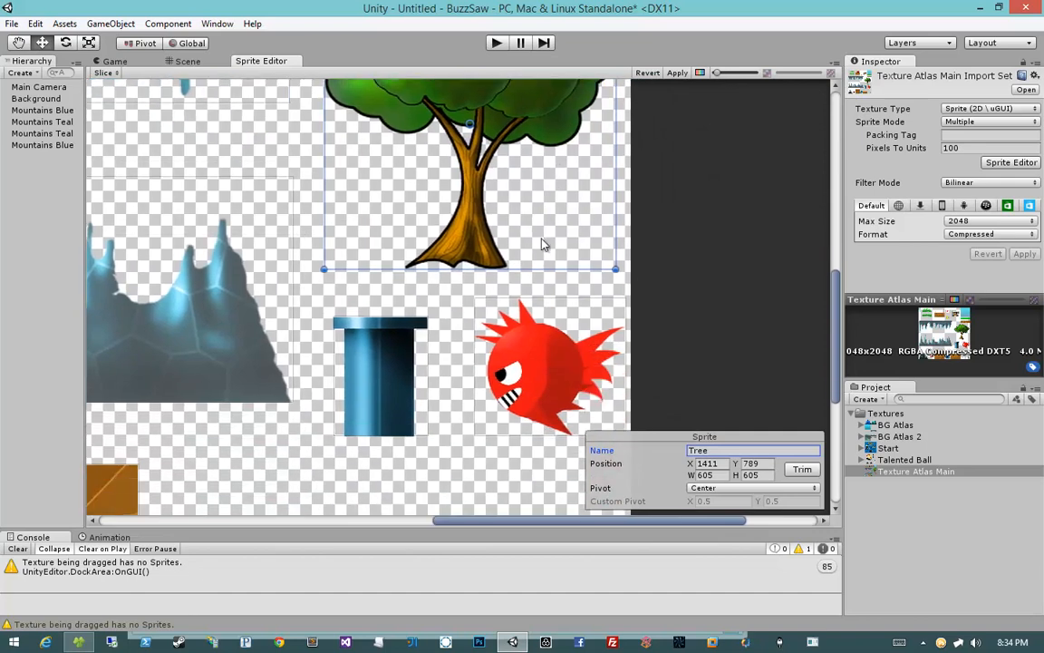
click(538, 346)
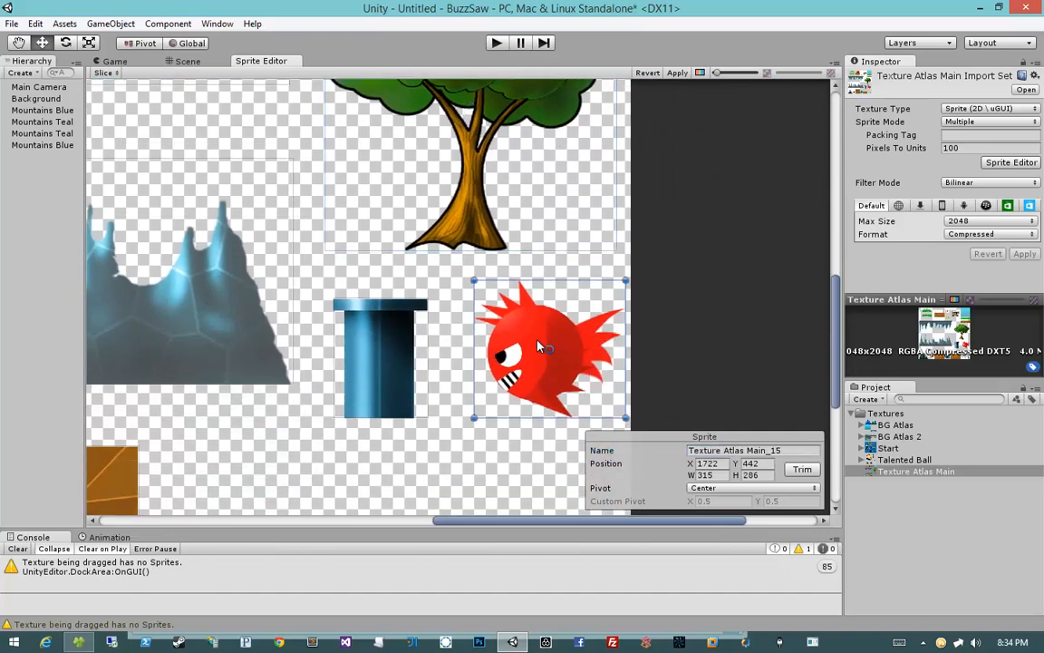
click(741, 451)
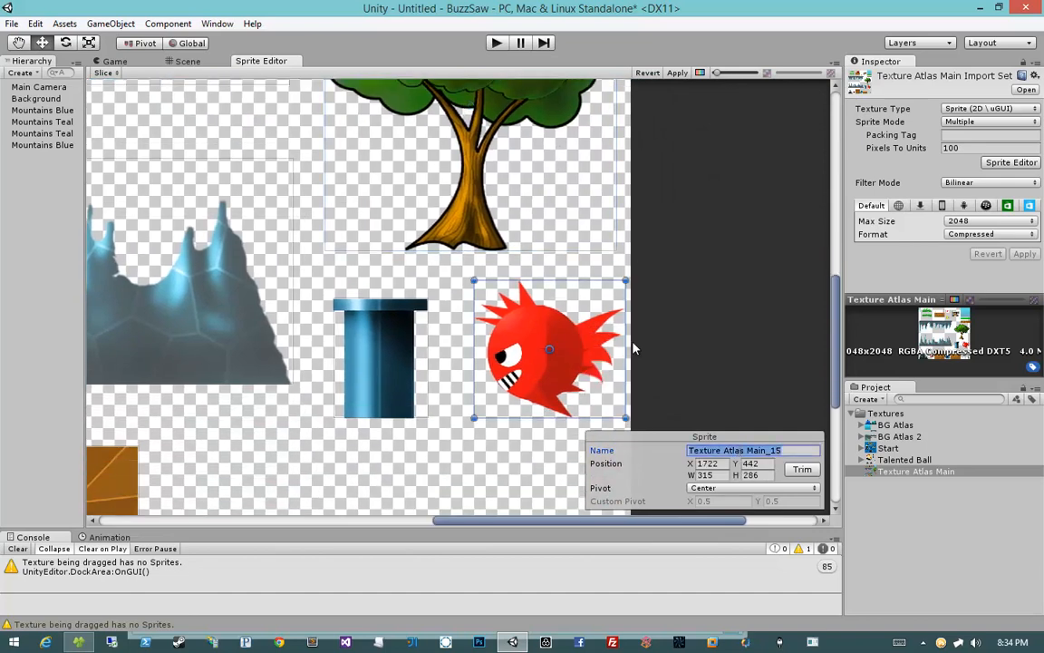
scroll(569, 307, up, 8)
scroll(422, 224, down, 5)
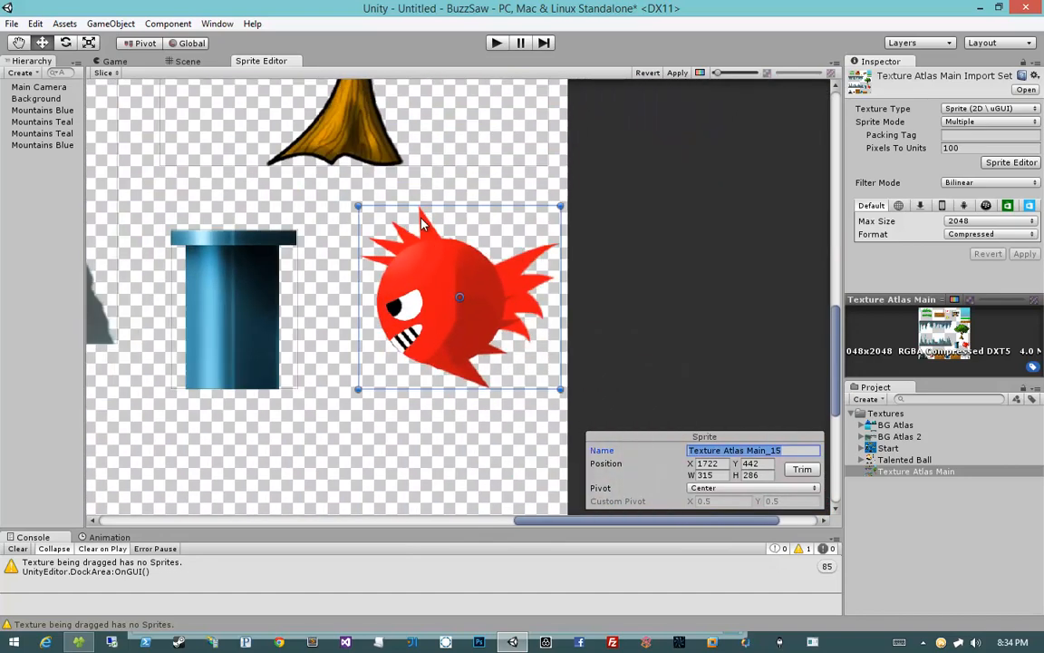
middle_drag(421, 224, 524, 262)
scroll(524, 262, down, 2)
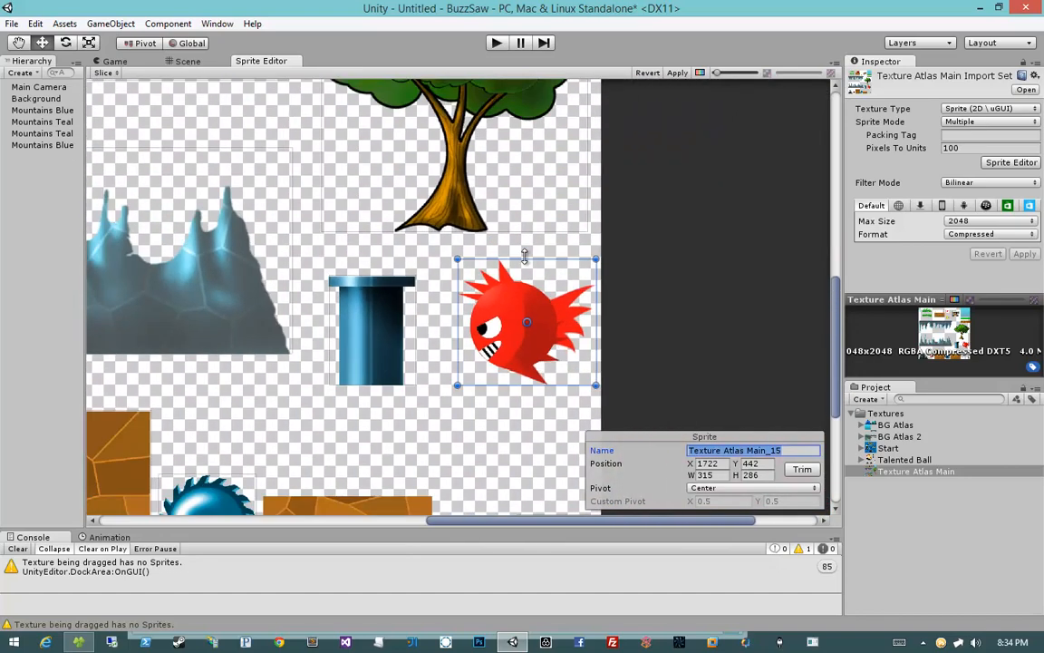
scroll(524, 258, down, 2)
scroll(525, 261, up, 1)
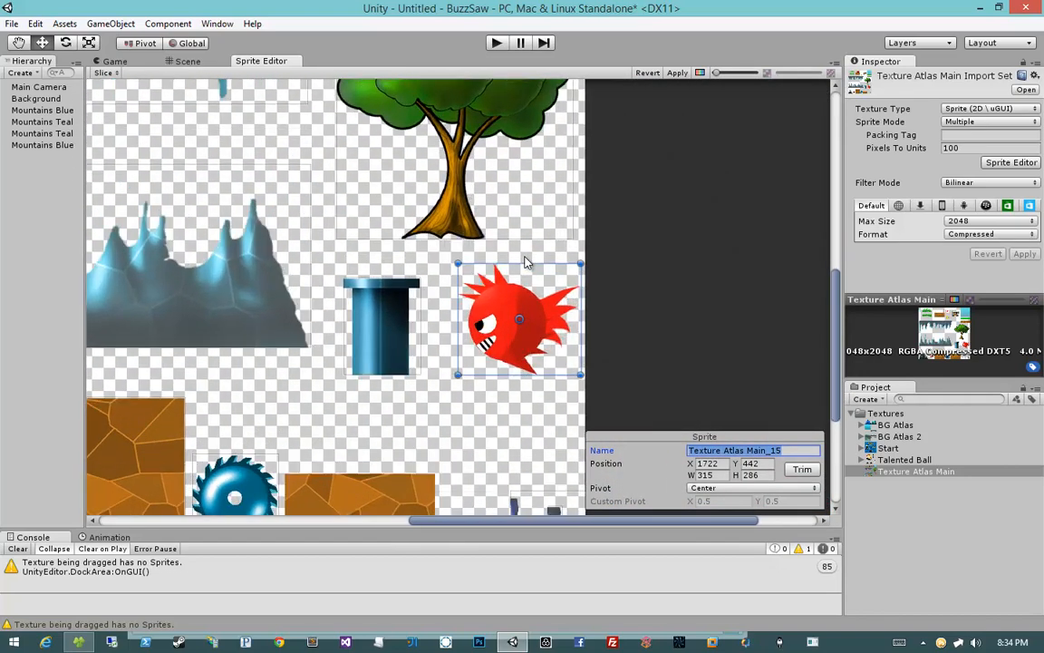
text(Bad Fish)
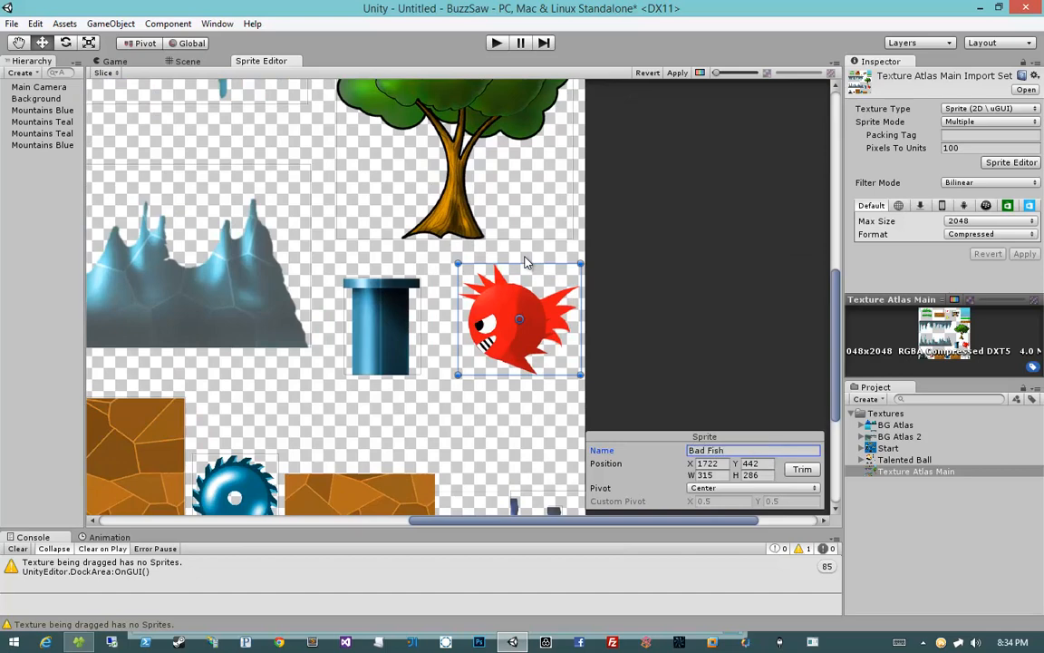
Step: Select the blue tube sprite and rename it as Tube
middle_drag(463, 320, 547, 321)
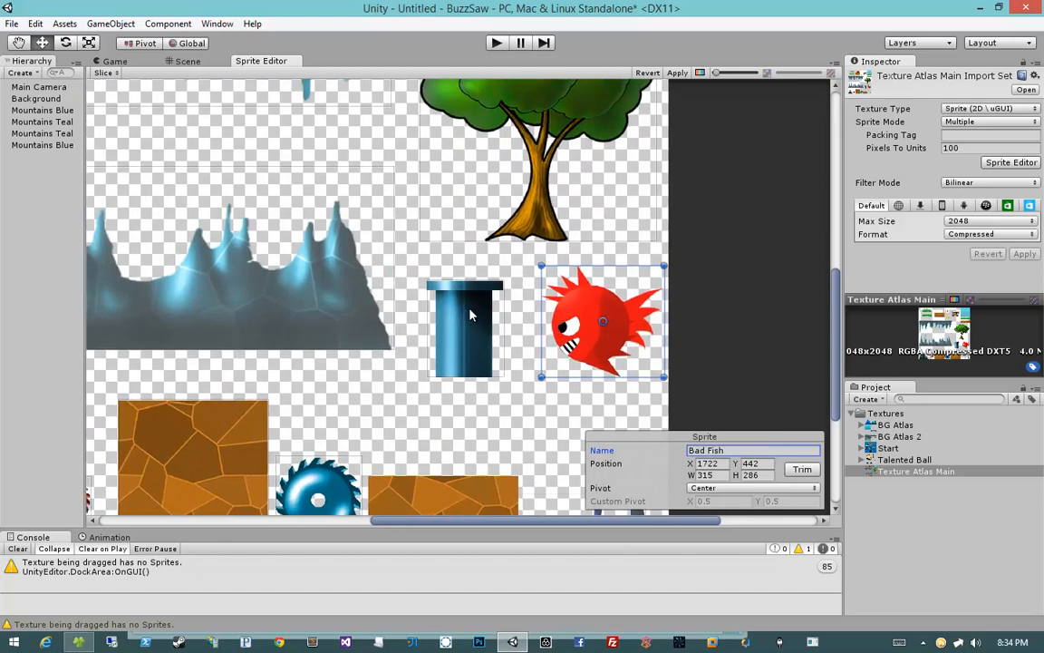
click(469, 311)
click(755, 450)
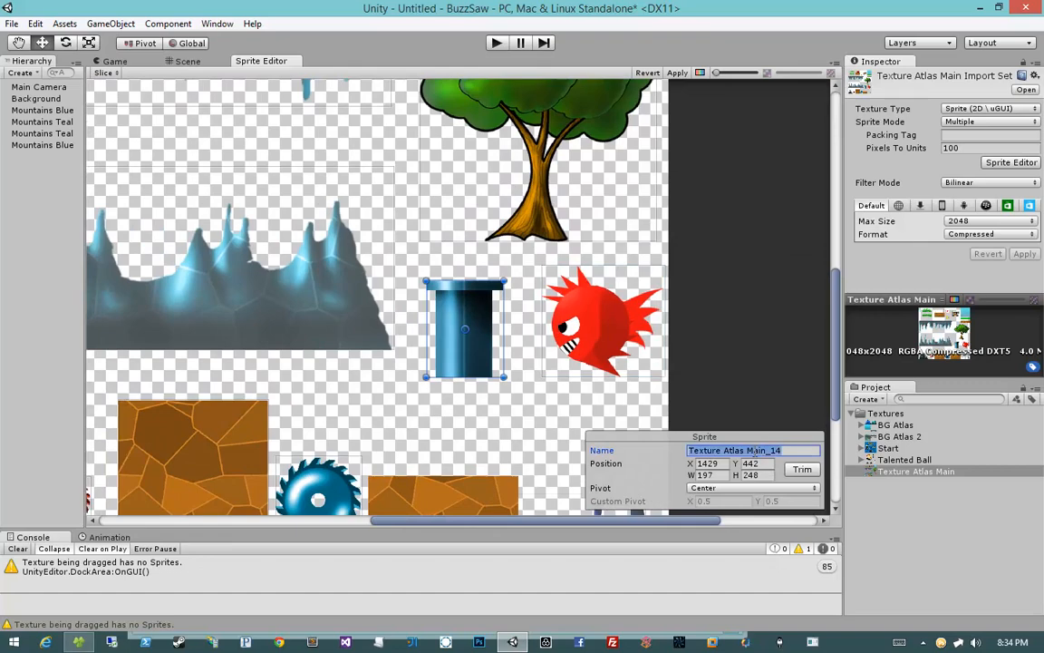
text(Tube)
Step: Select the upper icicle cave sprite and rename it as Upper Cave
scroll(463, 299, up, 3)
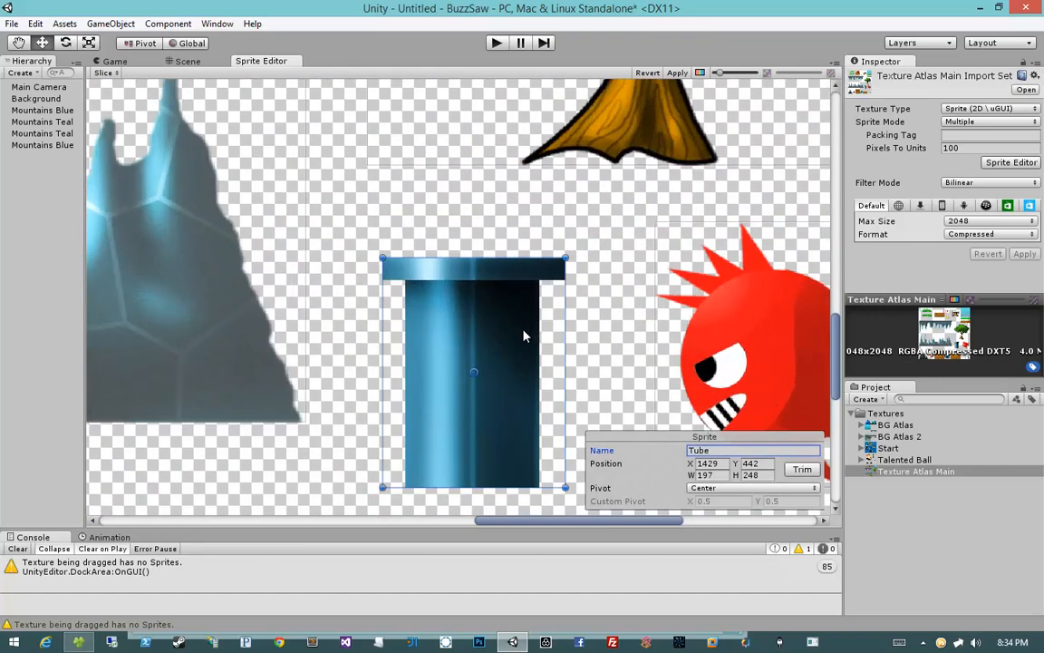
scroll(523, 330, down, 4)
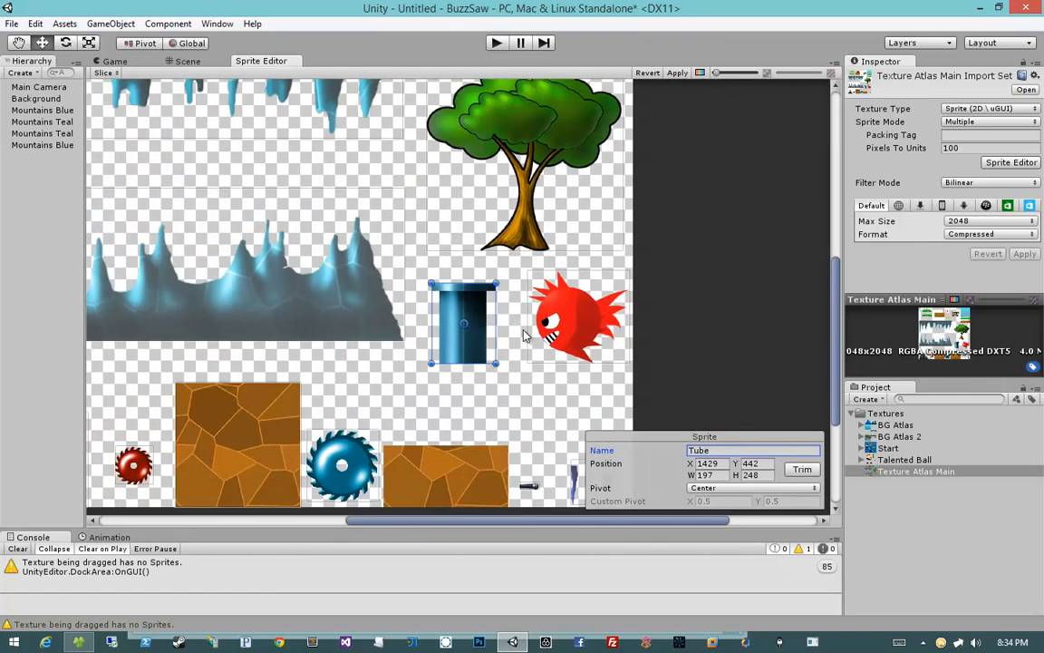
middle_drag(528, 370, 546, 436)
middle_drag(452, 261, 662, 360)
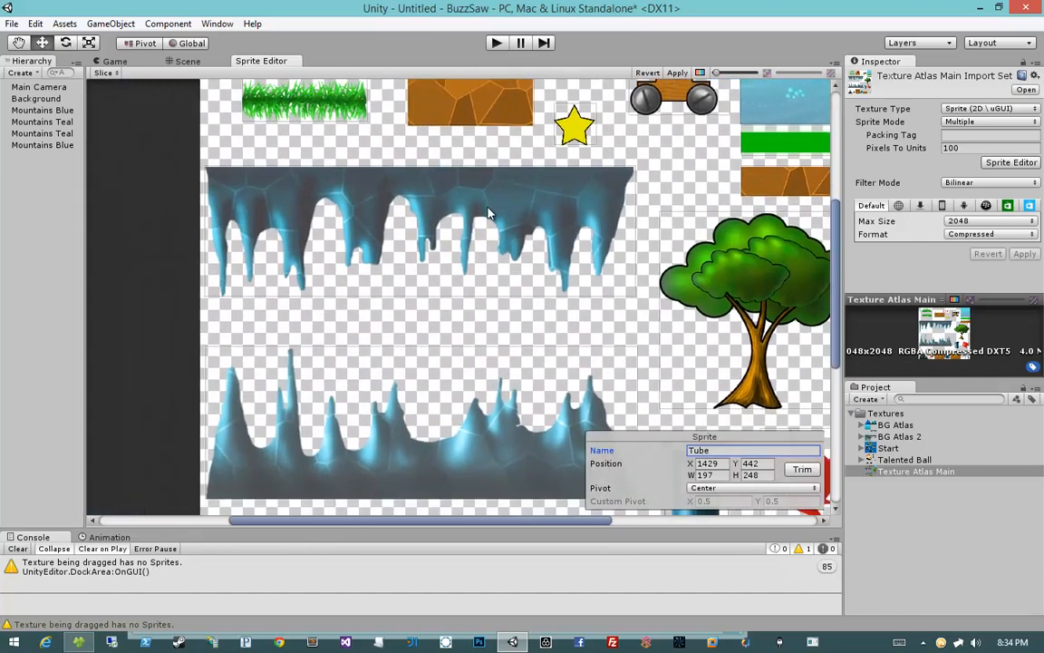
click(490, 212)
middle_drag(513, 368, 457, 295)
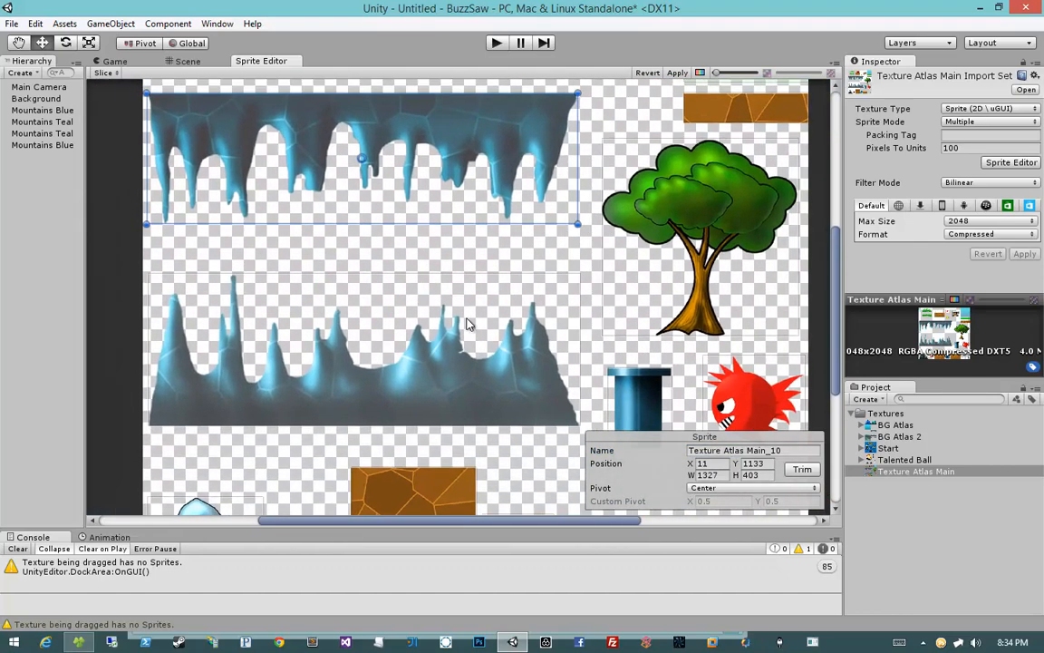
middle_drag(534, 220, 571, 280)
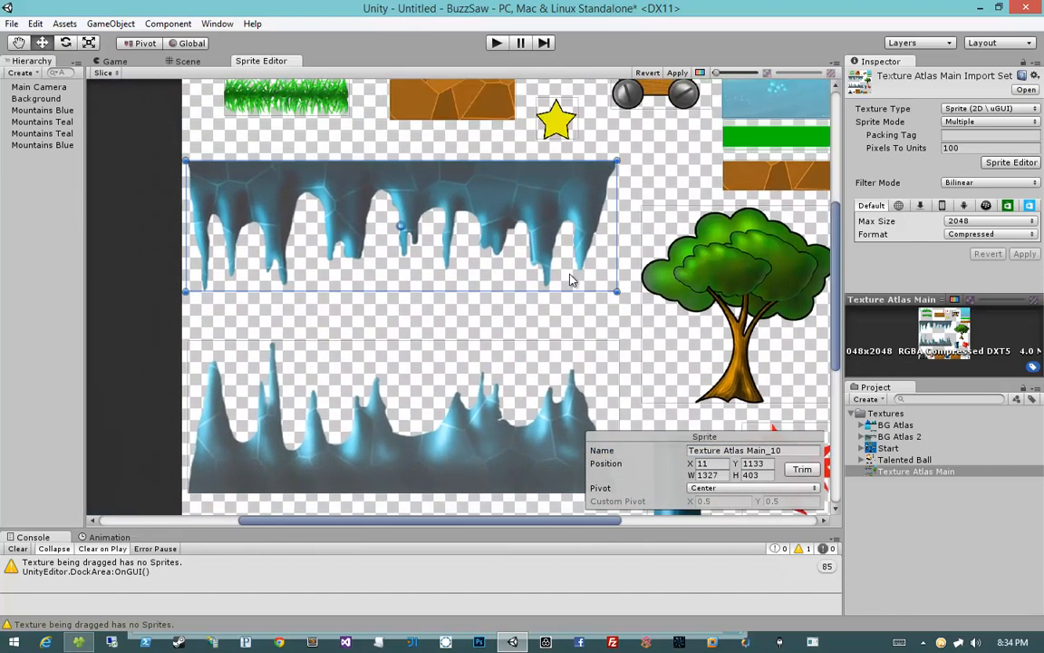
click(480, 374)
click(432, 208)
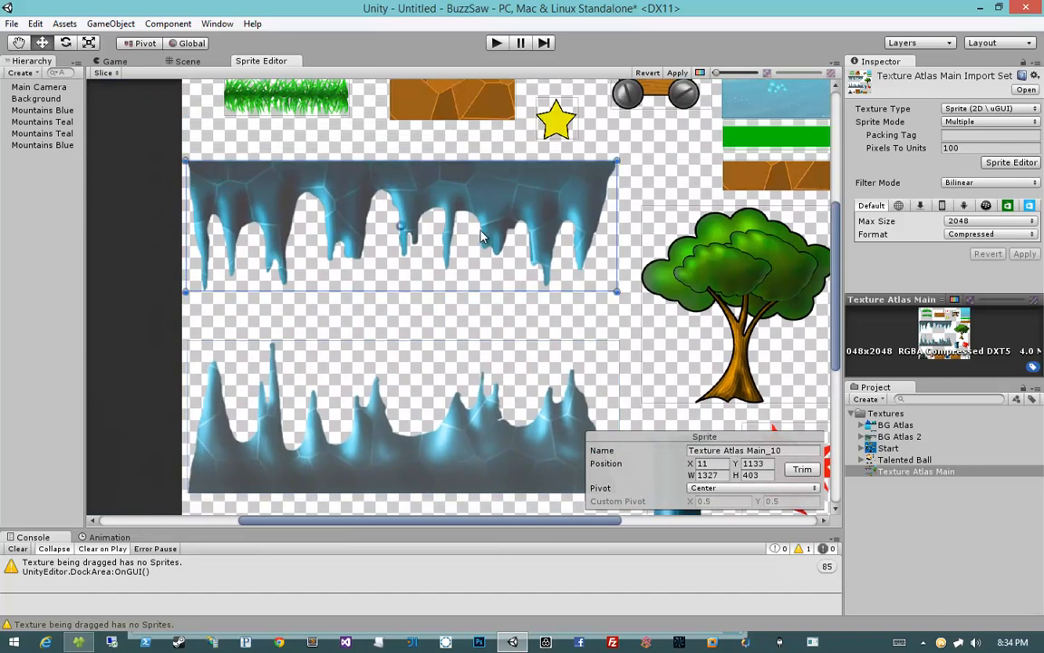
click(742, 449)
text(Upper Rock)
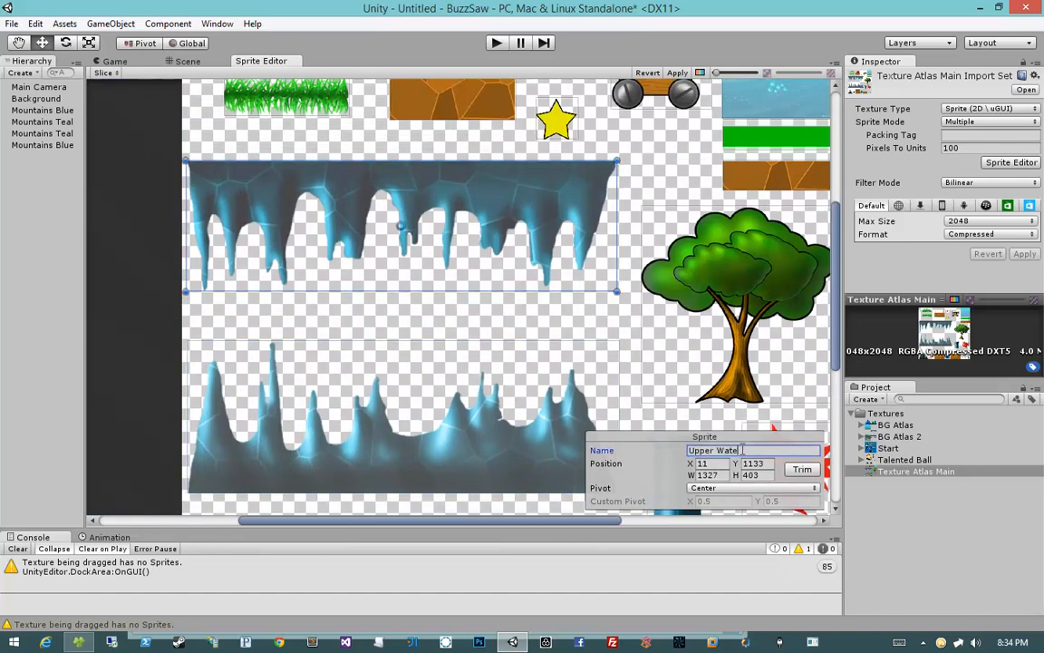
key(BackSpace)
key(BackSpace)
key(BackSpace)
key(BackSpace)
text(Cave)
Step: Select the lower spiky cave sprite and rename it as Lower Cave
click(501, 403)
click(742, 450)
text(Lower Cave)
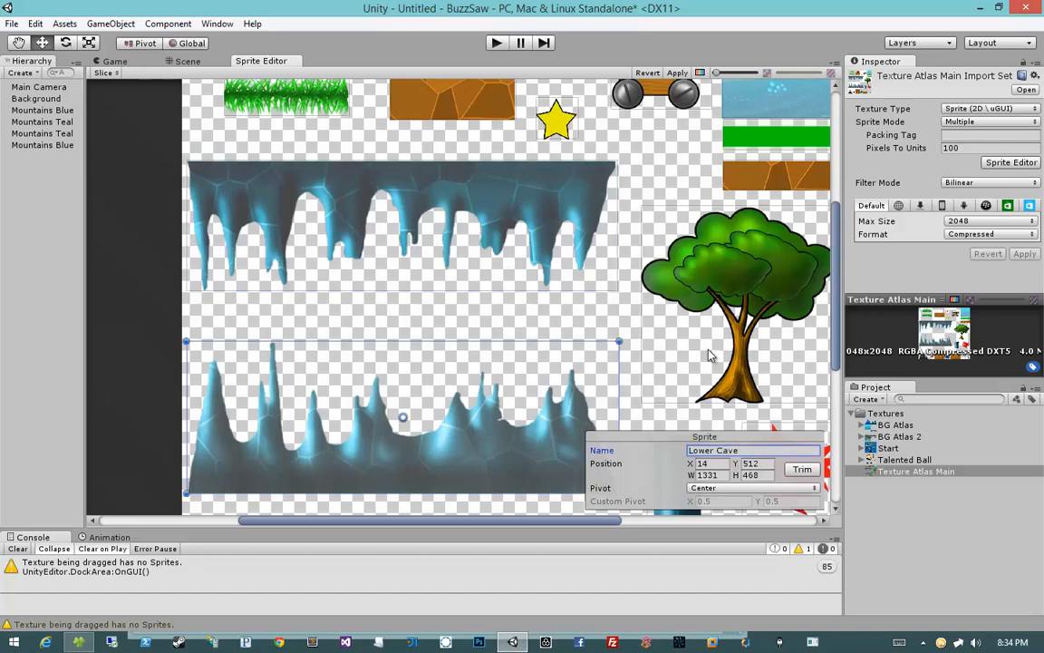
Step: Inspect the remaining sprite boxes around the tube, fish, saw blades and small icicle pieces
middle_drag(708, 350, 585, 306)
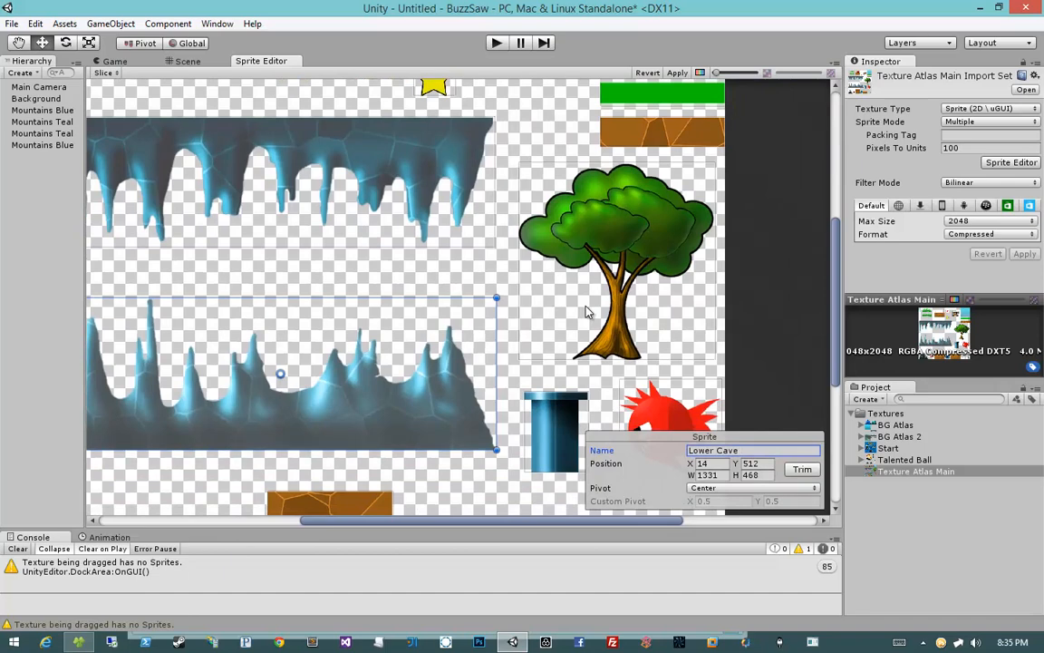
scroll(586, 310, down, 3)
scroll(489, 336, down, 2)
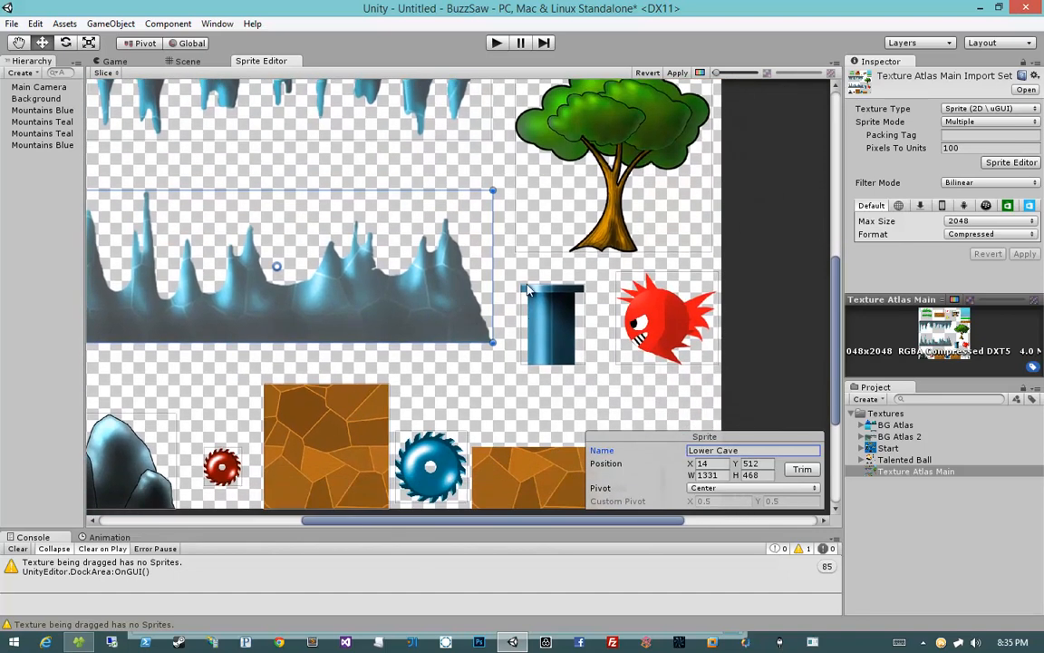
middle_drag(526, 265, 571, 379)
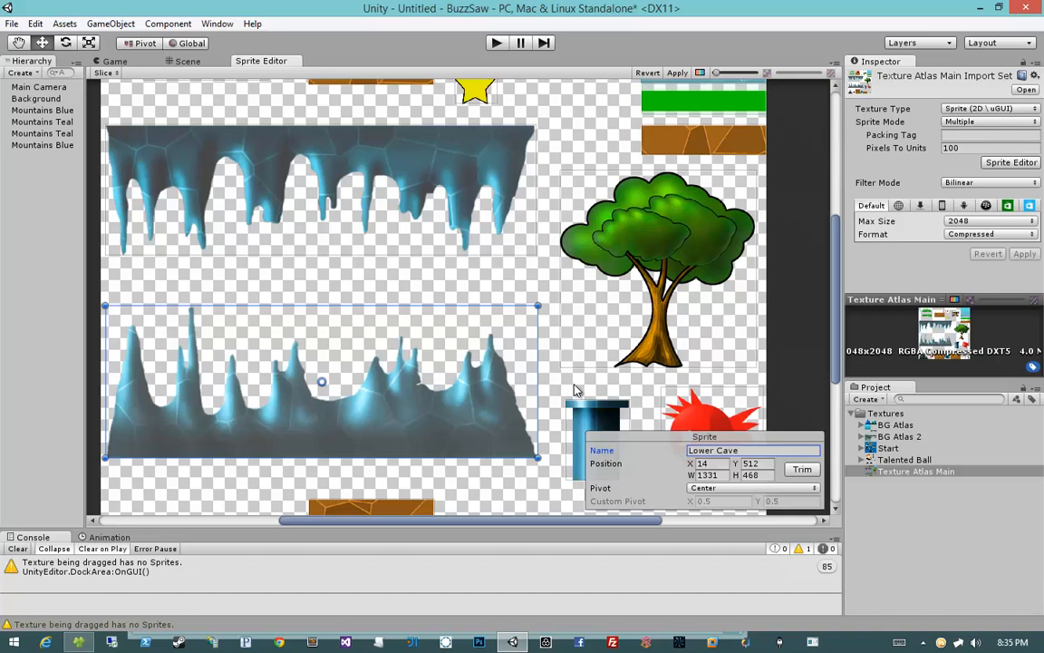
middle_drag(630, 398, 616, 333)
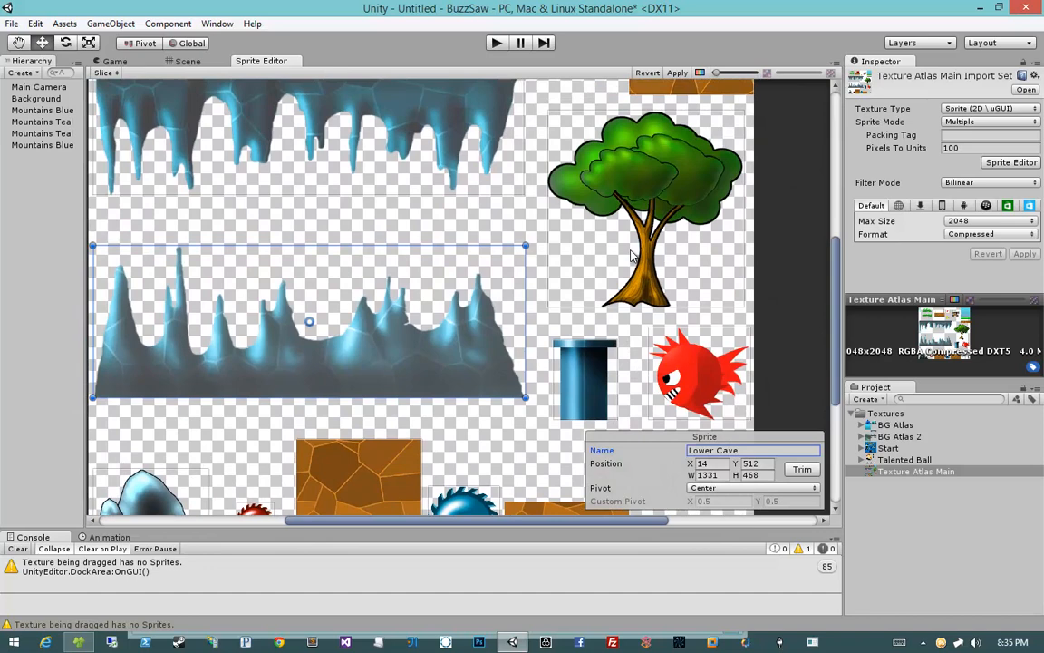
click(632, 257)
click(589, 363)
click(693, 371)
click(454, 342)
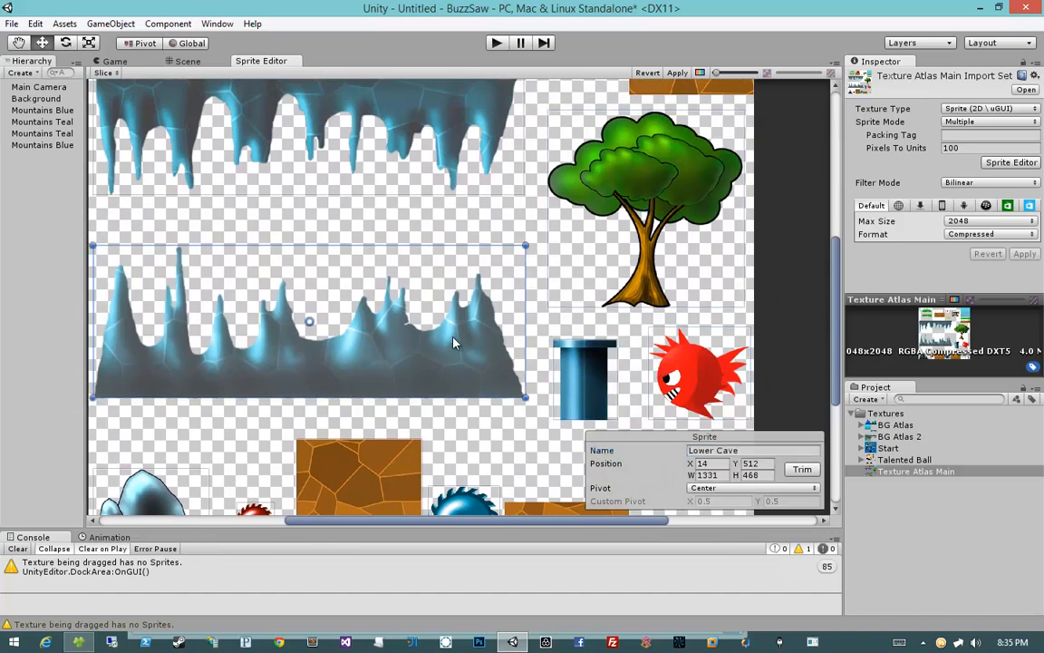
middle_drag(498, 434, 512, 318)
middle_drag(548, 394, 495, 343)
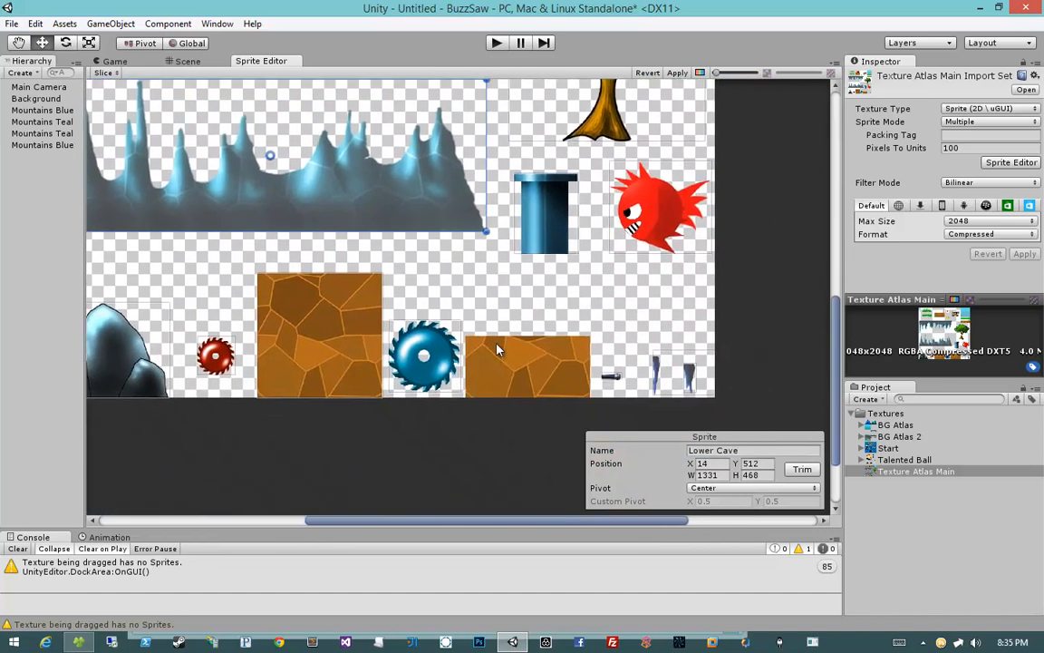
click(690, 388)
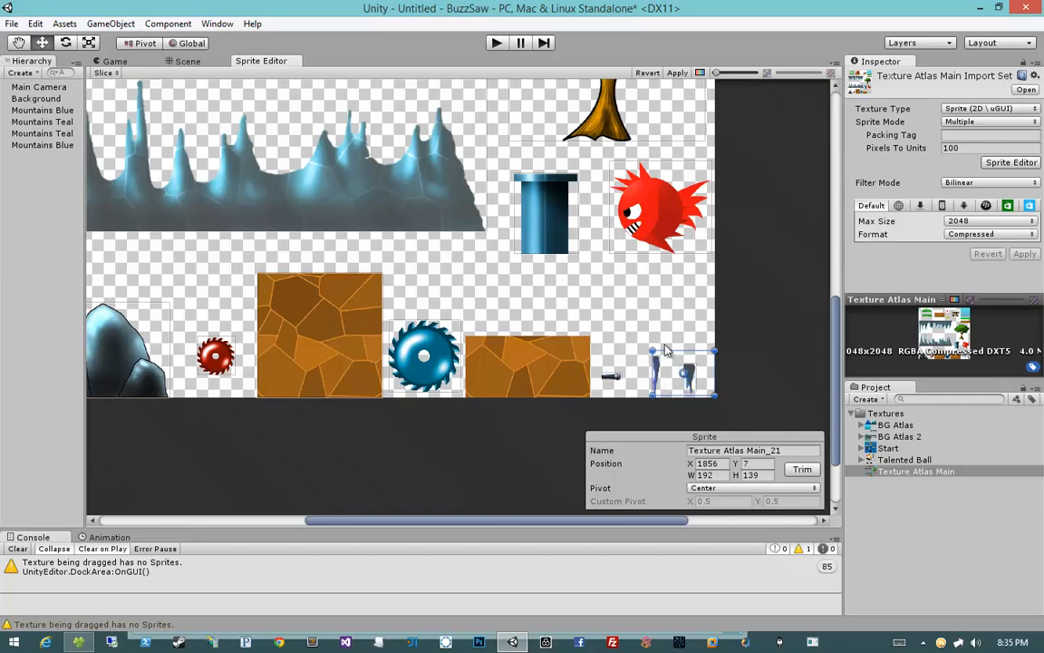
click(677, 378)
middle_drag(645, 329, 754, 390)
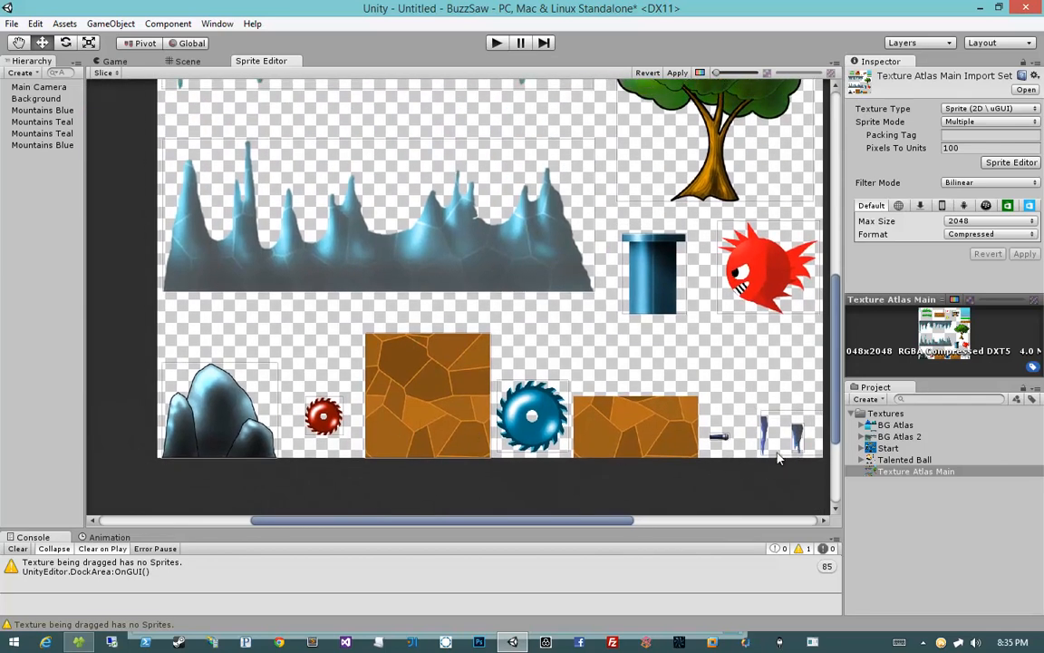
scroll(478, 420, up, 10)
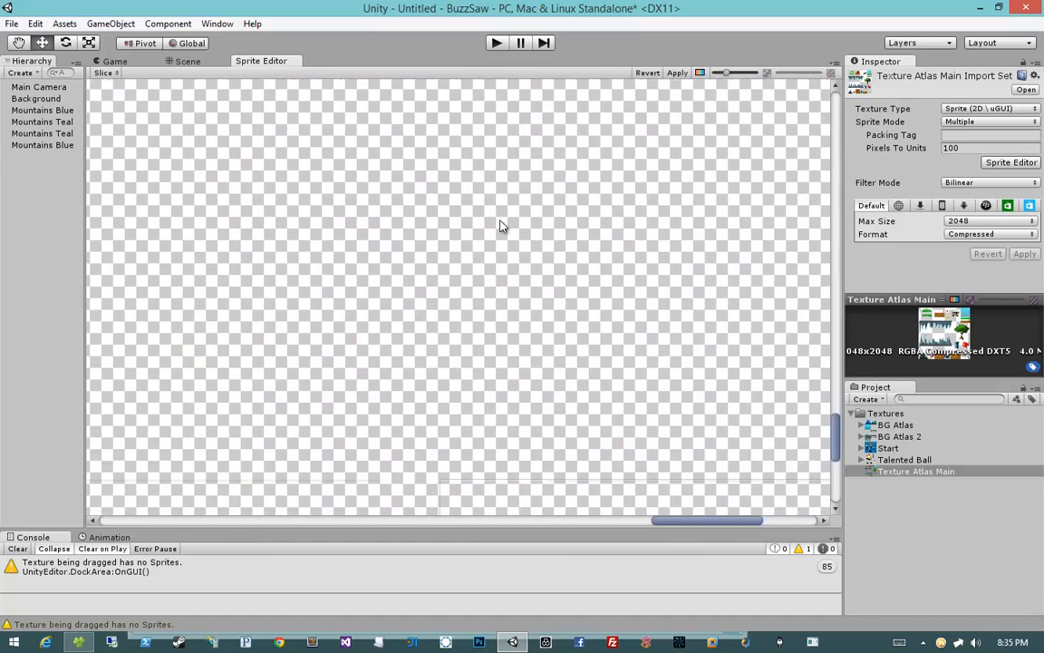
scroll(504, 236, down, 5)
click(551, 327)
scroll(494, 342, down, 4)
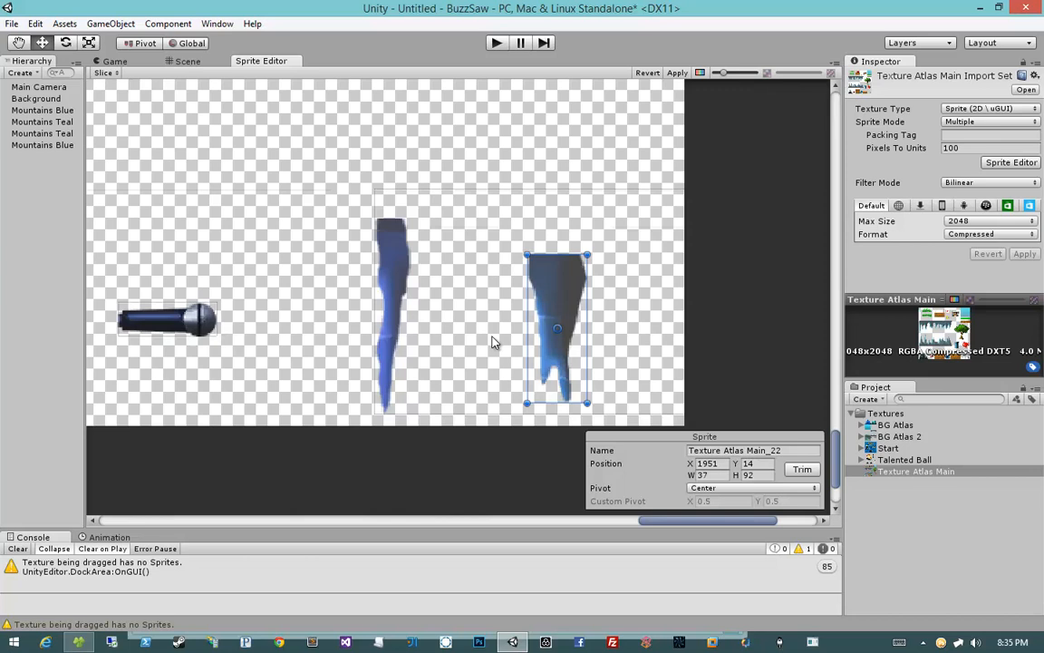
click(747, 451)
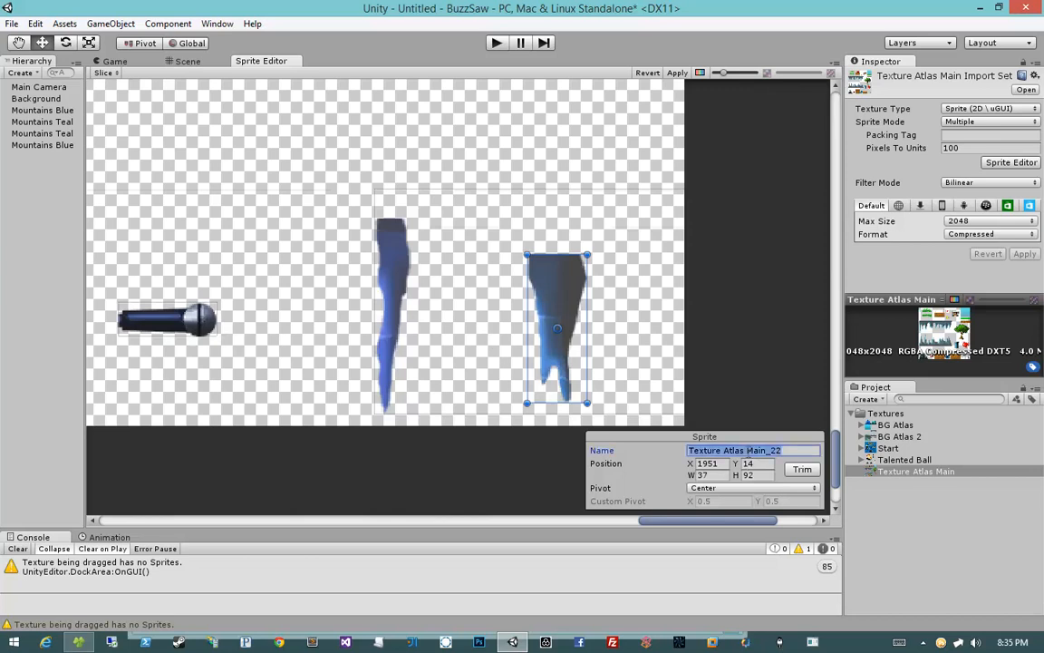
Step: Select the tall thin icicle sprite and inspect its outline up close
click(406, 221)
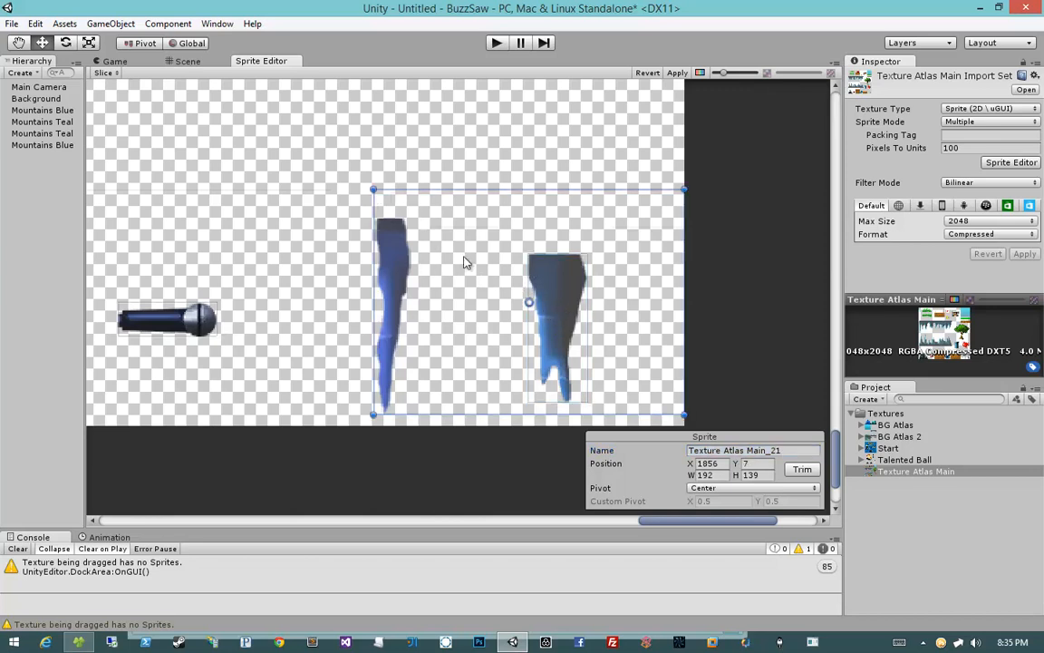
click(692, 348)
click(566, 302)
click(541, 213)
click(517, 163)
click(494, 233)
drag(683, 191, 410, 219)
scroll(378, 299, up, 4)
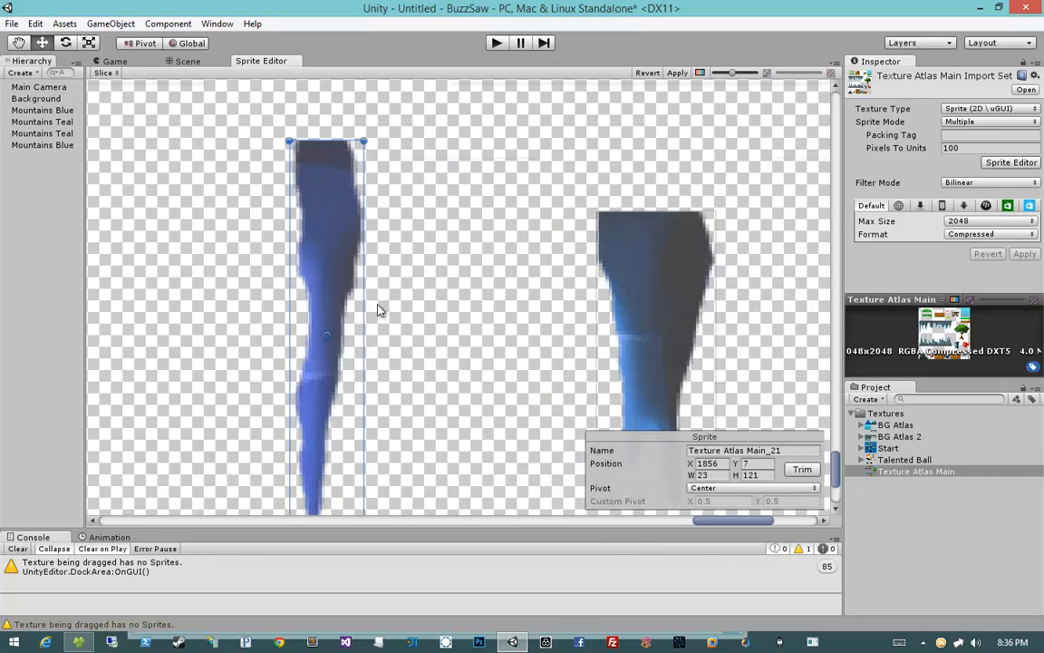
scroll(467, 285, up, 2)
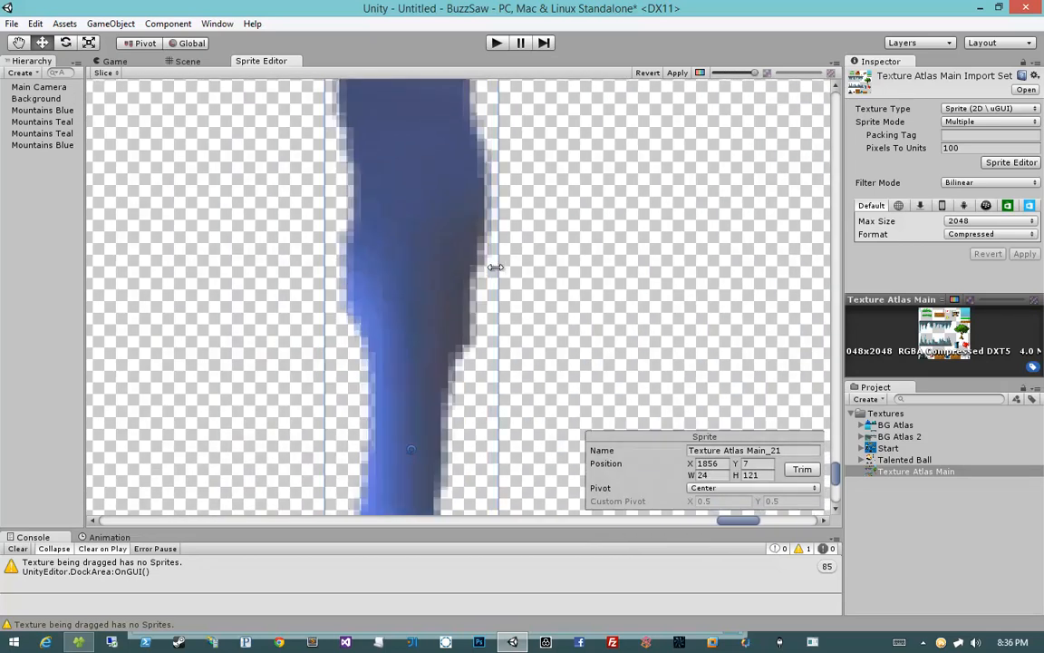
middle_drag(456, 405, 438, 175)
scroll(421, 457, down, 1)
scroll(417, 455, up, 2)
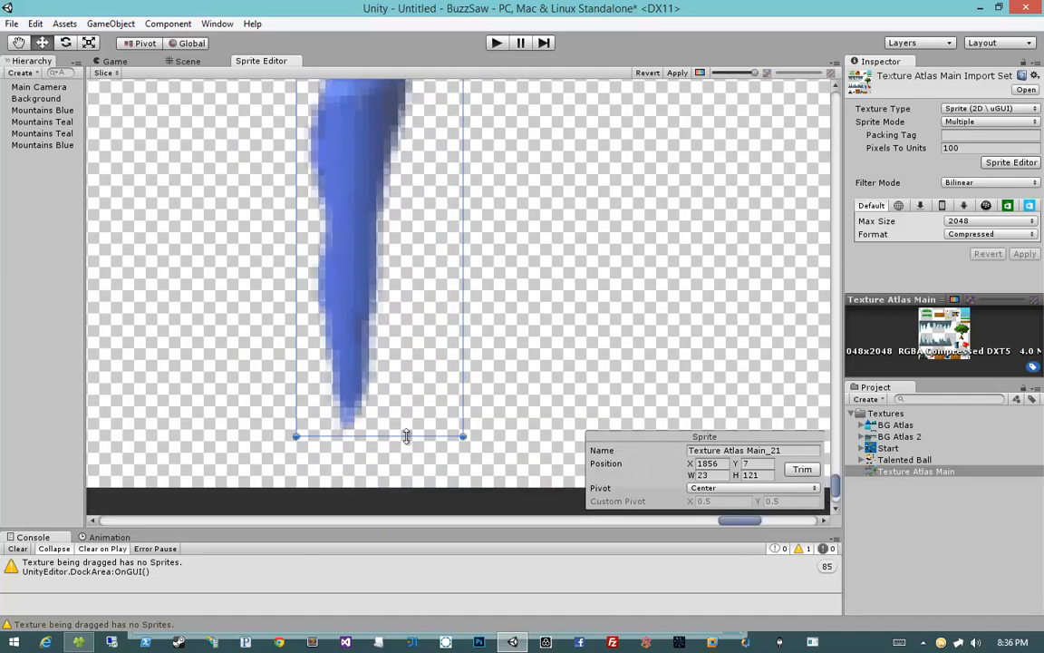
scroll(482, 373, down, 5)
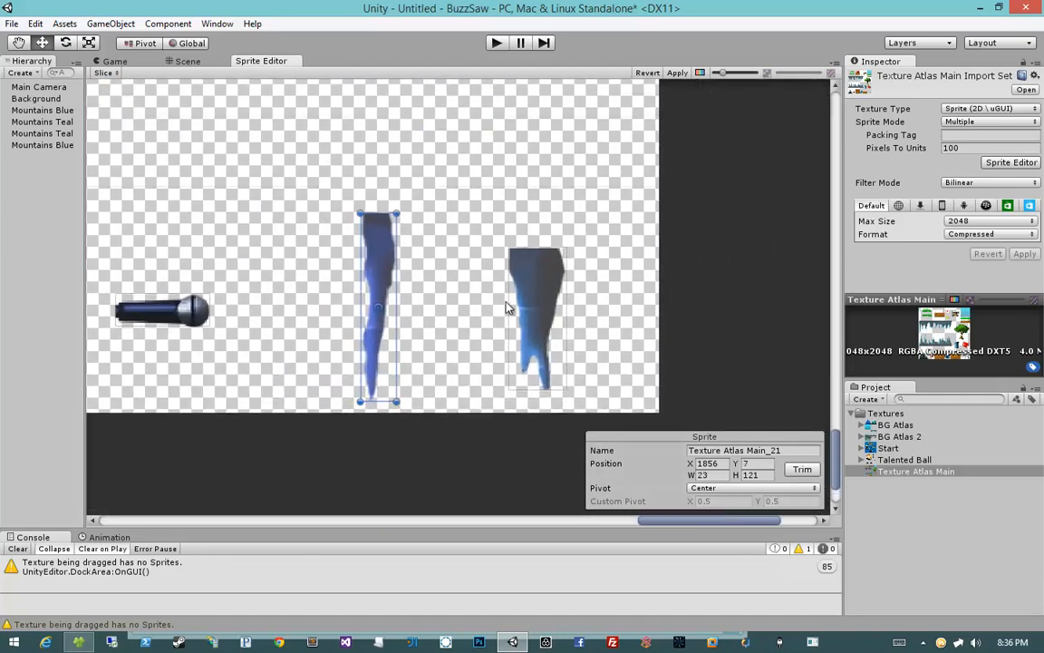
scroll(506, 309, up, 2)
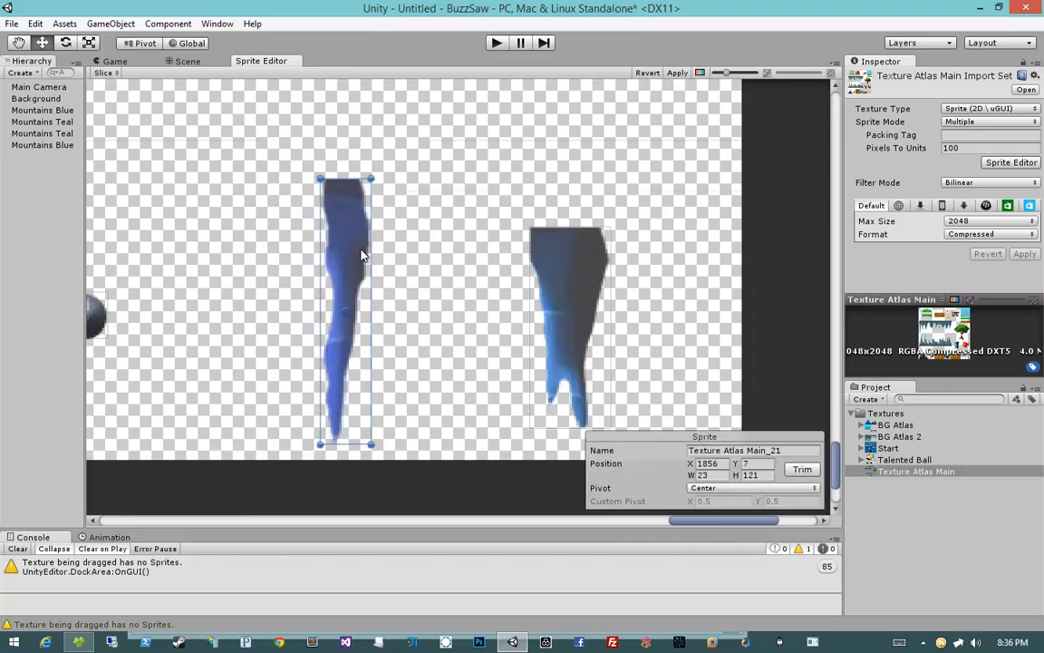
Step: Rename the tall thin icicle sprite as Upper Cave Piece
click(725, 451)
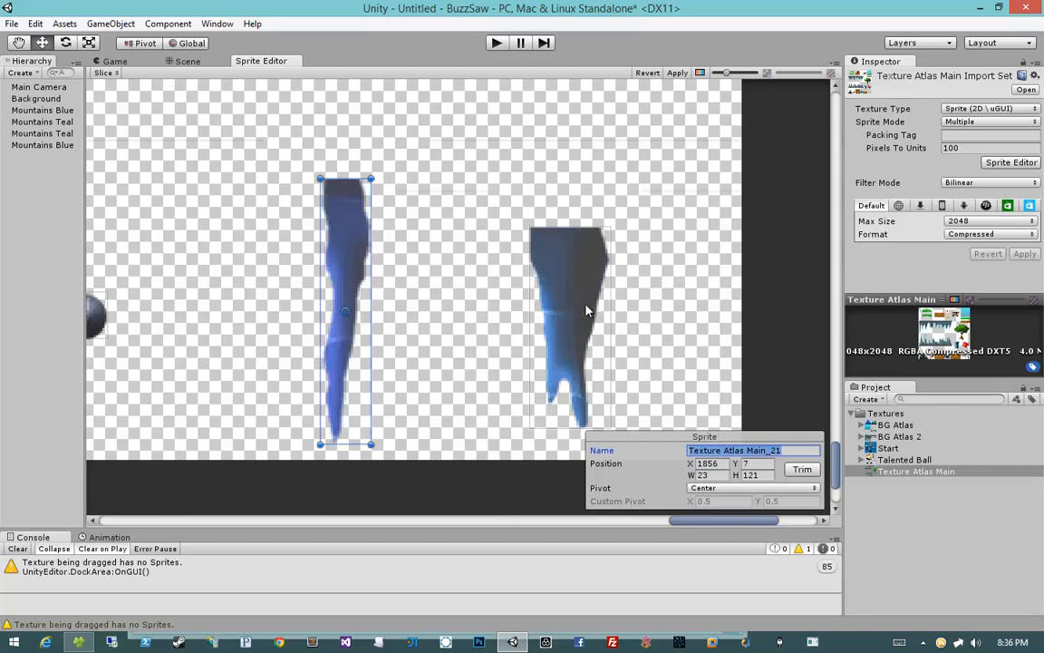
middle_drag(586, 310, 532, 306)
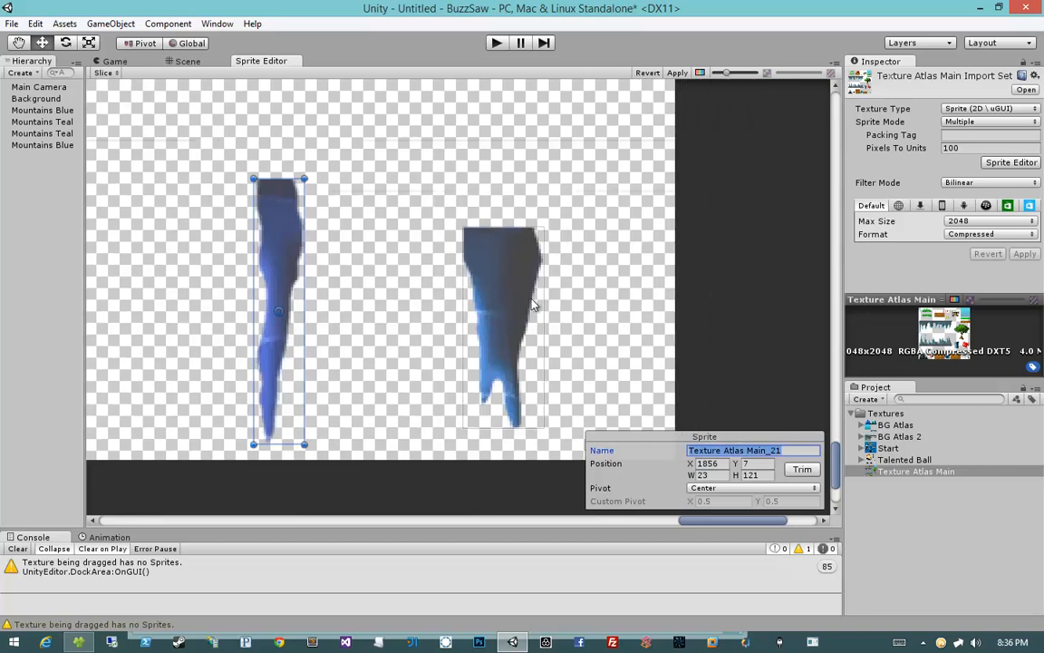
text(Upper Cave Pie)
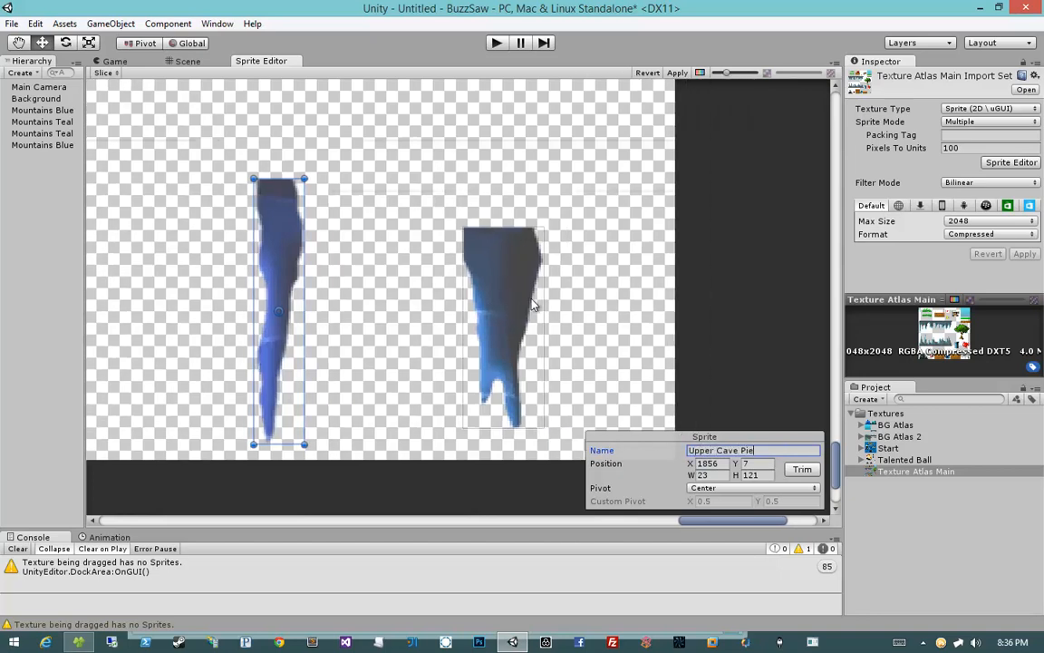
text(ce)
Step: Select the wider icicle sprite beside it and rename it as Upper Cave Piece 2
click(533, 305)
click(751, 451)
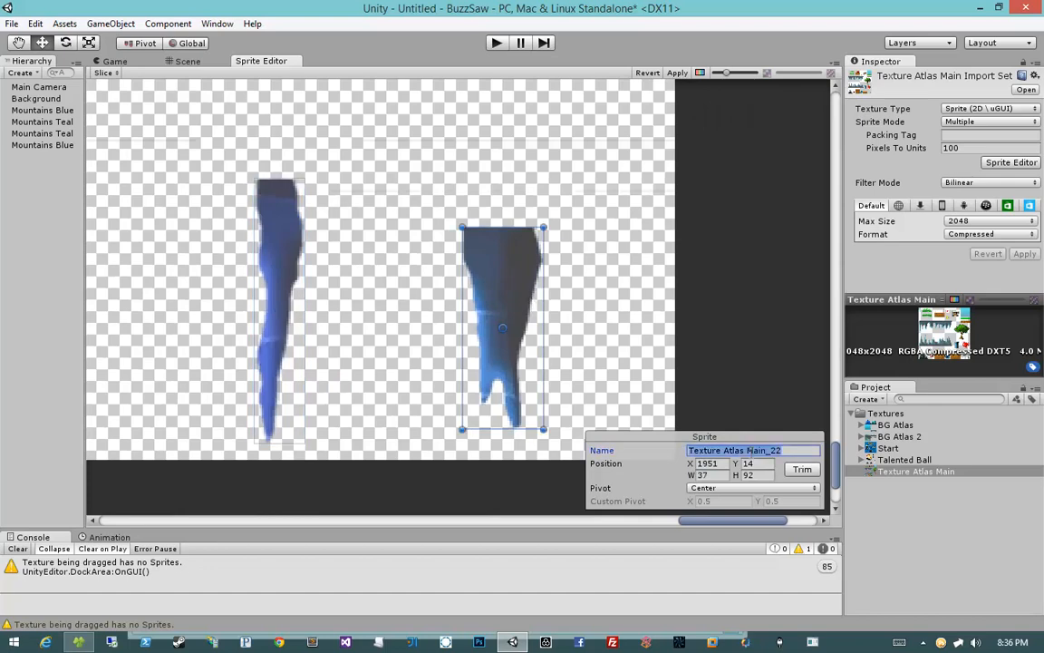
text(Upper Cave Piece 2)
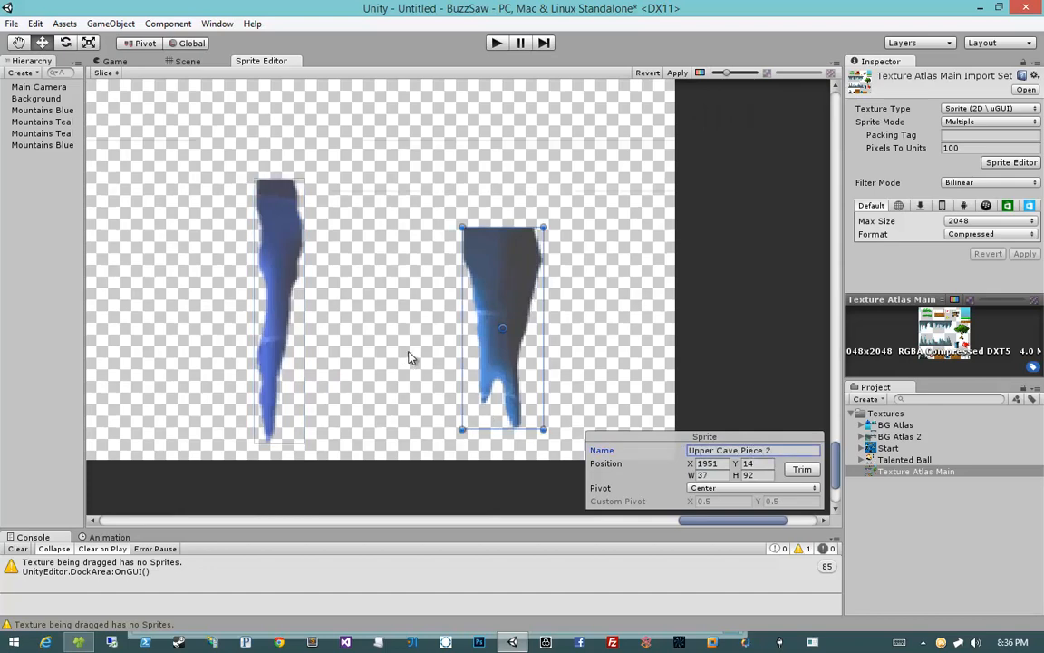
middle_drag(386, 351, 478, 355)
click(479, 355)
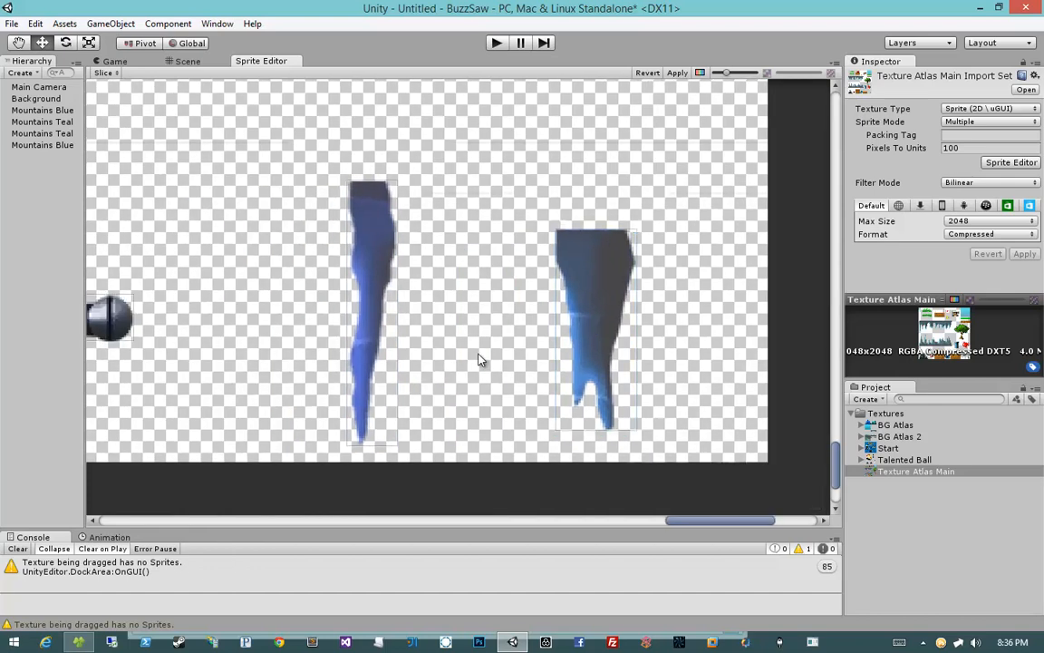
drag(497, 145, 550, 215)
click(516, 141)
click(518, 174)
key(Delete)
Step: Select the small microphone sprite and rename it as Microphone of Mas Destruction
scroll(464, 172, down, 2)
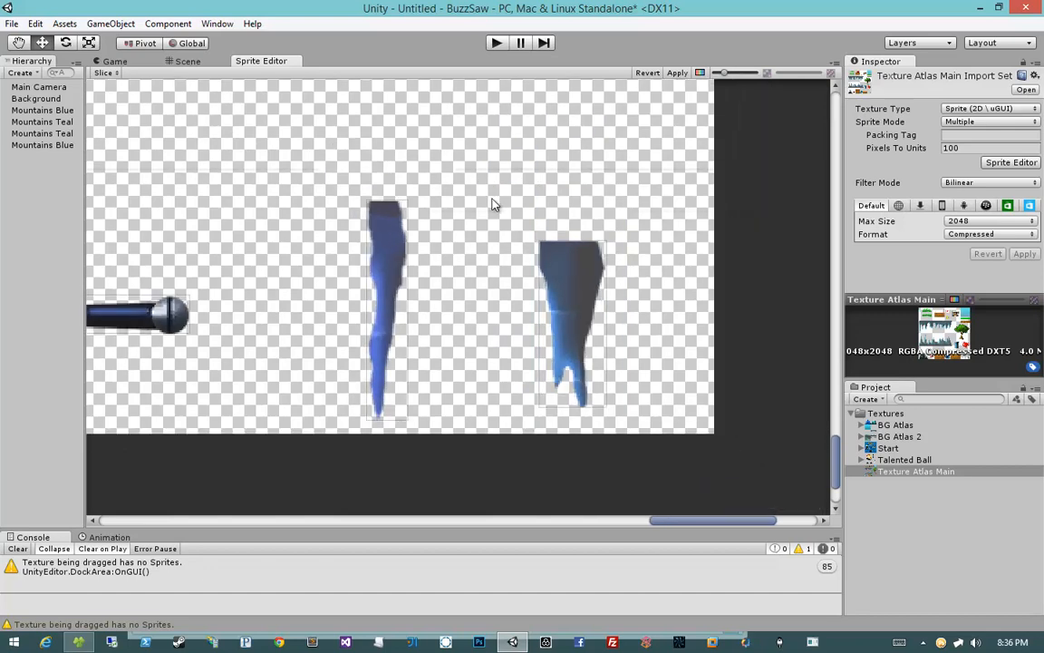
scroll(494, 204, down, 3)
middle_drag(414, 194, 594, 217)
click(480, 334)
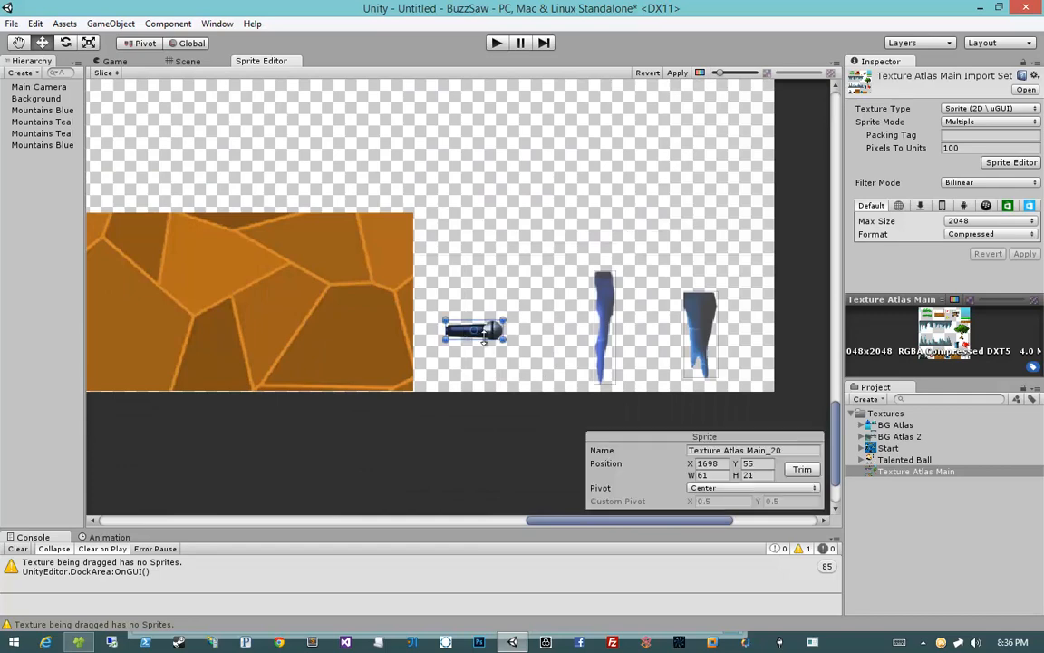
scroll(480, 334, up, 5)
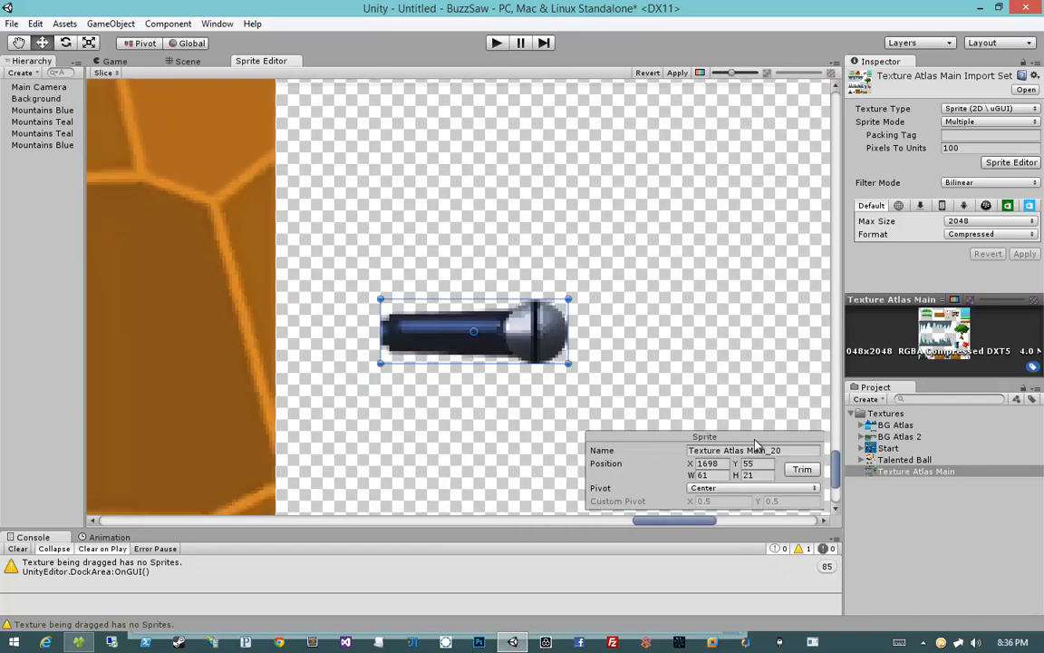
click(739, 450)
text(Micro)
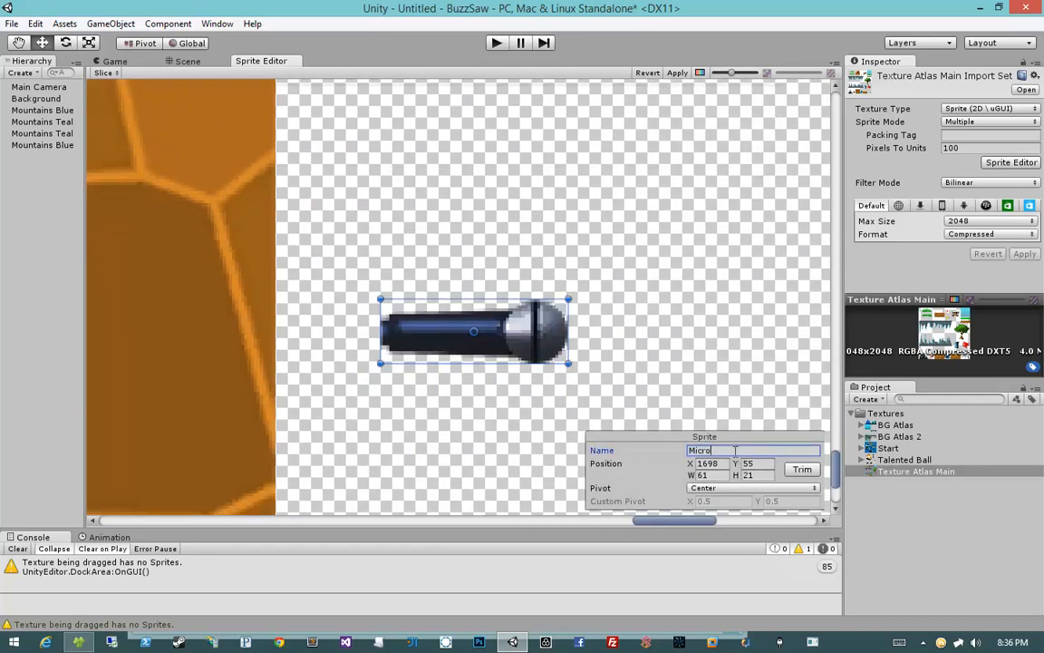
text(phone)
middle_drag(612, 341, 703, 324)
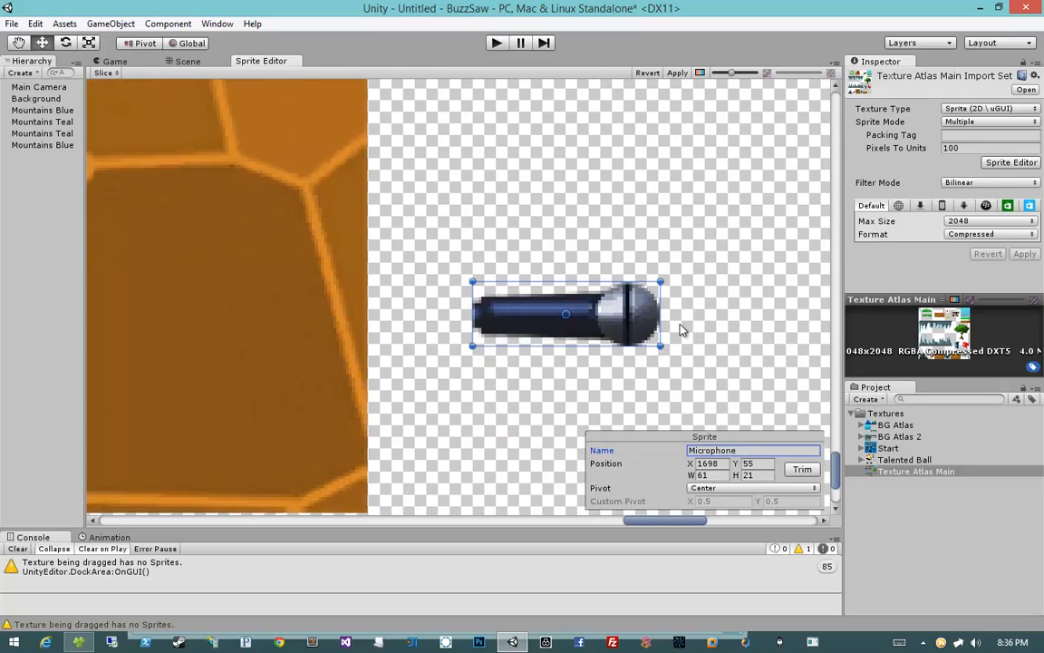
scroll(679, 329, down, 3)
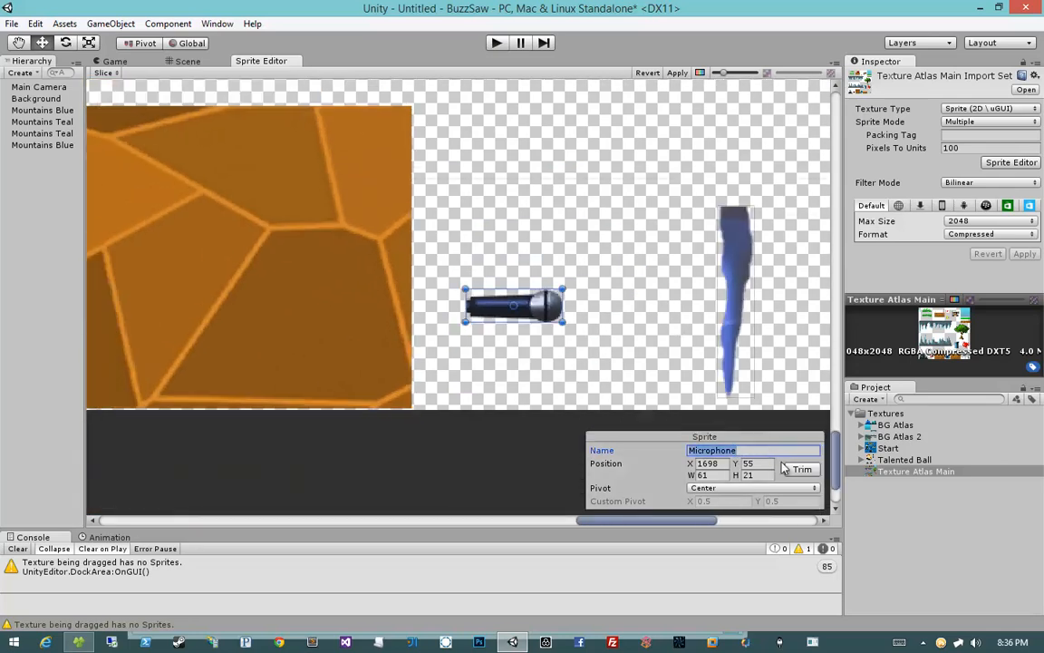
key(End)
text(of Mas Descruction)
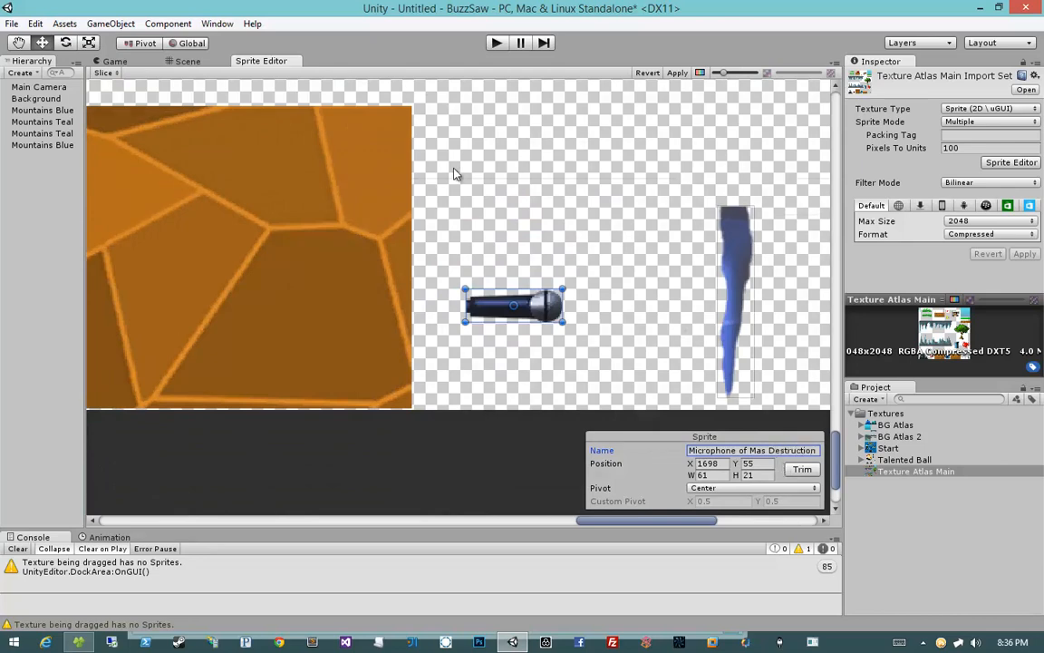
Step: Inspect the wide orange dirt tile sprite and its boundaries up close
middle_drag(272, 242, 389, 232)
middle_drag(450, 191, 639, 229)
click(428, 212)
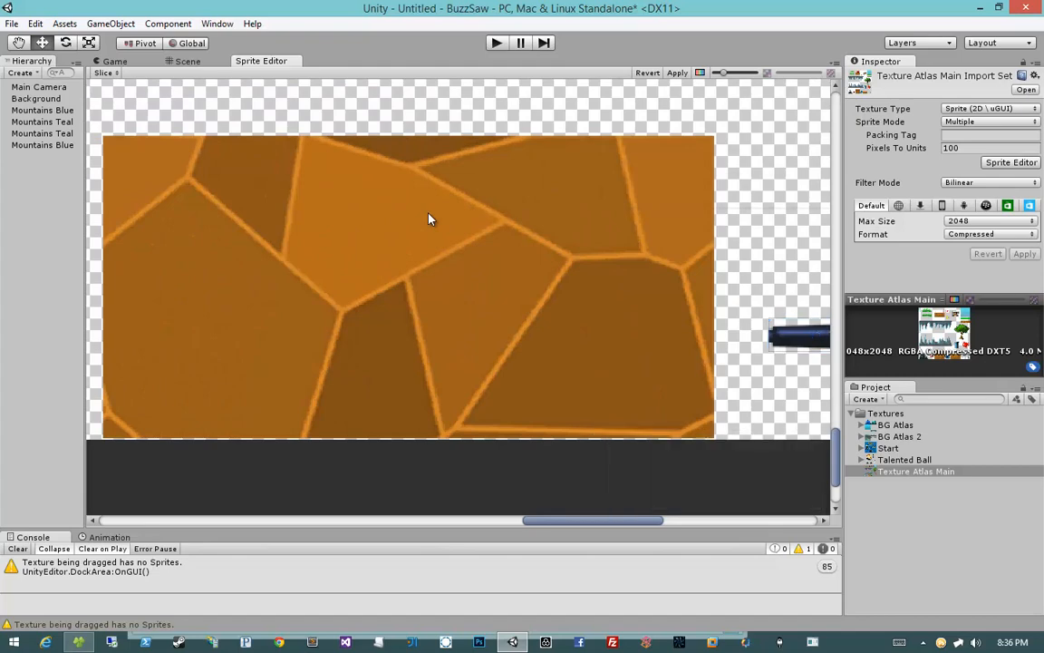
middle_drag(343, 211, 483, 216)
scroll(485, 223, down, 3)
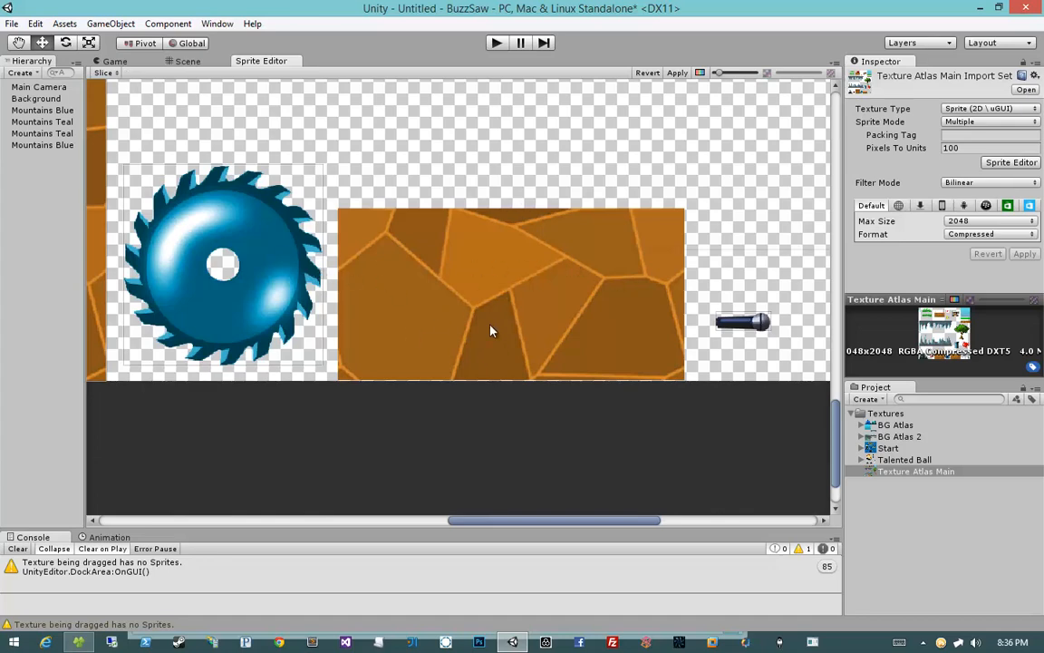
scroll(485, 322, up, 3)
middle_drag(478, 338, 377, 328)
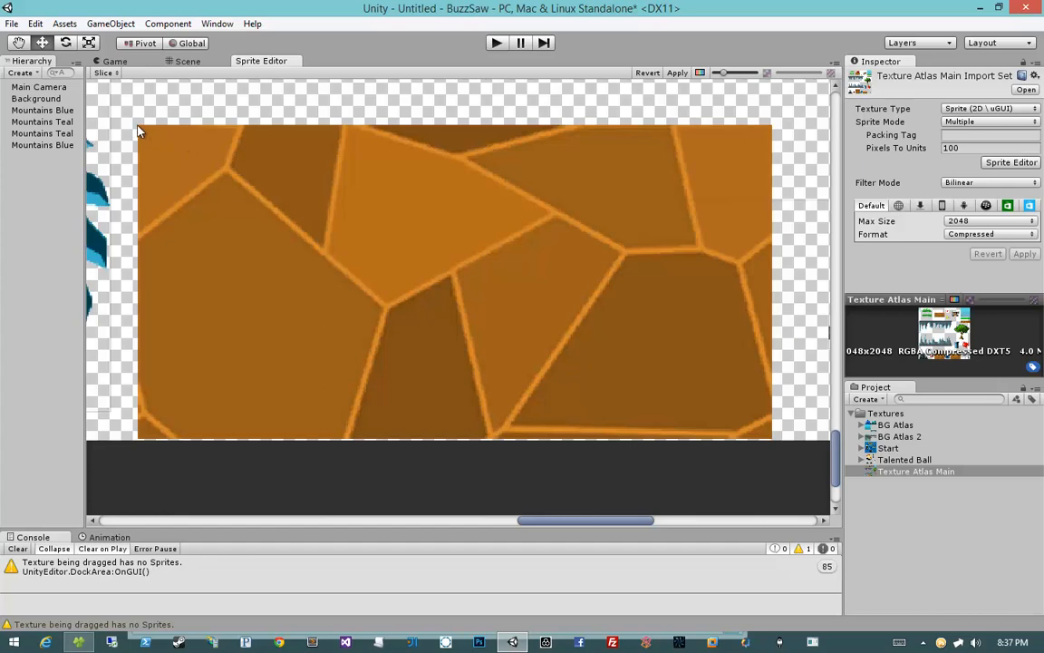
drag(154, 159, 774, 444)
scroll(489, 345, up, 6)
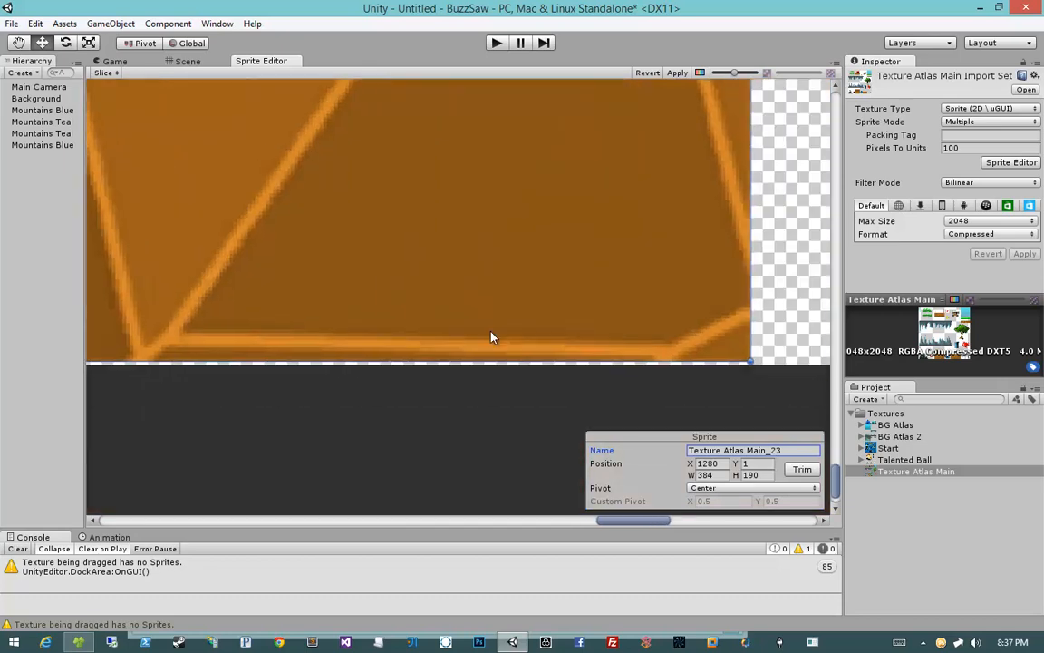
scroll(491, 336, up, 2)
middle_drag(775, 388, 625, 508)
scroll(675, 367, up, 6)
middle_drag(384, 303, 689, 489)
middle_drag(226, 215, 568, 437)
middle_drag(218, 150, 635, 324)
middle_drag(109, 322, 352, 320)
mouse_move(388, 241)
mouse_down()
mouse_move(388, 223)
mouse_move(385, 243)
mouse_up()
middle_drag(691, 435, 441, 339)
Step: Rename the wide orange dirt tile sprite as Dirt Mid
scroll(442, 340, down, 11)
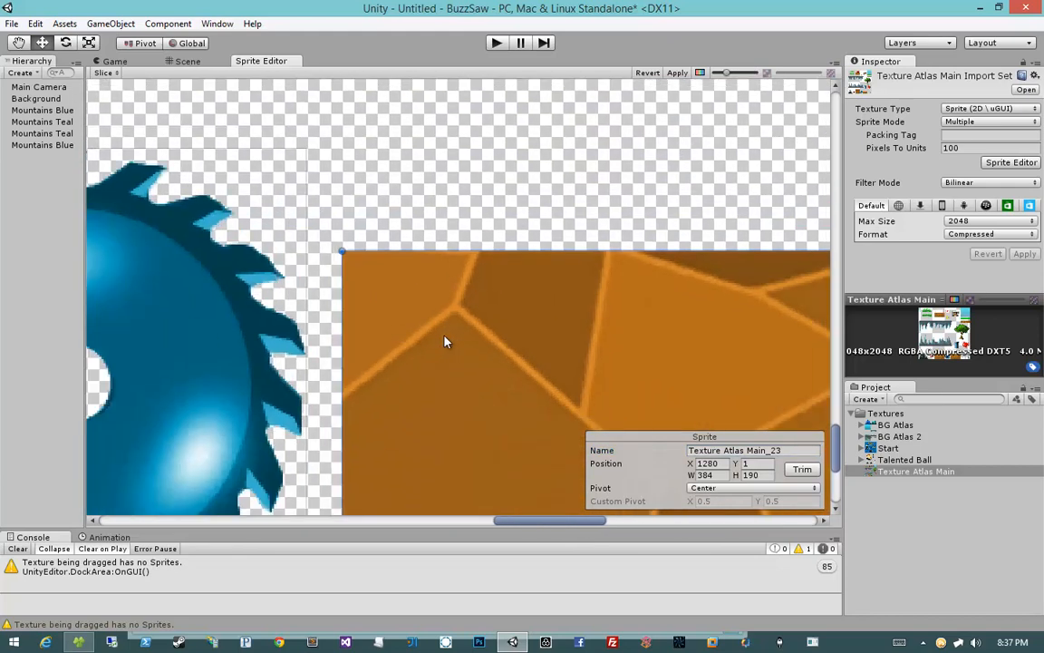
middle_drag(618, 357, 439, 271)
scroll(439, 271, down, 10)
scroll(439, 271, down, 2)
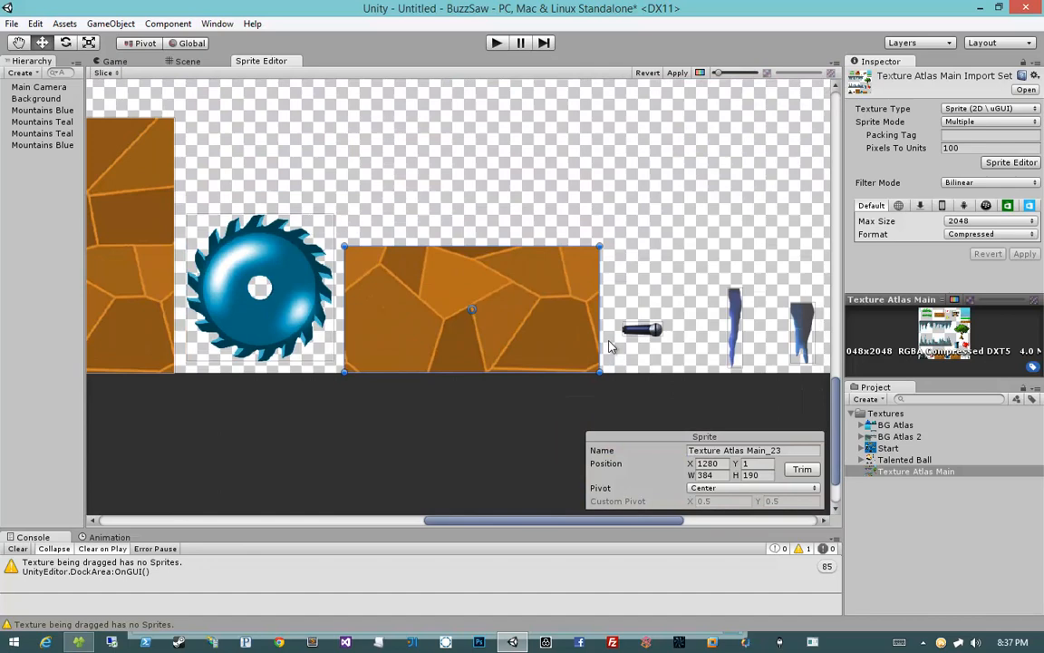
click(719, 451)
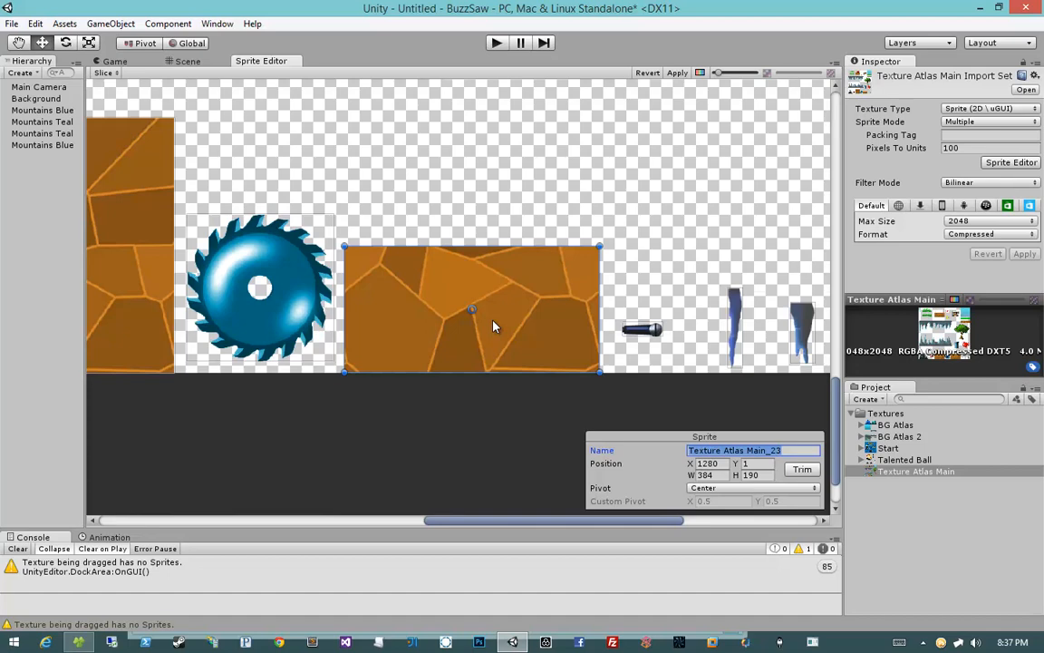
text(Dirt Mid)
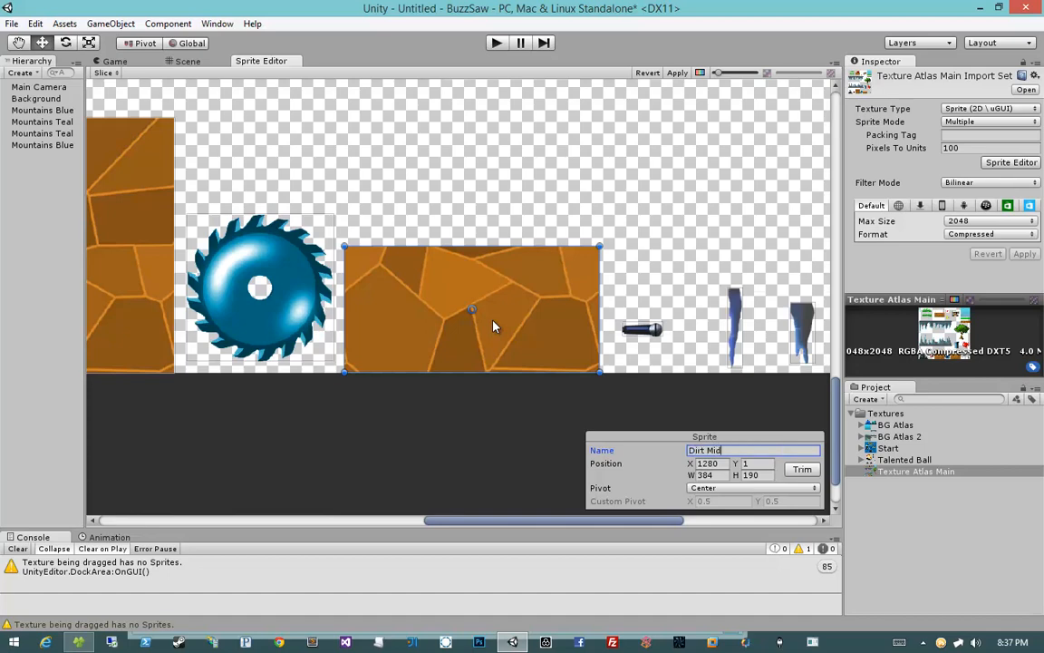
Step: Select the blue saw blade sprite and rename it as Blue Saw
scroll(392, 264, down, 5)
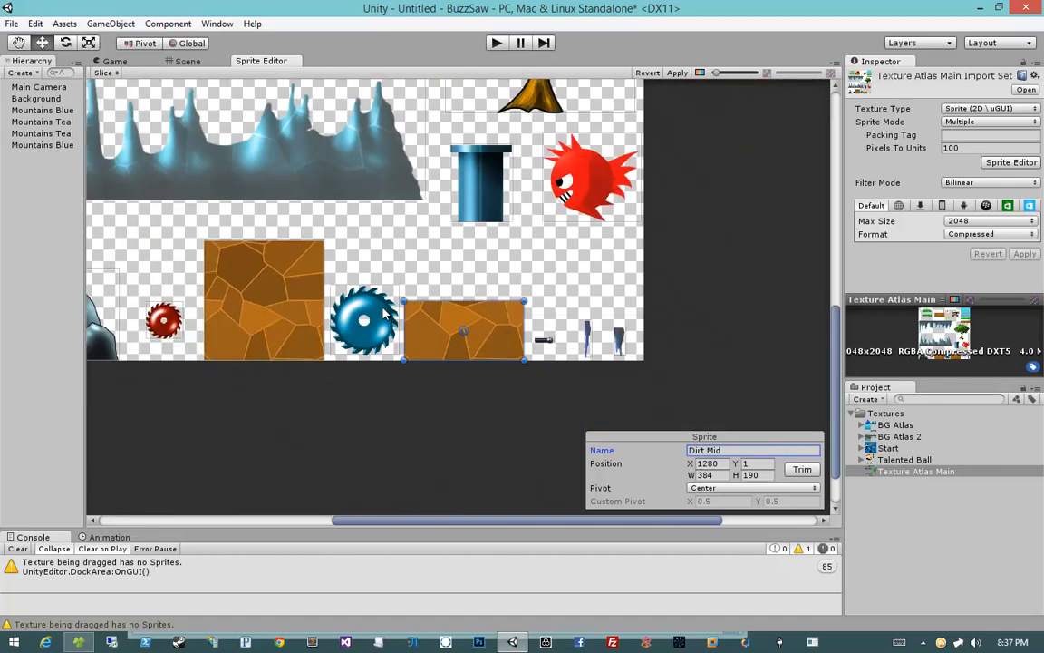
click(510, 308)
scroll(494, 311, up, 6)
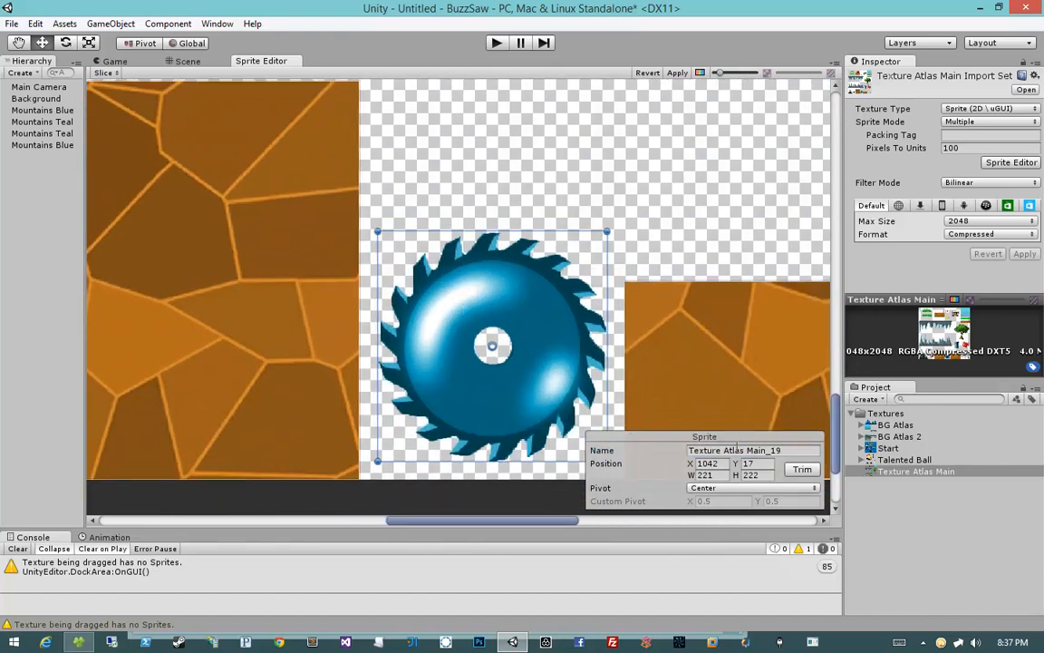
click(752, 451)
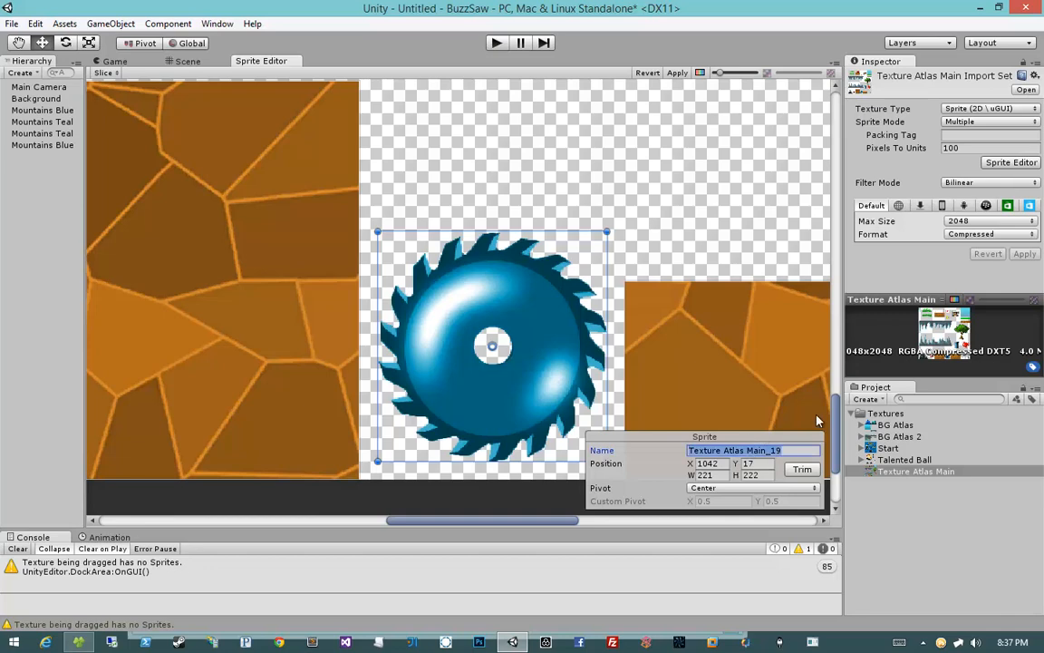
text(Blue Saw)
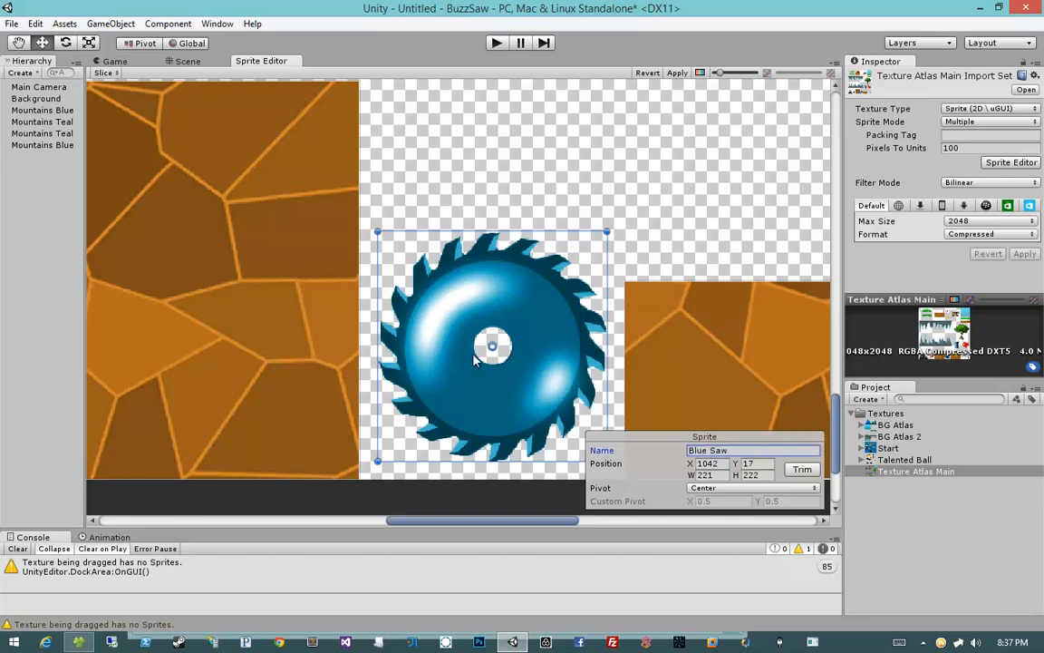
Step: Select the square orange dirt tile sprite and rename it as Dirt Full
middle_drag(297, 329, 539, 333)
click(451, 335)
scroll(334, 350, down, 2)
scroll(334, 352, up, 6)
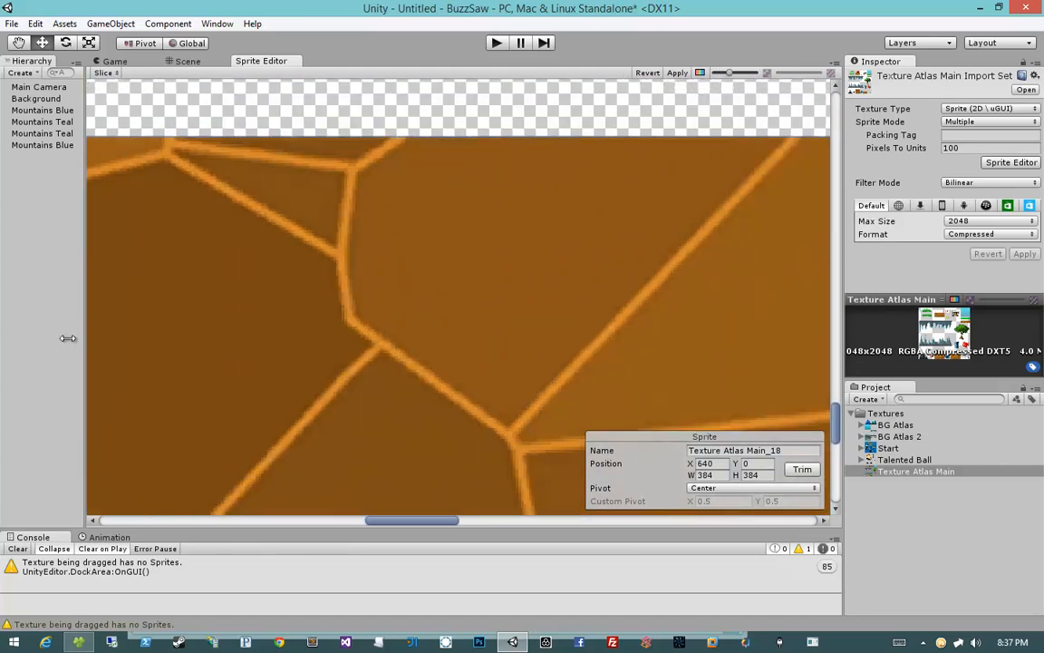
middle_drag(505, 319, 464, 46)
middle_drag(502, 503, 355, 126)
scroll(666, 275, down, 8)
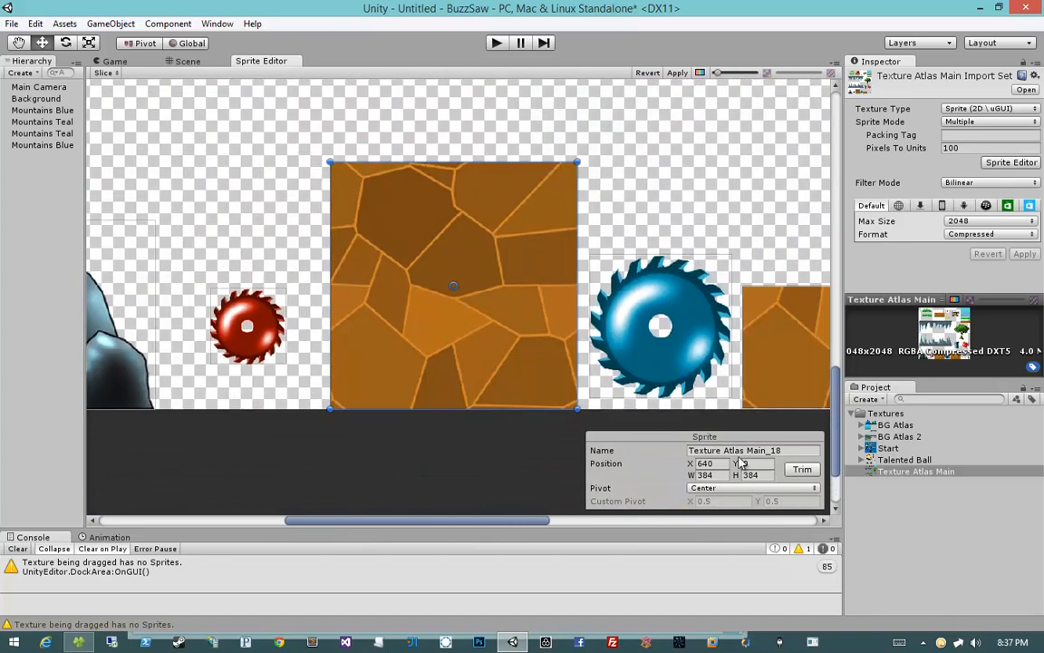
click(743, 450)
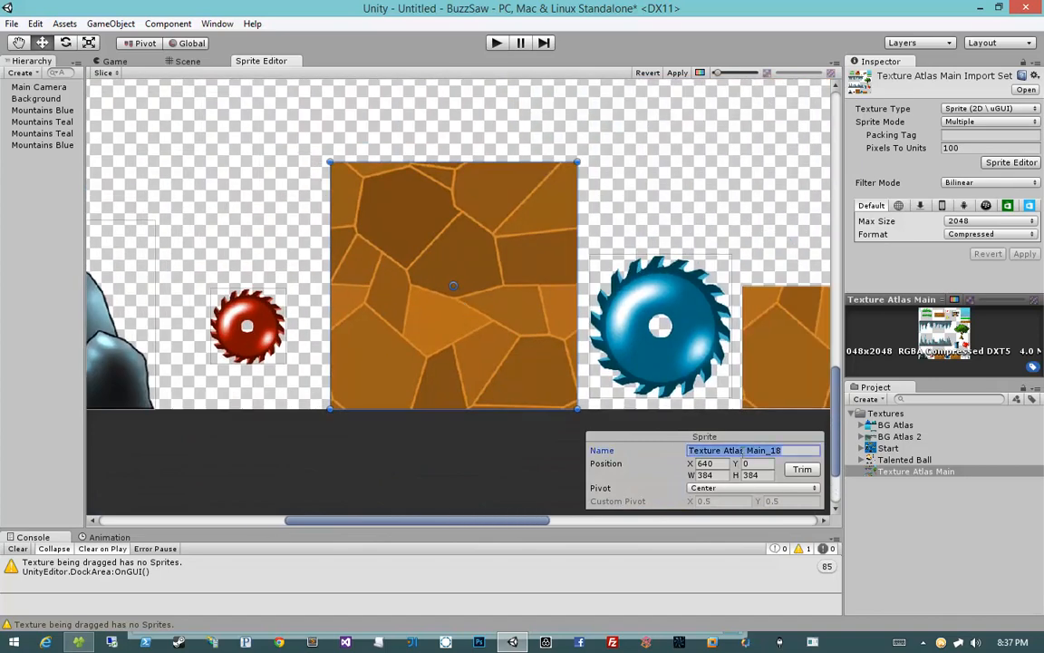
text(Dirt Full)
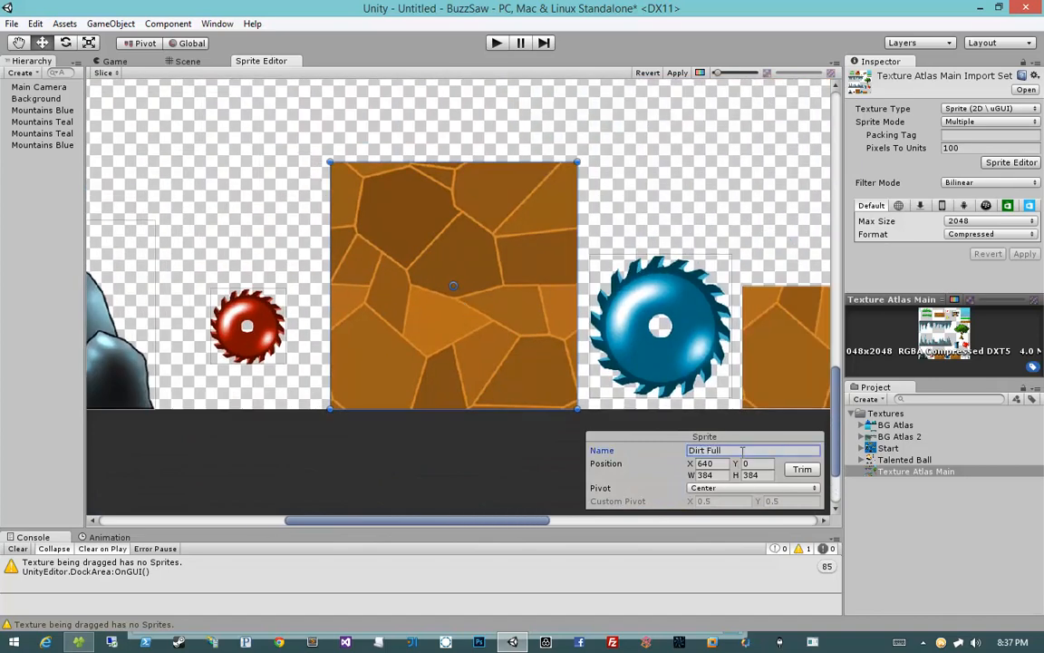
Step: Select the small red saw blade sprite in the atlas and rename it as Red Saw
middle_drag(249, 288, 417, 290)
click(480, 332)
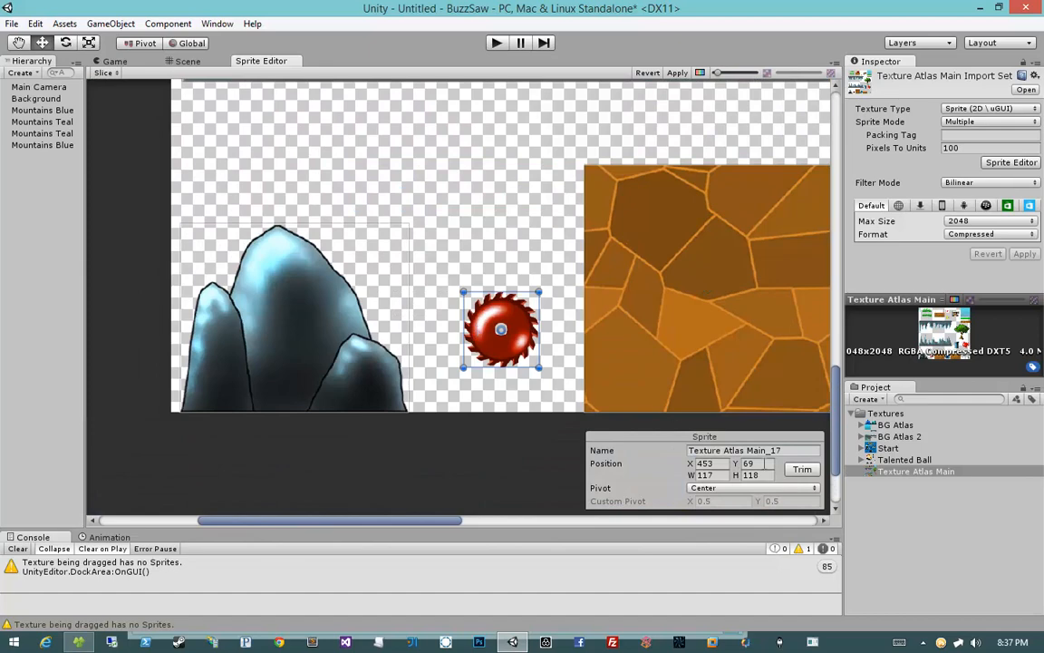
middle_drag(702, 369, 555, 362)
click(736, 362)
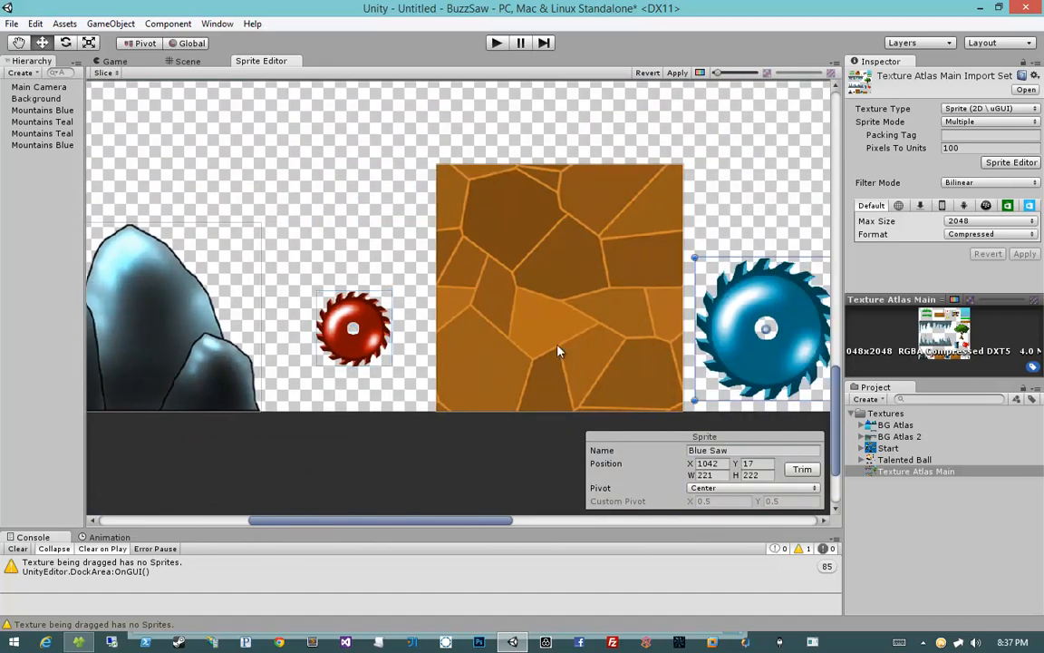
click(352, 345)
click(795, 449)
text(REd)
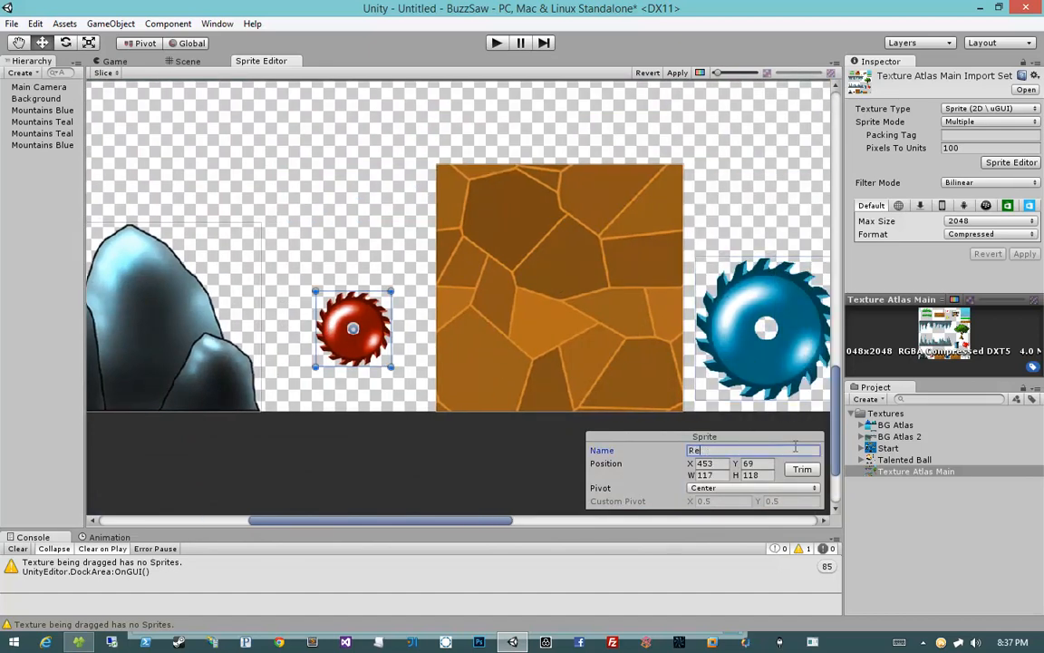
Step: Select the blue rocks sprite and rename it as Rocks
middle_drag(194, 294, 435, 294)
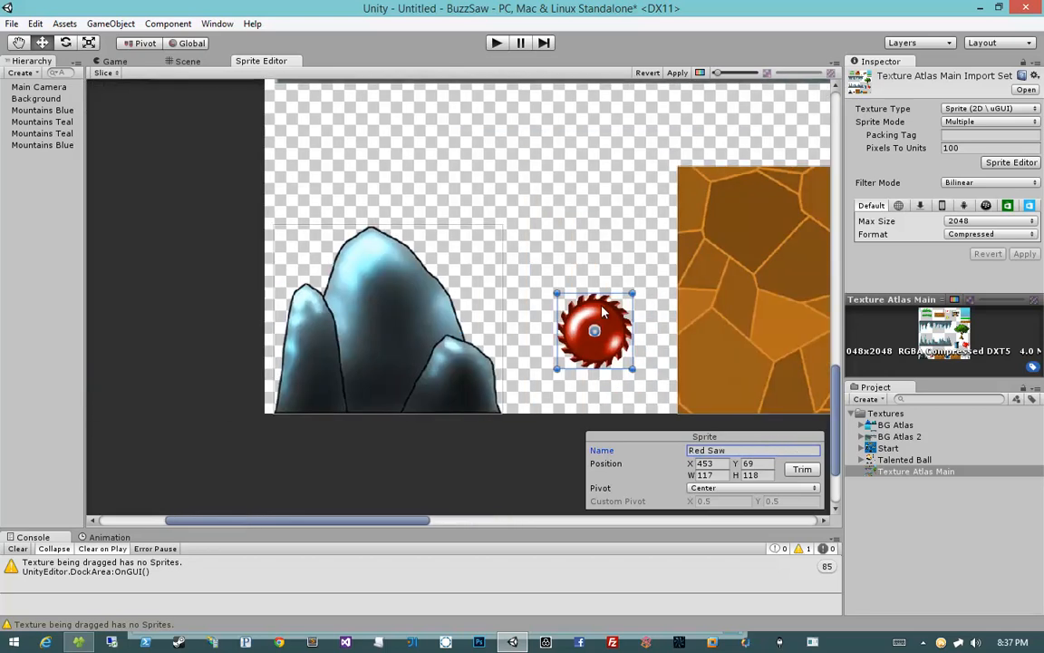
click(435, 295)
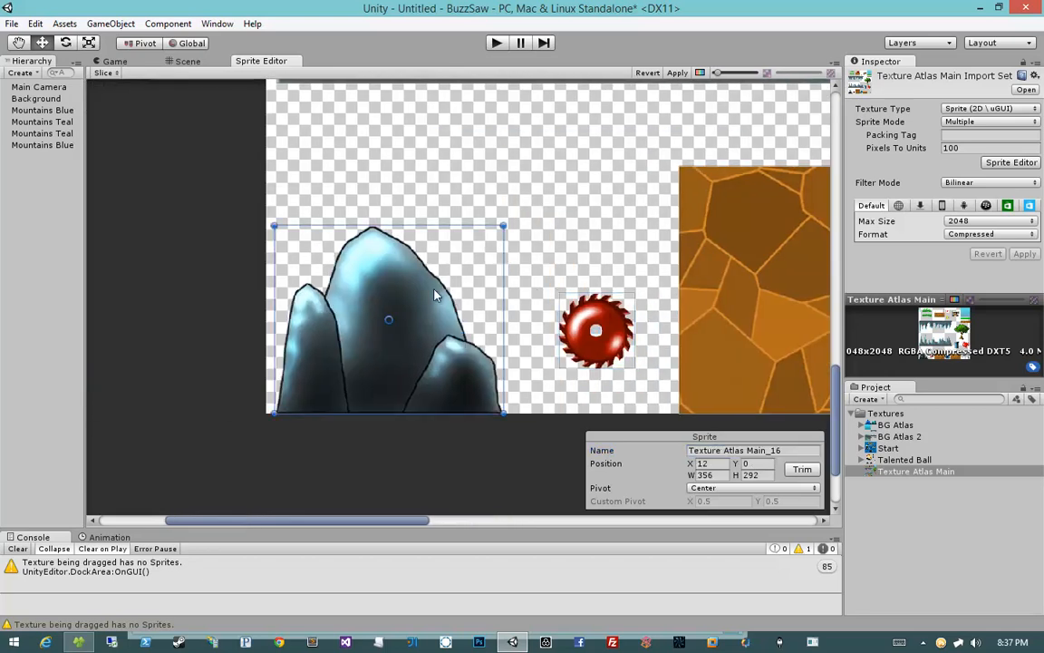
click(736, 450)
text(Rocks)
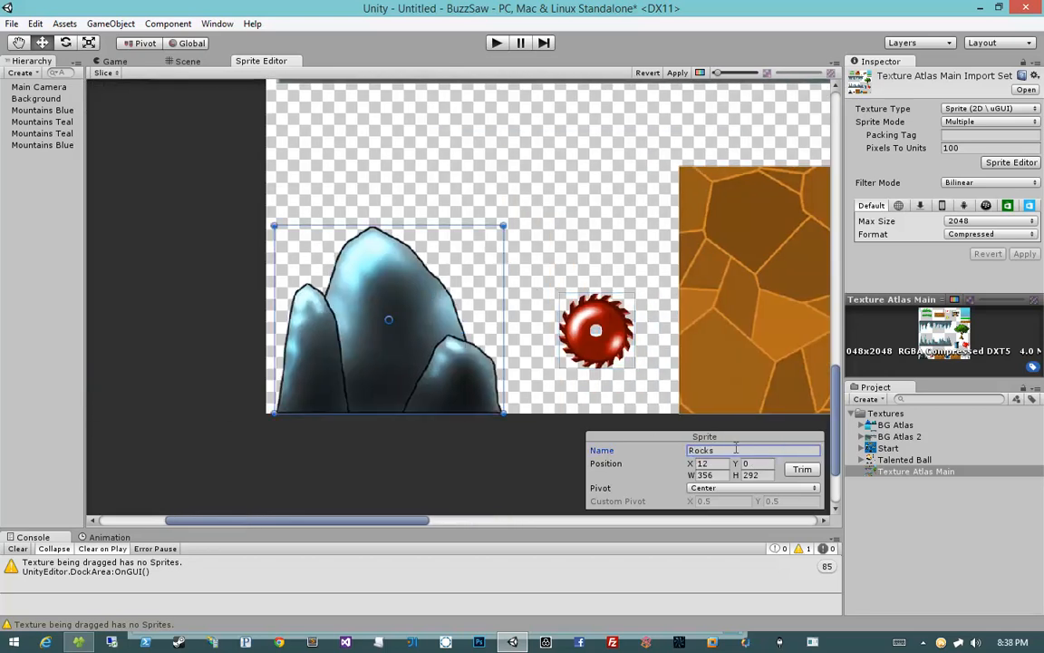
Step: Apply the sprite slicing and naming changes to the Texture Atlas Main texture
middle_drag(690, 313, 454, 303)
scroll(455, 303, down, 6)
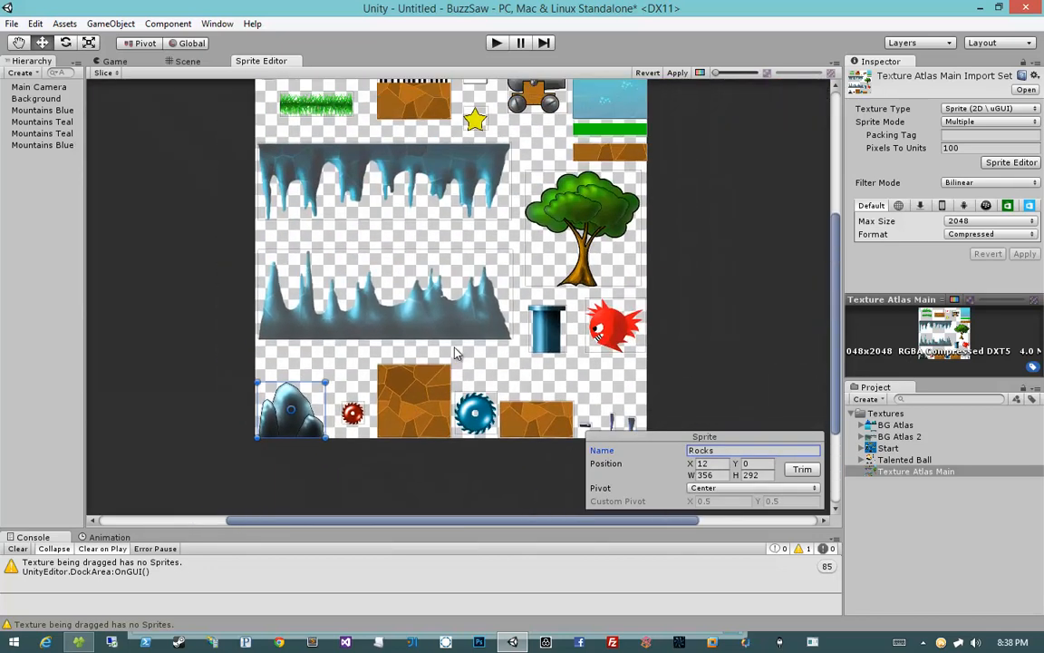
middle_drag(416, 257, 415, 296)
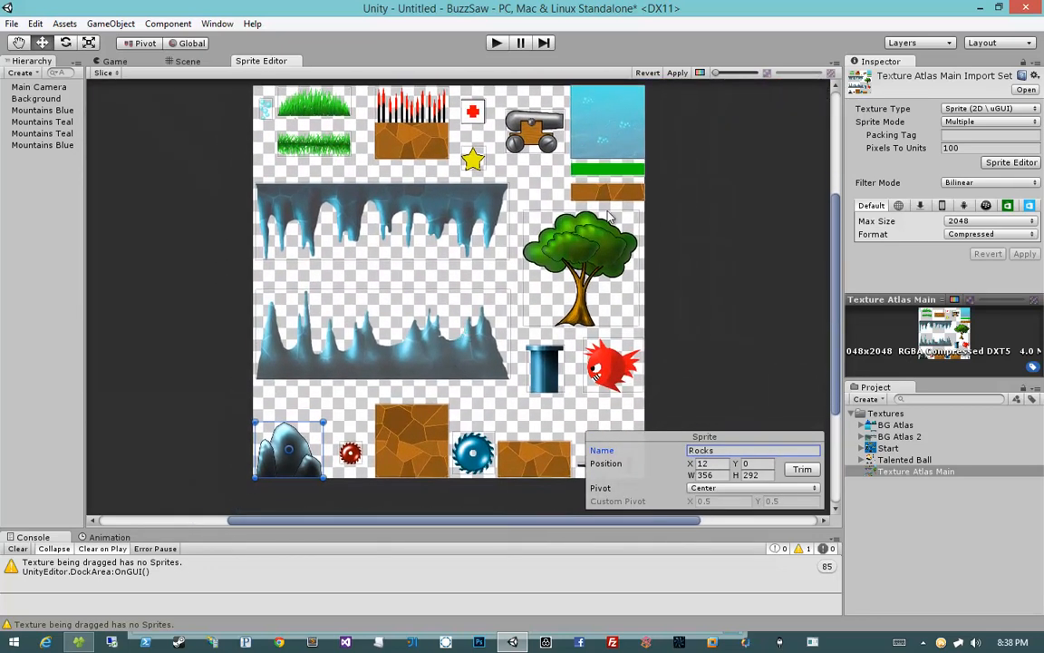
click(472, 113)
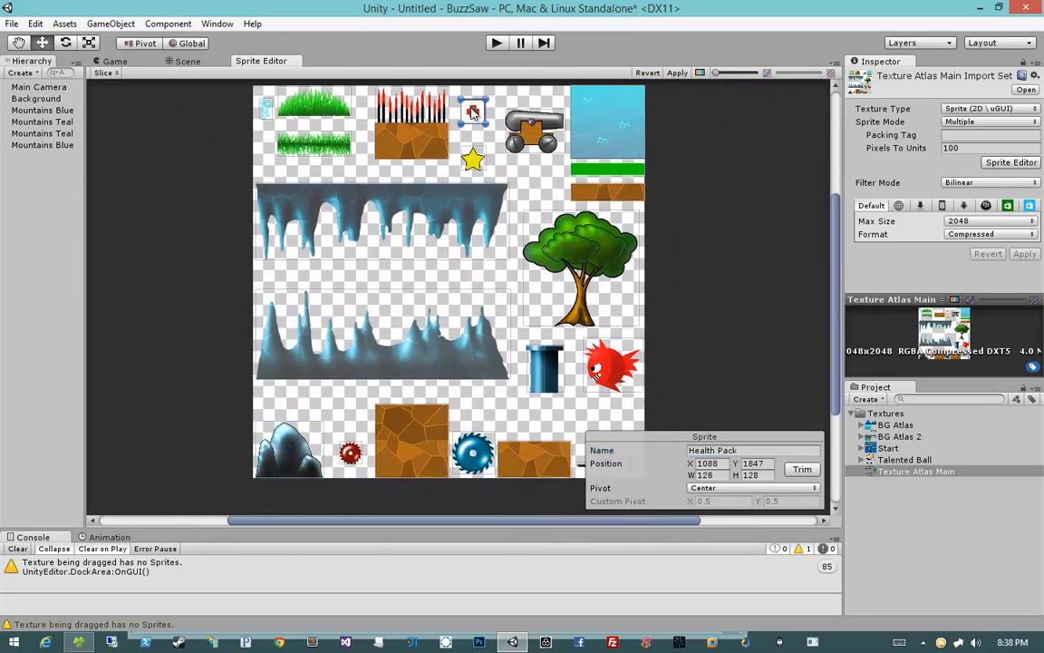
click(668, 73)
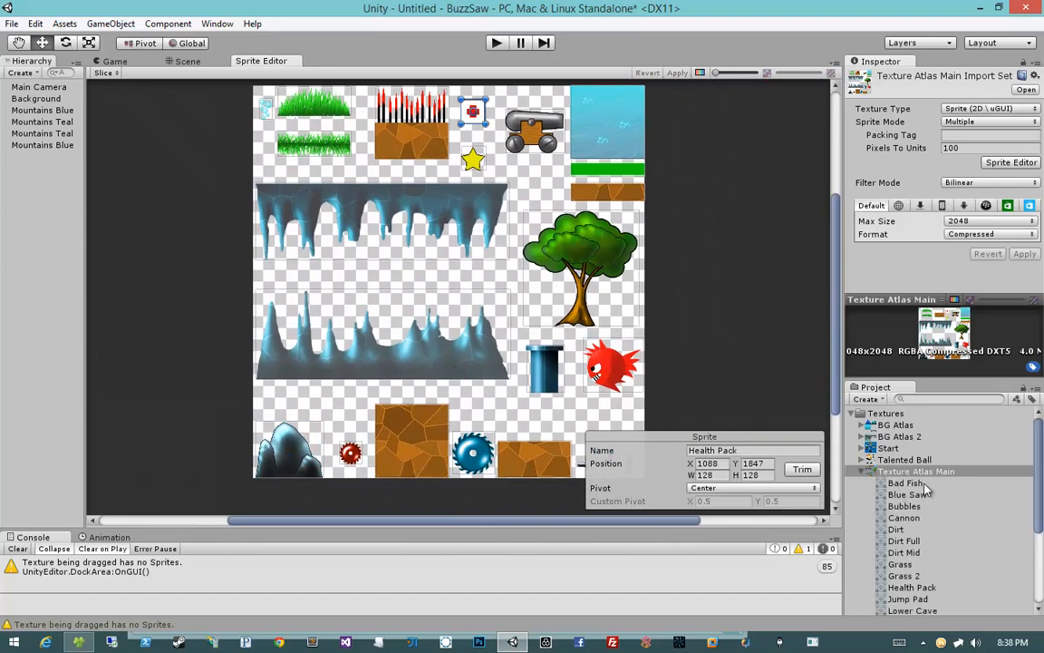
Step: Examine the Texture Atlas Main sprite list for unnamed sprites such as Texture Atlas Main_6
click(922, 485)
scroll(924, 488, down, 4)
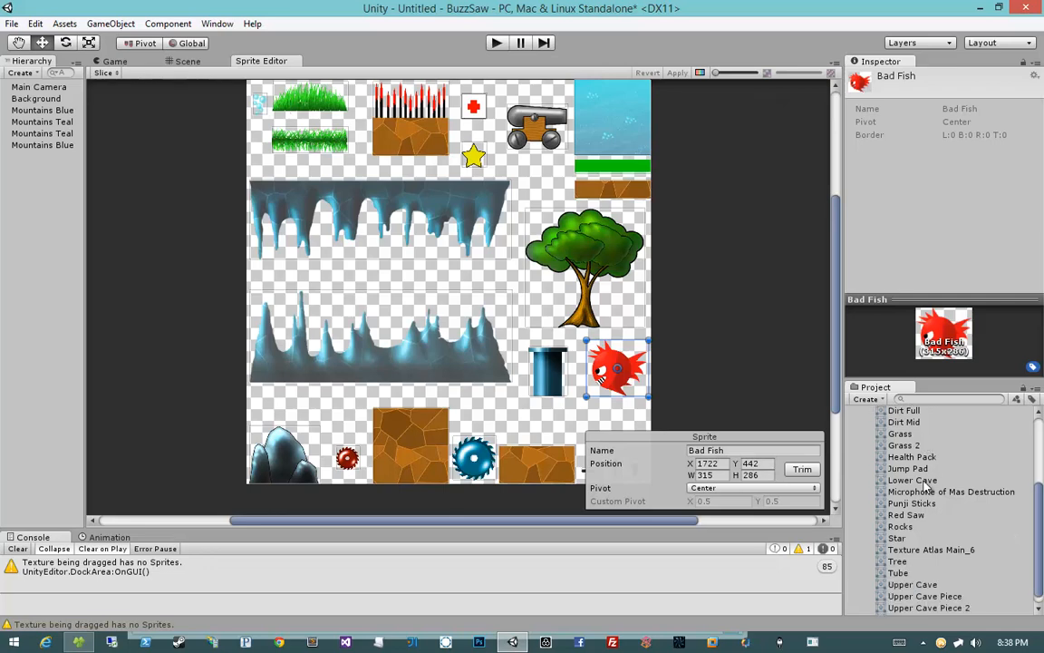
scroll(925, 486, down, 1)
click(930, 540)
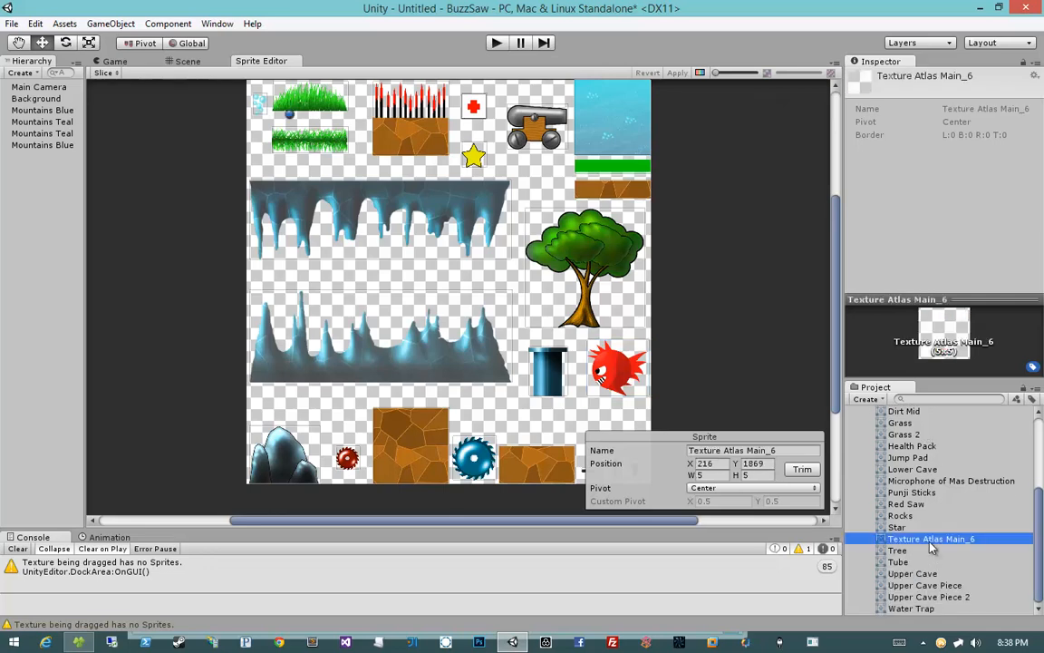
scroll(930, 544, up, 4)
scroll(930, 544, down, 4)
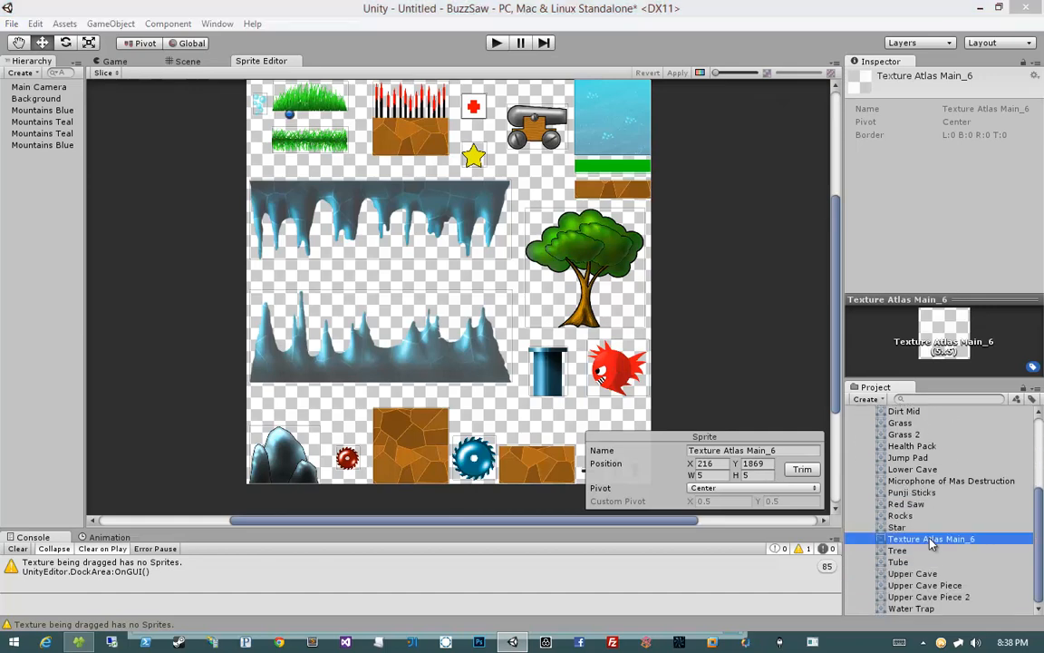
Step: Delete the tiny unnamed Texture Atlas Main_6 sprite slice beside the grass in the atlas
middle_drag(638, 323, 699, 361)
scroll(462, 275, up, 5)
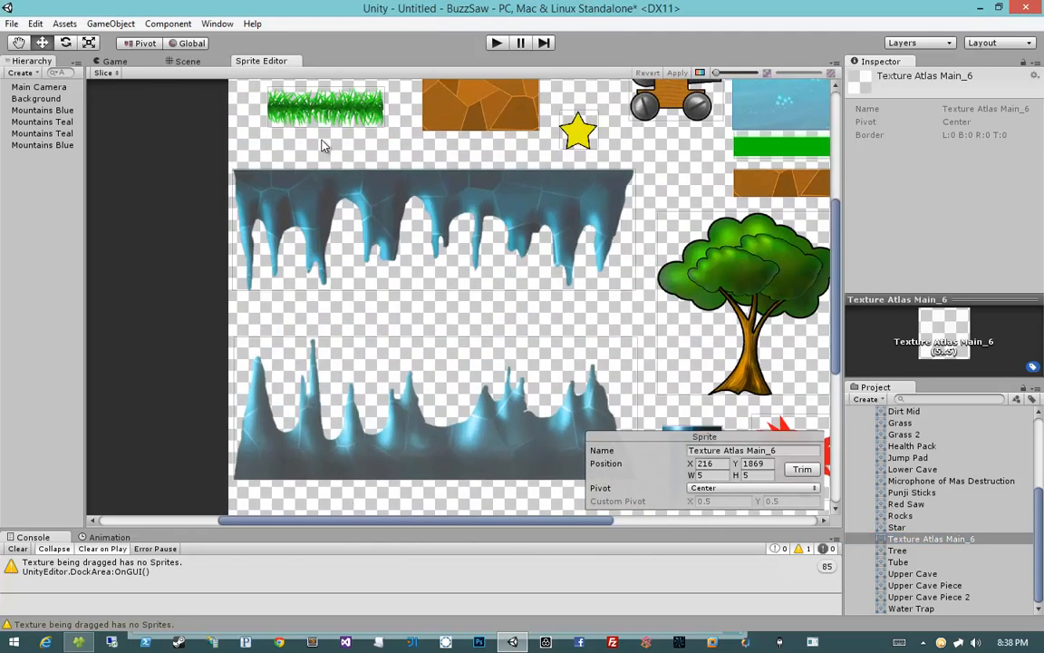
scroll(464, 274, up, 10)
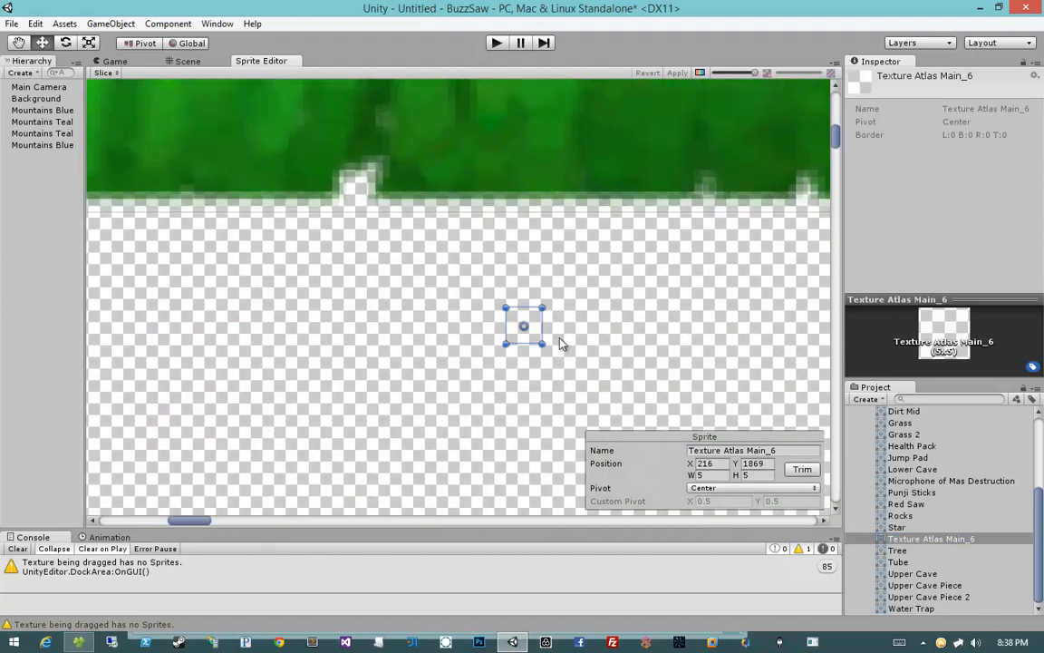
middle_drag(559, 342, 523, 326)
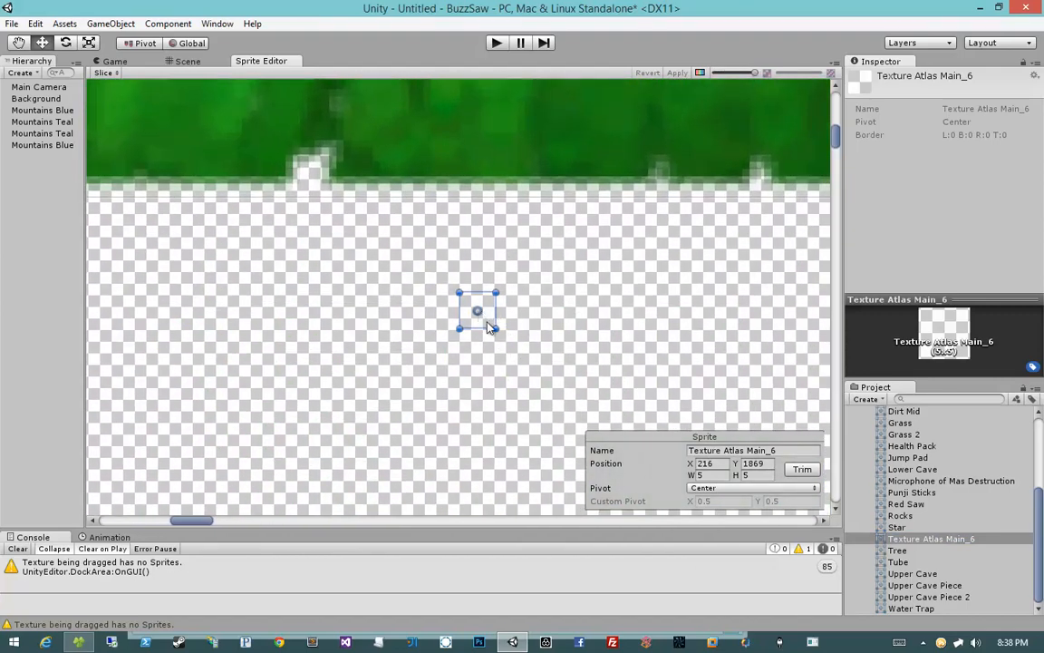
mouse_move(487, 321)
mouse_down()
mouse_move(527, 326)
mouse_move(483, 321)
mouse_up()
scroll(486, 328, down, 5)
scroll(488, 329, up, 2)
scroll(488, 329, up, 5)
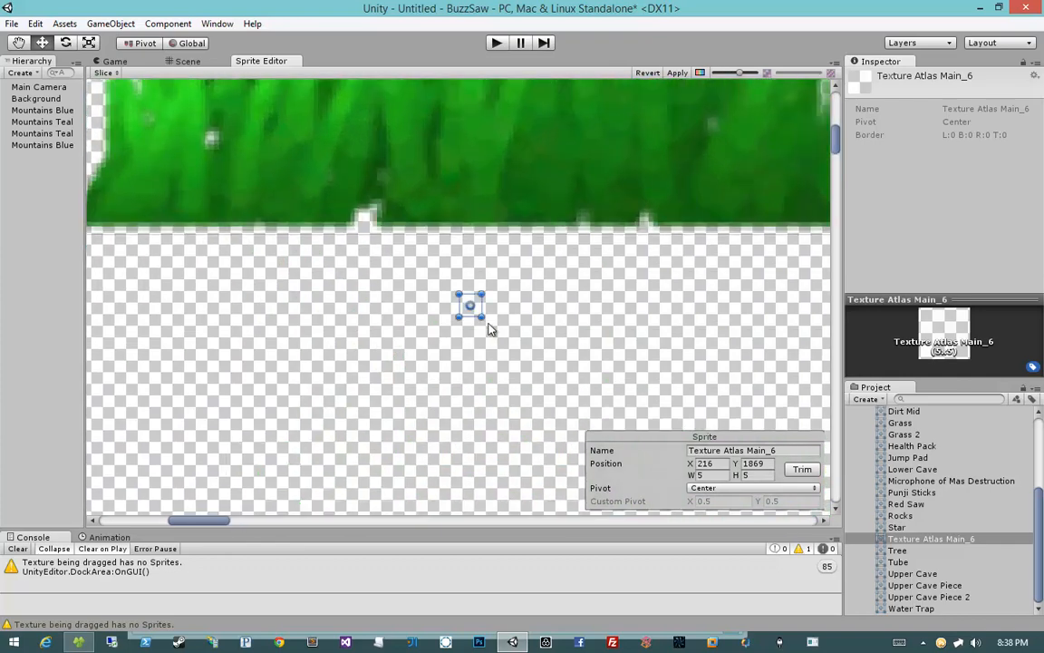
scroll(914, 534, up, 3)
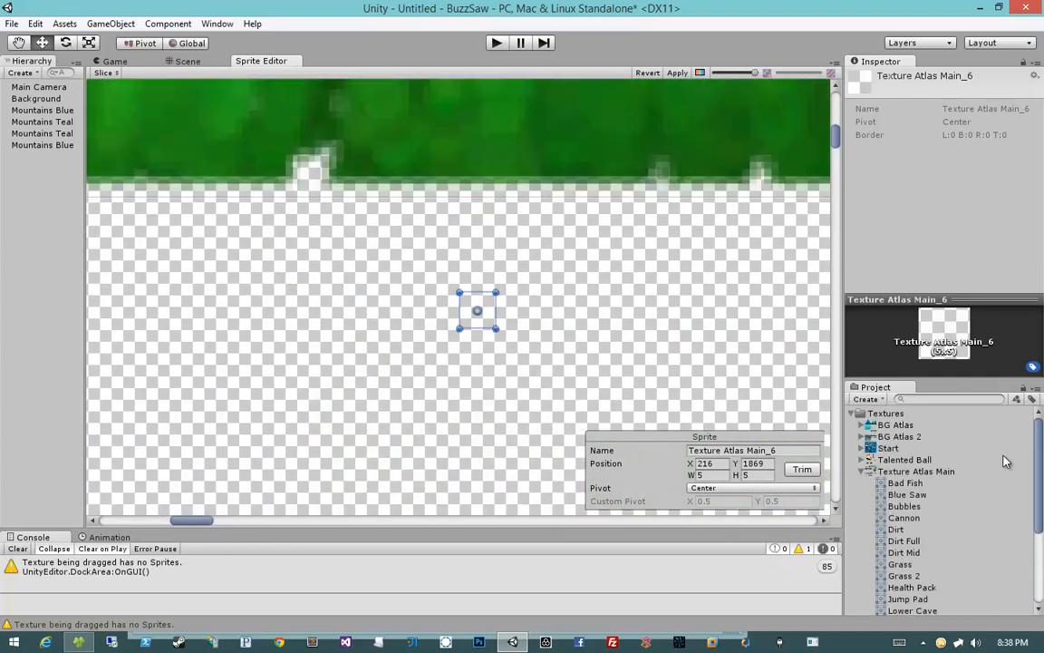
scroll(951, 497, down, 4)
scroll(952, 497, up, 4)
scroll(897, 517, down, 4)
click(916, 539)
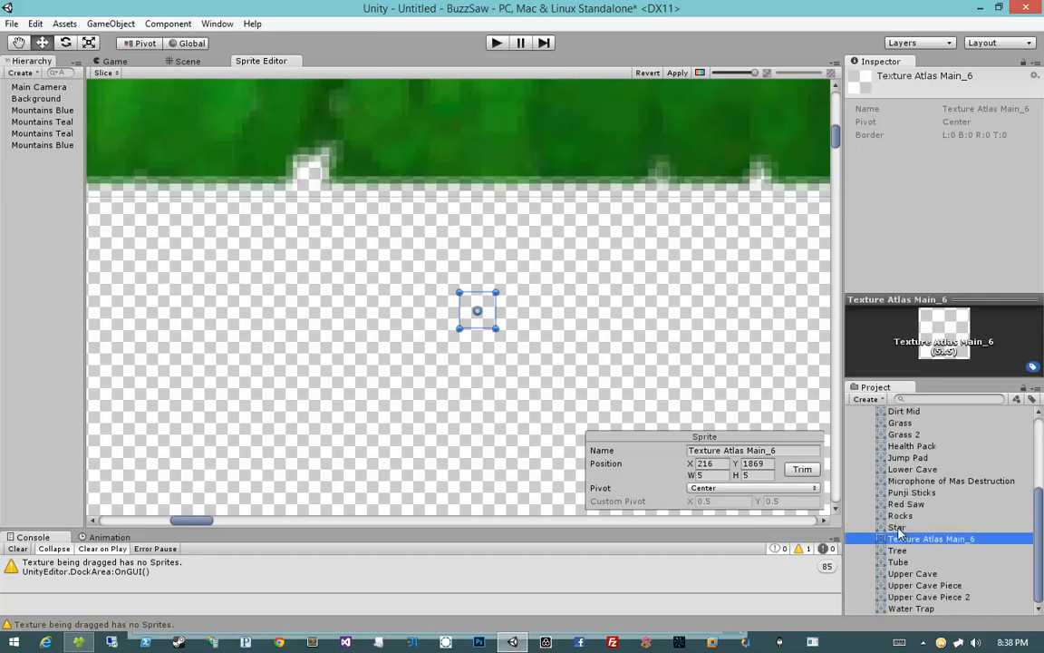
click(492, 319)
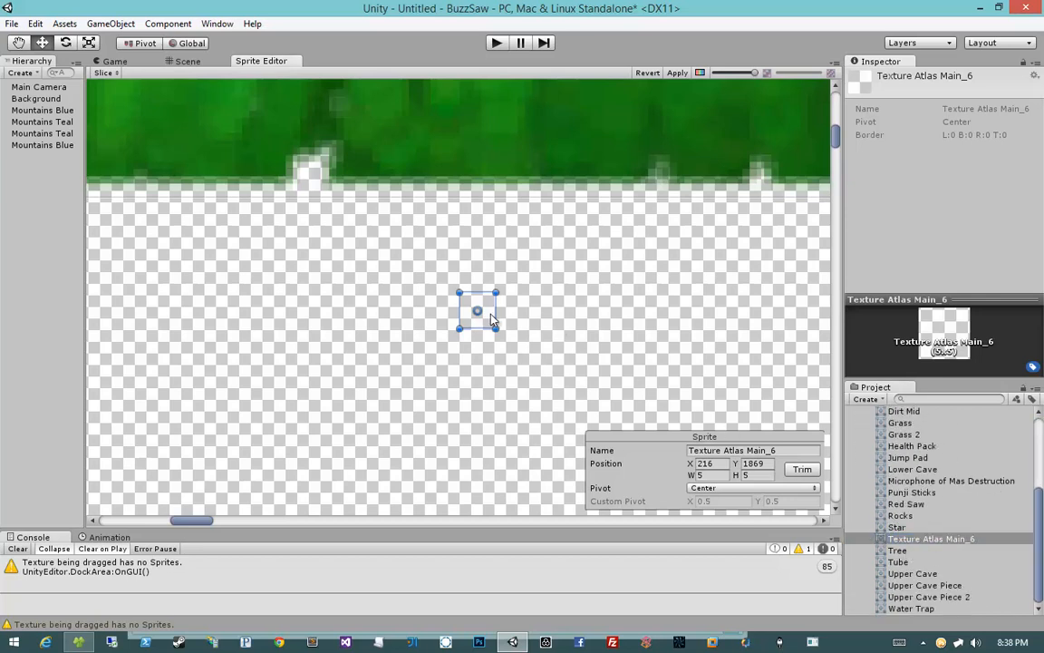
key(Delete)
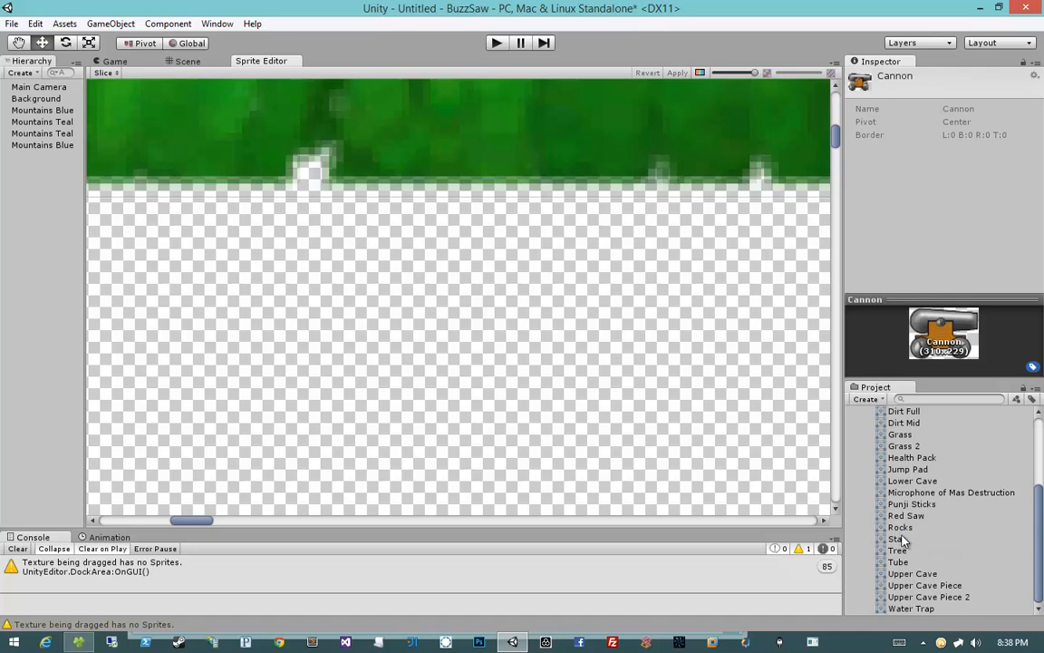
Step: Inspect the renamed Blue Saw, Dirt and Dirt Mid sprites in the atlas's sprite list
scroll(900, 540, up, 3)
click(898, 495)
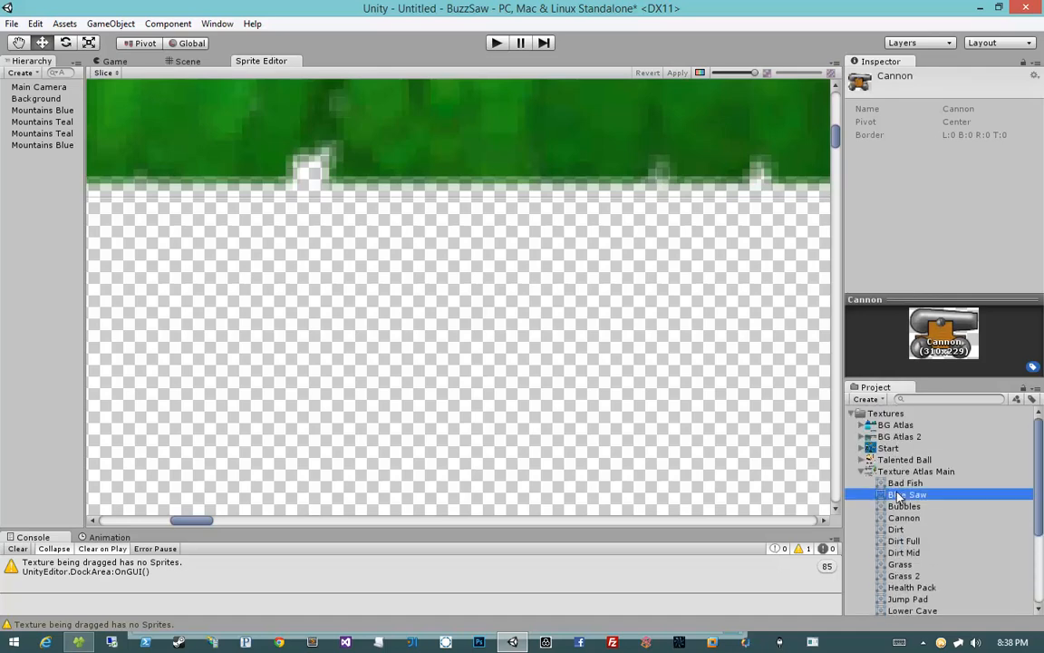
click(904, 530)
click(921, 554)
middle_drag(725, 367, 609, 286)
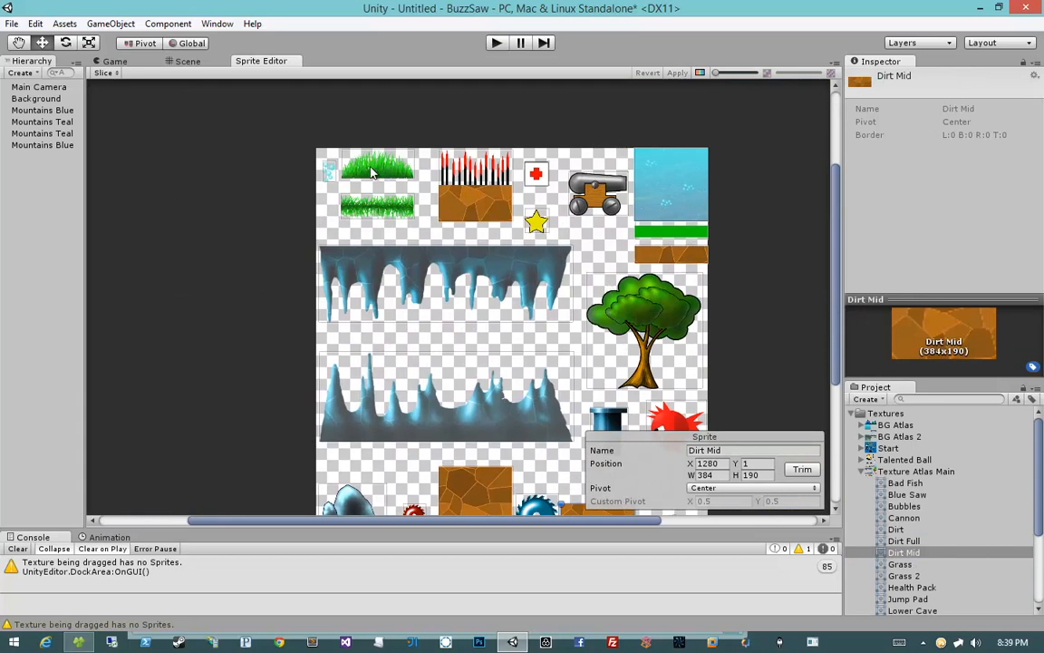
Step: Place the Dirt Full sprite in the scene at about X 1.9, Y 1.93, in front of the blue mountain
click(165, 60)
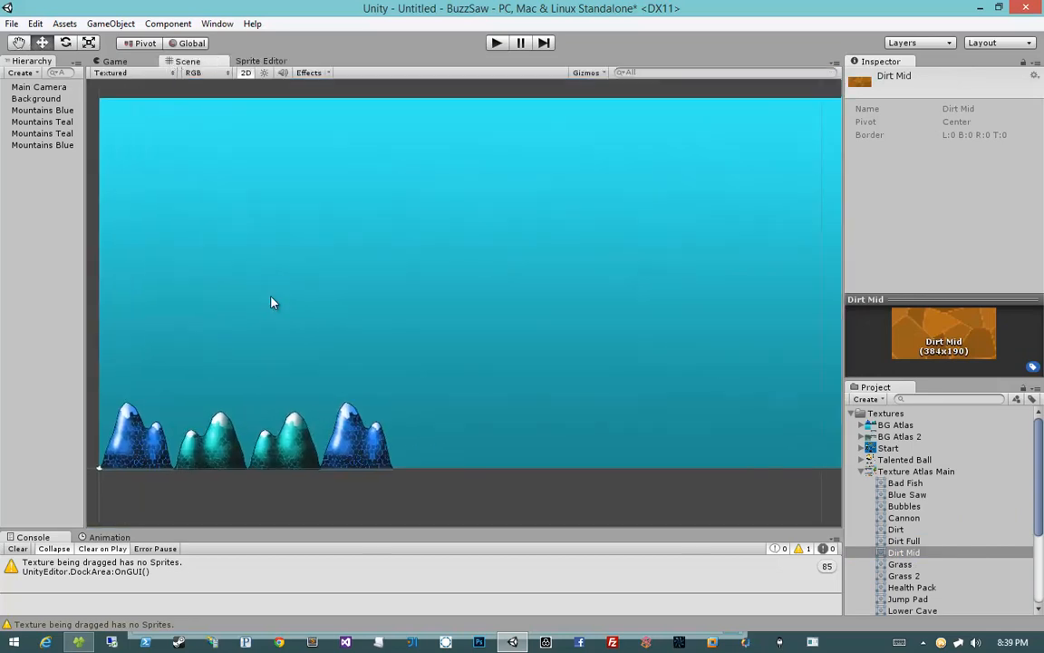
scroll(275, 291, up, 3)
middle_drag(274, 291, 466, 229)
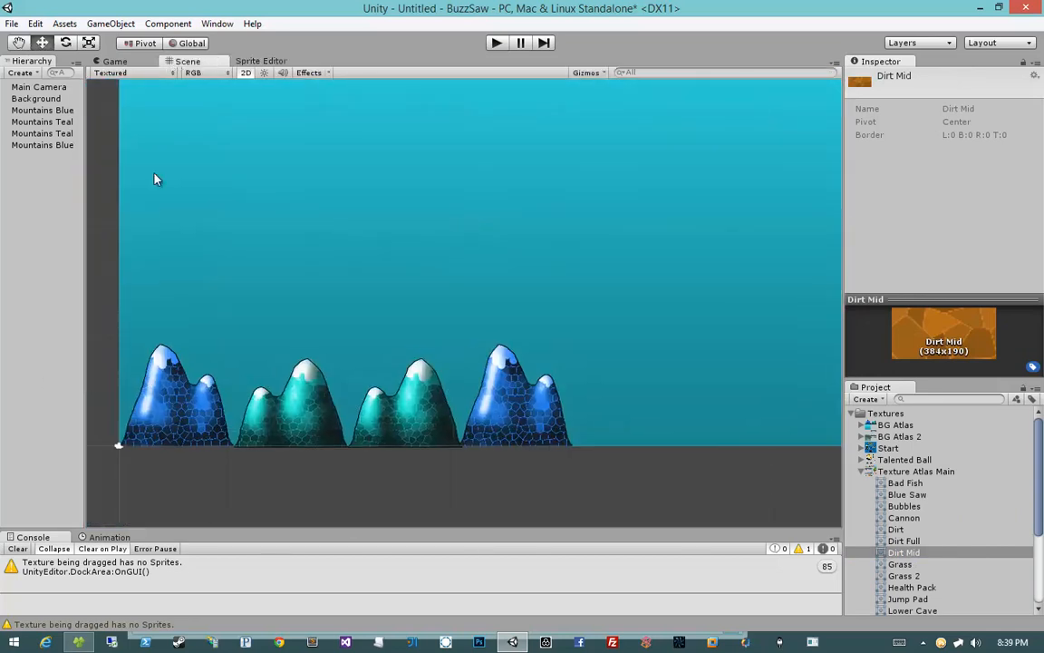
scroll(168, 409, up, 4)
middle_drag(167, 409, 404, 316)
scroll(404, 316, up, 5)
scroll(404, 321, up, 2)
middle_drag(322, 334, 438, 291)
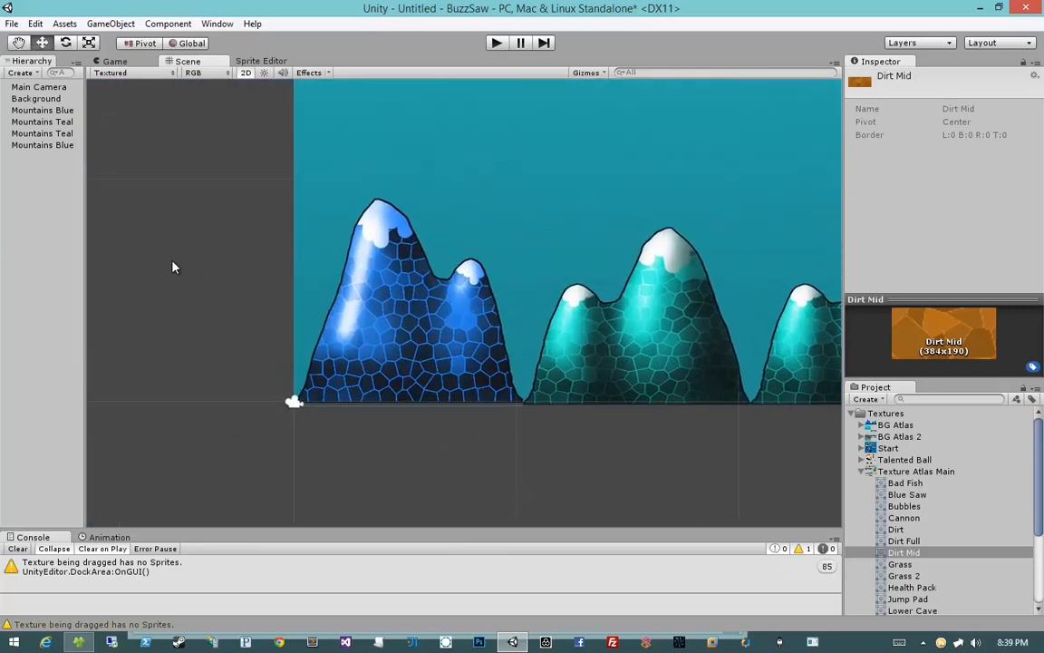
click(863, 471)
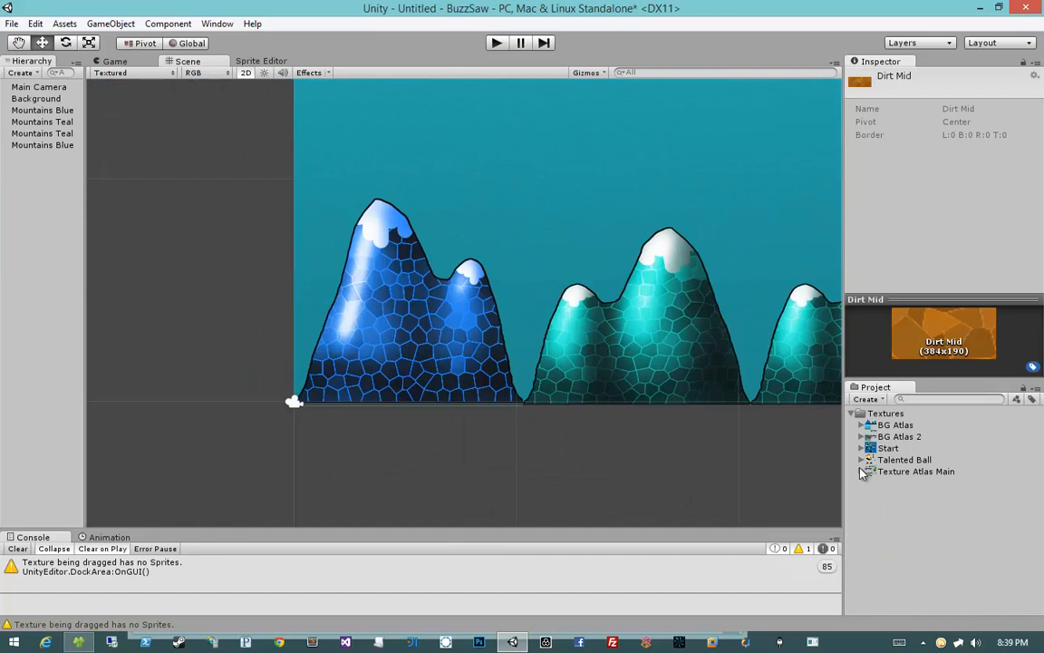
click(862, 460)
click(862, 459)
click(862, 460)
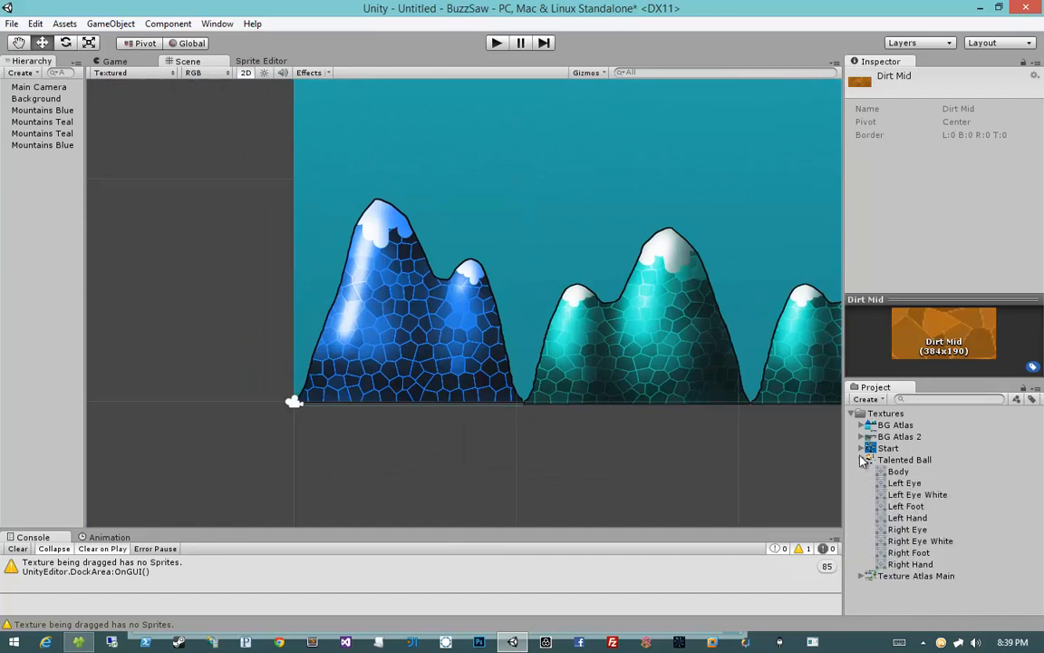
click(863, 460)
click(863, 471)
scroll(984, 530, down, 3)
scroll(978, 519, up, 1)
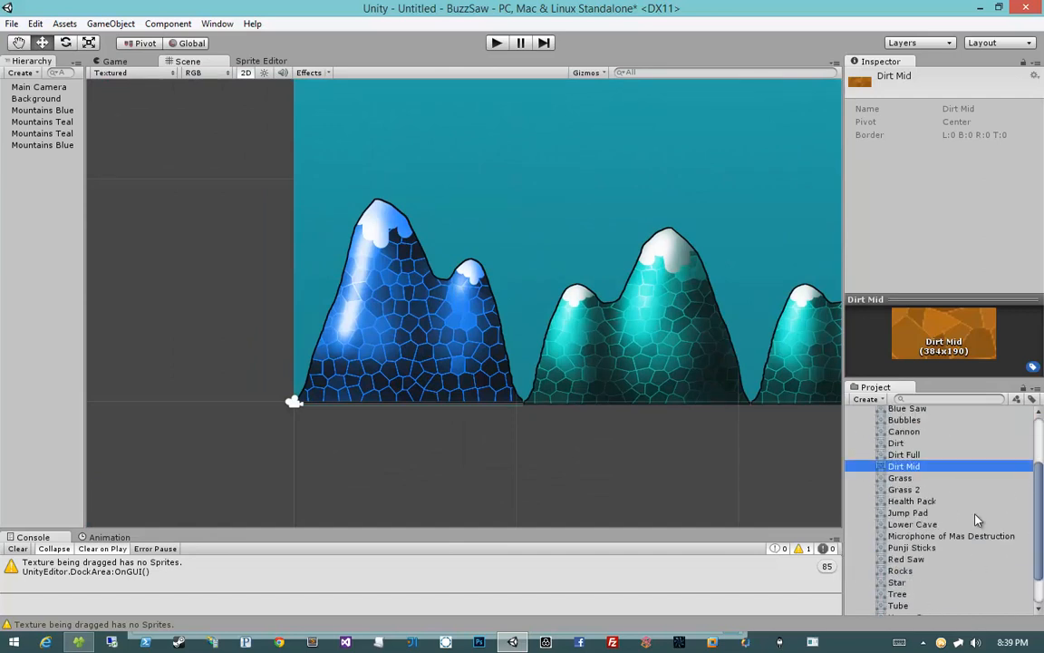
scroll(978, 519, up, 3)
drag(923, 543, 360, 368)
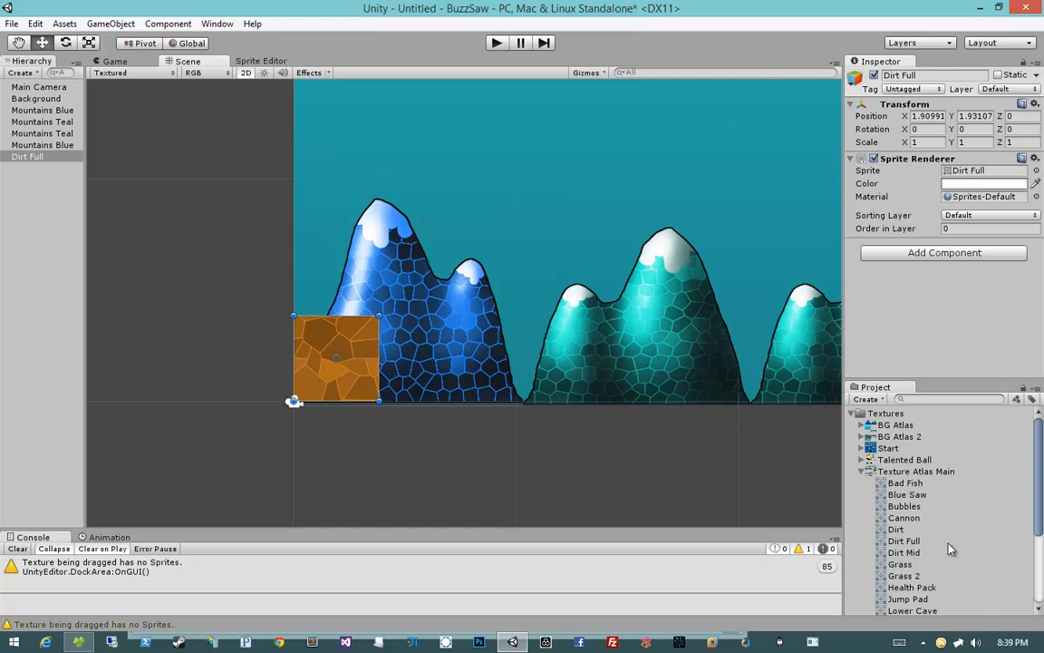
Step: Set the Dirt Full sprite's pivot to Bottom Left in the Sprite Editor
scroll(950, 549, down, 3)
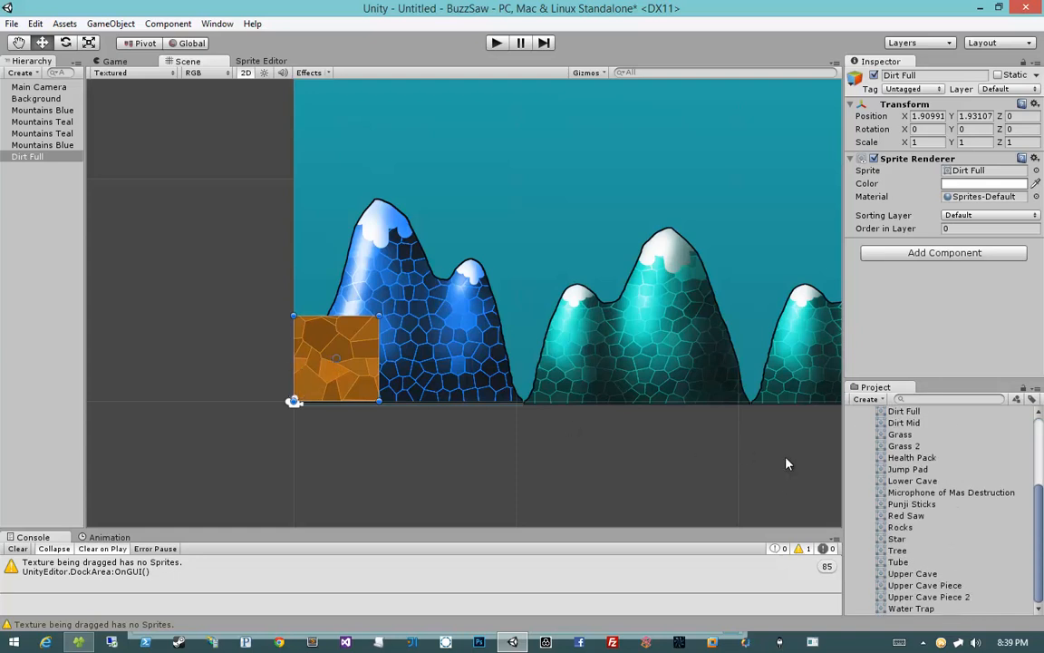
scroll(929, 500, up, 3)
scroll(927, 507, down, 2)
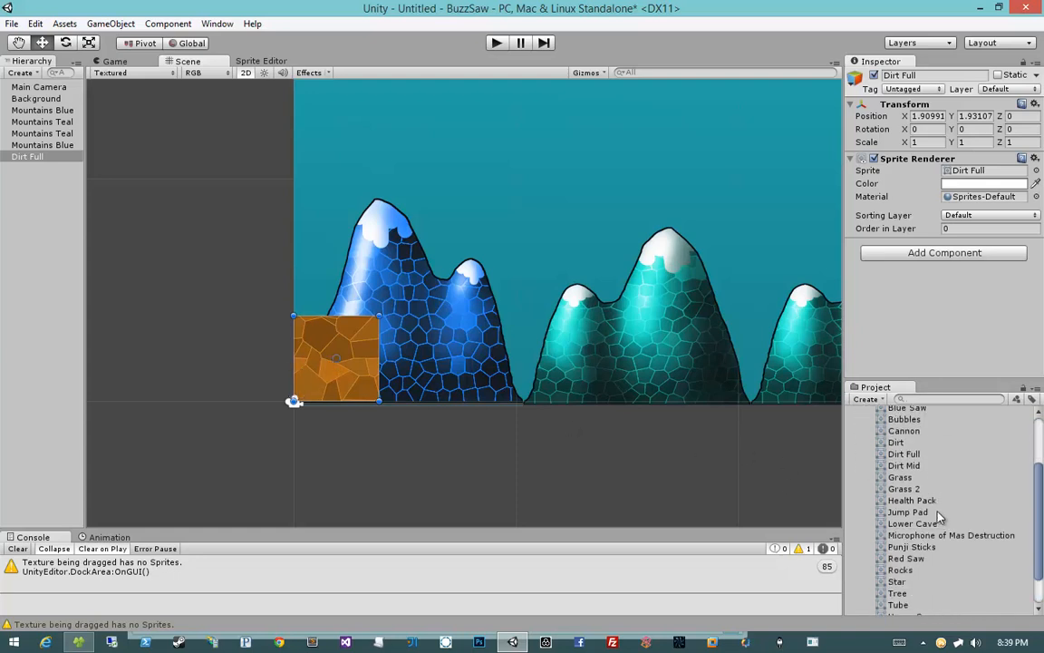
click(904, 453)
click(238, 60)
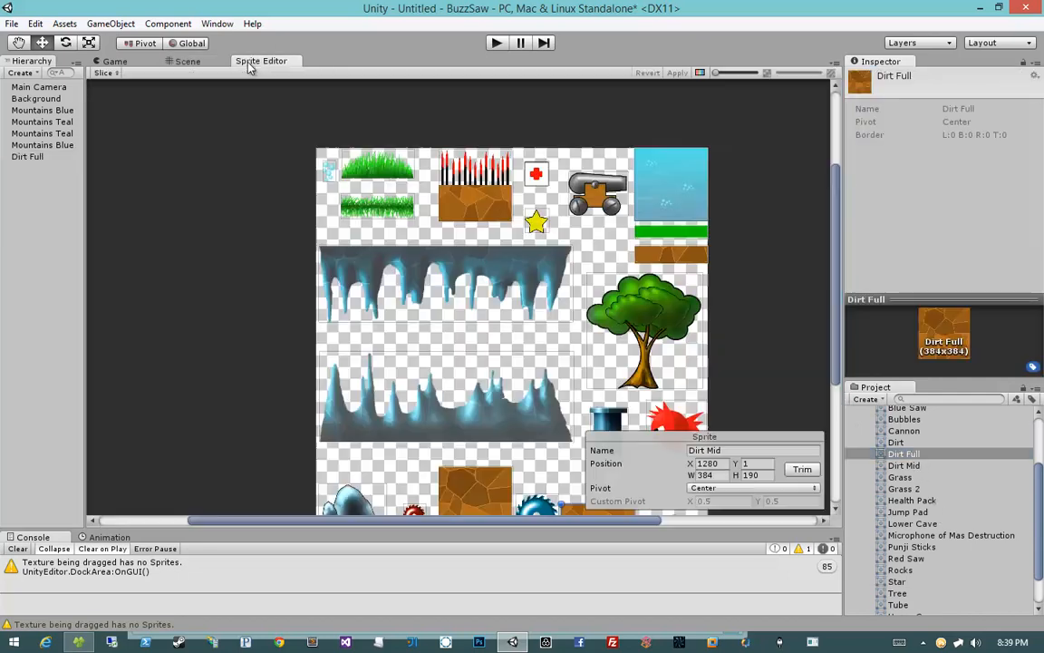
middle_drag(487, 261, 410, 203)
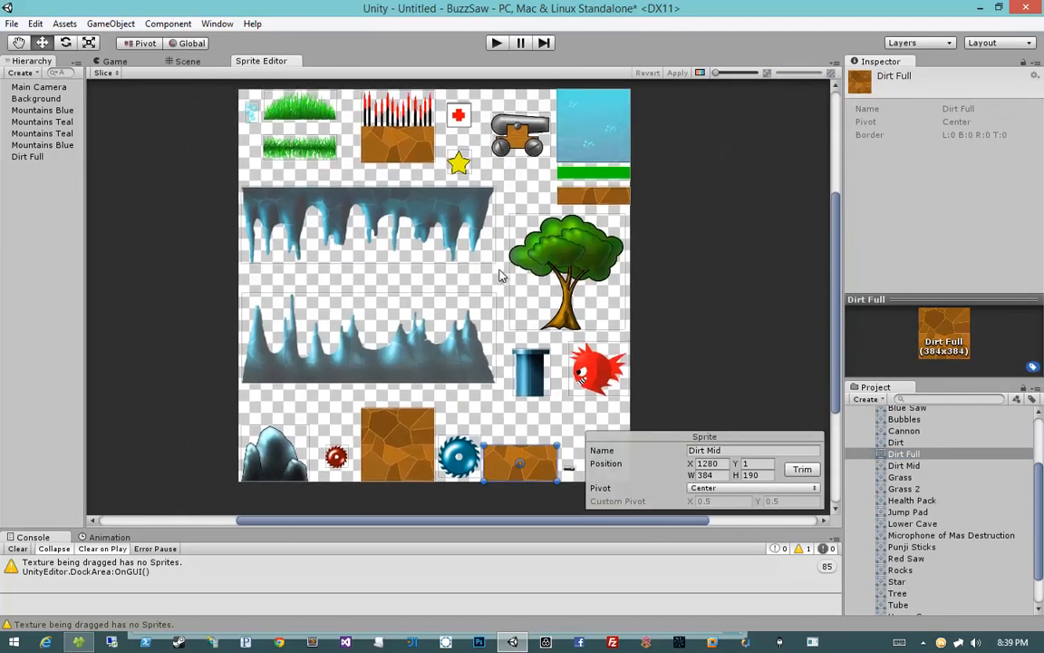
click(403, 444)
click(716, 488)
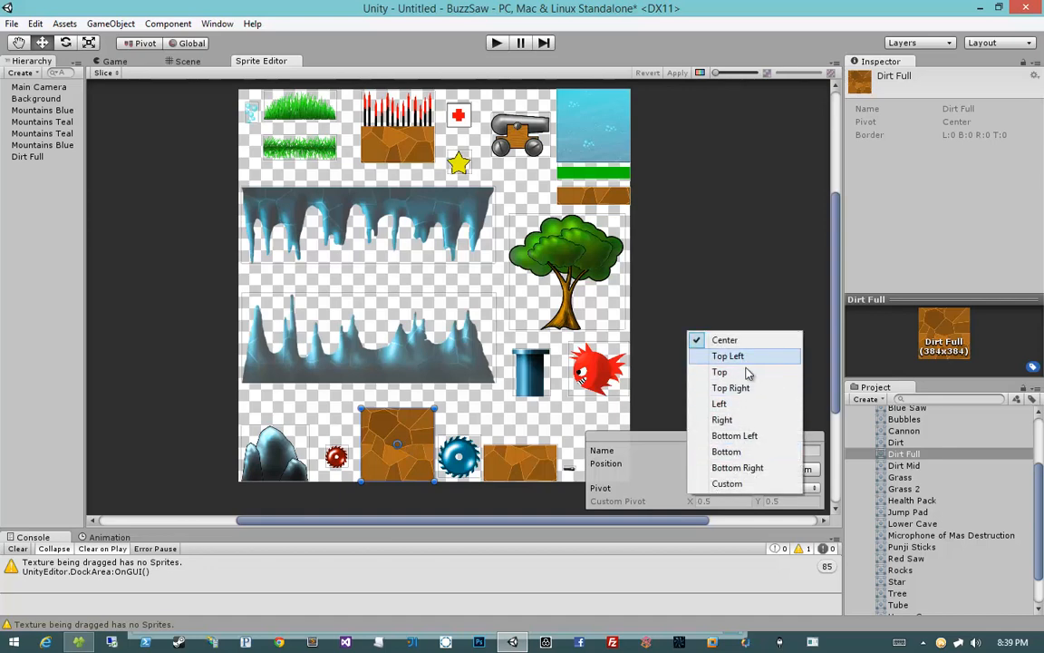
click(756, 436)
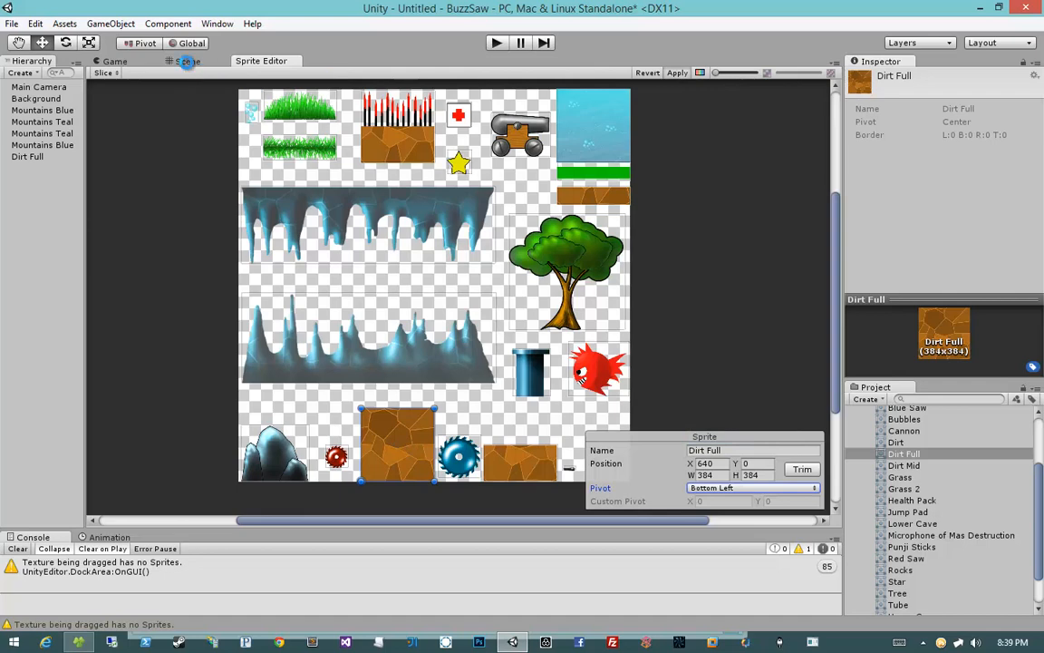
Step: Check the Dirt Full block's placement in the scene, then return to the Sprite Editor
click(186, 60)
click(399, 332)
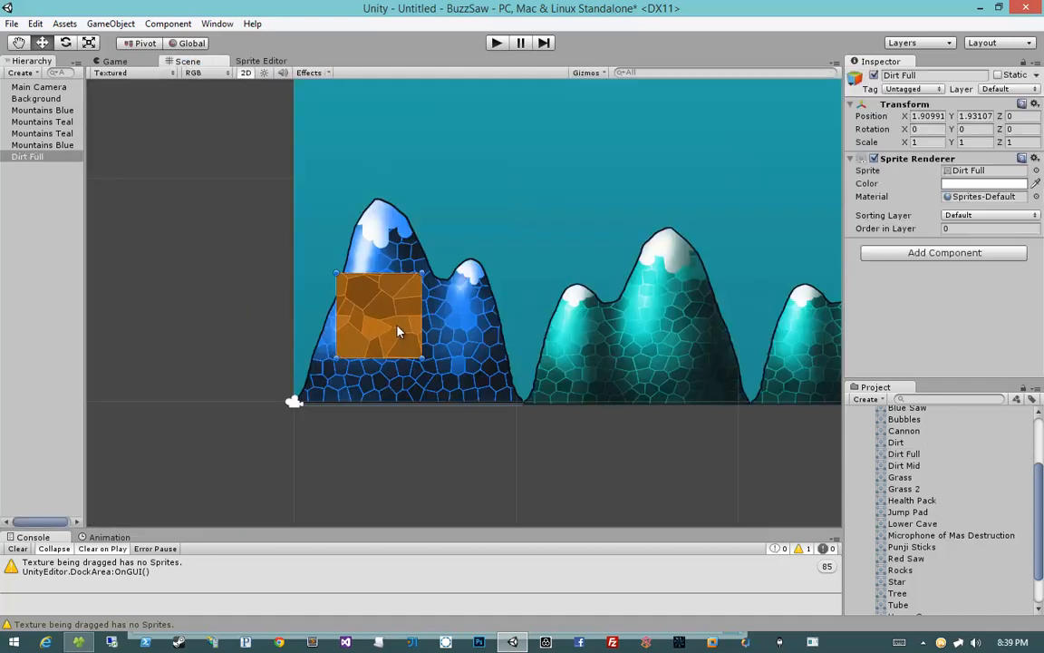
click(245, 59)
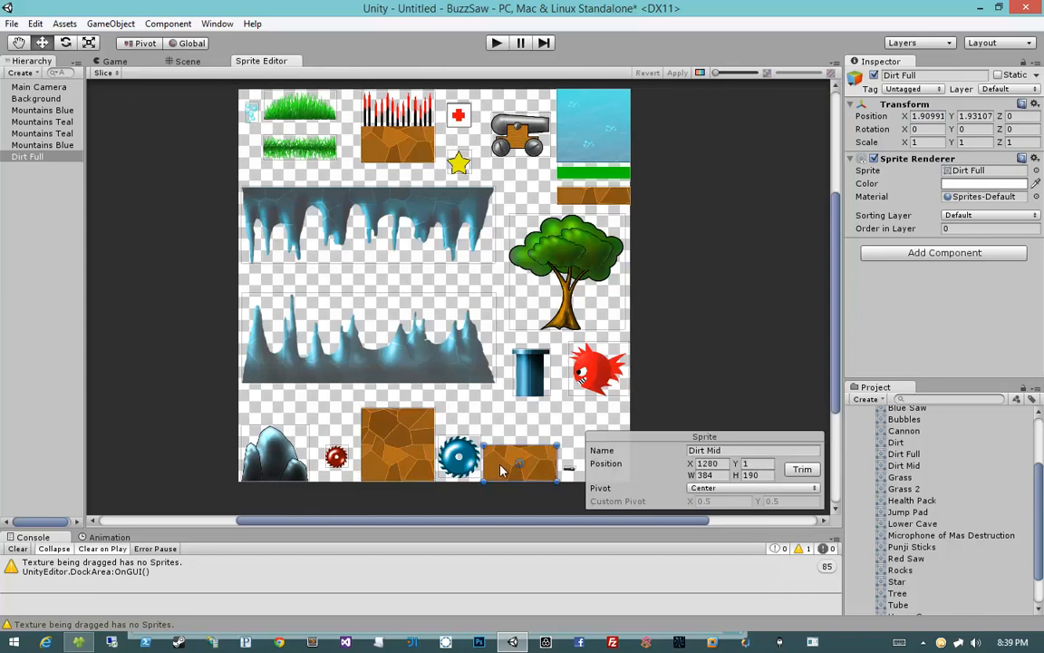
Step: Inspect the pivot settings of the atlas sprites one by one in the Sprite Editor
click(590, 195)
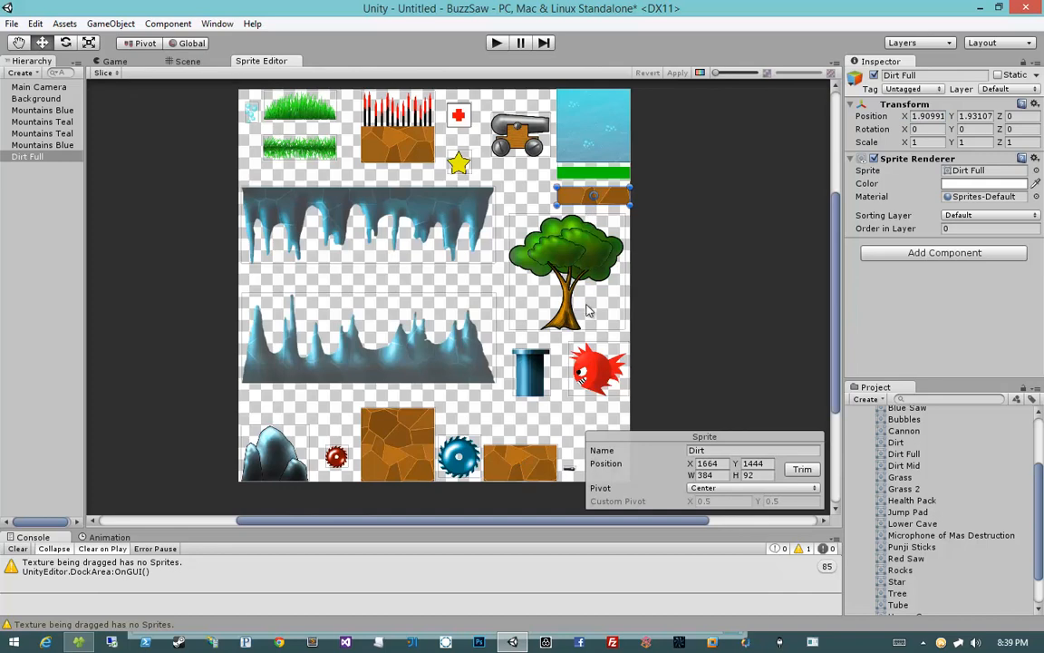
mouse_move(565, 290)
middle_down()
mouse_move(537, 250)
mouse_move(562, 298)
middle_up()
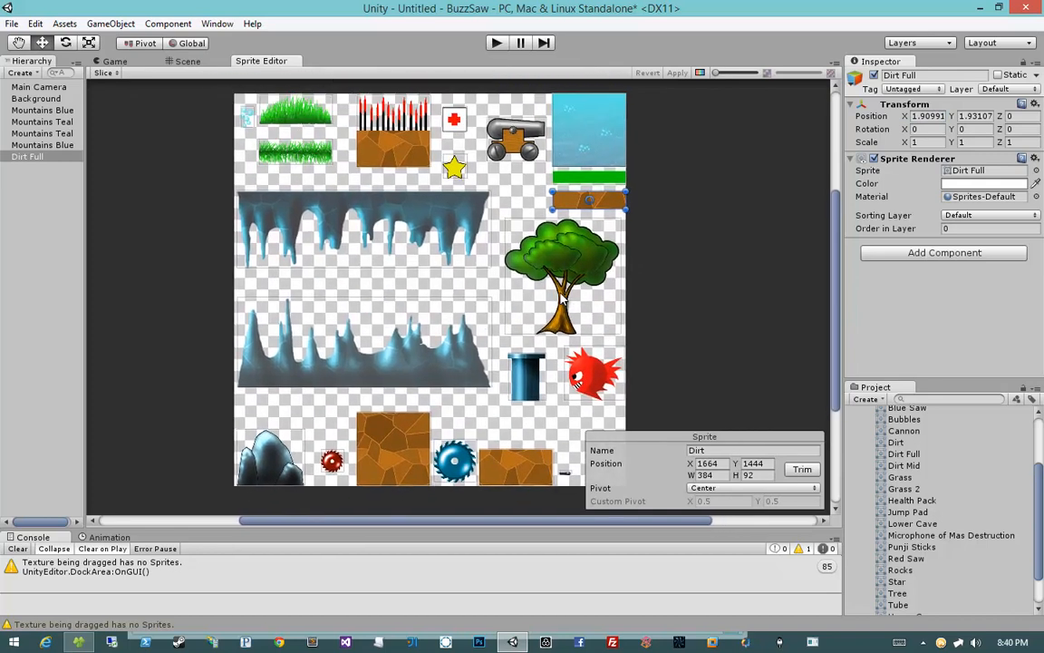
click(399, 157)
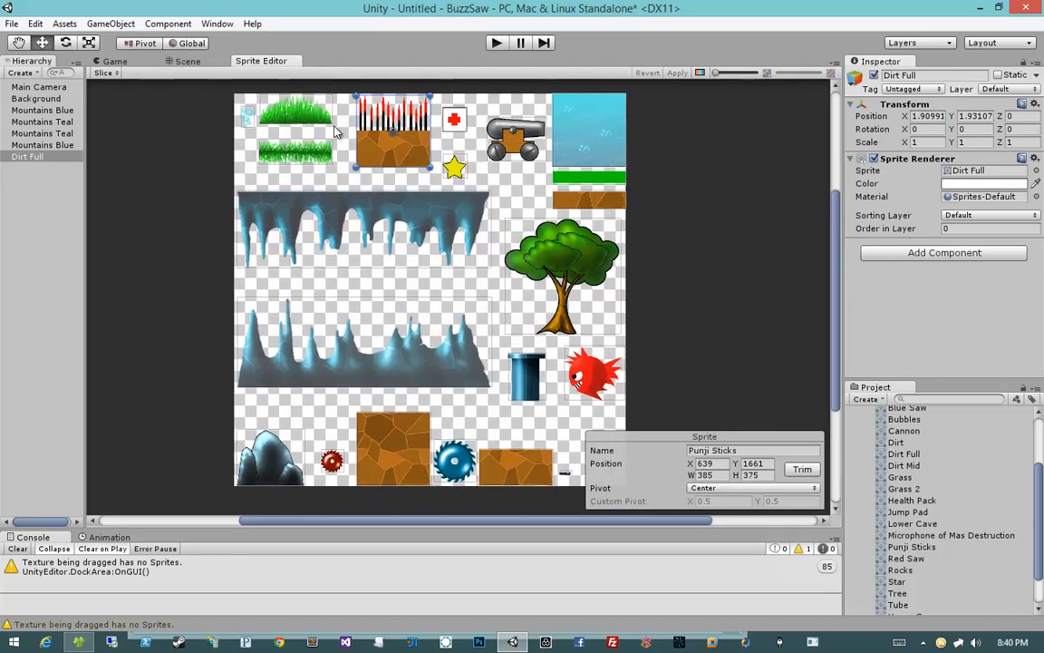
click(274, 107)
click(266, 138)
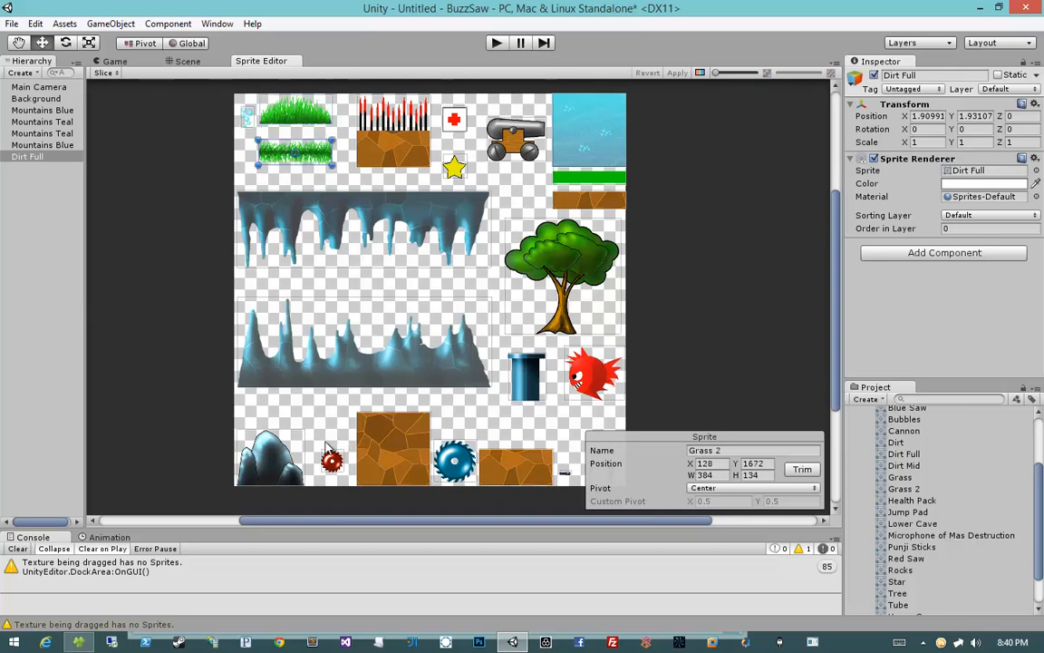
click(283, 459)
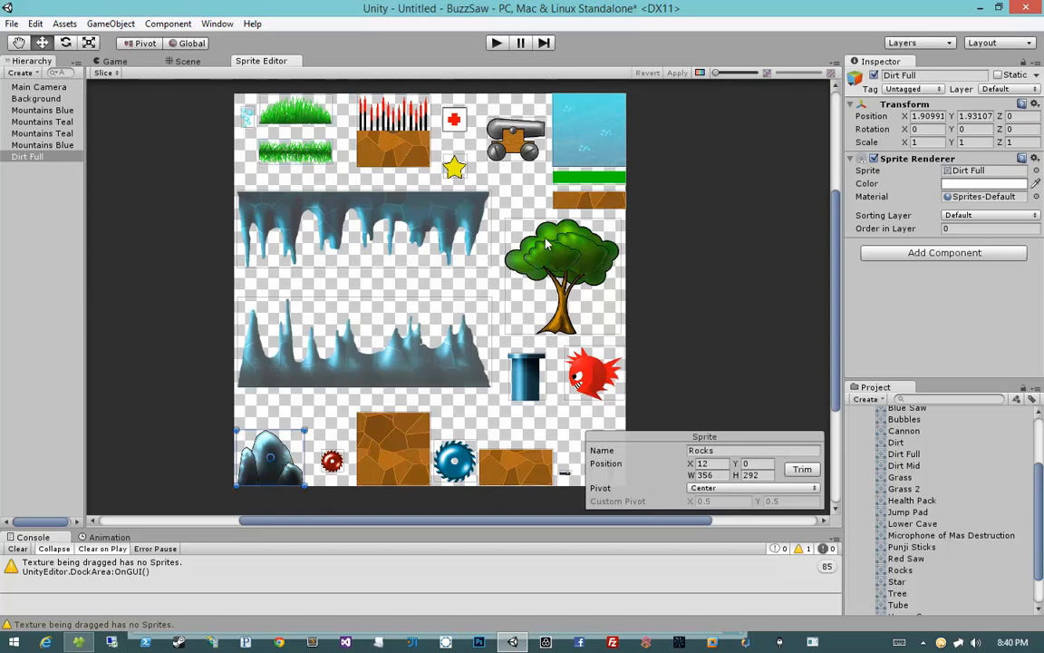
click(589, 174)
click(585, 201)
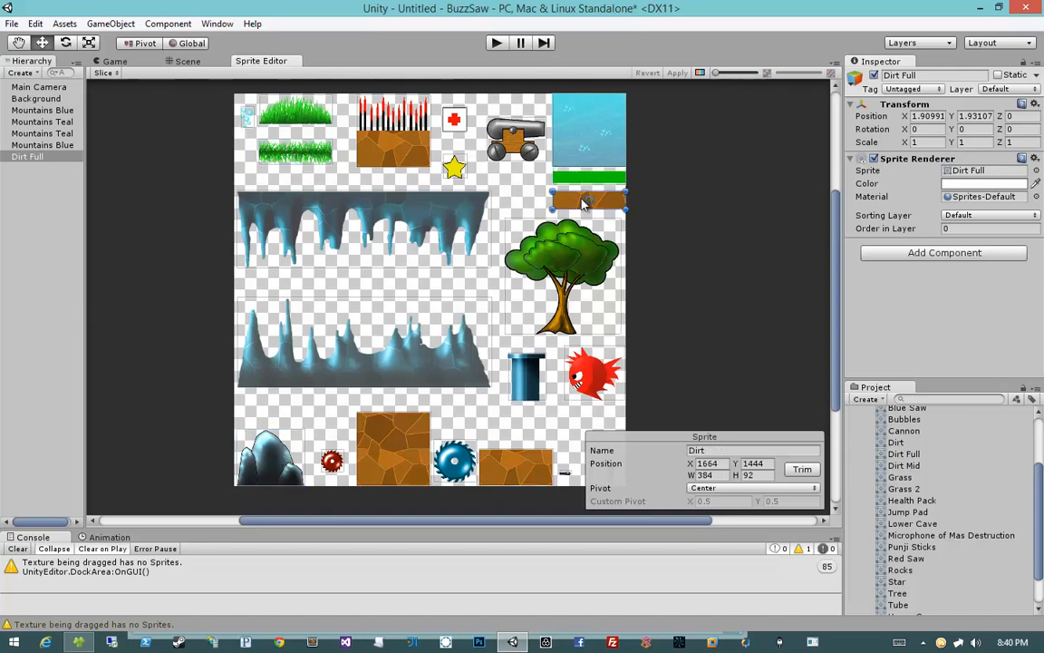
click(582, 176)
click(585, 200)
click(580, 179)
click(580, 201)
click(580, 177)
click(577, 202)
click(580, 177)
click(580, 201)
click(580, 178)
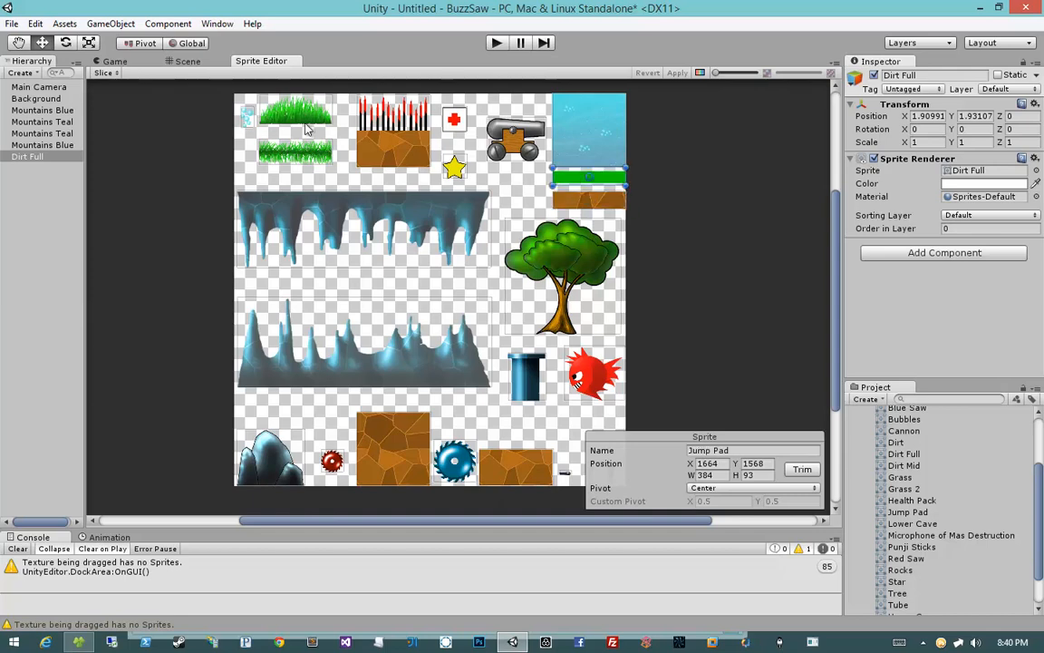
click(729, 488)
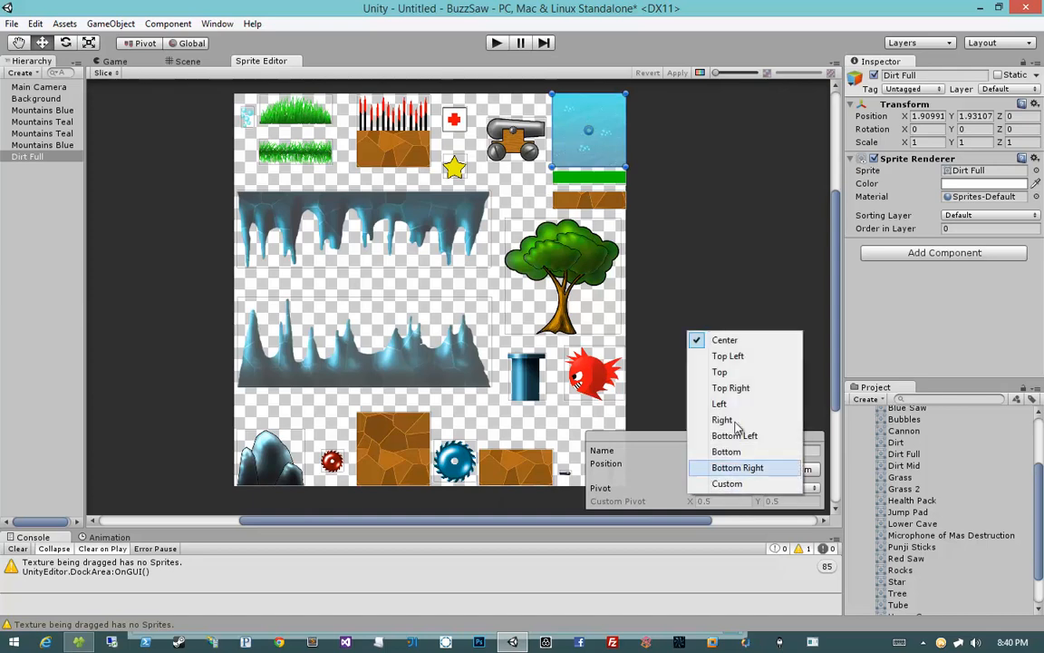
click(109, 73)
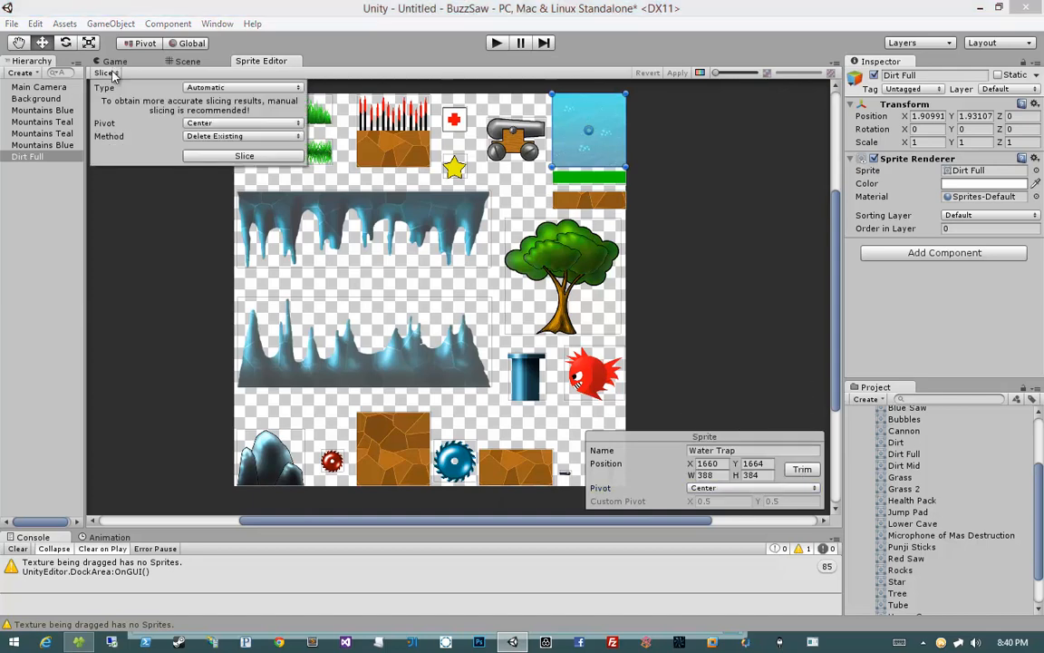
click(208, 122)
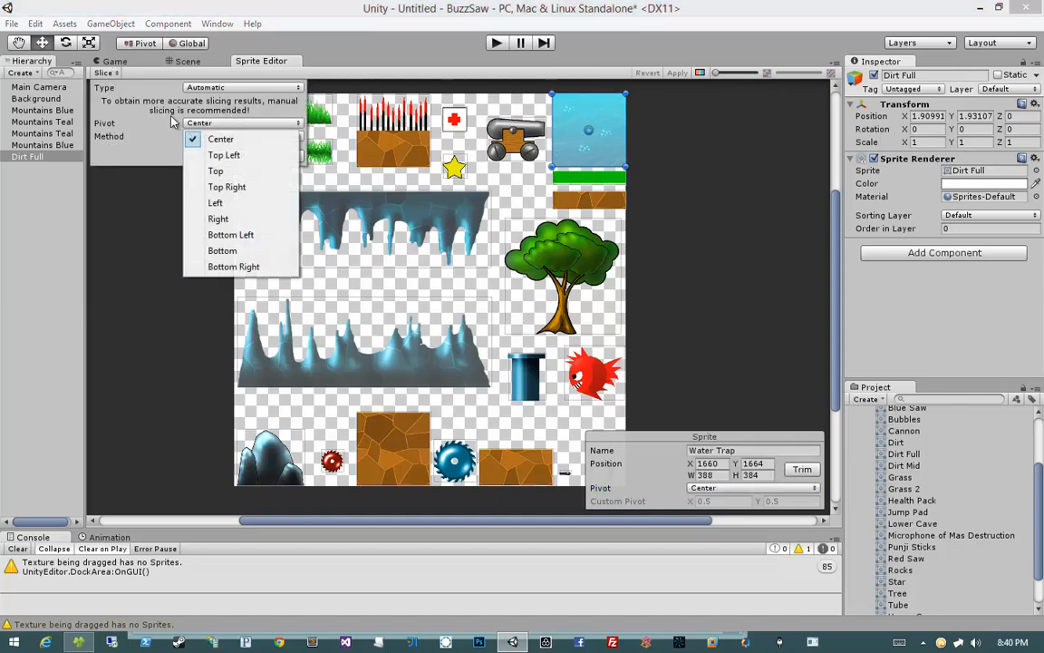
click(94, 68)
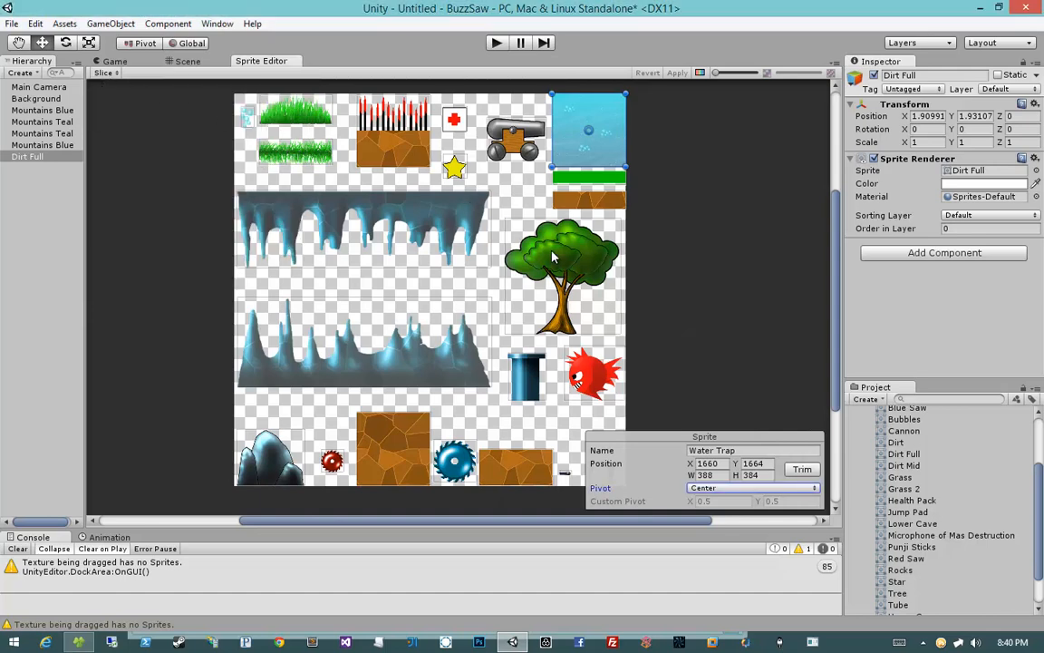
Step: Set the Grass sprite's pivot to Bottom Left and the Grass 2 sprite's pivot to Left
click(521, 231)
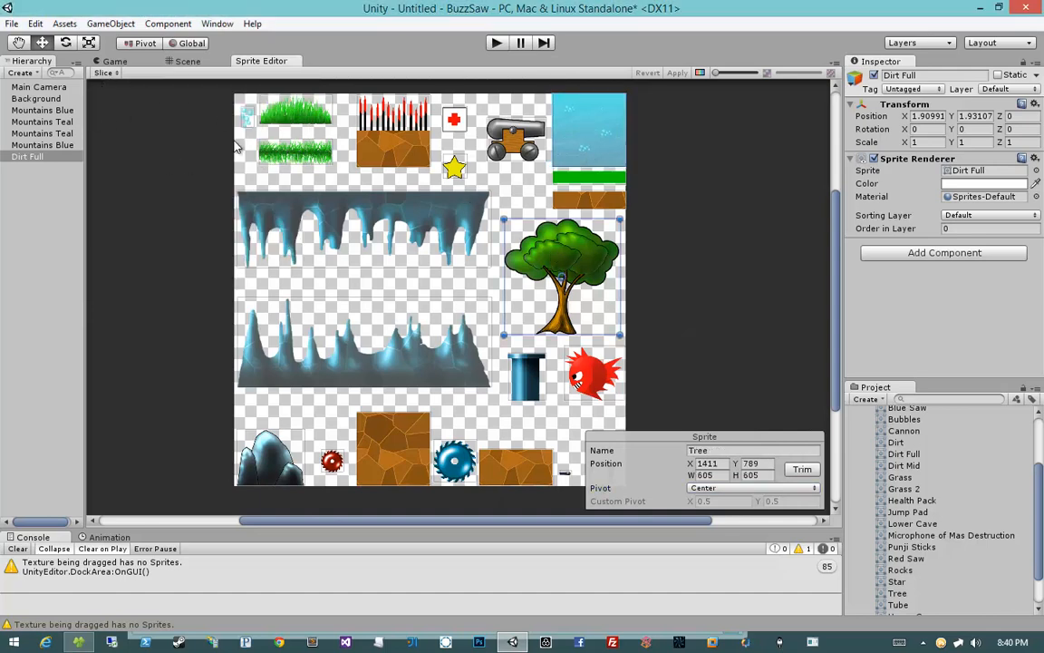
mouse_move(314, 223)
middle_down()
mouse_move(291, 209)
mouse_move(306, 220)
middle_up()
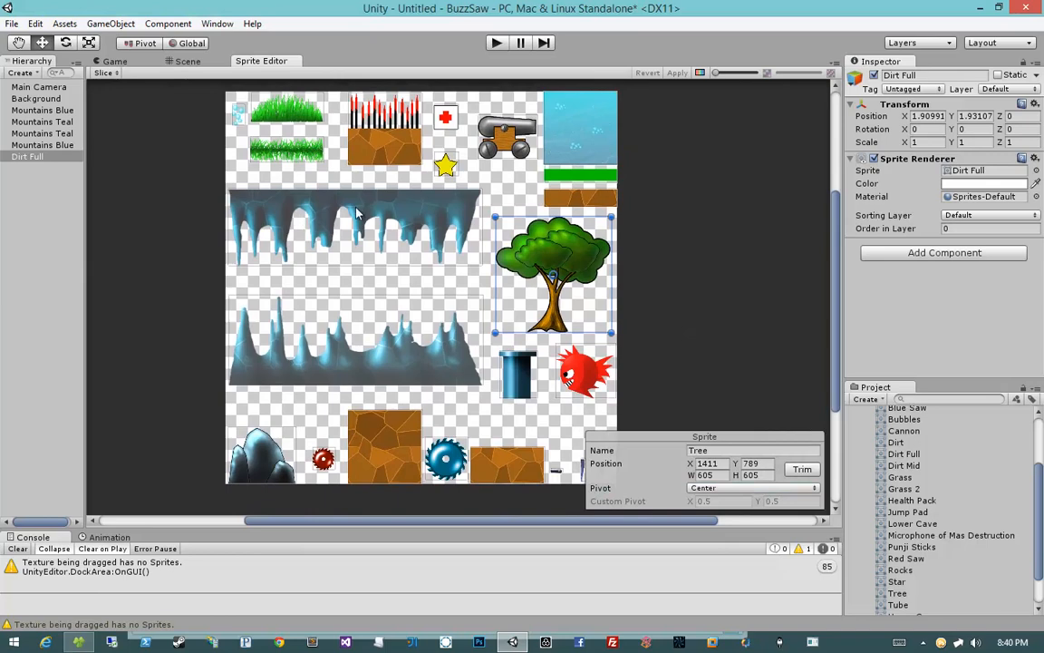
click(238, 113)
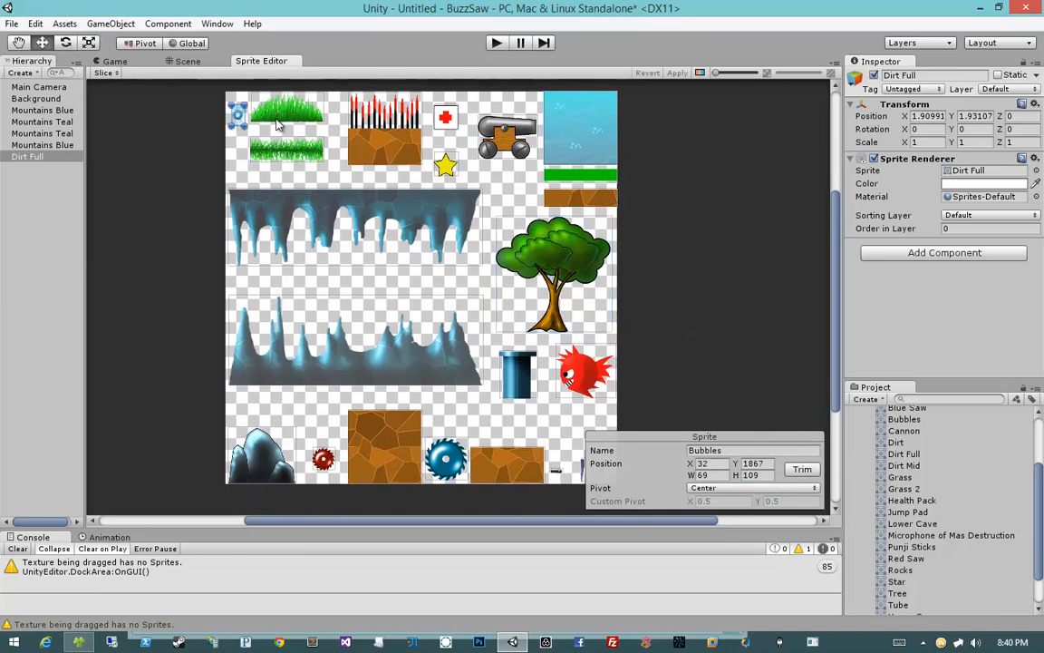
click(279, 120)
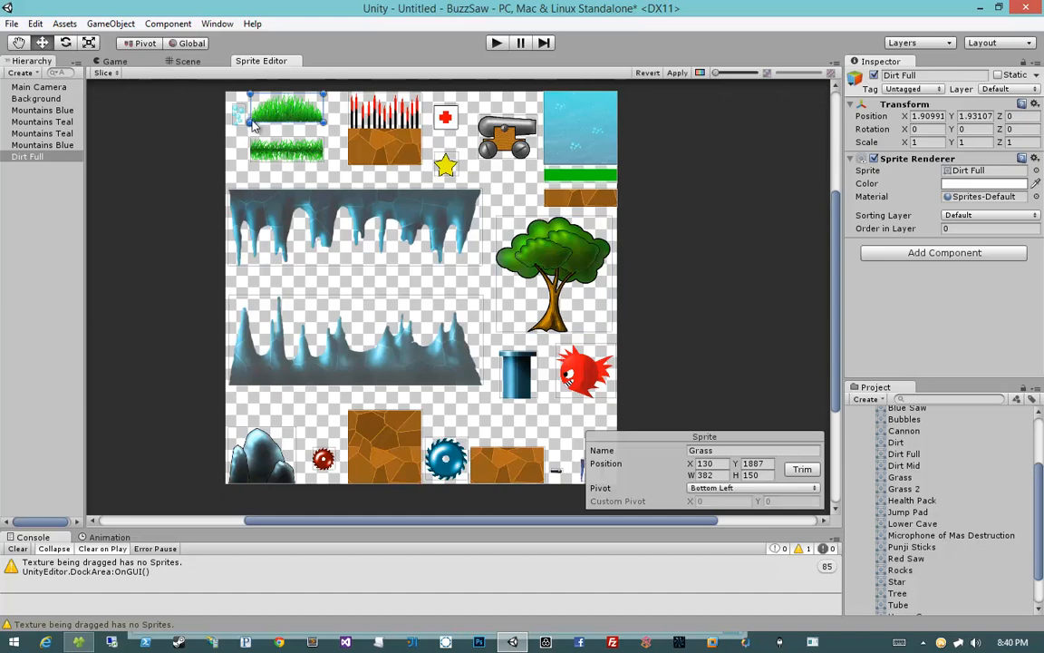
click(282, 157)
drag(283, 157, 250, 156)
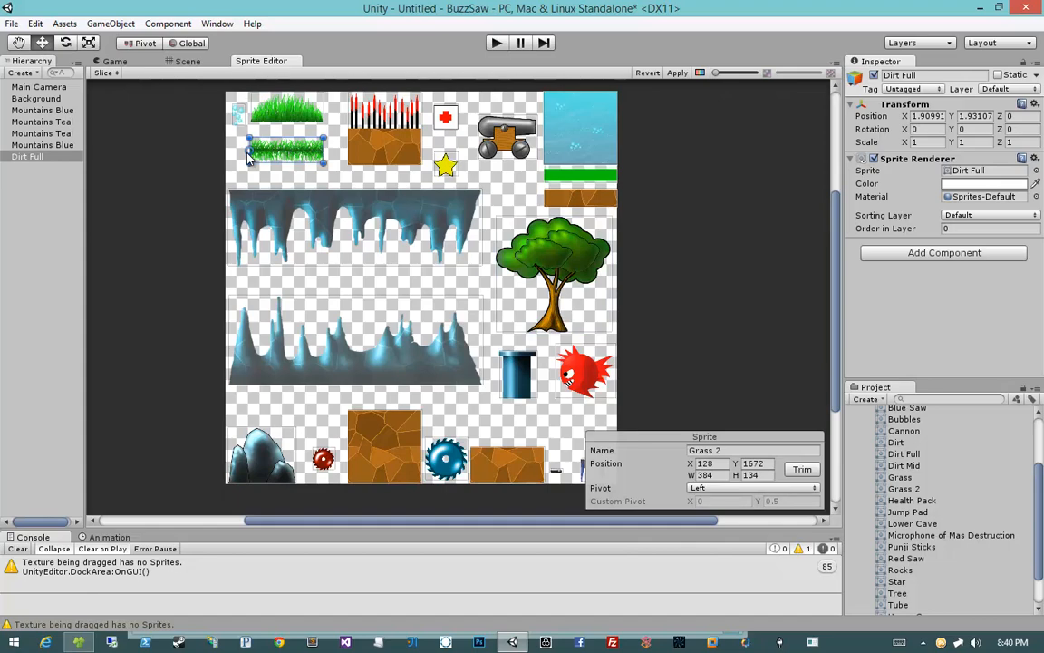
Step: Set the Punji Sticks sprite's pivot to Bottom Left
scroll(250, 156, up, 8)
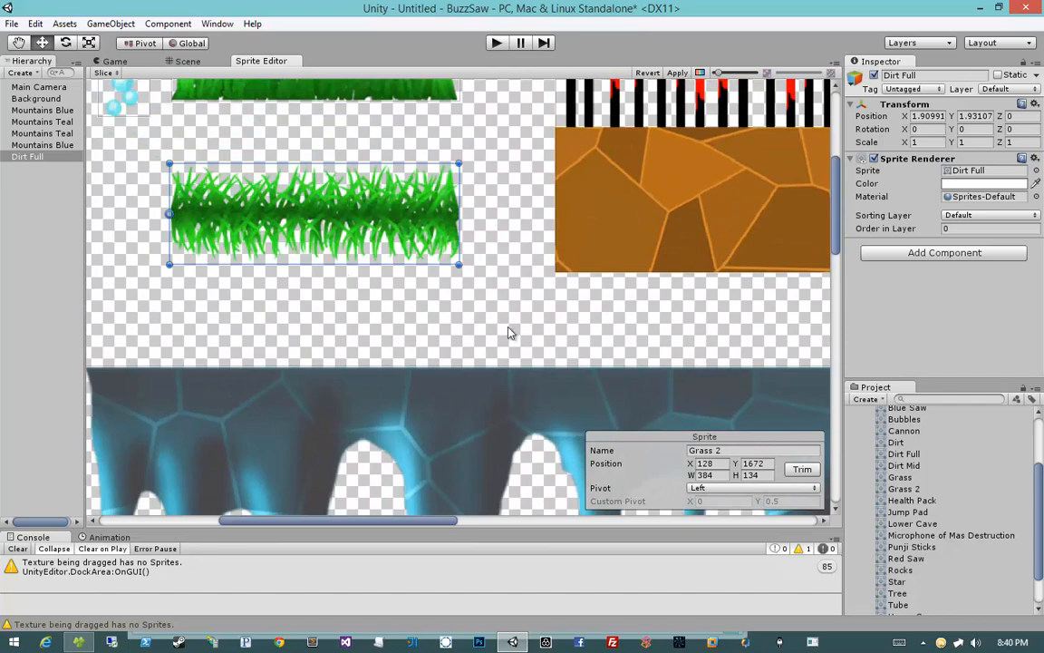
scroll(456, 294, down, 5)
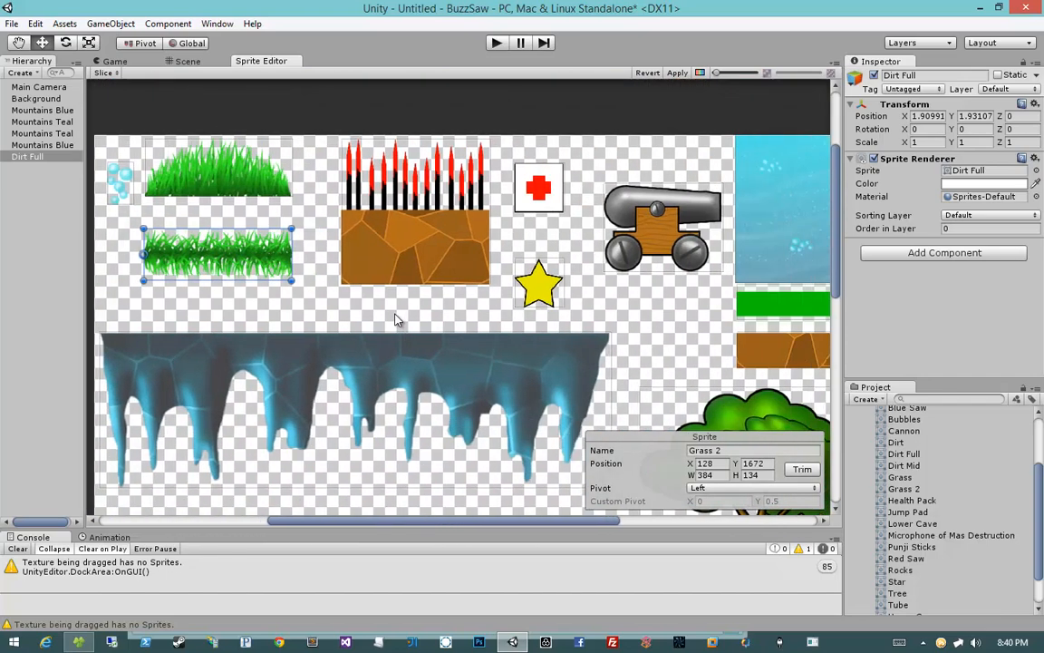
scroll(394, 319, down, 3)
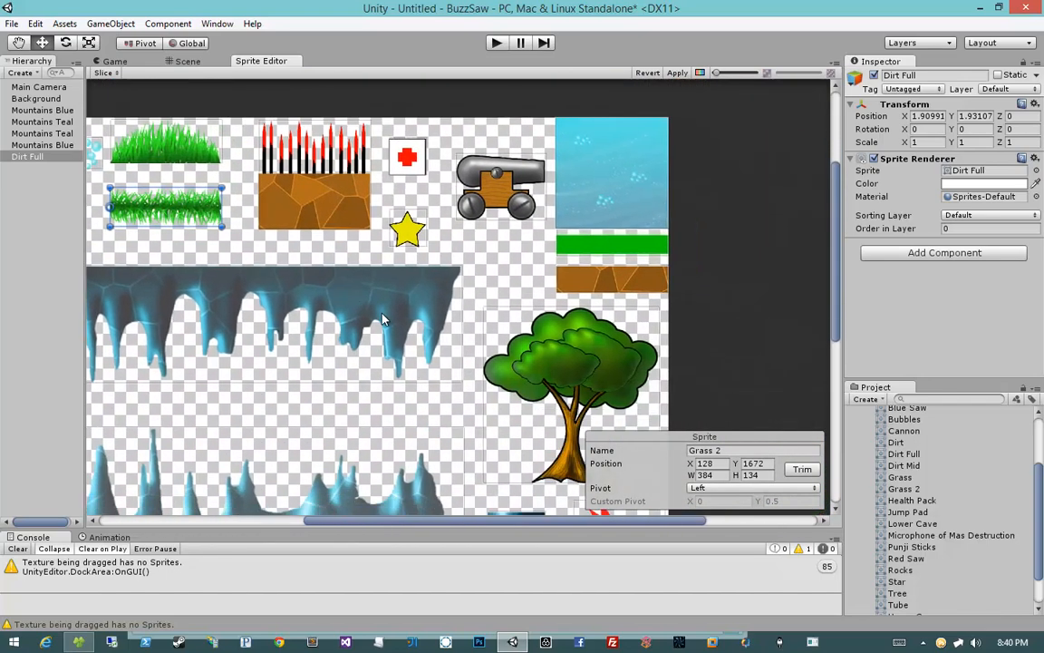
click(318, 178)
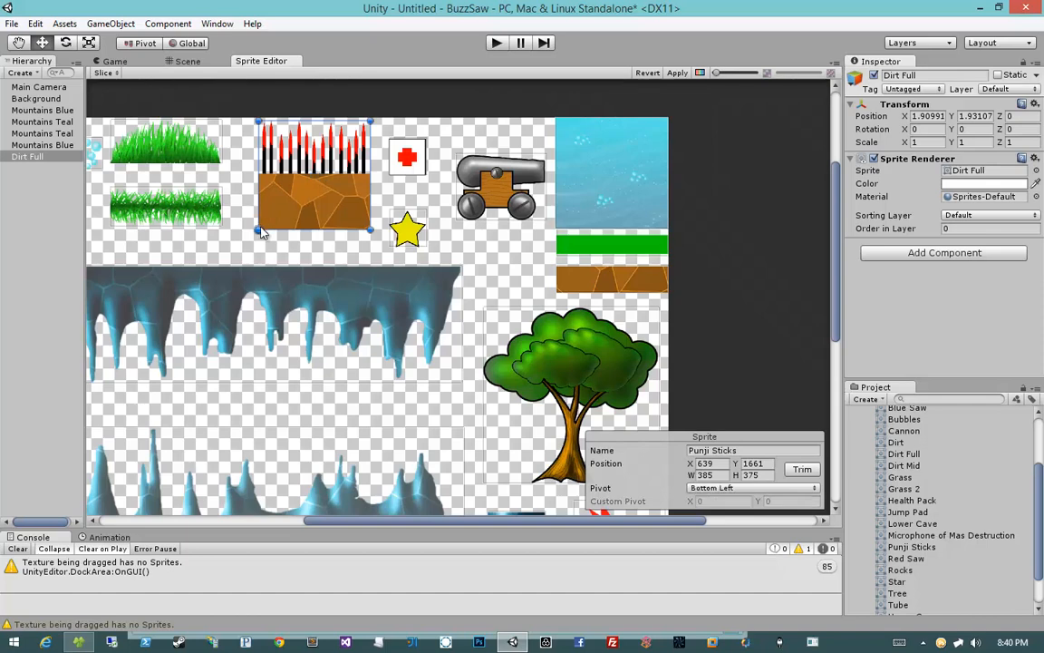
Step: Move the Cannon and Water Trap sprites' pivots to their bottom-left corners
click(396, 174)
click(408, 229)
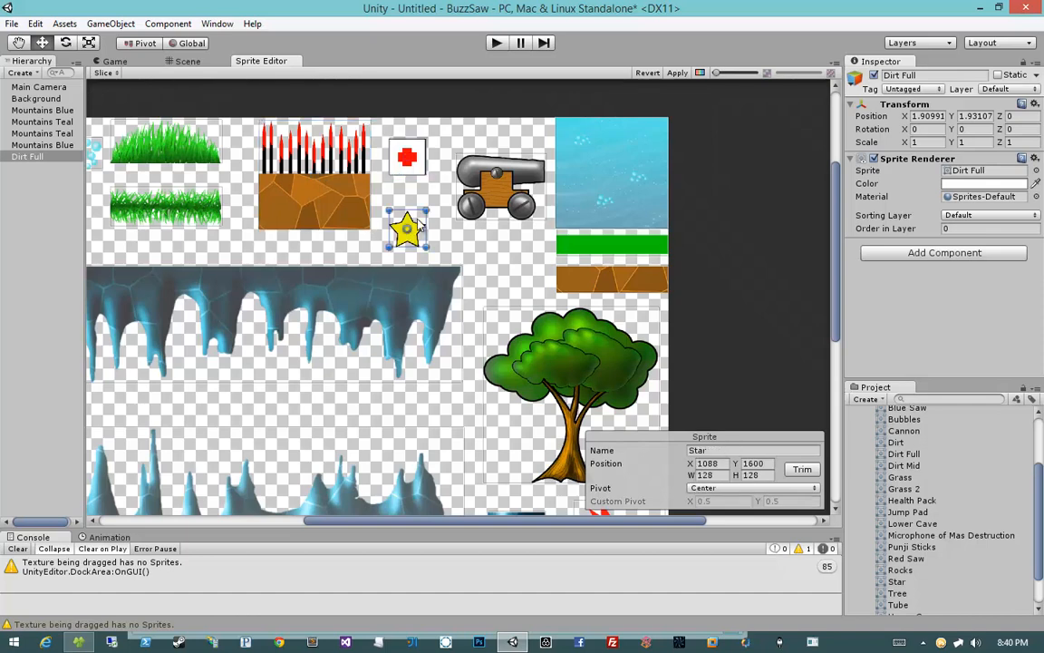
click(501, 193)
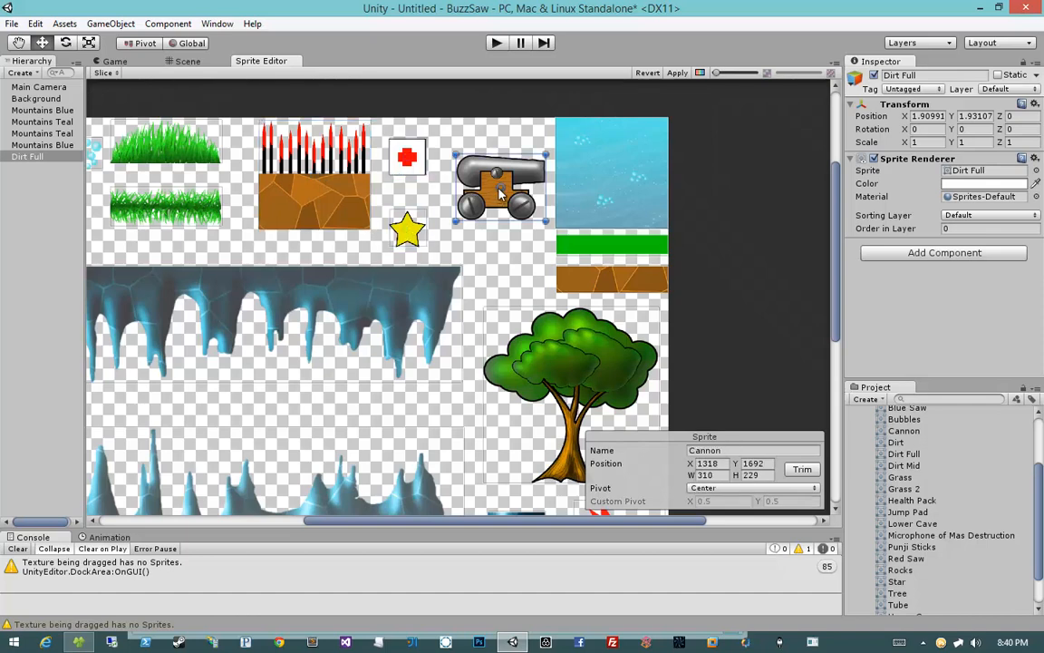
drag(499, 193, 456, 222)
click(609, 176)
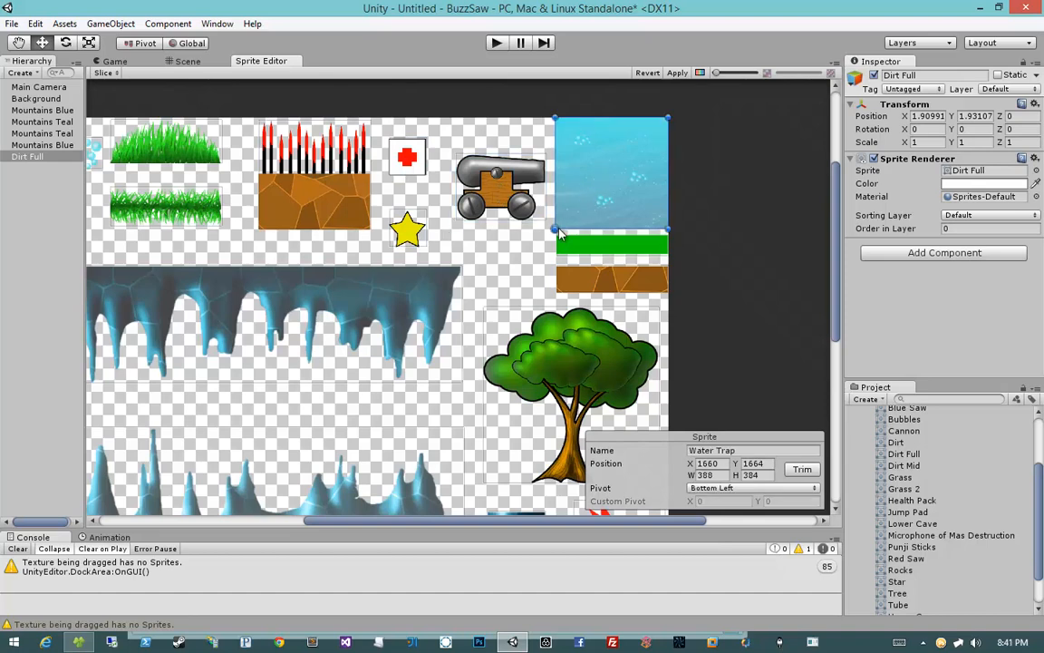
Step: Move the Jump Pad and Dirt sprites' pivots to their bottom-left corners
click(612, 243)
drag(613, 243, 555, 259)
click(615, 279)
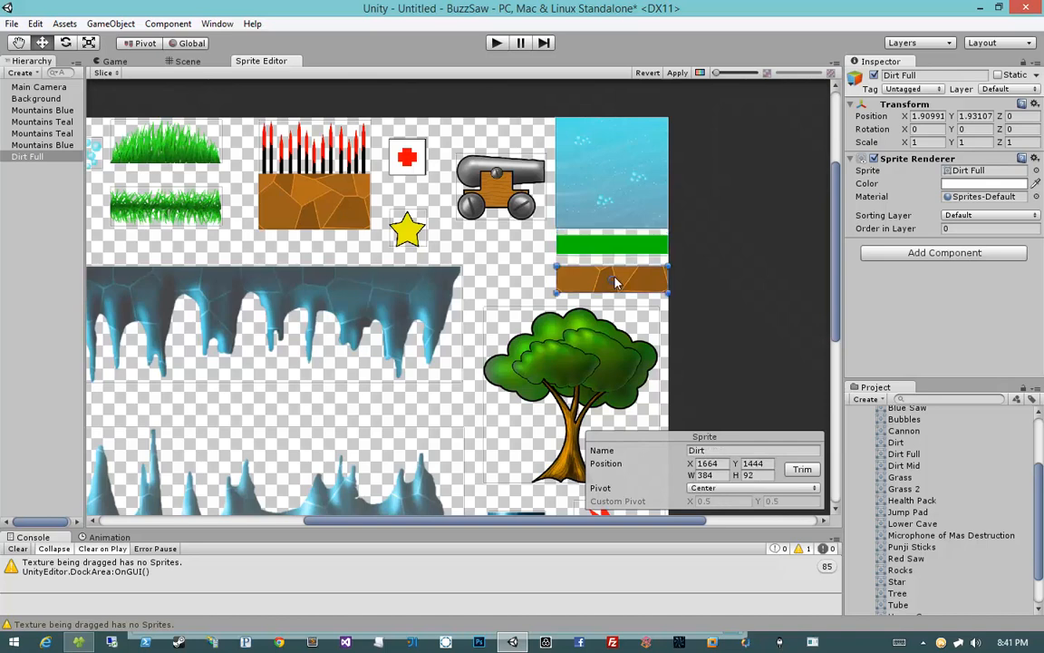
drag(612, 279, 555, 296)
Step: Set the Tree sprite's pivot to Bottom
middle_drag(635, 347, 663, 216)
click(625, 263)
drag(598, 265, 598, 354)
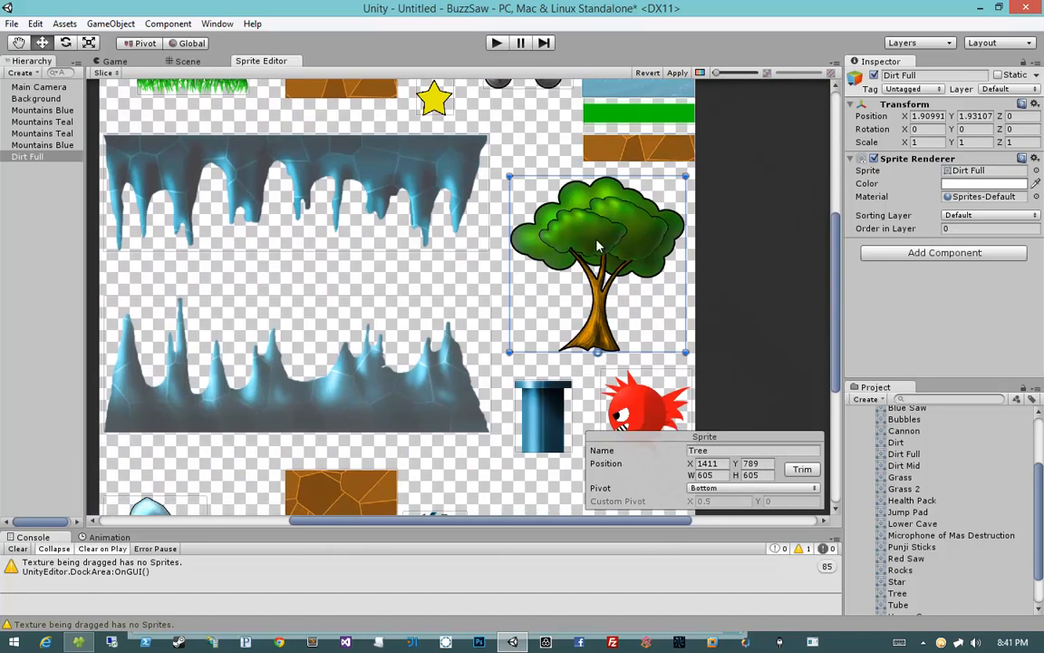
Step: Set the Upper Cave Piece 2 sprite's pivot to Top
middle_drag(598, 244, 626, 137)
click(574, 304)
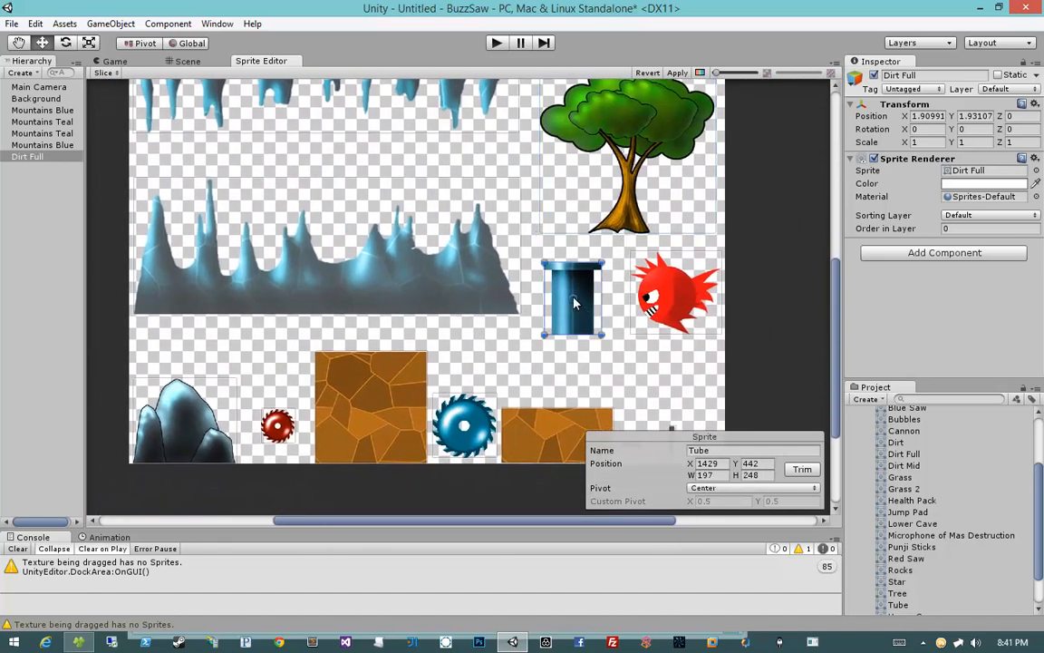
click(634, 281)
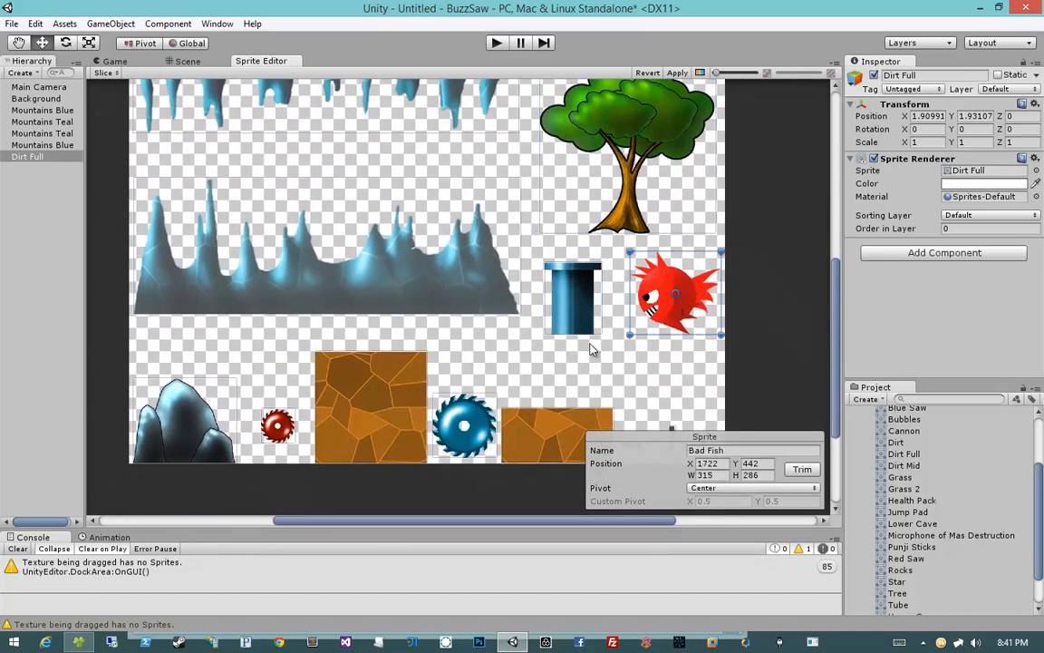
scroll(590, 349, down, 3)
click(664, 385)
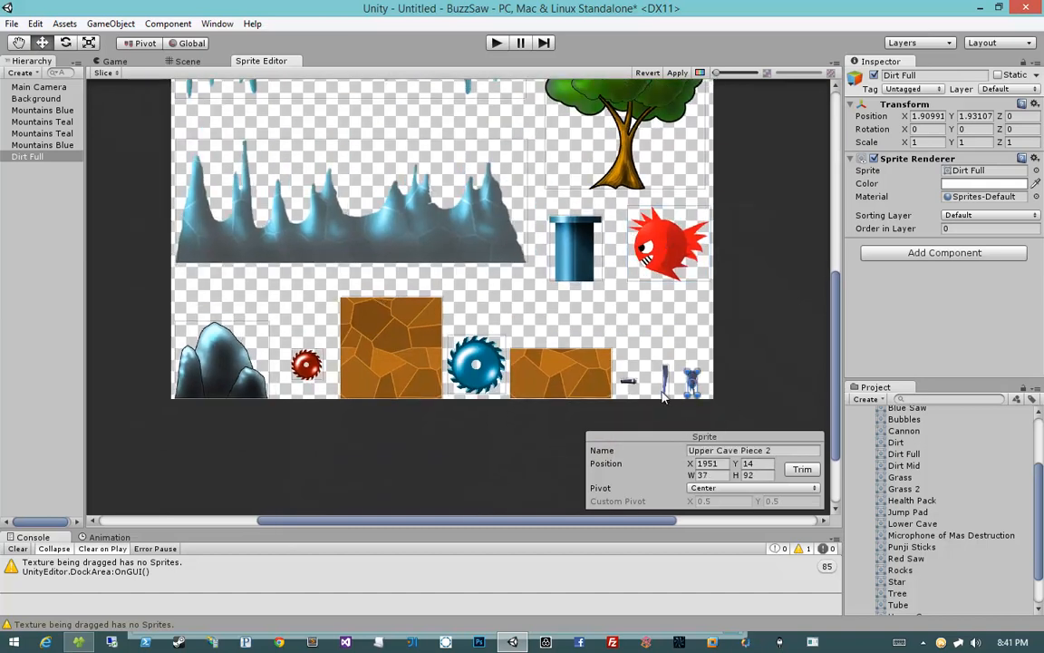
drag(694, 380, 693, 372)
Step: Set the Upper Cave Piece sprite's pivot to Top Left
scroll(644, 348, up, 3)
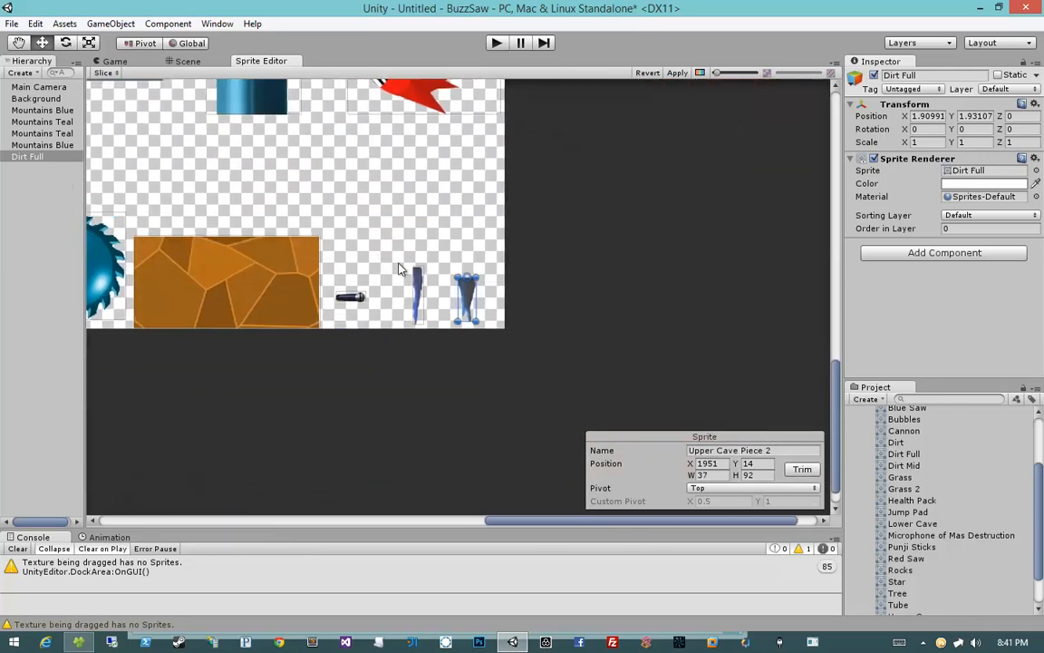
click(419, 290)
drag(417, 296, 420, 269)
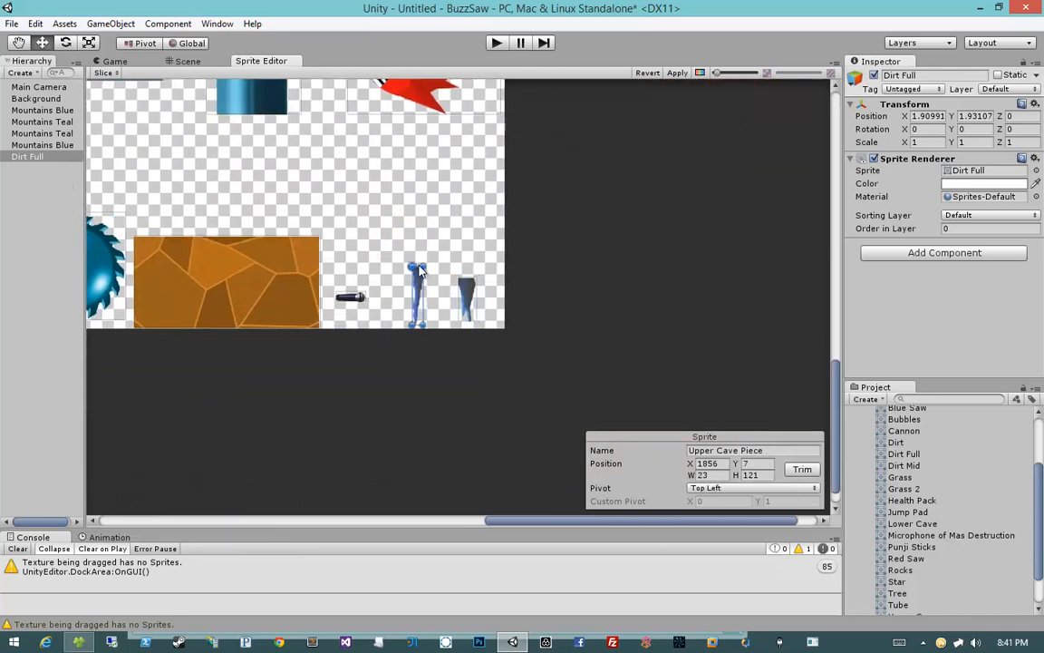
click(352, 297)
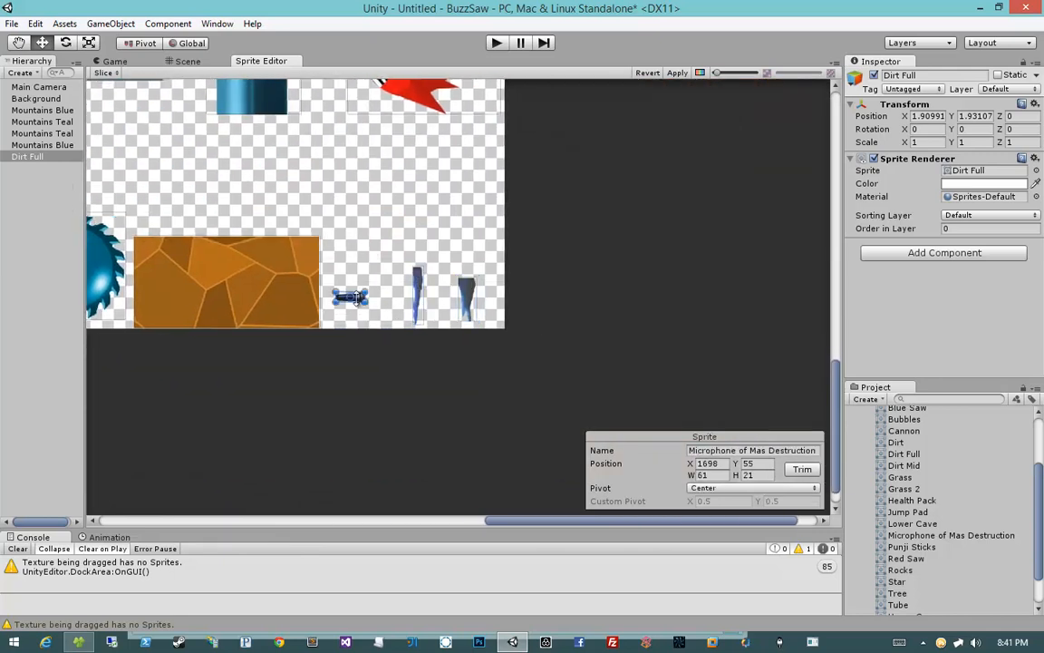
Step: Review the pivots of the Microphone, Dirt Mid, Dirt Full and Red Saw sprites
middle_drag(356, 246, 493, 245)
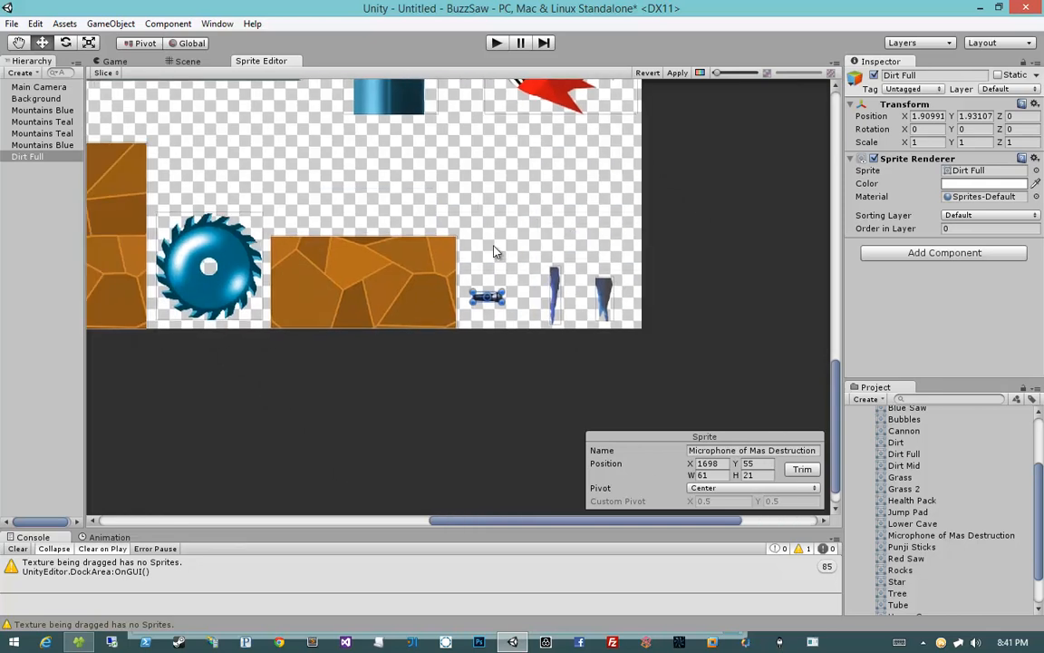
click(378, 260)
middle_drag(323, 204, 478, 207)
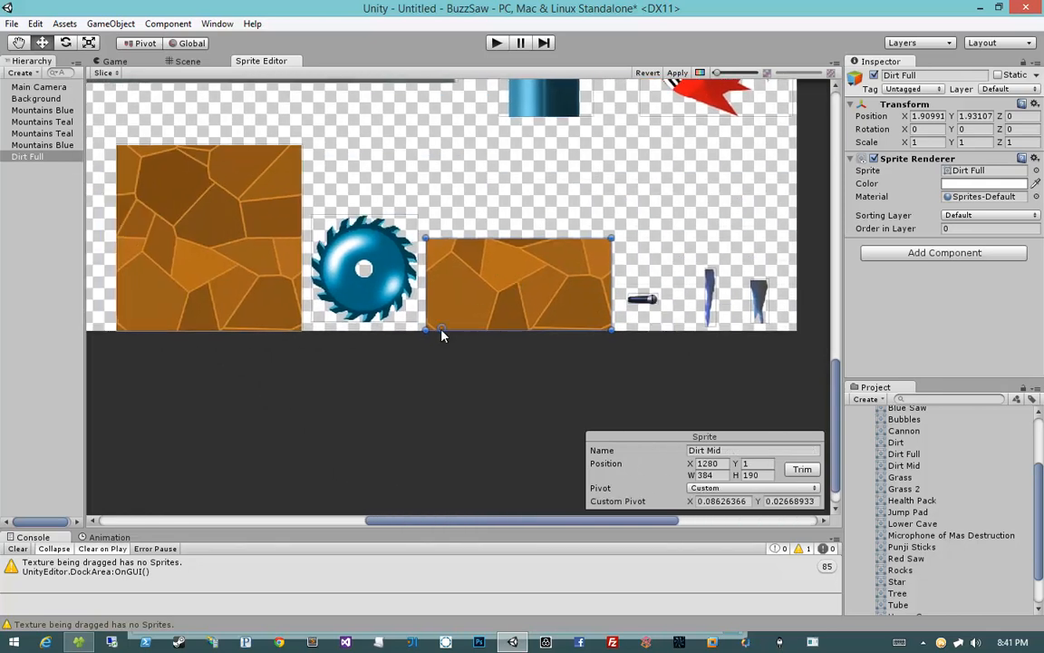
click(336, 243)
middle_drag(385, 211, 616, 254)
click(475, 269)
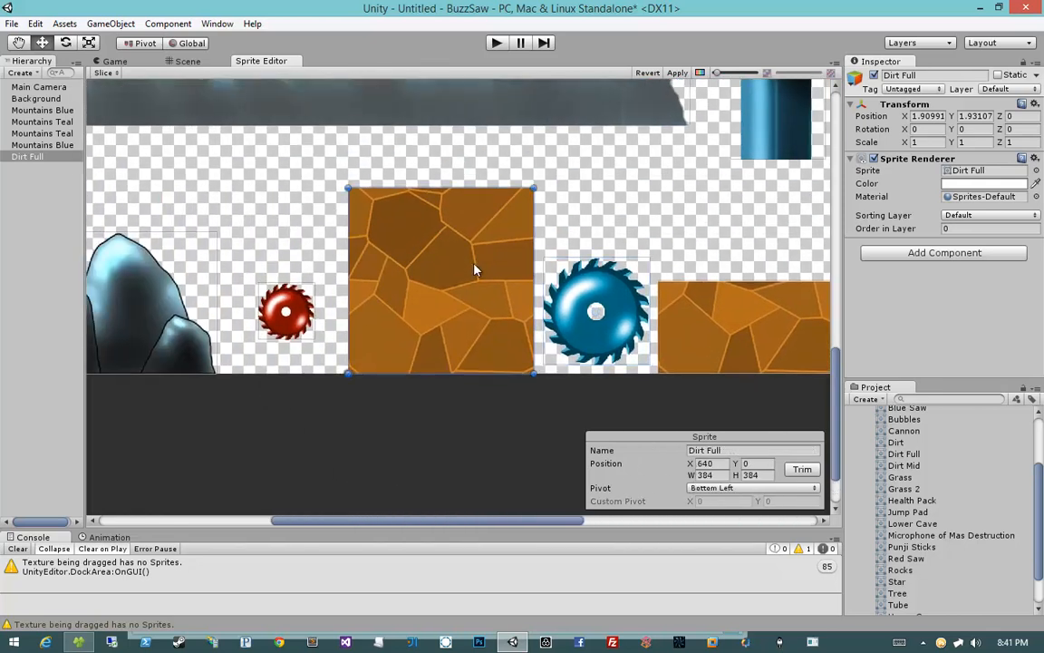
click(286, 311)
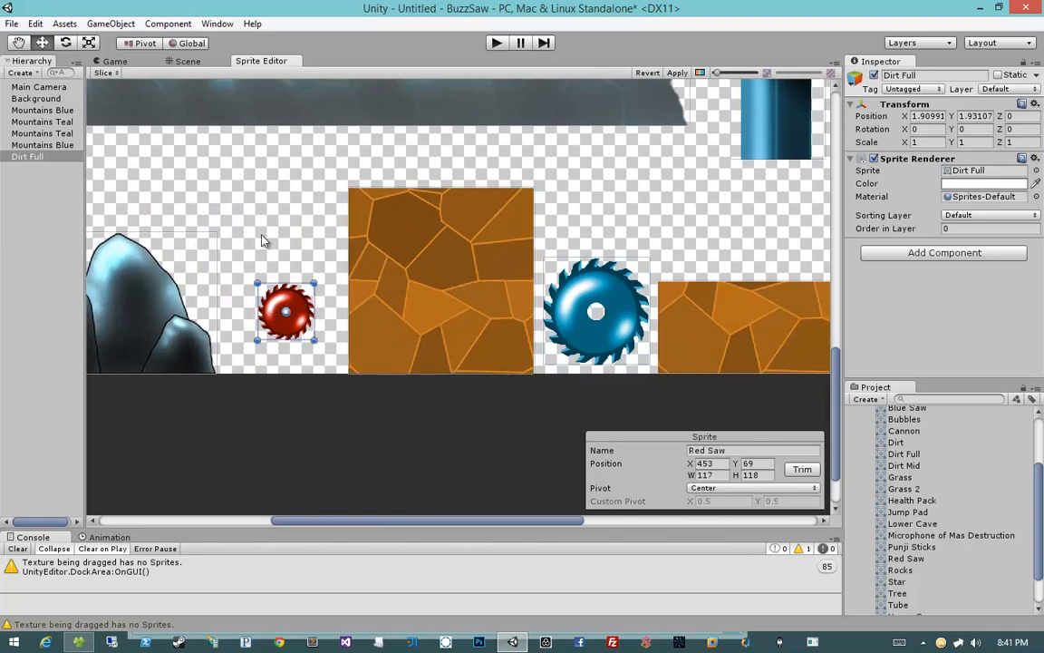
Step: Set the Rocks sprite's pivot to Bottom
middle_drag(283, 314, 441, 327)
click(316, 315)
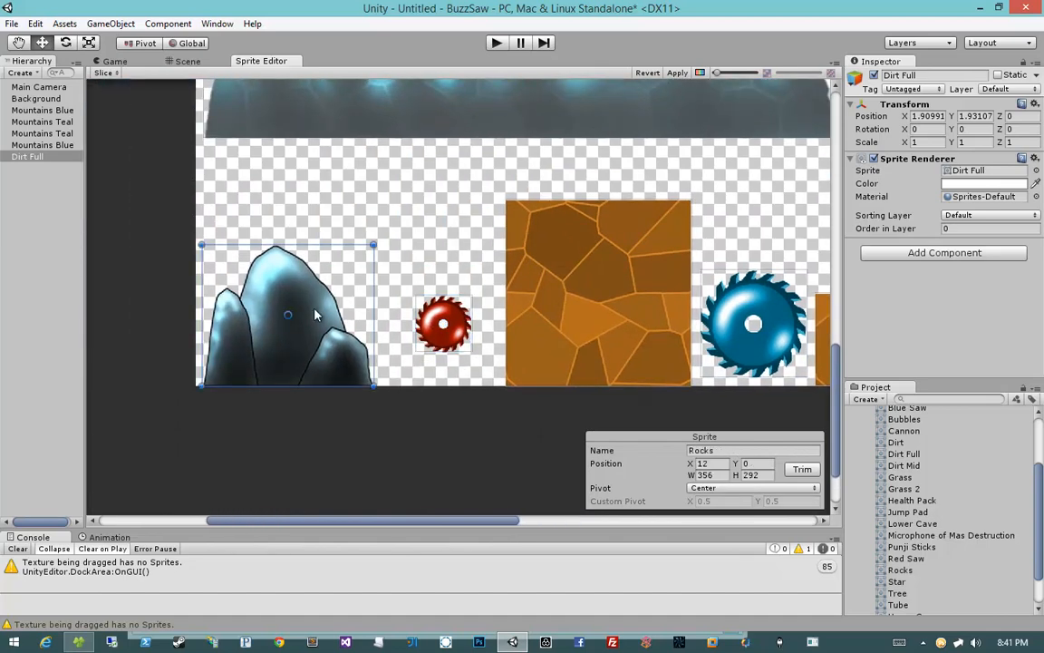
drag(289, 318, 284, 388)
scroll(358, 345, down, 5)
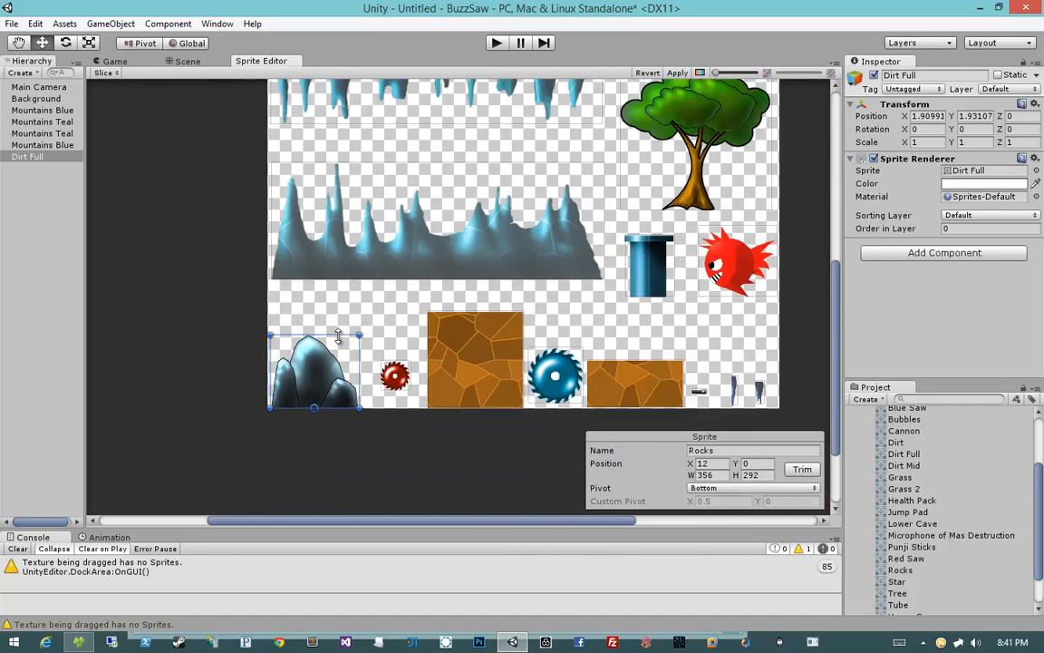
Step: Move the Lower Cave and Upper Cave sprites' pivots to their bottom-left corners
click(349, 282)
middle_drag(398, 257, 394, 288)
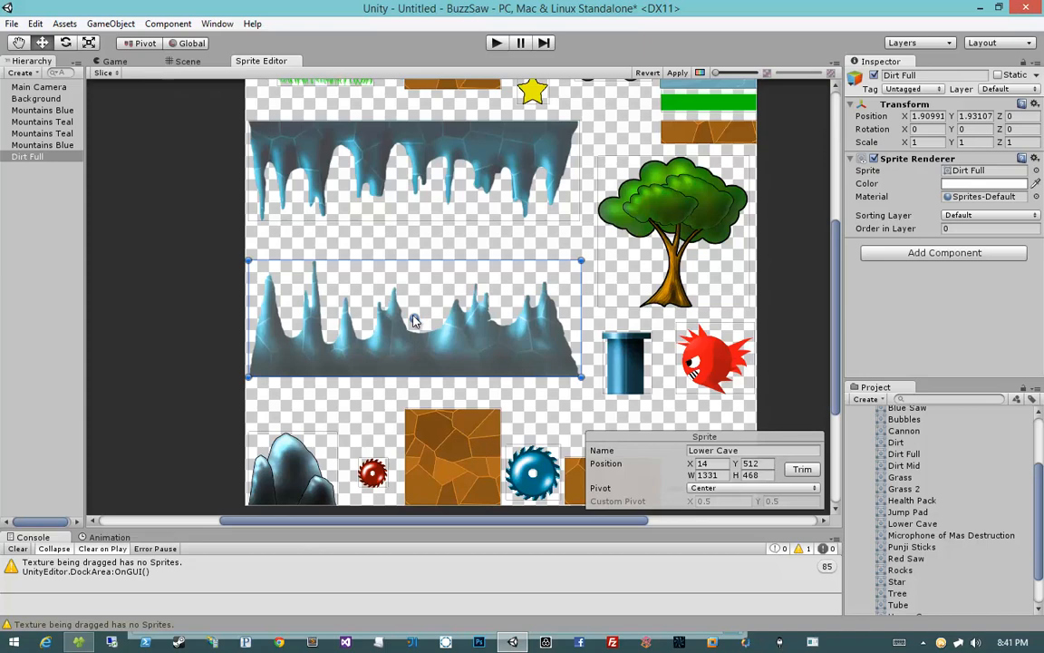
click(363, 157)
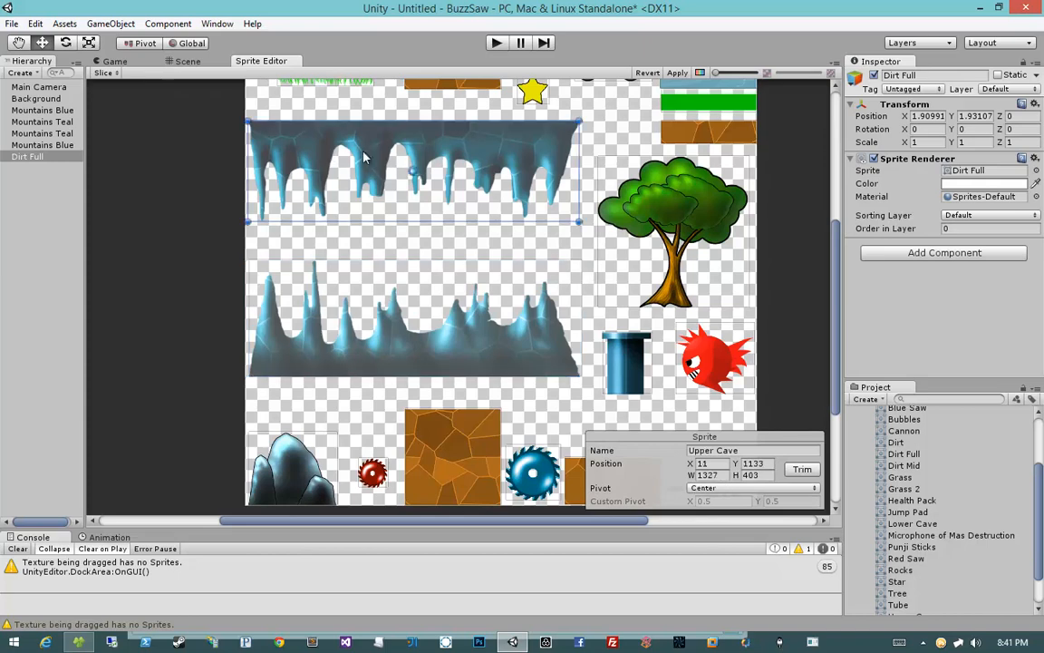
drag(413, 168, 243, 225)
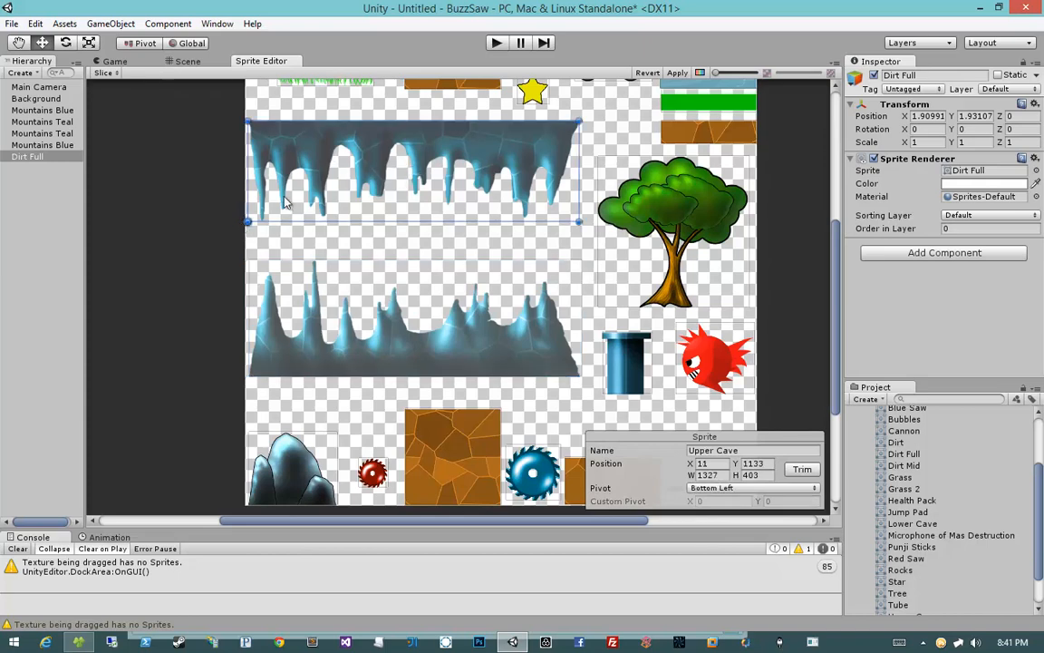
click(362, 300)
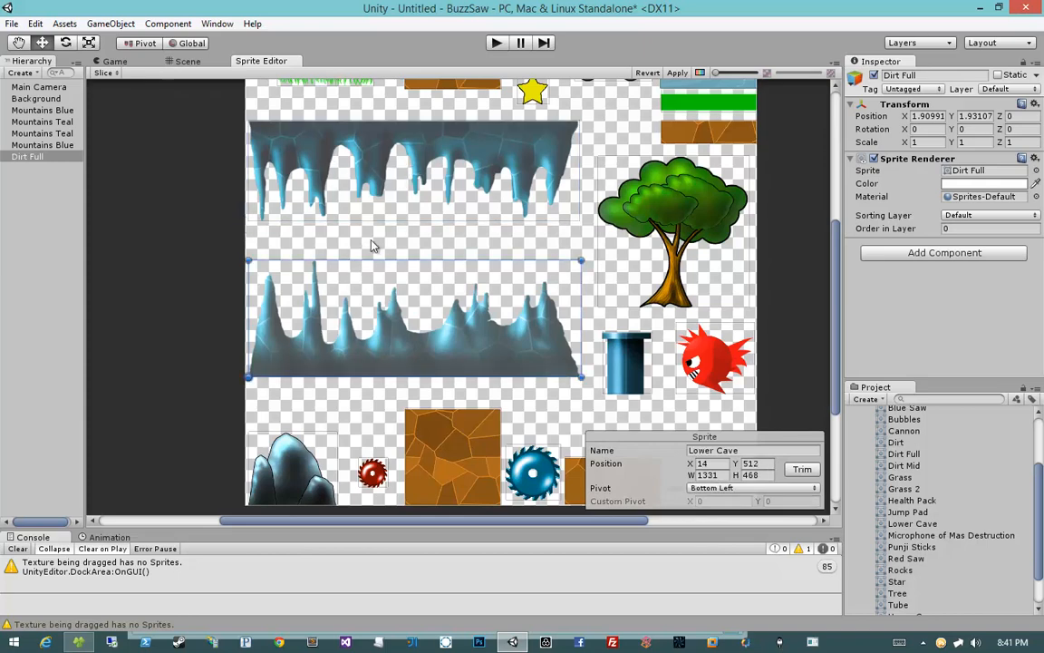
Step: Move the Upper Cave sprite's pivot to its top-left corner and apply the sprite changes
click(337, 166)
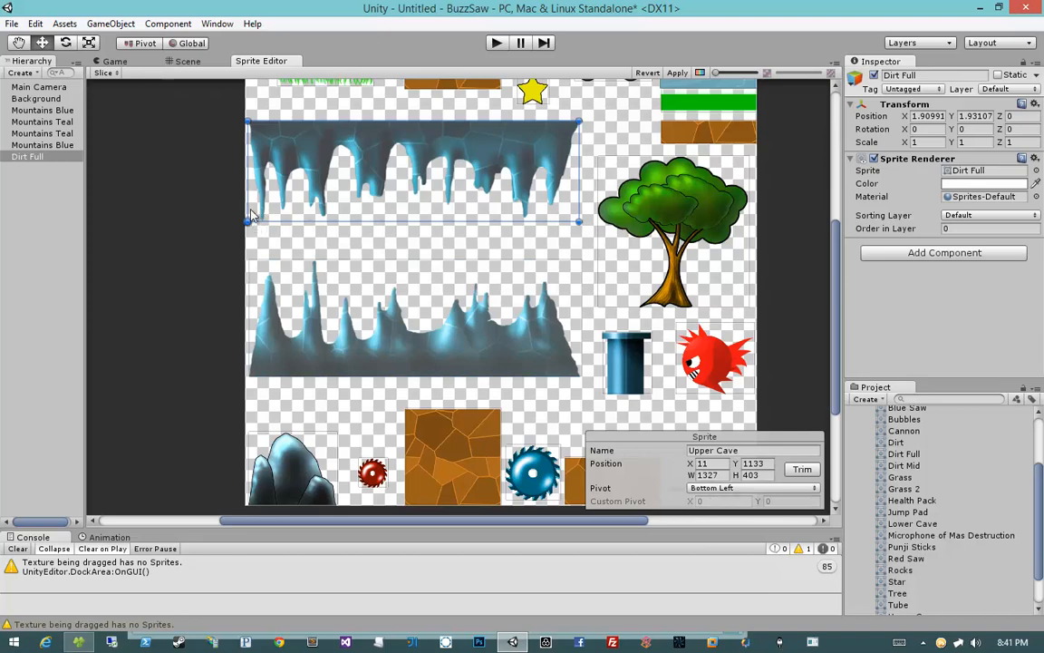
drag(246, 221, 247, 121)
click(678, 72)
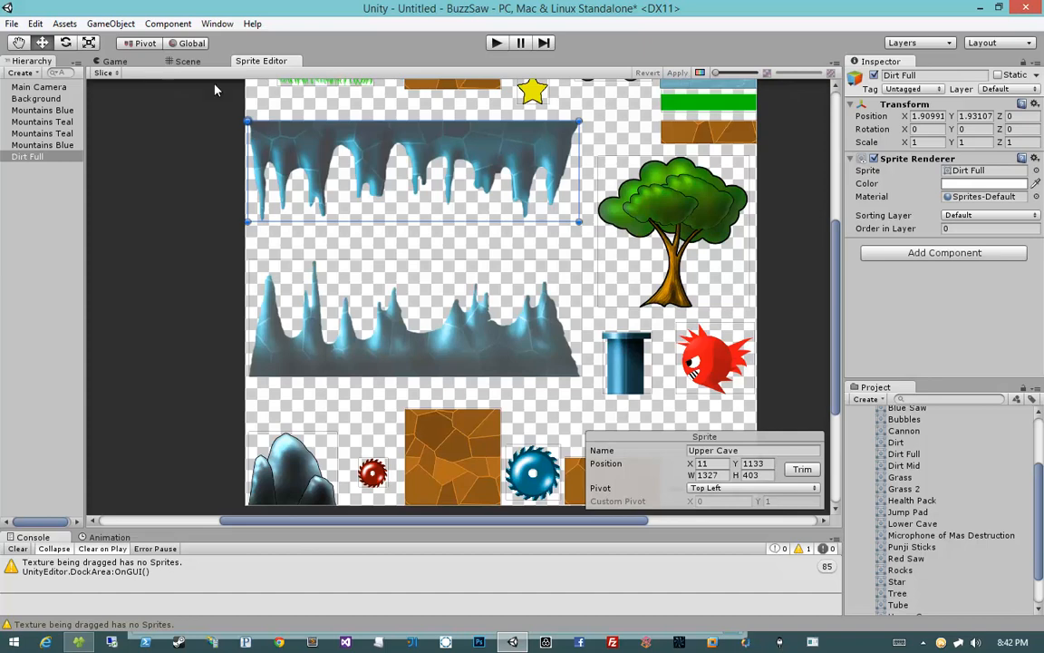
Step: Set the Dirt Full tile's position to 0, 0 in the Scene view
click(191, 62)
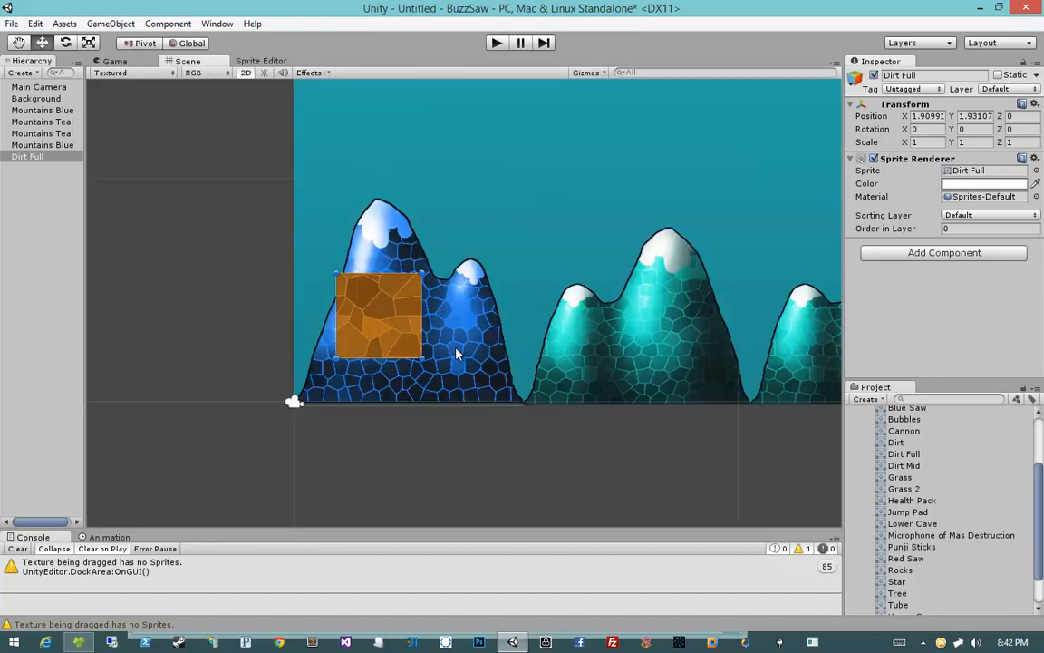
click(930, 117)
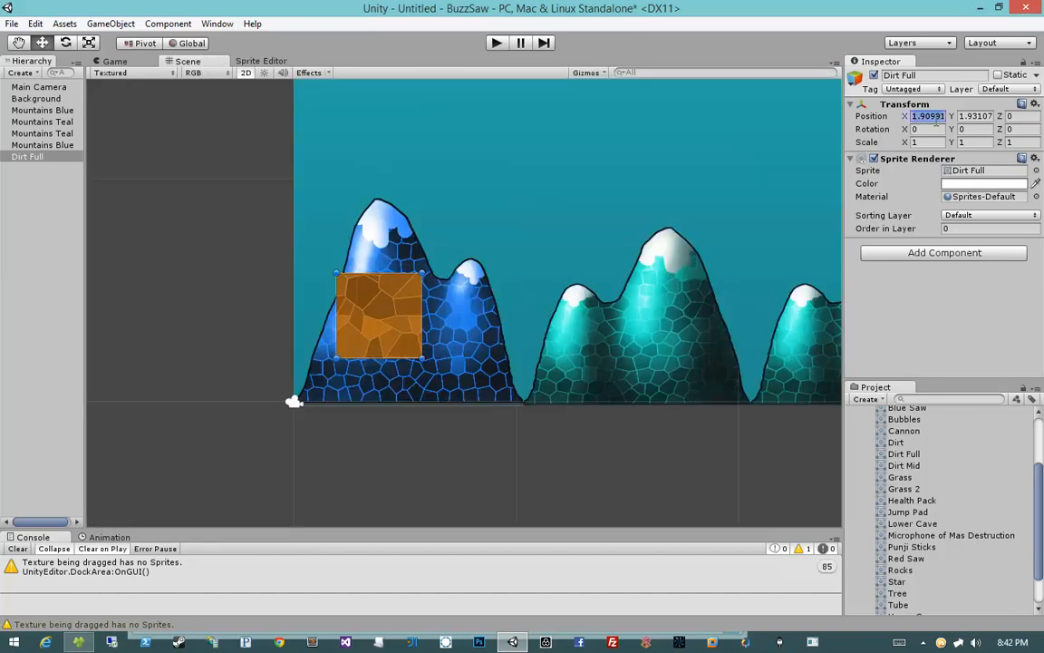
text(0)
key(Tab)
text(0)
key(Tab)
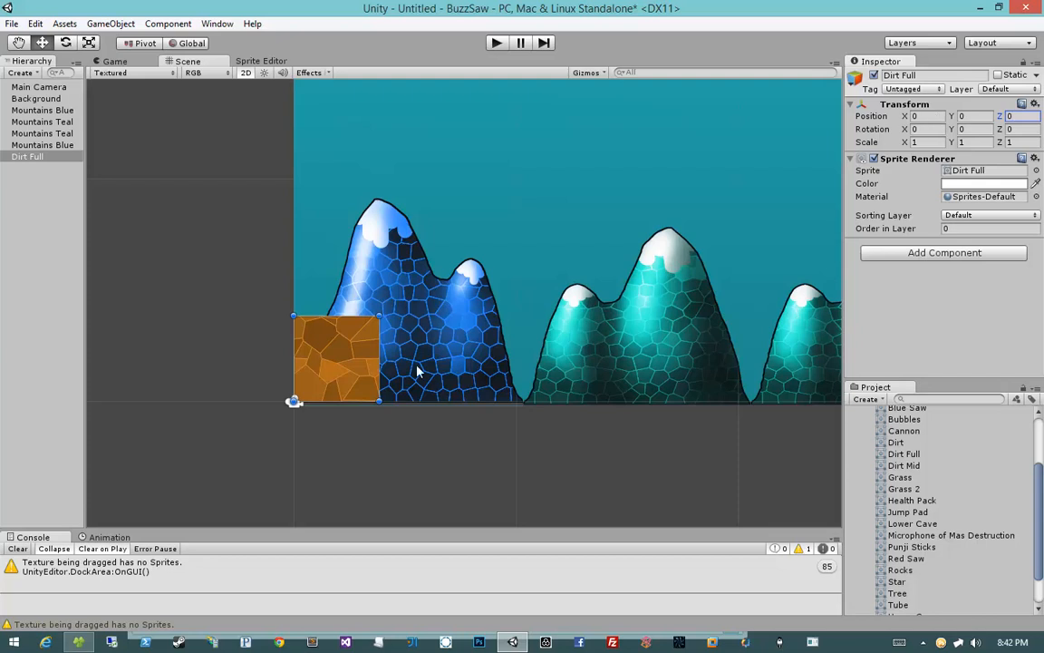
Step: Inspect the Mountains Blue background's position relative to the dirt tile
click(220, 361)
click(400, 401)
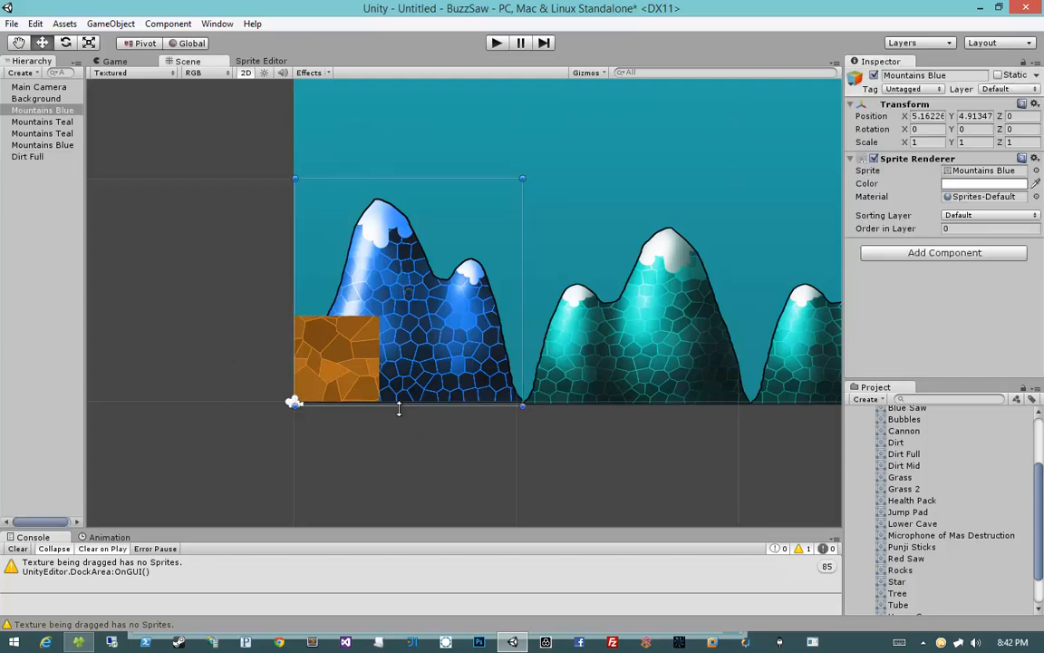
click(929, 117)
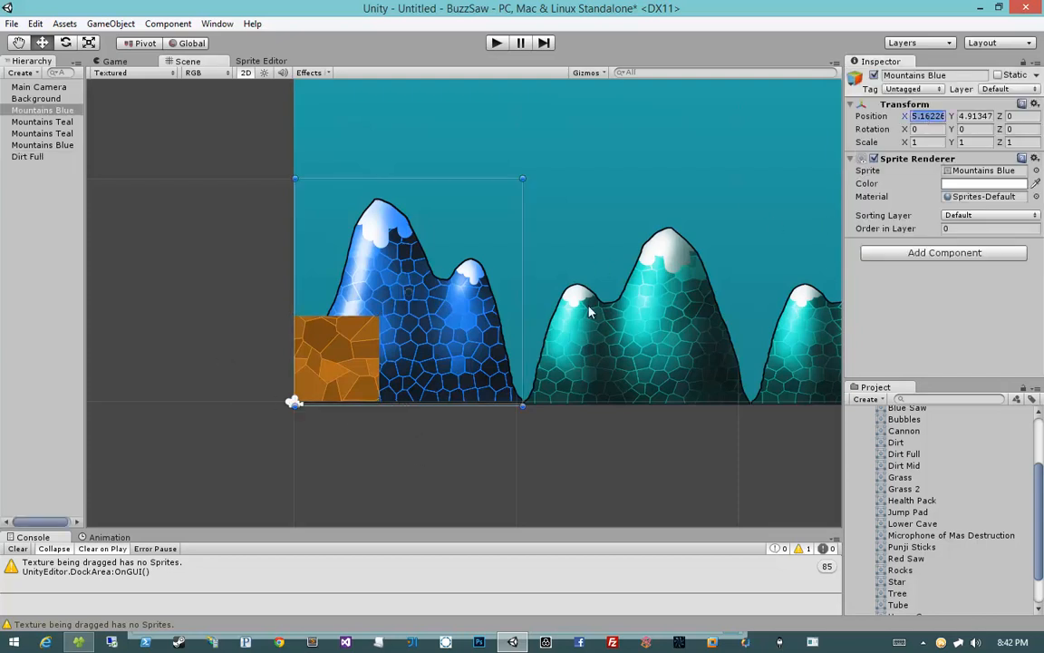
mouse_move(591, 301)
middle_down()
mouse_move(468, 319)
mouse_move(612, 298)
middle_up()
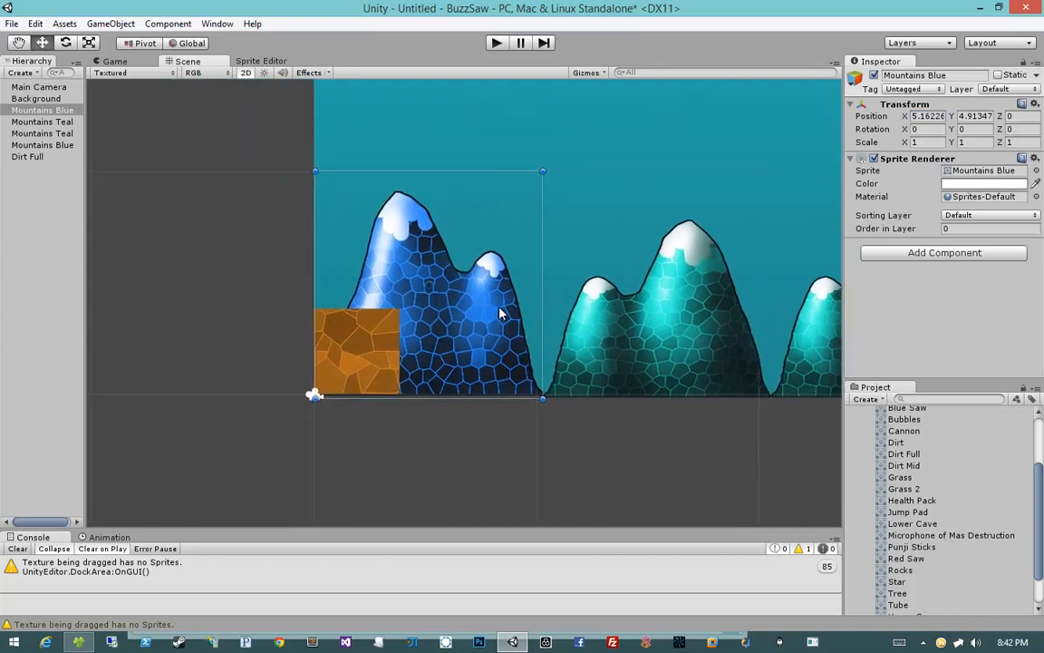
click(344, 340)
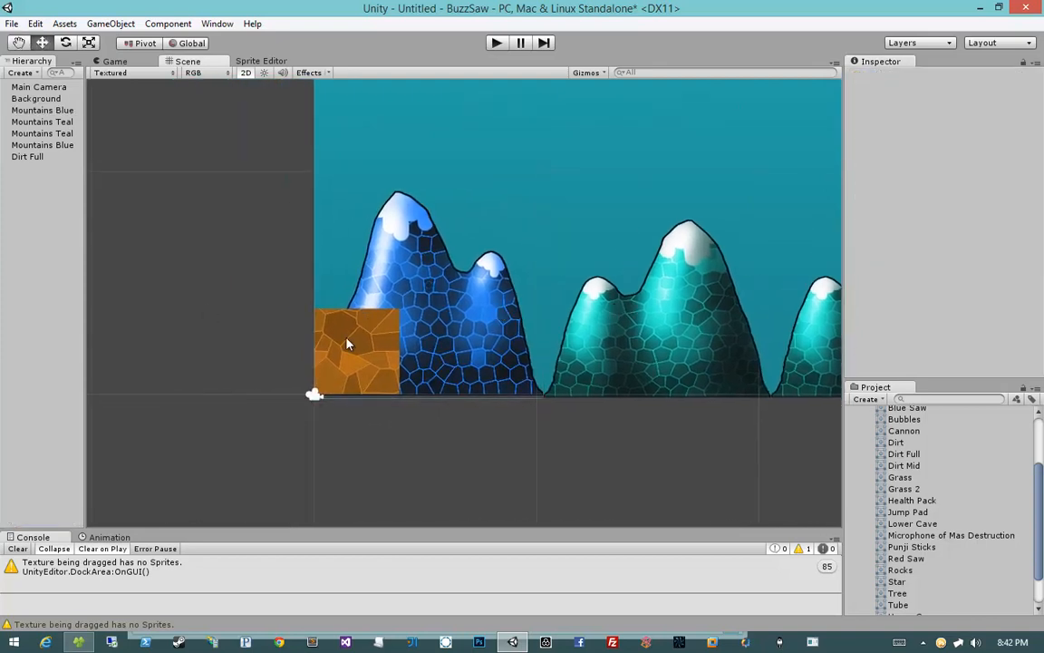
scroll(391, 342, up, 6)
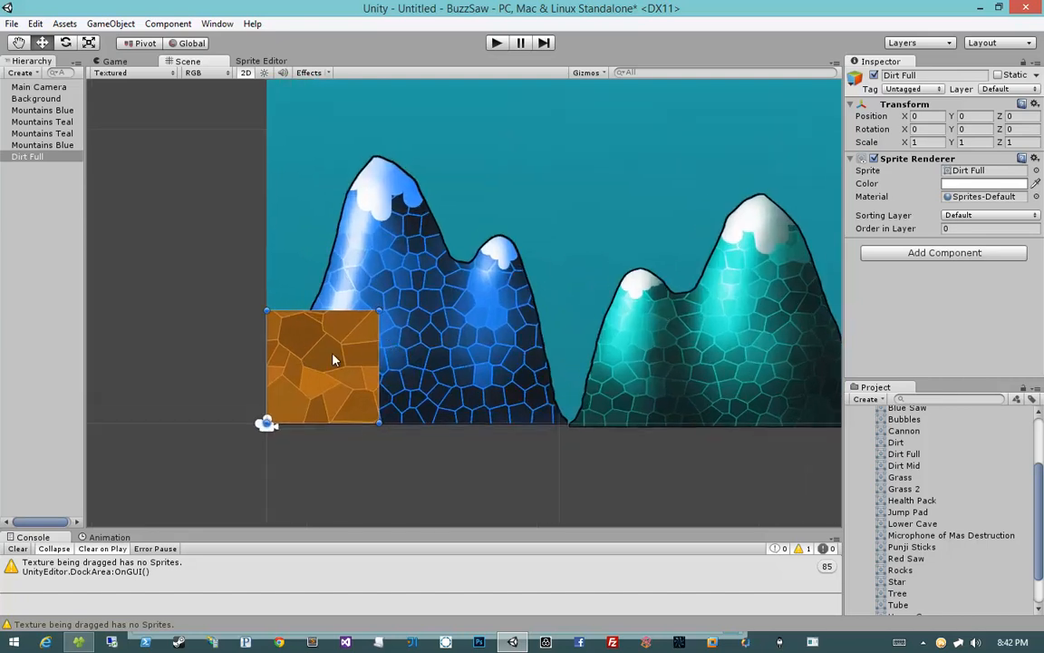
middle_drag(300, 353, 457, 354)
Step: Place the Grass sprite on top of the Dirt Full tile and delete it again
scroll(456, 354, up, 6)
scroll(457, 354, down, 6)
scroll(963, 480, down, 2)
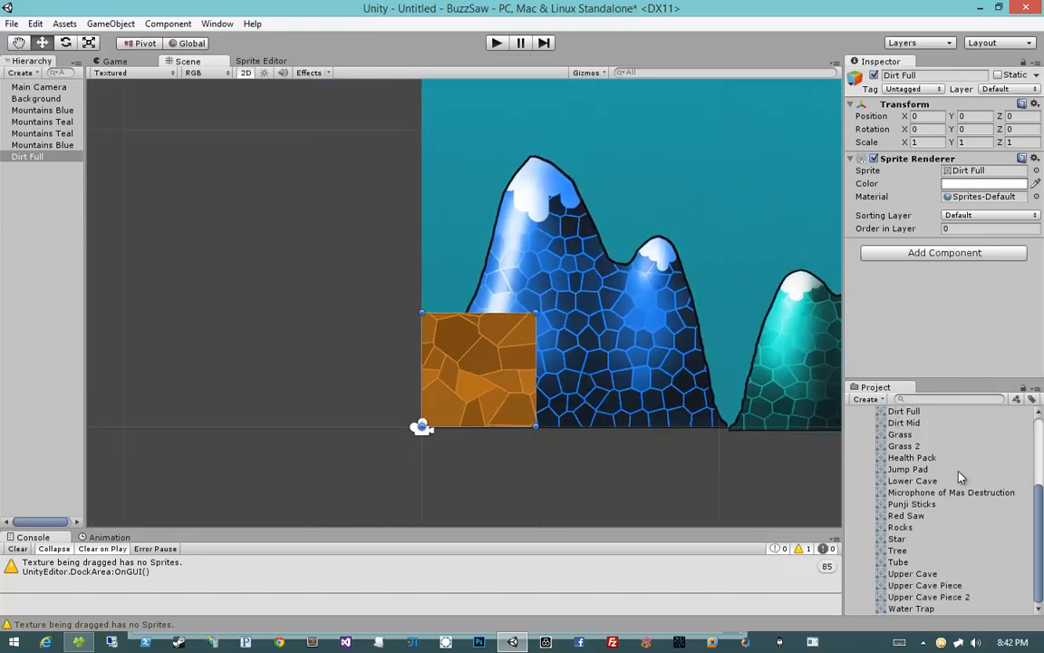
drag(900, 434, 469, 311)
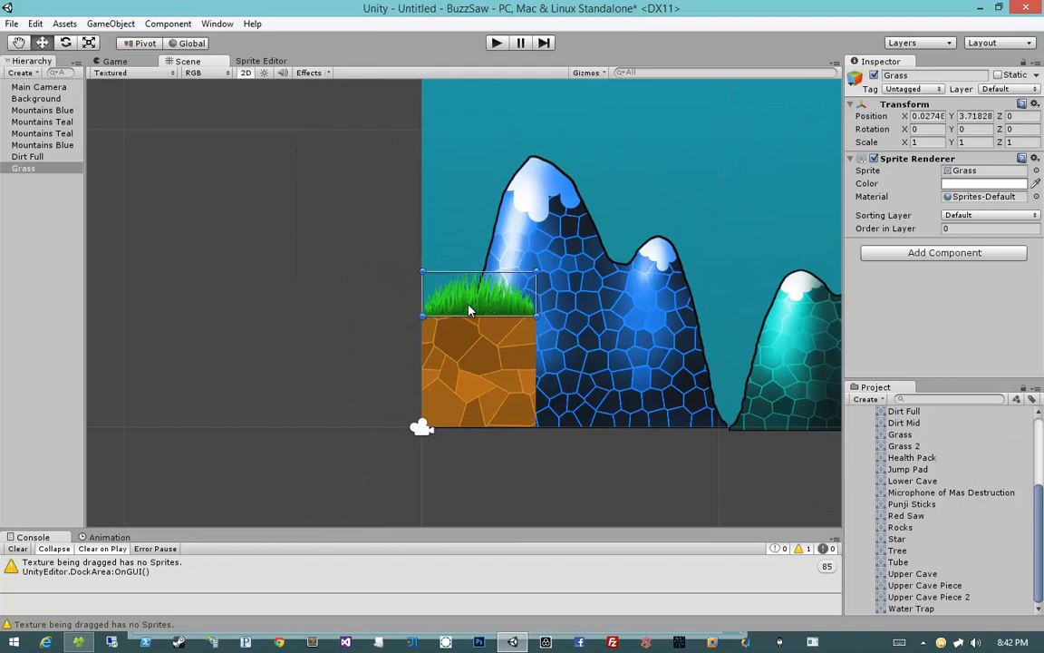
click(478, 342)
scroll(544, 344, up, 8)
click(521, 290)
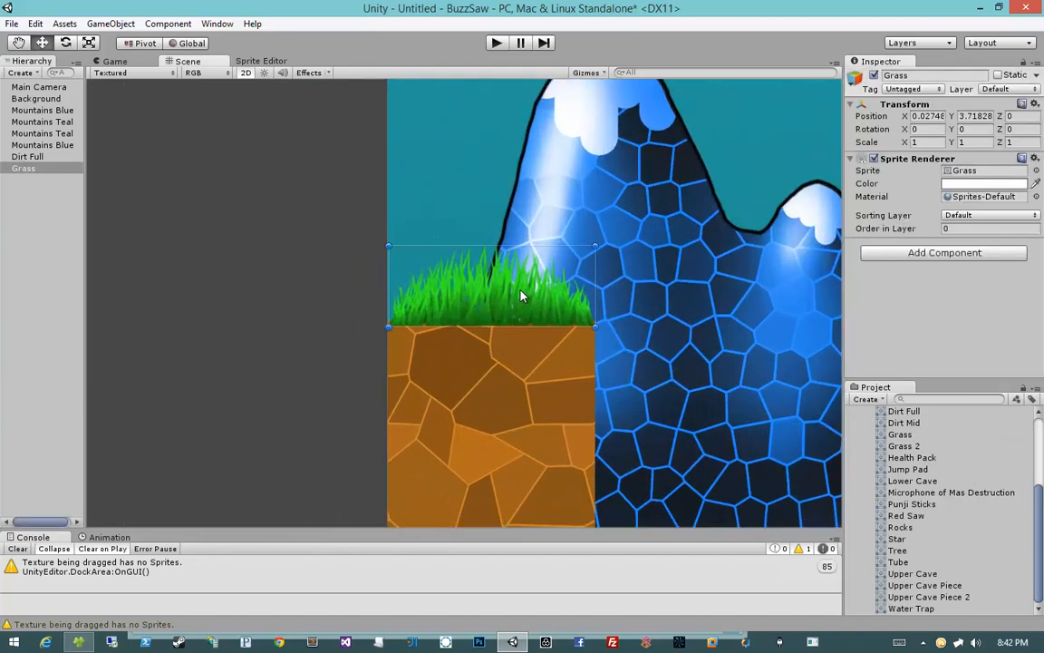
mouse_move(521, 289)
mouse_down()
mouse_move(521, 309)
mouse_move(515, 290)
mouse_up()
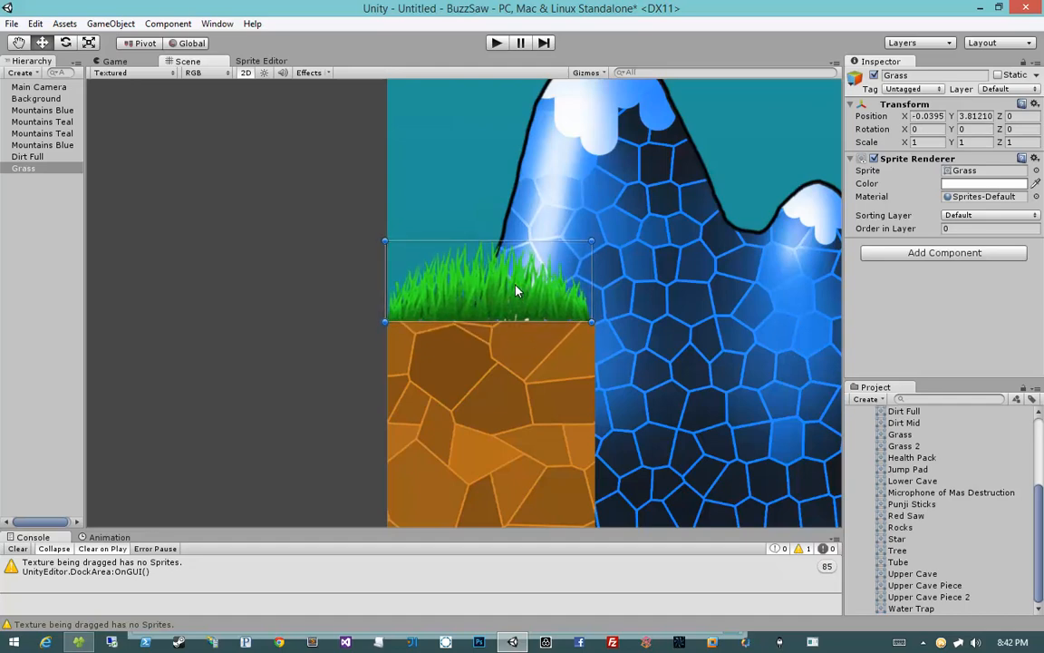
key(Delete)
Step: Place the Grass 2 sprite on top of the Dirt Full tile
drag(928, 447, 456, 331)
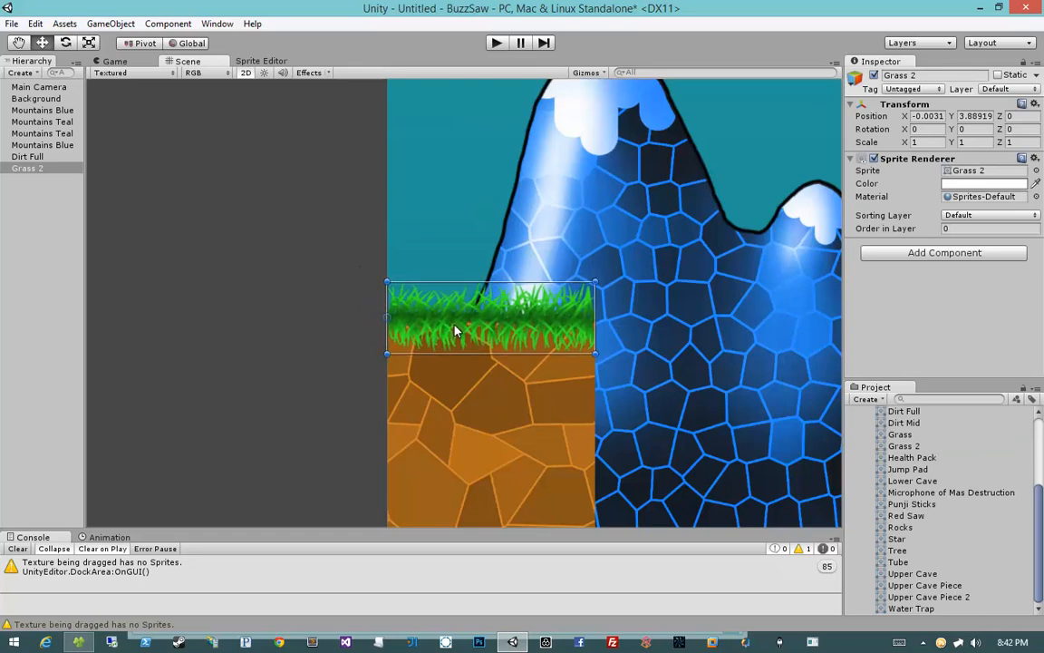
click(269, 349)
scroll(366, 391, down, 6)
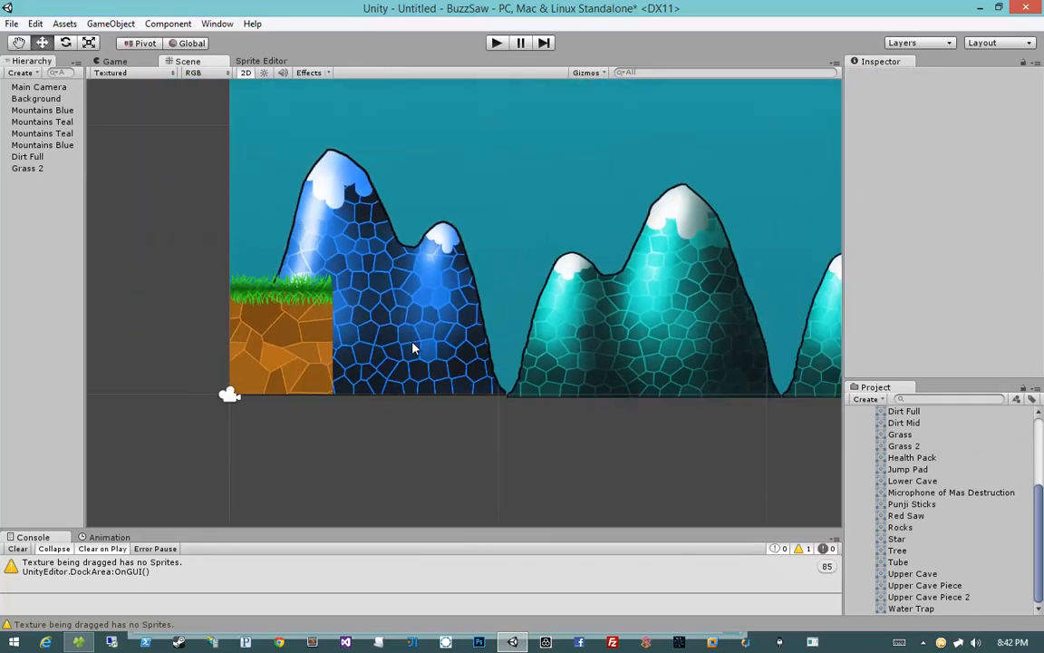
scroll(412, 347, down, 3)
scroll(404, 336, down, 3)
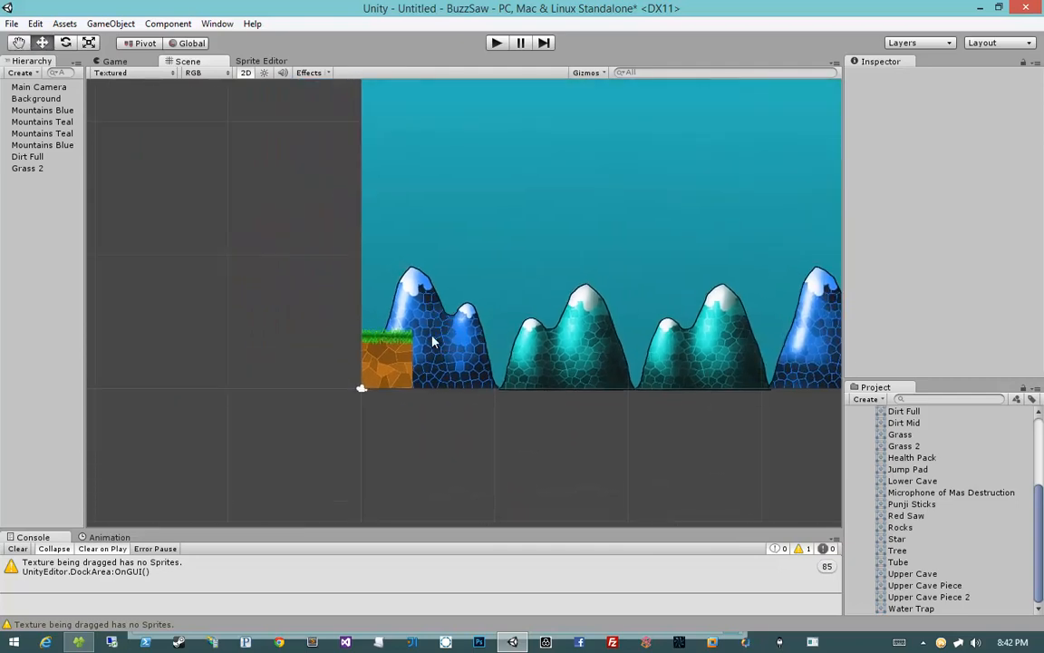
Step: Examine how the grass and dirt tiles line up in the scene
click(376, 337)
scroll(403, 332, up, 3)
click(325, 339)
click(345, 337)
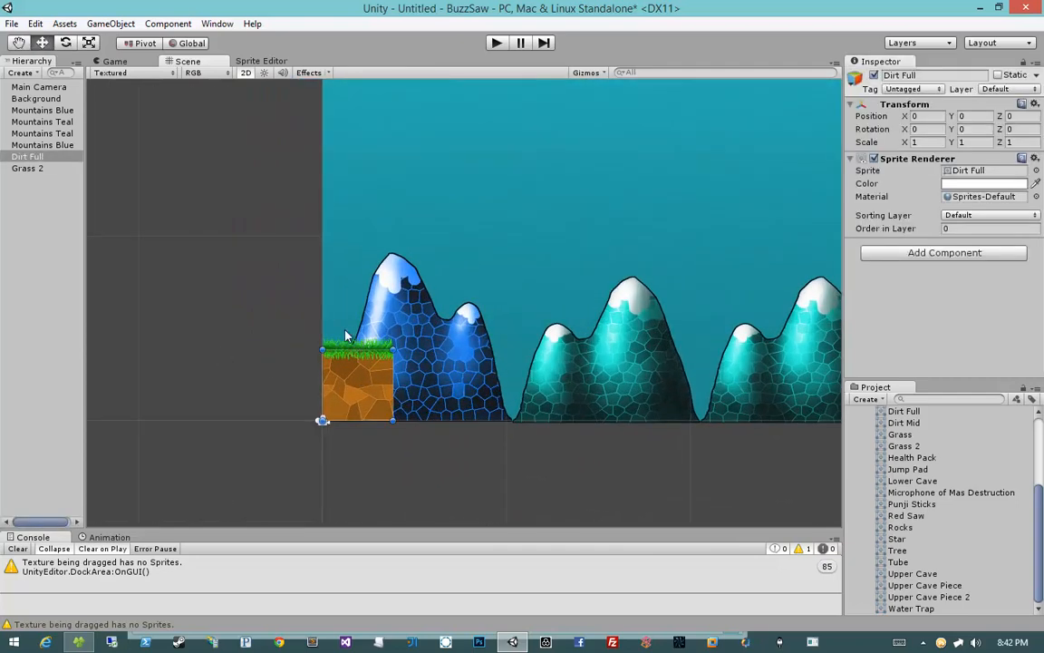
click(372, 355)
click(370, 353)
mouse_move(54, 168)
mouse_down()
mouse_move(46, 84)
mouse_move(42, 185)
mouse_move(41, 174)
mouse_up()
middle_drag(408, 314, 307, 307)
click(175, 336)
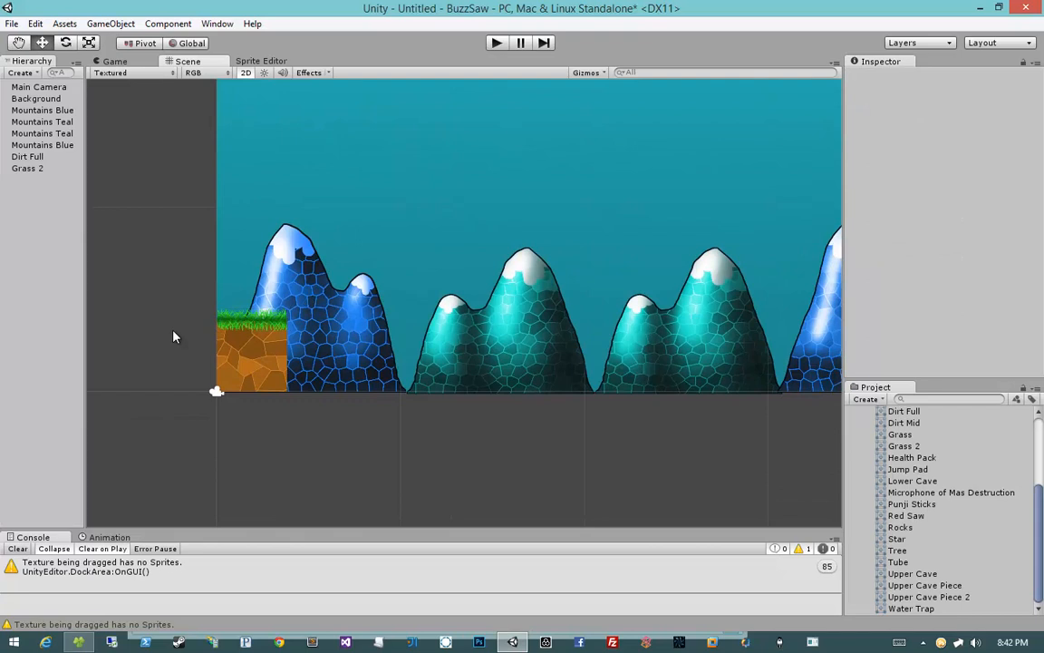
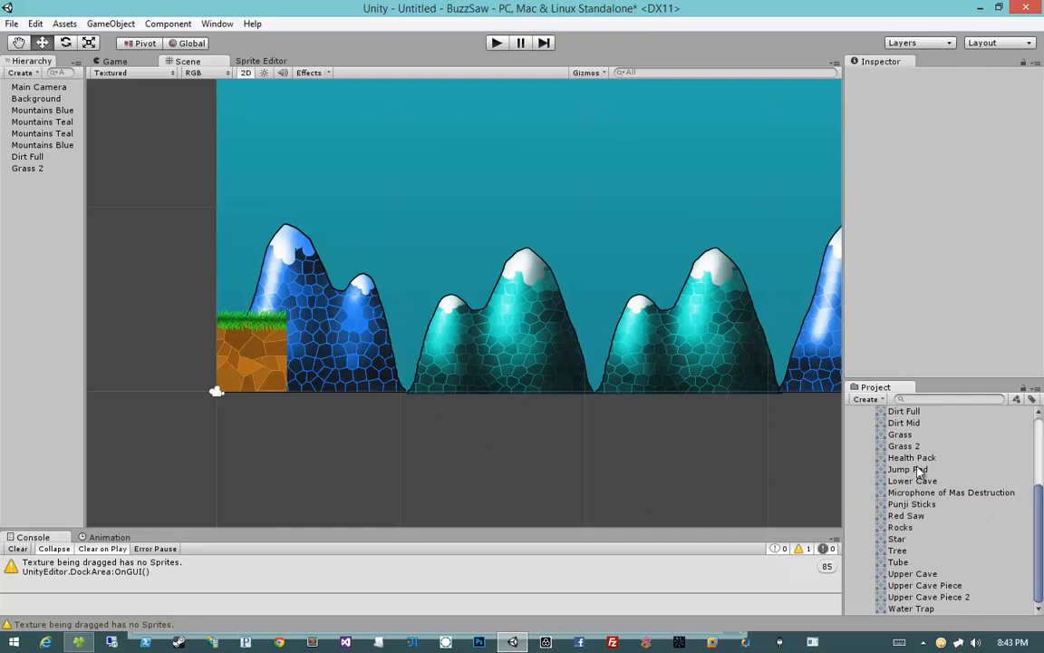
drag(906, 468, 392, 427)
key(ctrl+z)
key(Delete)
Step: Duplicate the Dirt Full and Grass 2 tiles and place the copy directly to the right of the originals
click(246, 342)
shift+click(236, 319)
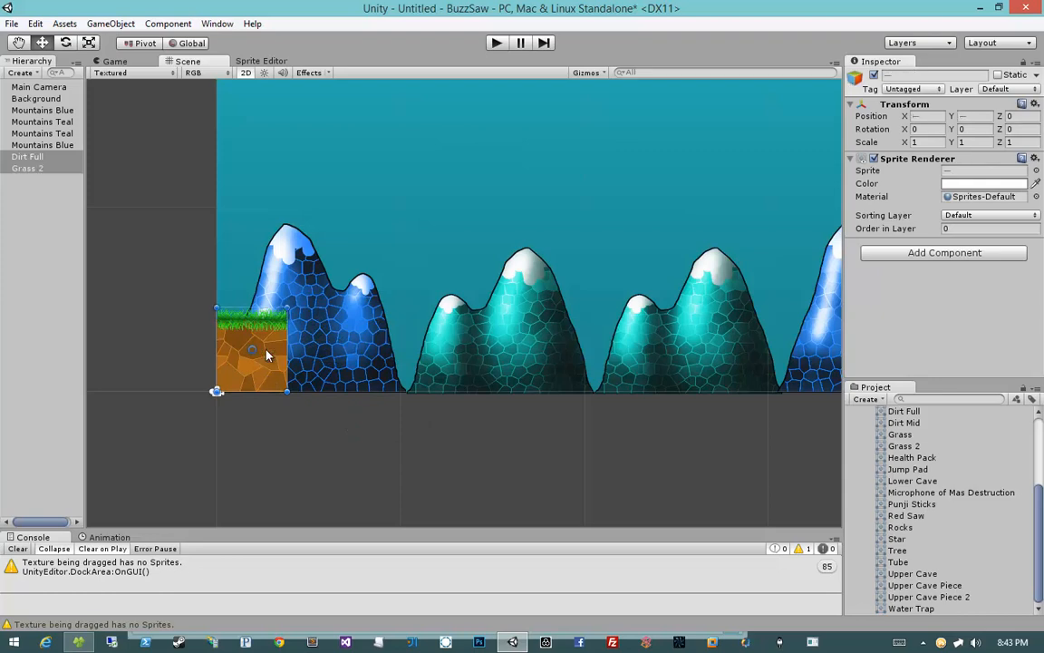
key(ctrl+d)
drag(274, 363, 343, 364)
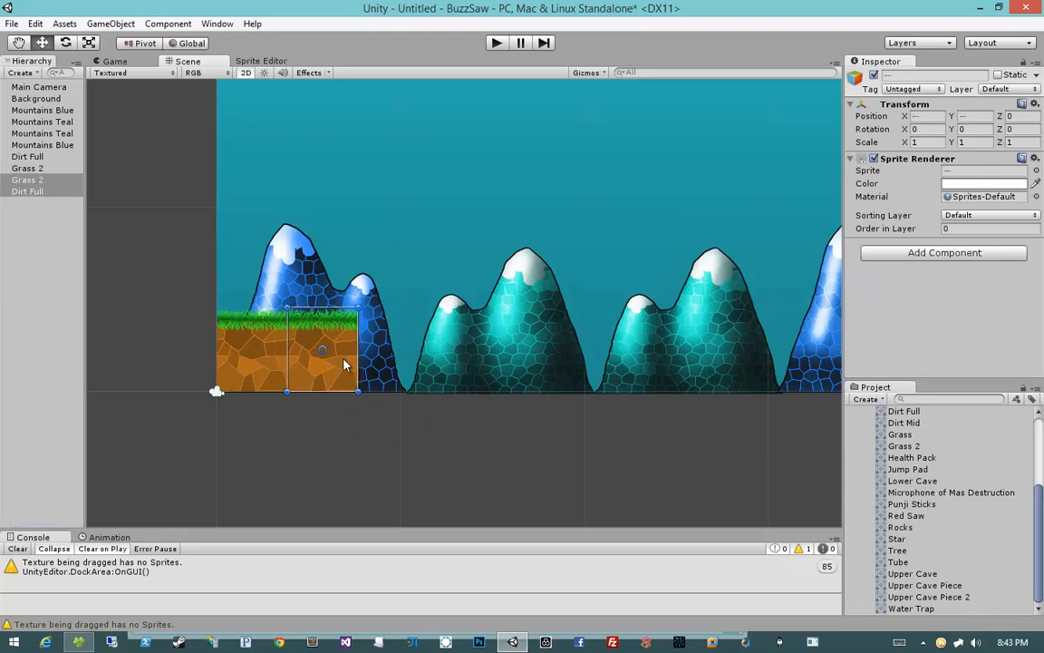
Step: Place the Tube sprite on top of the grass tiles and delete it again
click(329, 428)
scroll(328, 426, up, 6)
middle_drag(276, 412, 336, 426)
scroll(447, 412, up, 2)
click(338, 389)
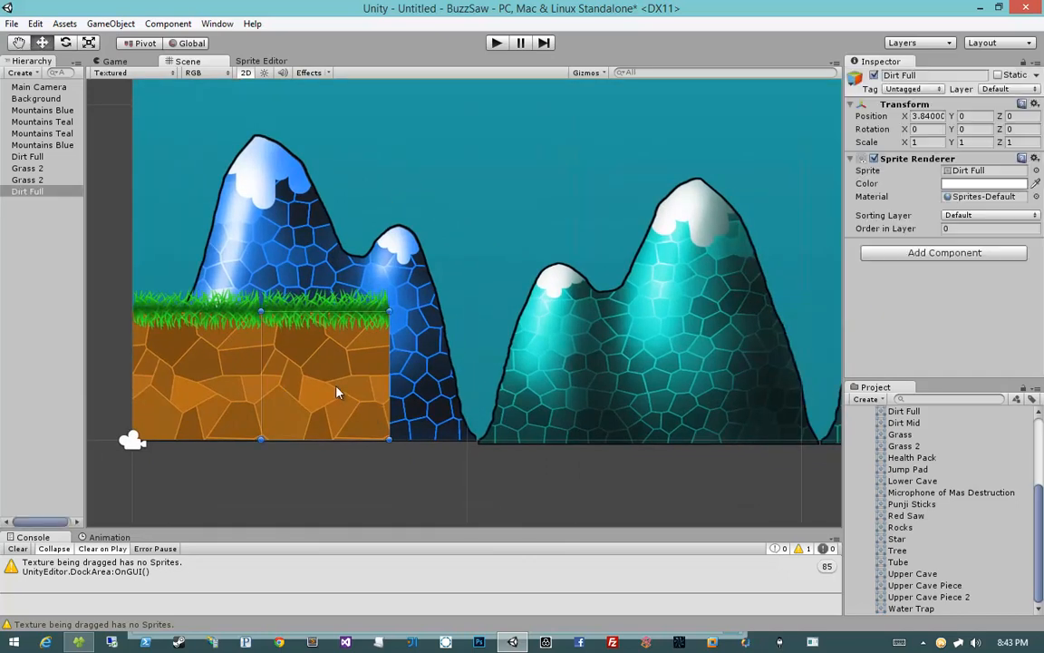
drag(890, 567, 354, 292)
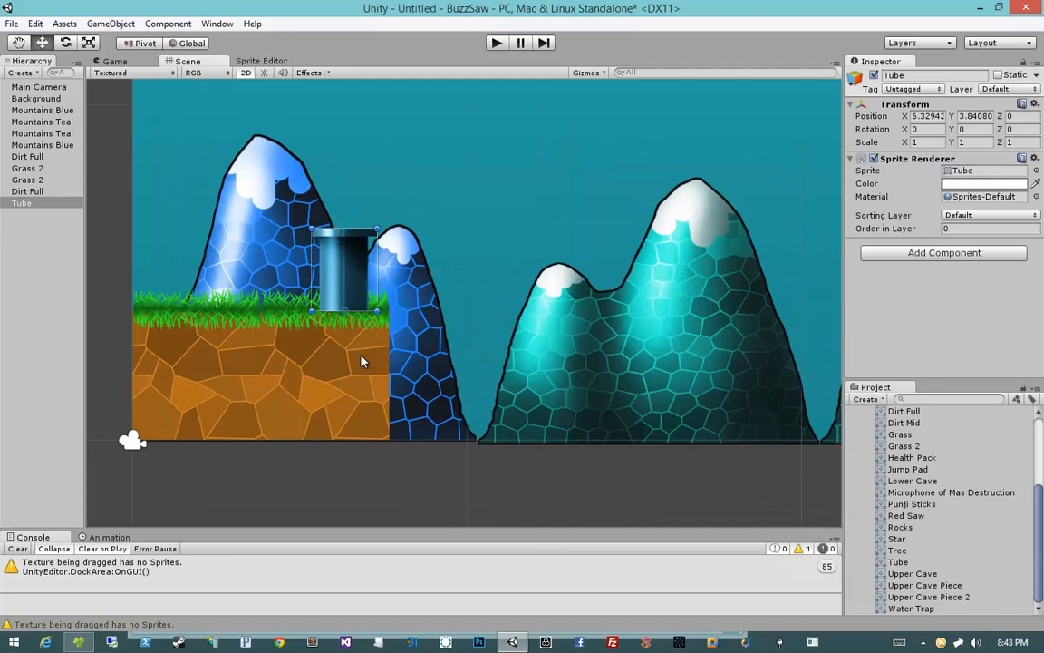
key(Delete)
Step: Place the Tree sprite in the scene and set its position X and Y to 0
drag(902, 550, 264, 282)
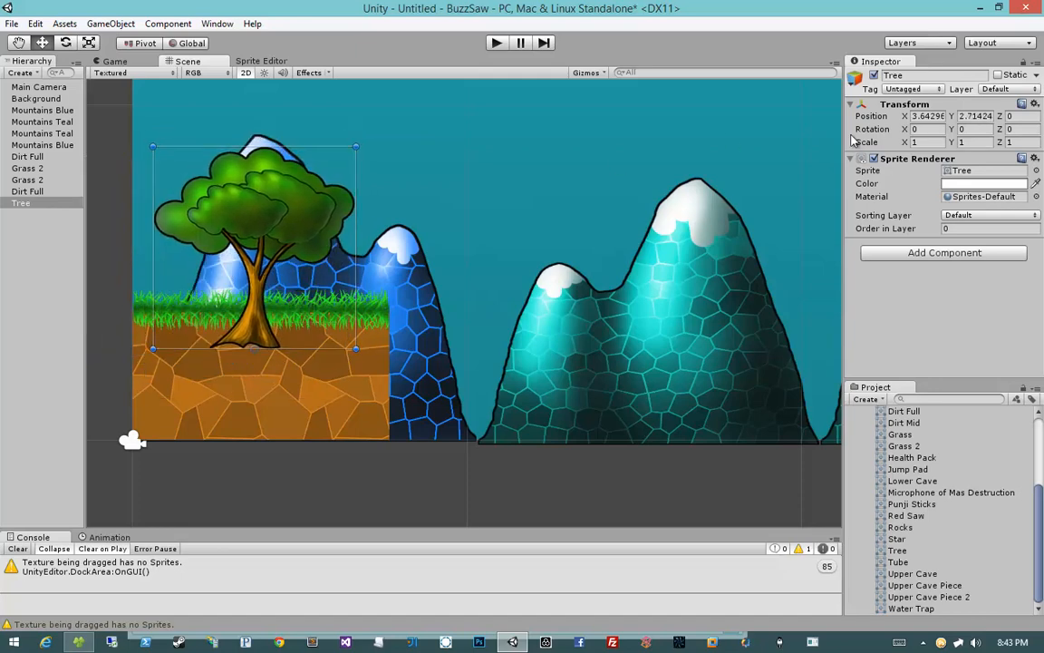
click(941, 114)
text(0)
key(Tab)
text(0)
key(Tab)
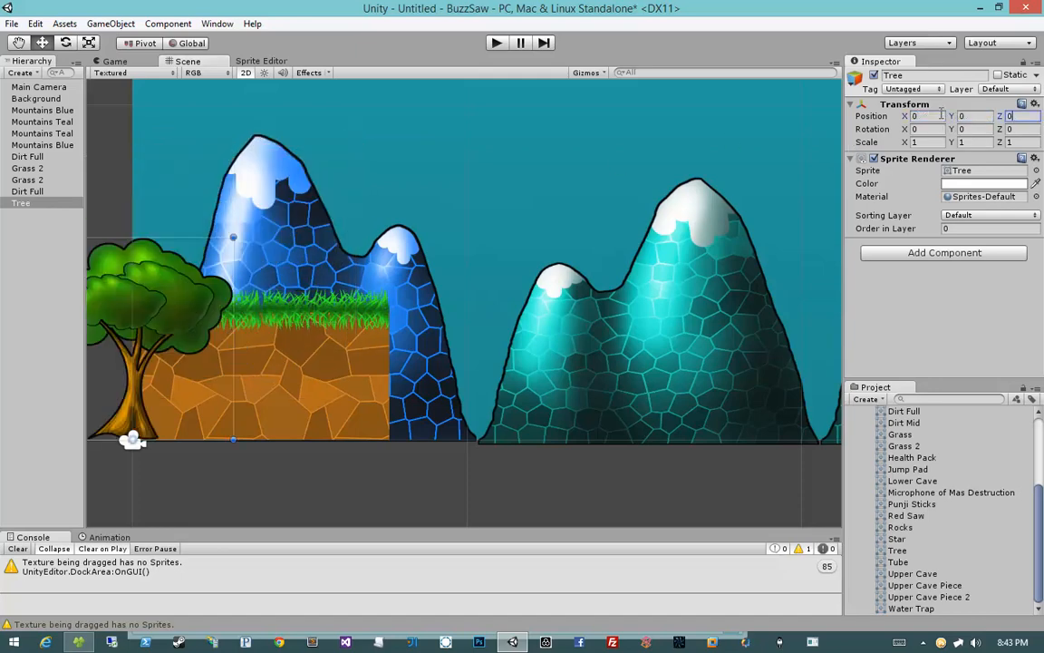
Step: Move the tree onto the dirt tiles and enlarge it uniformly to a scale of about 1.37
drag(209, 329, 319, 340)
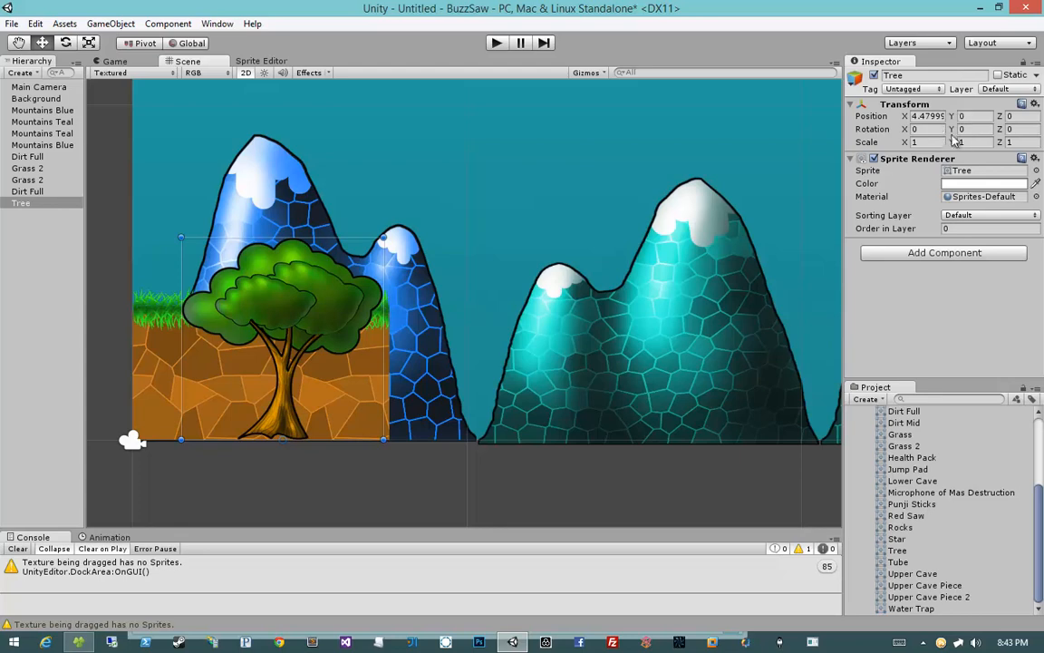
drag(954, 143, 965, 142)
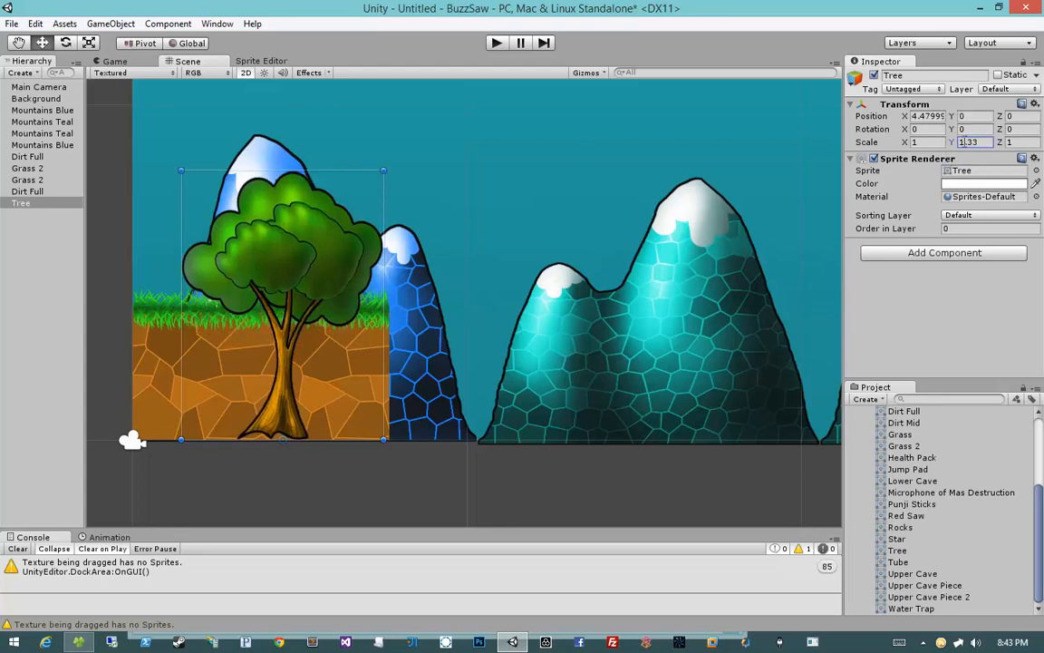
key(ctrl+z)
drag(384, 237, 467, 172)
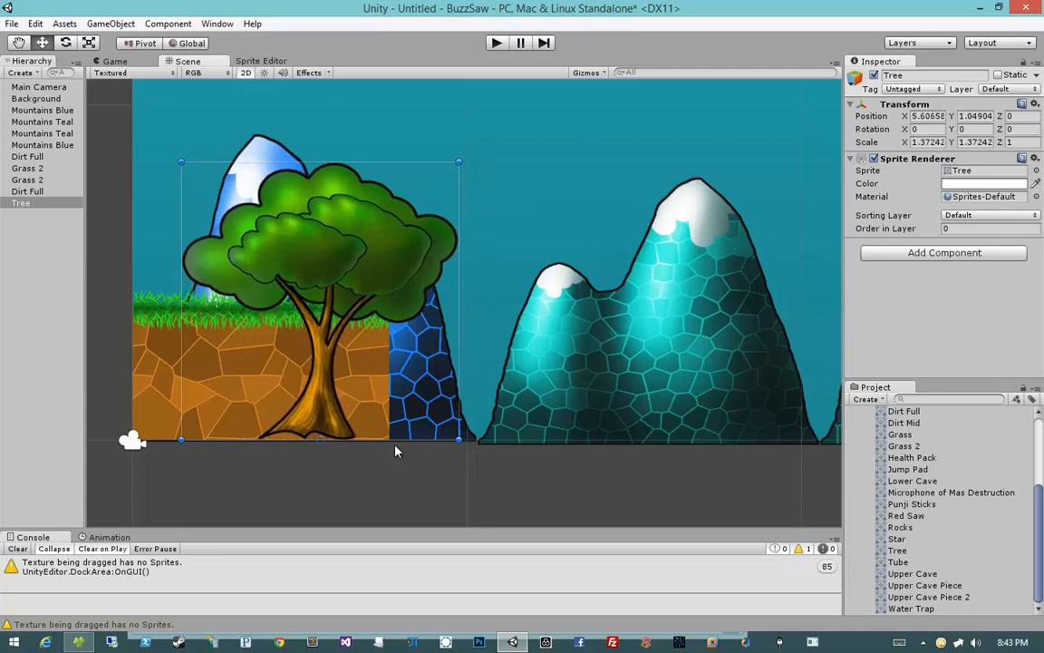
Step: Zoom and pan around the scene to view the tree standing on the tiles
click(366, 492)
middle_drag(353, 474, 437, 469)
scroll(436, 469, down, 7)
scroll(437, 469, down, 2)
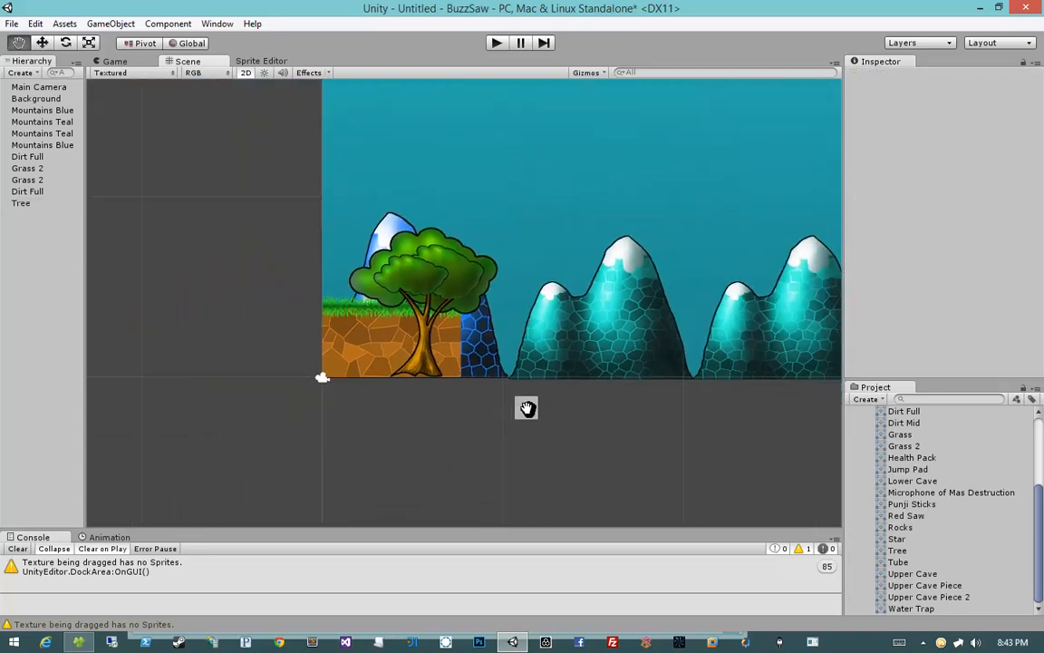
middle_drag(527, 408, 481, 418)
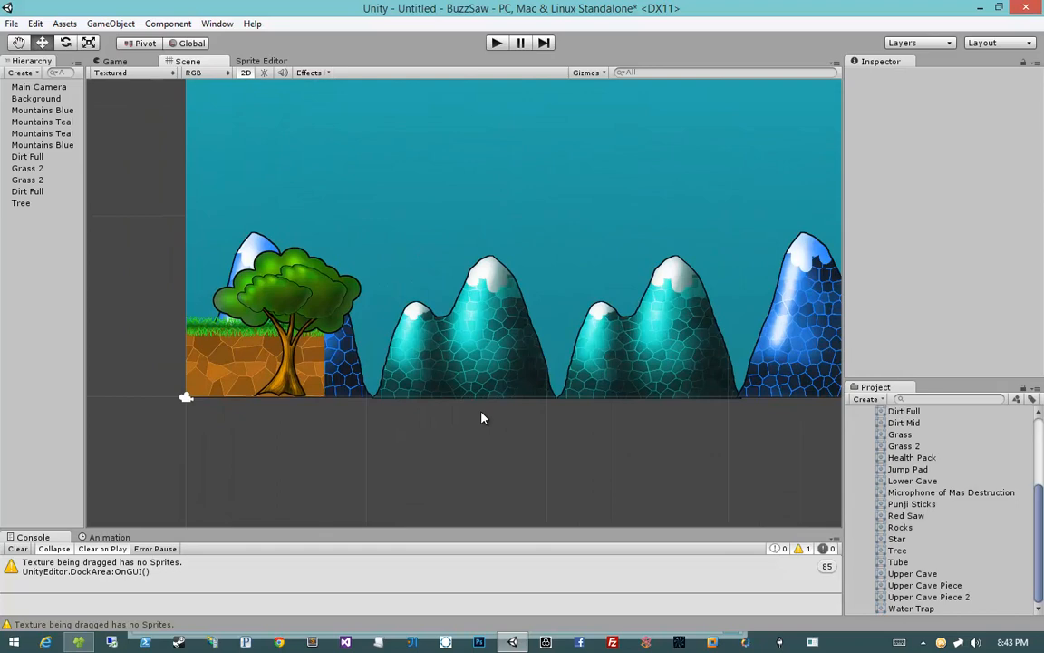
click(267, 308)
middle_drag(302, 319, 417, 318)
scroll(463, 354, up, 2)
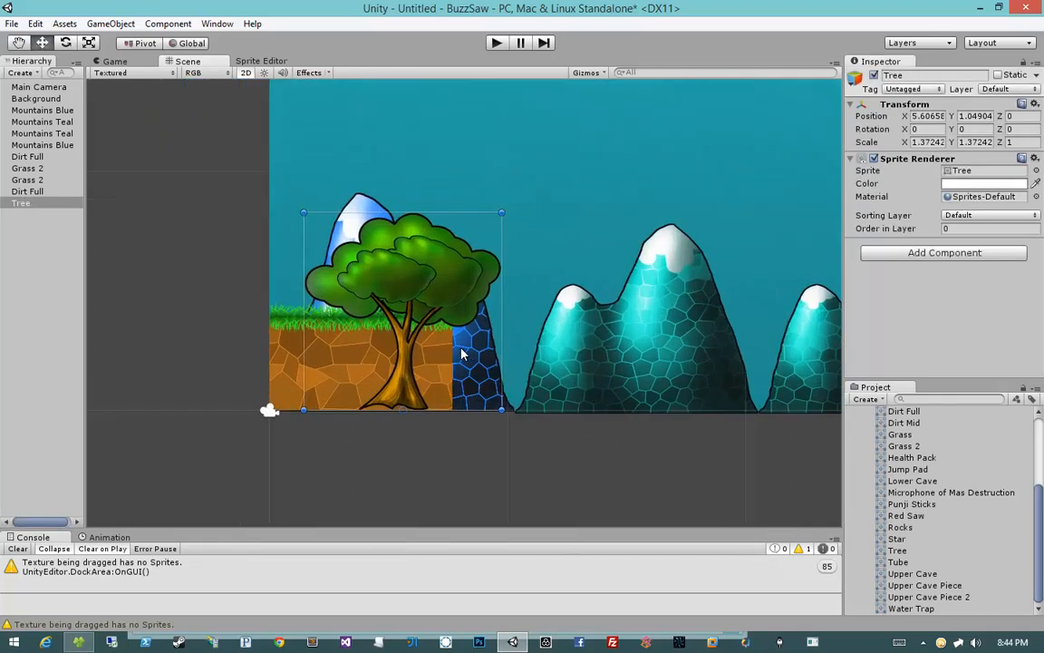
scroll(458, 349, up, 3)
scroll(415, 307, up, 2)
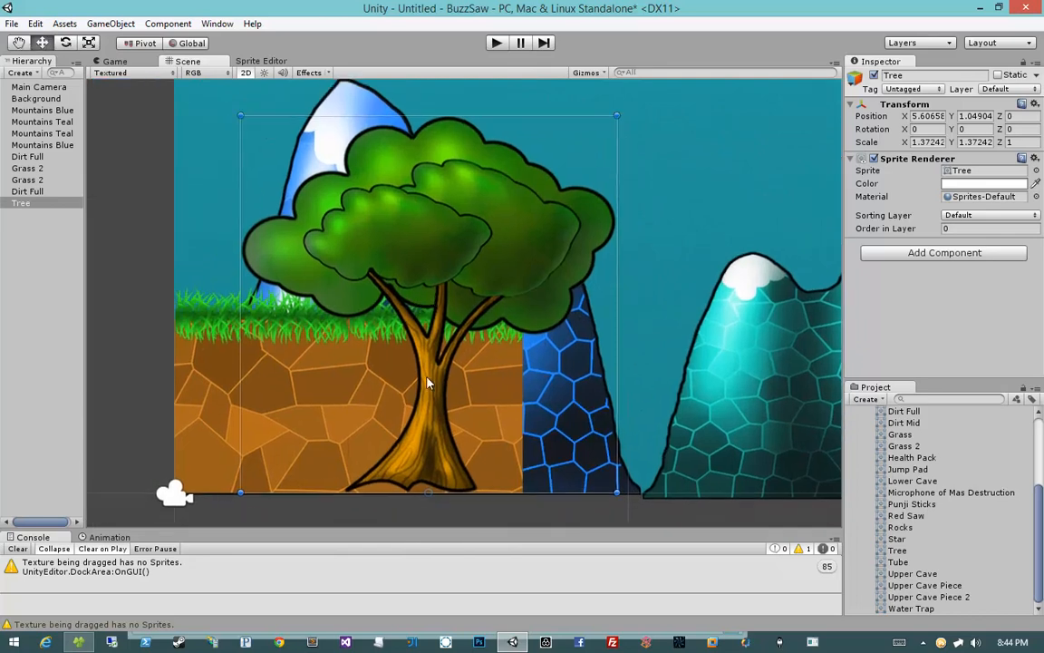
scroll(428, 375, down, 2)
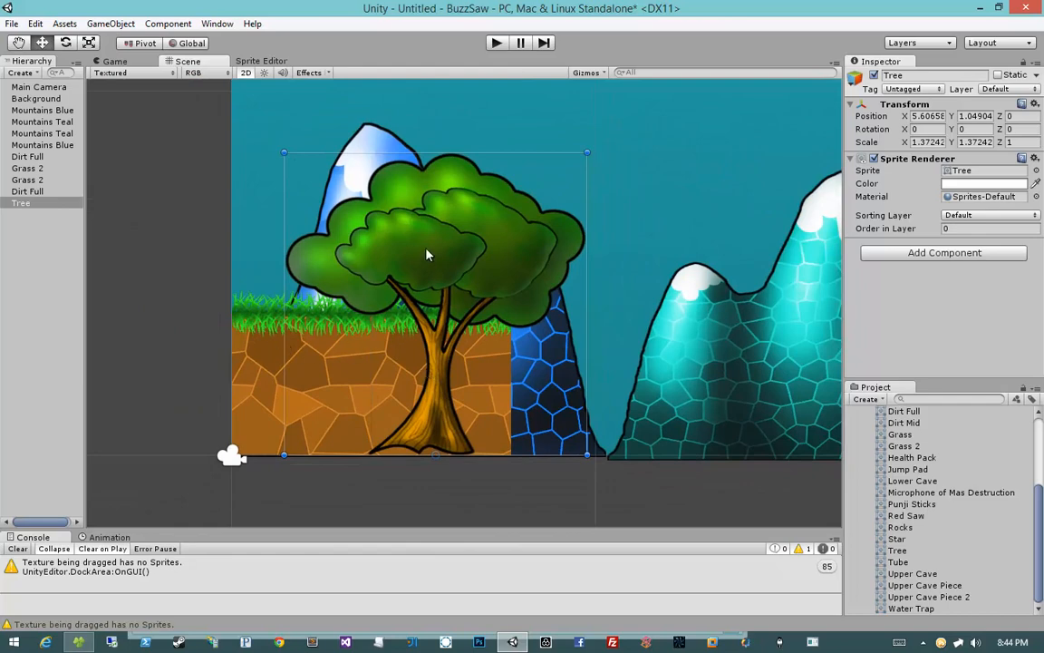
Step: Select the grass, tree and dirt objects in turn to inspect their properties
click(378, 322)
click(370, 299)
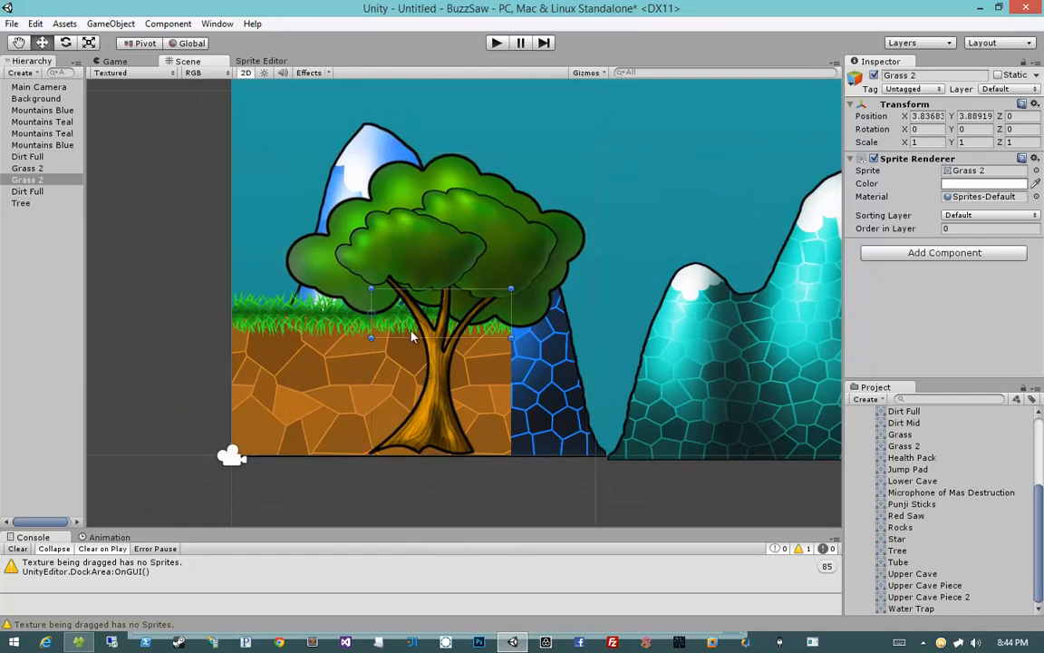
click(382, 353)
click(476, 261)
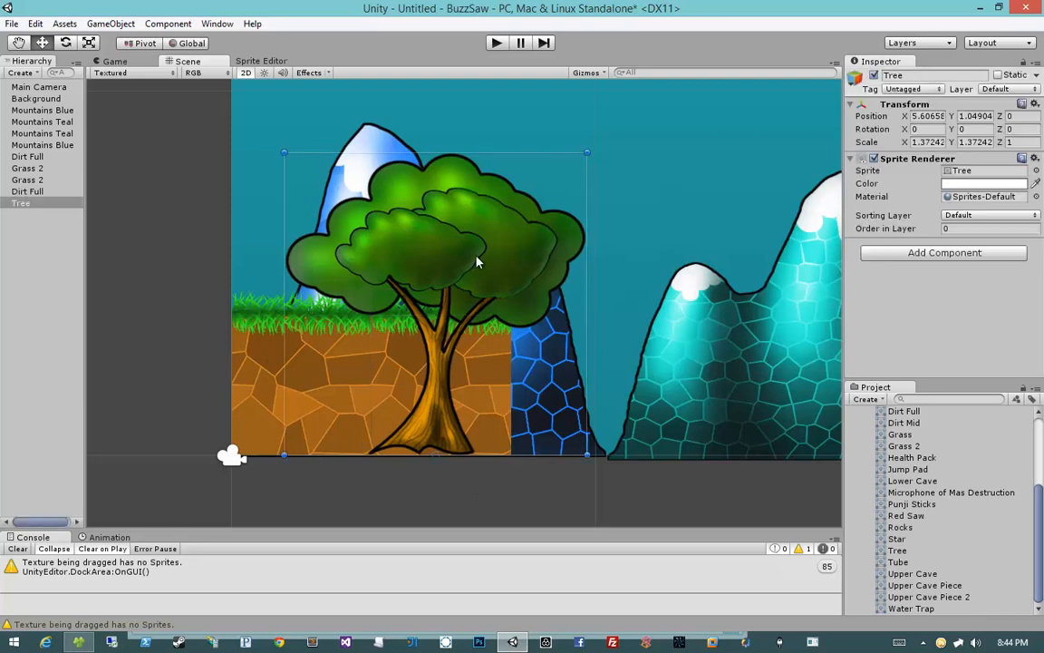
click(270, 360)
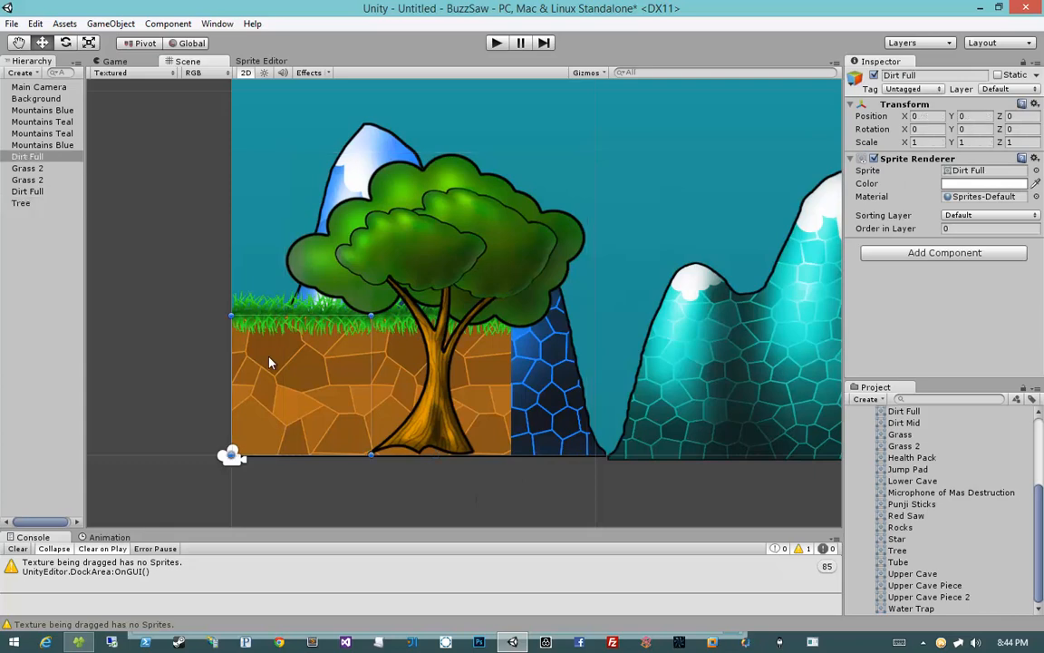
click(363, 361)
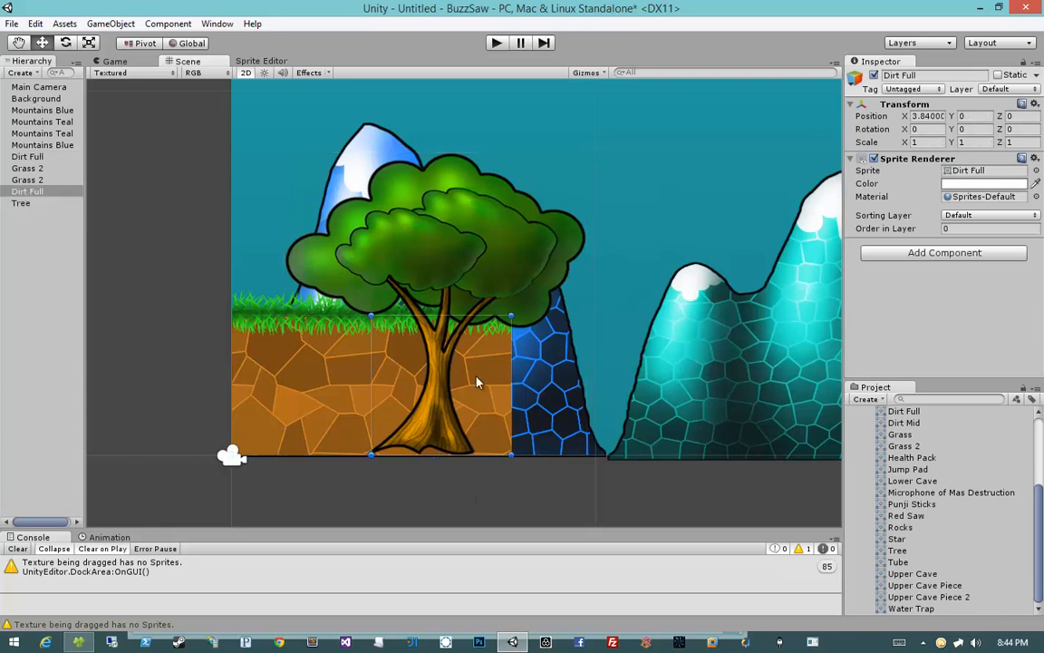
click(443, 482)
click(315, 359)
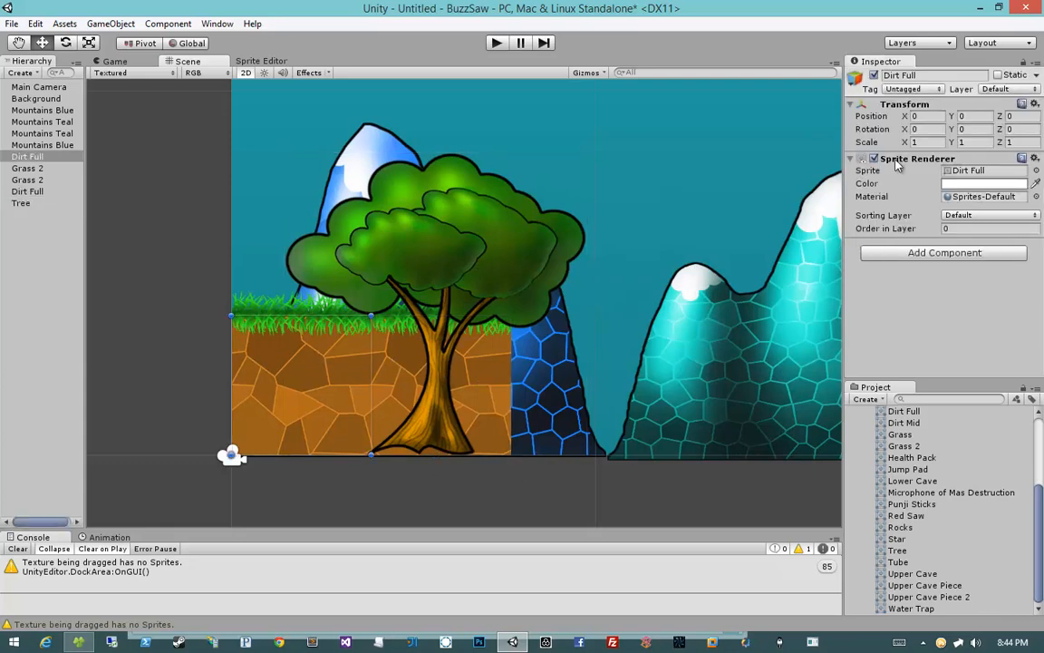
Step: Open the Dirt Full tile's sorting layer list and choose Add Sorting Layer
click(905, 218)
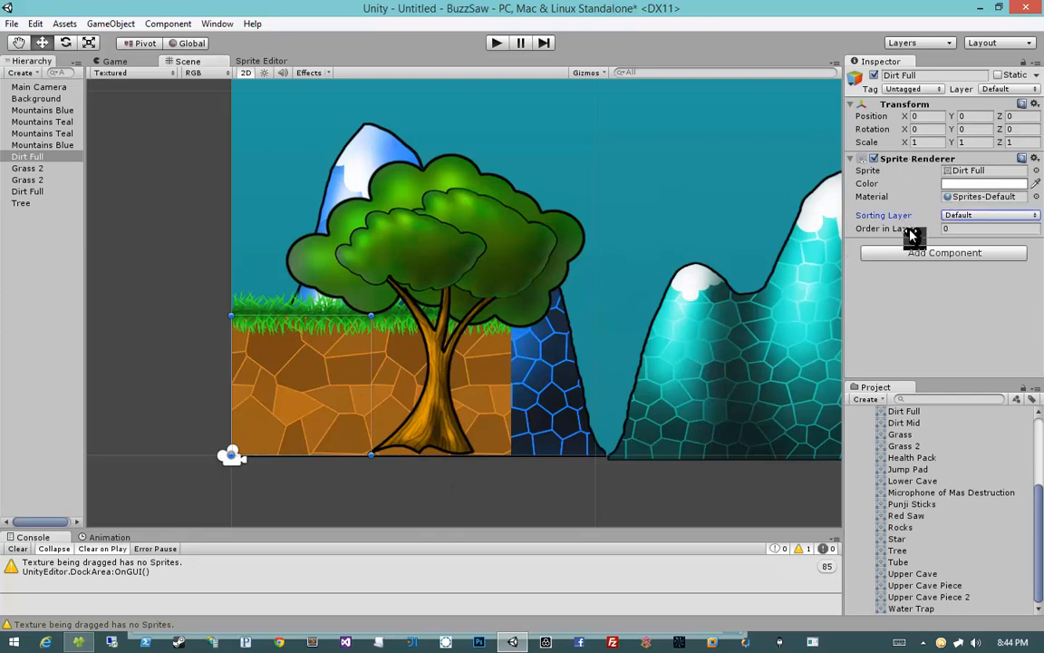
click(950, 217)
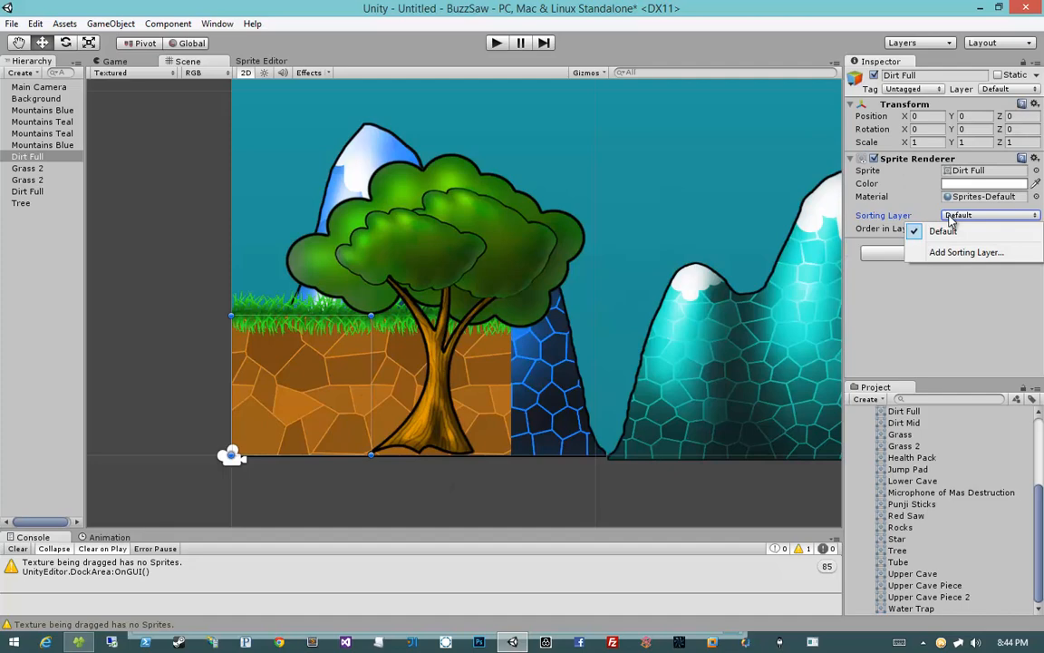
click(911, 296)
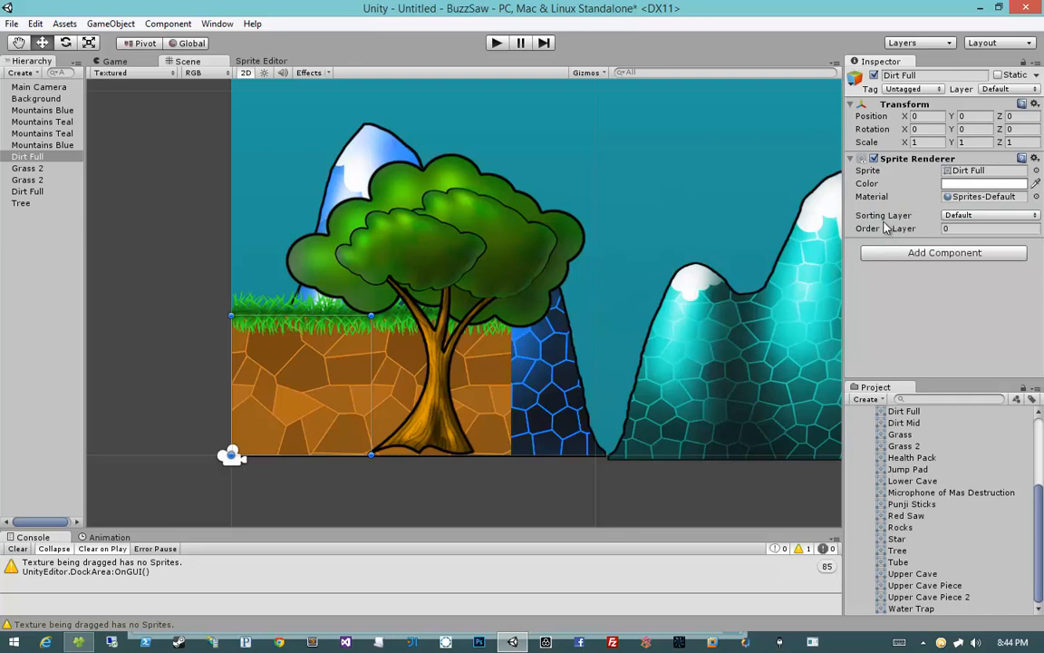
click(963, 221)
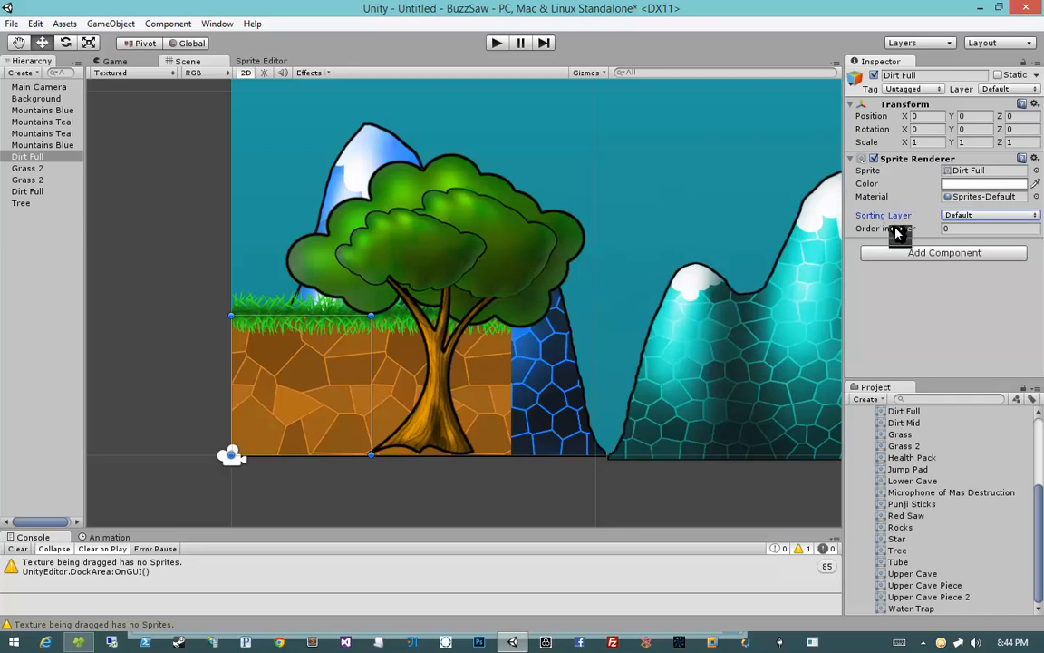
key(Tab)
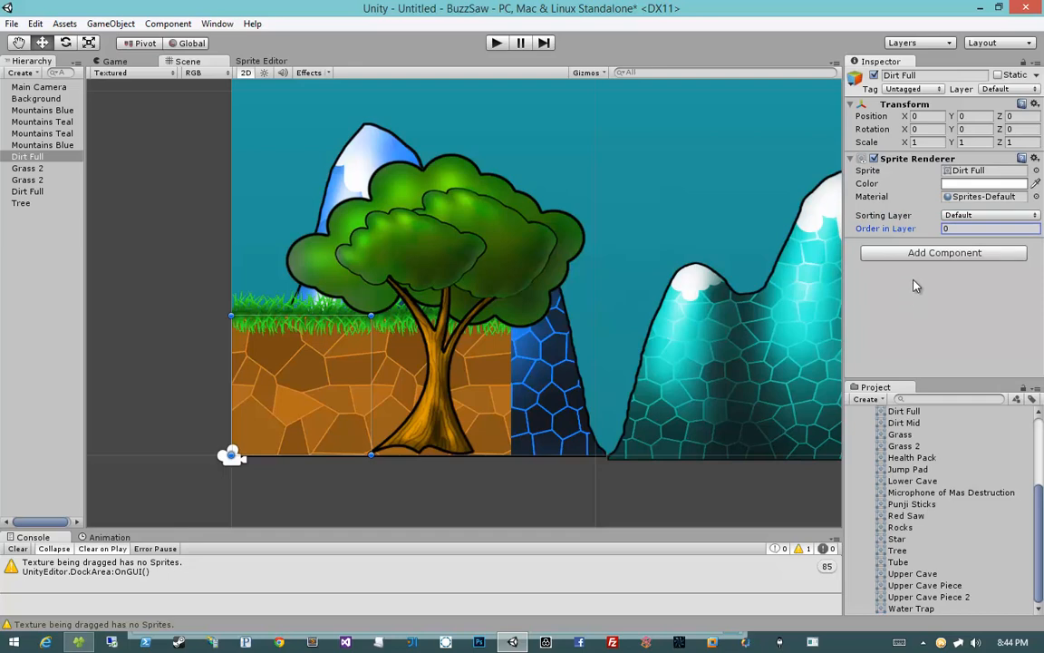
click(963, 215)
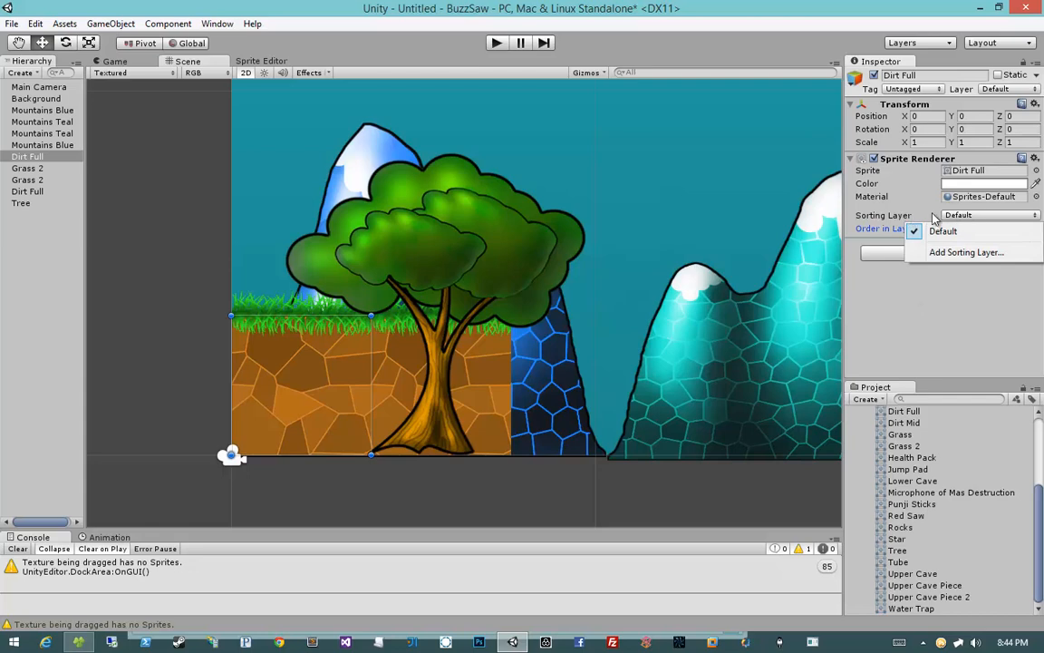
click(961, 253)
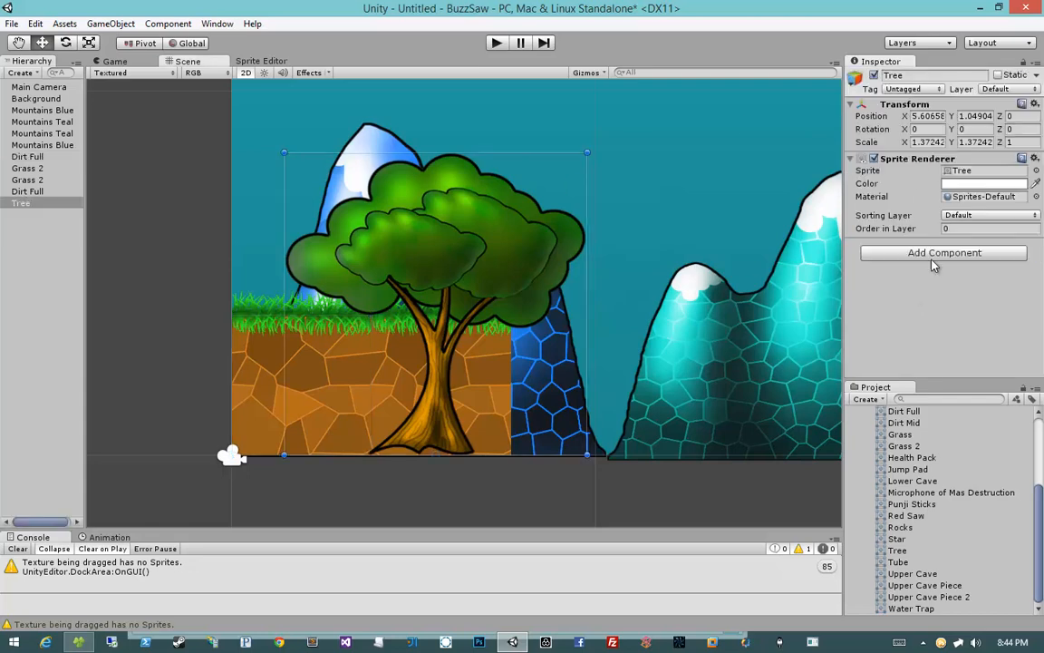
Step: Open Add Sorting Layer again from the Tree's sorting layer list and select the Layer 0 entry
click(963, 216)
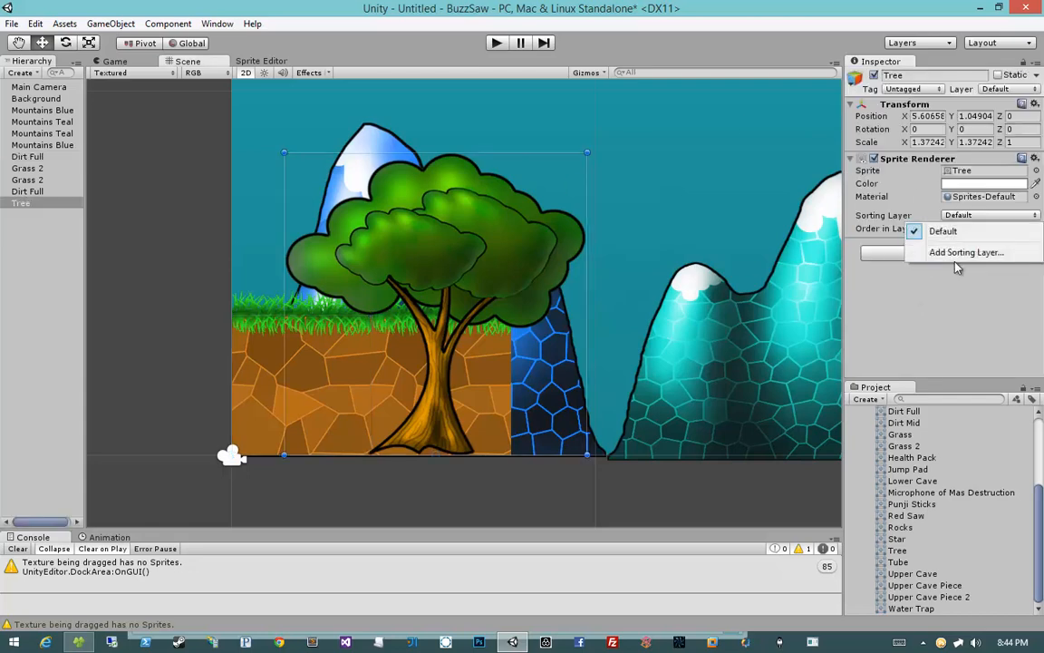
click(947, 255)
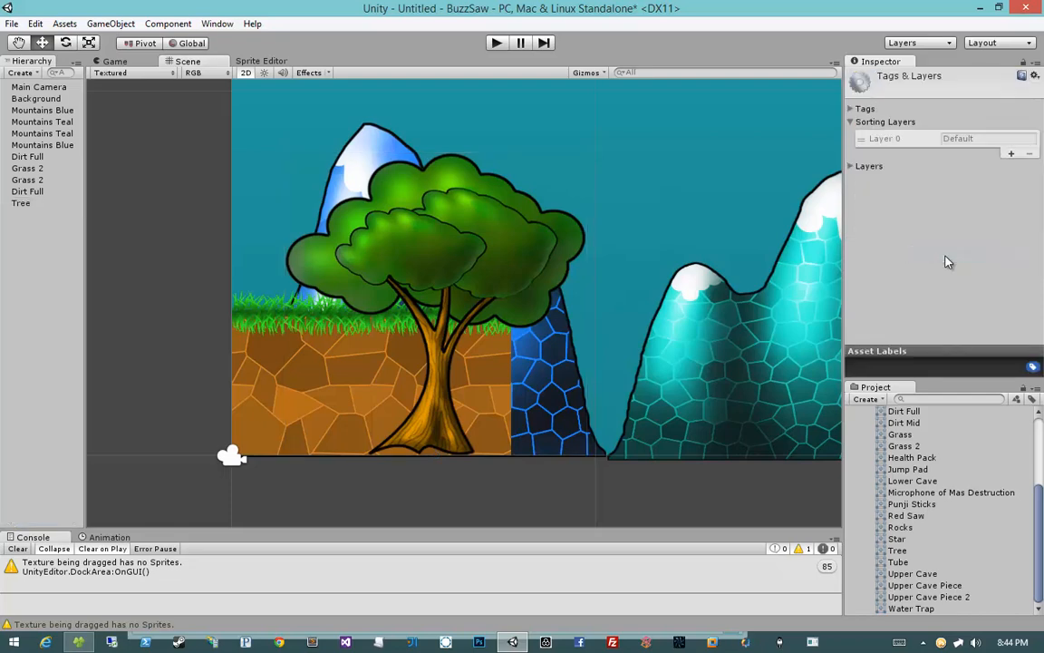
click(882, 141)
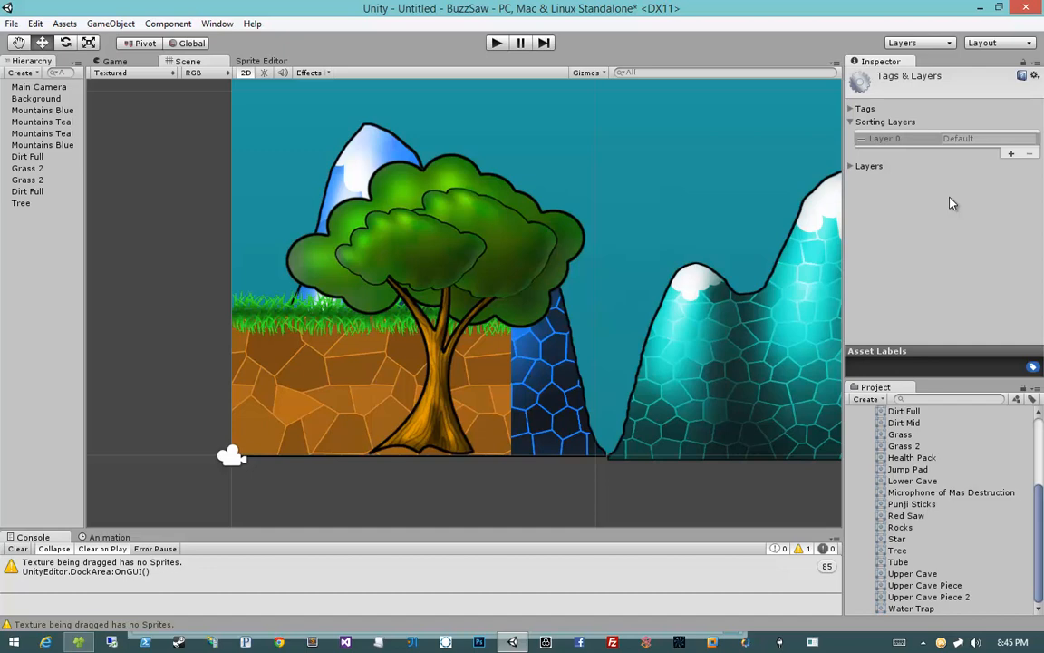
Step: Select the background, dirt and tree objects in the scene one after another to check their sorting settings
click(596, 200)
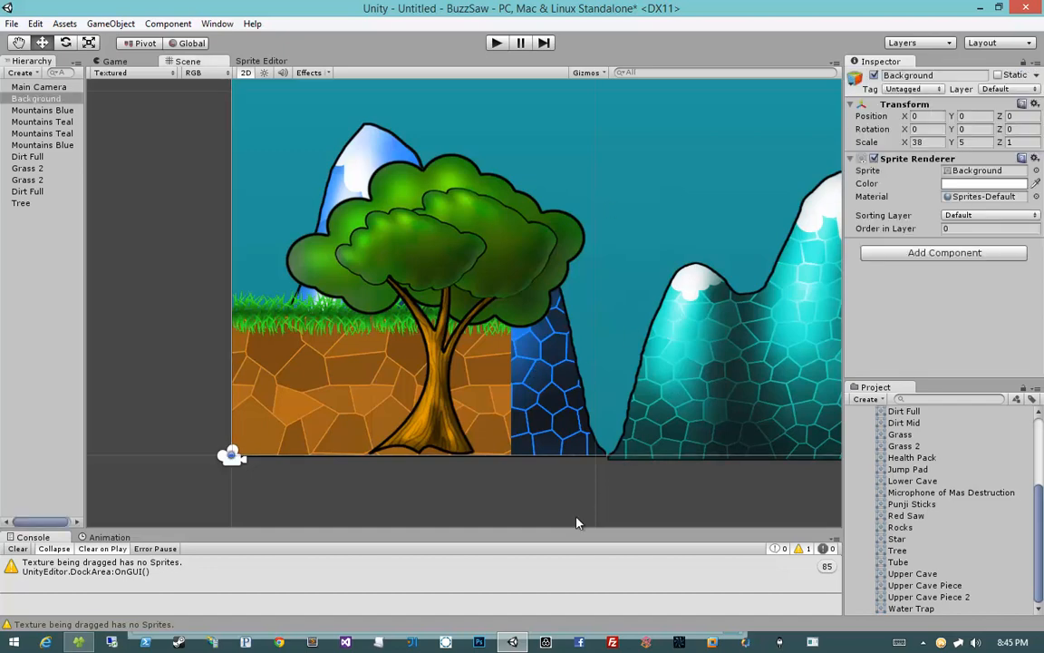
click(515, 471)
click(266, 347)
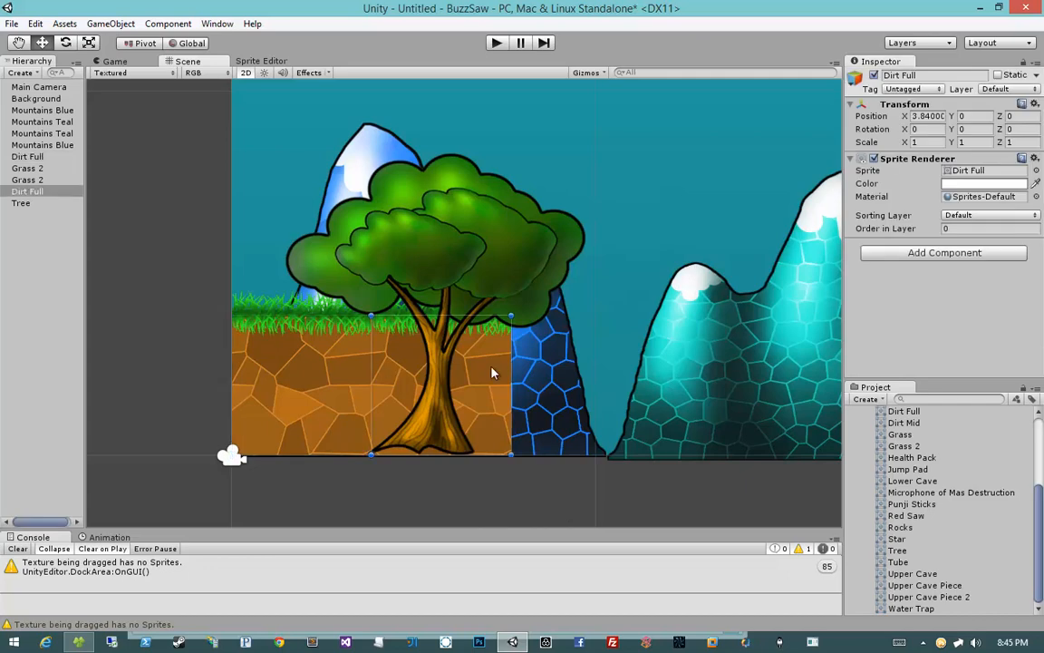
click(461, 283)
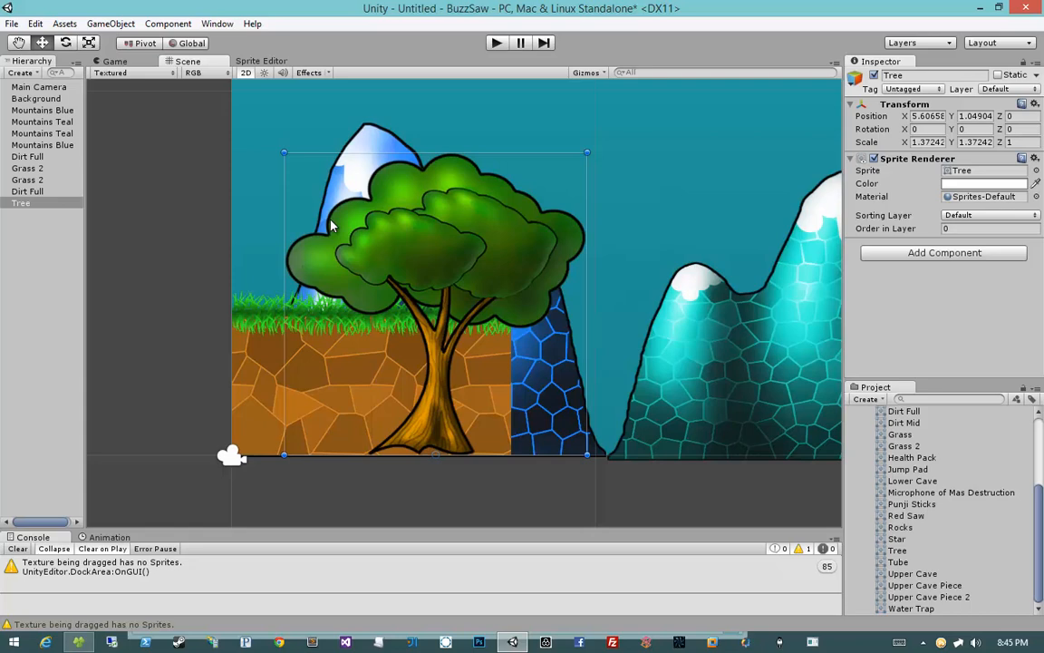
click(411, 368)
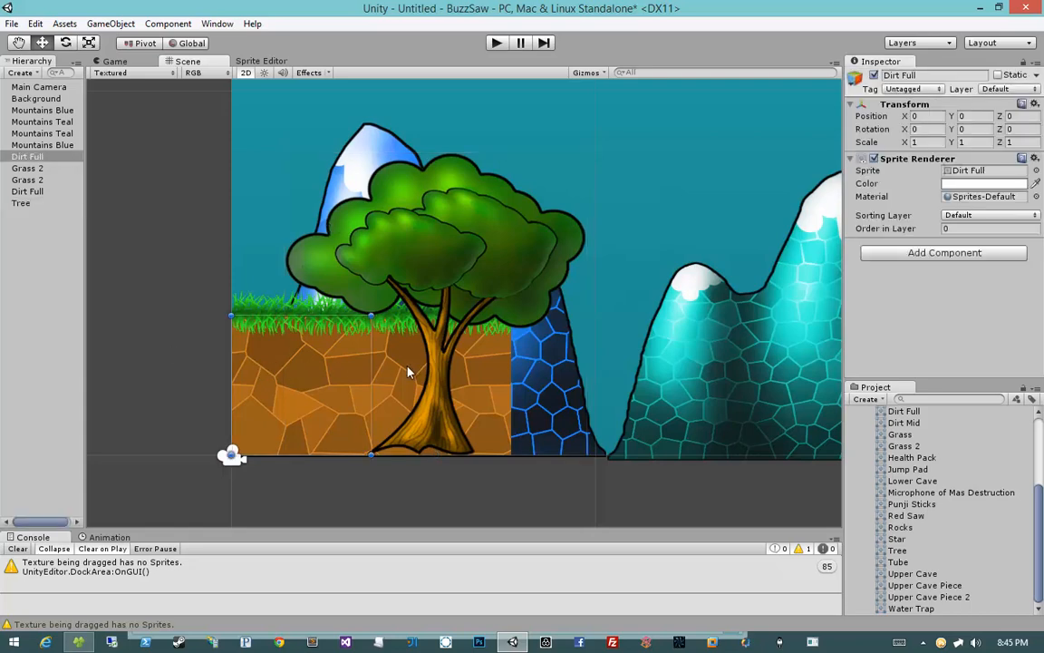
click(285, 371)
click(285, 371)
click(193, 349)
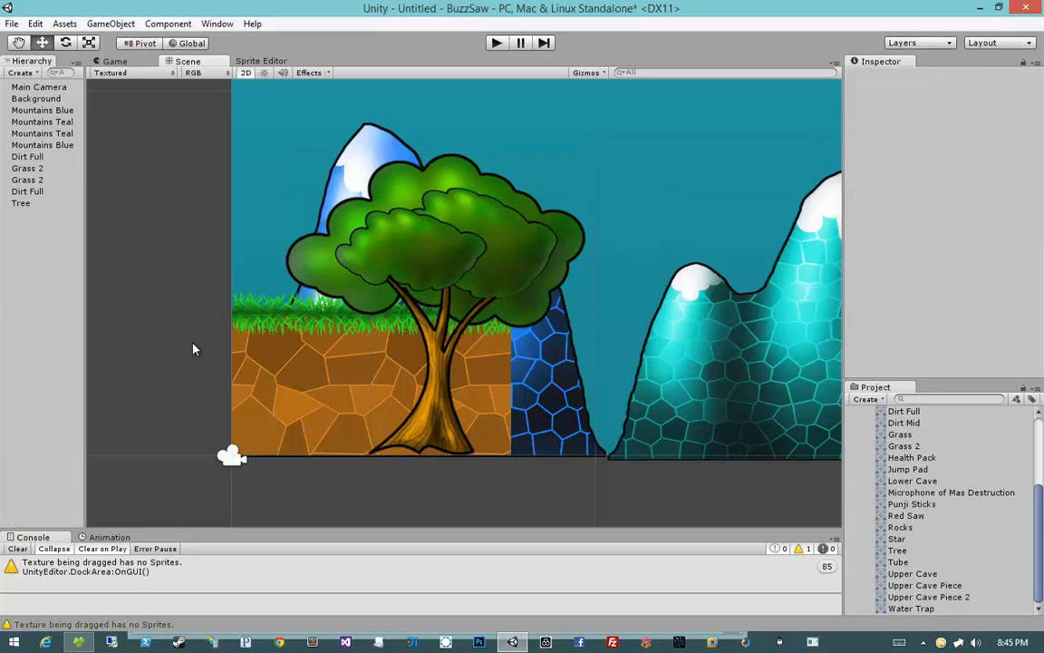
click(286, 350)
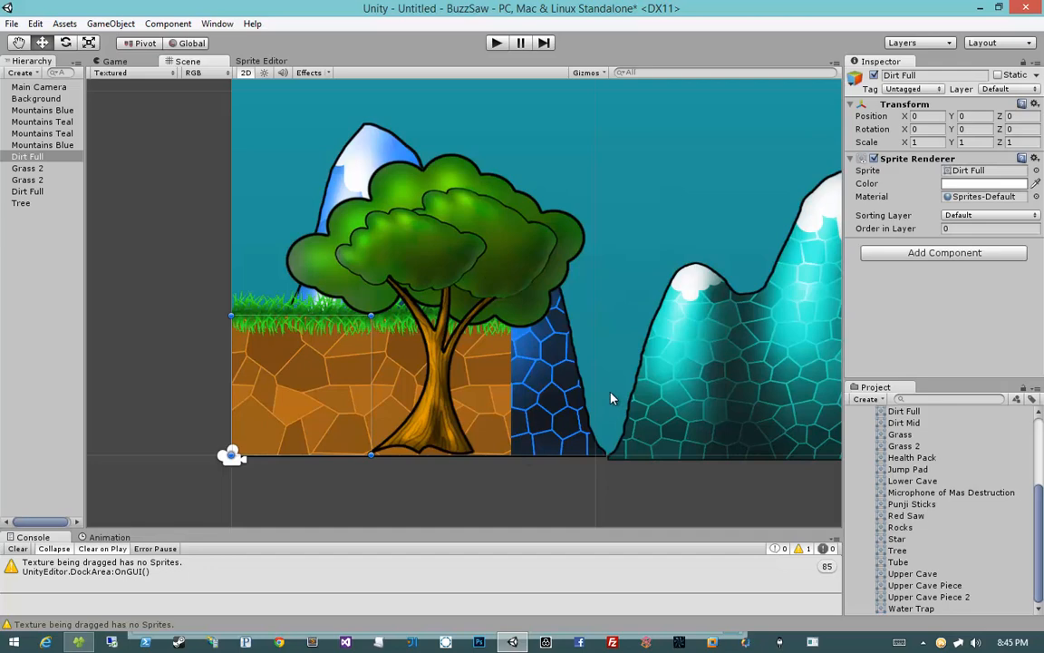
mouse_move(885, 231)
mouse_down()
mouse_move(873, 230)
mouse_move(883, 232)
mouse_up()
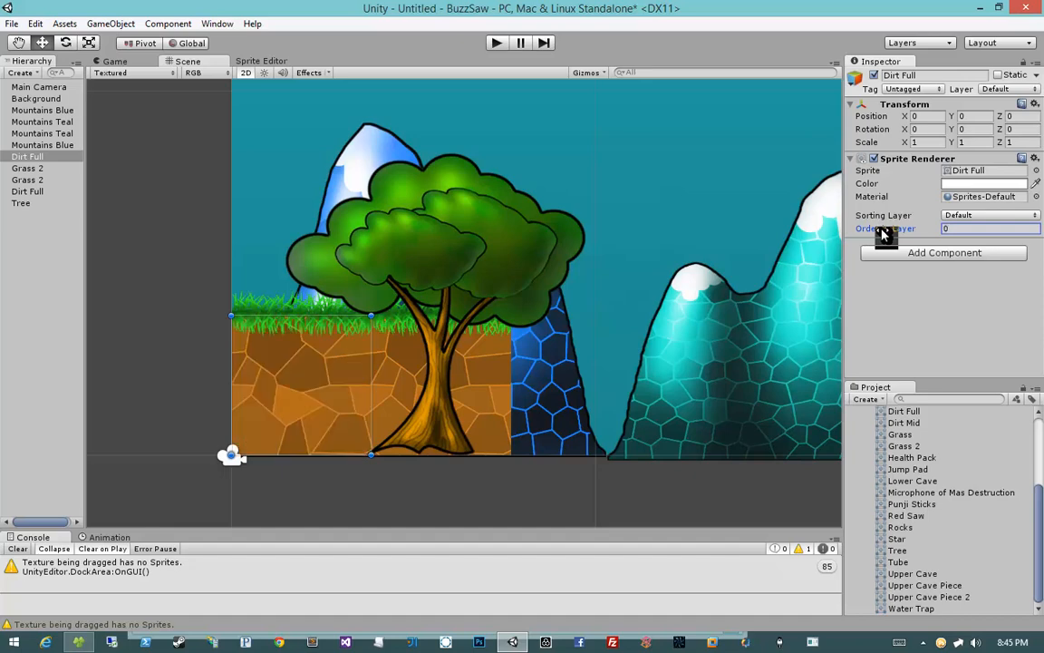
click(288, 374)
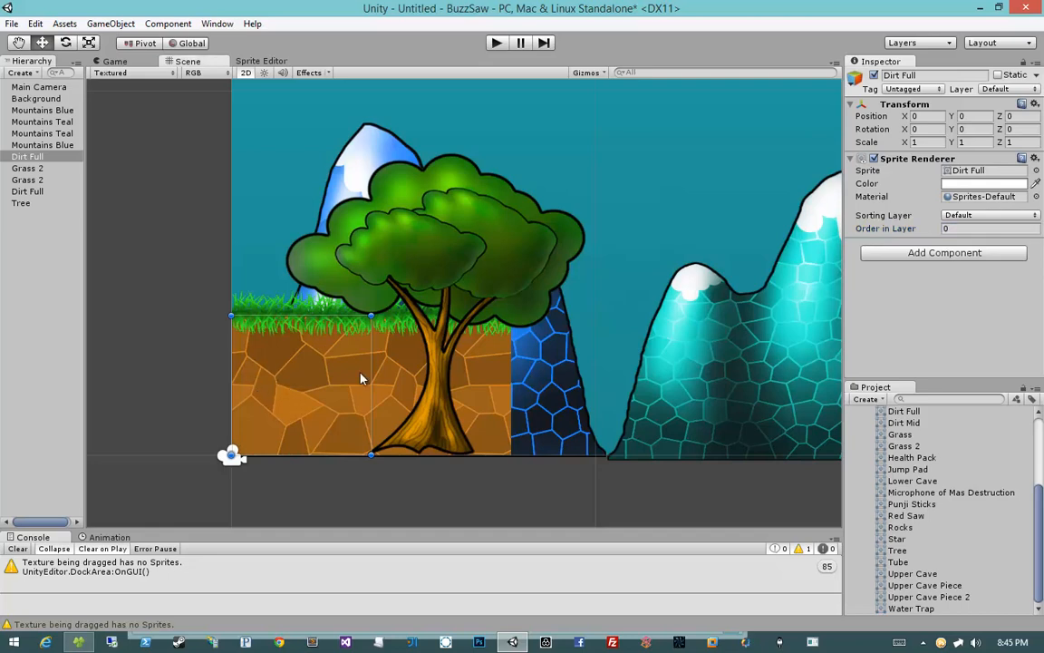
click(887, 232)
drag(887, 232, 892, 234)
Step: Select the background and choose Add Sorting Layer from its sorting layer list
click(559, 213)
scroll(537, 347, down, 2)
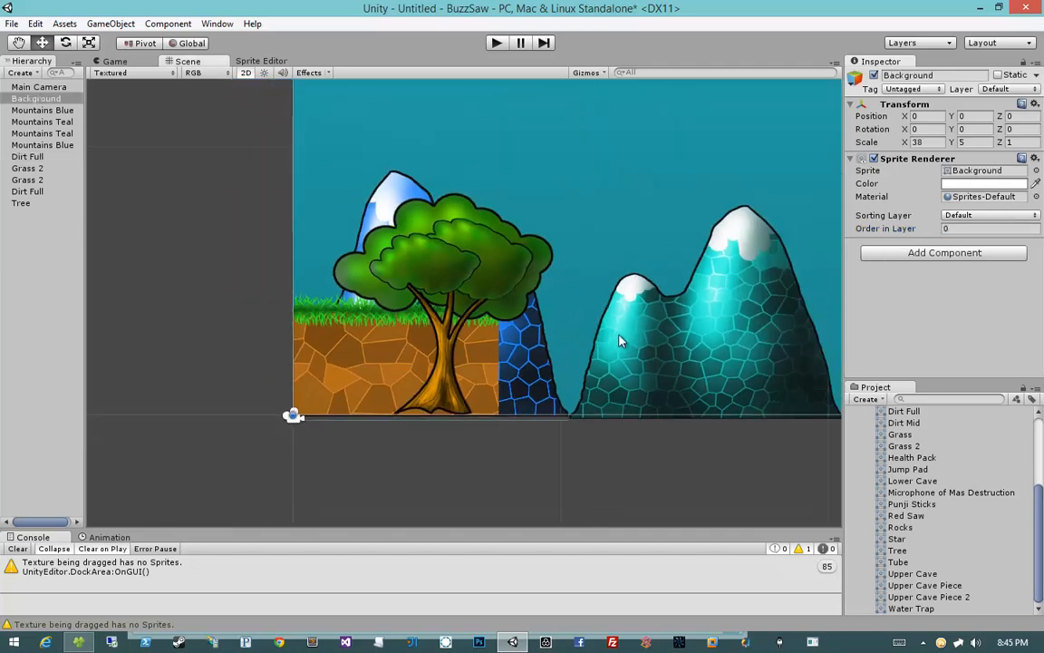
scroll(620, 340, down, 2)
click(961, 216)
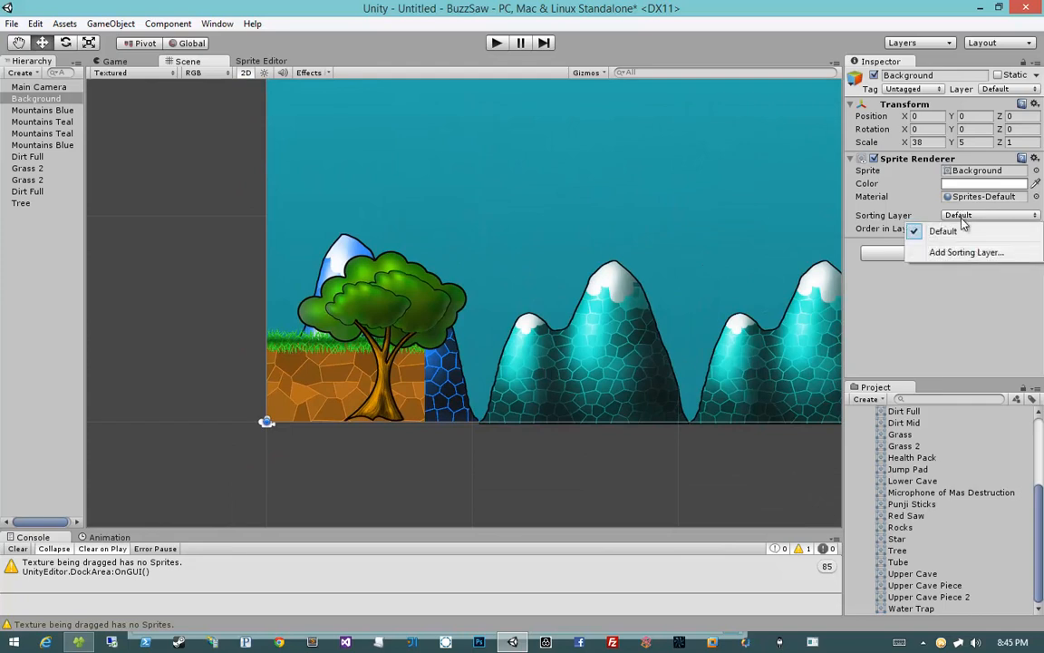
click(954, 252)
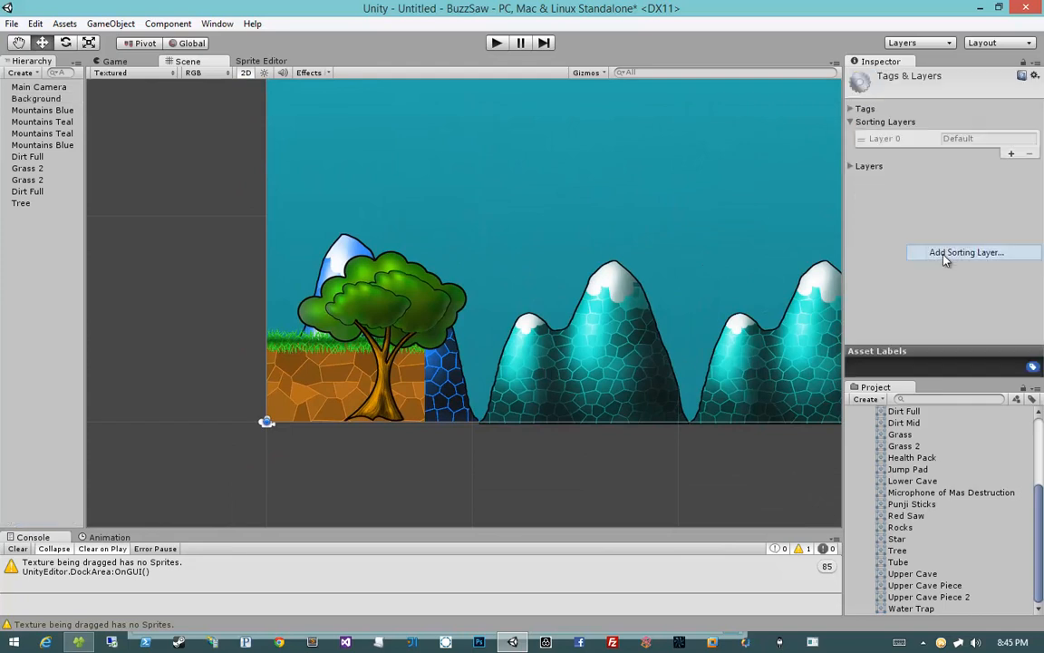
Step: Add a sorting layer named Background and move it above the Default layer
click(1011, 153)
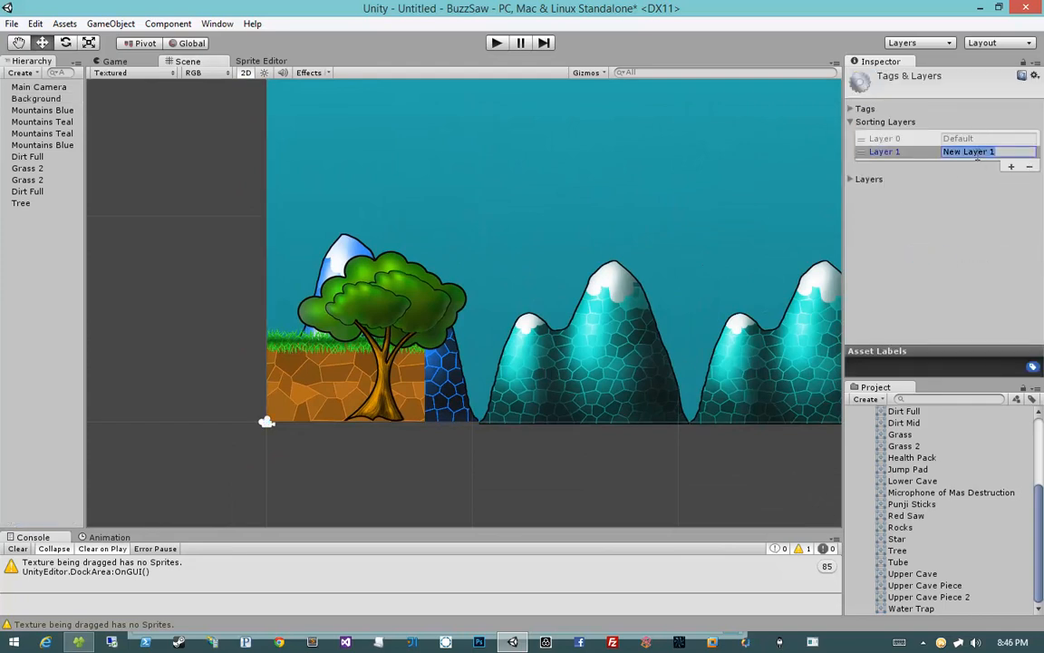
text(Background)
drag(863, 152, 870, 136)
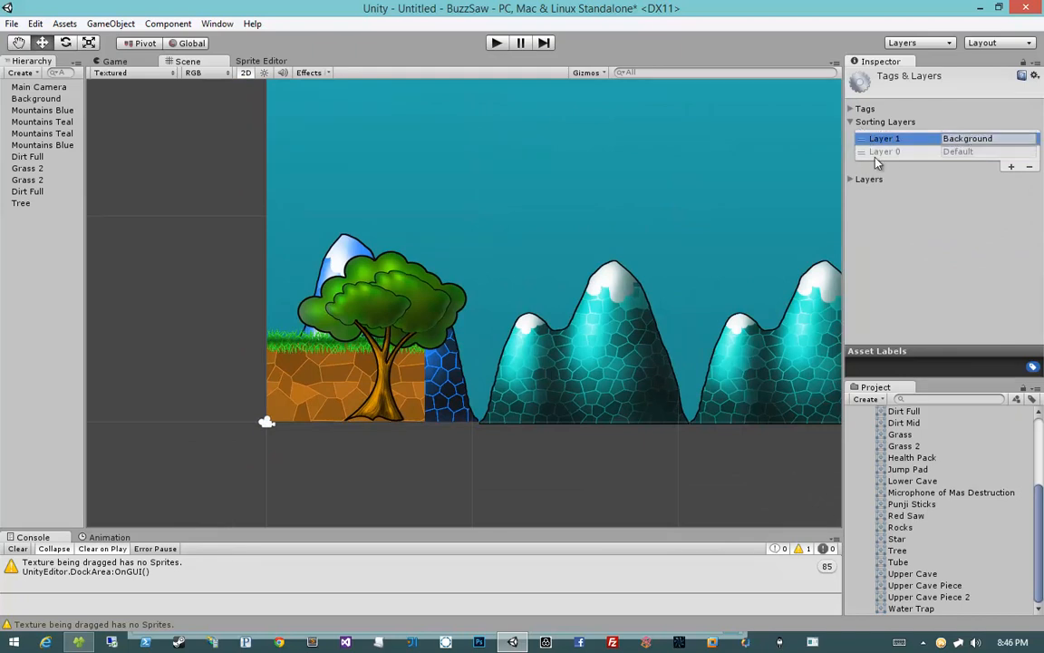
Step: Add a sorting layer named Mountains and place it below Background, above Default
click(876, 154)
click(882, 140)
click(972, 152)
click(1010, 167)
click(971, 165)
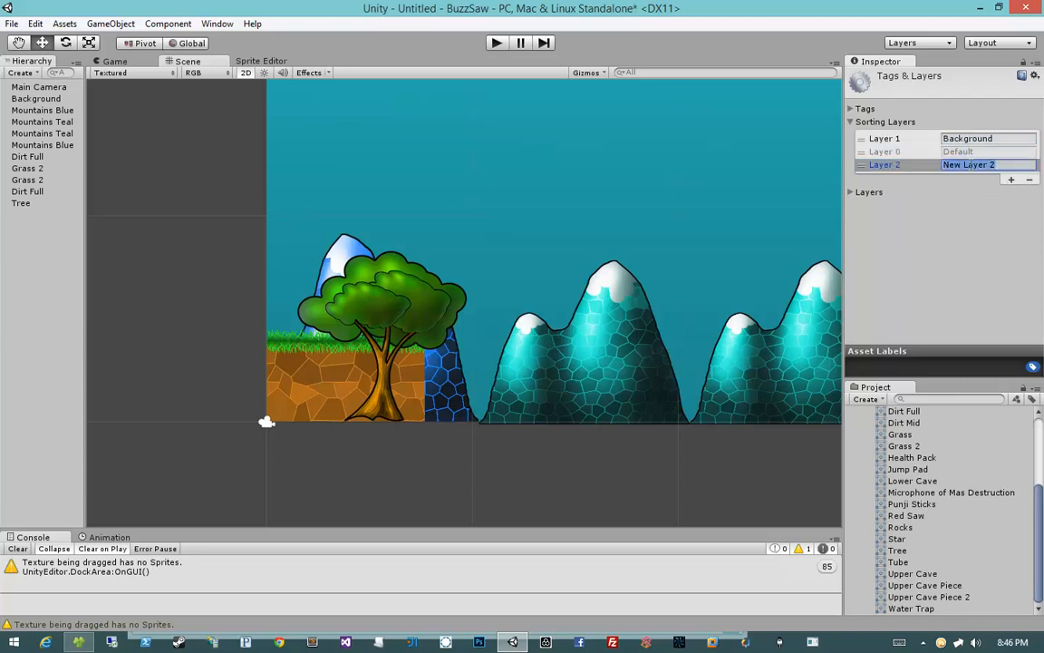
text(Mountains)
drag(861, 165, 861, 151)
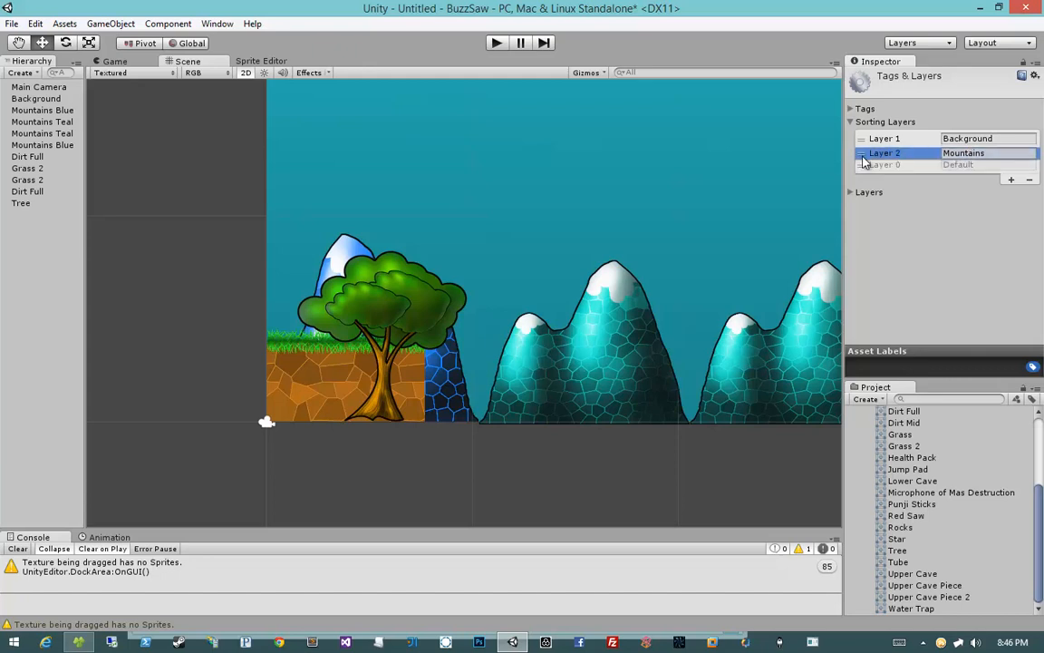
Step: Add a sorting layer named Treeline and move it above the Default layer
click(1011, 180)
click(974, 178)
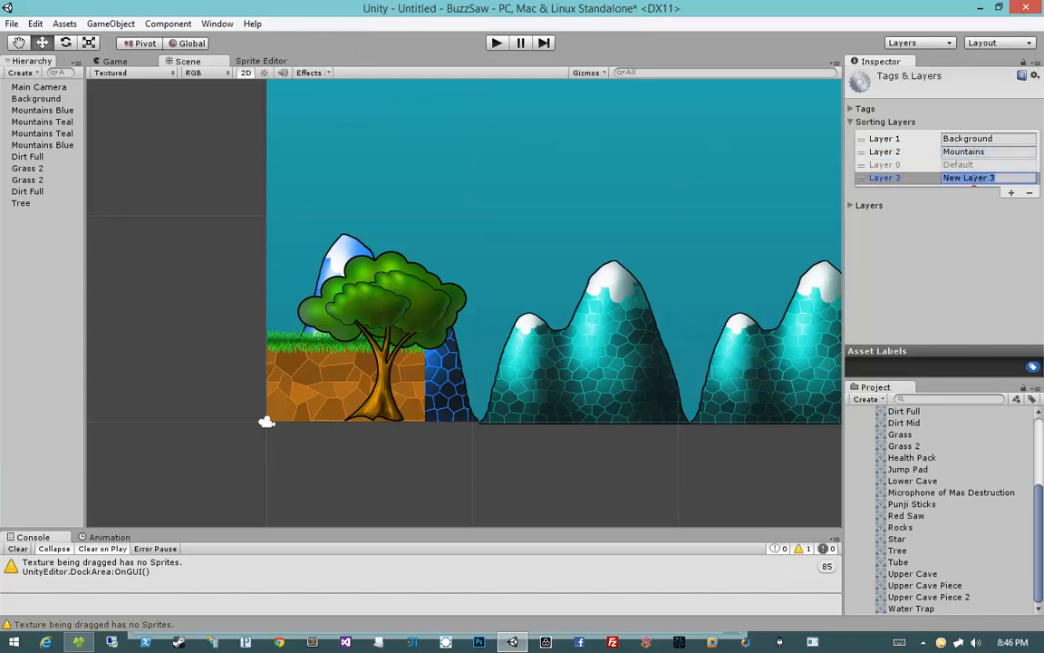
text(Treeline)
drag(890, 179, 891, 165)
Step: Add a sorting layer named Foreground and move it above the Default layer
click(1010, 192)
click(966, 191)
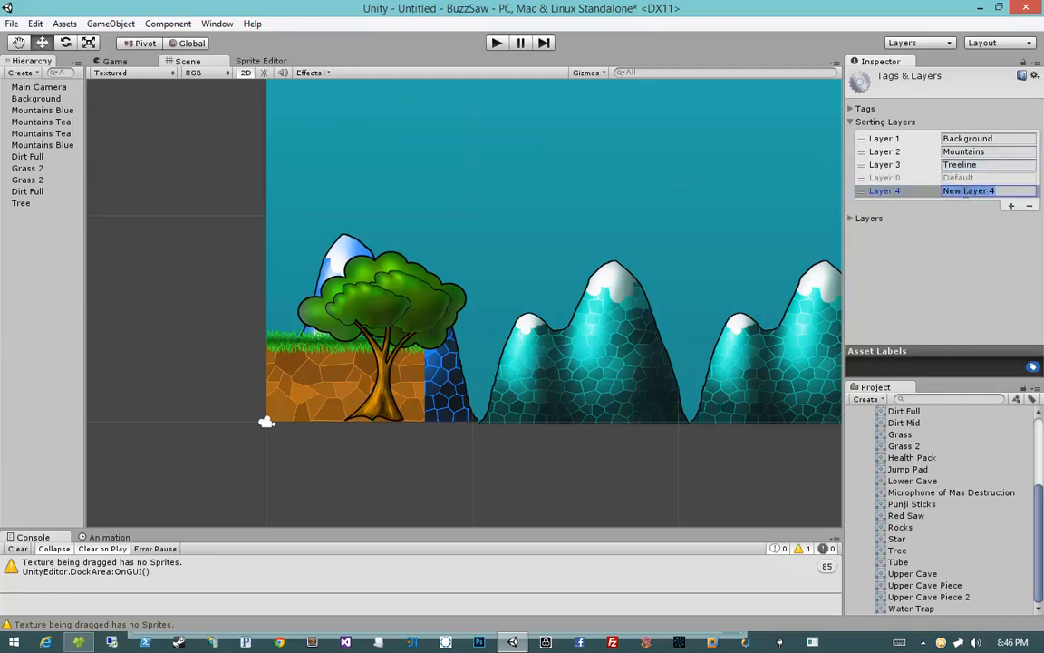
text(Foreground)
drag(885, 192, 885, 179)
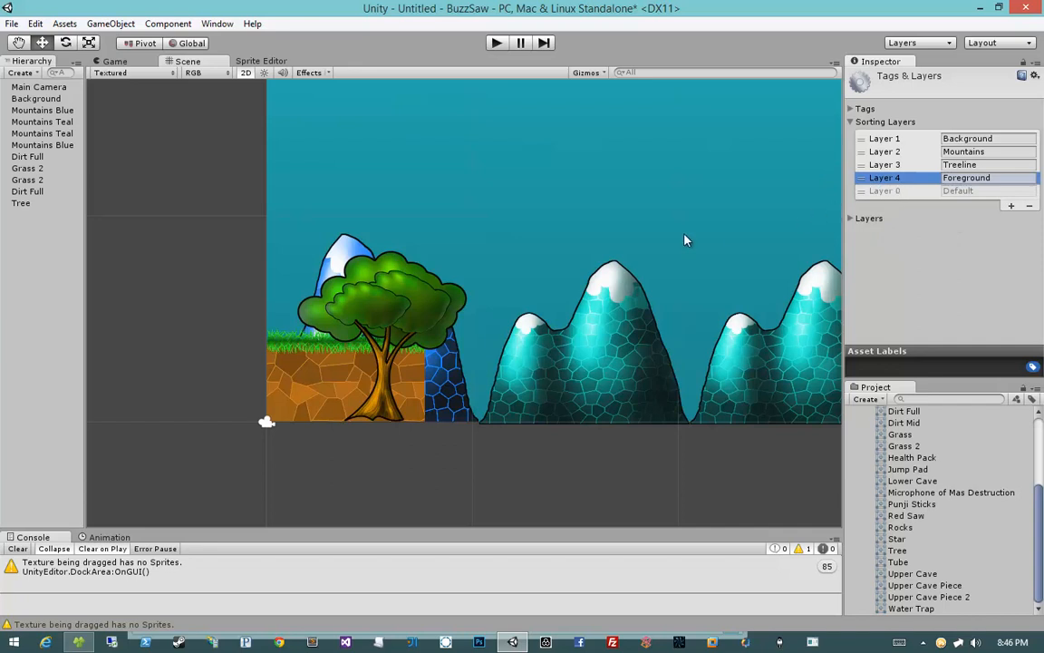
Step: Assign the background object to the Background sorting layer
middle_drag(686, 240, 552, 256)
click(536, 203)
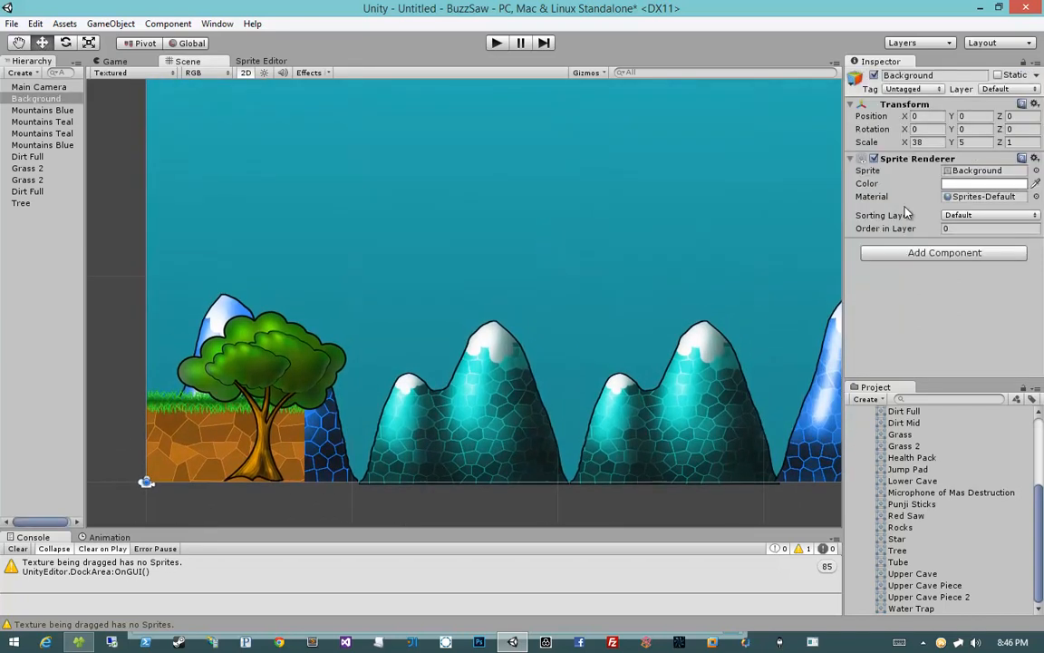
click(986, 214)
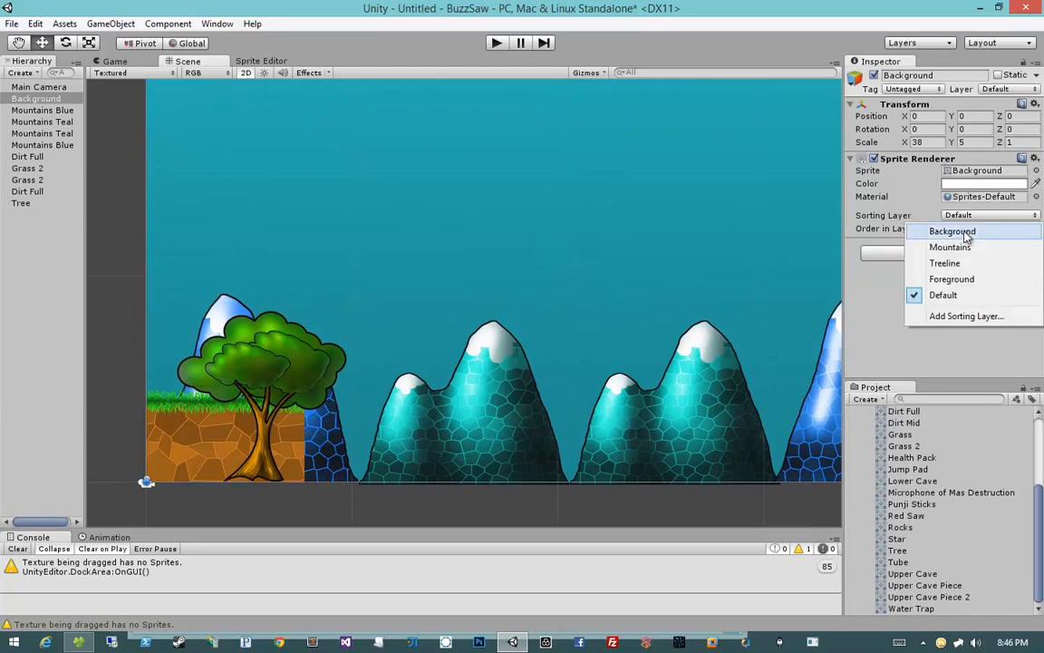
click(959, 232)
Step: Select all four mountain objects and set their sorting layer to Mountains
scroll(578, 211, down, 4)
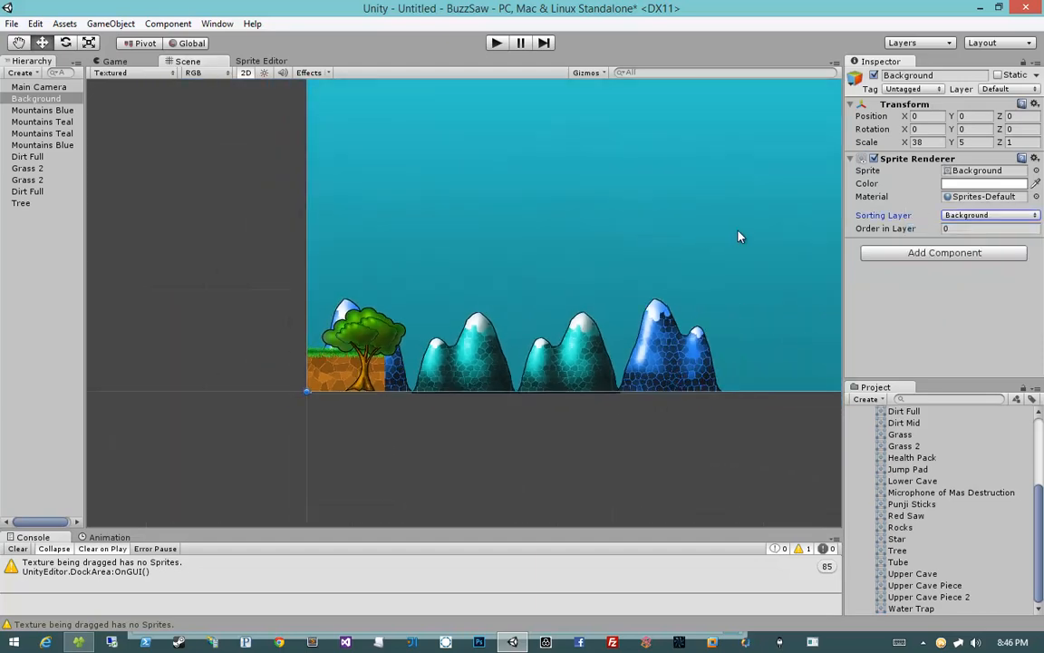
scroll(739, 231, down, 2)
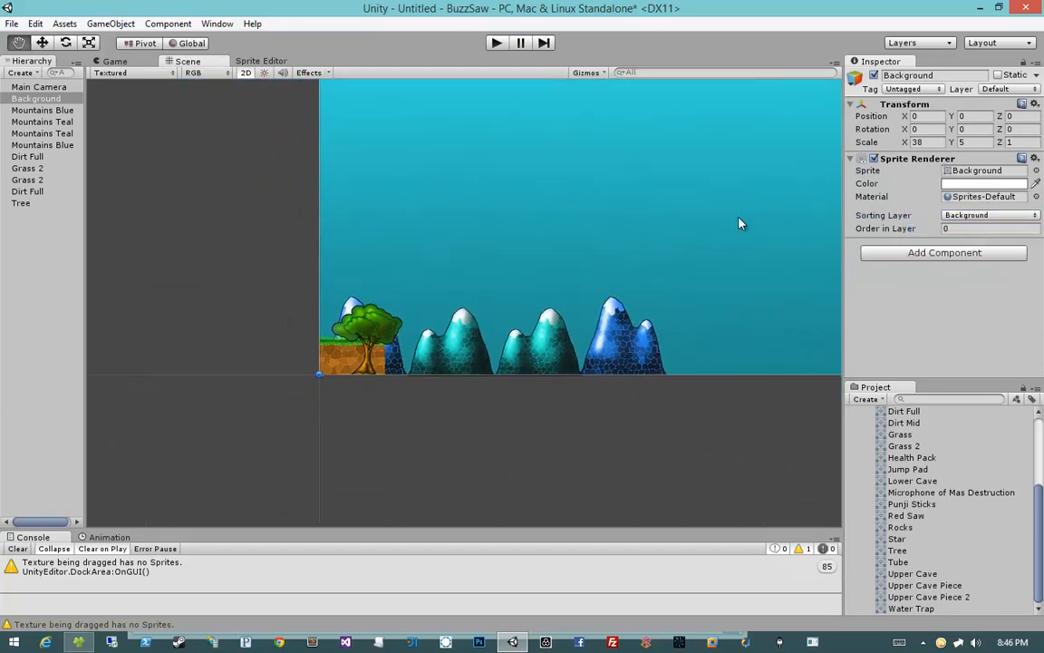
click(419, 386)
click(418, 348)
shift+click(473, 343)
shift+click(562, 343)
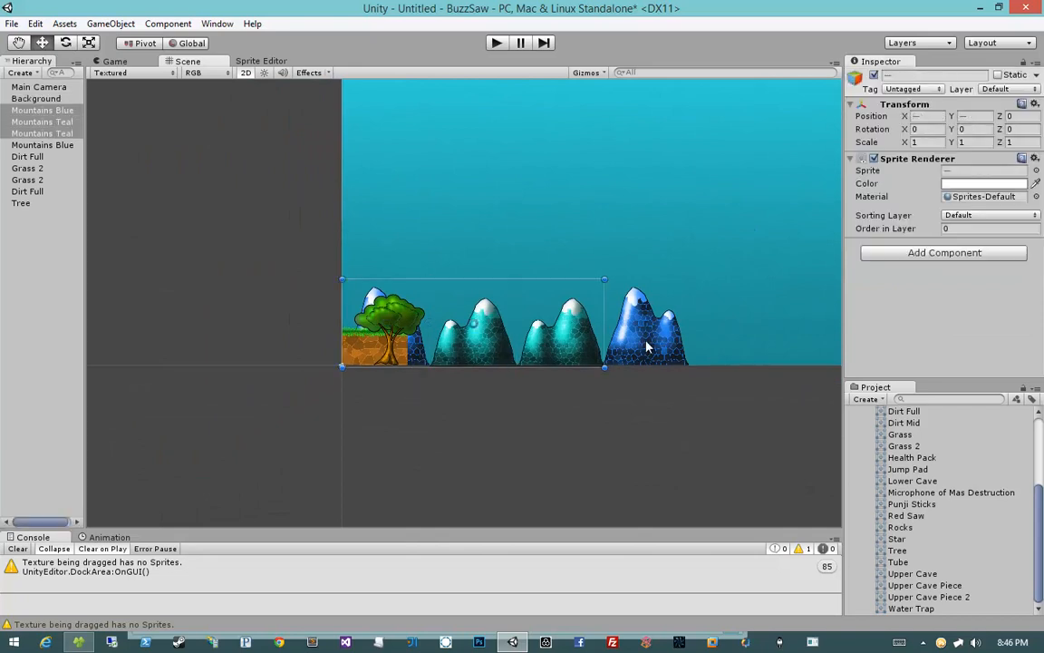
shift+click(647, 345)
click(986, 215)
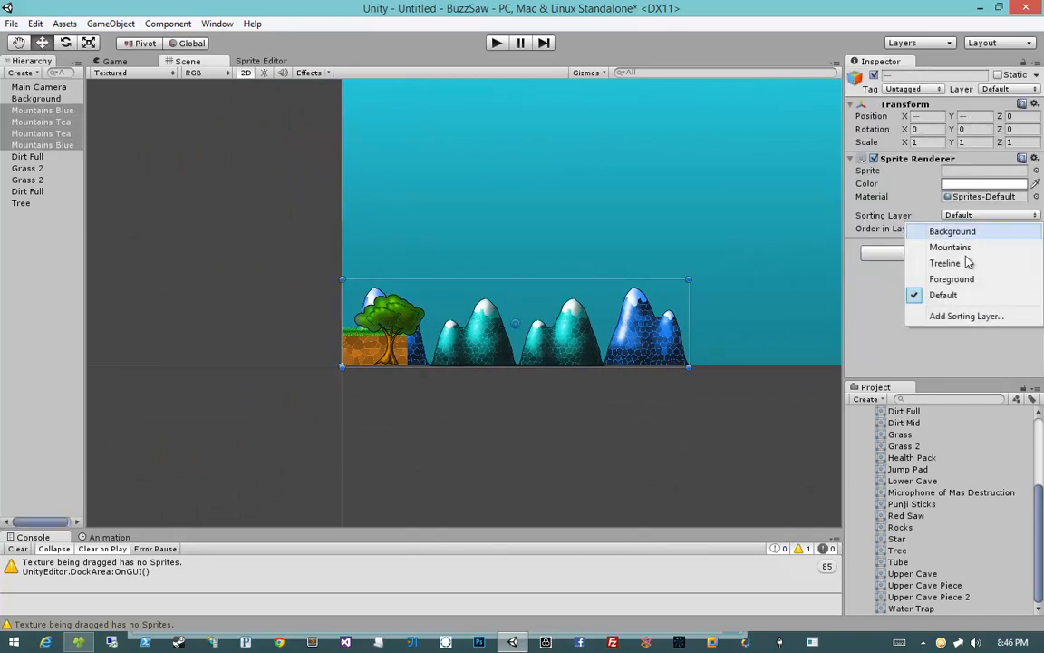
click(949, 246)
Step: Set the tree's sorting layer to Treeline
scroll(423, 263, up, 4)
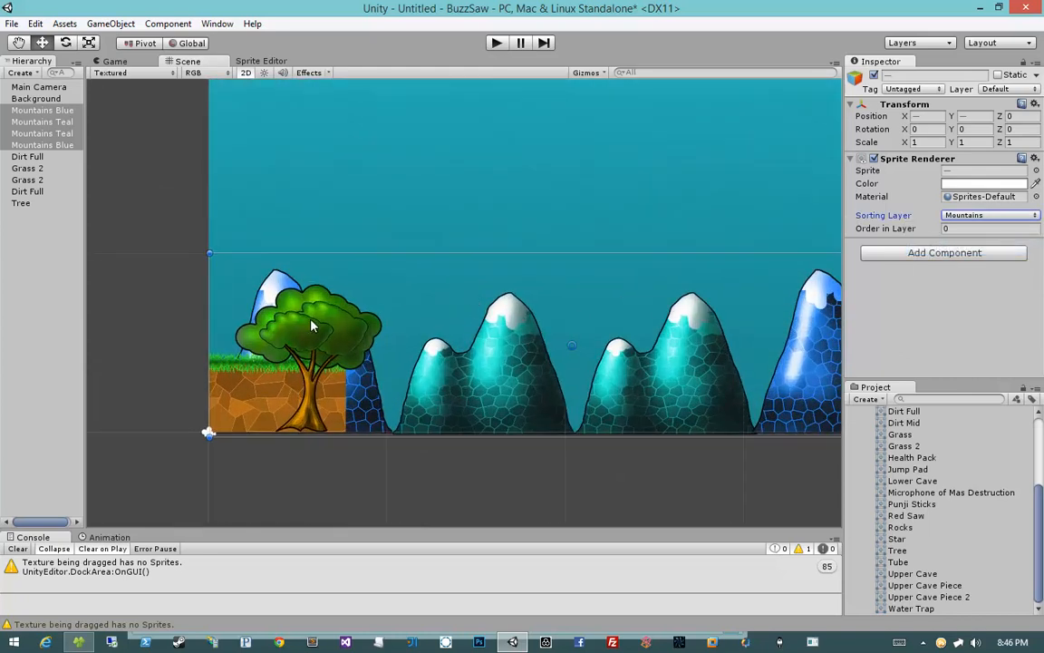
click(272, 464)
click(332, 292)
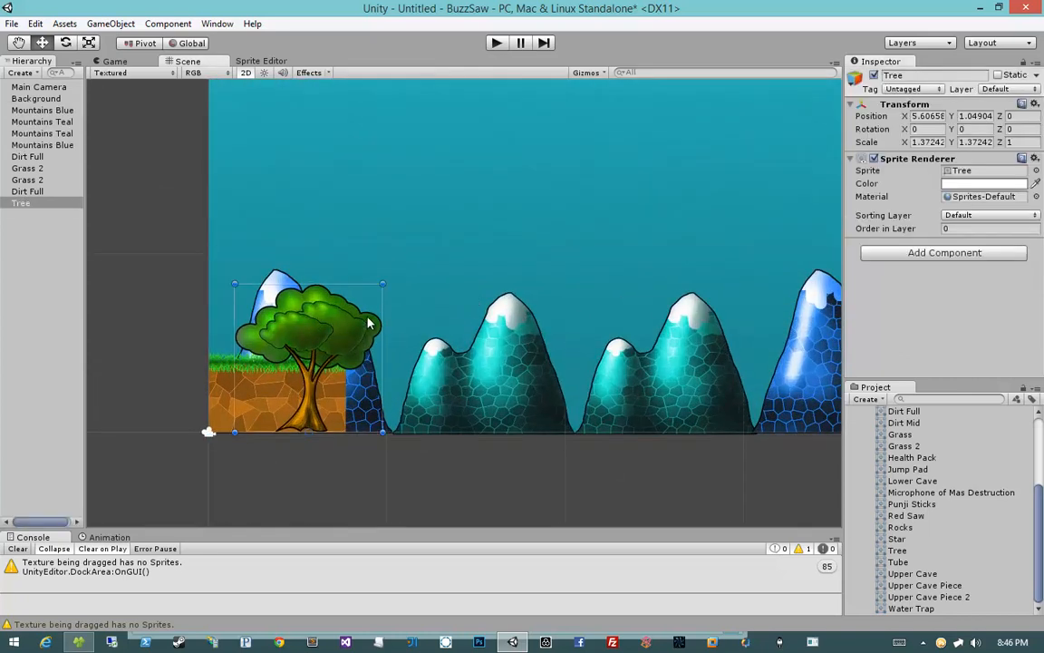
click(965, 215)
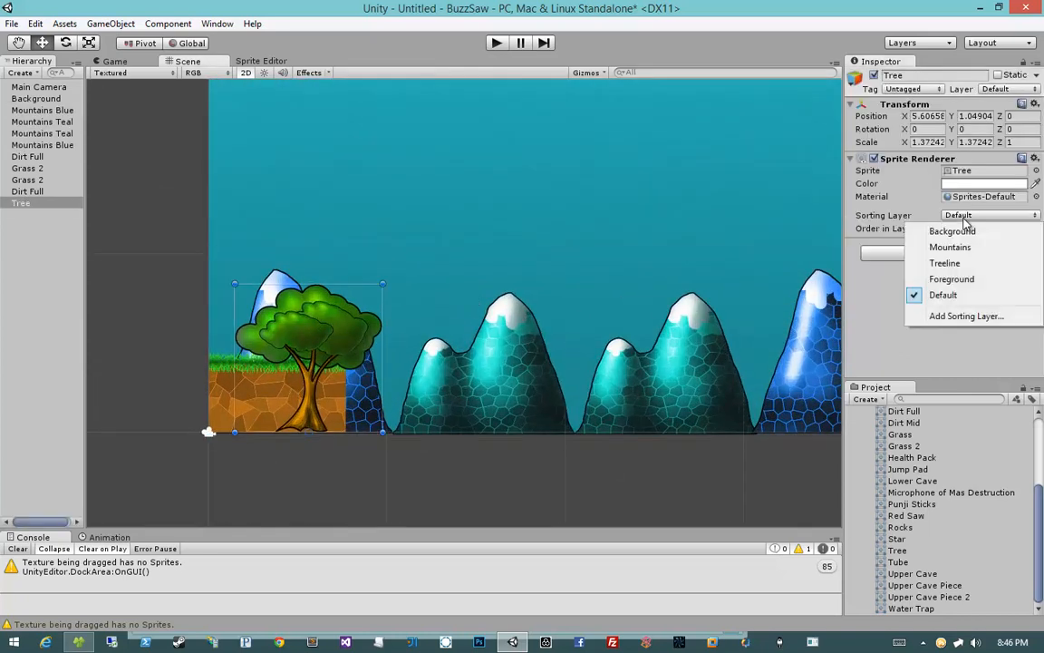
click(951, 264)
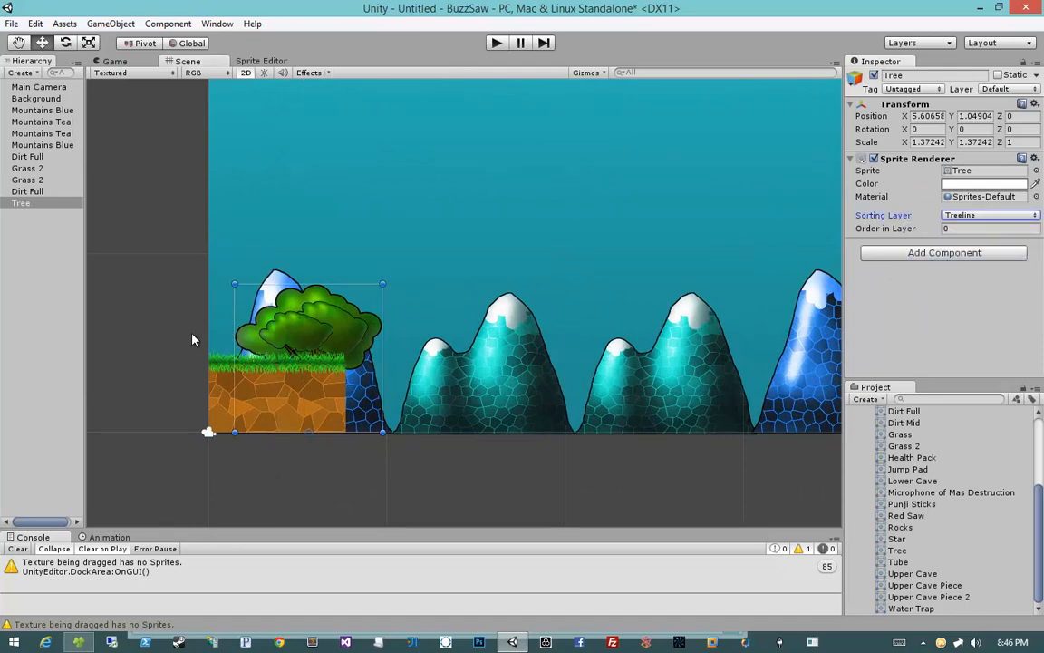
Step: Select the dirt and grass tiles and assign them to the Foreground sorting layer
click(171, 393)
click(320, 401)
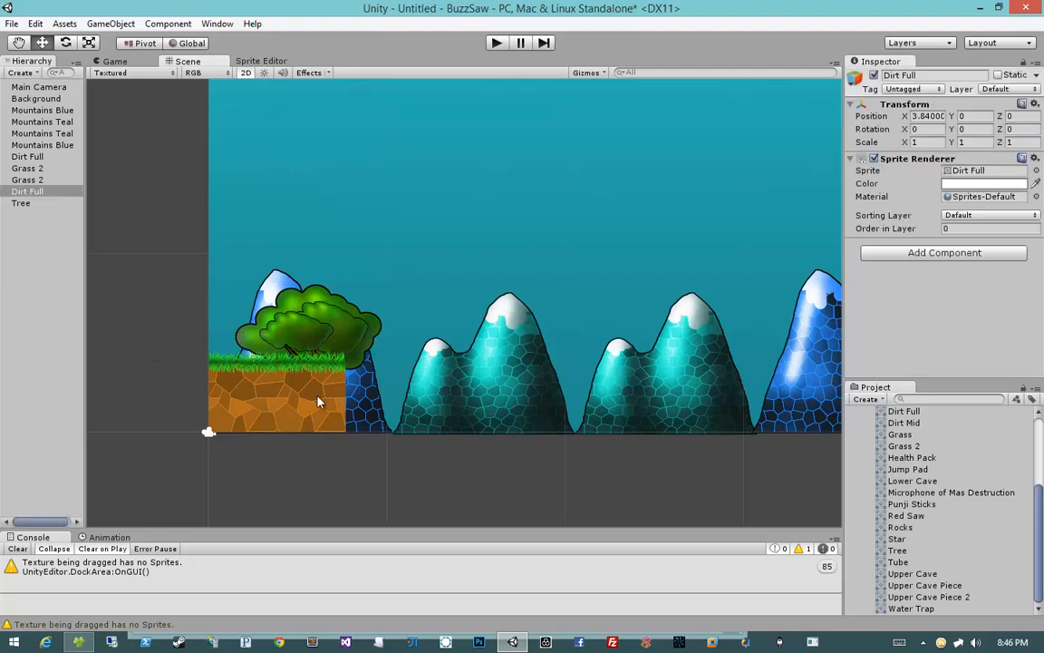
shift+click(228, 392)
scroll(247, 359, up, 8)
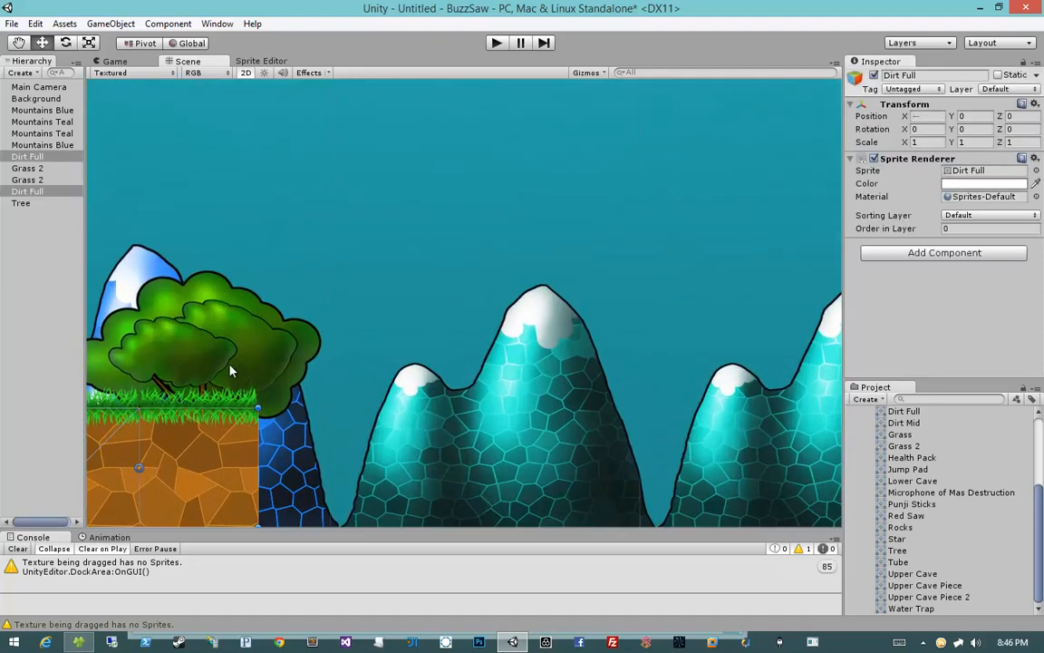
middle_drag(229, 368, 465, 360)
shift+click(398, 395)
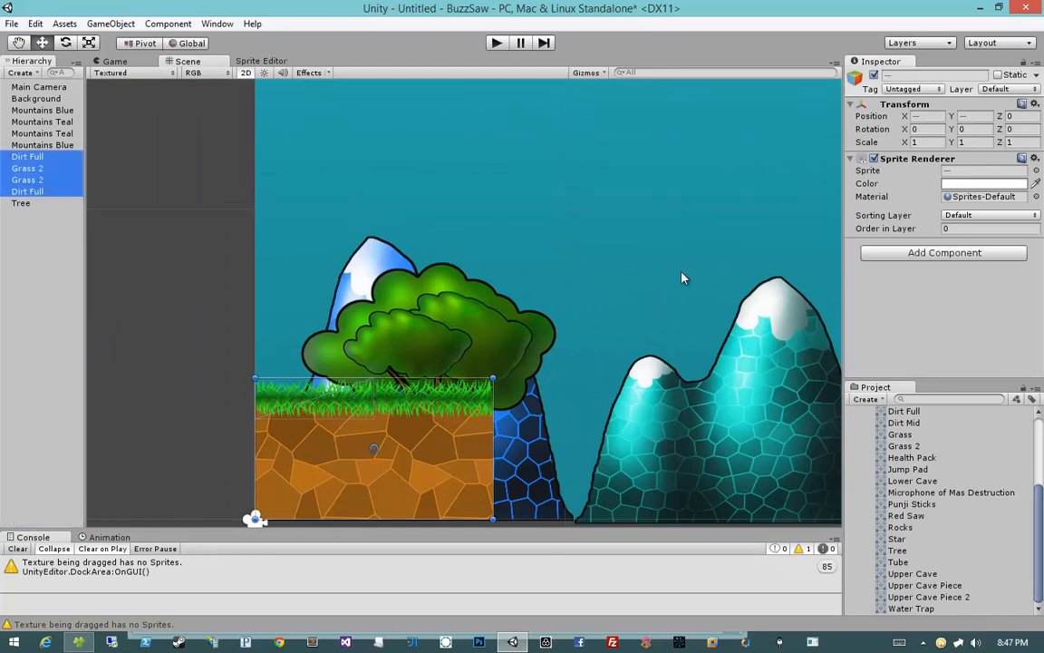
scroll(638, 264, down, 2)
click(999, 215)
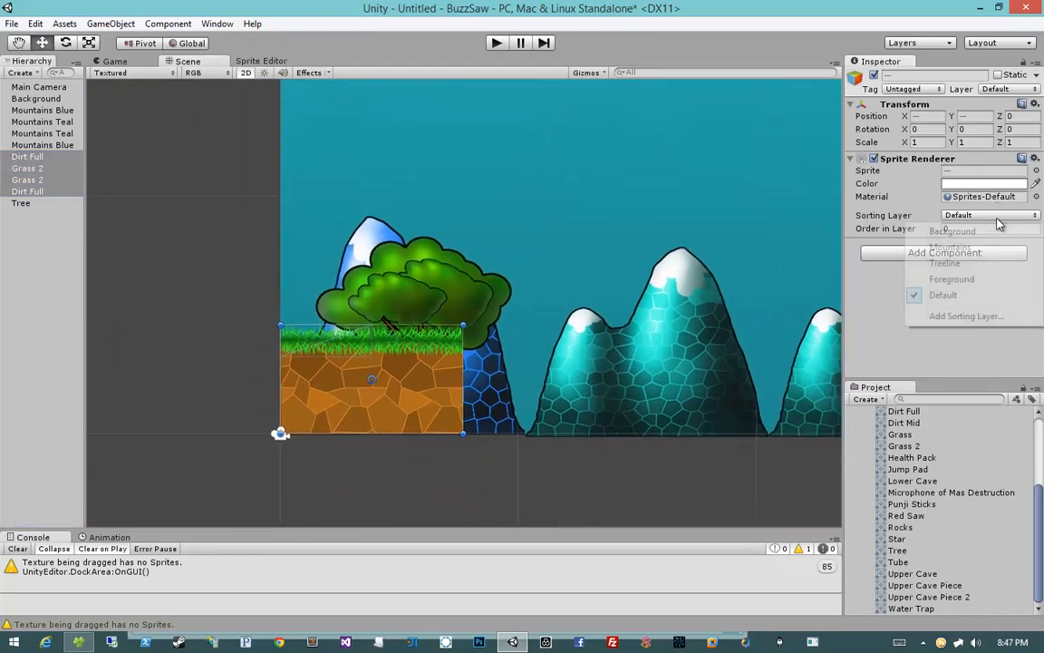
click(962, 279)
Step: Select the tree and a dirt tile to check their sorting layers
click(240, 286)
middle_drag(669, 308, 500, 329)
scroll(443, 308, down, 8)
click(346, 345)
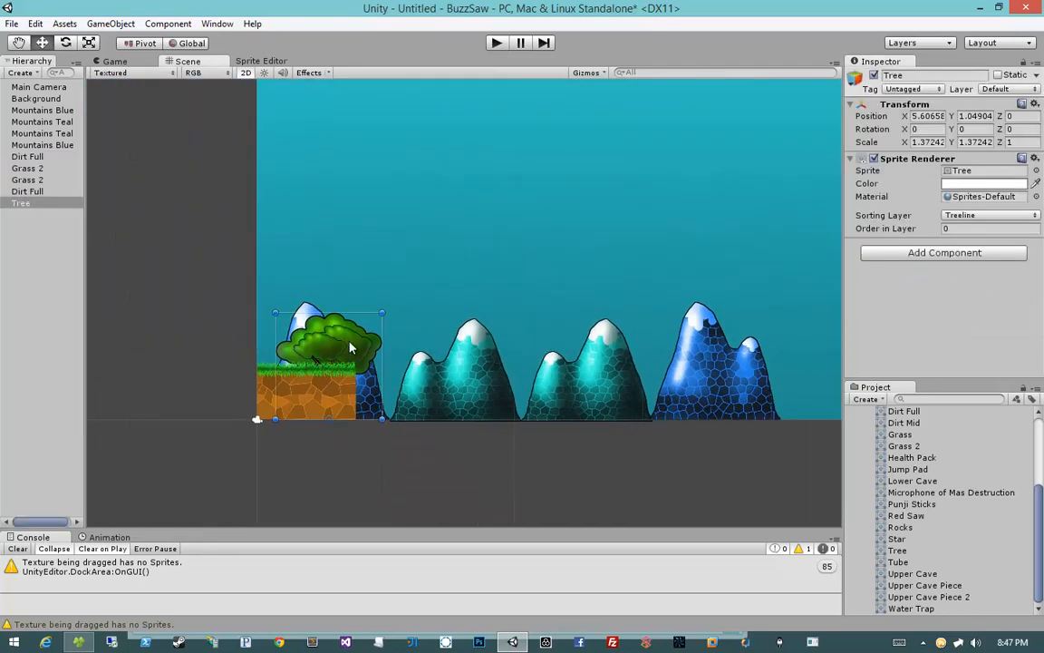
click(332, 402)
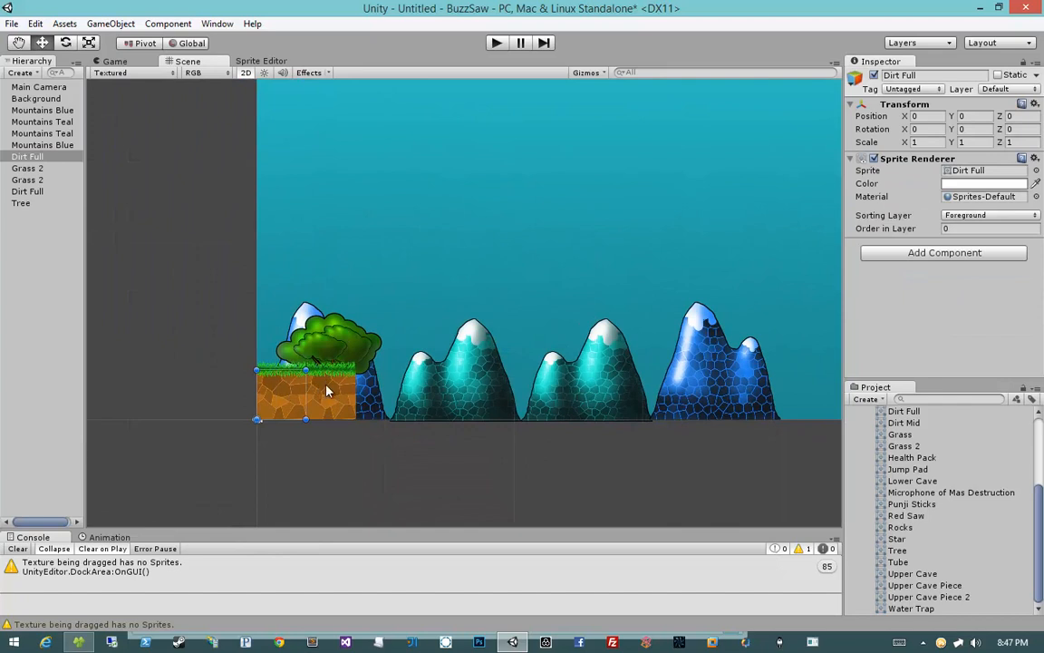
Step: Duplicate the dirt and grass tiles and move the copies to the right of the originals
shift+click(328, 389)
shift+click(326, 368)
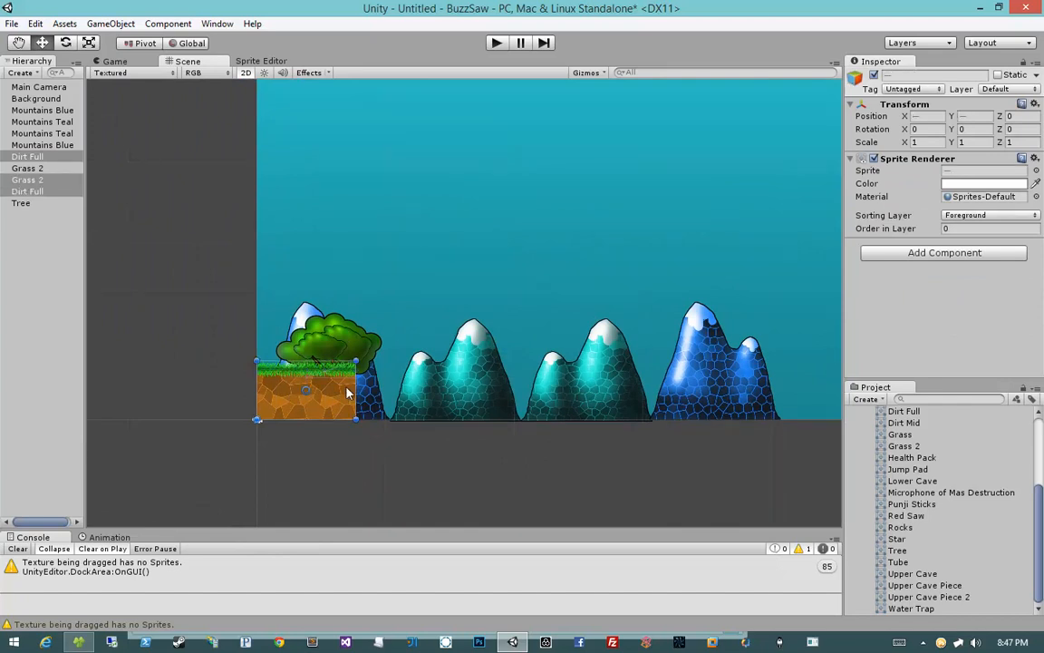
key(ctrl+d)
drag(334, 393, 432, 391)
click(432, 466)
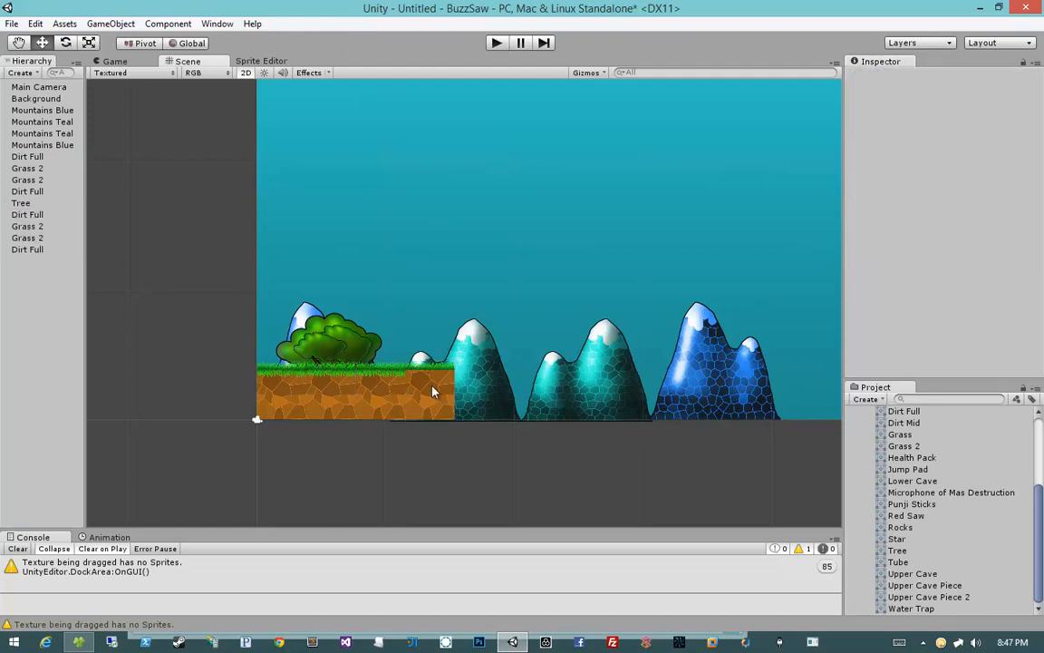
click(432, 388)
Step: Select all four grass tiles and set their Order in Layer to 2
scroll(440, 428, up, 7)
middle_drag(374, 420, 461, 332)
click(409, 447)
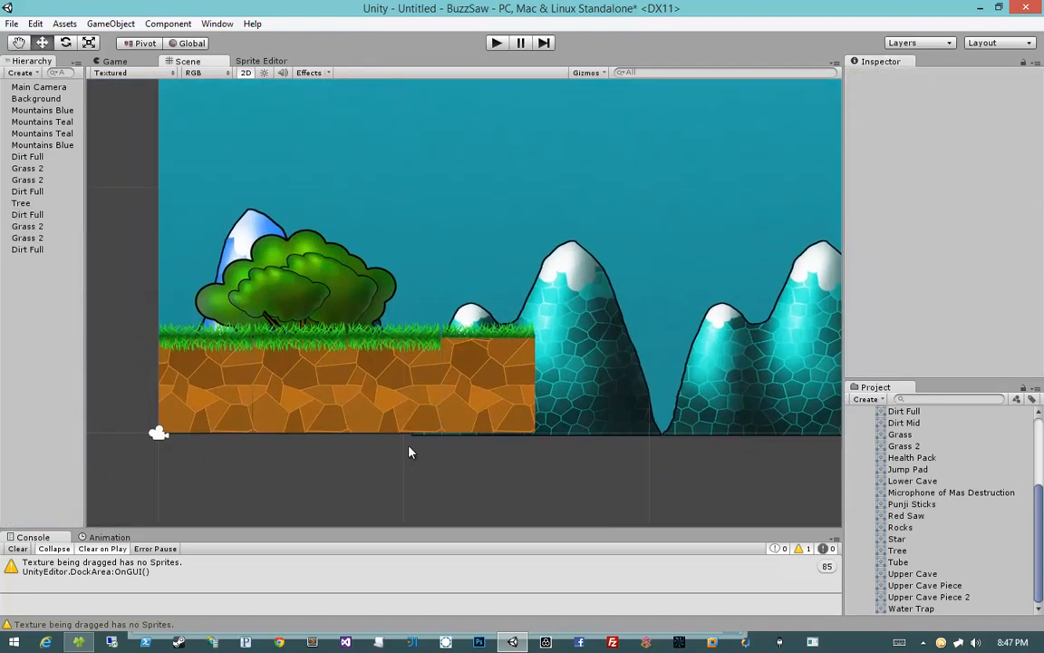
click(389, 342)
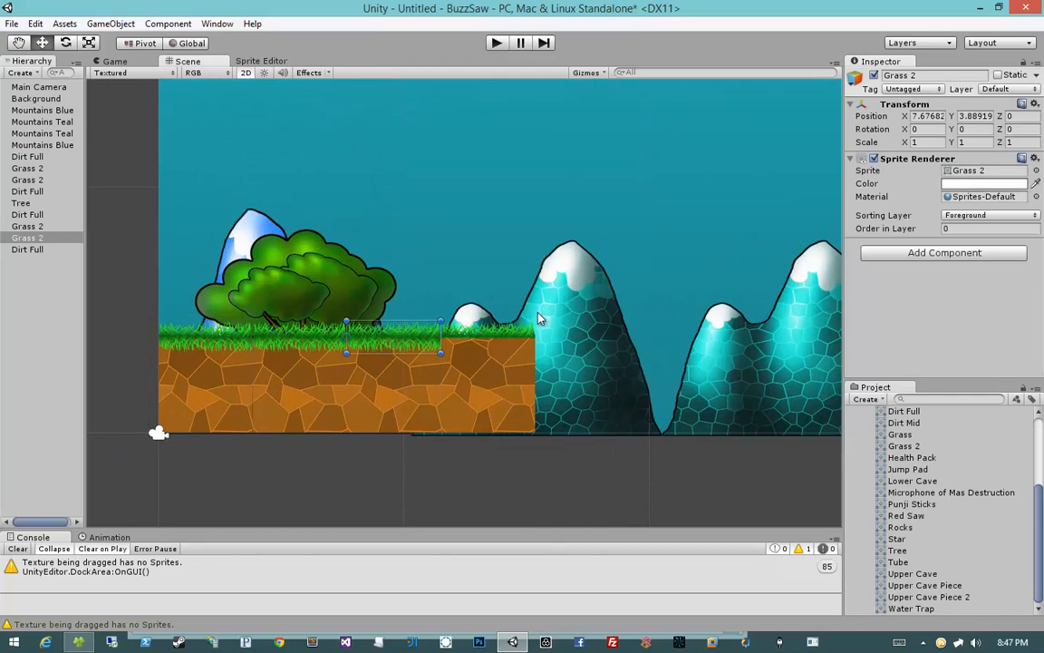
click(40, 235)
ctrl+click(27, 226)
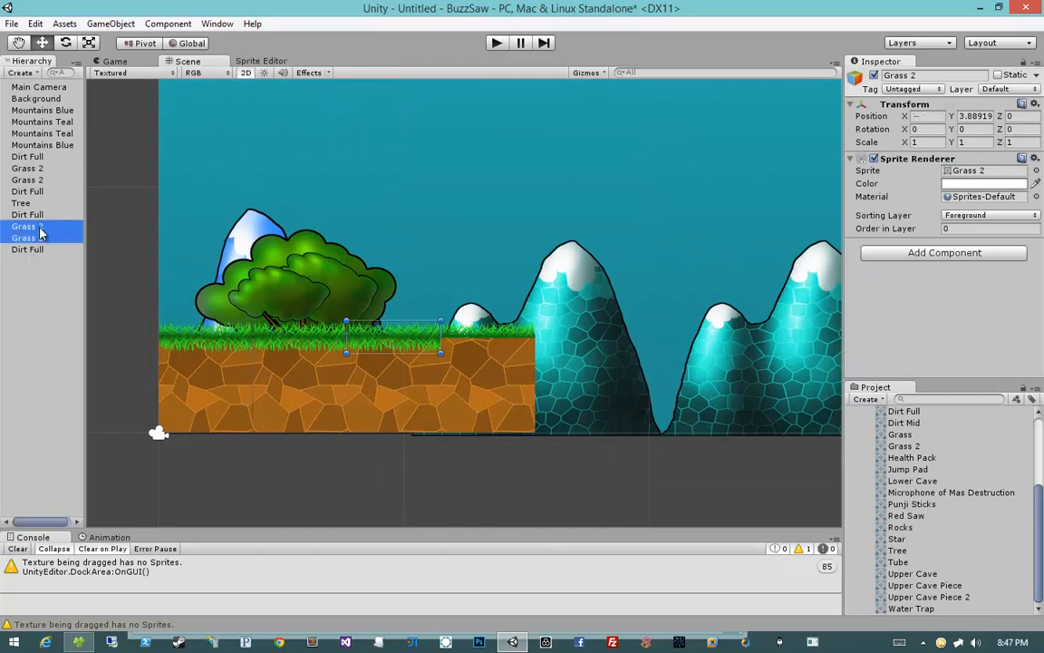
ctrl+click(27, 180)
ctrl+click(27, 167)
click(950, 228)
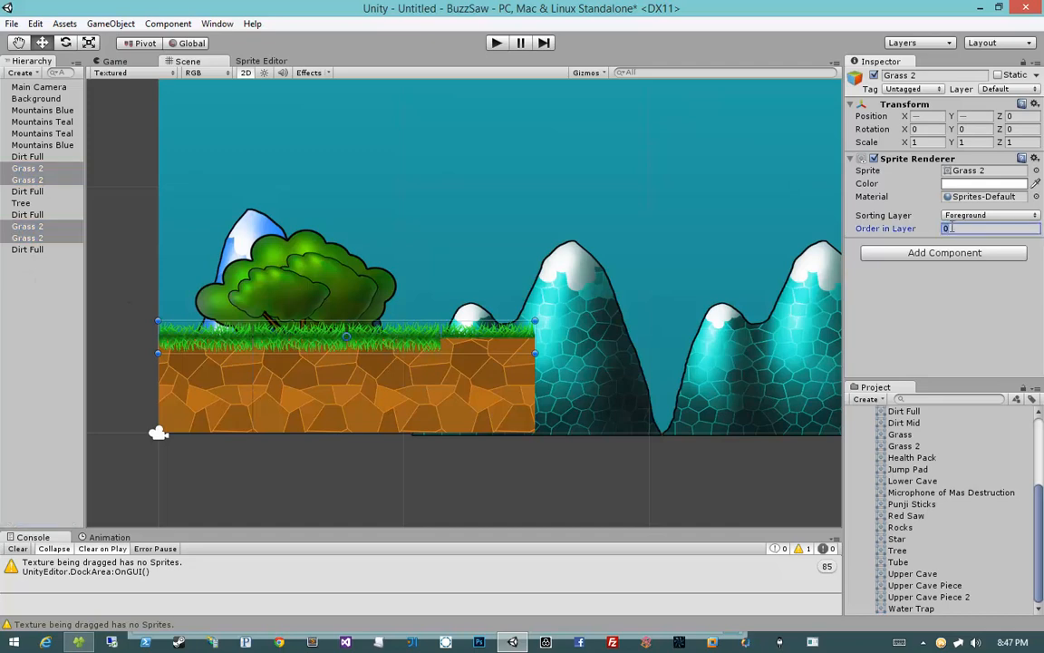
text(2)
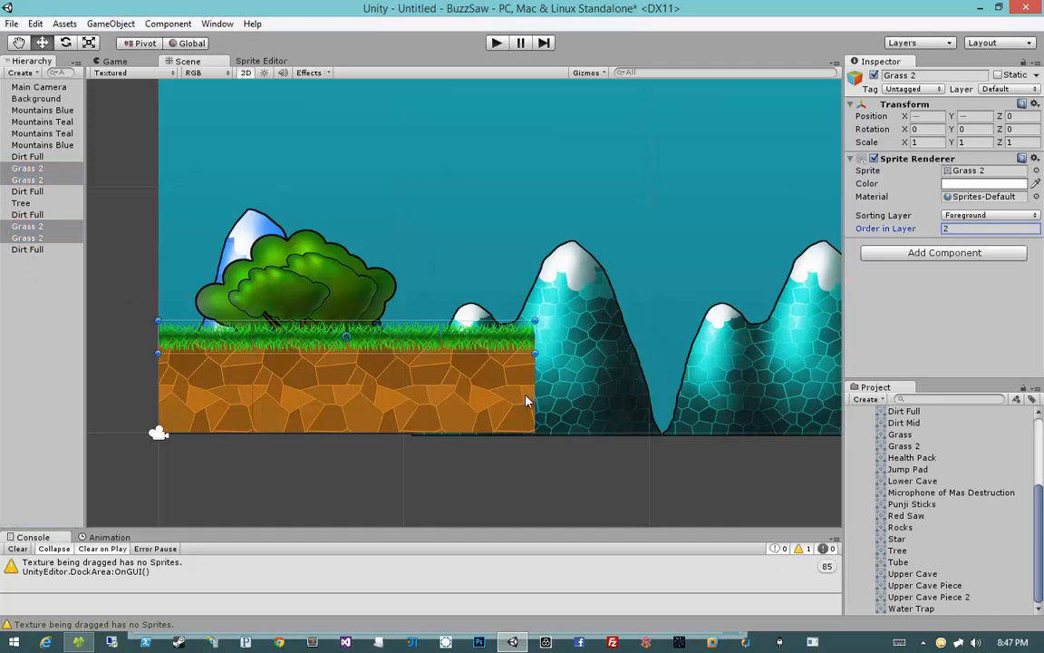
Step: Duplicate the tree and move the copy toward the middle of the grass strip
drag(512, 400, 232, 390)
click(368, 446)
click(263, 295)
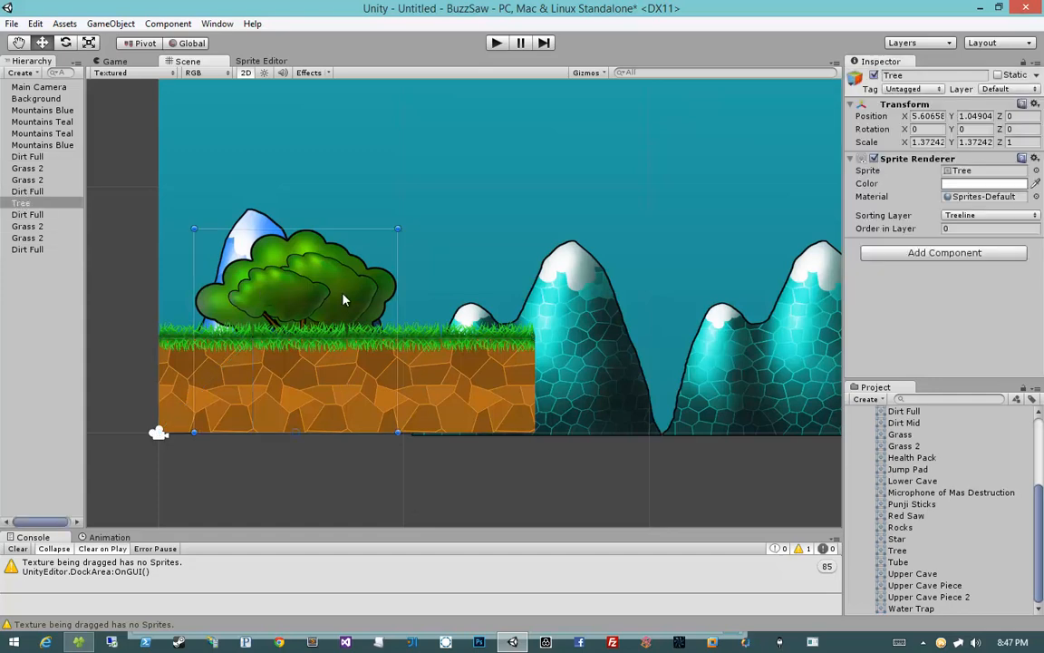
drag(311, 298, 465, 252)
key(ctrl+d)
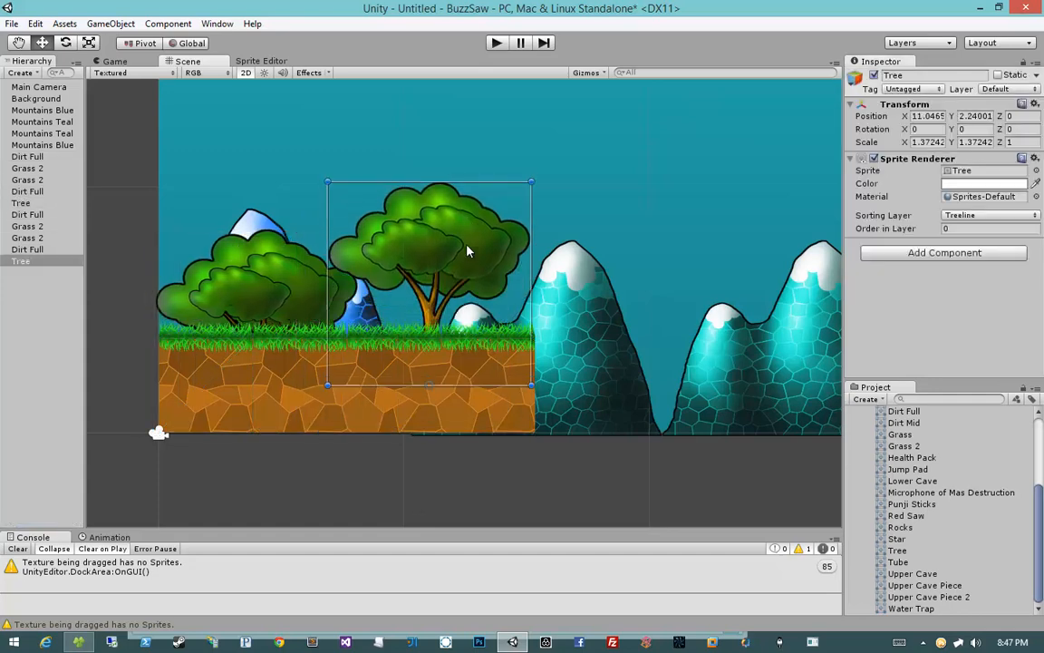
Step: Shrink the copied tree slightly with the Rect tool and reposition it beside the first tree
key(e)
key(r)
drag(488, 385, 469, 386)
drag(429, 330, 519, 295)
key(w)
Step: Duplicate the smaller tree and place the new copy near the right end of the grass
key(ctrl+d)
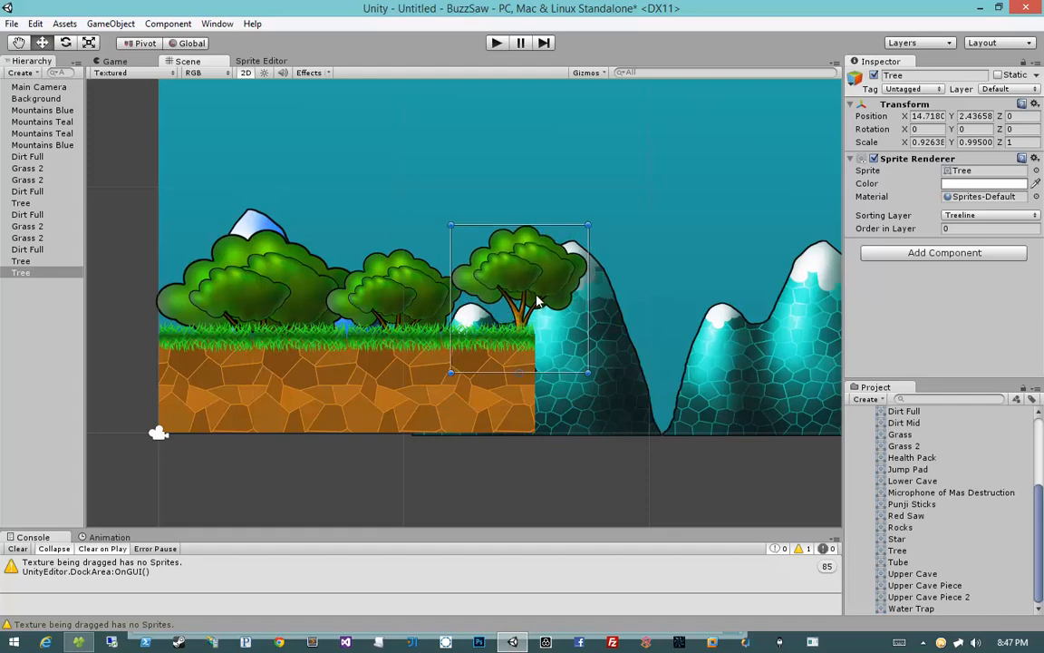
click(482, 499)
middle_drag(451, 452, 524, 434)
scroll(523, 433, down, 2)
middle_drag(581, 405, 482, 411)
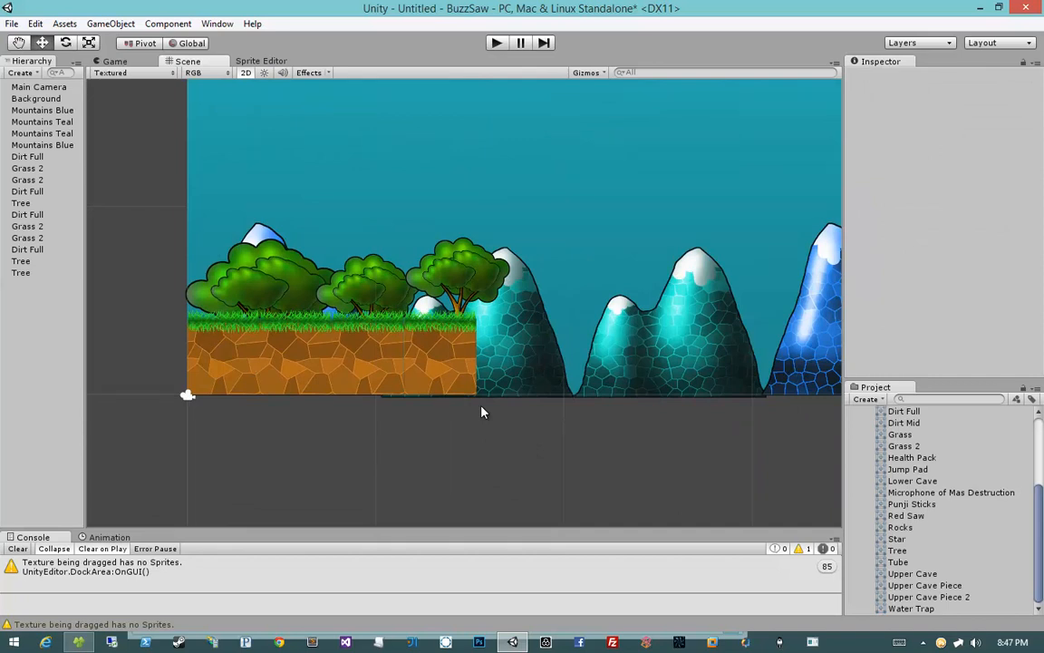
Step: Select the dirt tiles and the background in turn to check their sorting layers
scroll(453, 345, down, 3)
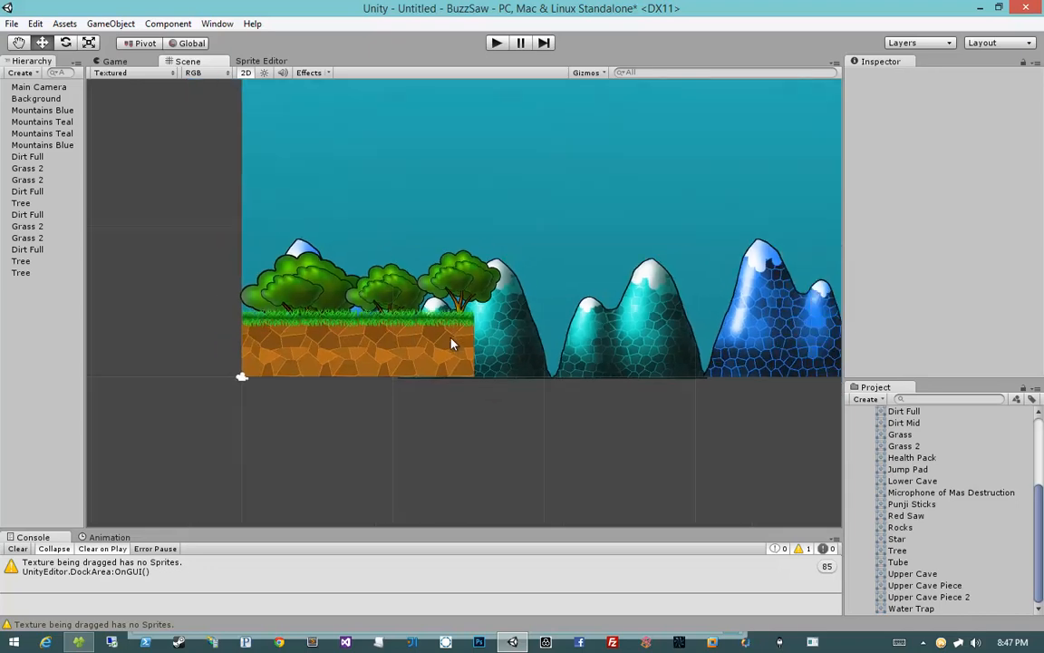
scroll(453, 343, up, 4)
click(433, 346)
click(351, 351)
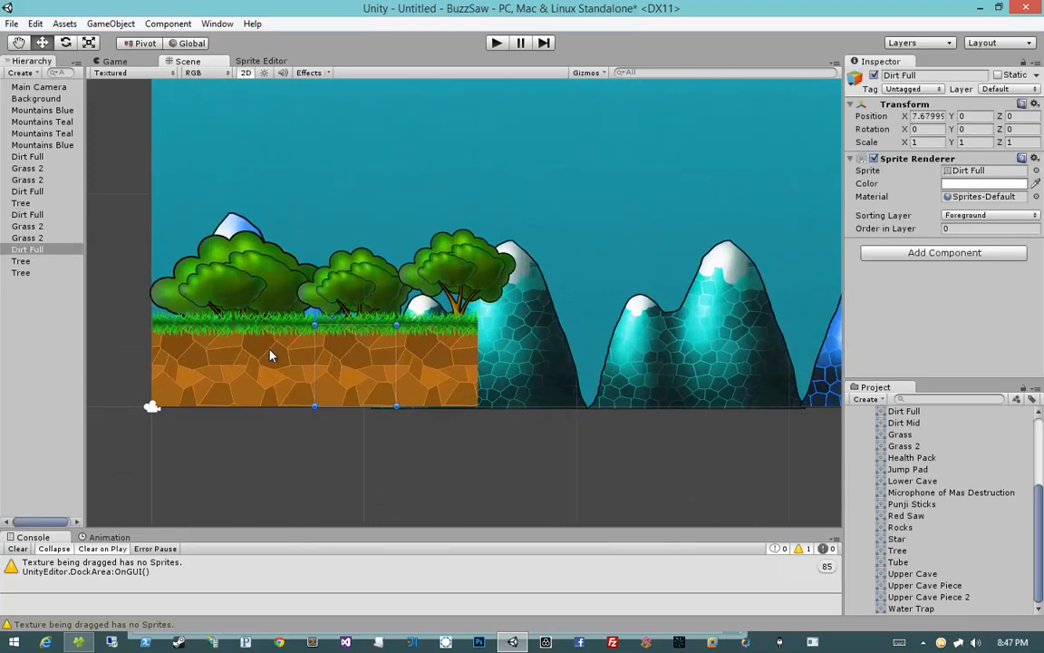
click(271, 352)
click(180, 347)
click(389, 359)
click(441, 360)
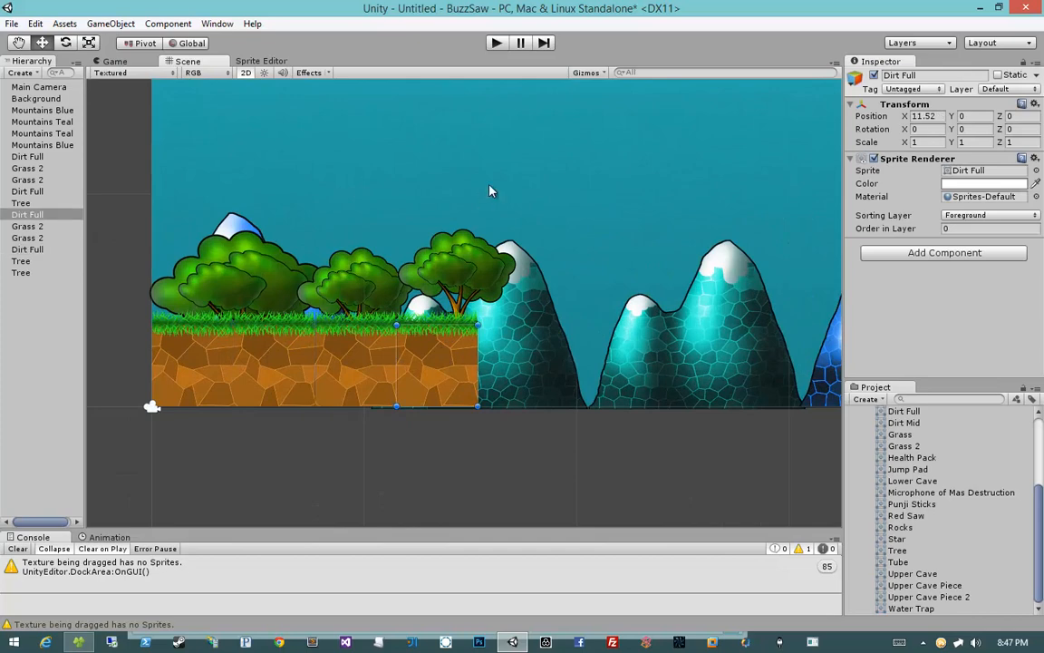
click(490, 190)
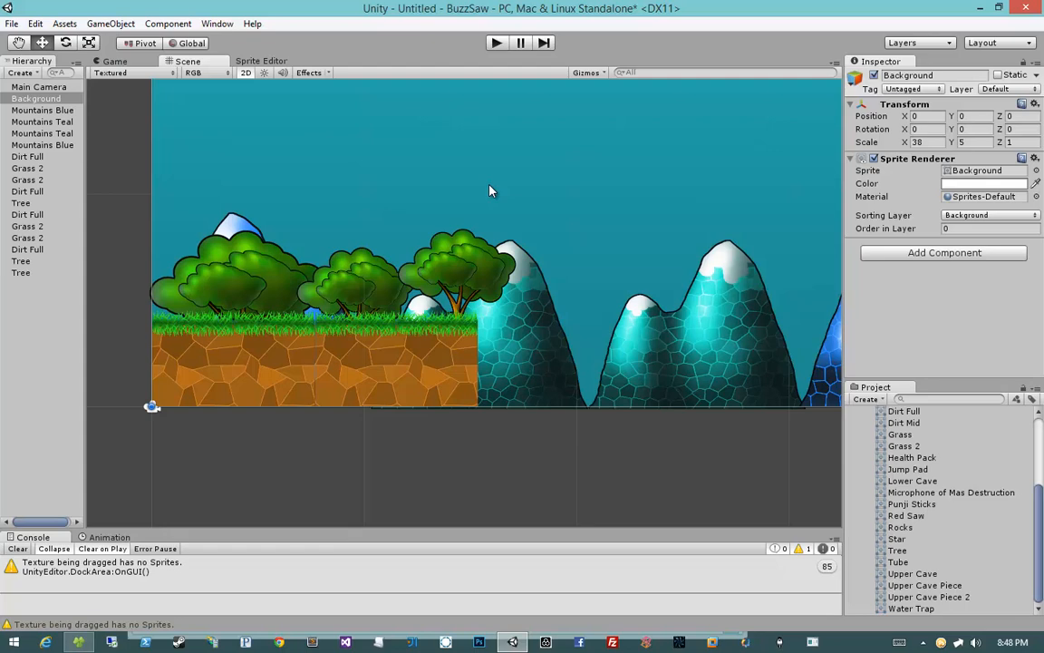
click(490, 432)
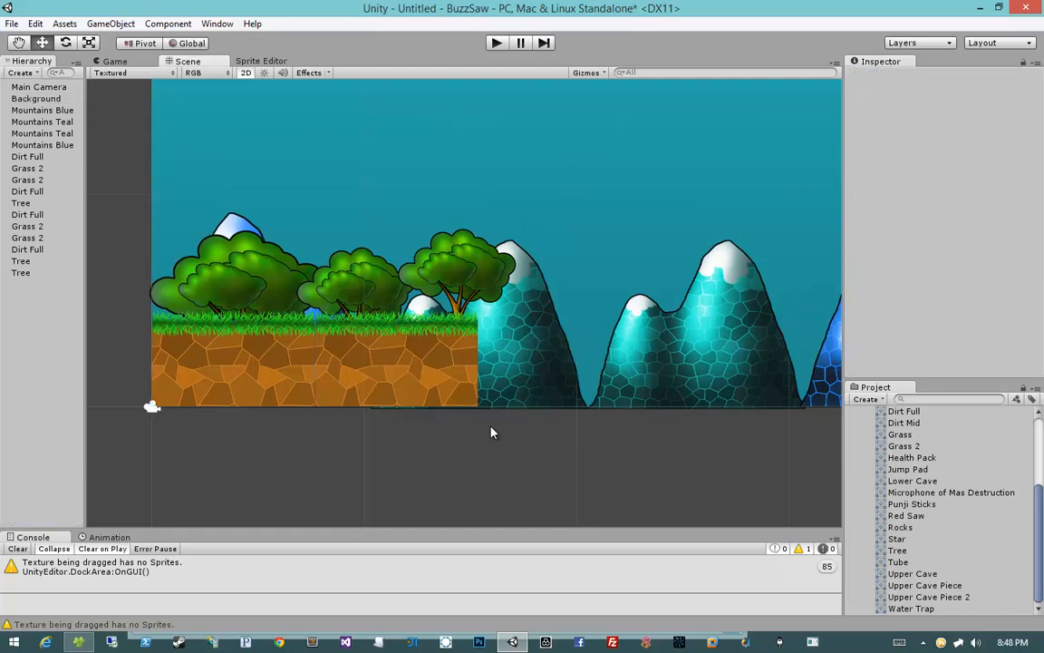